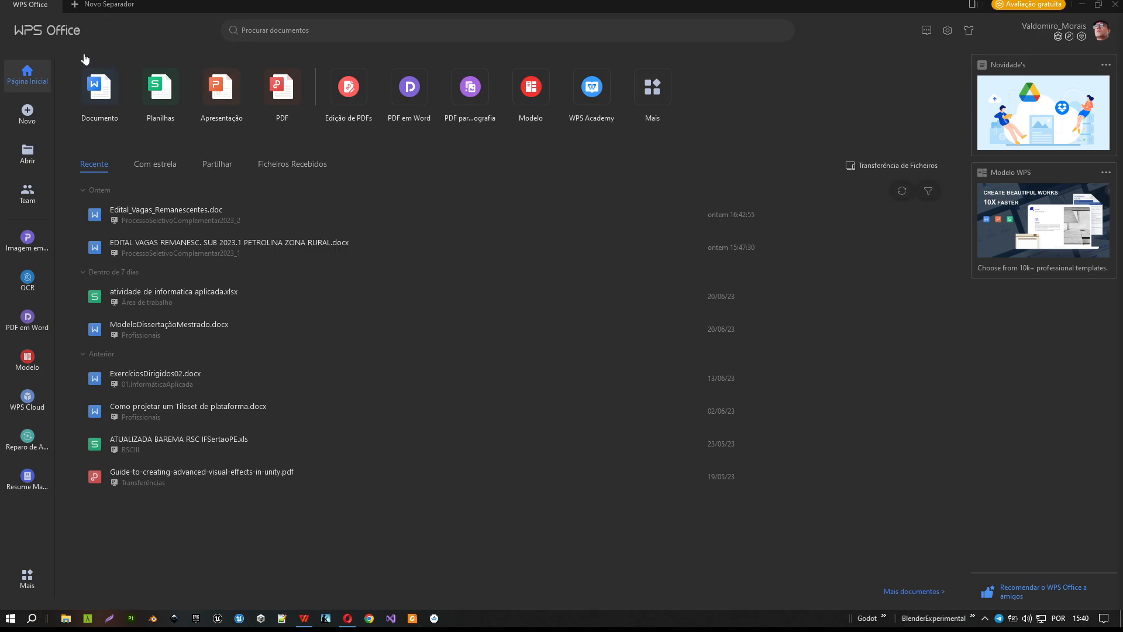
Look over the template galleries for new documents, spreadsheets and presentations, ending on the document templates.
click(101, 91)
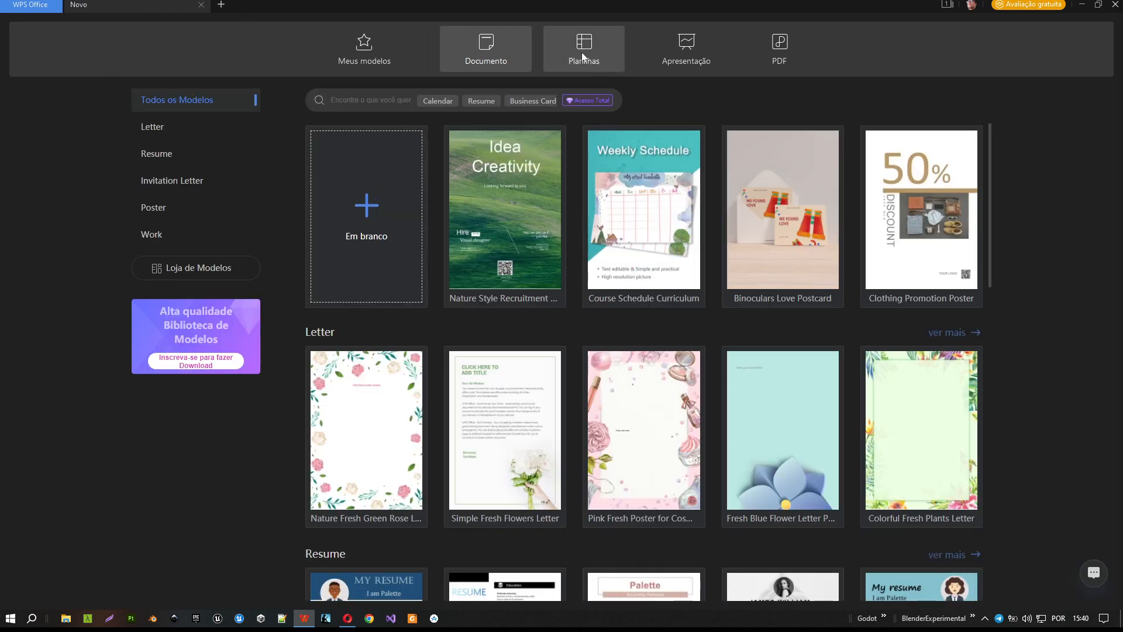
click(26, 6)
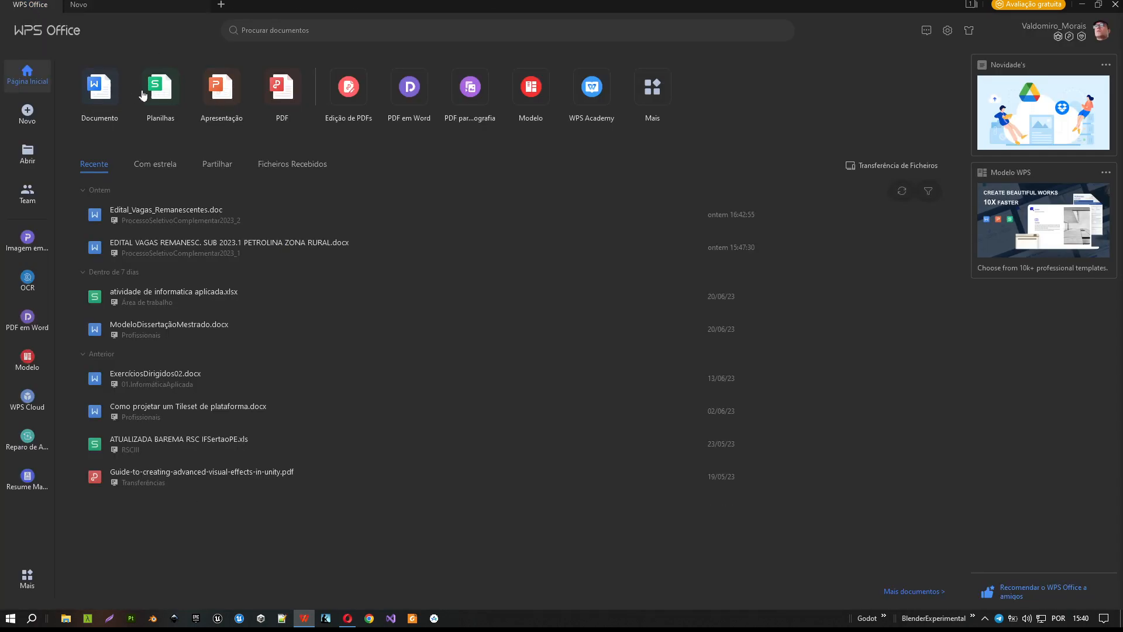
click(111, 5)
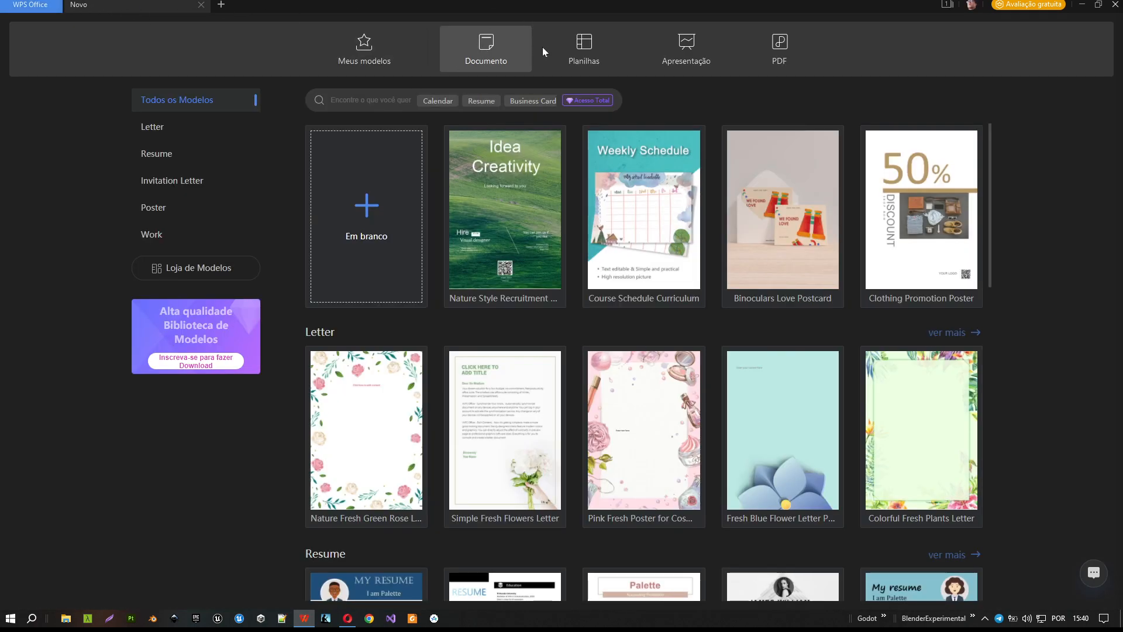
click(593, 52)
click(685, 49)
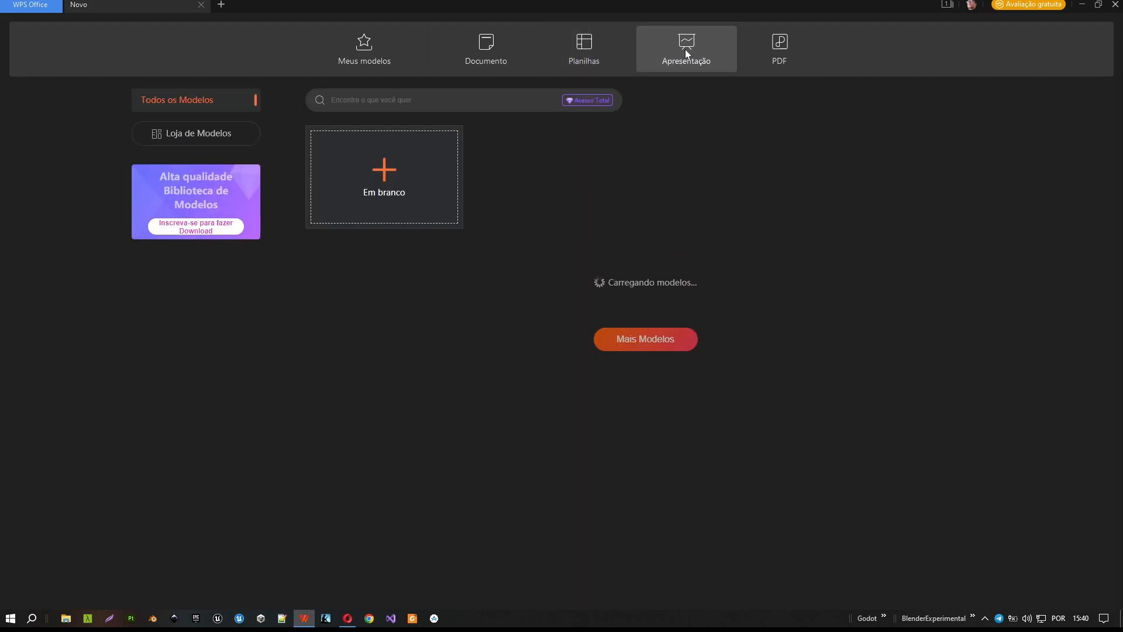
click(486, 51)
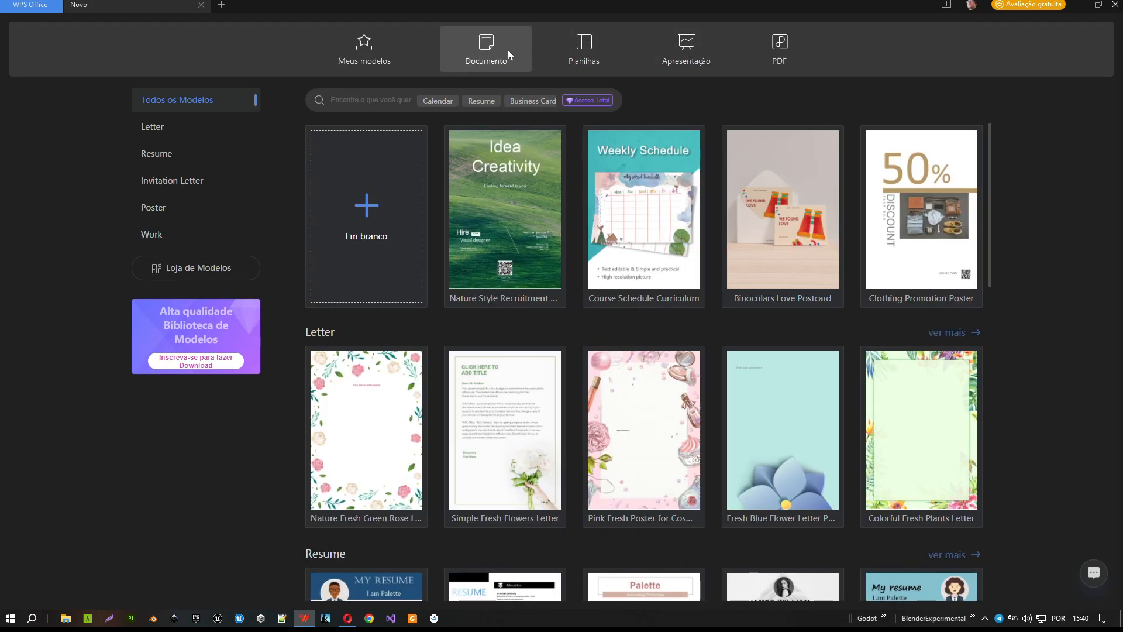
click(567, 47)
click(688, 44)
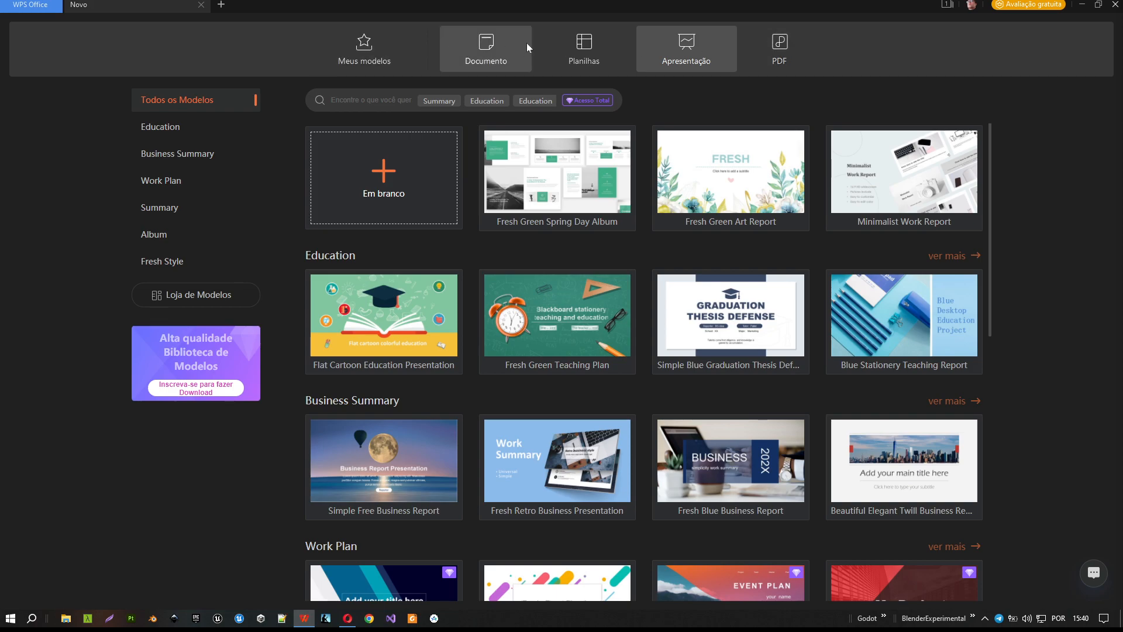
click(496, 47)
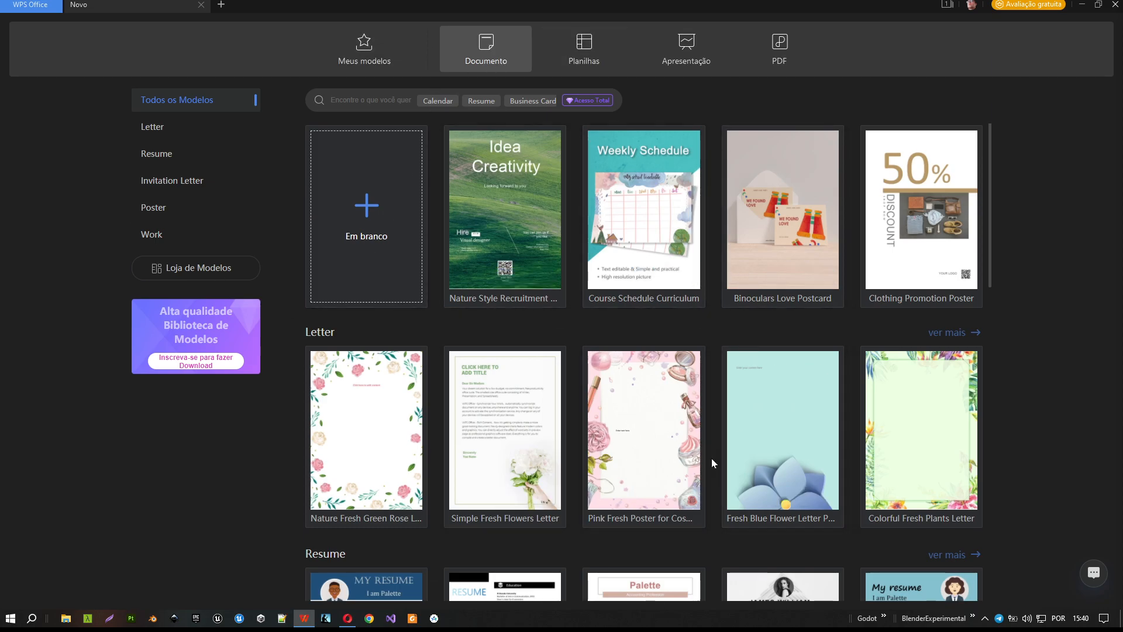
Browse the document templates and create a new blank text document.
scroll(705, 446, down, 10)
scroll(705, 446, up, 2)
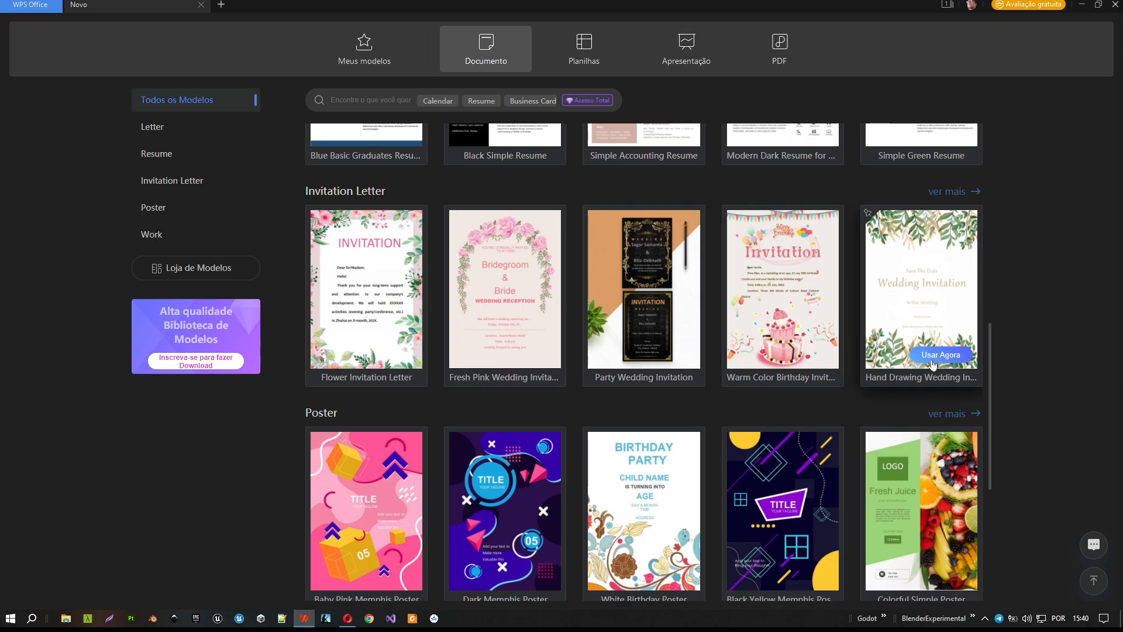
scroll(461, 352, down, 5)
scroll(647, 384, up, 15)
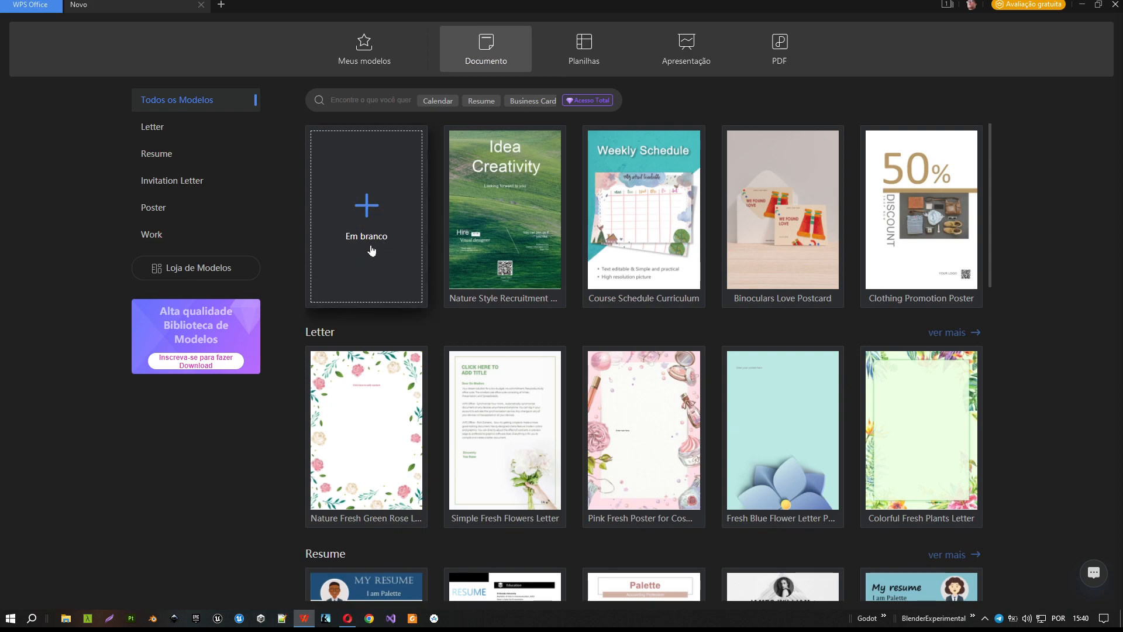
click(363, 206)
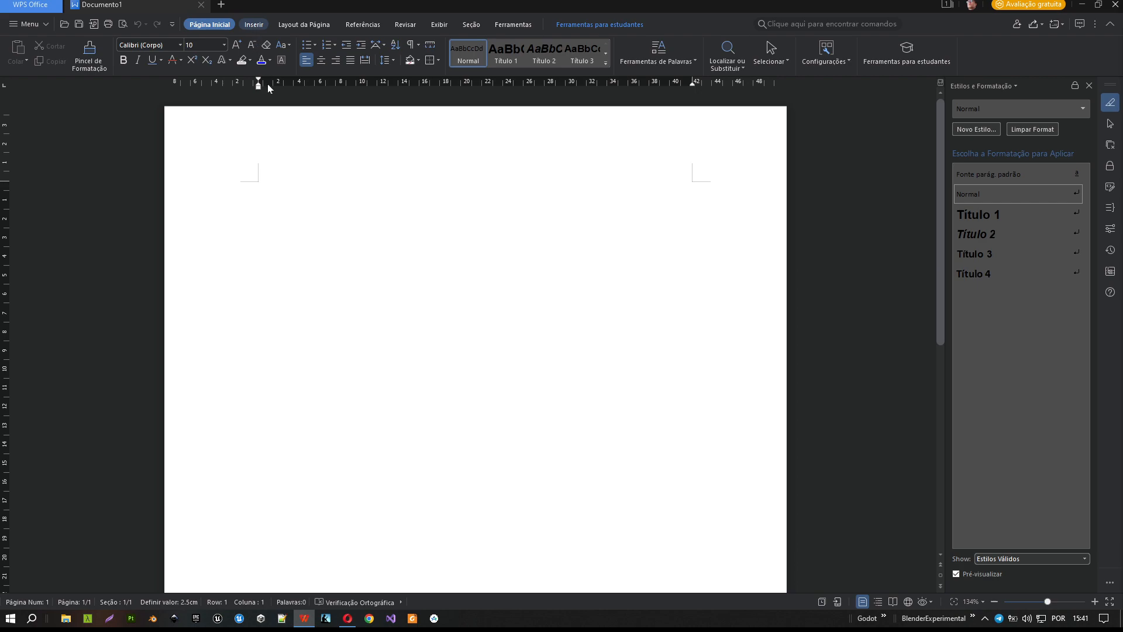
click(253, 26)
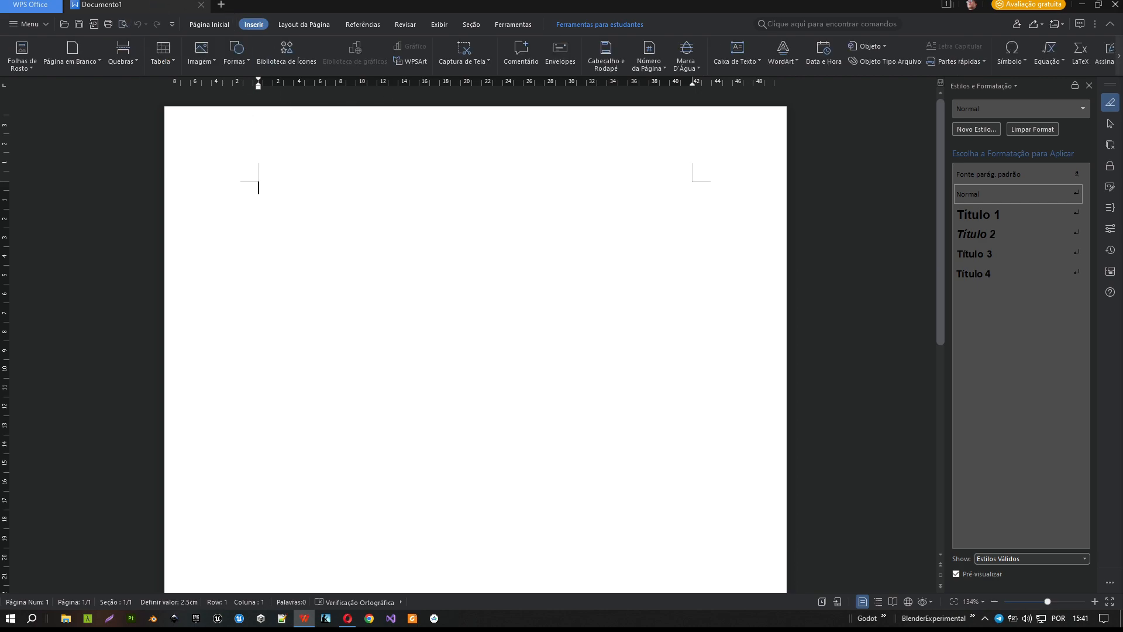
click(311, 26)
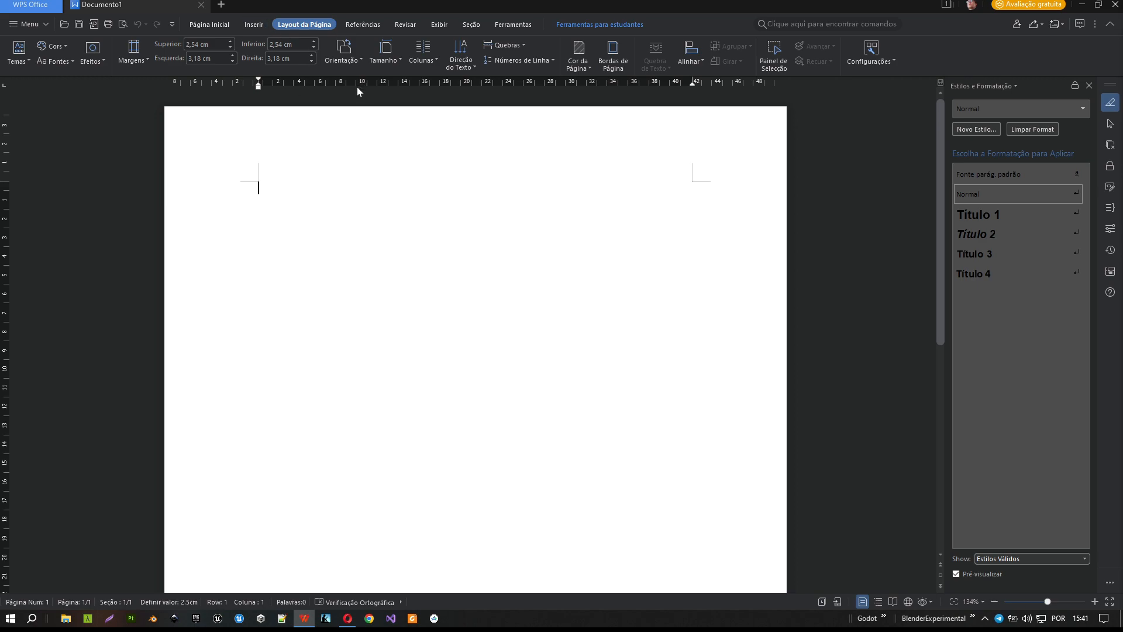
click(363, 26)
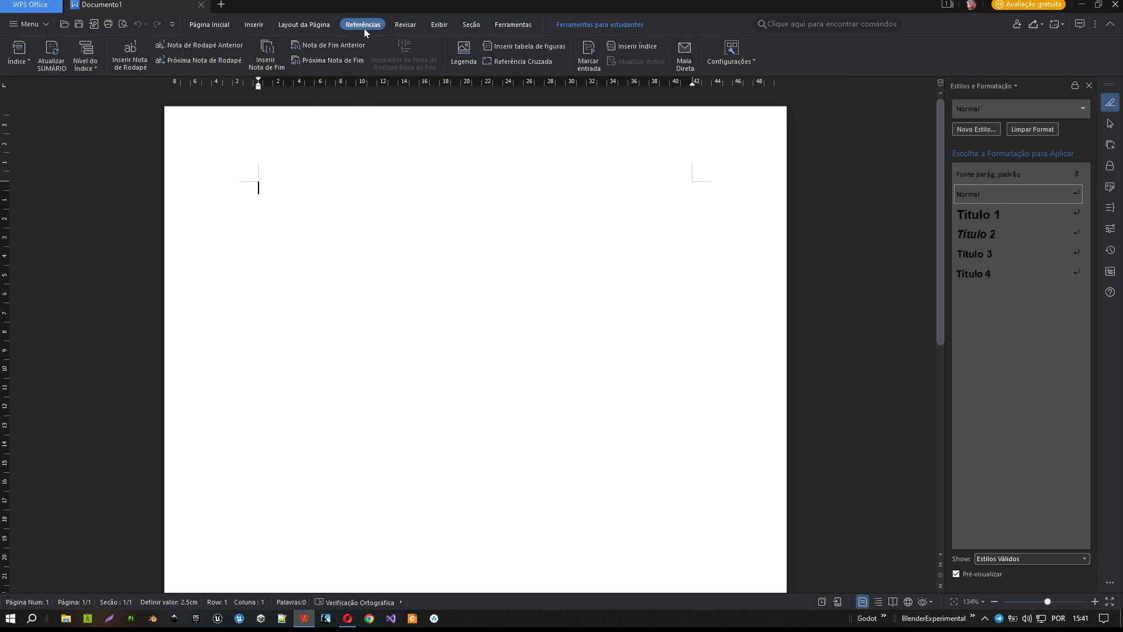
scroll(475, 351, down, 3)
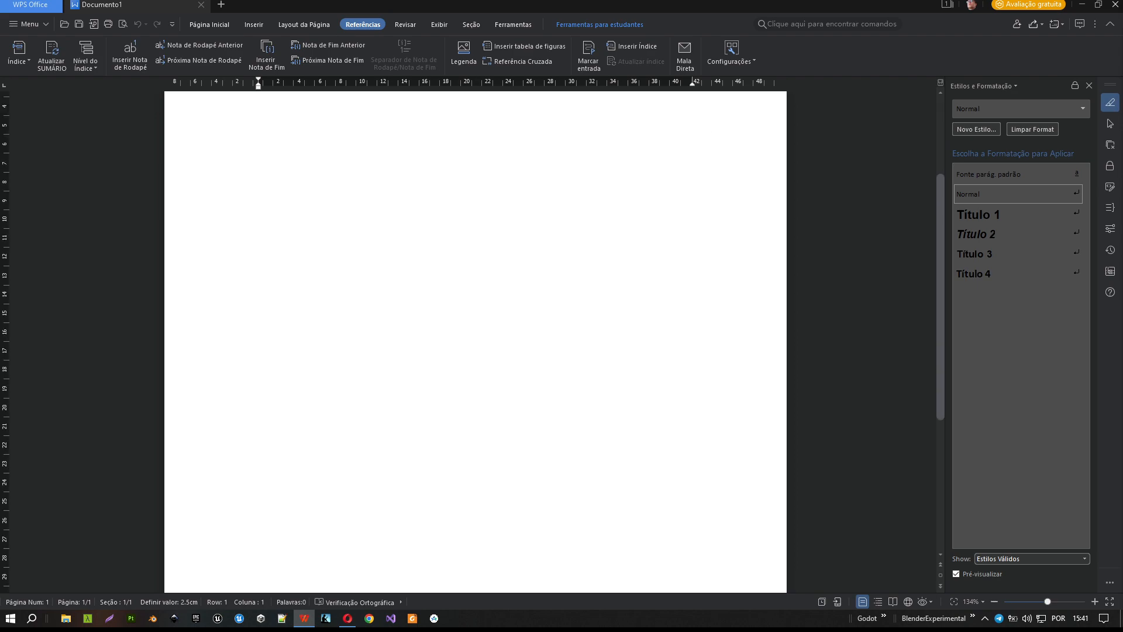
Close the Estilos e Formatação pane and return to the home commands at the start of the page.
click(1089, 86)
scroll(551, 341, up, 2)
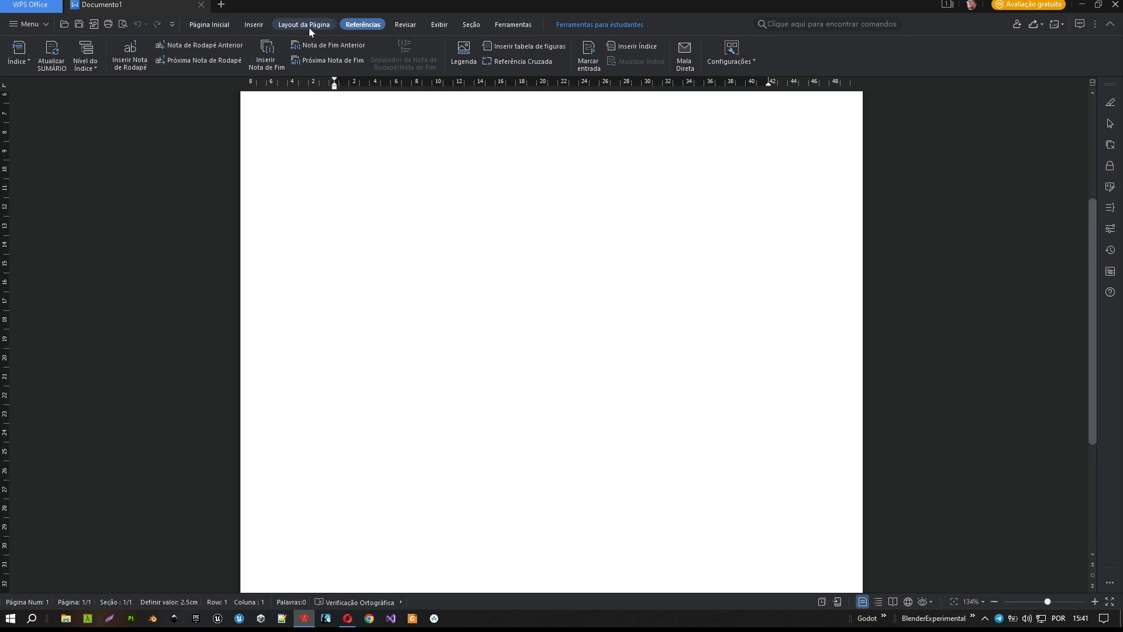
click(216, 26)
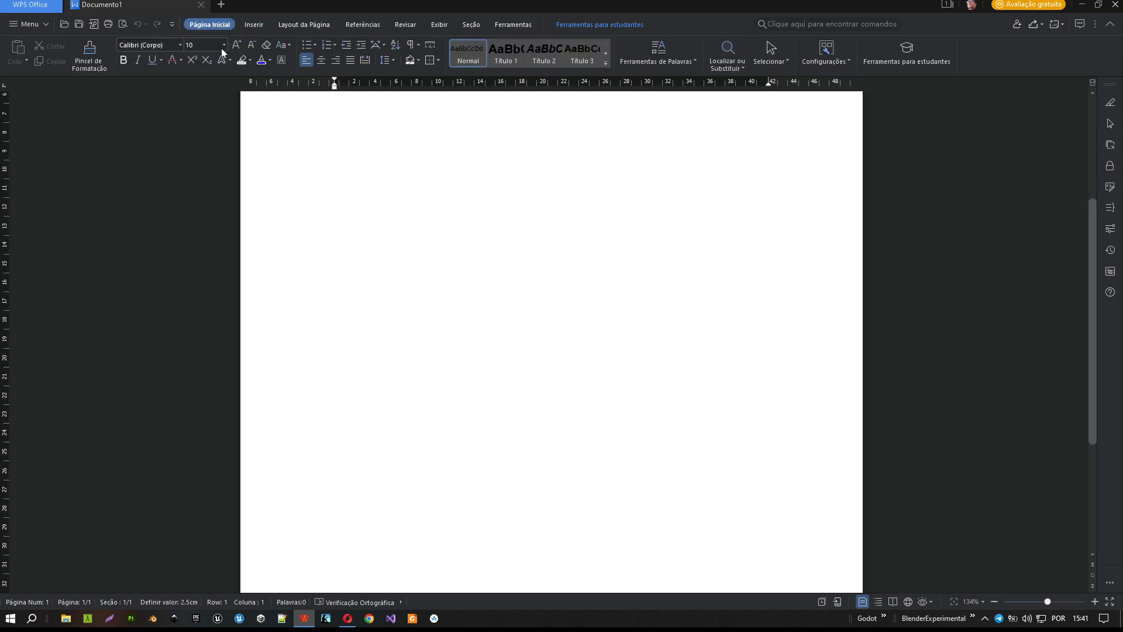
scroll(552, 341, up, 3)
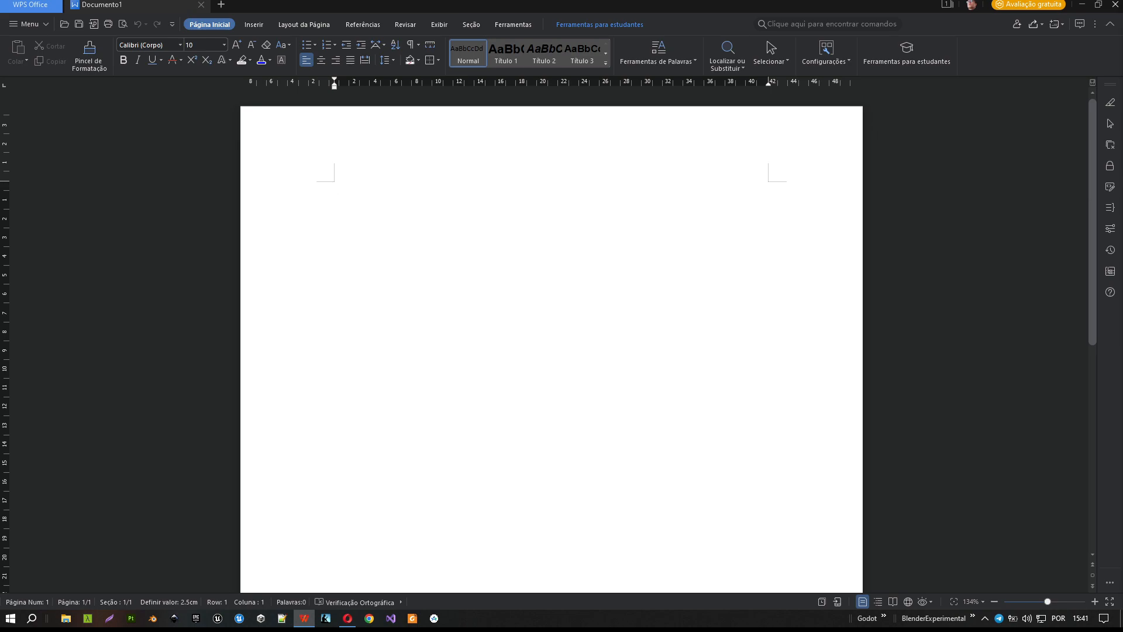
Review the document's margin and paper size settings in the page setup dialog, then close it.
click(296, 26)
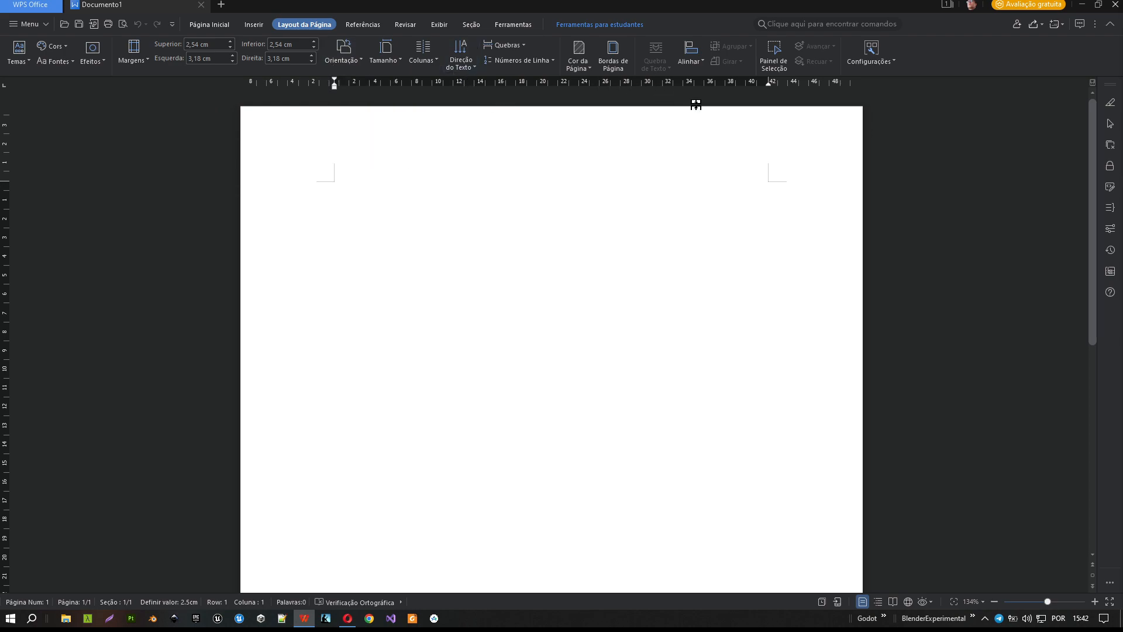
click(871, 52)
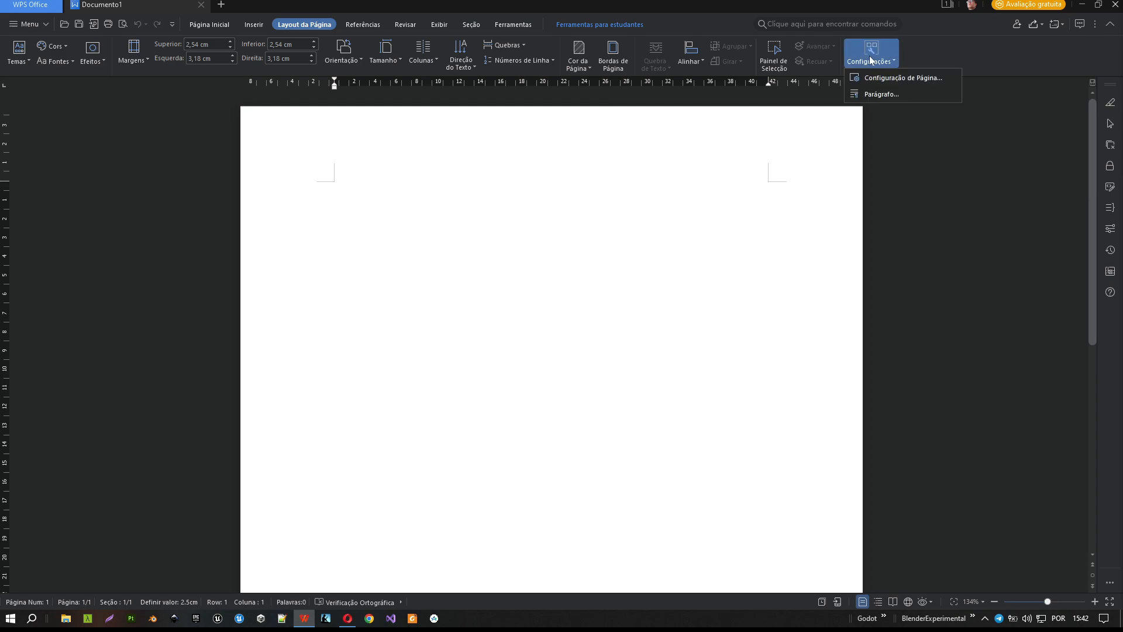
click(925, 81)
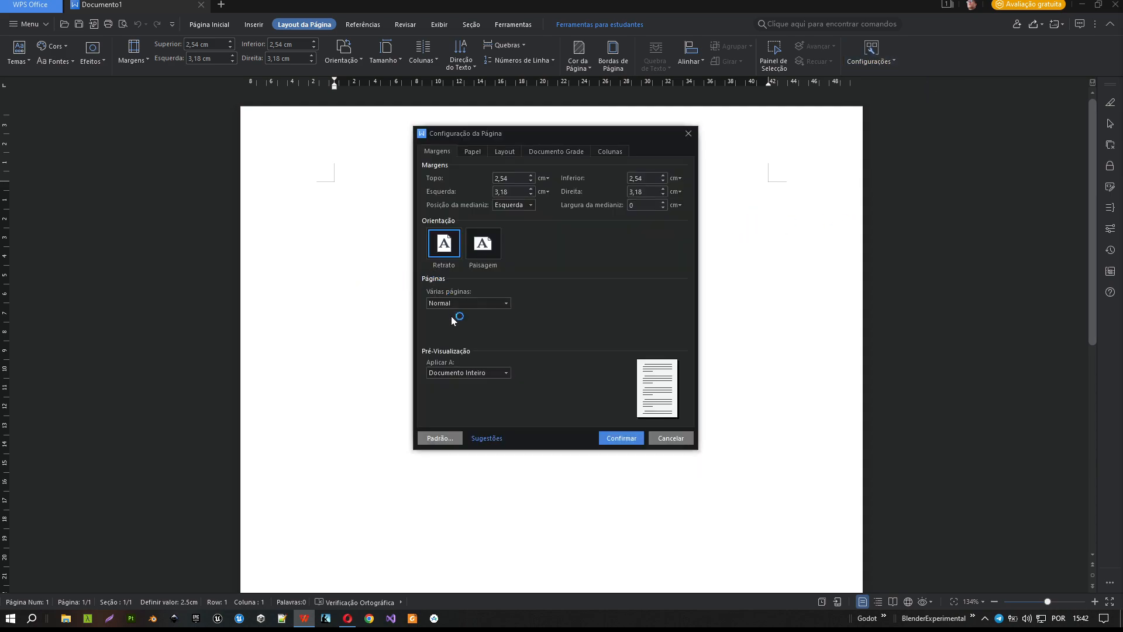
click(473, 153)
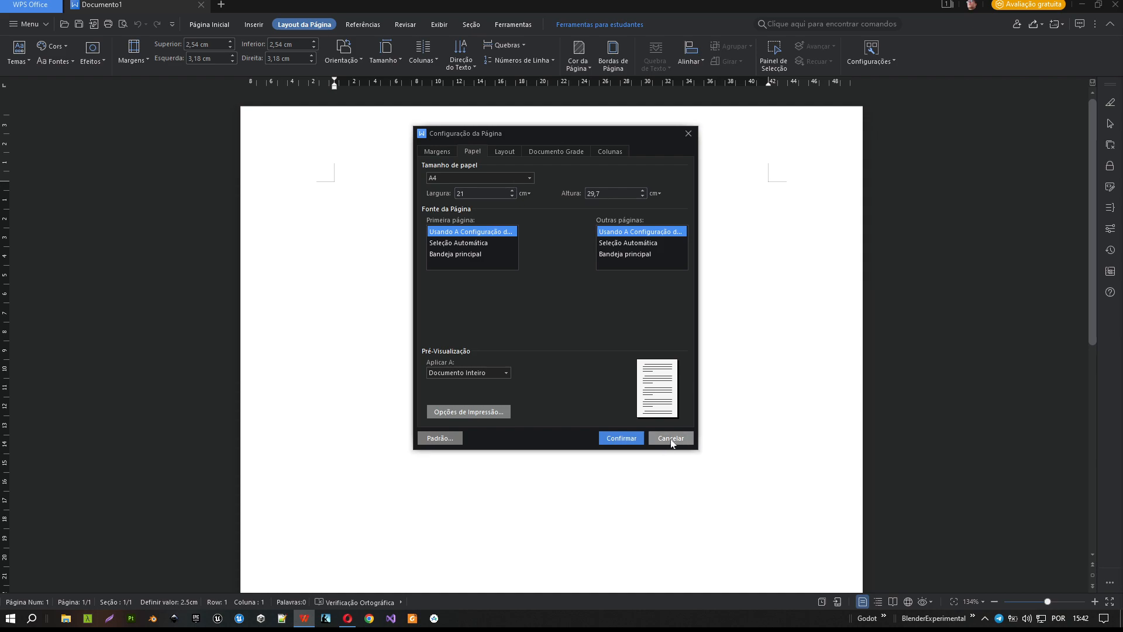
click(438, 152)
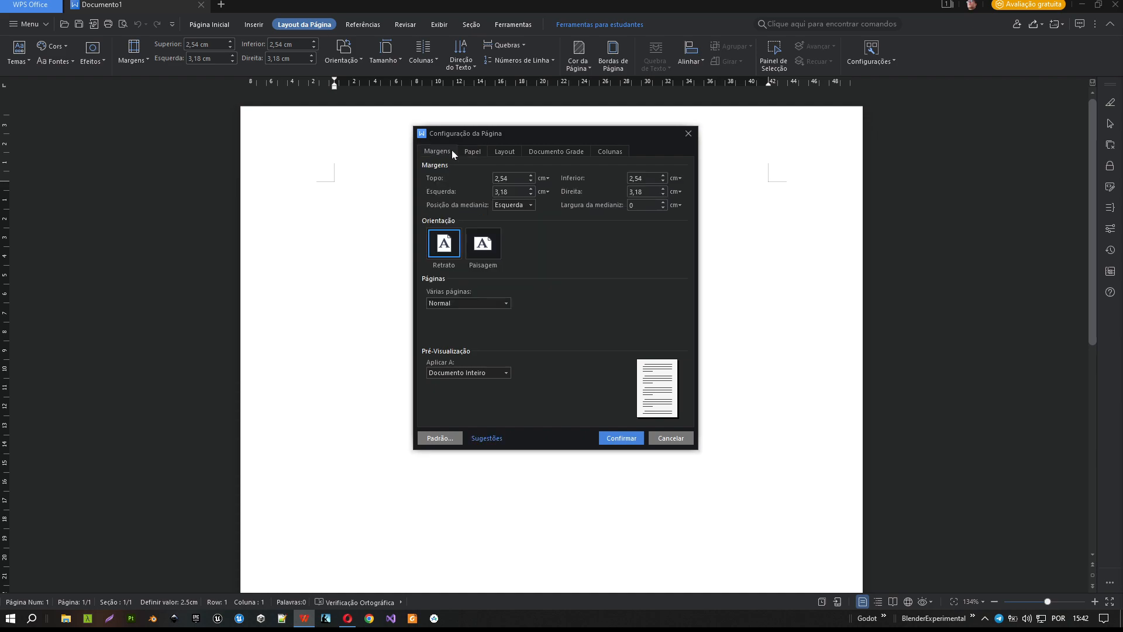
click(688, 133)
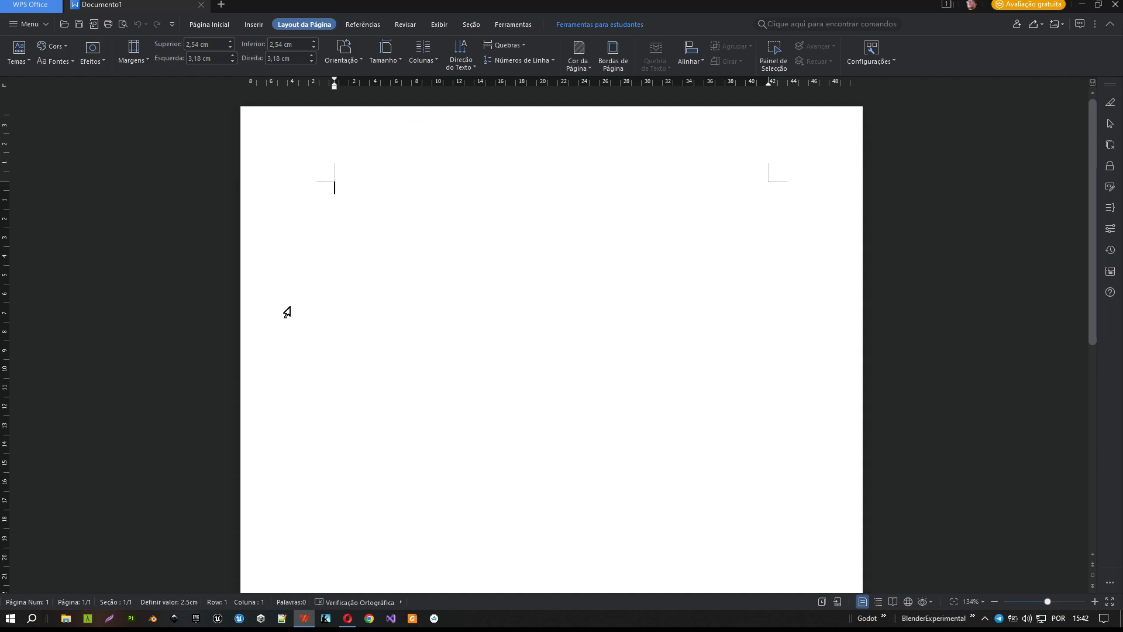
Examine the margin corner marks and the header and footer areas of the blank page.
scroll(272, 410, down, 4)
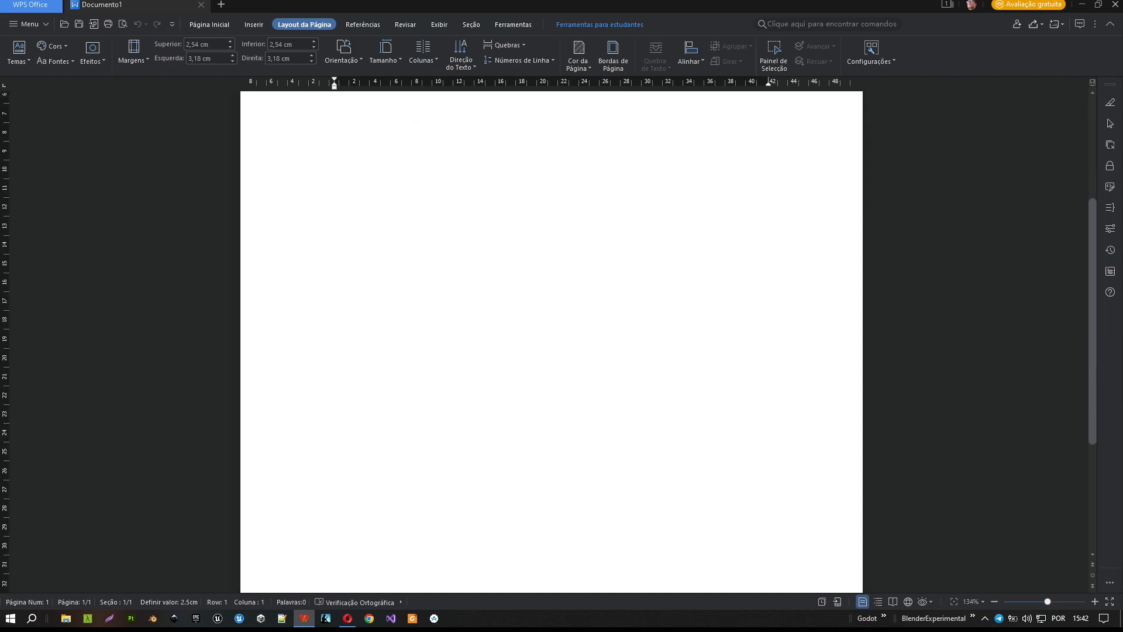
scroll(551, 334, down, 4)
scroll(551, 333, up, 8)
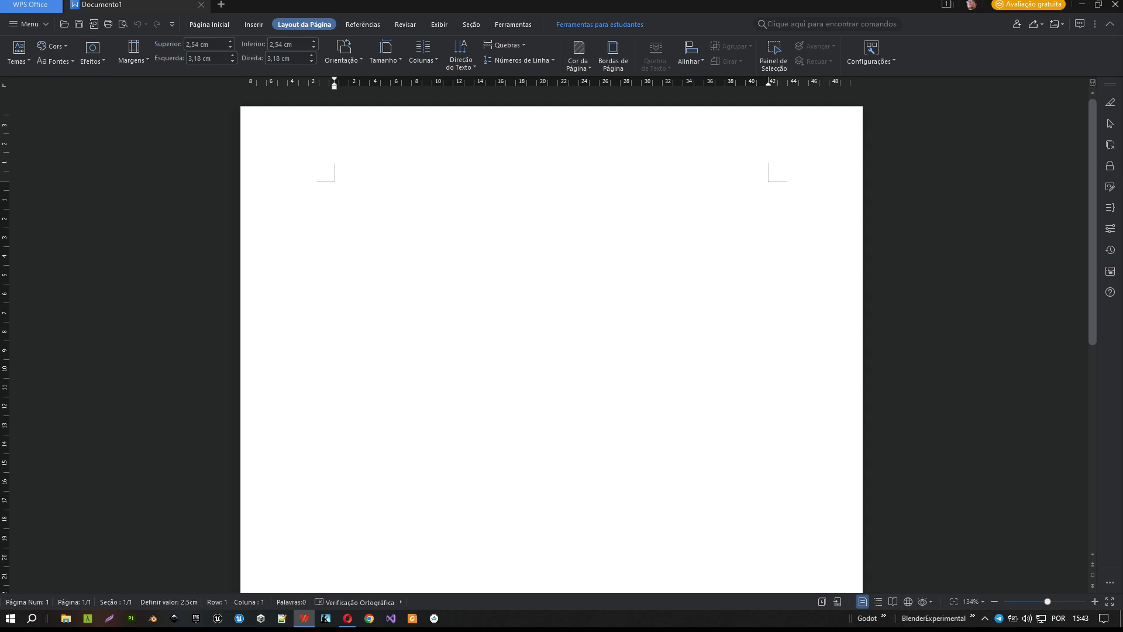
scroll(326, 525, down, 5)
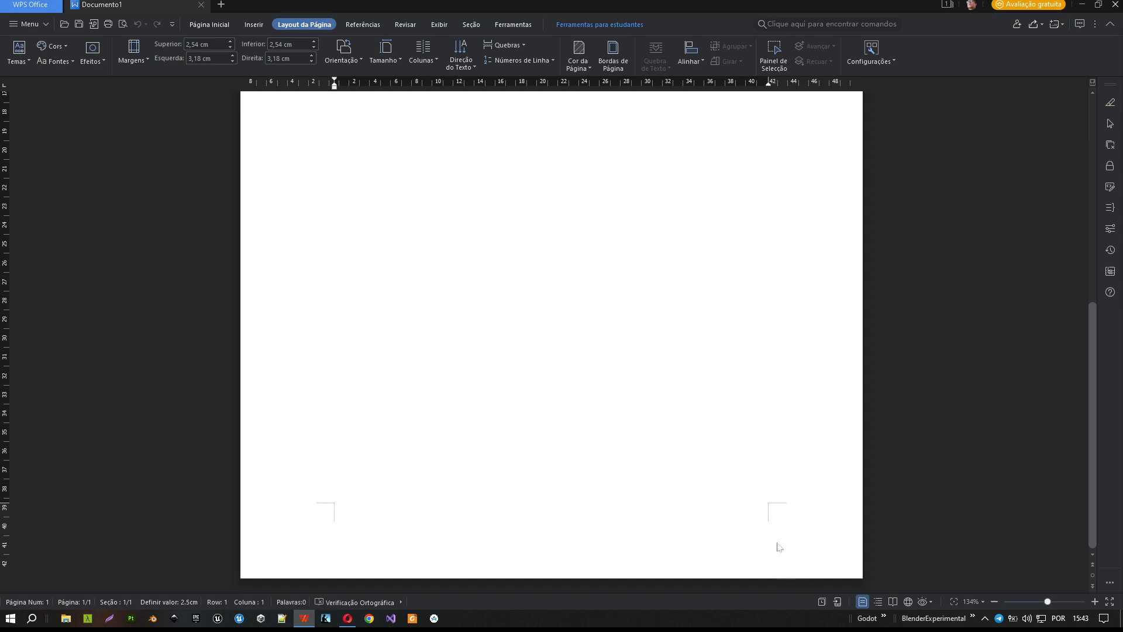
scroll(552, 341, up, 5)
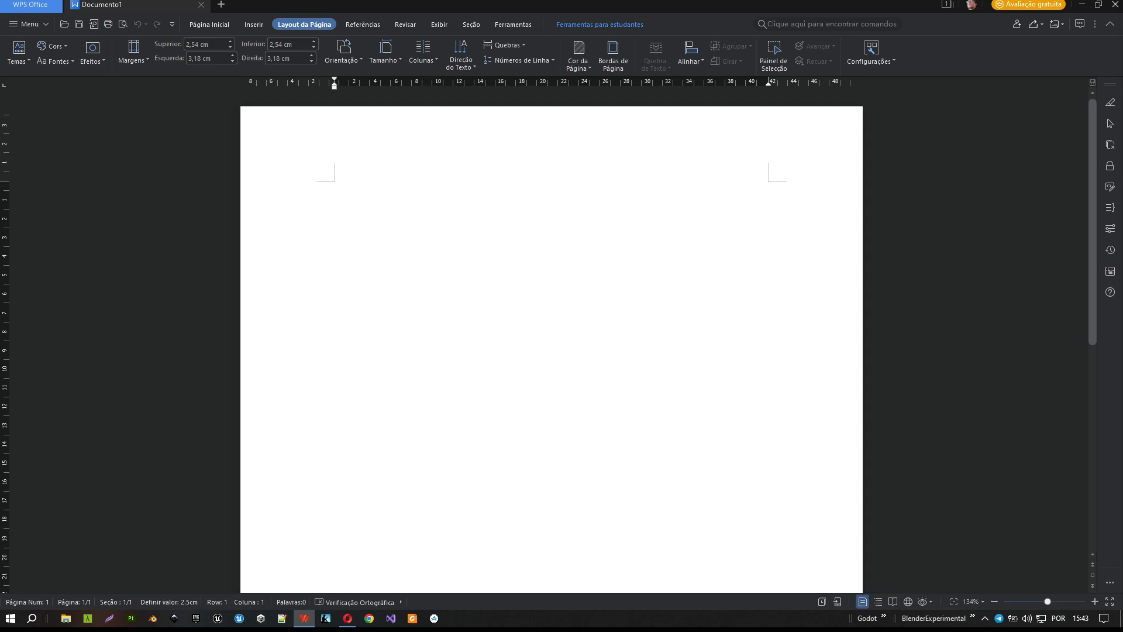
scroll(551, 334, down, 5)
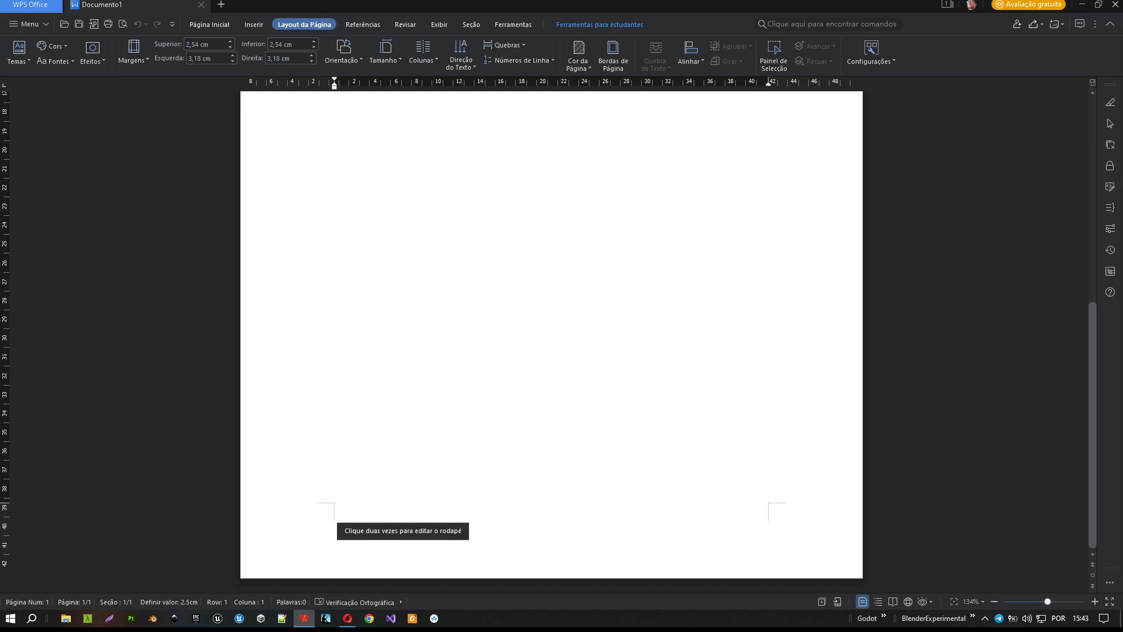
scroll(551, 351, up, 6)
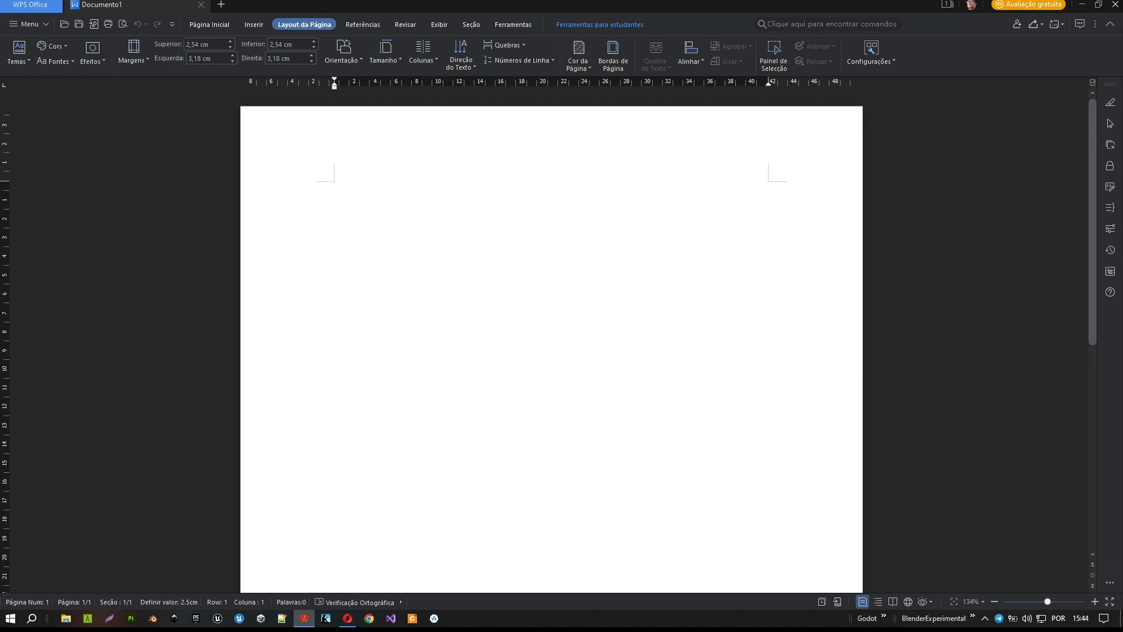
scroll(846, 182, down, 5)
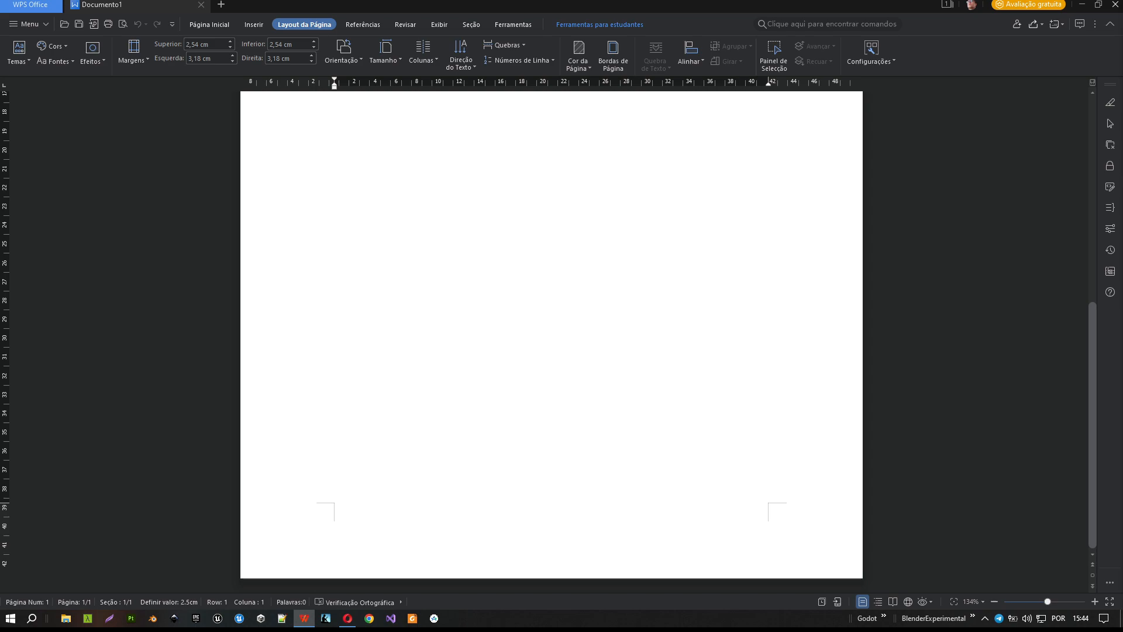
scroll(550, 333, up, 5)
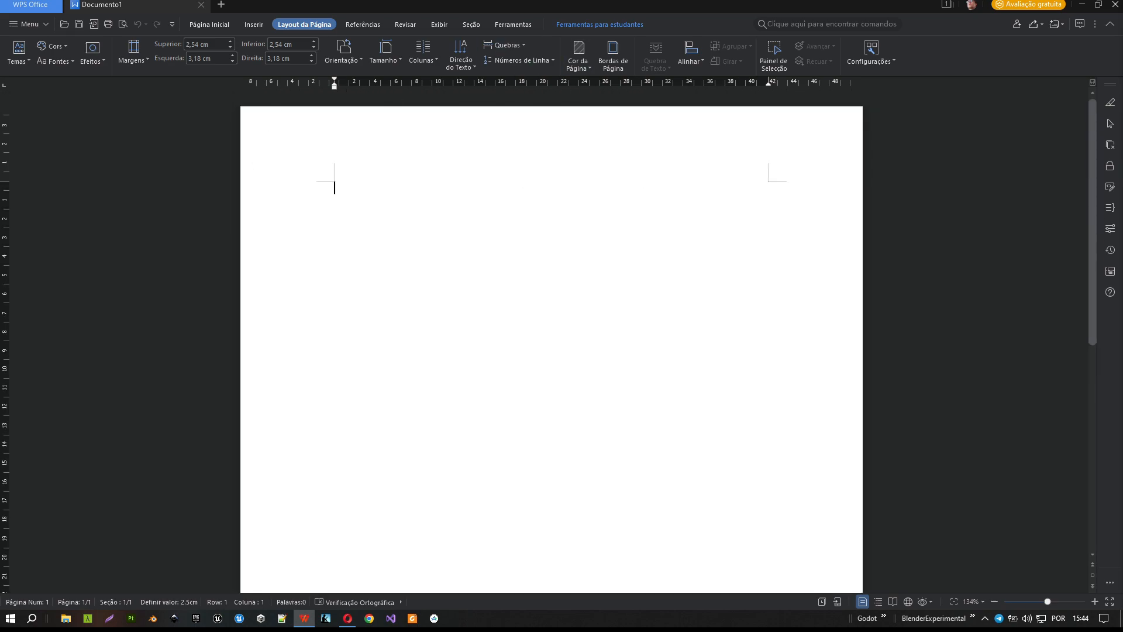
Enter "Curso de Informática Aplicada" in the page header and return to the document body.
double_click(626, 176)
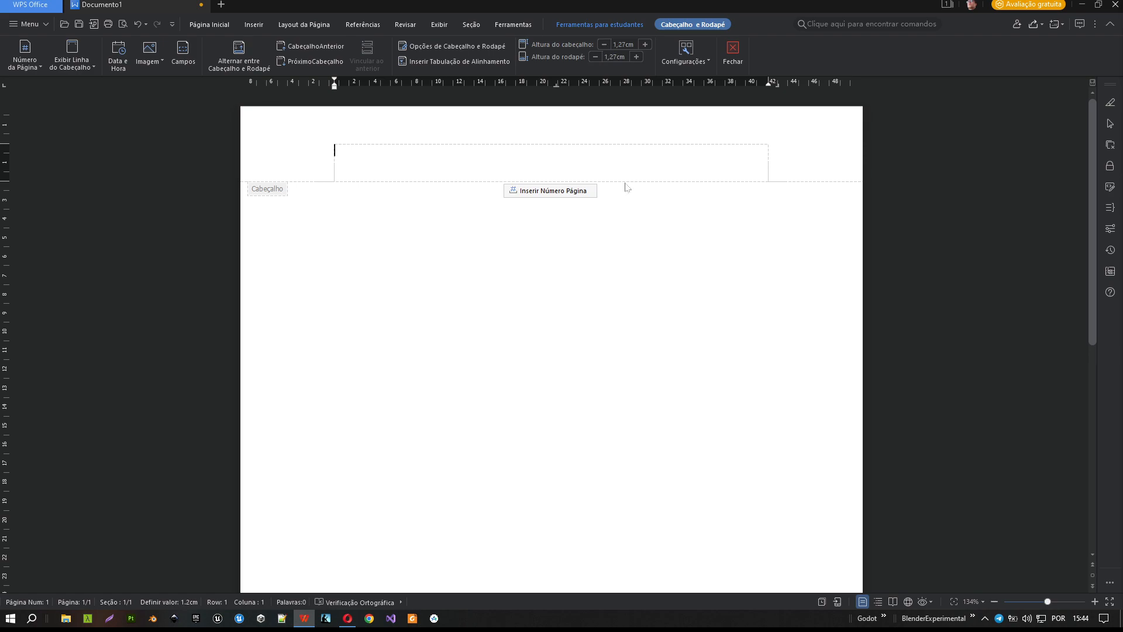
text(Curso de )
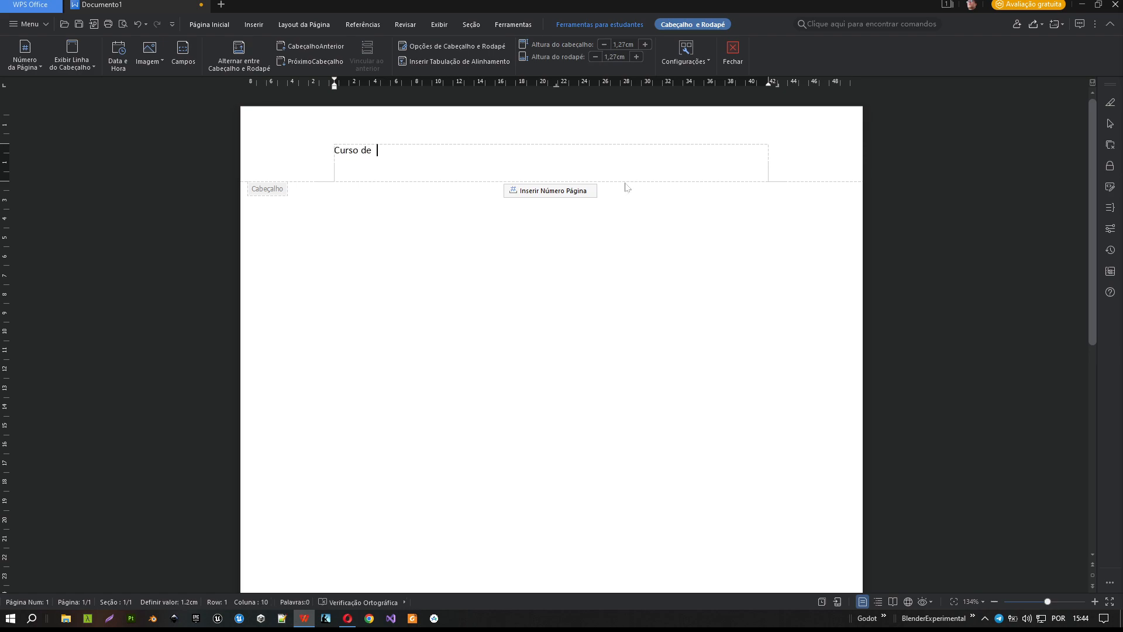
text(Informática Aplicada)
double_click(471, 258)
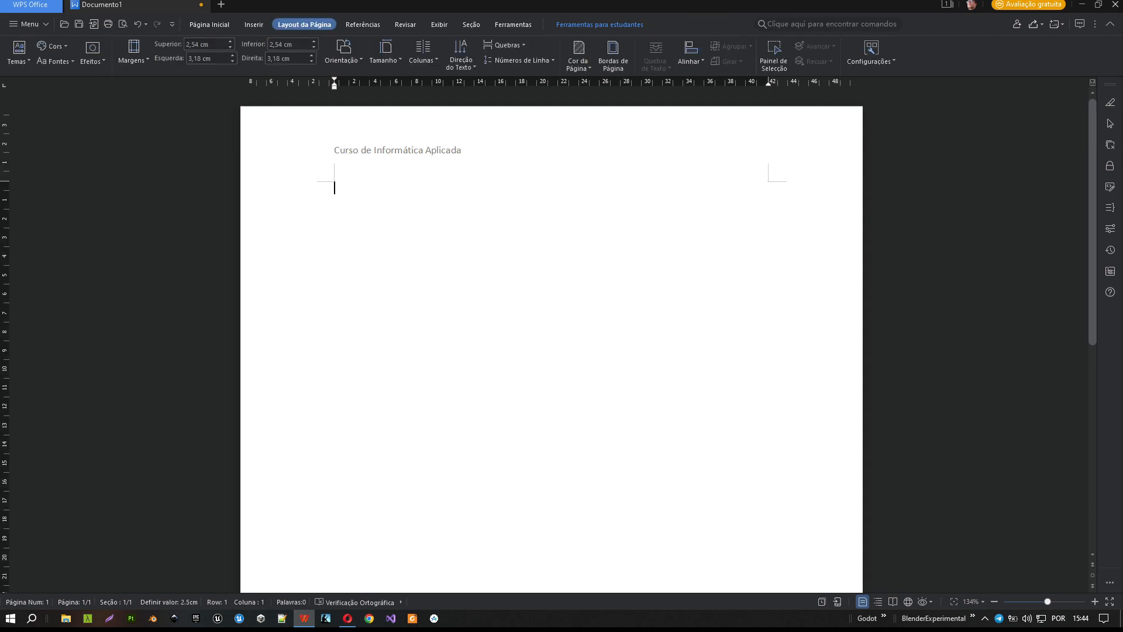
Enter "IF Sertão" in the page footer, return to the document body and check the footer text on the page.
scroll(551, 340, down, 6)
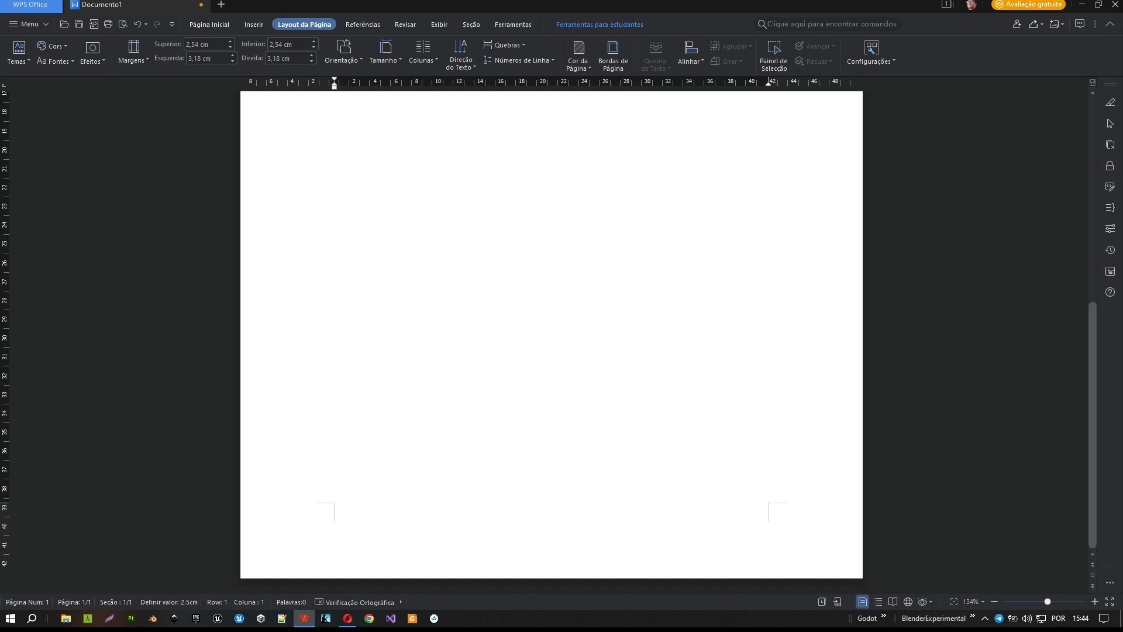
double_click(526, 535)
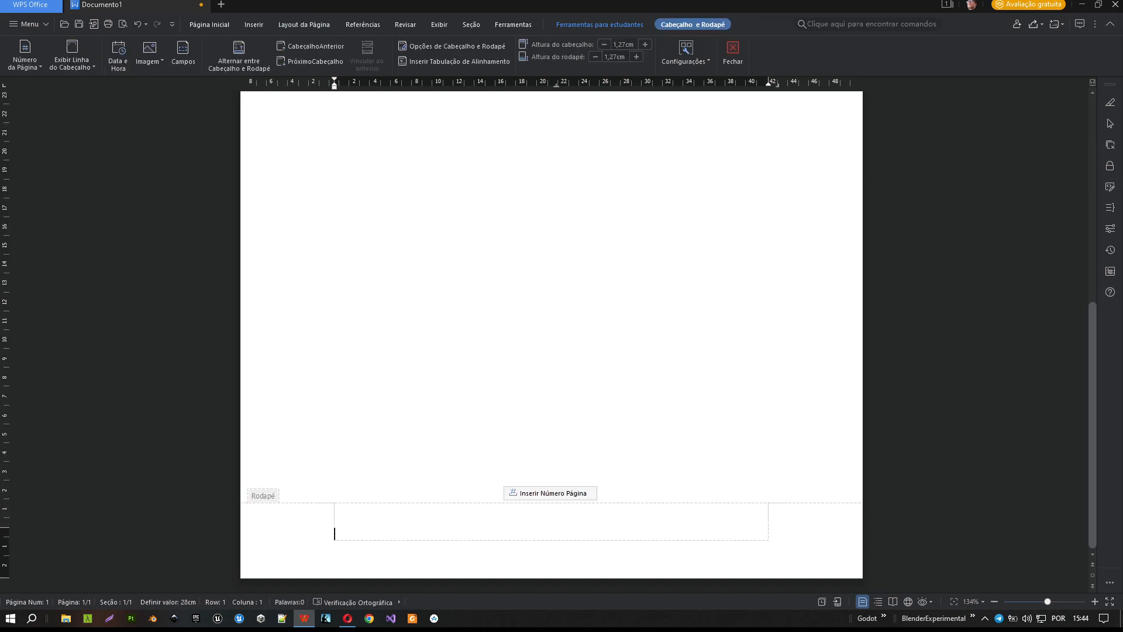
scroll(592, 521, up, 8)
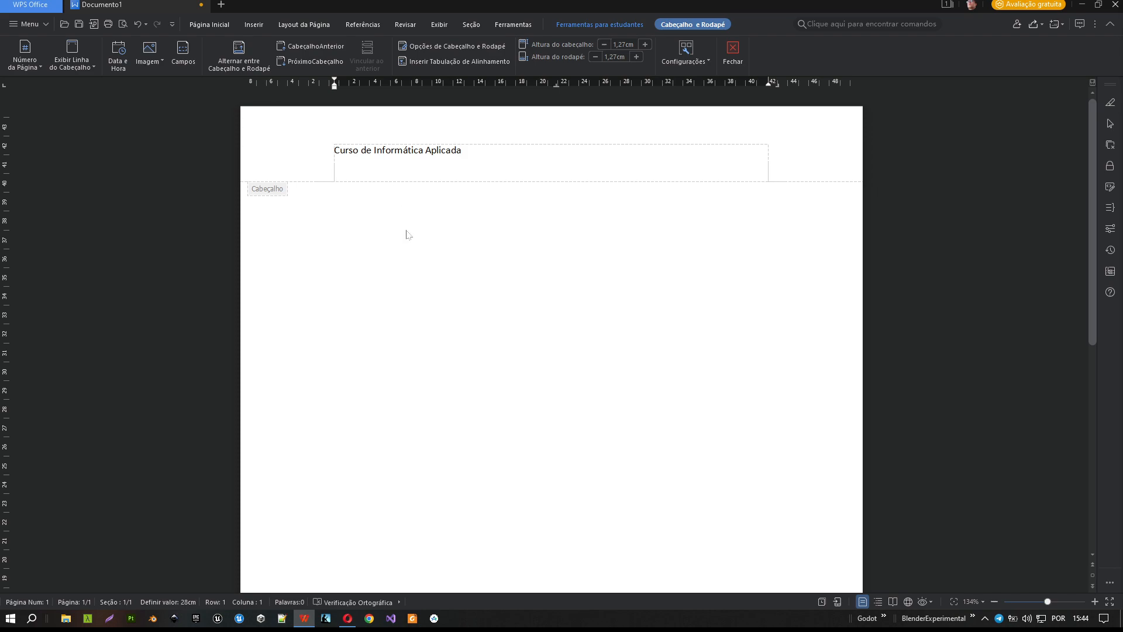
scroll(484, 429, down, 3)
scroll(483, 429, down, 2)
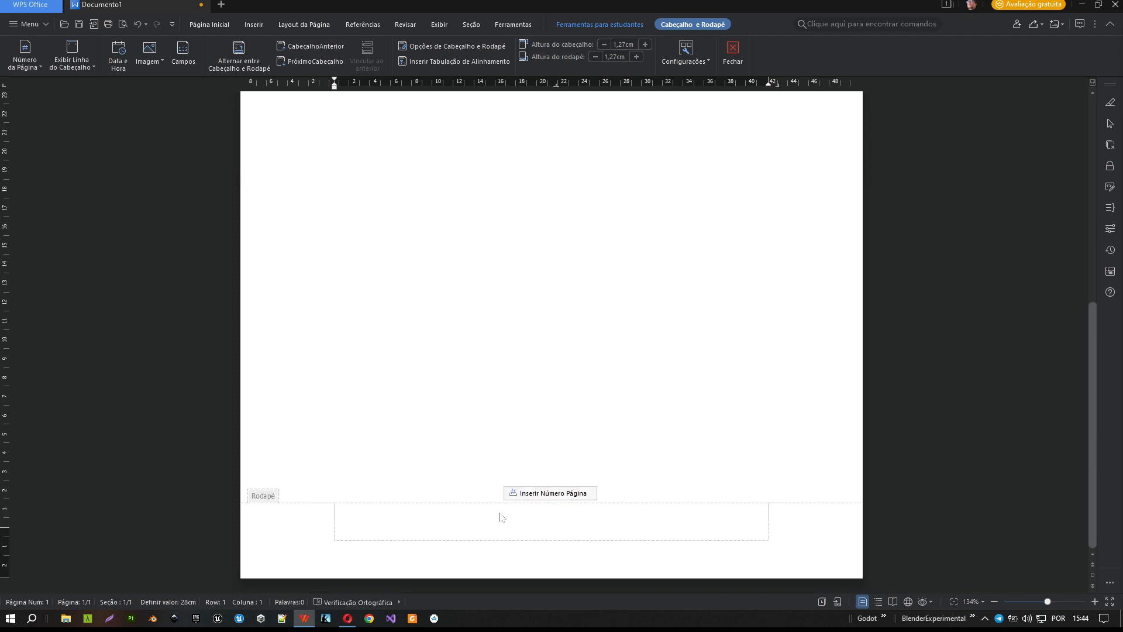
text(IF Sertãpo)
key(BackSpace)
key(BackSpace)
text(o)
double_click(542, 243)
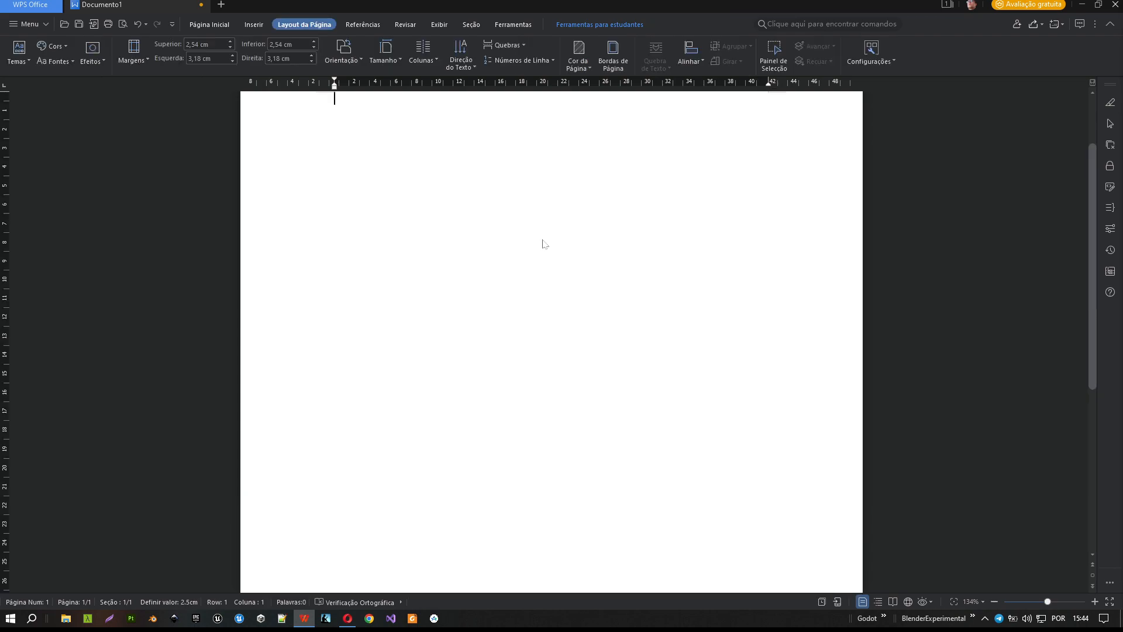
scroll(412, 153, down, 7)
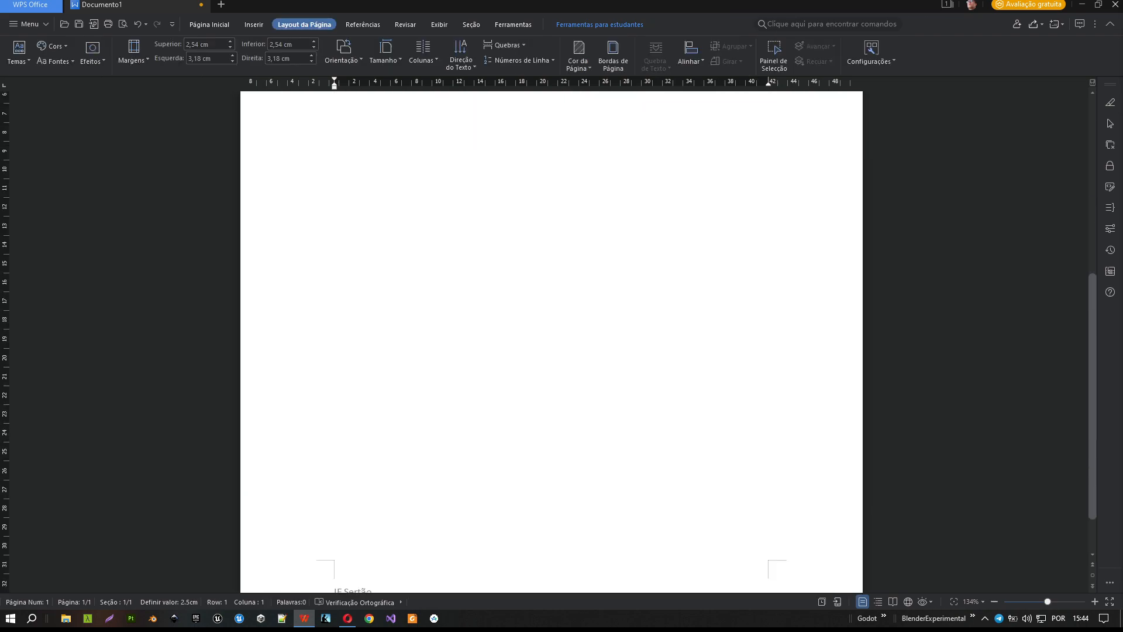
scroll(552, 339, up, 7)
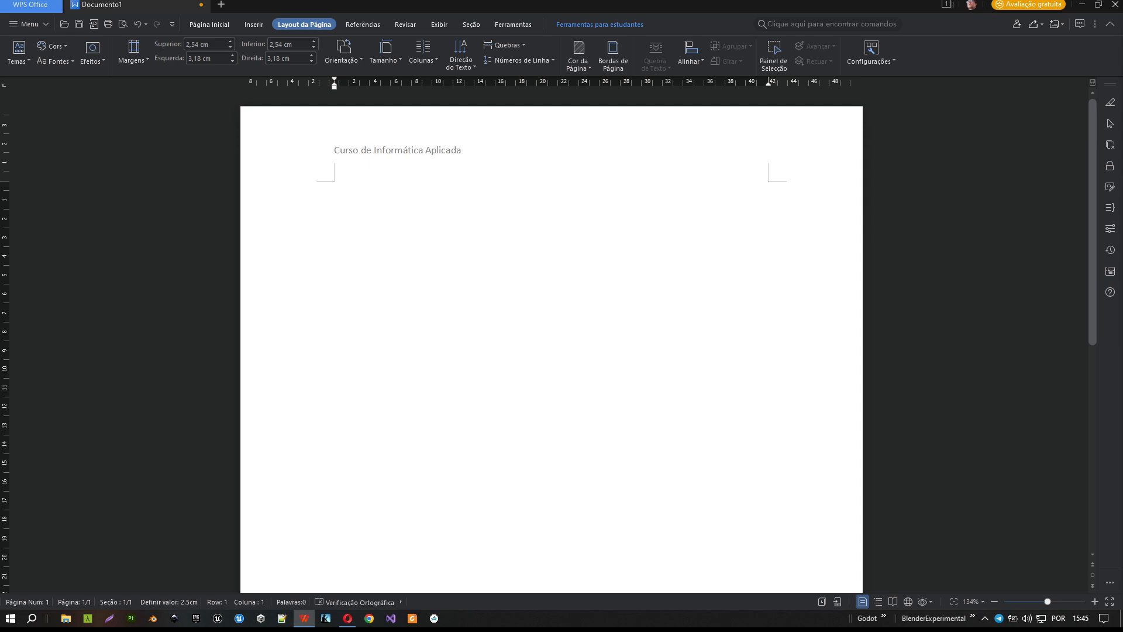
Insert a page break in the document body to add a second page.
key(Return)
key(Return)
click(260, 27)
key(BackSpace)
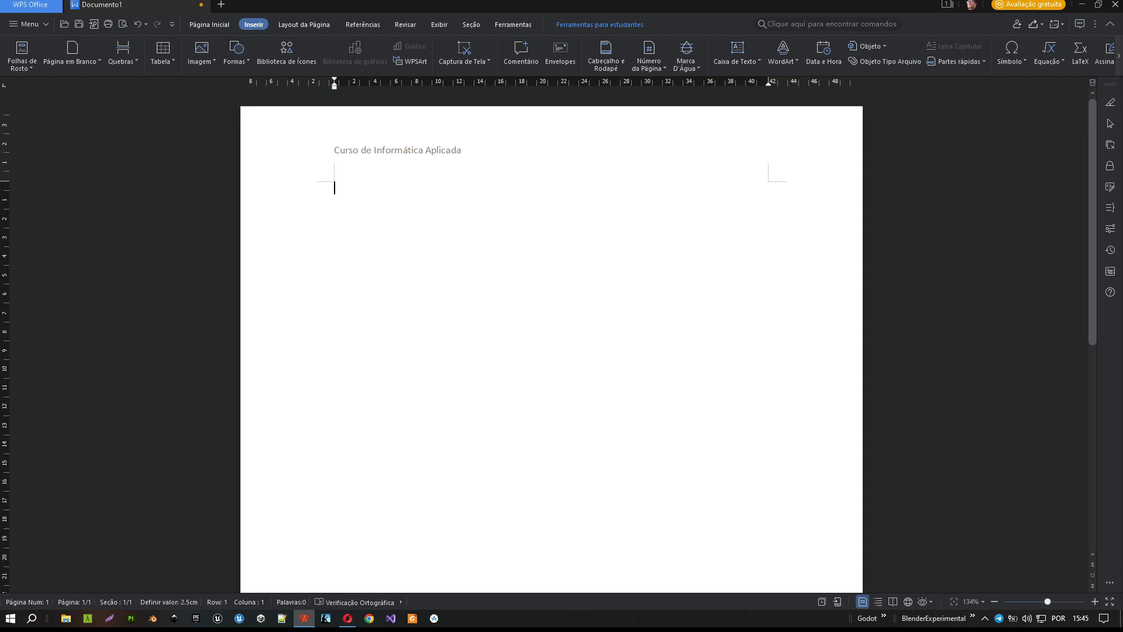
key(ctrl+Return)
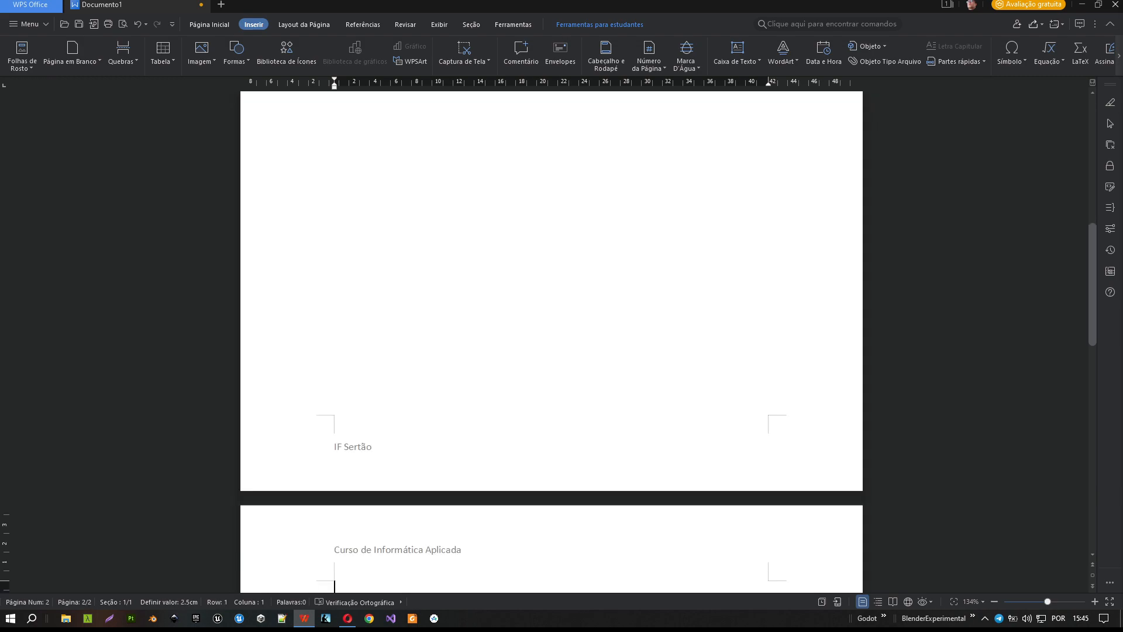
Compare the header and footer text across both pages, briefly opening the first page's header and closing it again.
scroll(438, 353, down, 3)
scroll(437, 352, down, 2)
scroll(391, 145, up, 1)
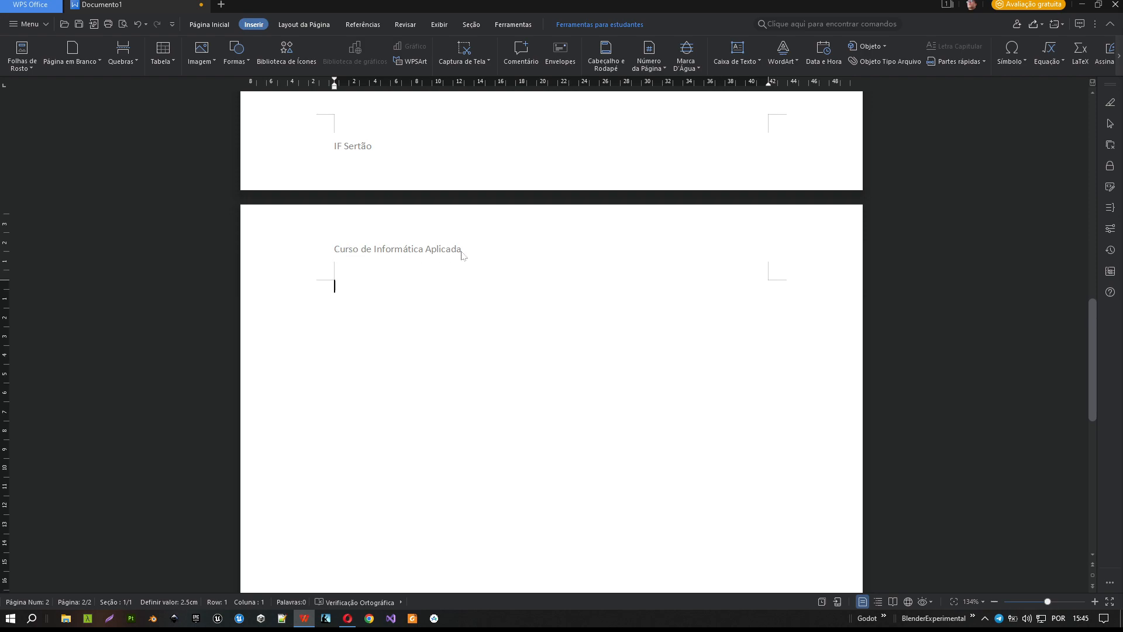
scroll(463, 257, down, 3)
scroll(356, 537, down, 3)
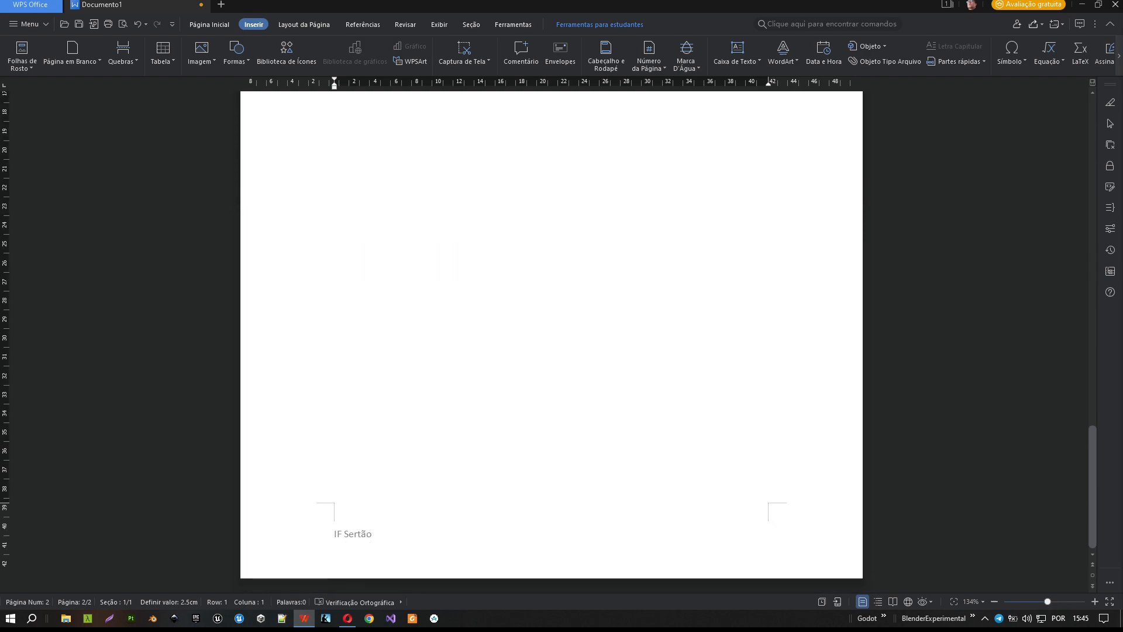
scroll(551, 339, up, 12)
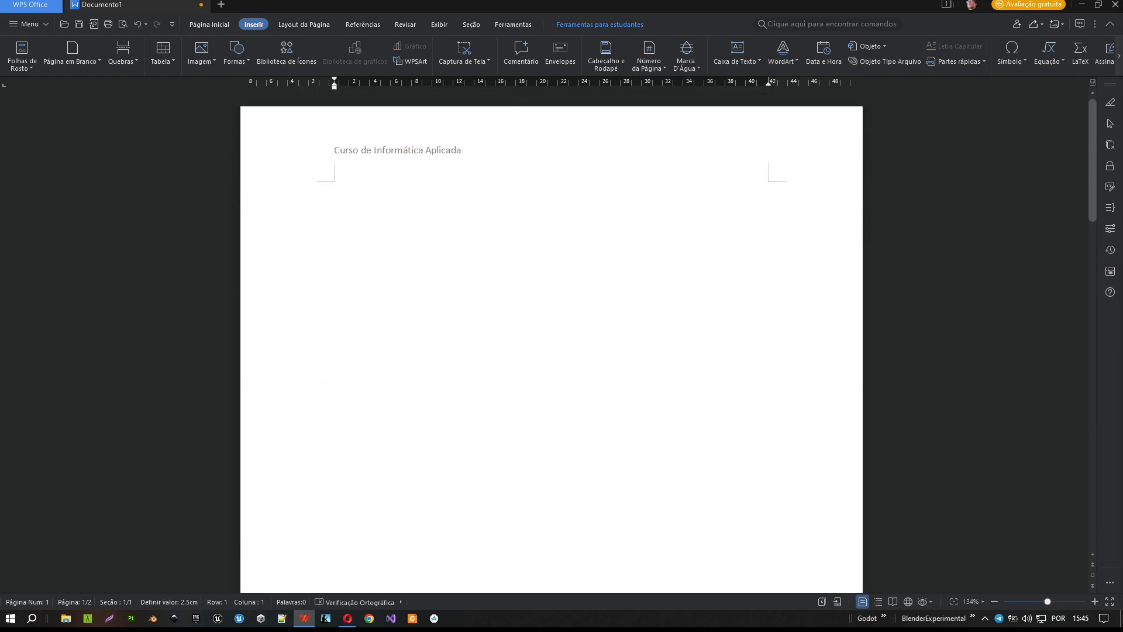
double_click(476, 156)
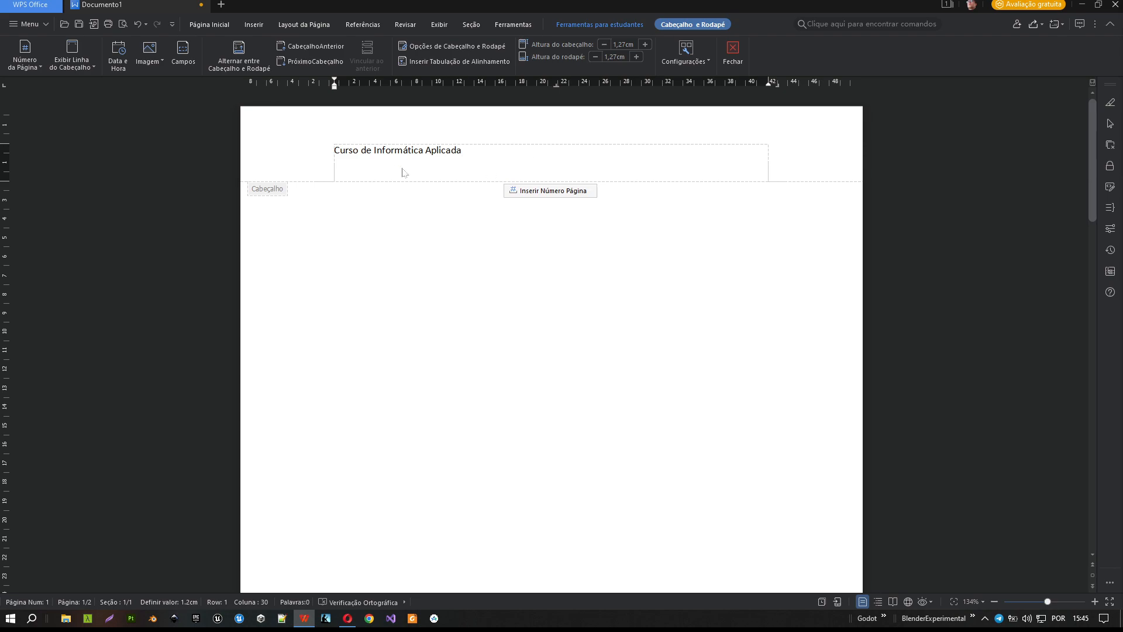
double_click(502, 291)
scroll(502, 292, down, 7)
scroll(552, 342, down, 5)
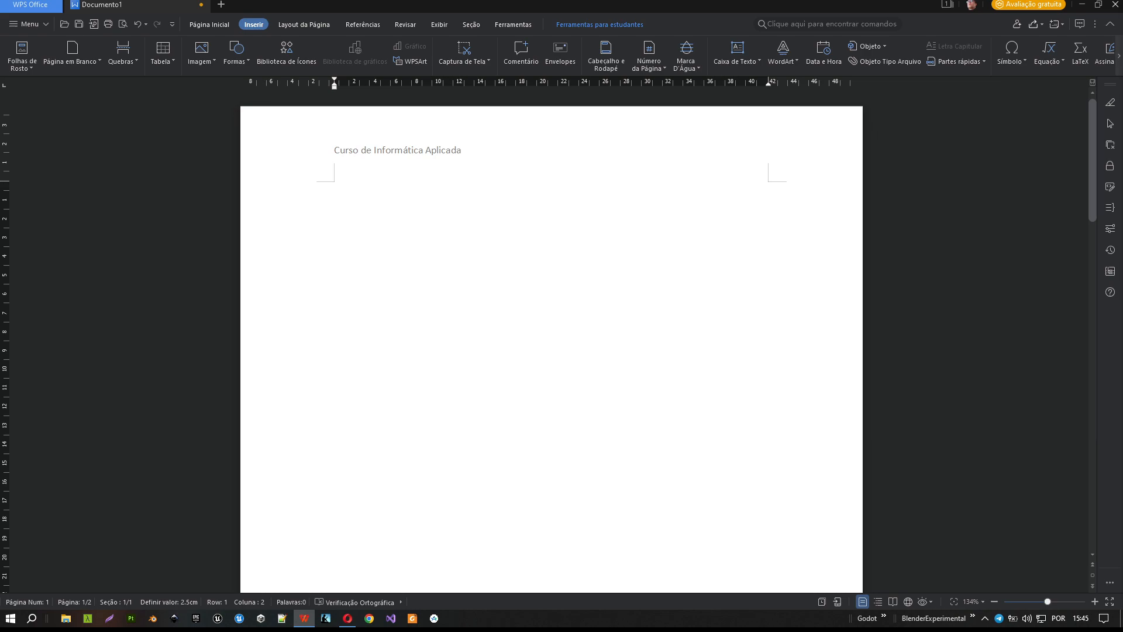
scroll(552, 342, up, 4)
scroll(551, 342, down, 3)
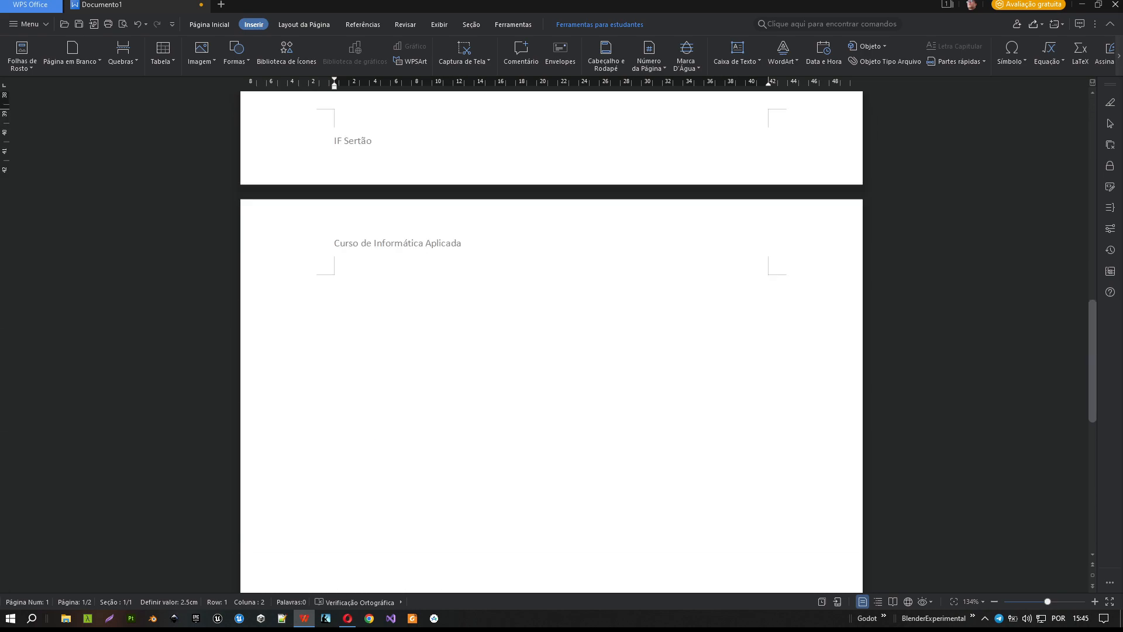
Delete the page break to remove the second page and go back to the start of the document.
key(BackSpace)
scroll(552, 342, down, 5)
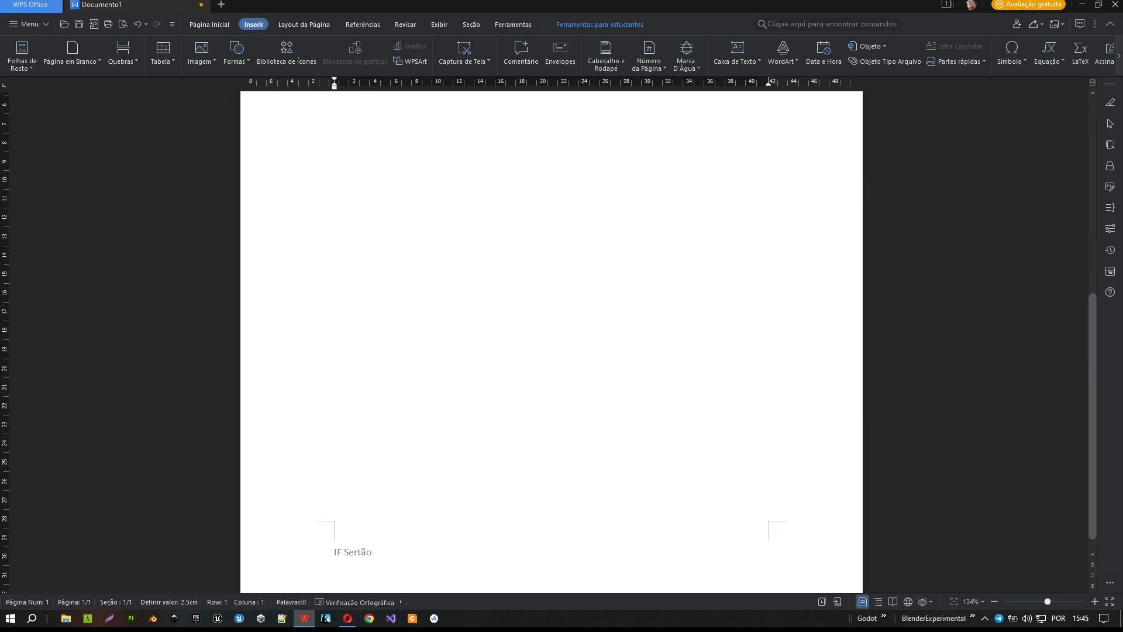
scroll(552, 343, up, 6)
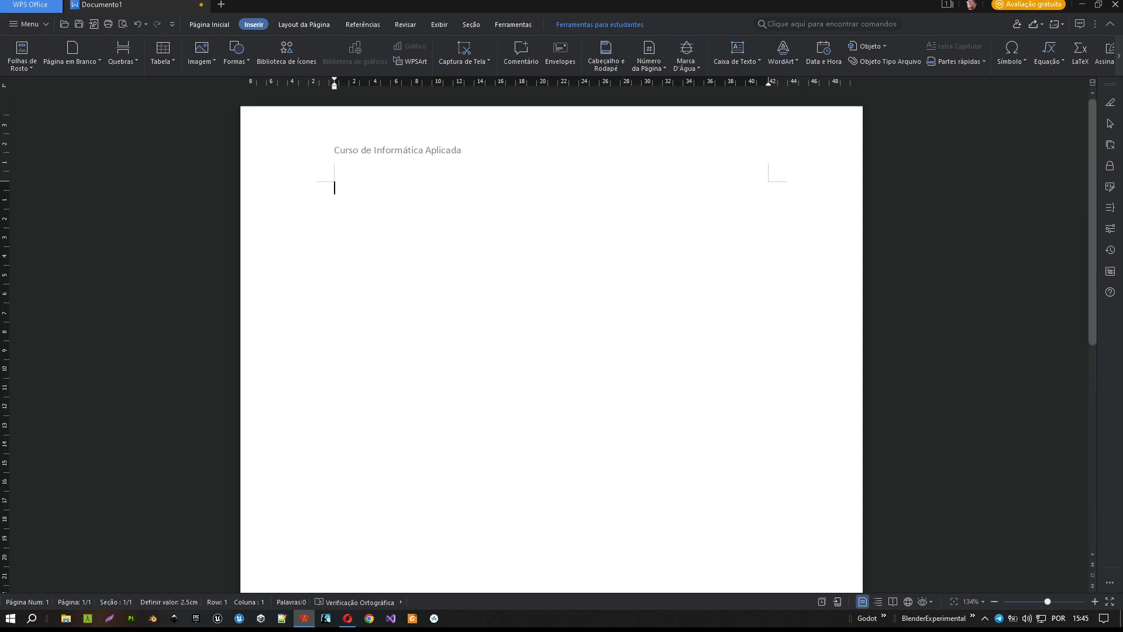
Show the paragraph marks in the document and highlight the mark of the first empty paragraph.
click(211, 29)
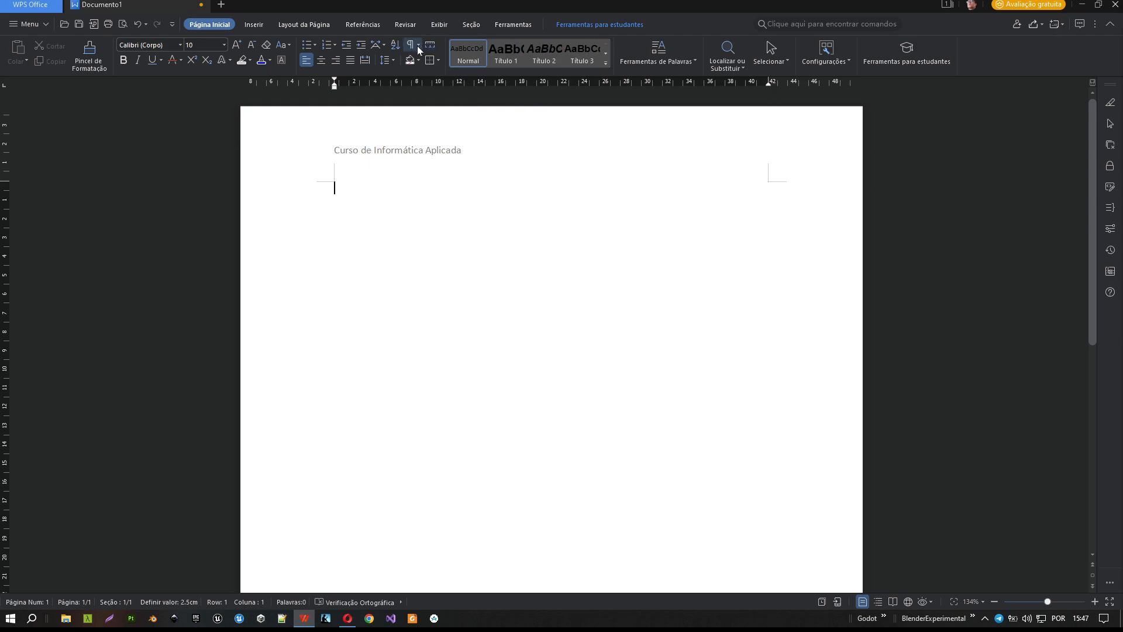
click(418, 45)
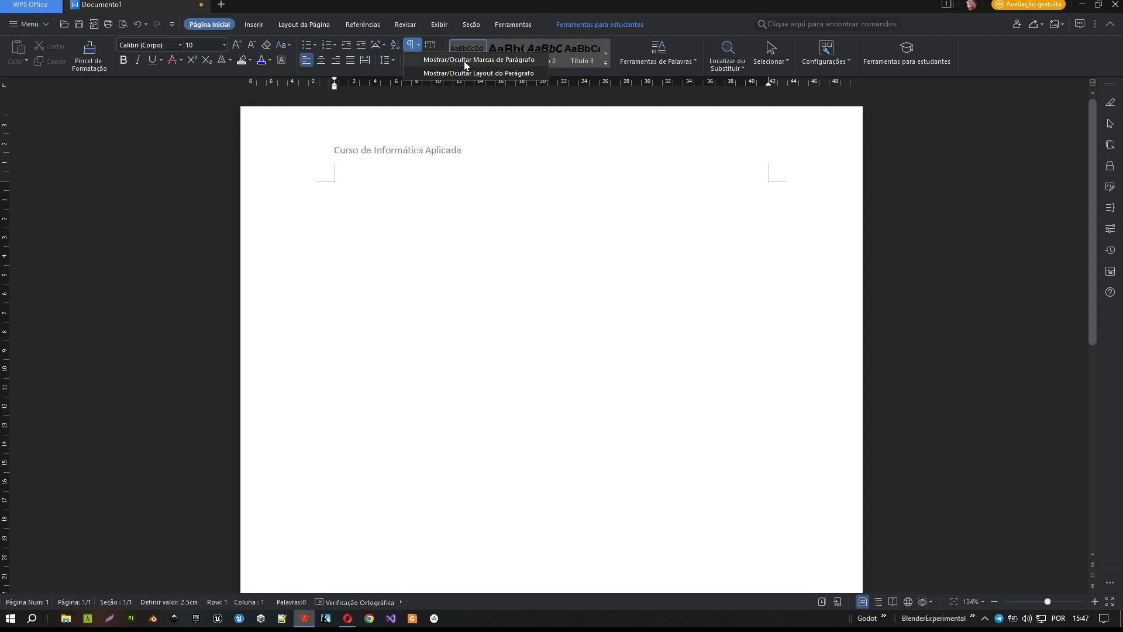
click(499, 62)
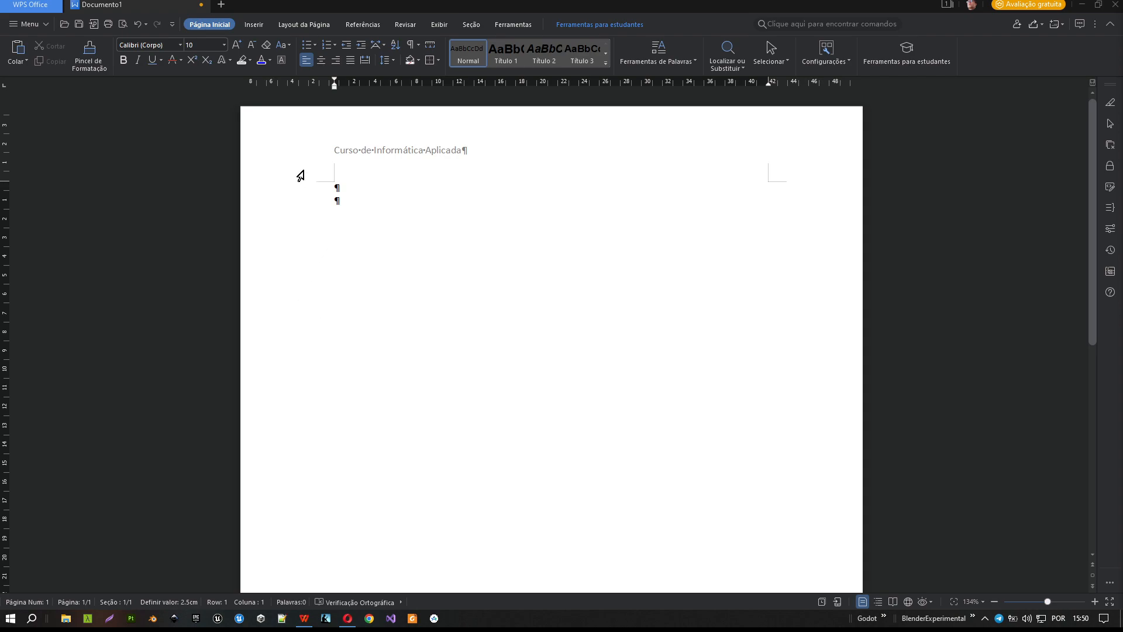
double_click(336, 188)
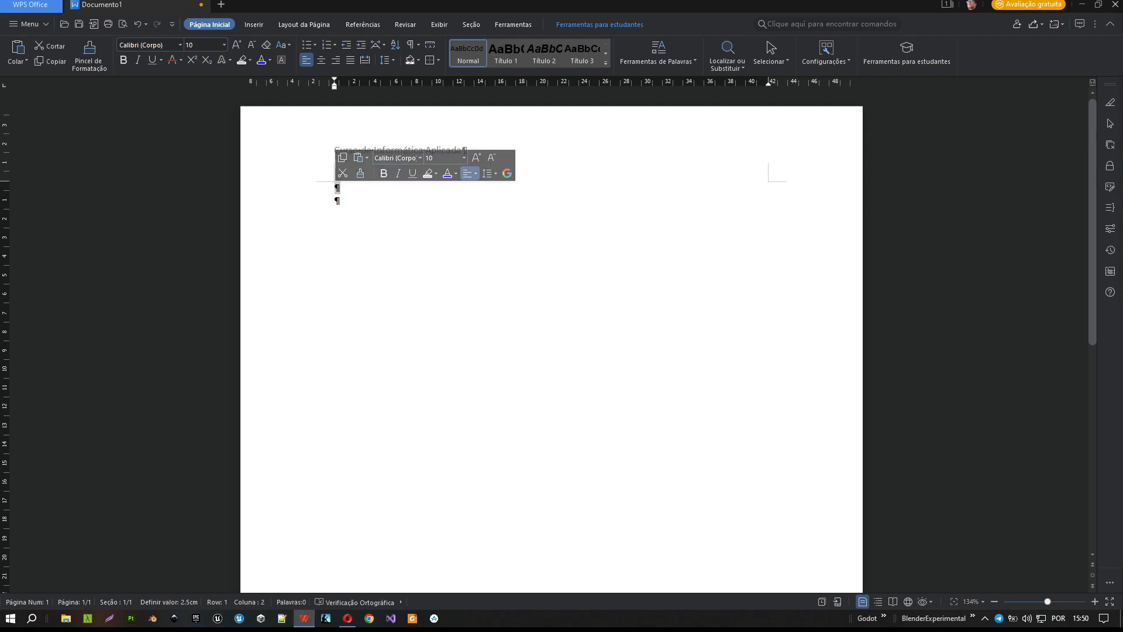
click(336, 190)
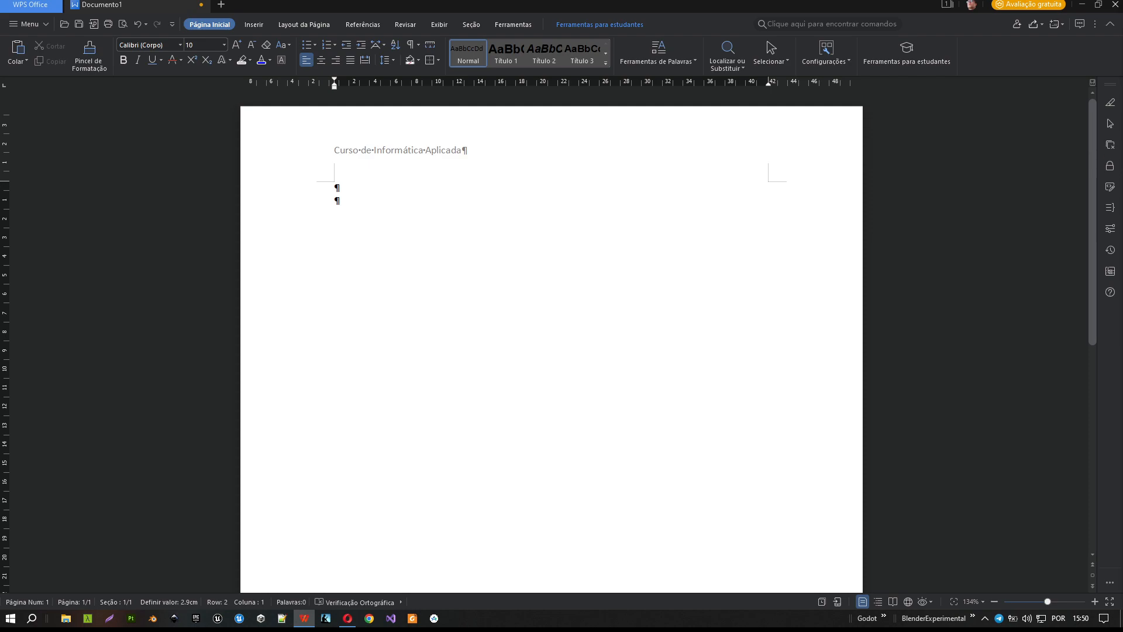
Write "Esse é o meu primeiro prágrafo." in the first body paragraph and start a new paragraph after it.
click(335, 187)
text(Esse é o meu primeiro )
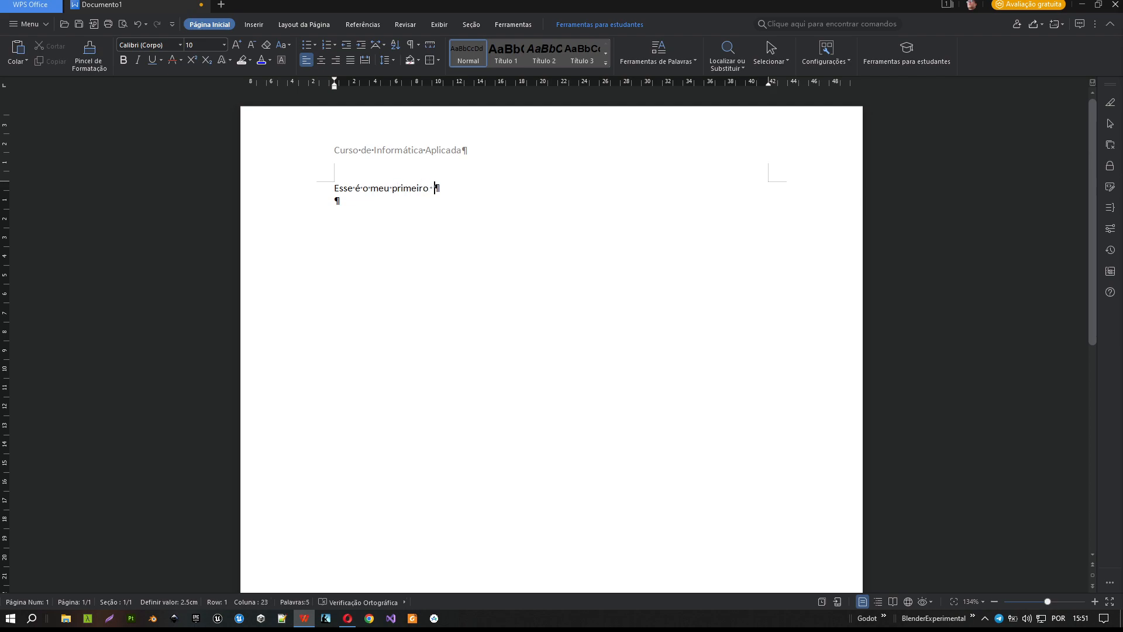
text(prágrafo)
key(Down)
key(Up)
text(.)
key(Return)
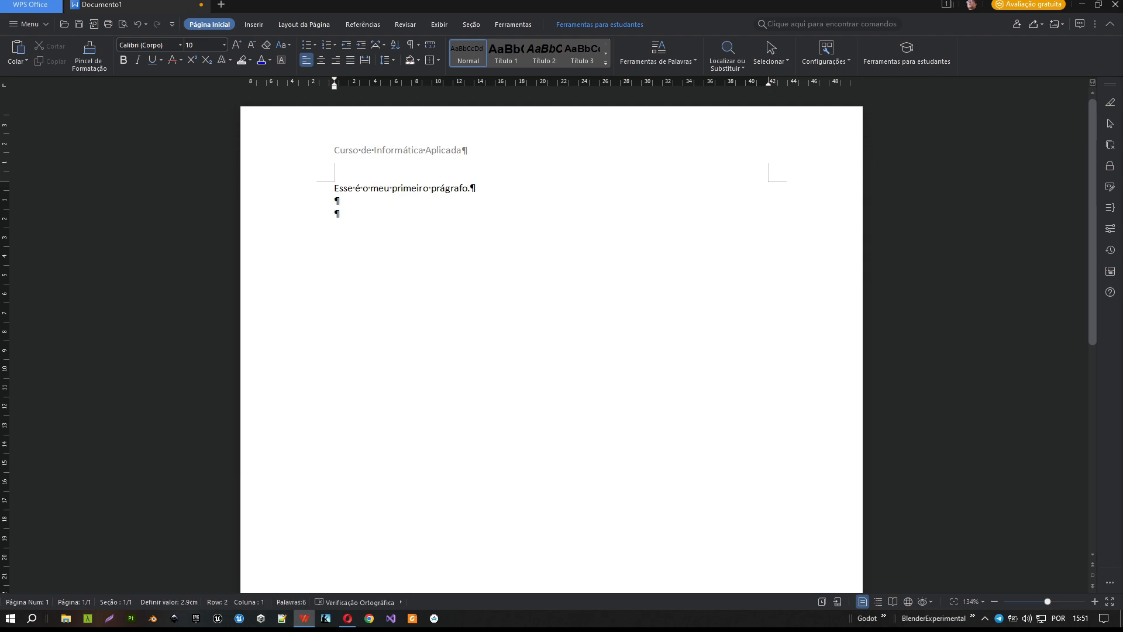
Point out the sentence's paragraph mark and delete the empty paragraphs below it.
drag(471, 189, 478, 188)
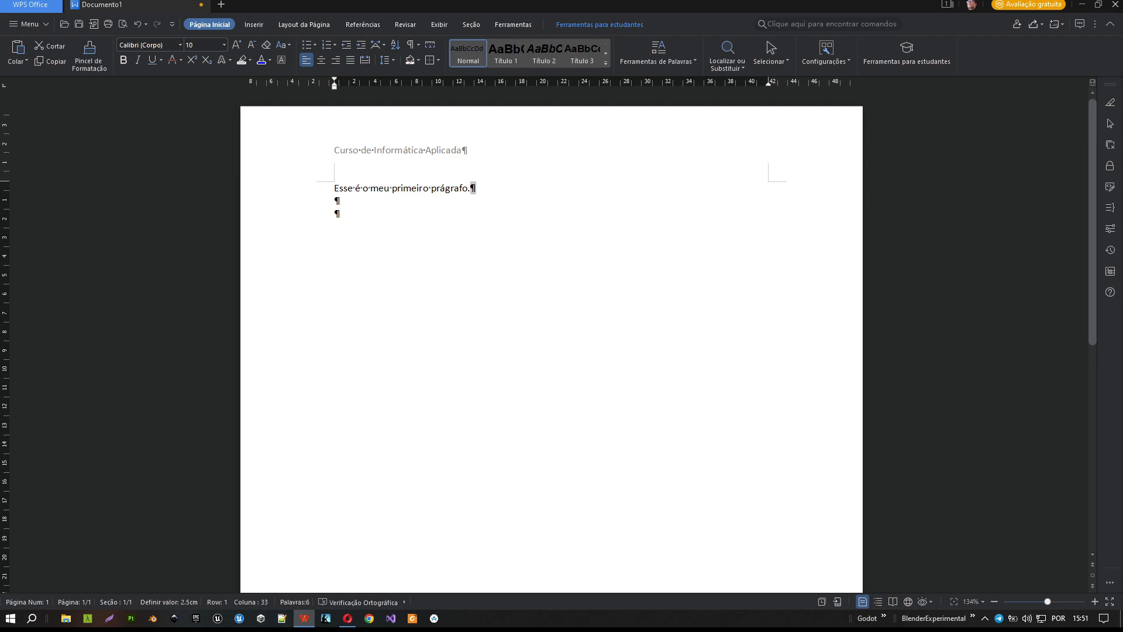
click(336, 201)
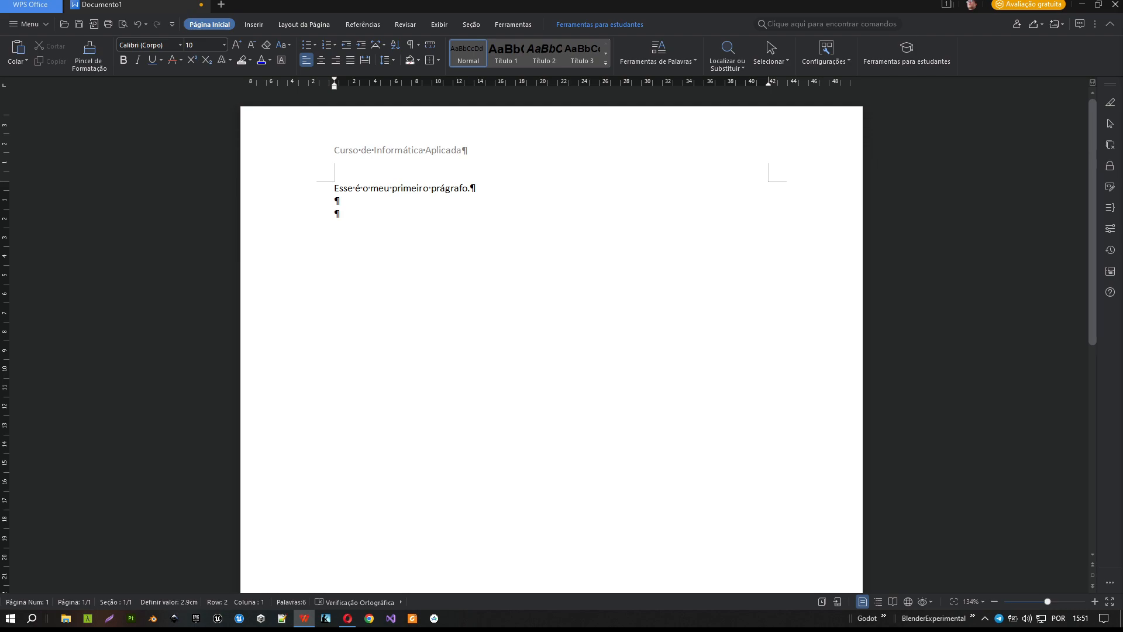
drag(335, 201, 344, 218)
key(Delete)
key(BackSpace)
Examine the paragraph mark after the sentence and the space mark following "Esse" at a larger zoom.
drag(470, 188, 476, 187)
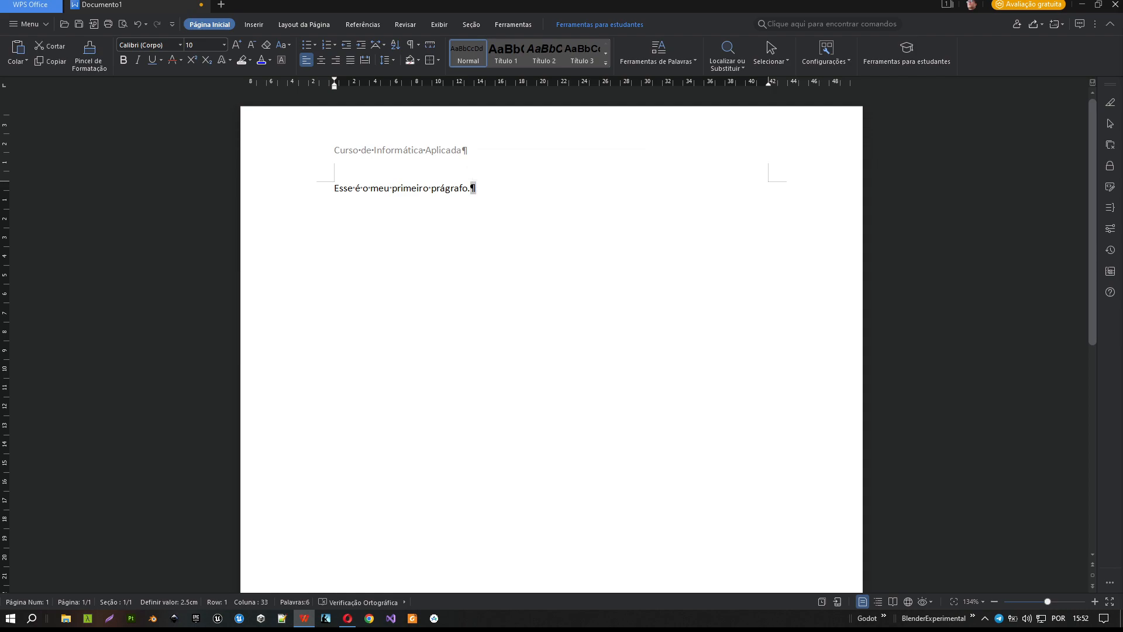
click(353, 188)
key(shift+Right)
scroll(551, 350, up, 6)
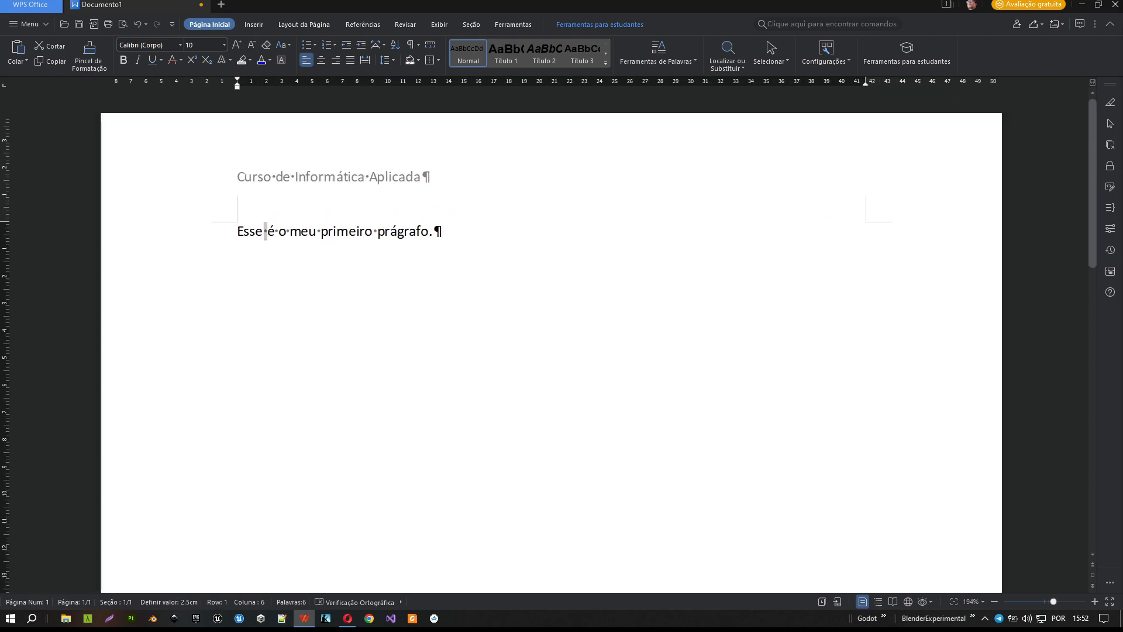
Hide the paragraph marks to view the plain sentence, and turn them back on.
click(287, 231)
click(410, 44)
click(435, 231)
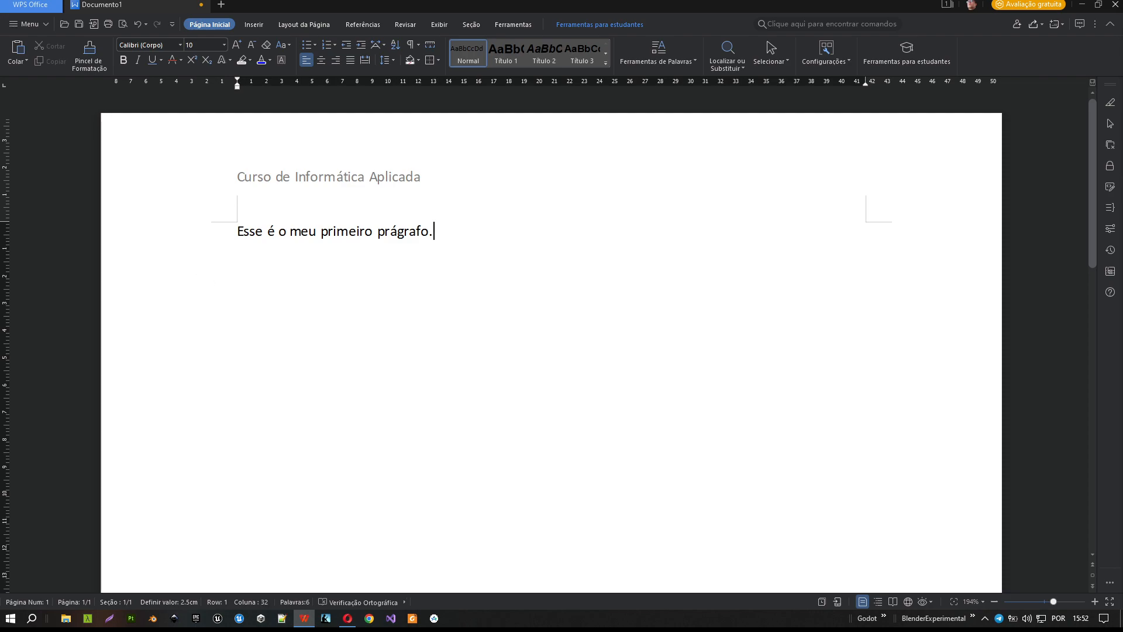
click(418, 49)
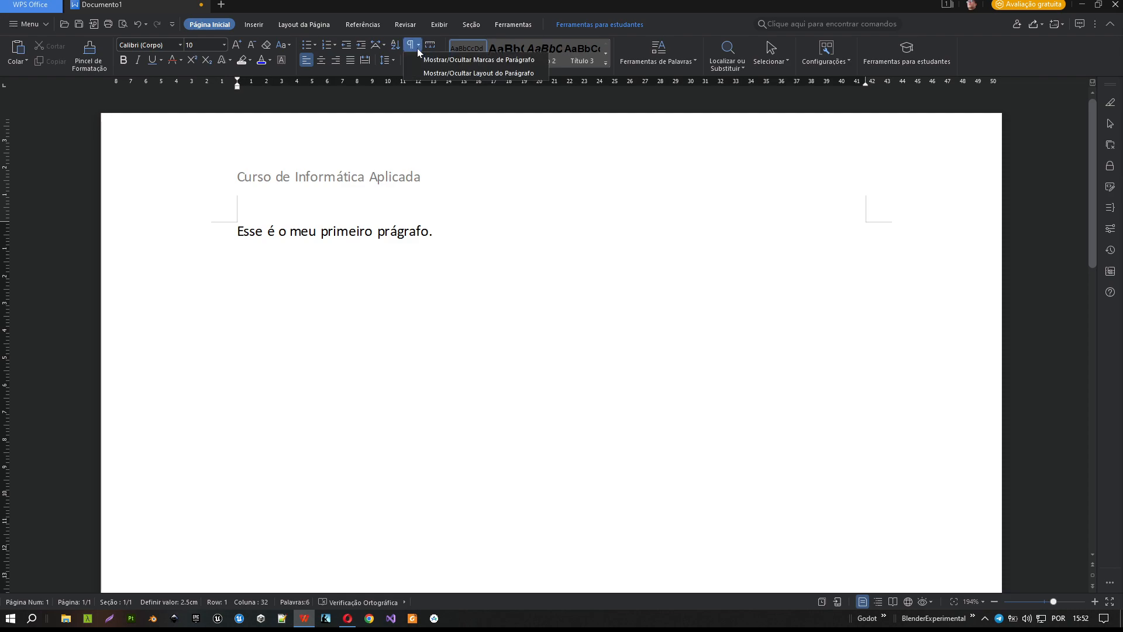
click(427, 60)
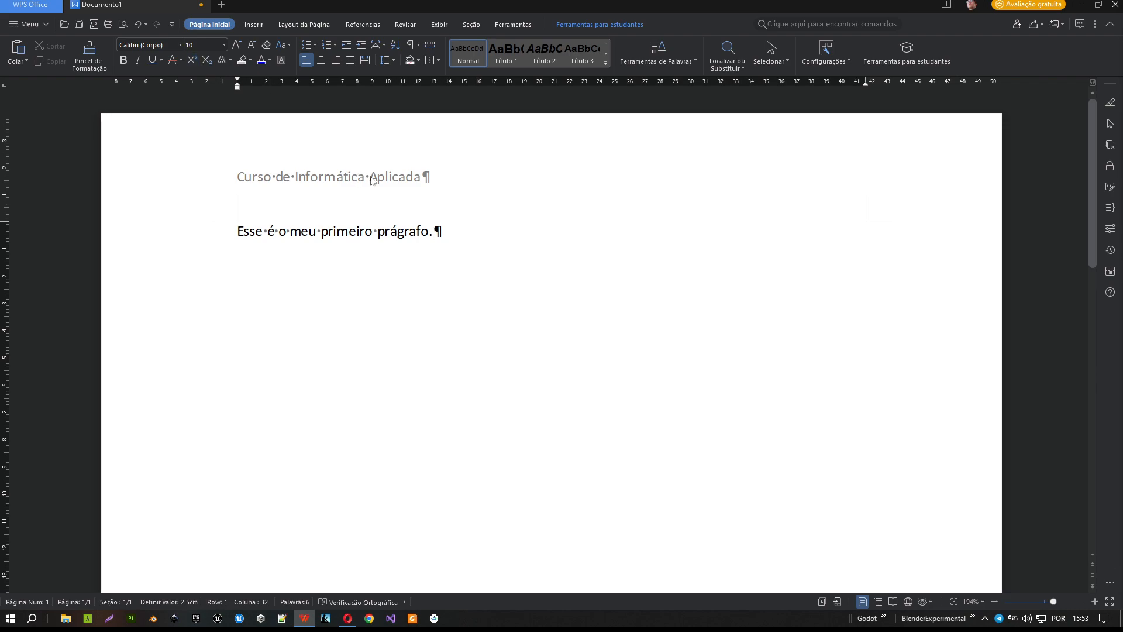
Try centre and right alignment on the body paragraph, and restore it to left alignment.
click(350, 232)
click(321, 61)
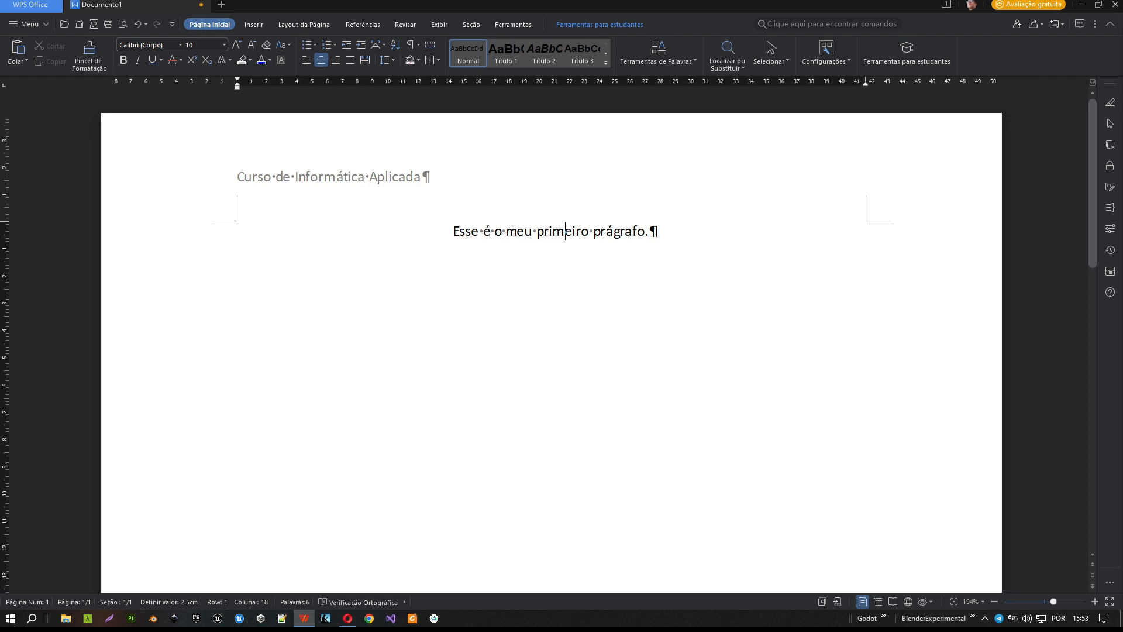
click(337, 59)
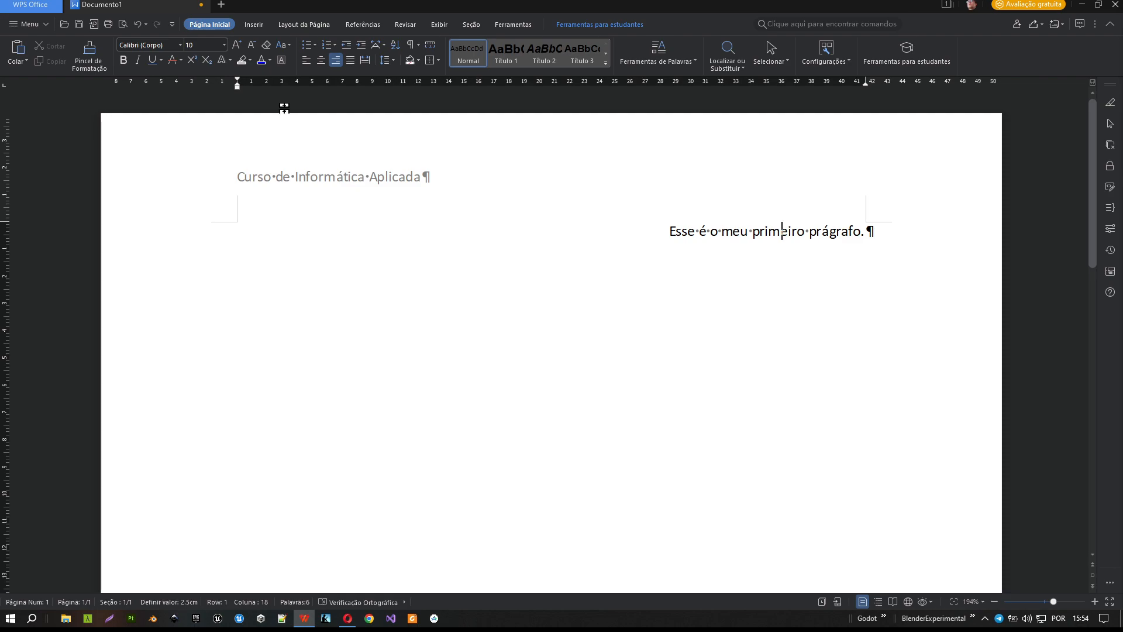
click(307, 61)
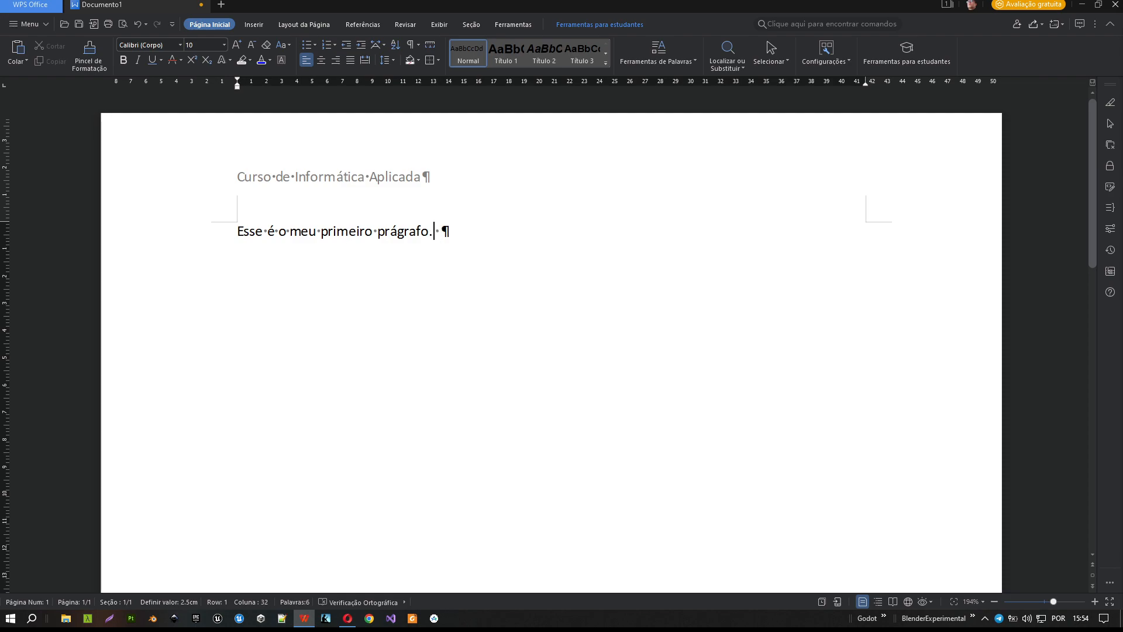
Copy the sentence "Esse é o meu primeiro prágrafo." and paste it repeatedly after itself until the paragraph spans six lines.
key(shift+Home)
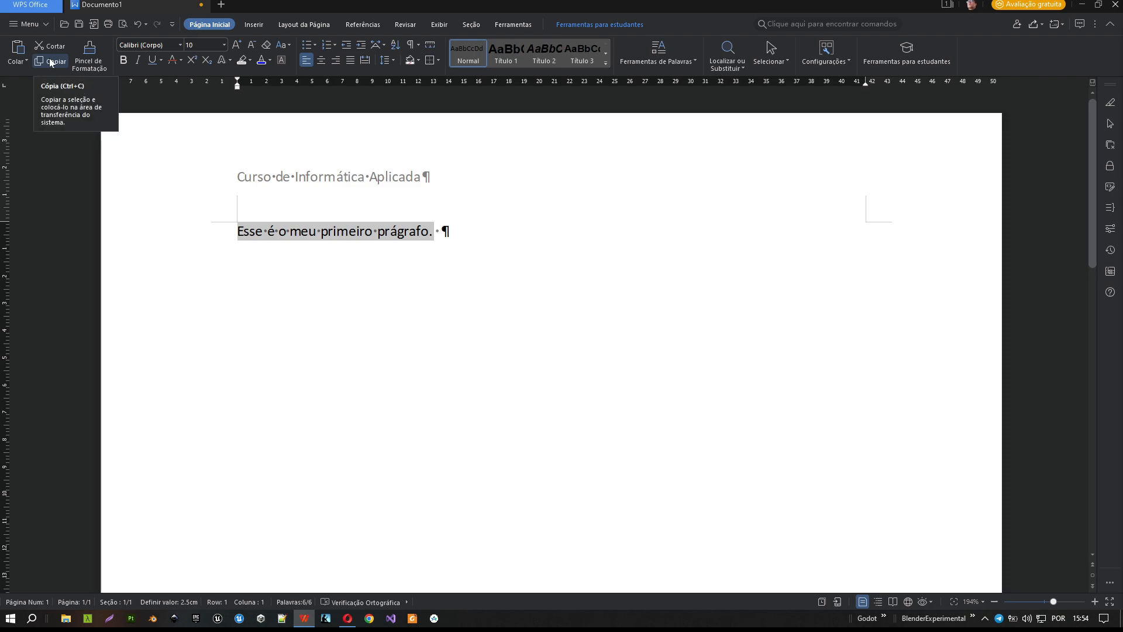
key(End)
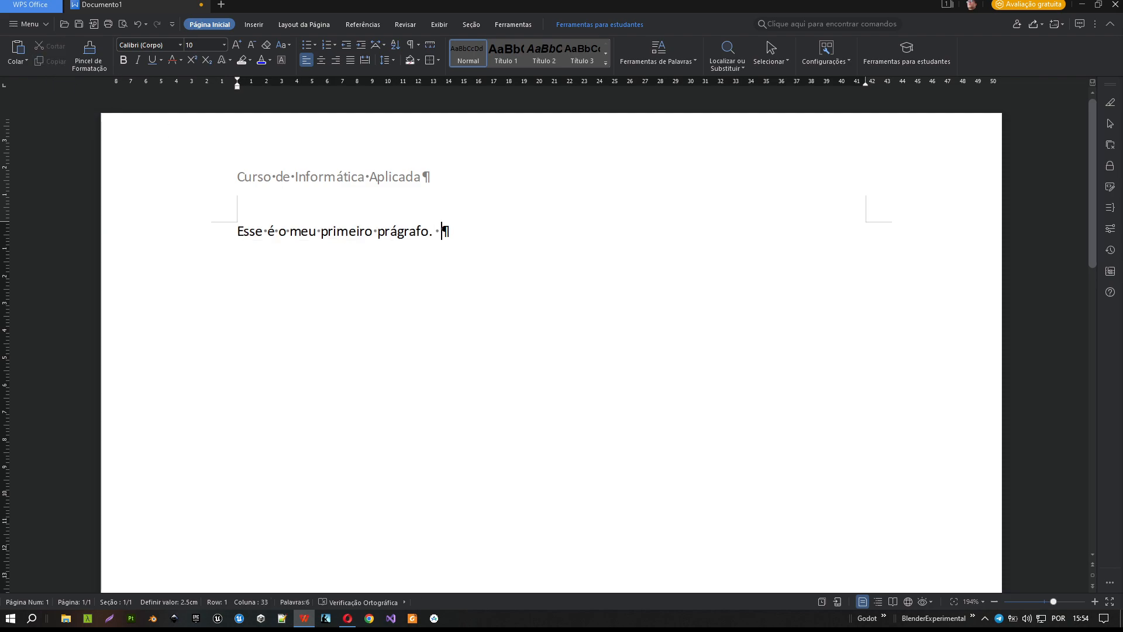
key(ctrl+v)
key(ctrl+v)
key(ctrl+v)
key(ctrl+v)
key(ctrl+v)
key(ctrl+v)
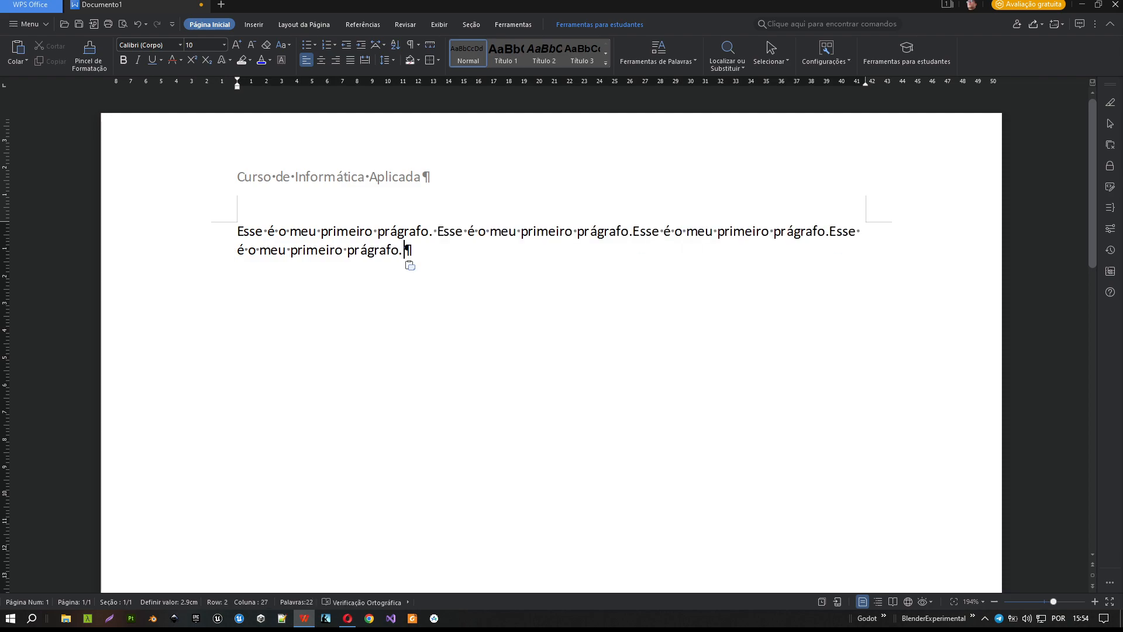
key(ctrl+v)
key(ctrl+v)
key(ctrl+v)
key(ctrl+v)
key(ctrl+v)
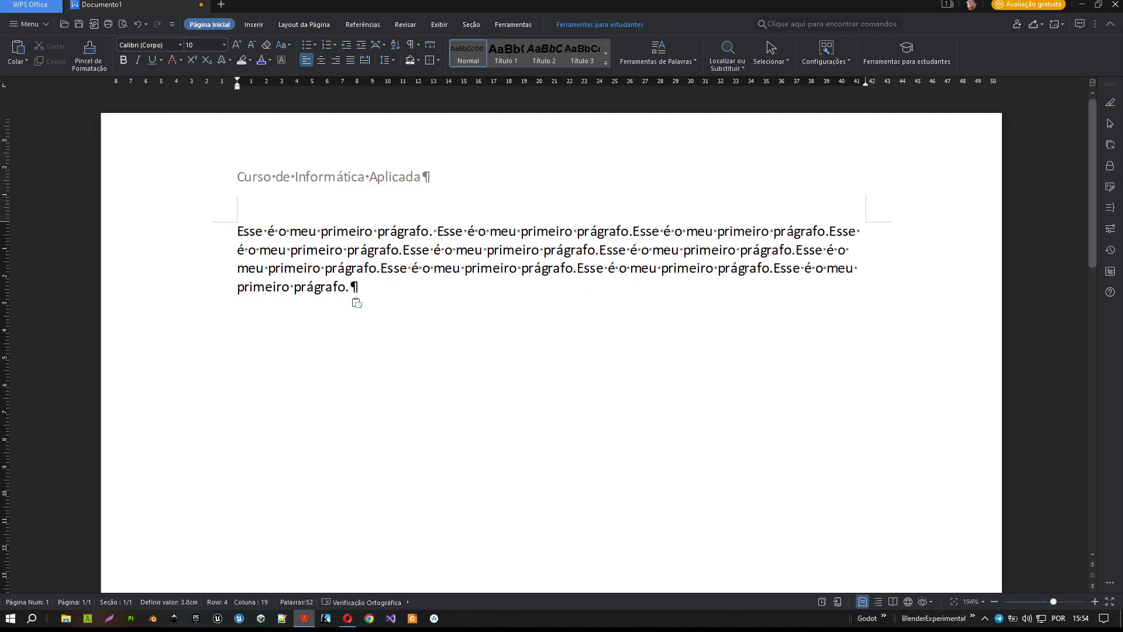
key(ctrl+v)
key(ctrl+v)
key(ctrl+v)
key(ctrl+v)
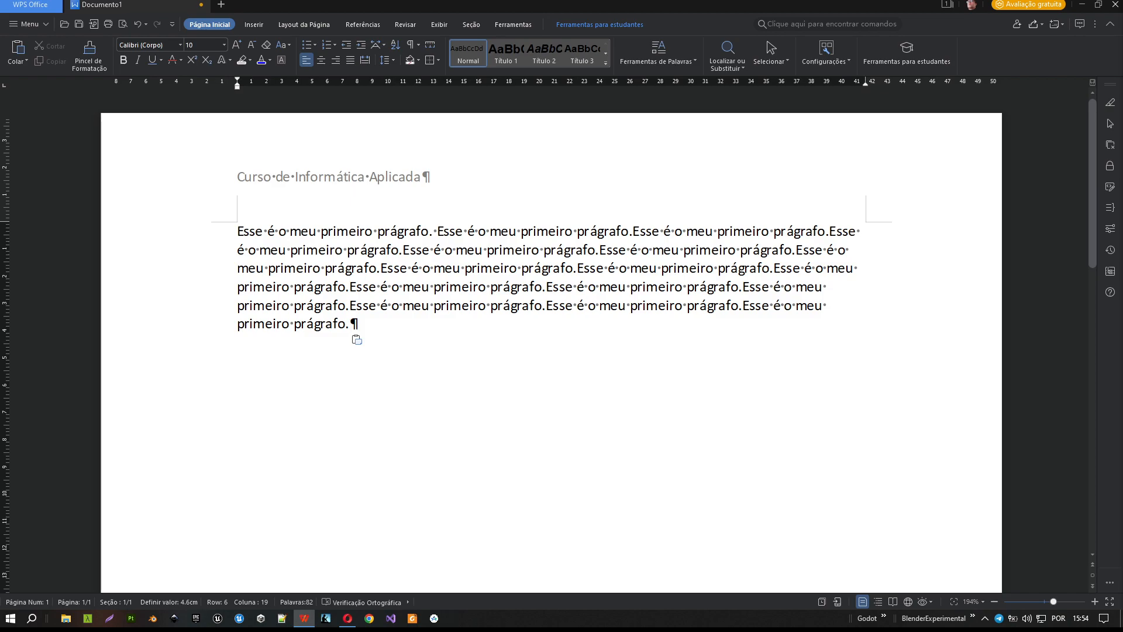
Insert missing spaces between the pasted sentences, after the full stops throughout the paragraph.
click(632, 232)
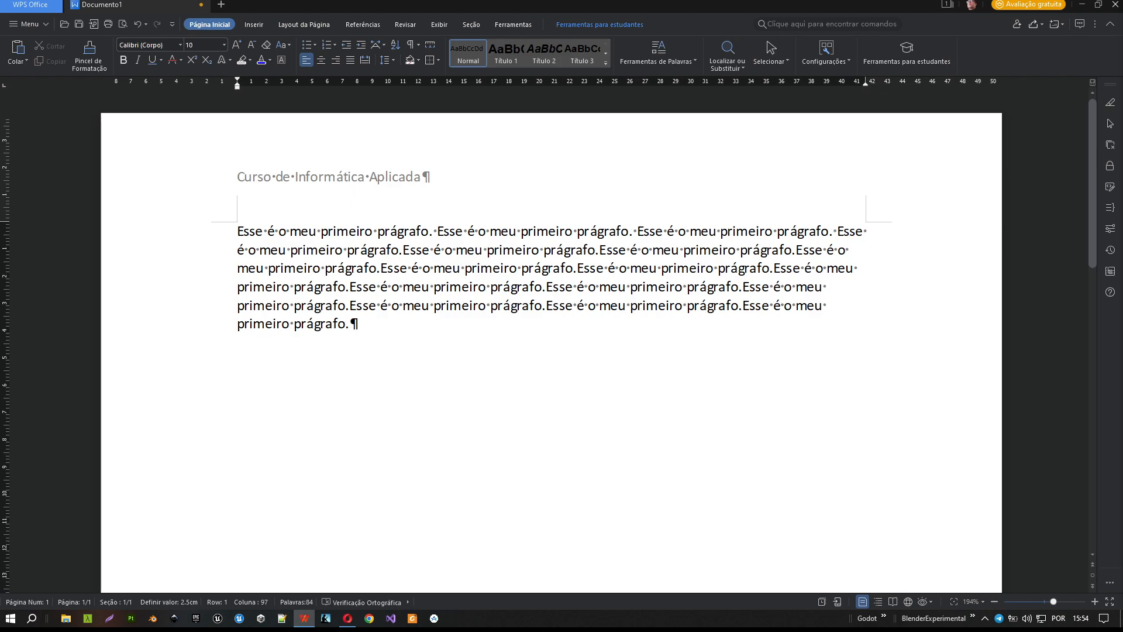
click(399, 250)
key(BackSpace)
click(603, 250)
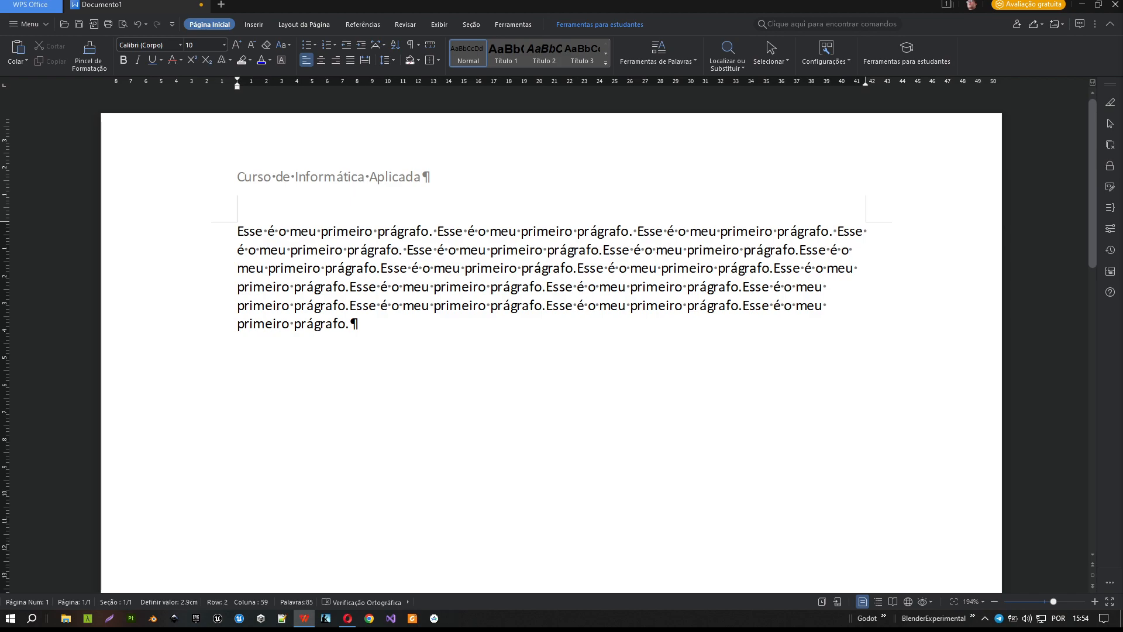
click(803, 250)
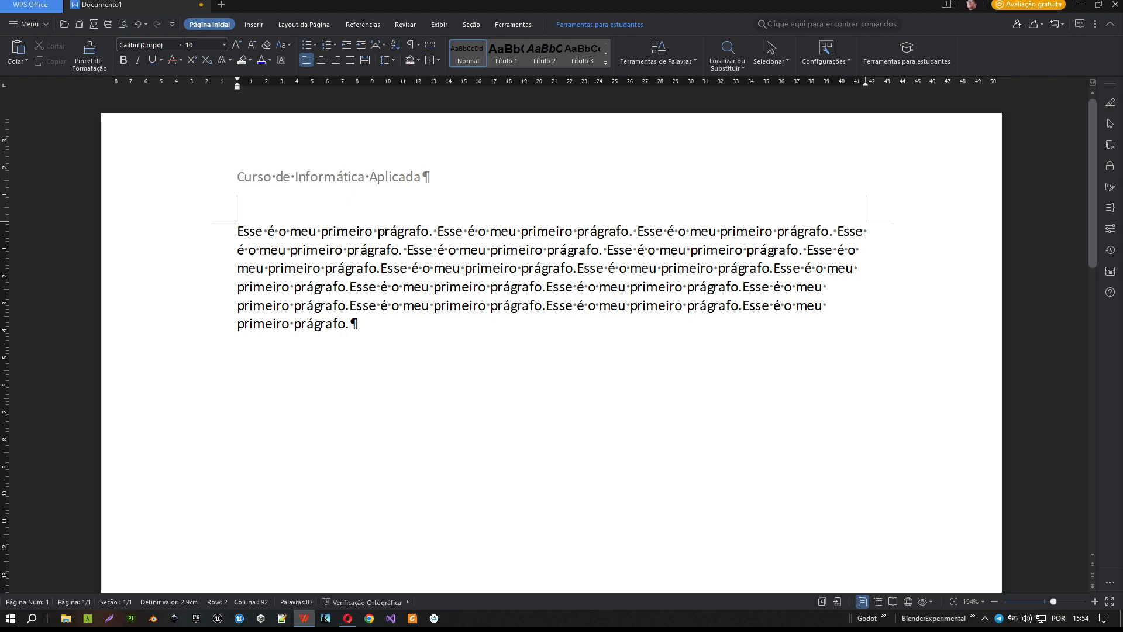
click(577, 269)
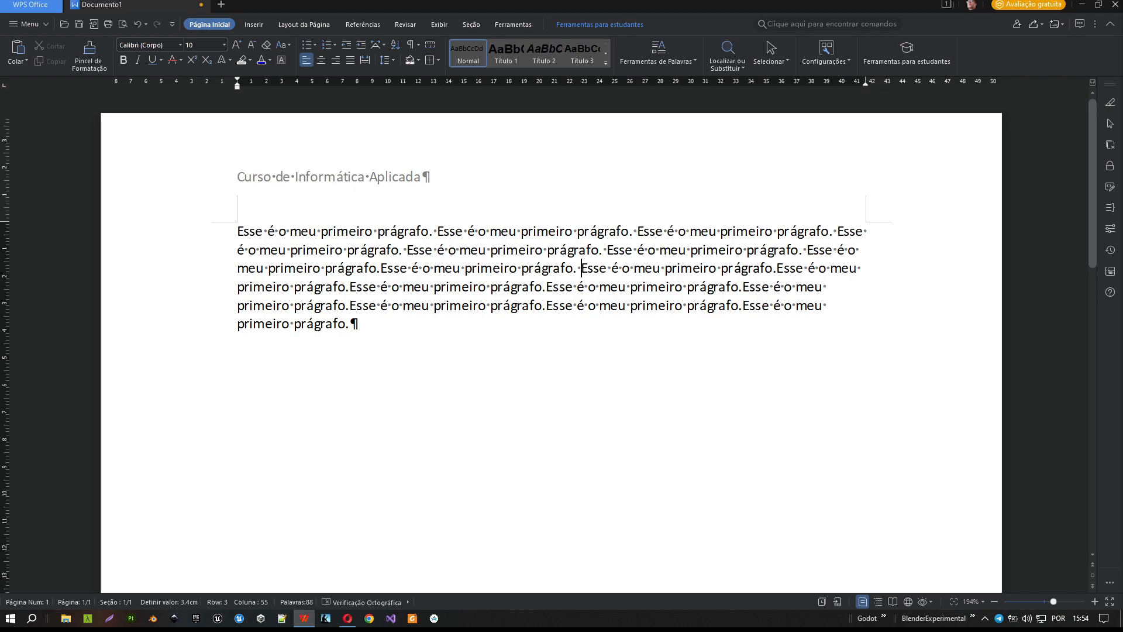
click(380, 269)
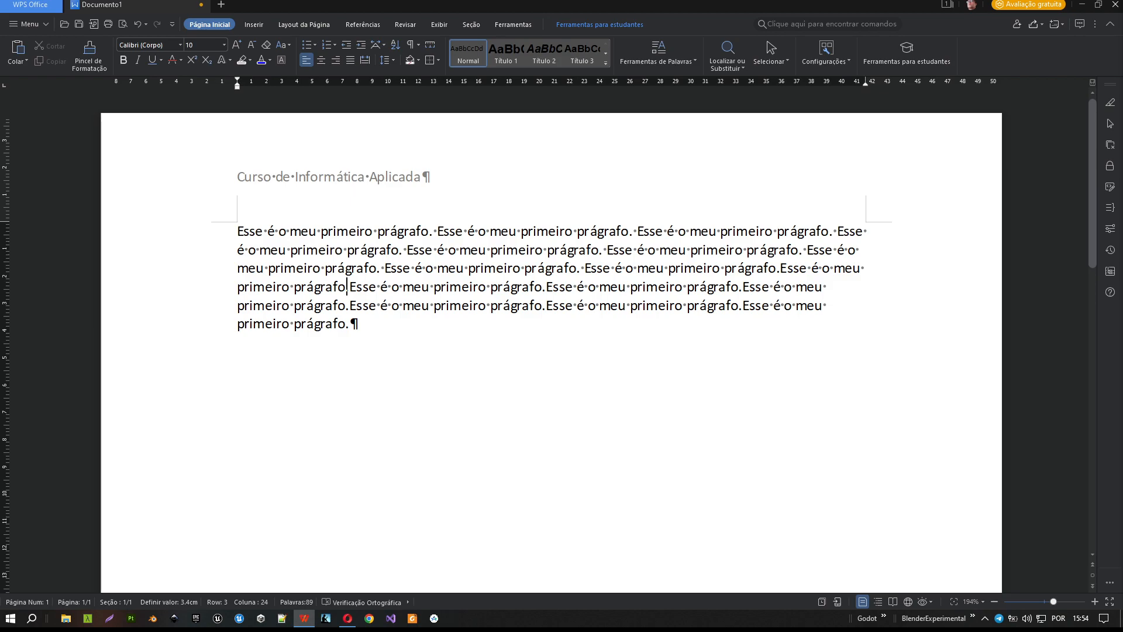
click(549, 287)
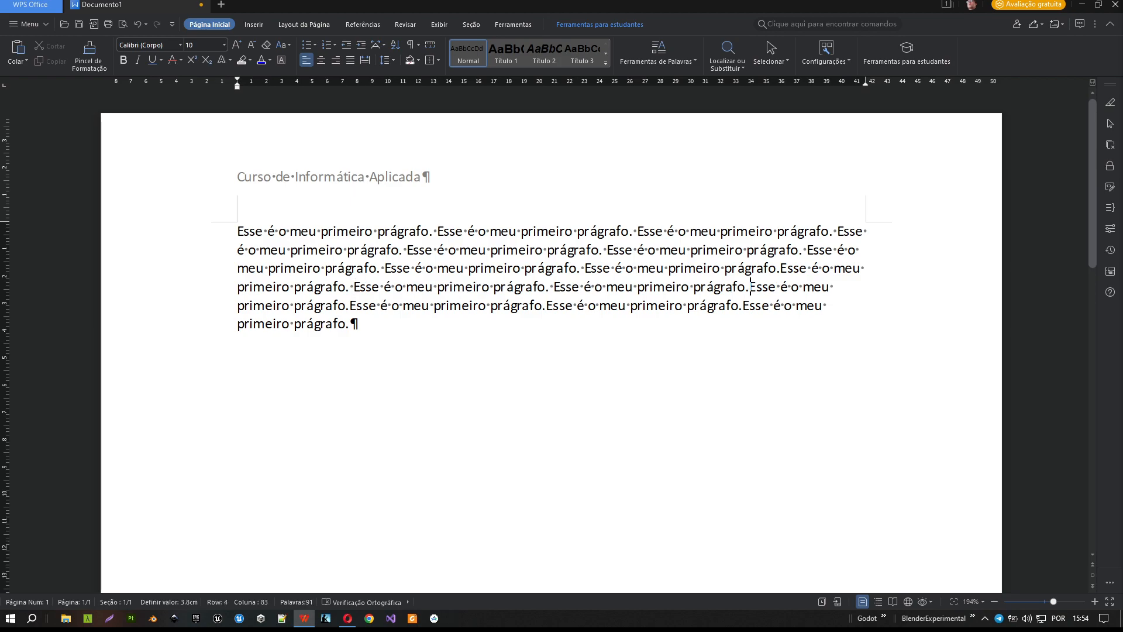
click(346, 305)
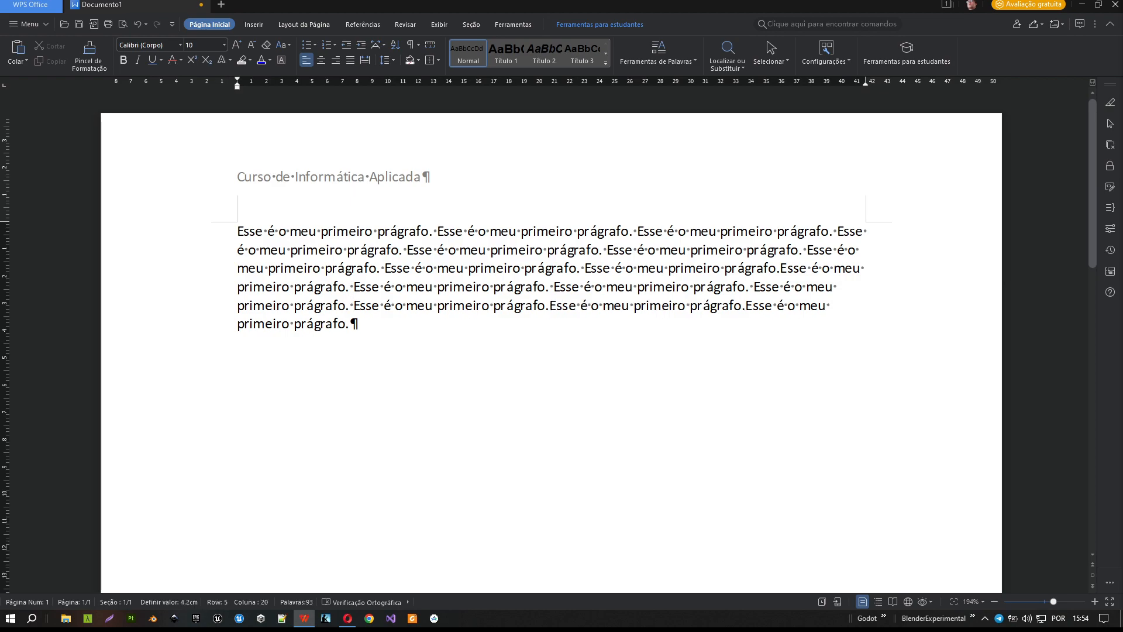
click(549, 305)
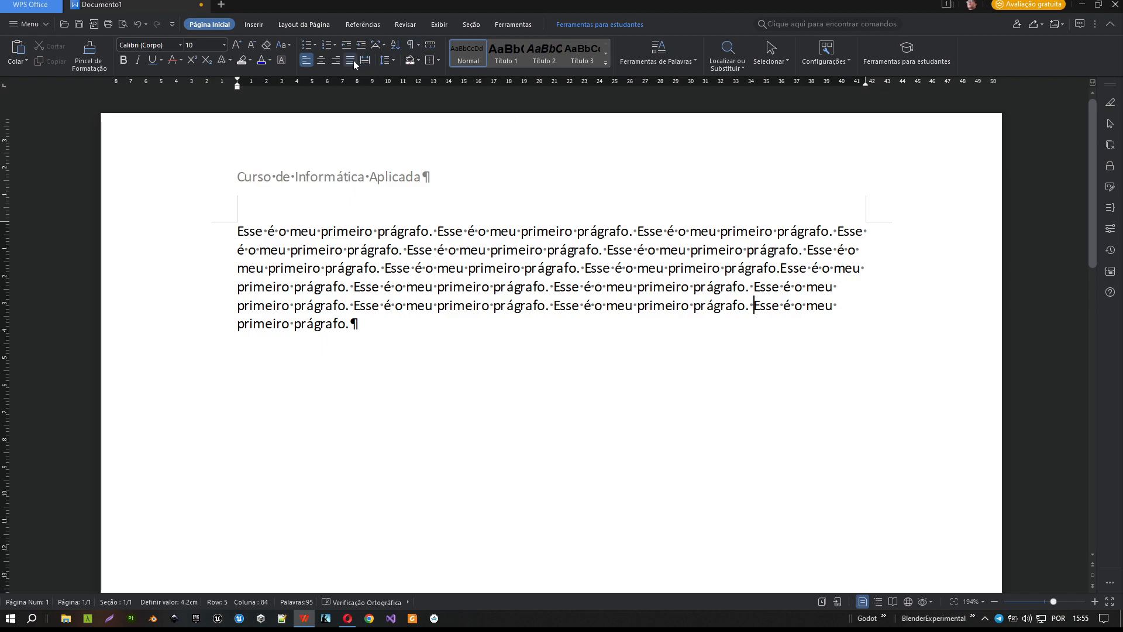
Try right and centre alignment on the six-line paragraph, and set it to justified.
click(336, 59)
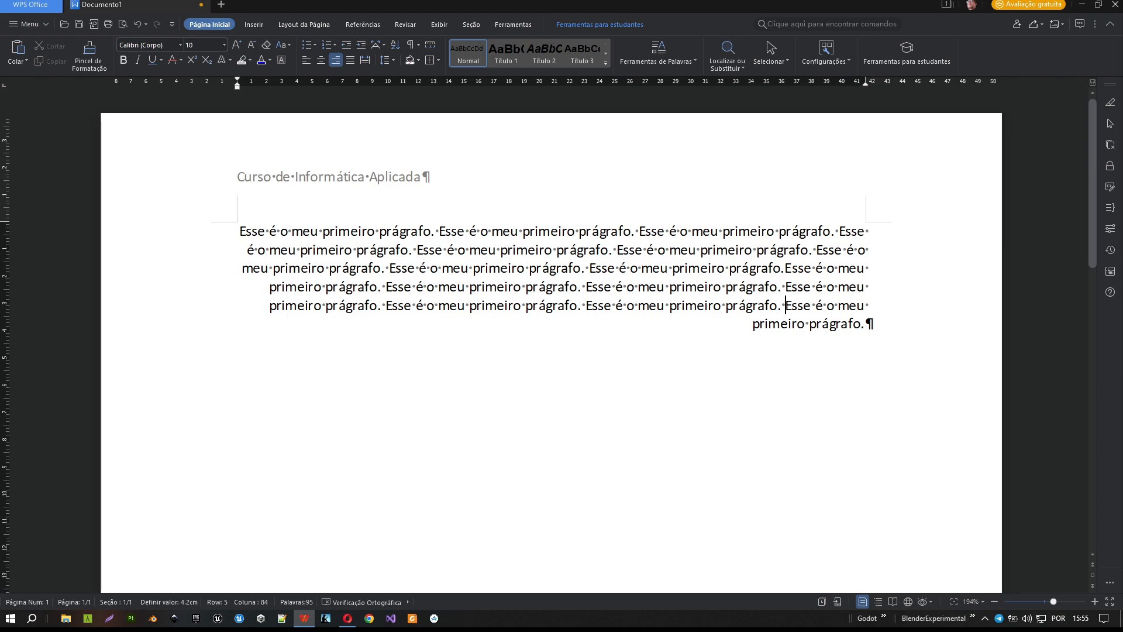
click(320, 62)
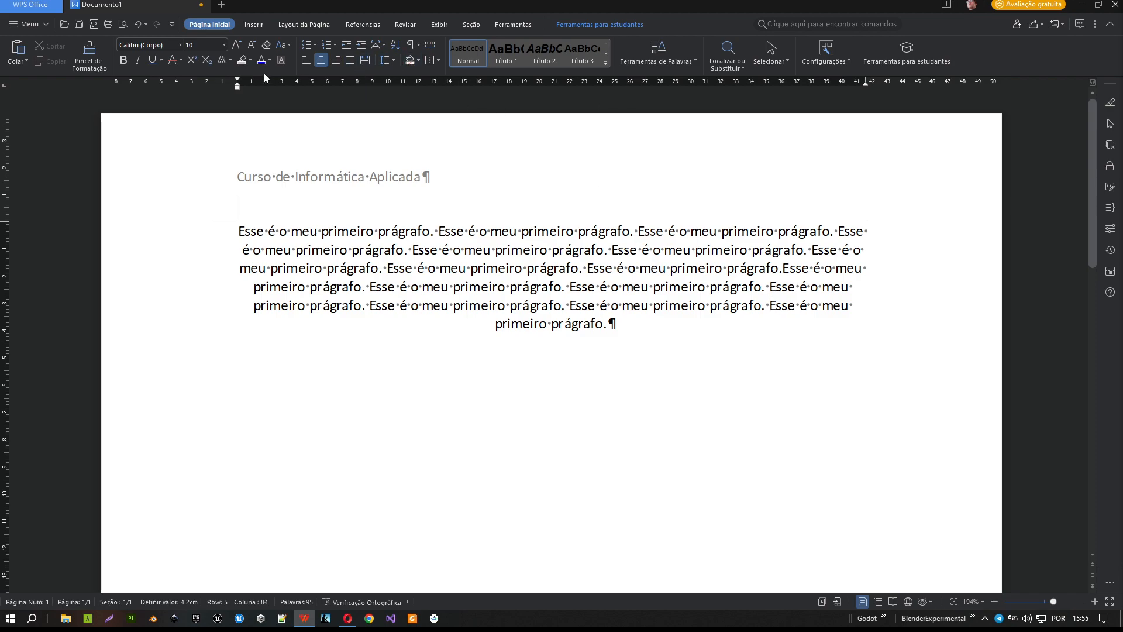
click(349, 61)
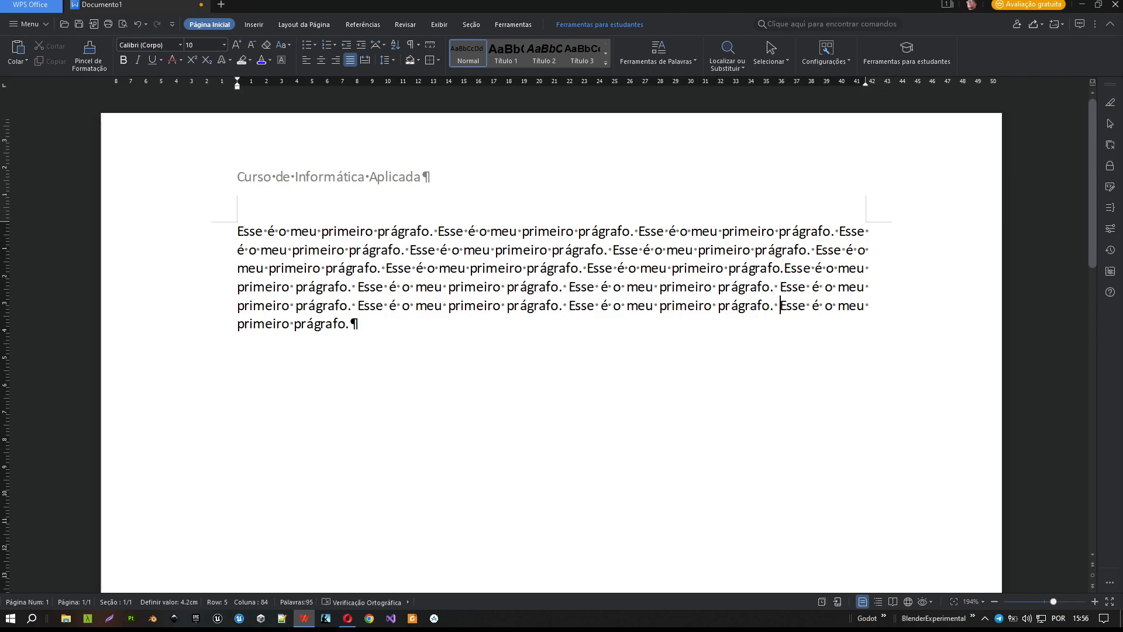
Switch to the Opera browser and examine the Lorem Ipsum page on lipsum.com, including its text generator options.
mouse_move(349, 618)
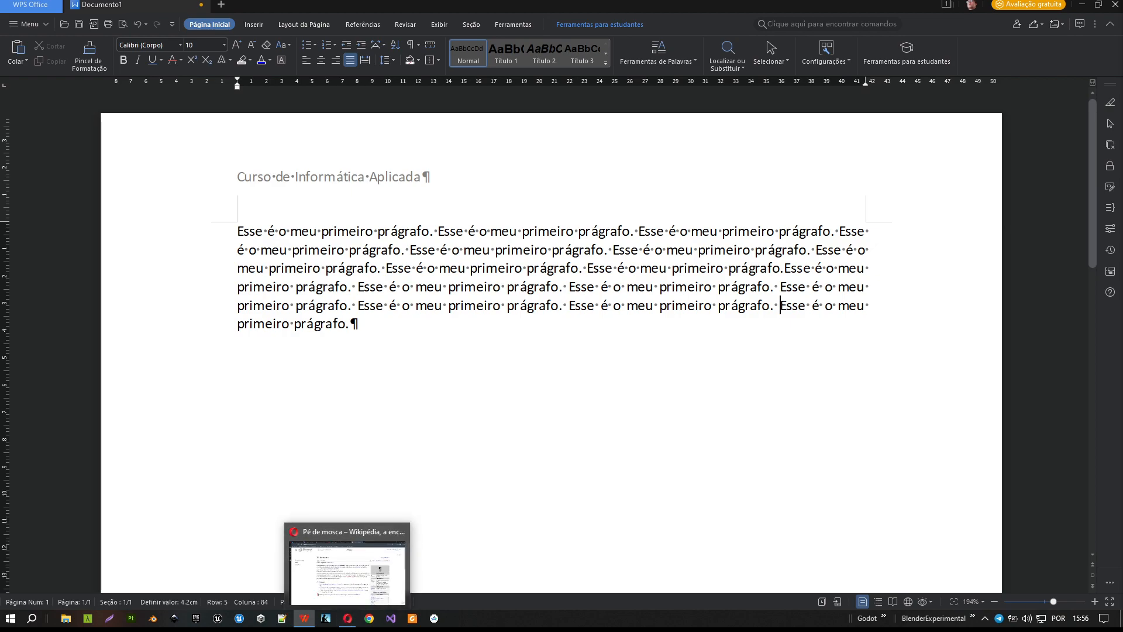
click(348, 618)
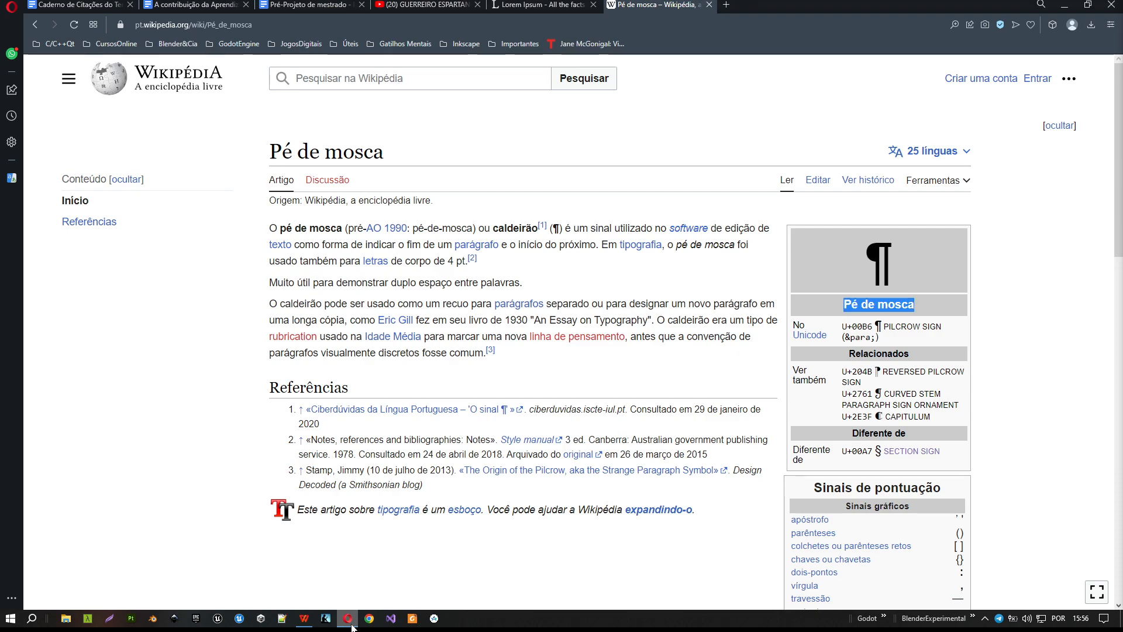
click(496, 3)
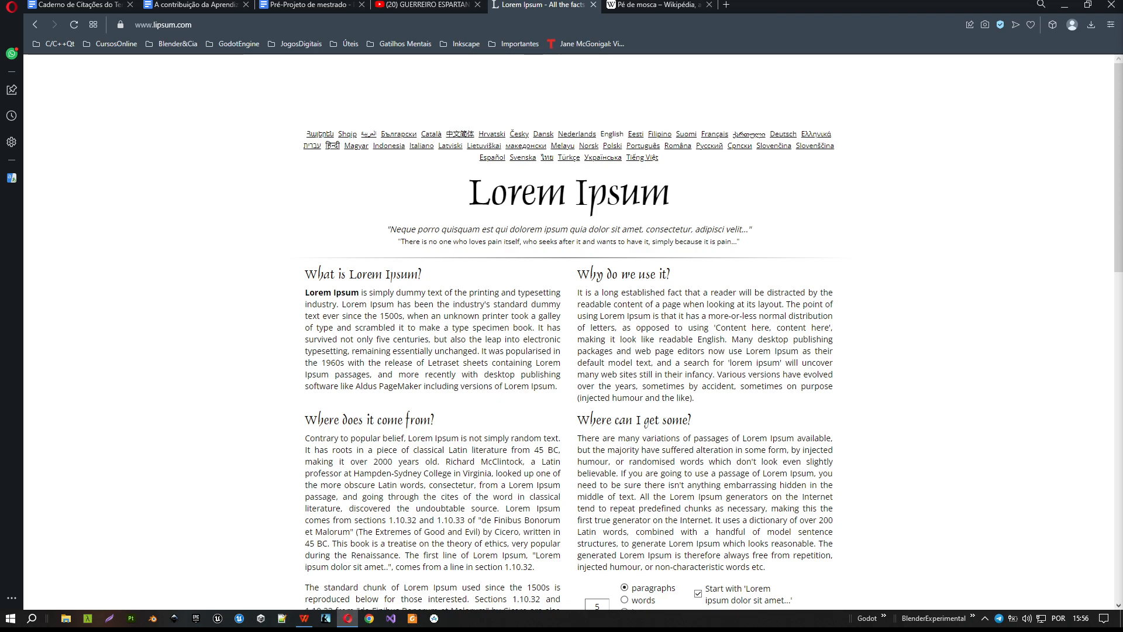
drag(470, 196, 675, 197)
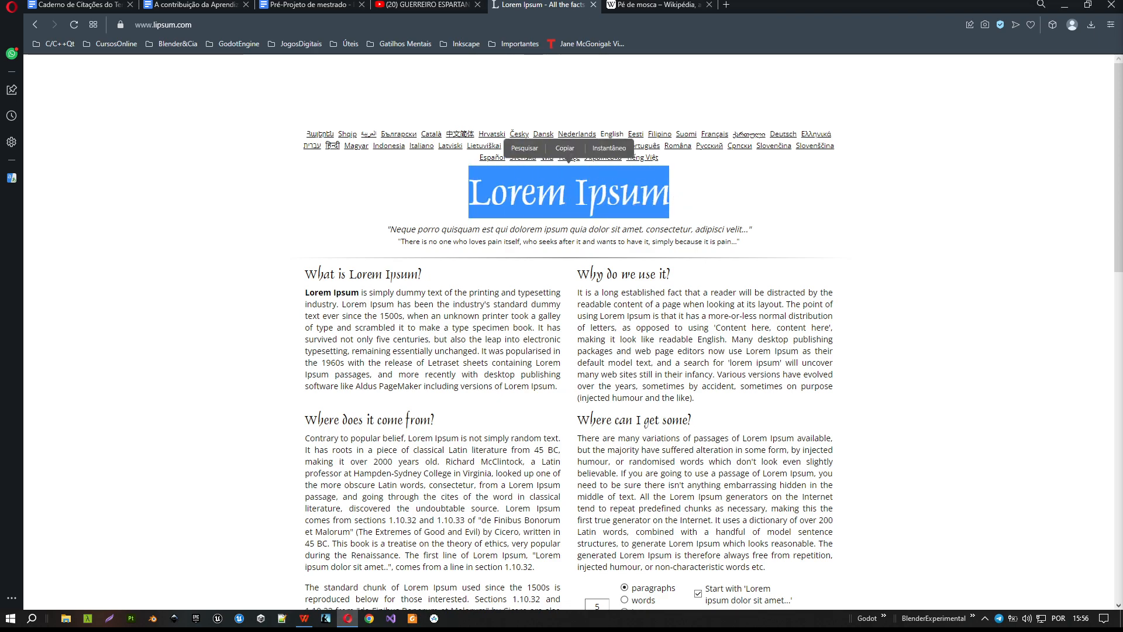
scroll(579, 399, down, 3)
scroll(582, 329, down, 3)
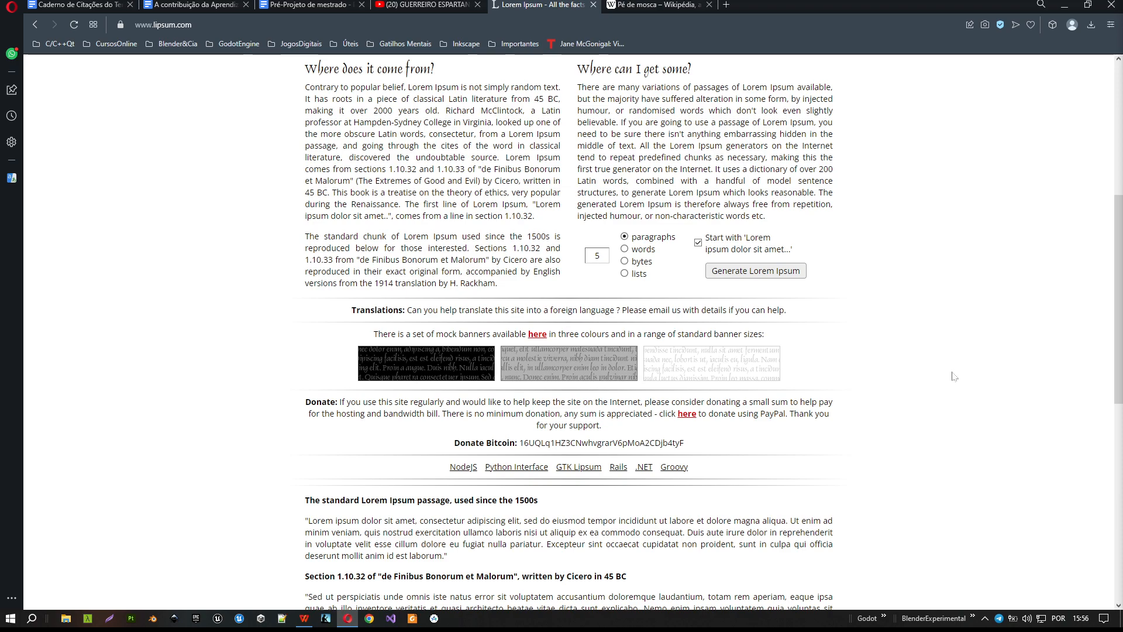
scroll(959, 381, up, 3)
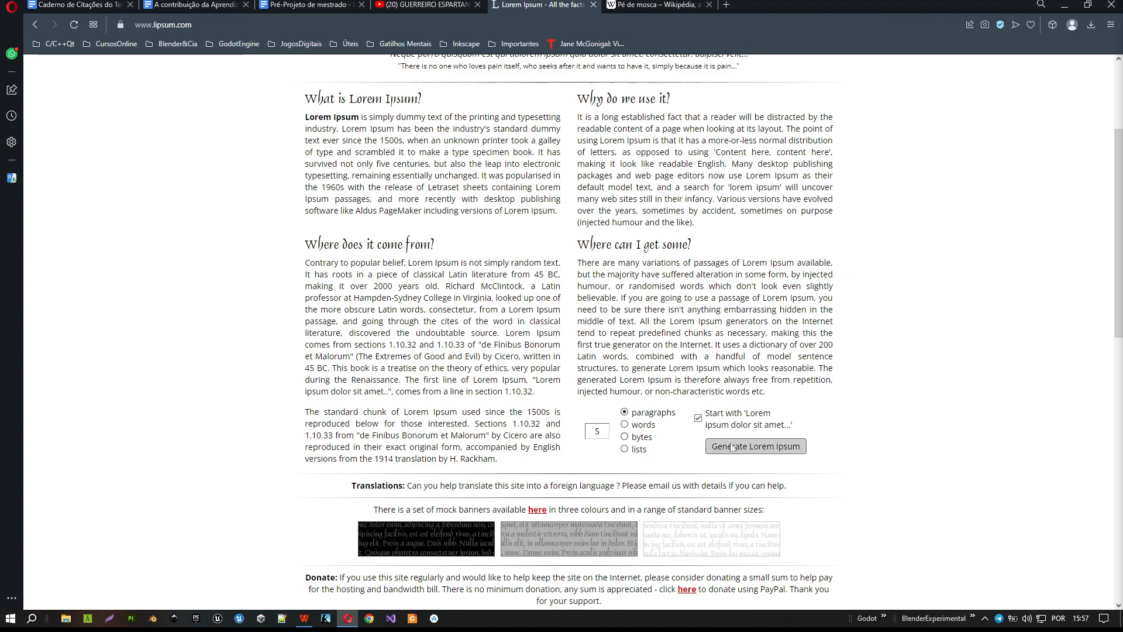
scroll(672, 335, down, 2)
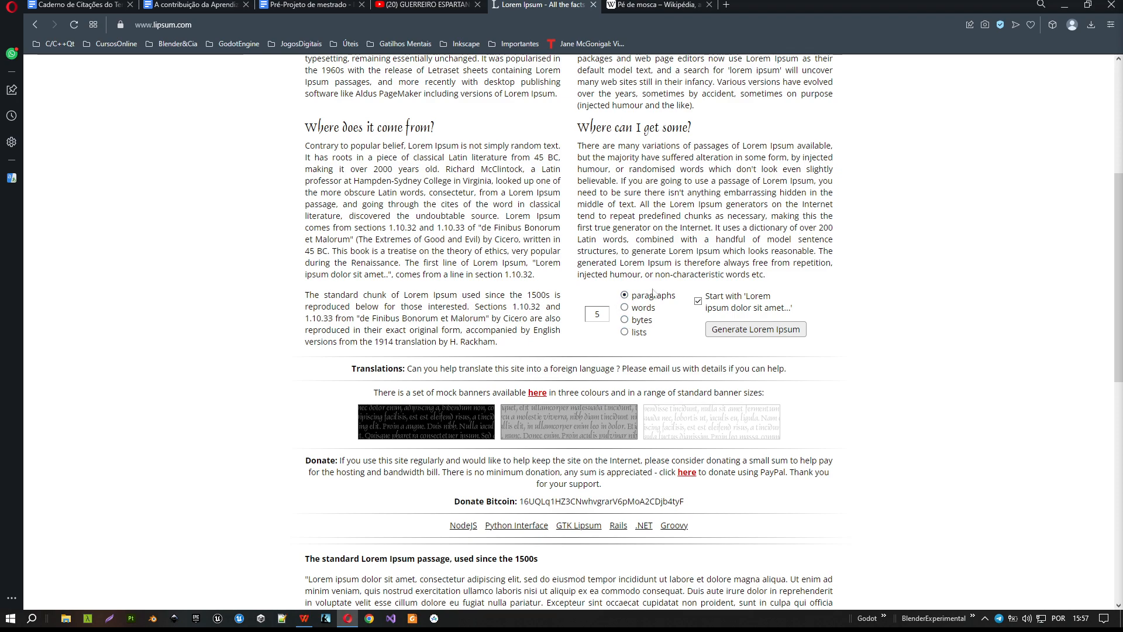
Try to generate five paragraphs of Lorem Ipsum on lipsum.com and look through the page for the generated text.
click(755, 329)
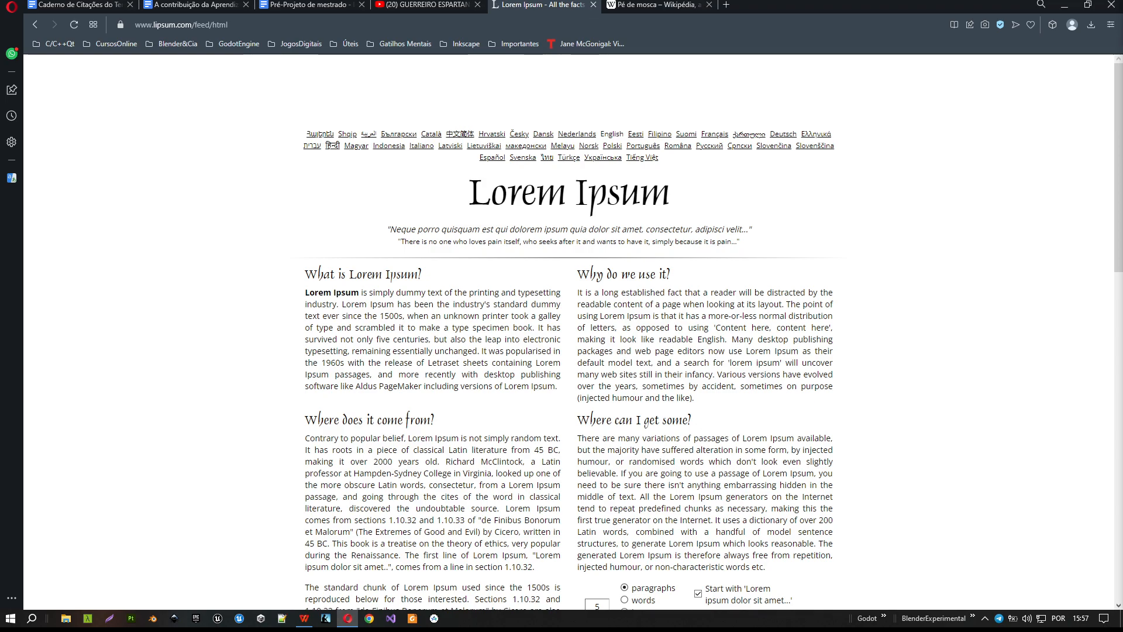
scroll(569, 327, down, 6)
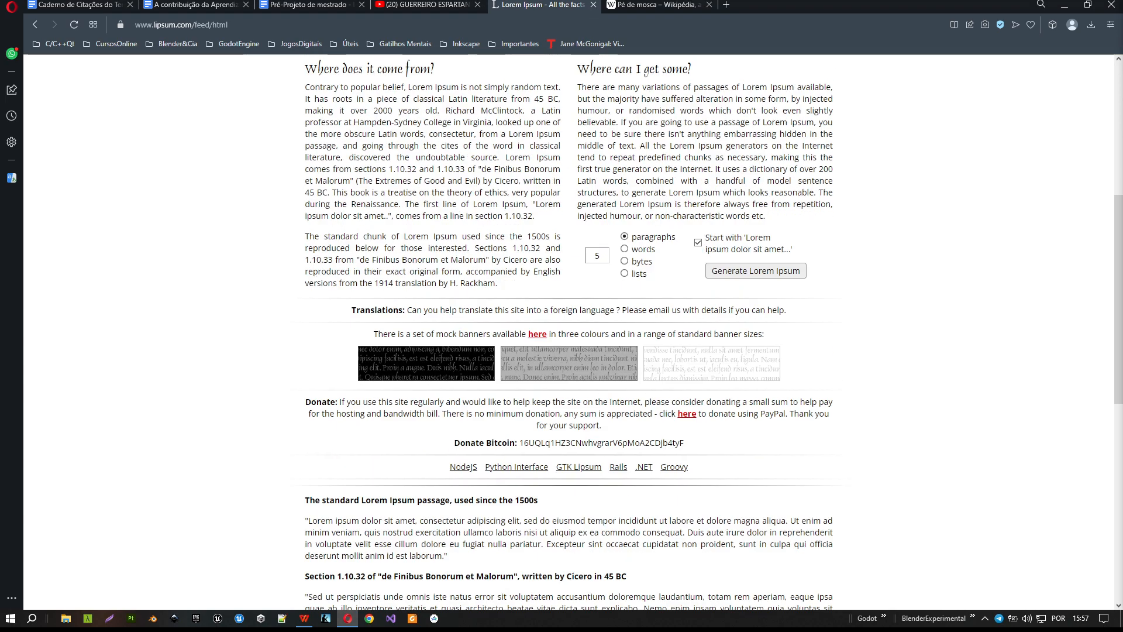
scroll(569, 327, up, 3)
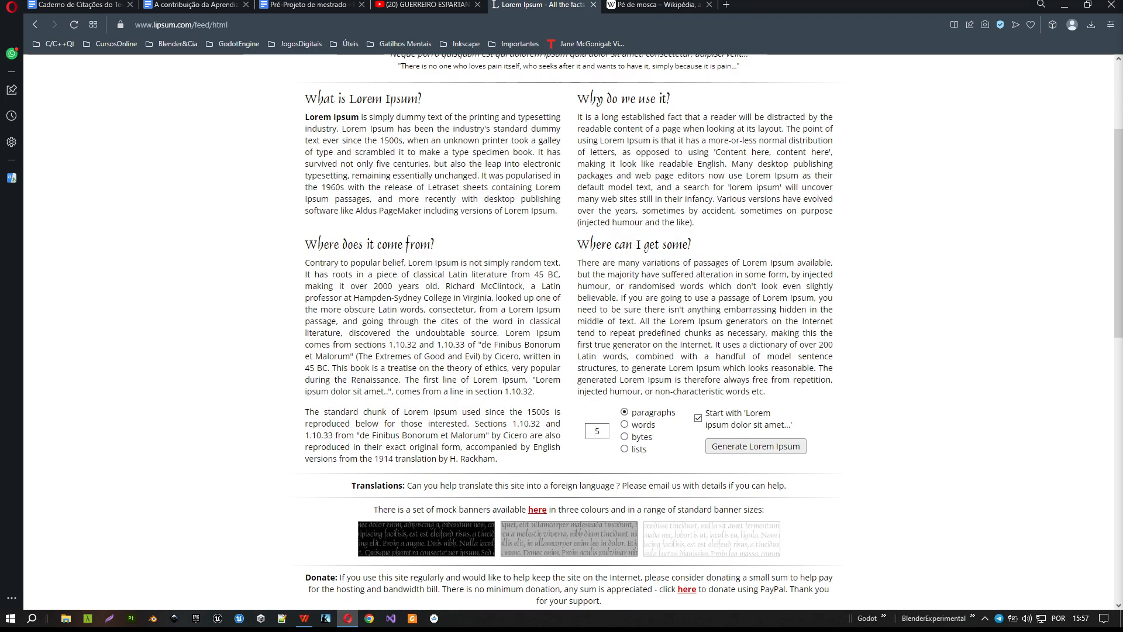
click(739, 448)
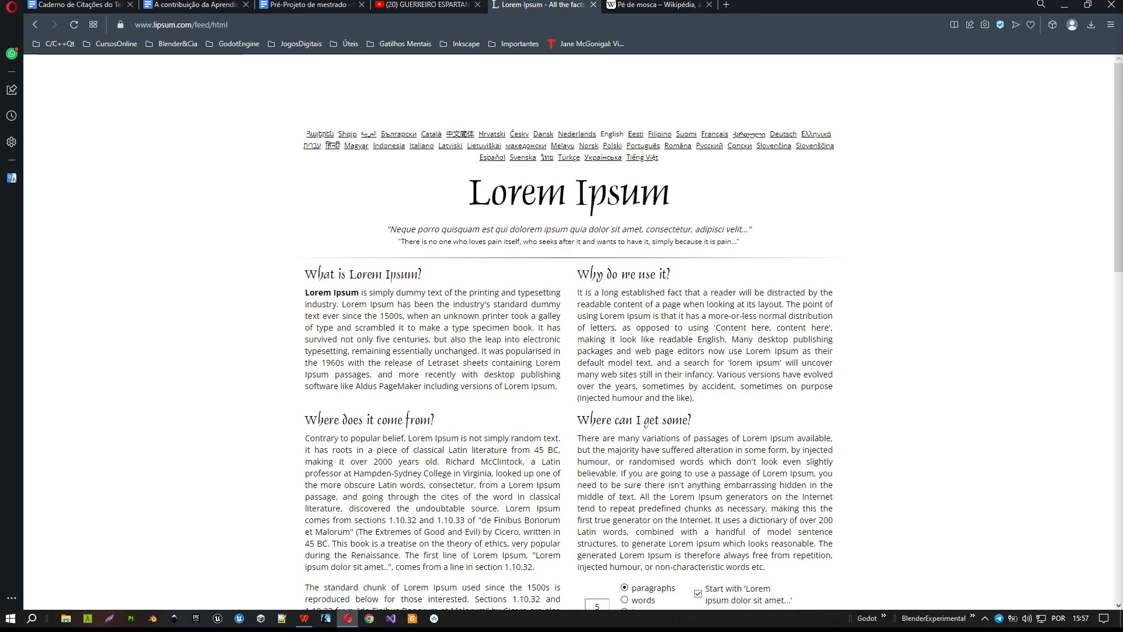
scroll(782, 230, down, 8)
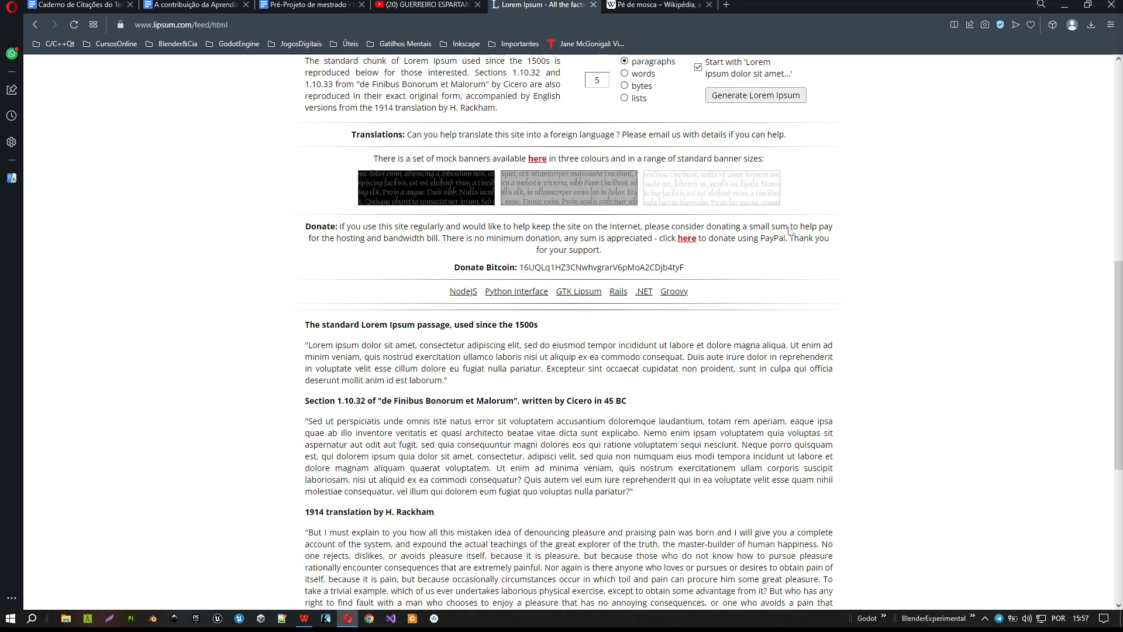
scroll(790, 231, up, 6)
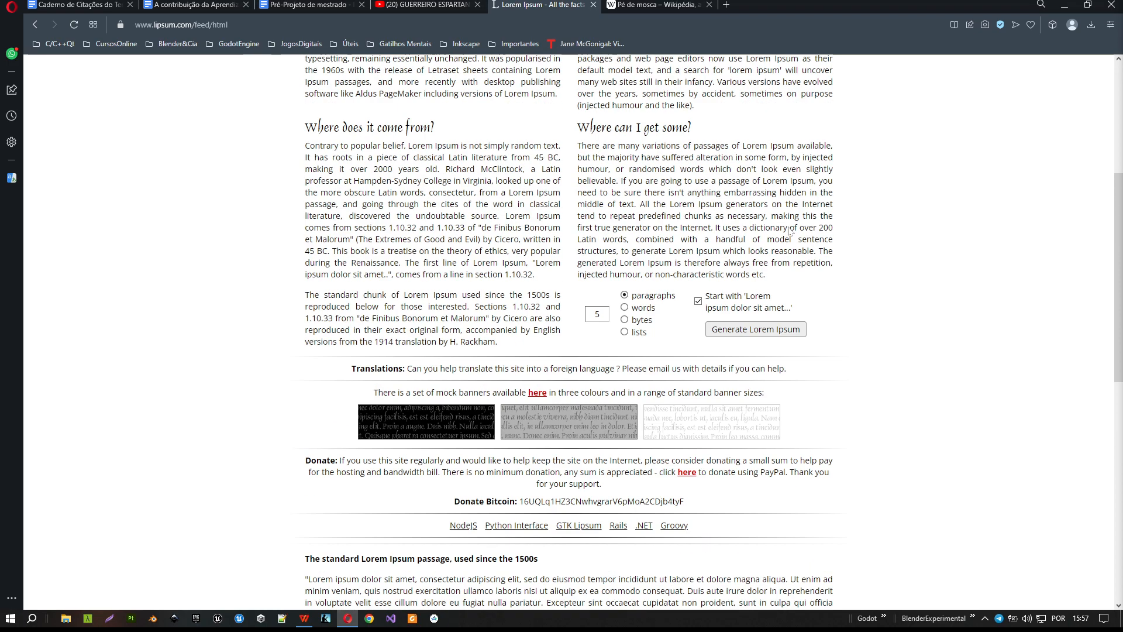
scroll(789, 231, down, 8)
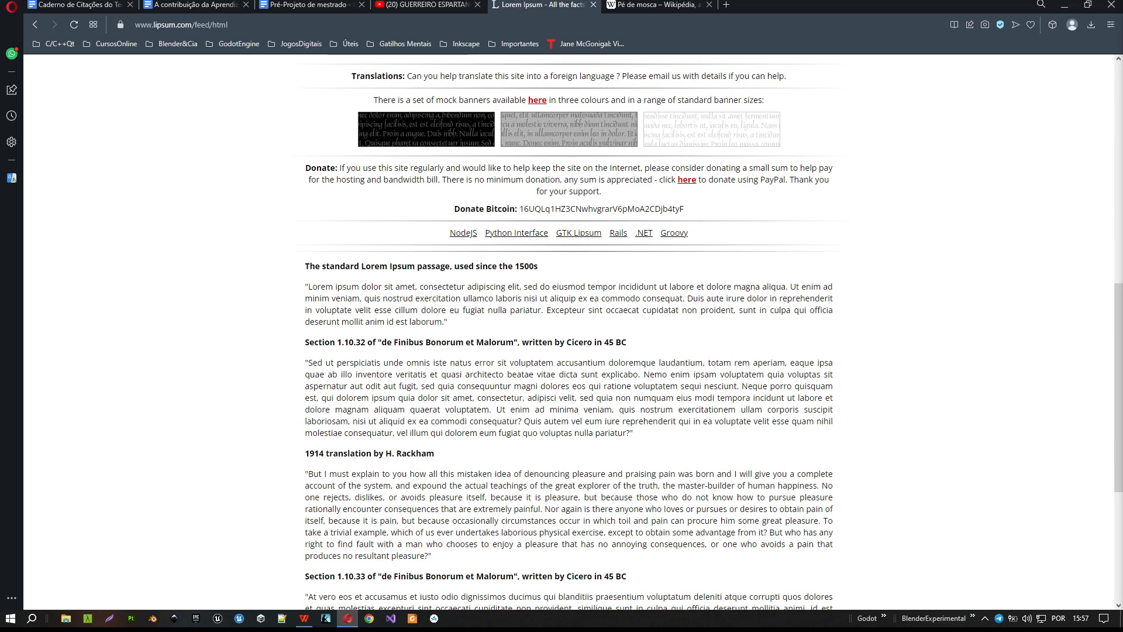
scroll(790, 231, down, 5)
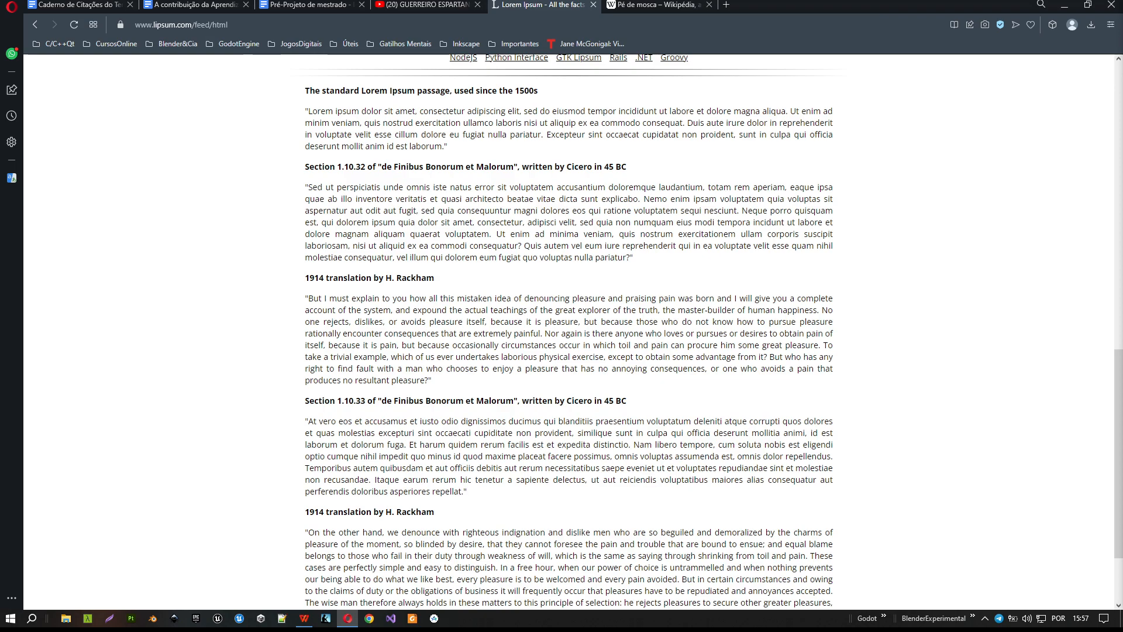
scroll(713, 329, up, 13)
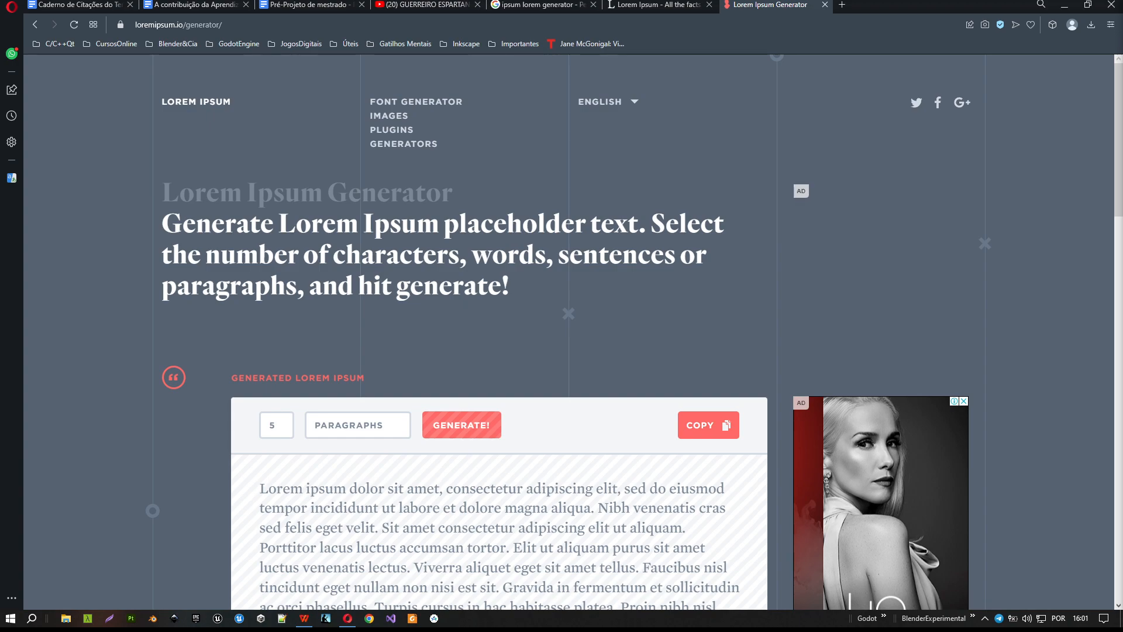
Copy the five generated Lorem Ipsum paragraphs from the generator on loremipsum.io.
scroll(451, 292, down, 1)
scroll(451, 291, down, 2)
scroll(451, 291, up, 2)
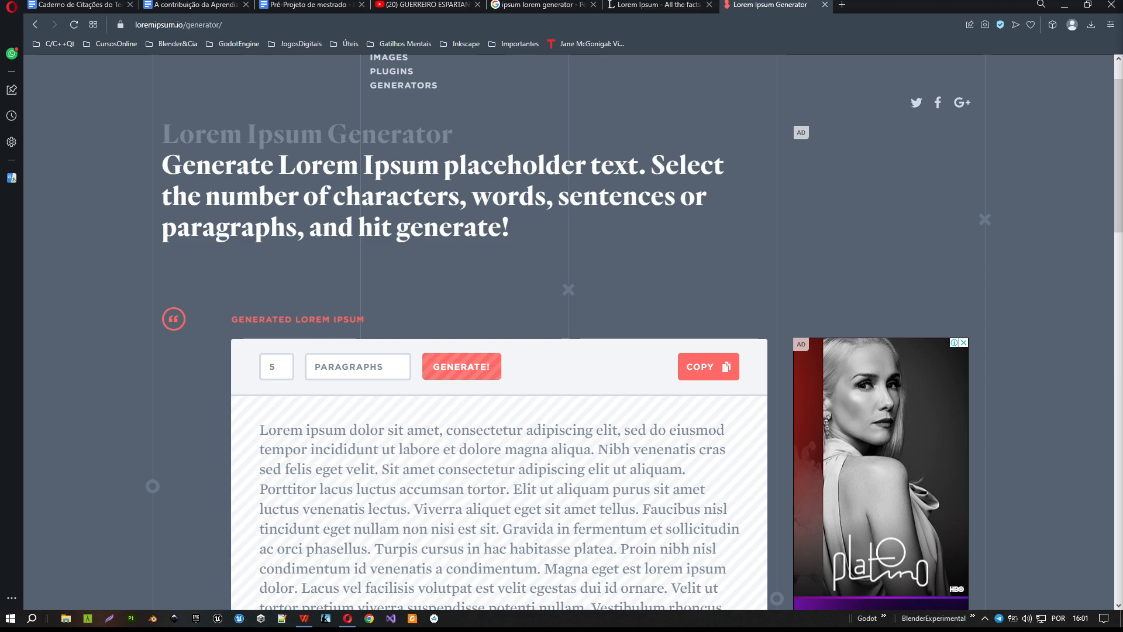
scroll(379, 277, down, 3)
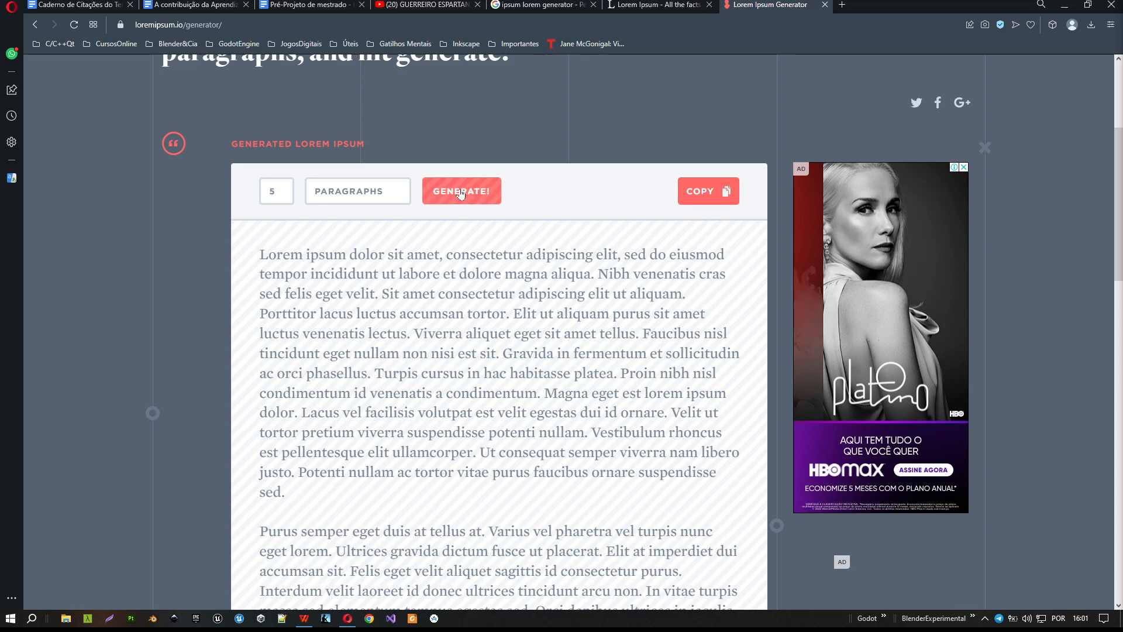
click(723, 194)
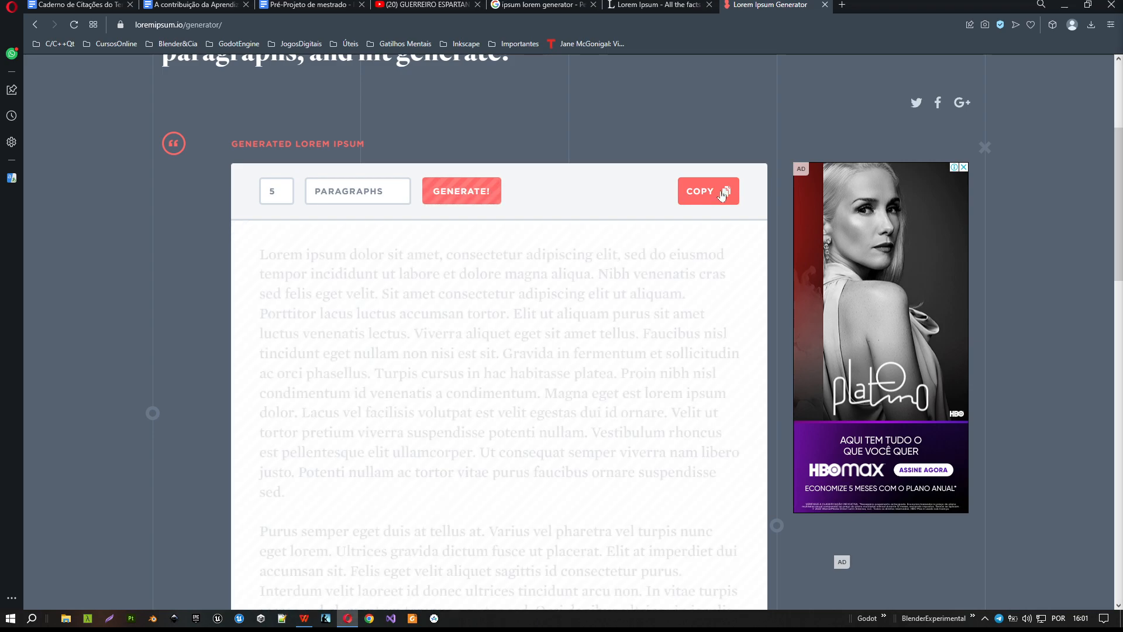
Switch to WPS Writer and replace the six-line paragraph with the five copied Lorem Ipsum paragraphs.
scroll(723, 194, down, 15)
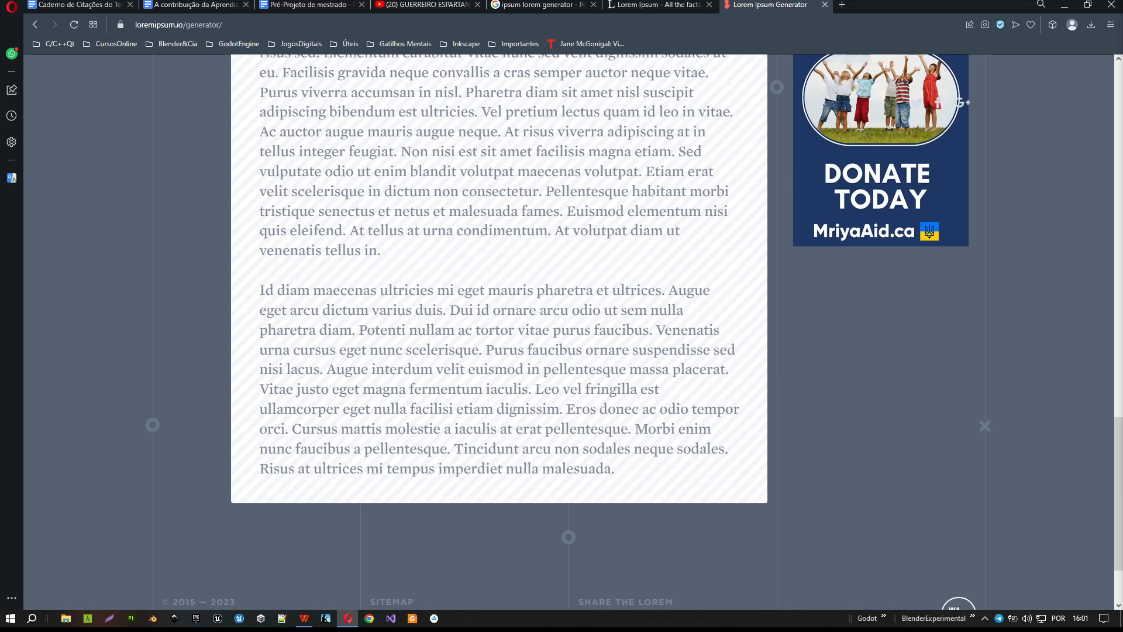
click(299, 615)
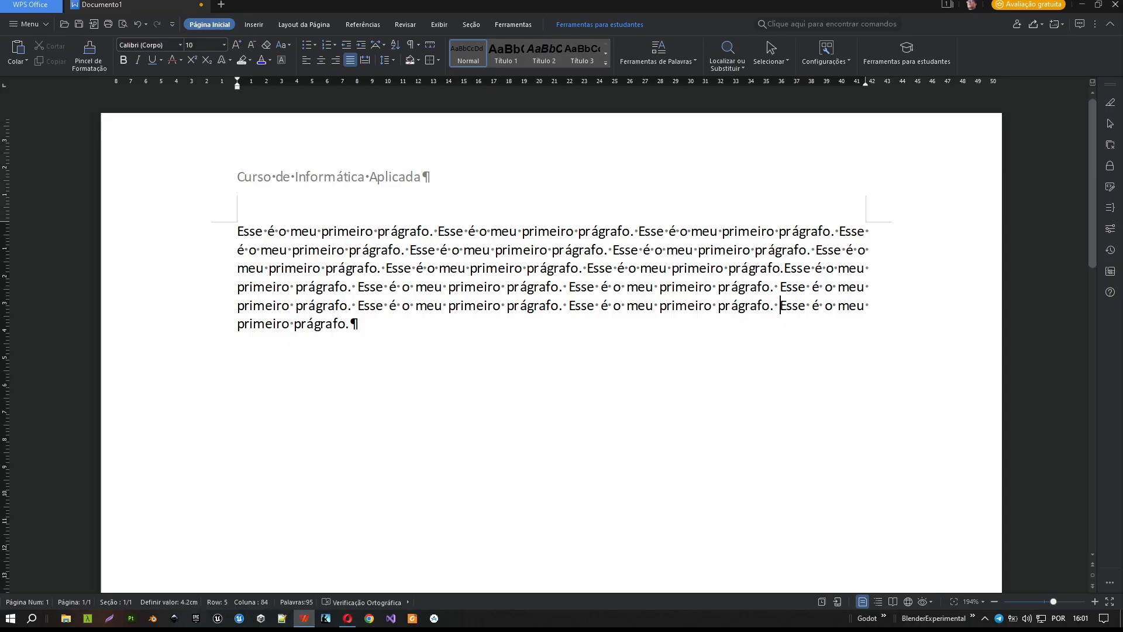
drag(237, 231, 358, 324)
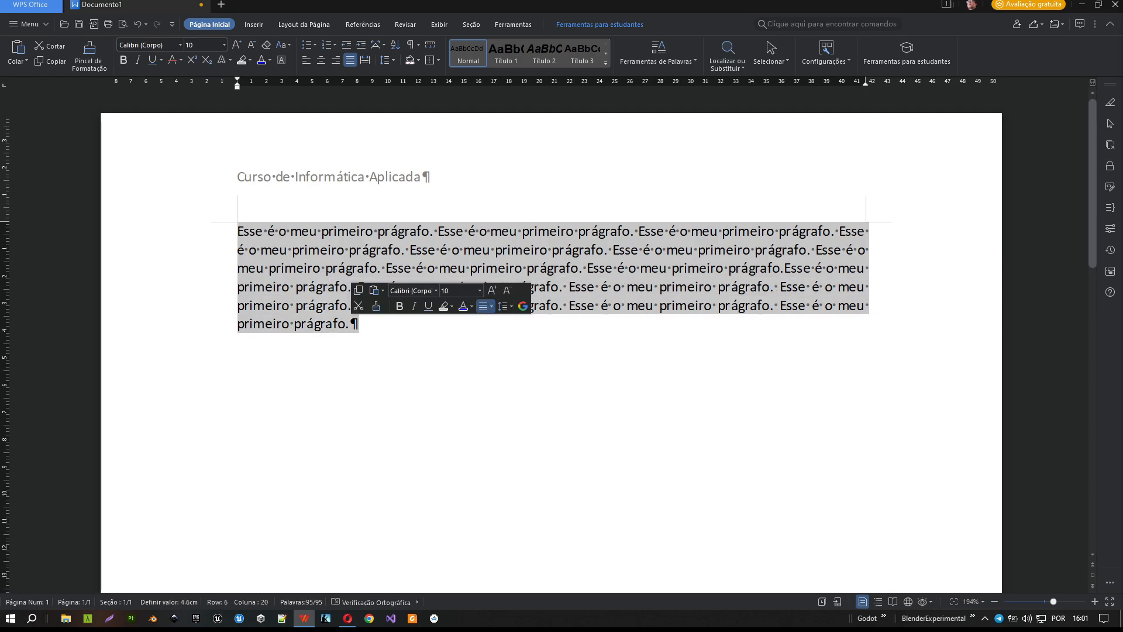
key(ctrl+v)
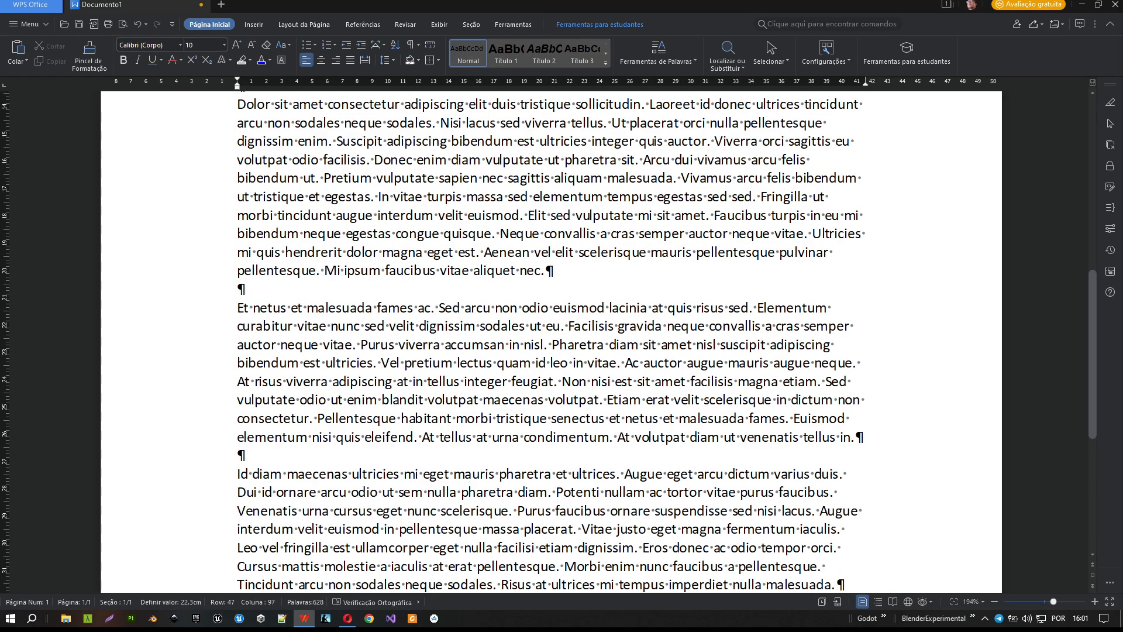
scroll(550, 339, up, 5)
scroll(550, 339, up, 4)
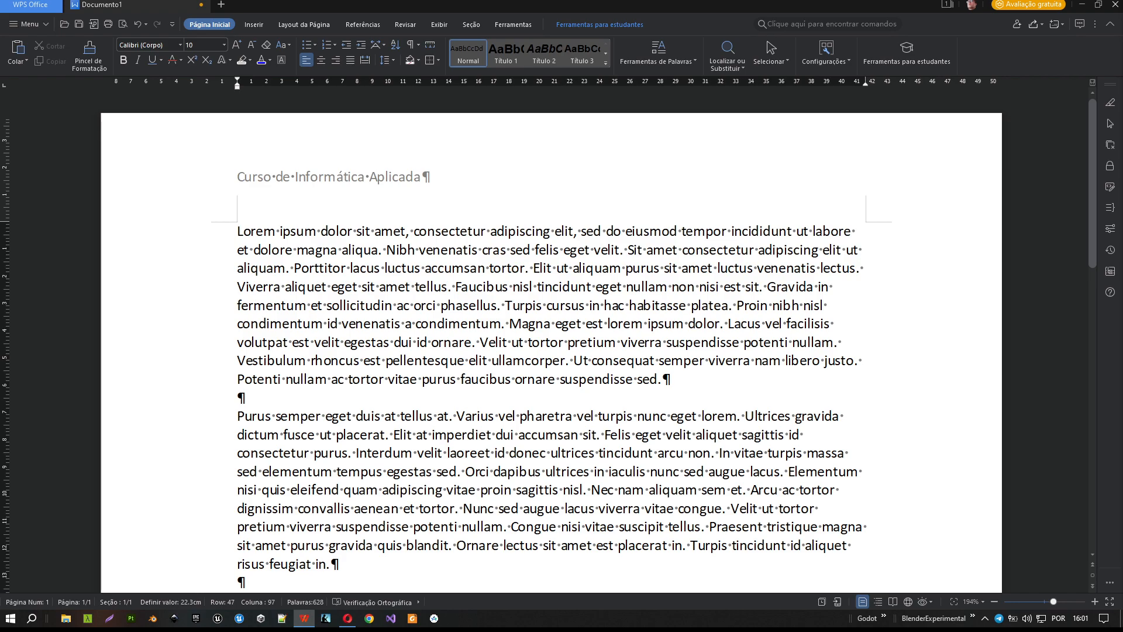
Delete all of the body text from the document.
key(ctrl+a)
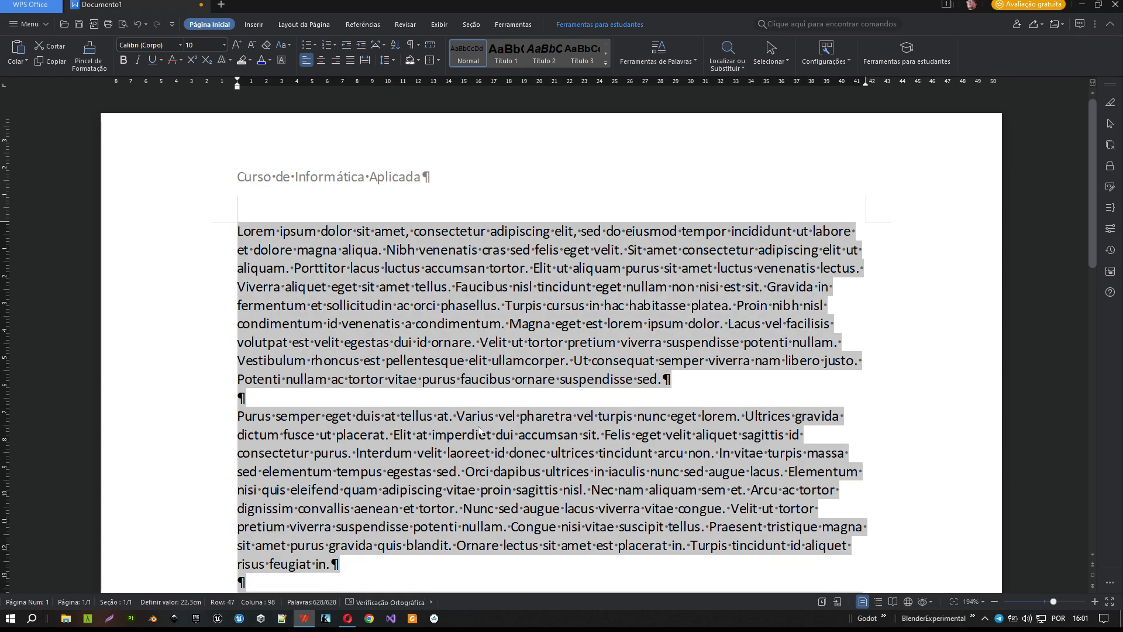
key(Delete)
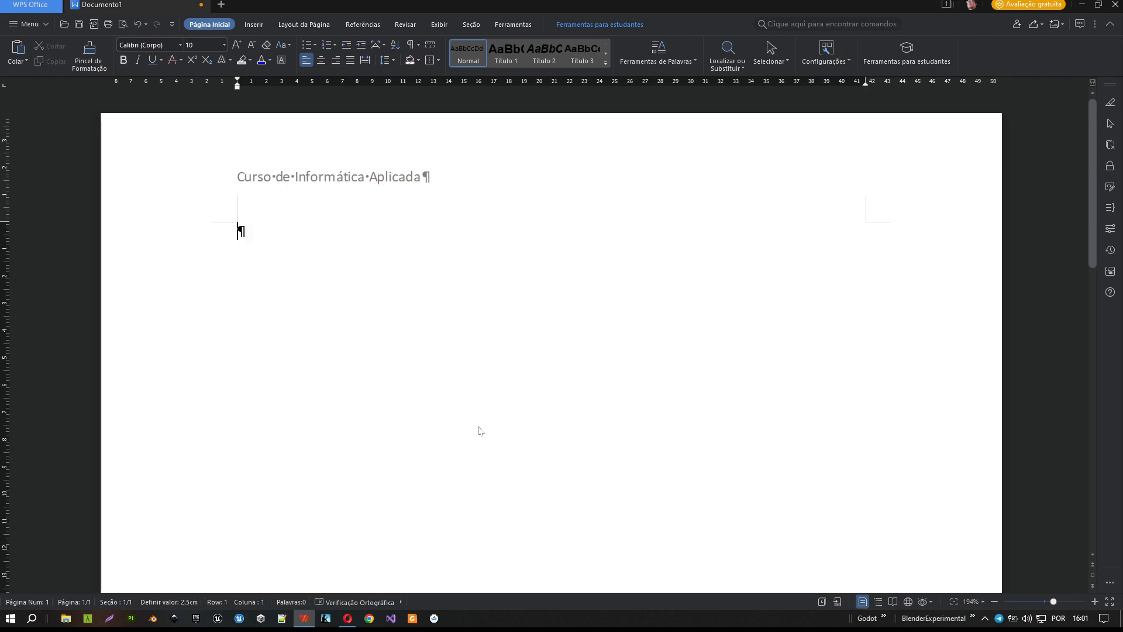
Switch to the Opera browser and search Google Images for "Modelo de Artigo Científico" in a new tab.
click(349, 625)
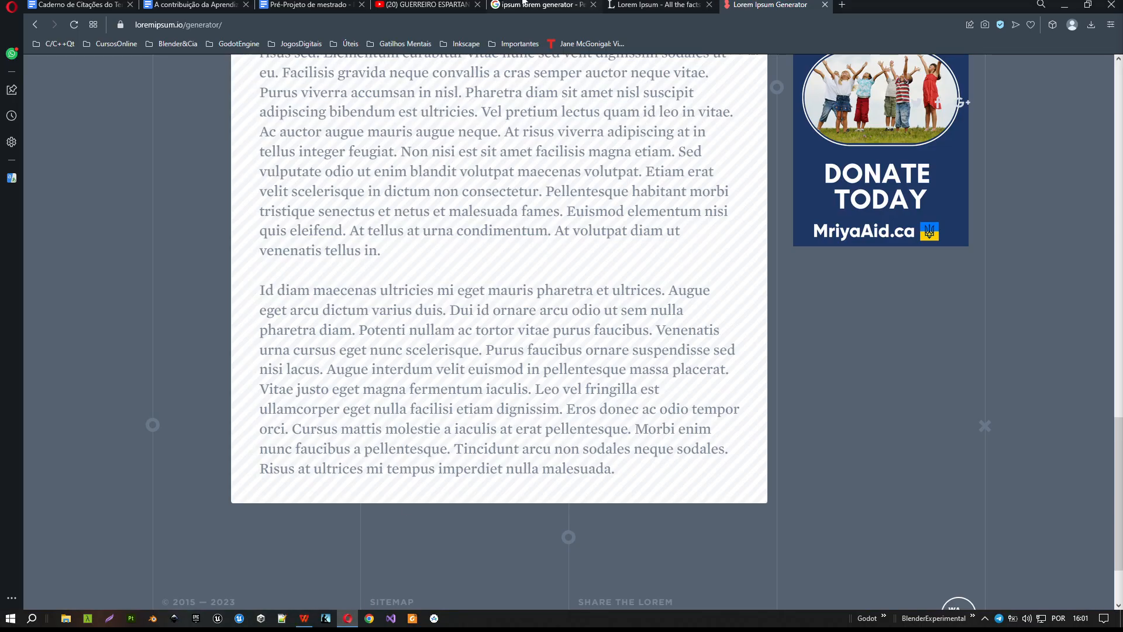
click(843, 6)
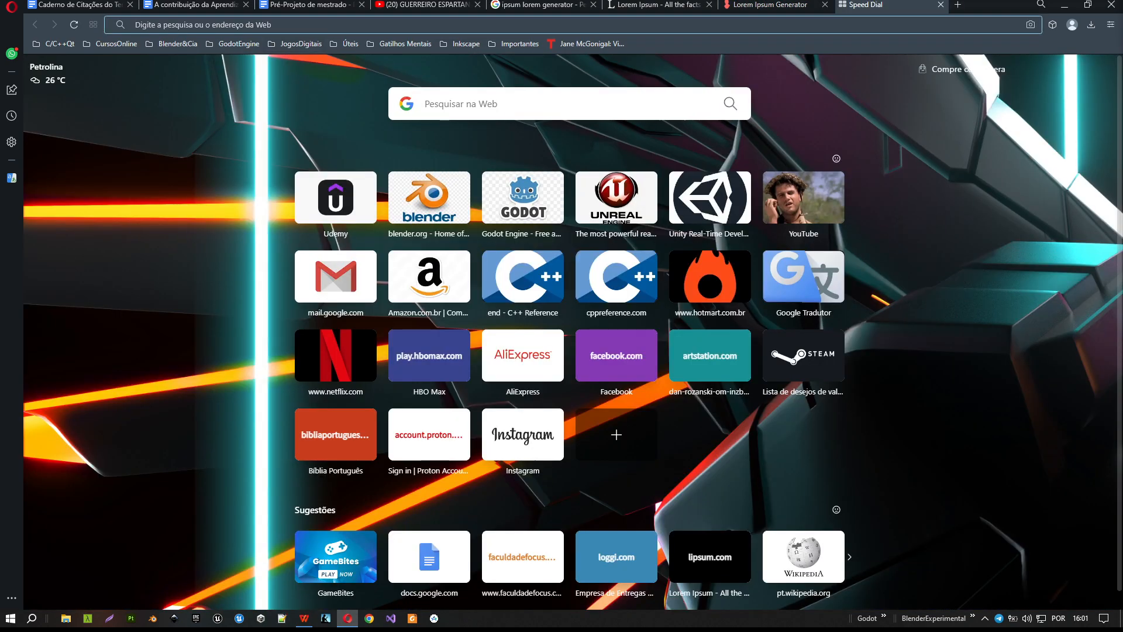
text(Modelo d)
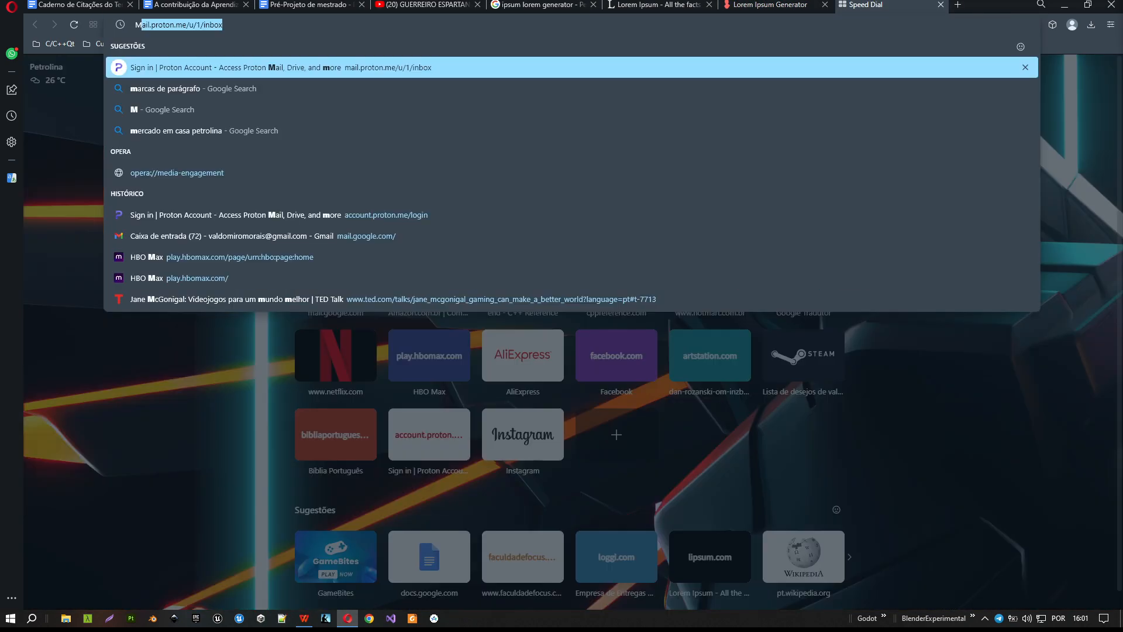
text(e A)
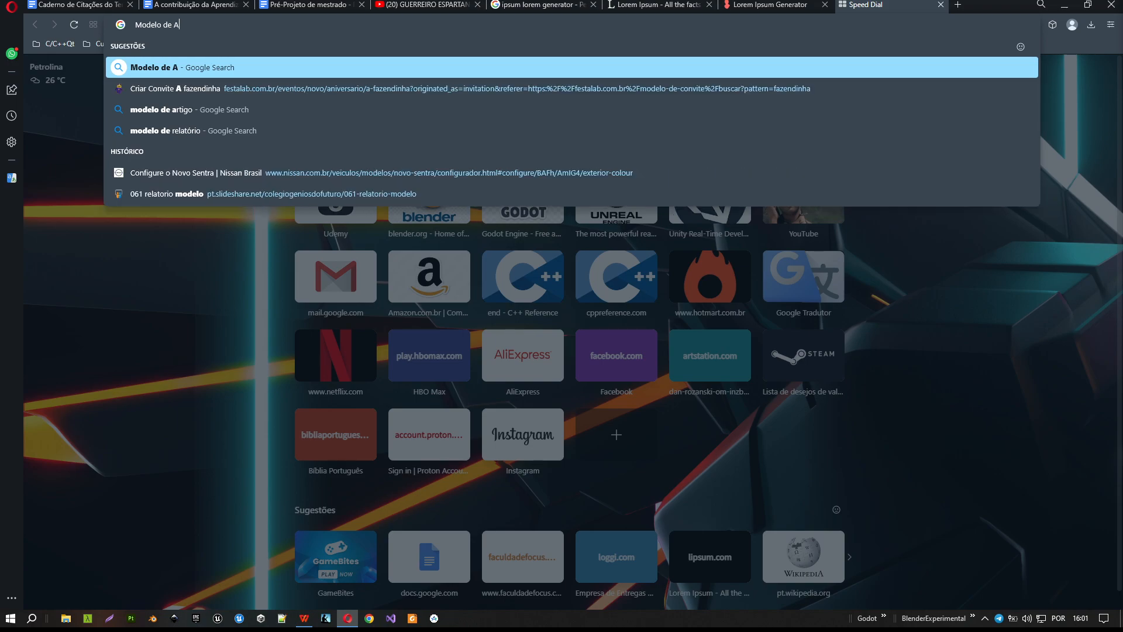
text(rtigo )
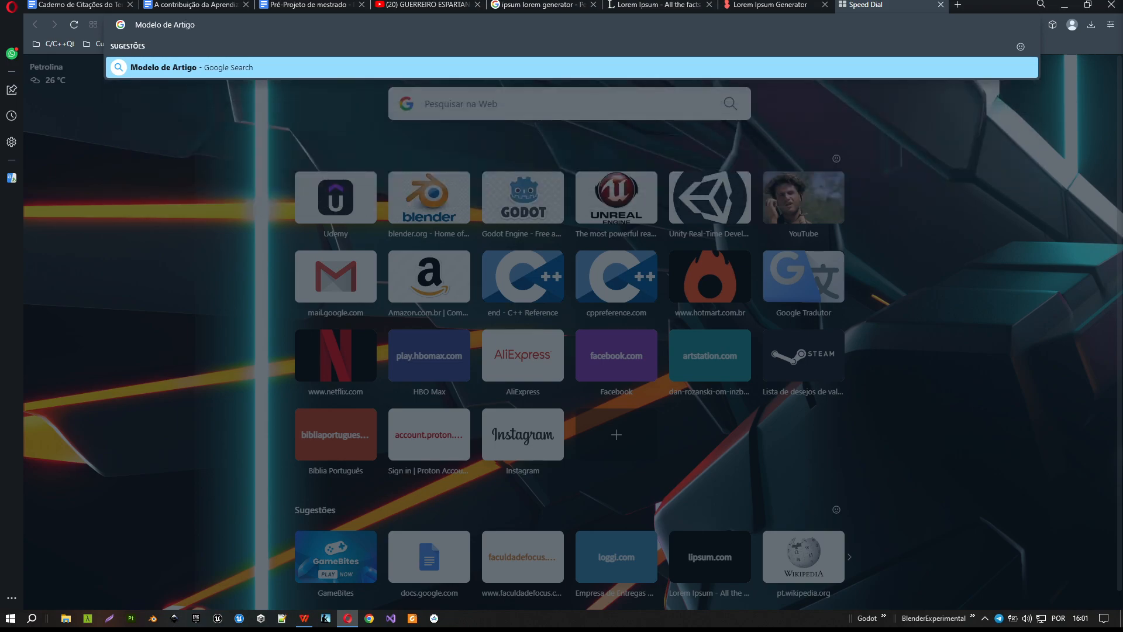
text(Ciêntifico)
key(BackSpace)
text(e)
key(Return)
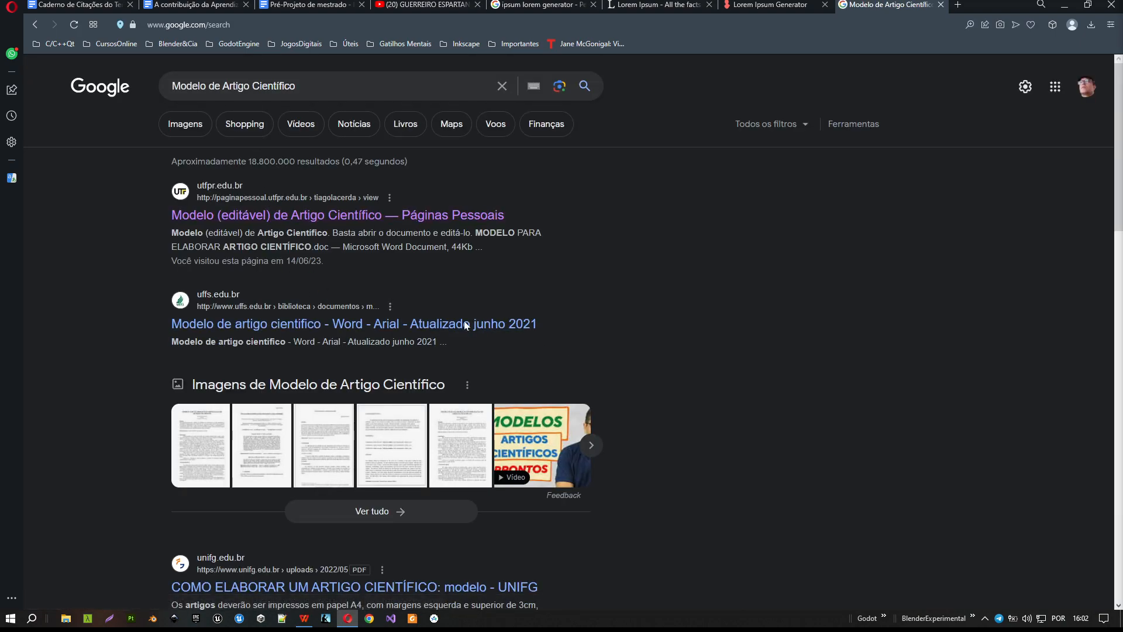
click(193, 136)
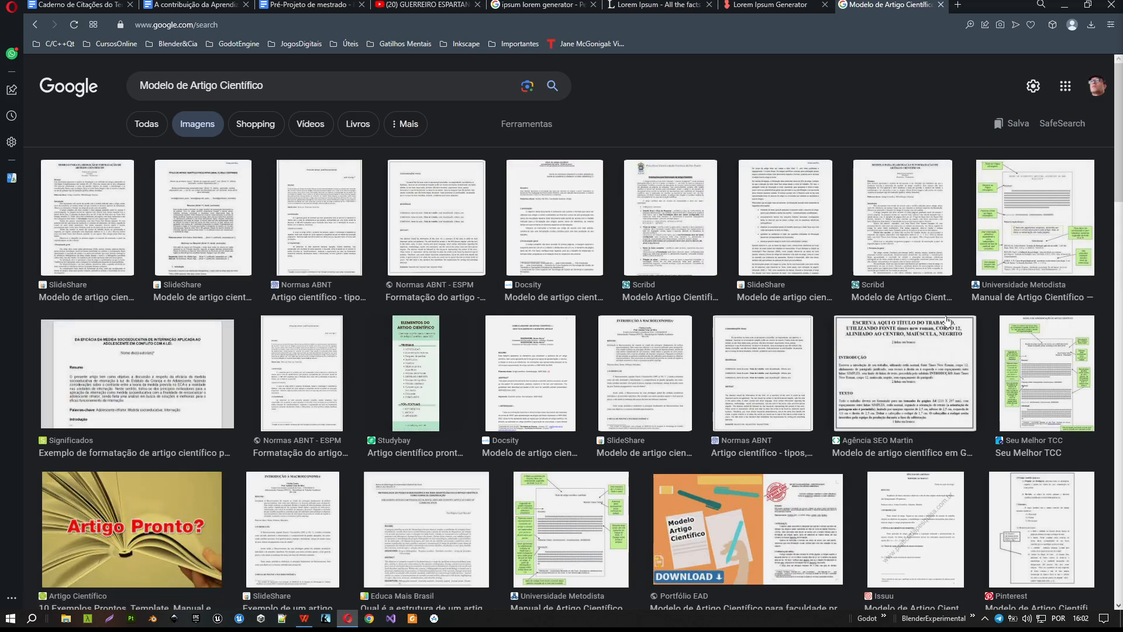
Browse the article template images and preview the Mostra Nacional de Robótica result, "Formatos de Submissão – MNR 2023".
scroll(948, 321, down, 2)
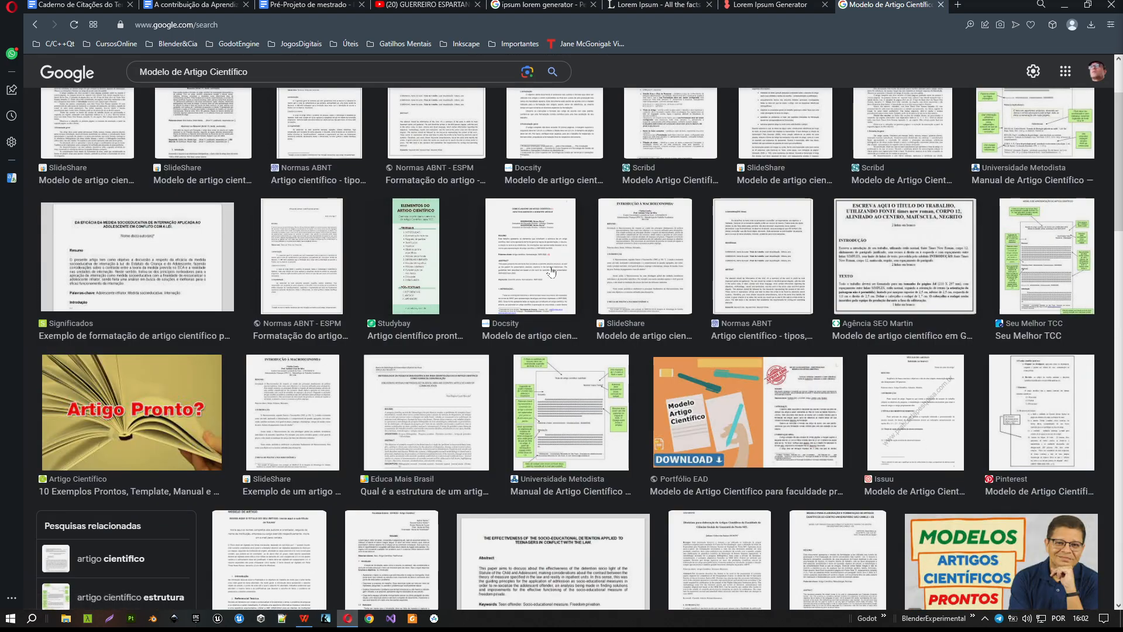
scroll(551, 272, down, 3)
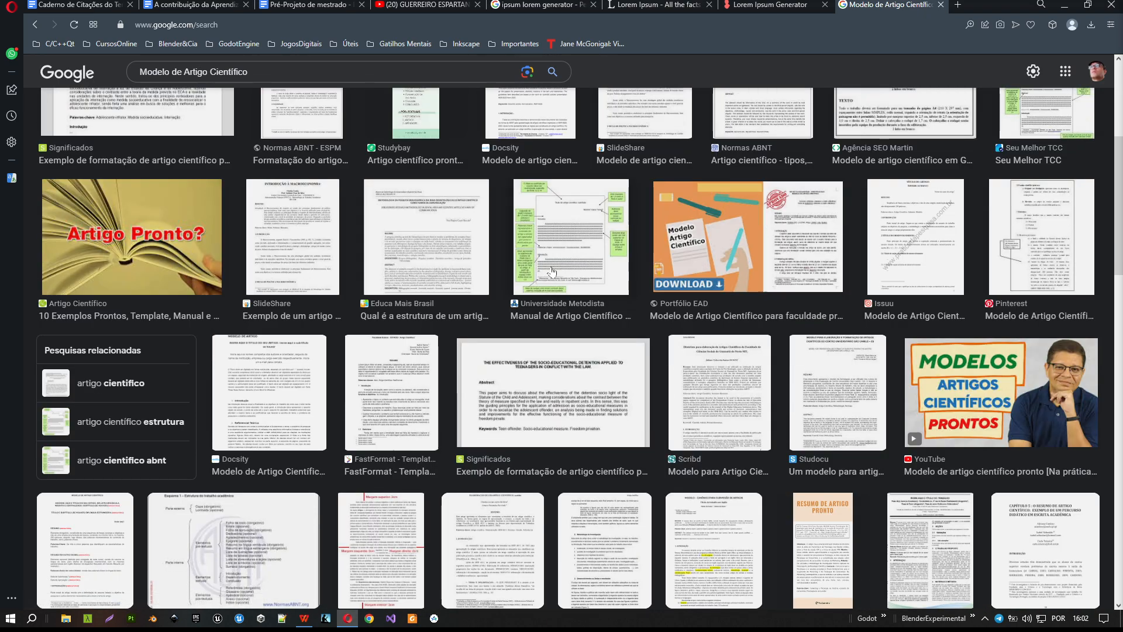
scroll(552, 272, down, 1)
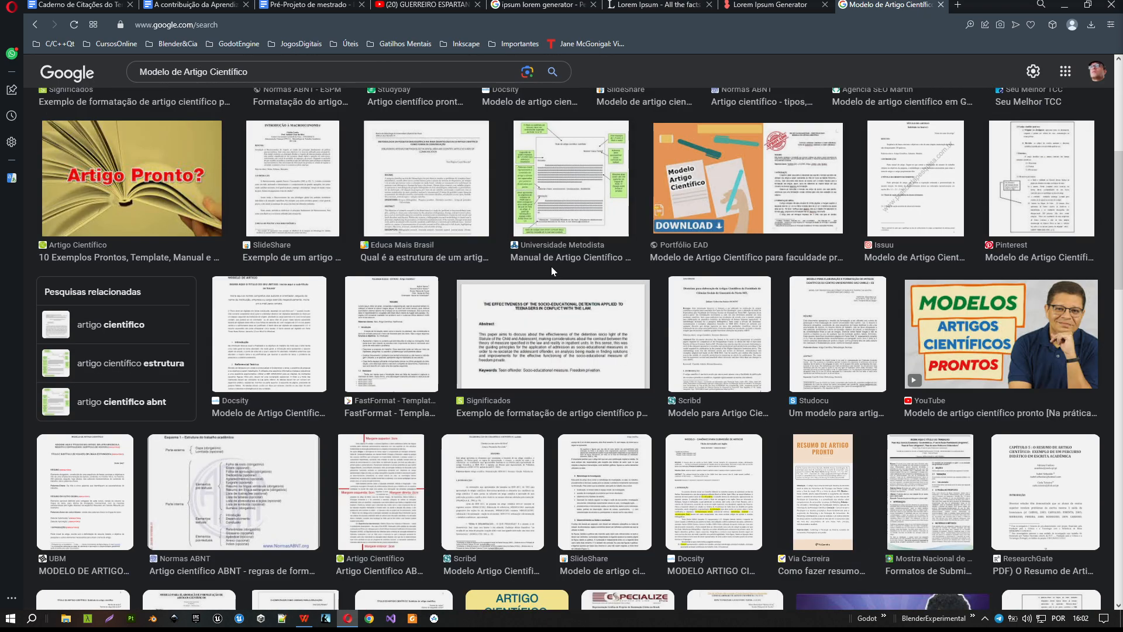
click(925, 491)
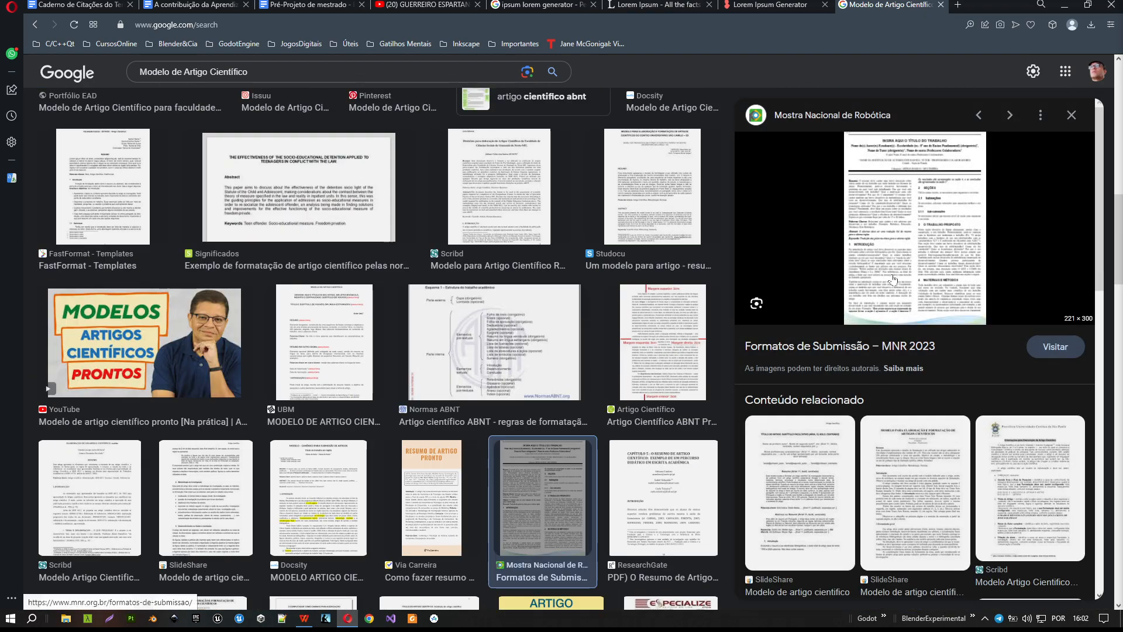
From the related images, preview the Scribd "Modelo Artigo Cientifico" template and the two-column article example from Novo Exemplo.
scroll(910, 251, down, 5)
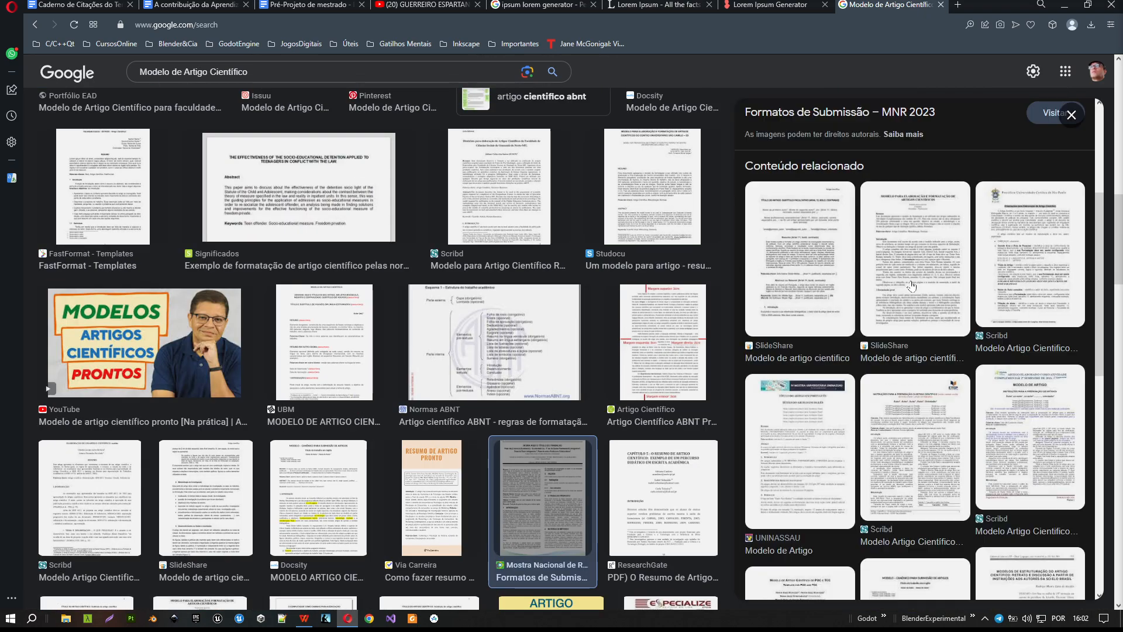
scroll(891, 349, down, 1)
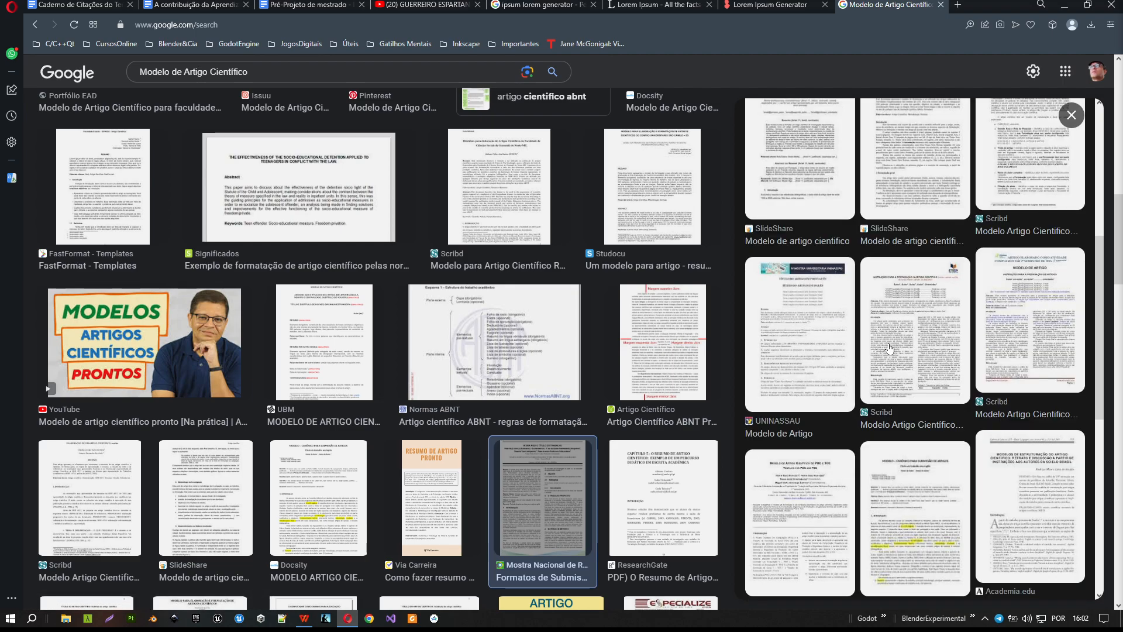
click(1019, 335)
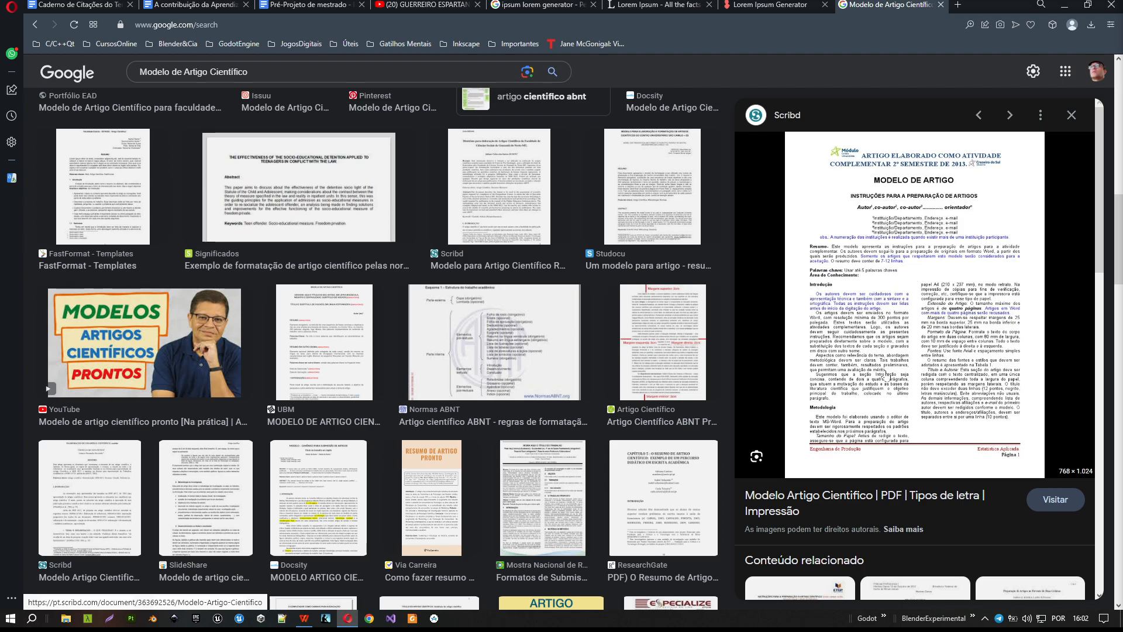
scroll(866, 359, down, 4)
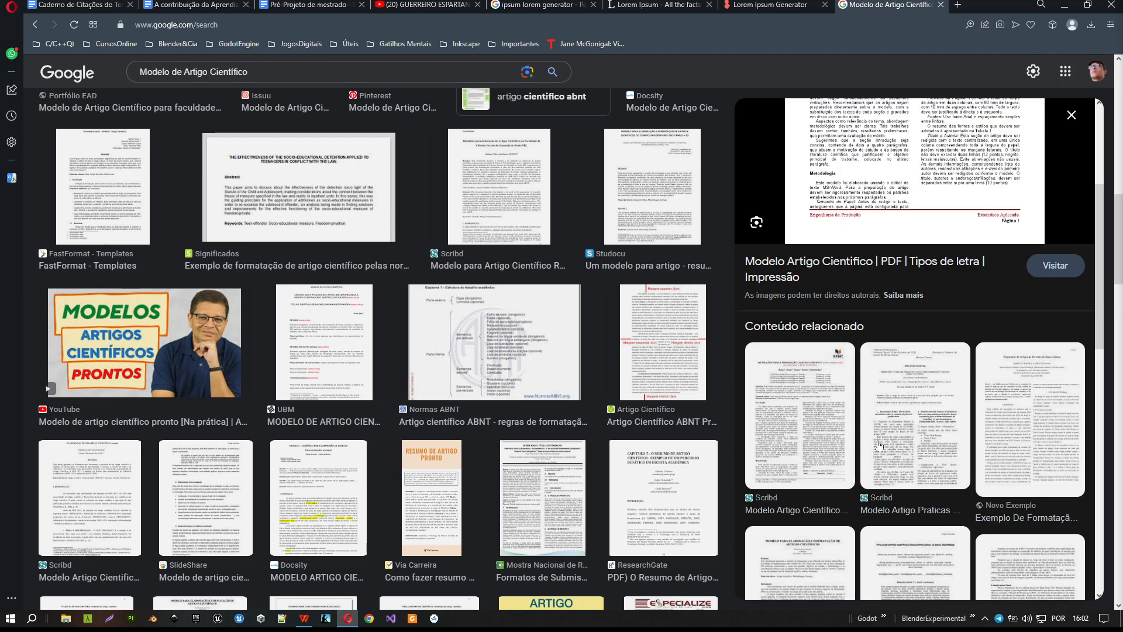
click(1026, 434)
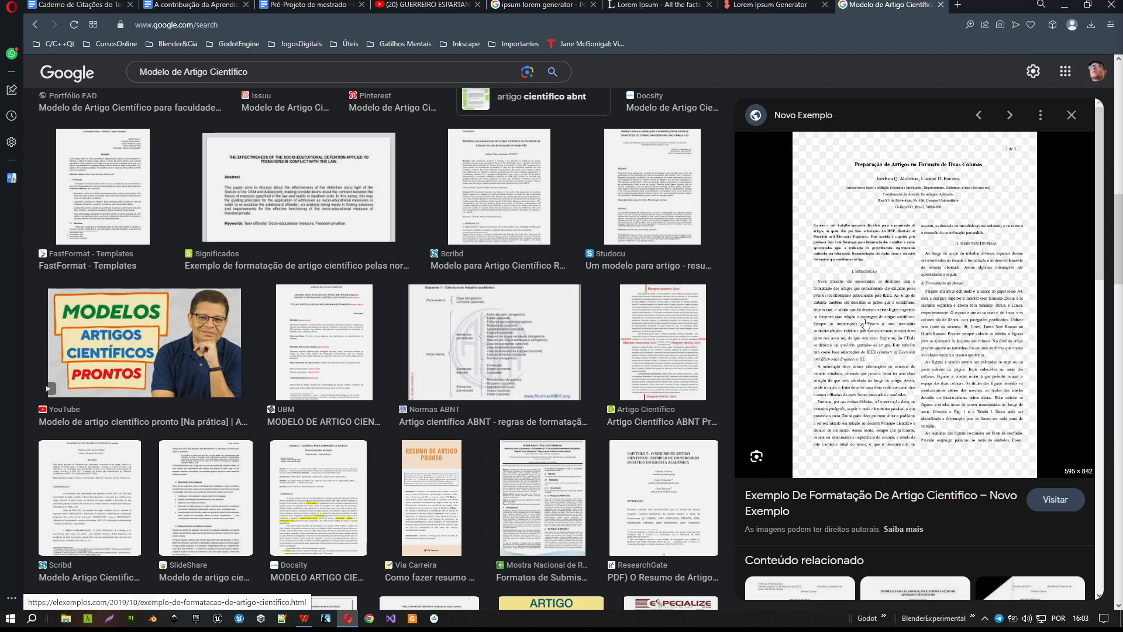
Examine the two-column example and its related images, preview ResearchGate's "Como aprimorar o formato de um artigo científico", and reopen the Novo Exemplo example.
scroll(859, 327, down, 8)
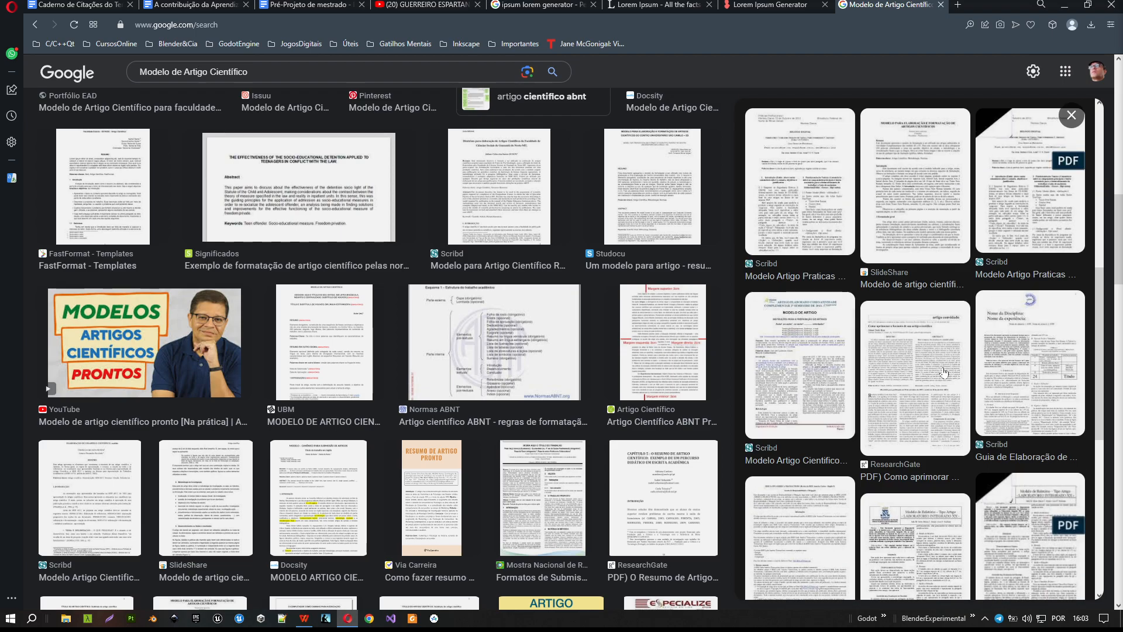
scroll(944, 372, up, 8)
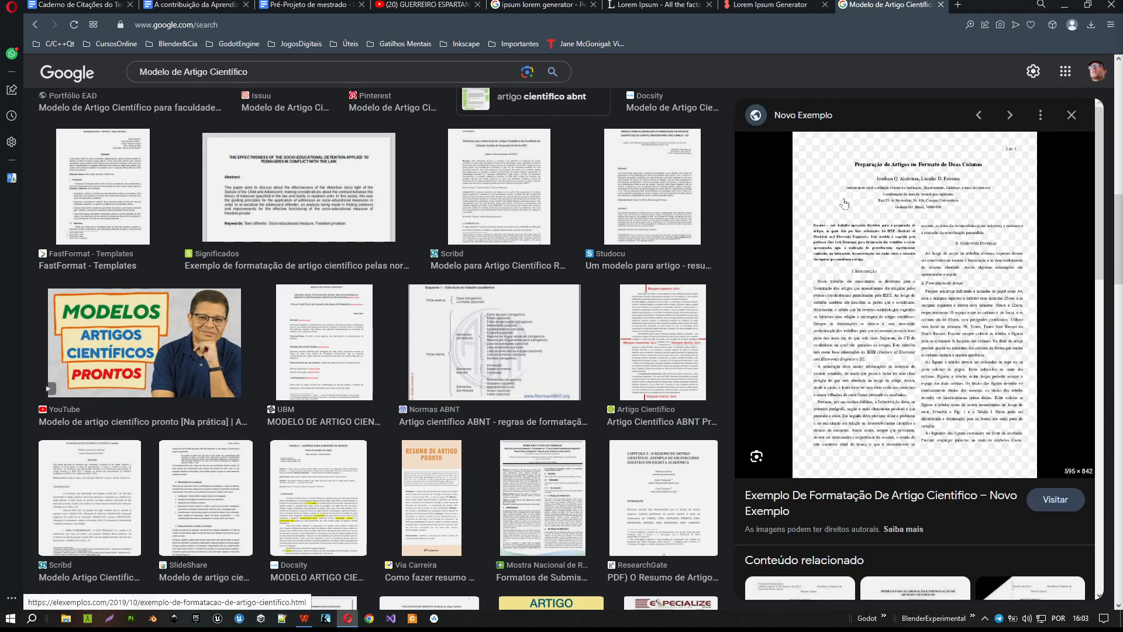
scroll(921, 460, down, 5)
scroll(893, 472, up, 3)
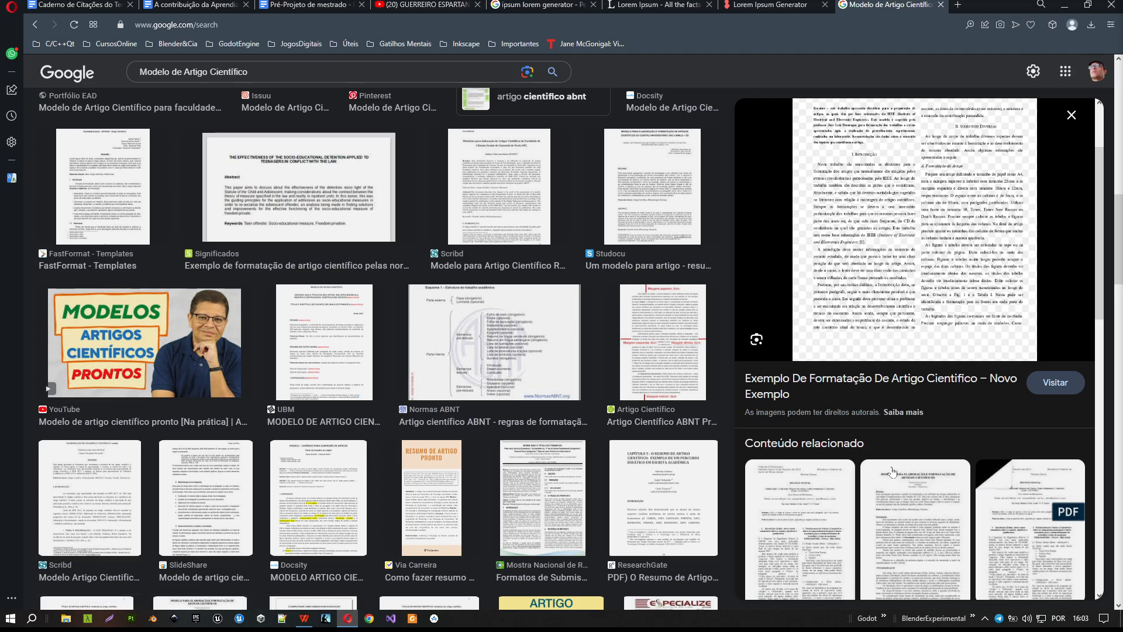
scroll(893, 471, down, 4)
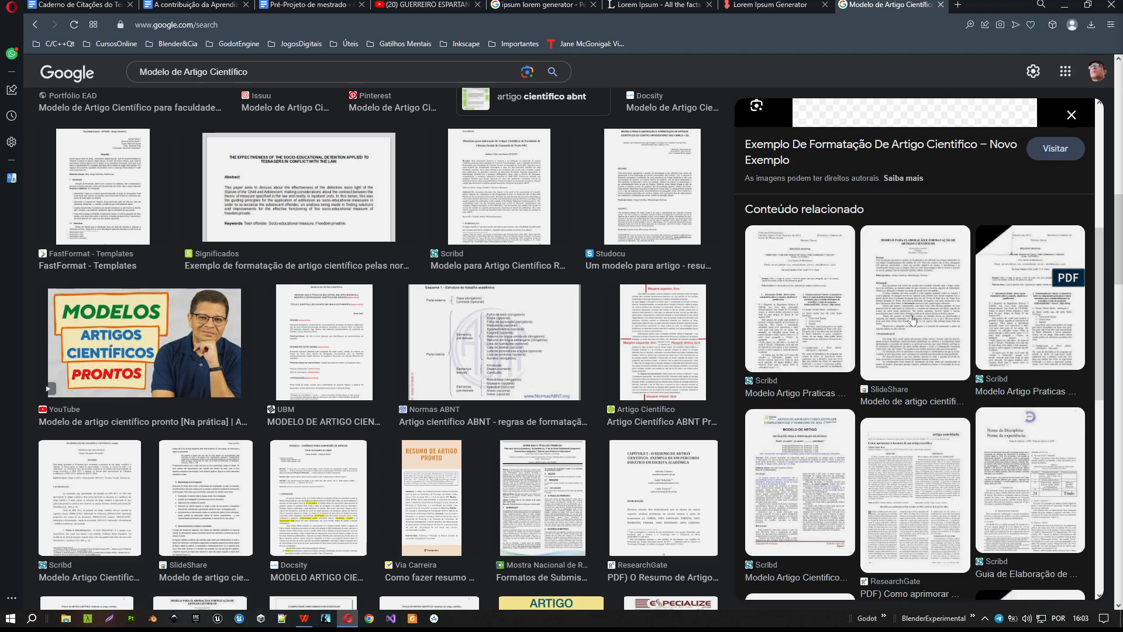
scroll(904, 462, down, 2)
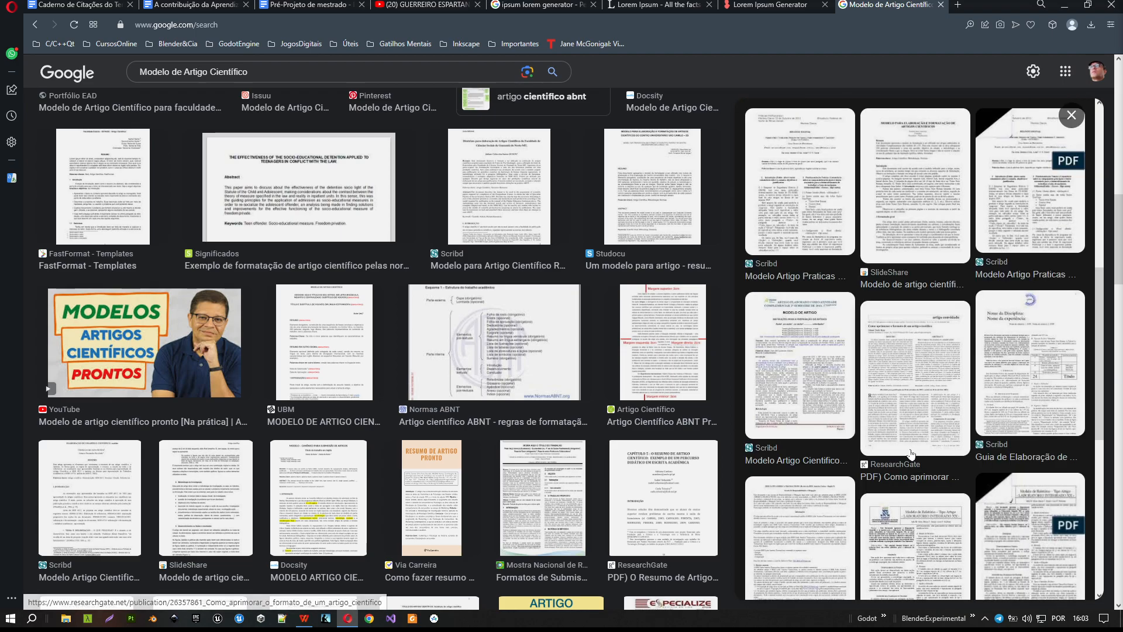
click(926, 381)
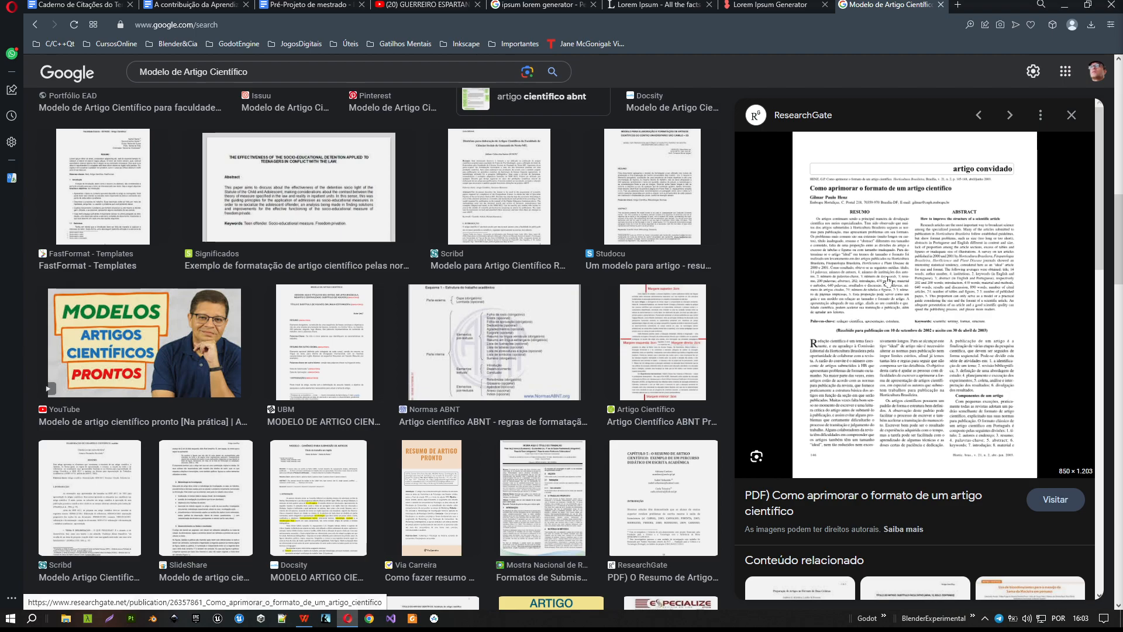
scroll(881, 332, down, 8)
scroll(826, 367, up, 3)
click(826, 367)
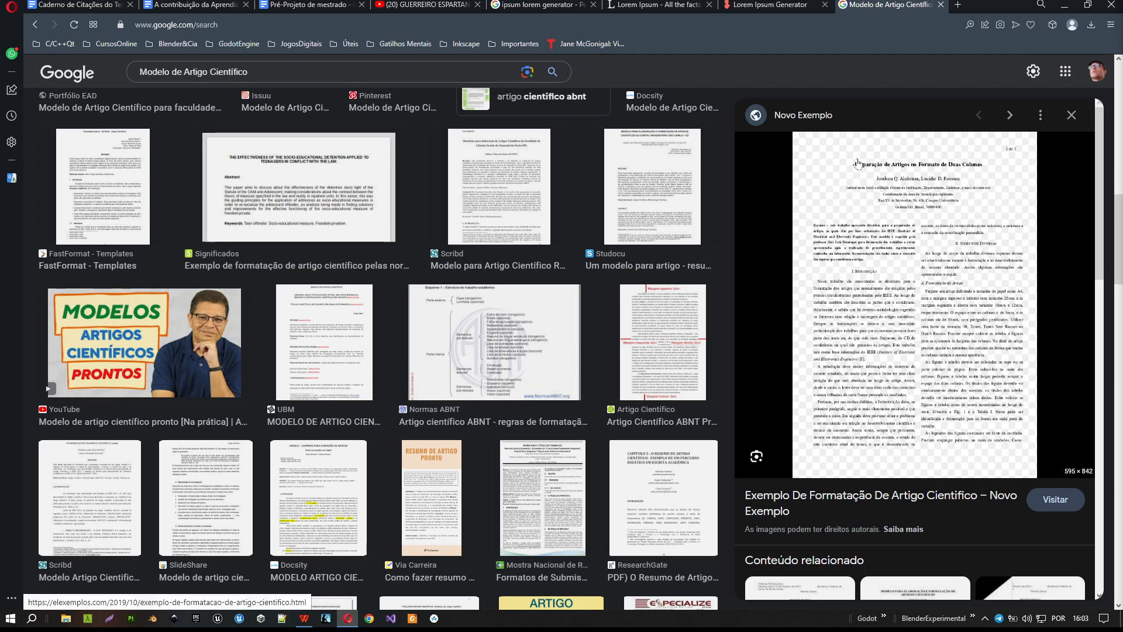
Preview the Scribd "Modelo Relatório ARTIGO" template and the related "Modelo para um Relatório Científico" image.
scroll(881, 344, down, 7)
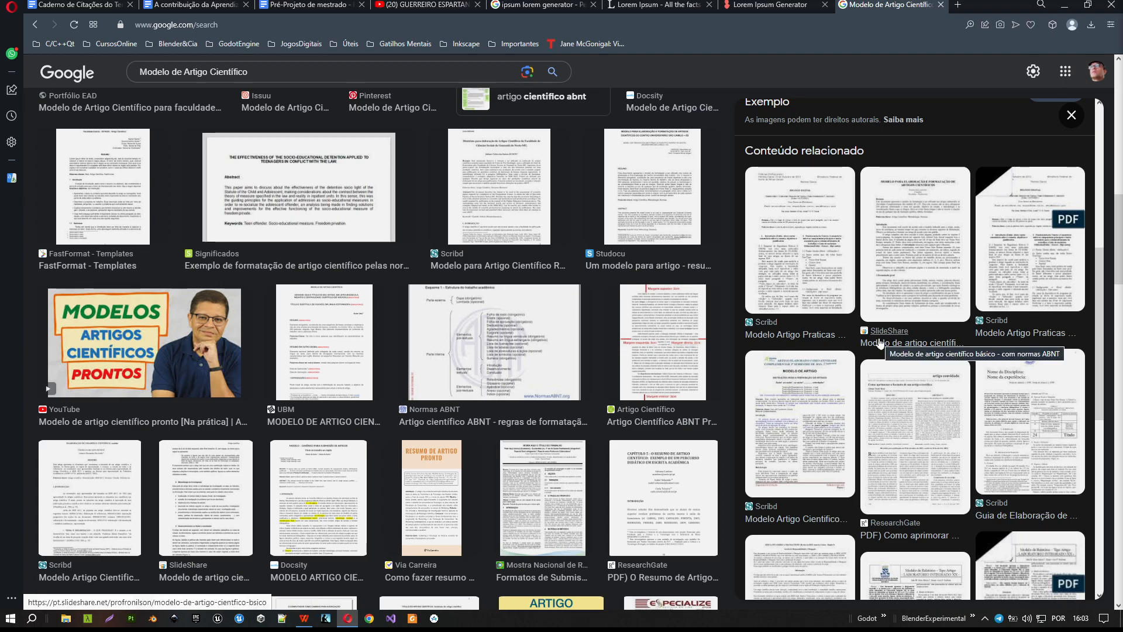
scroll(881, 344, down, 3)
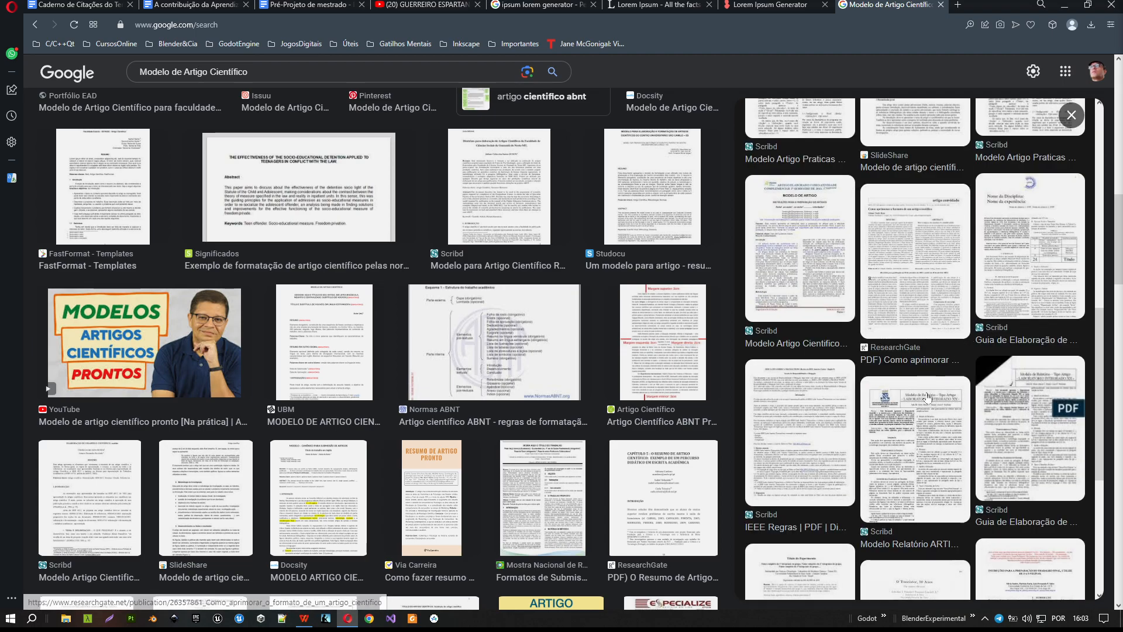
click(928, 393)
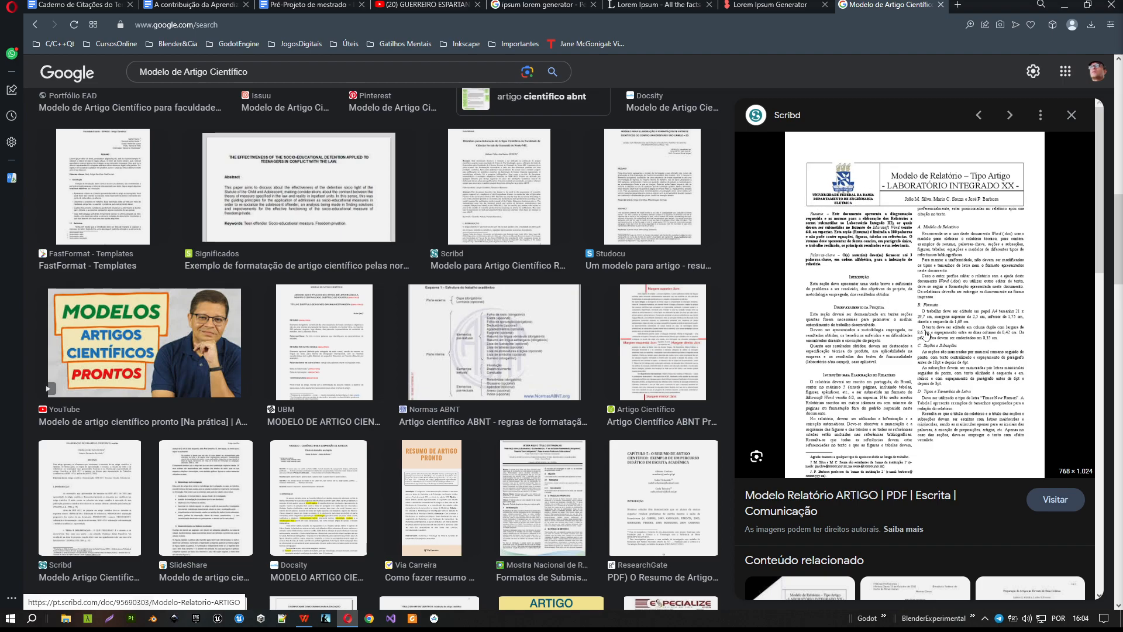
scroll(960, 268, down, 10)
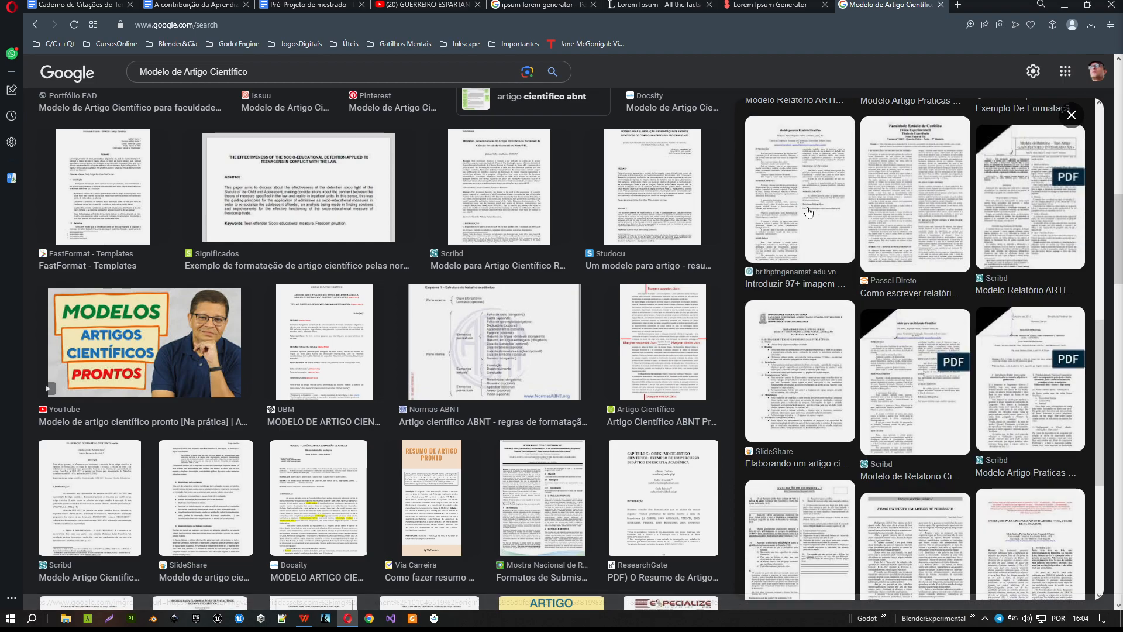
click(809, 212)
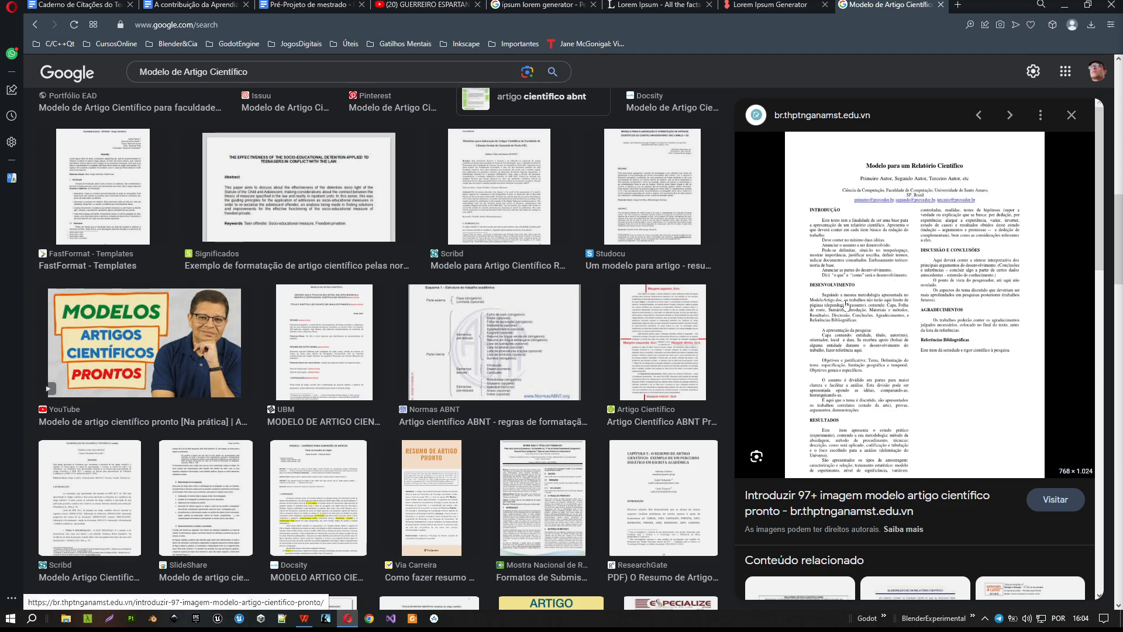
Reopen the two-column Novo Exemplo article example from the related images and review it alongside the WPS Writer document.
scroll(901, 240, down, 5)
scroll(902, 326, down, 2)
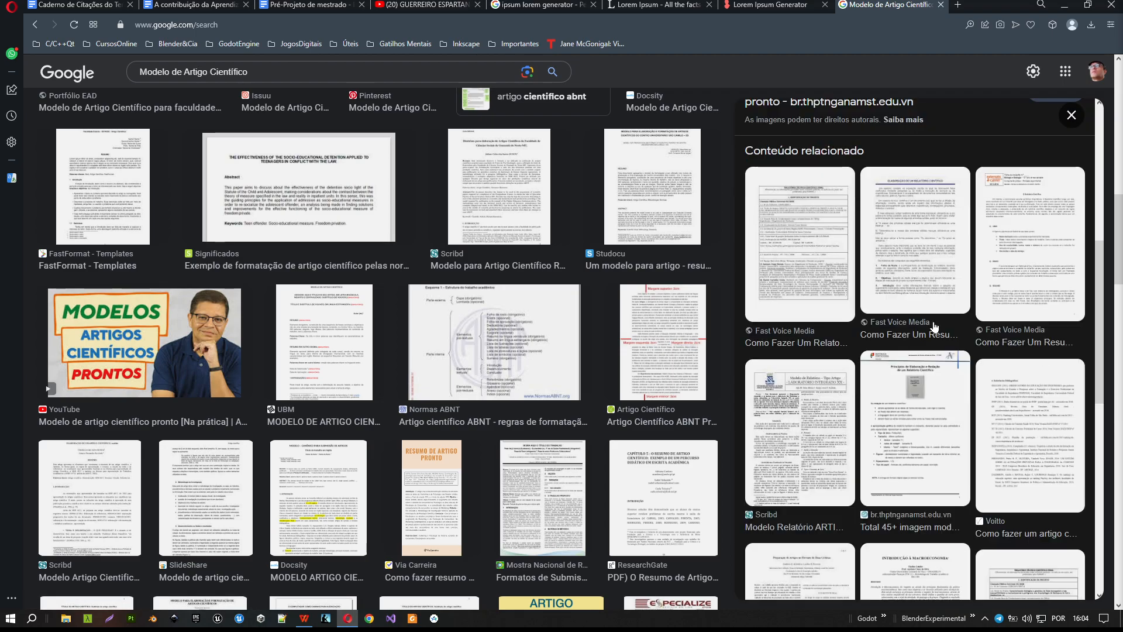
scroll(849, 410, down, 4)
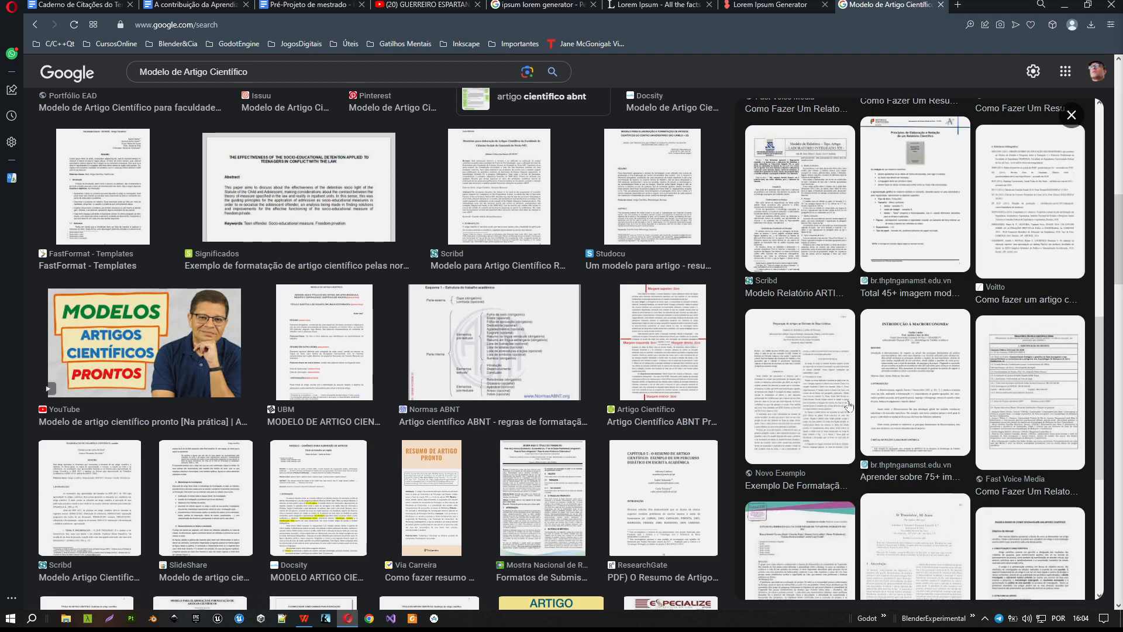
click(819, 393)
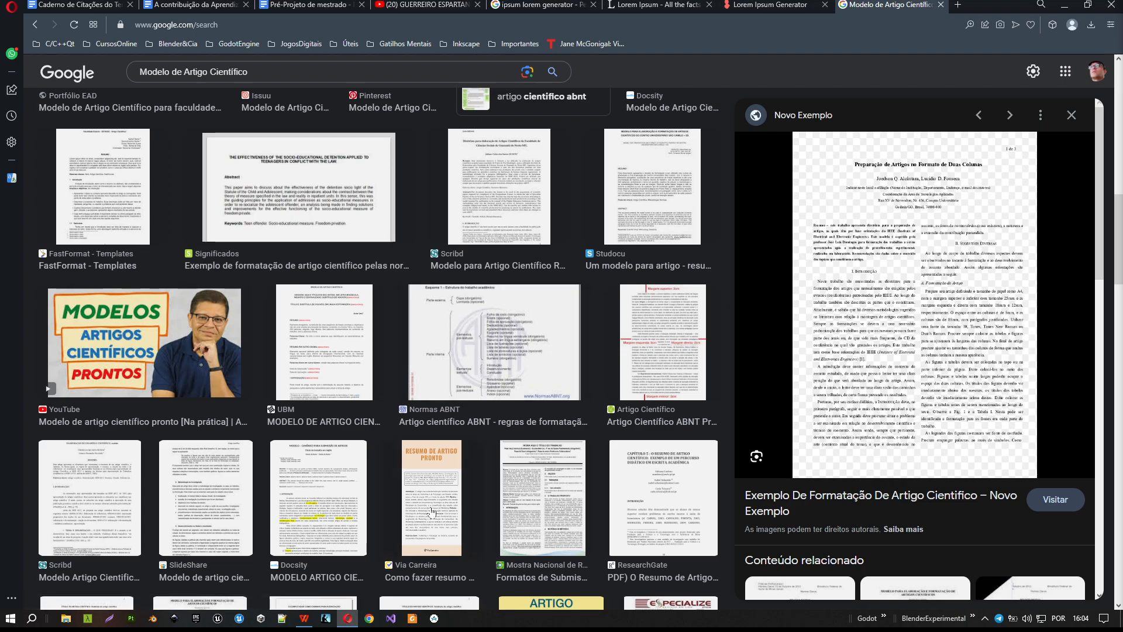
click(303, 618)
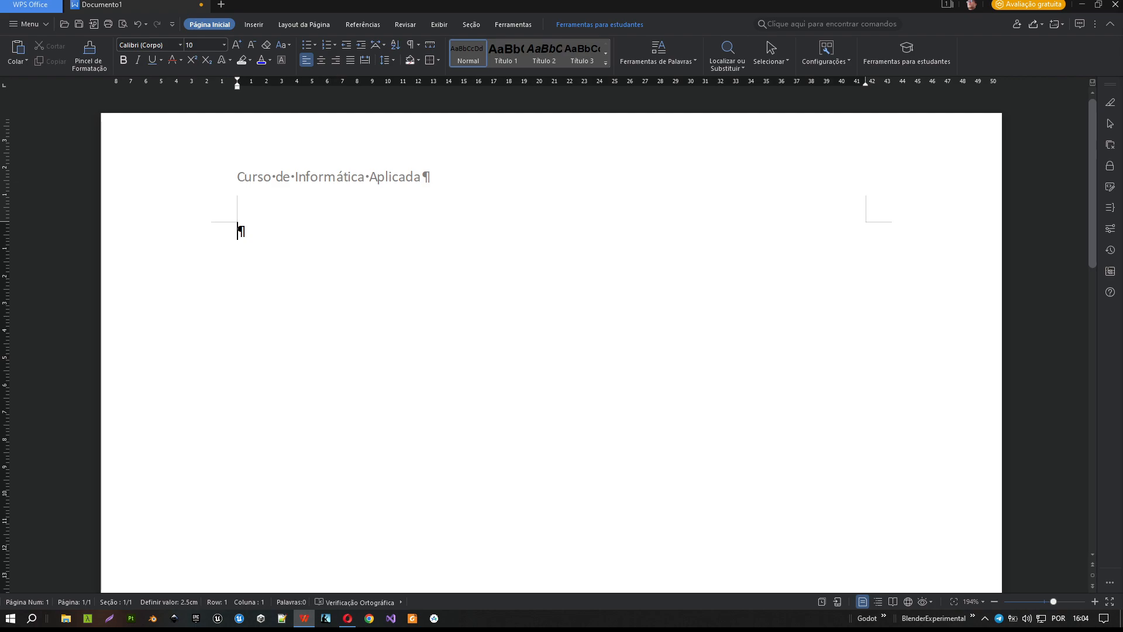
click(347, 618)
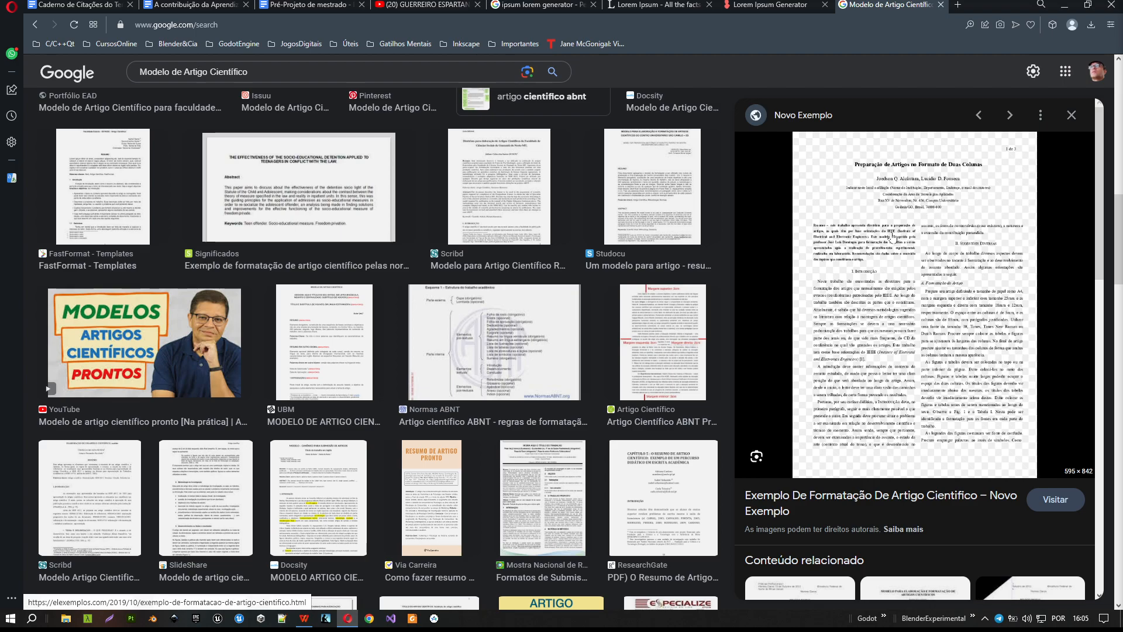
Switch to the WPS Writer document and delete the header text "Curso de Informática Aplicada".
click(304, 618)
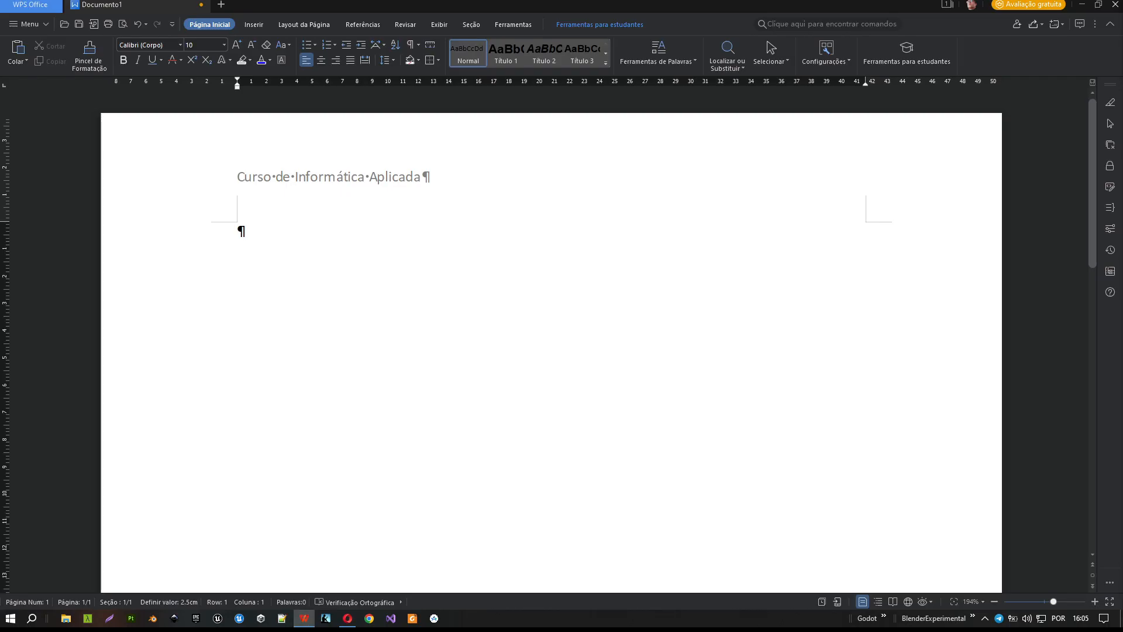
double_click(428, 175)
drag(429, 175, 238, 187)
key(Delete)
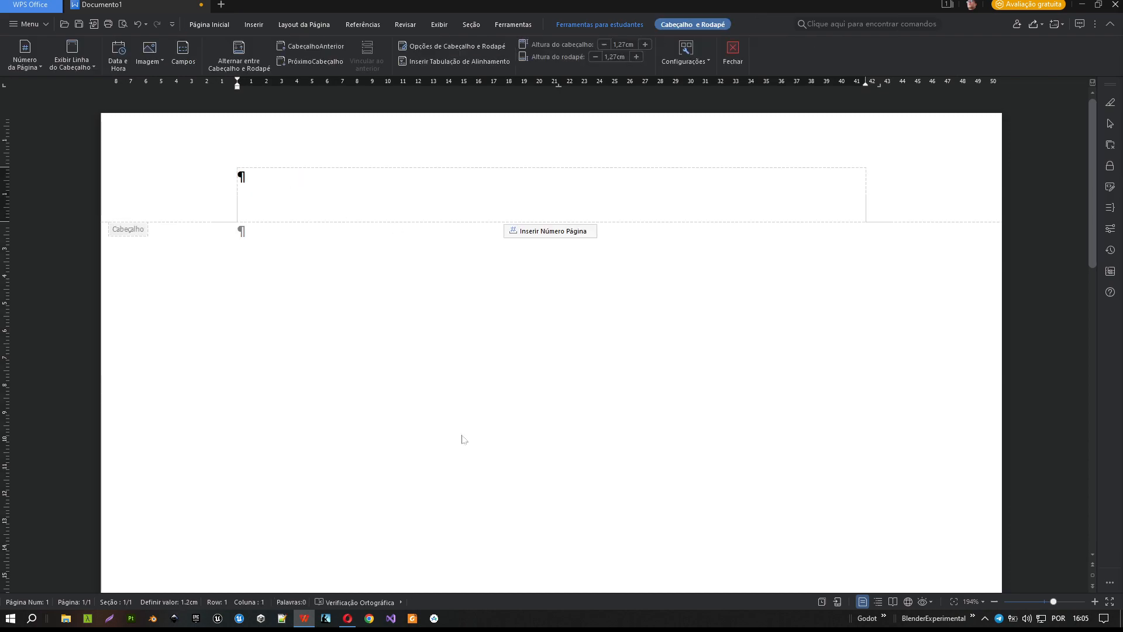
Delete the footer text "IF Sertão" and return to editing the document body at the start of the page.
scroll(464, 437, down, 12)
click(448, 474)
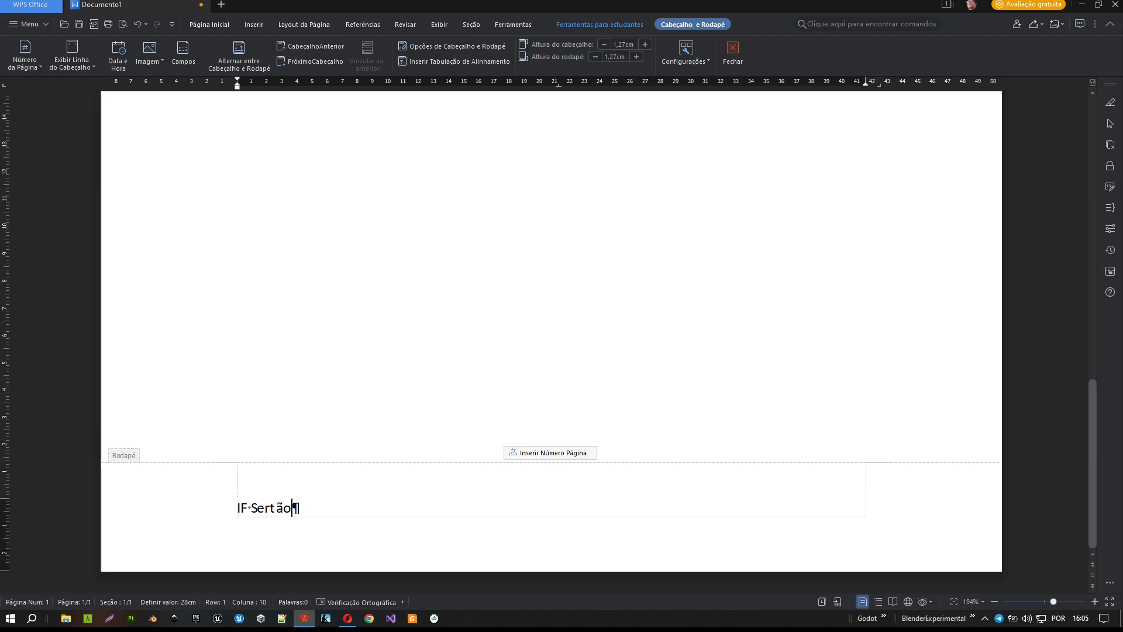
key(BackSpace)
key(BackSpace)
key(BackSpace)
key(BackSpace)
key(BackSpace)
key(BackSpace)
key(BackSpace)
key(BackSpace)
key(BackSpace)
double_click(496, 310)
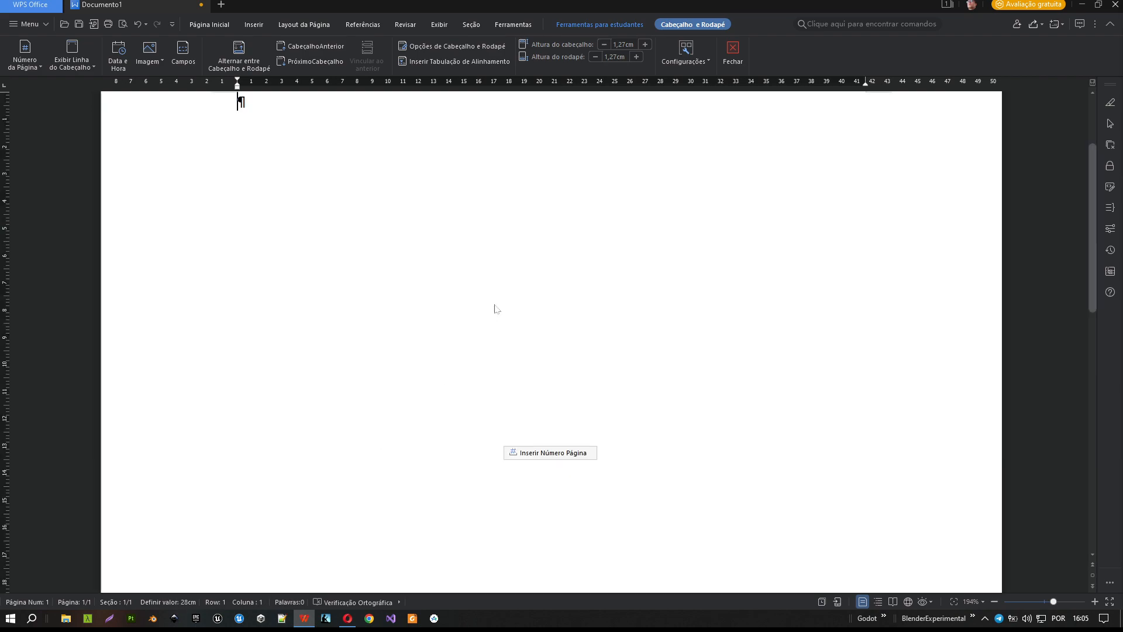
scroll(497, 310, up, 3)
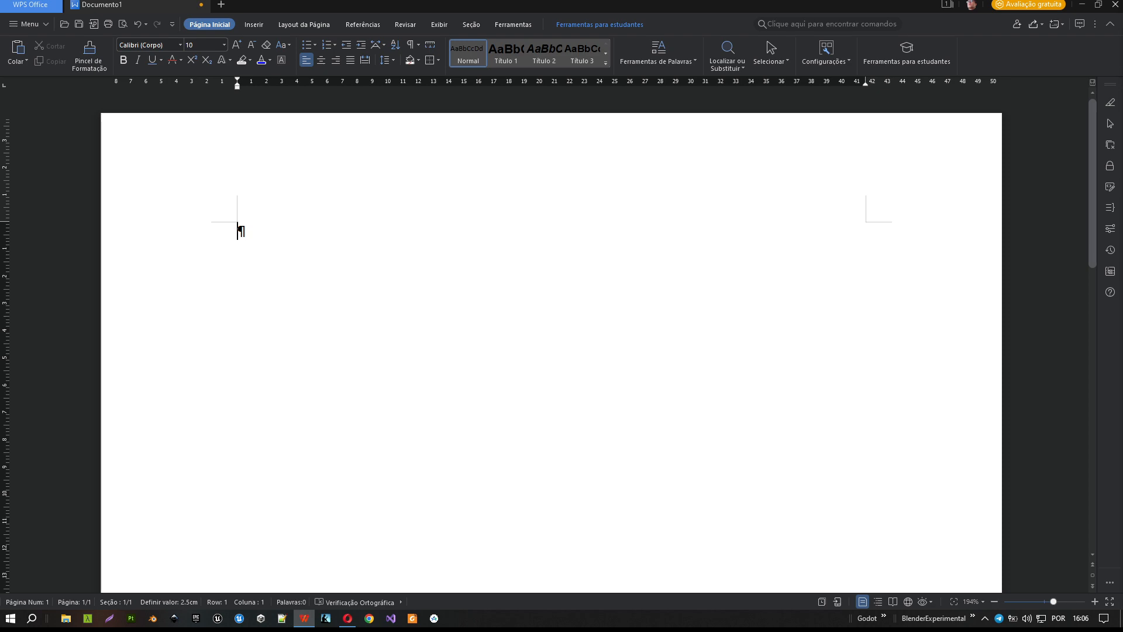
Switch to the browser and preview two Scribd "Modelo Artigo Cientifico" two-column templates from the related images.
click(346, 622)
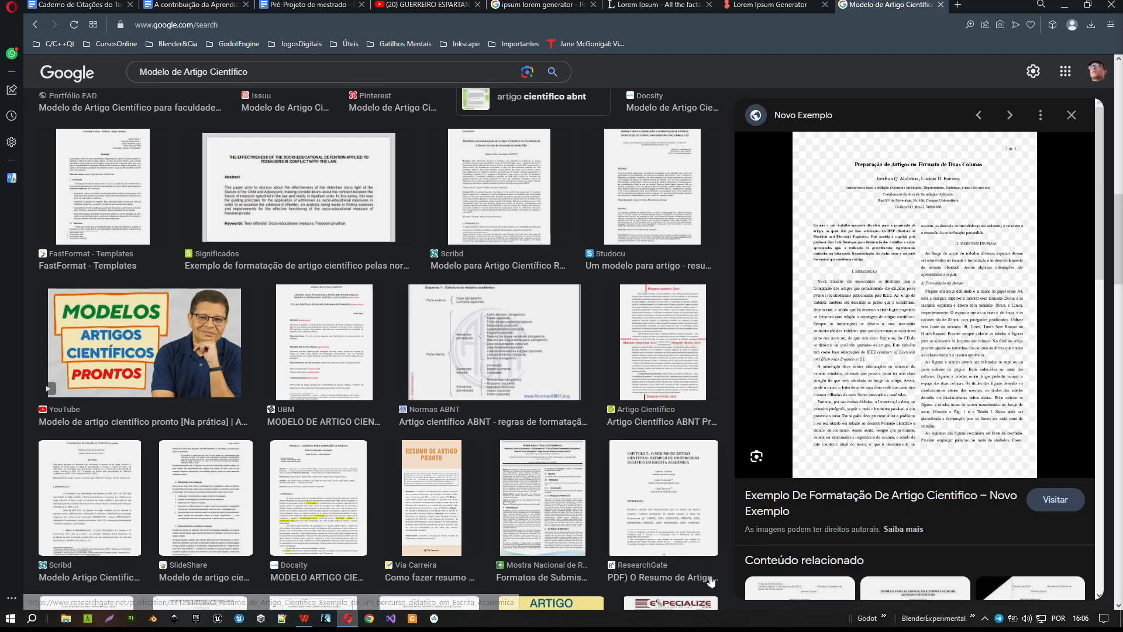
scroll(819, 469, down, 7)
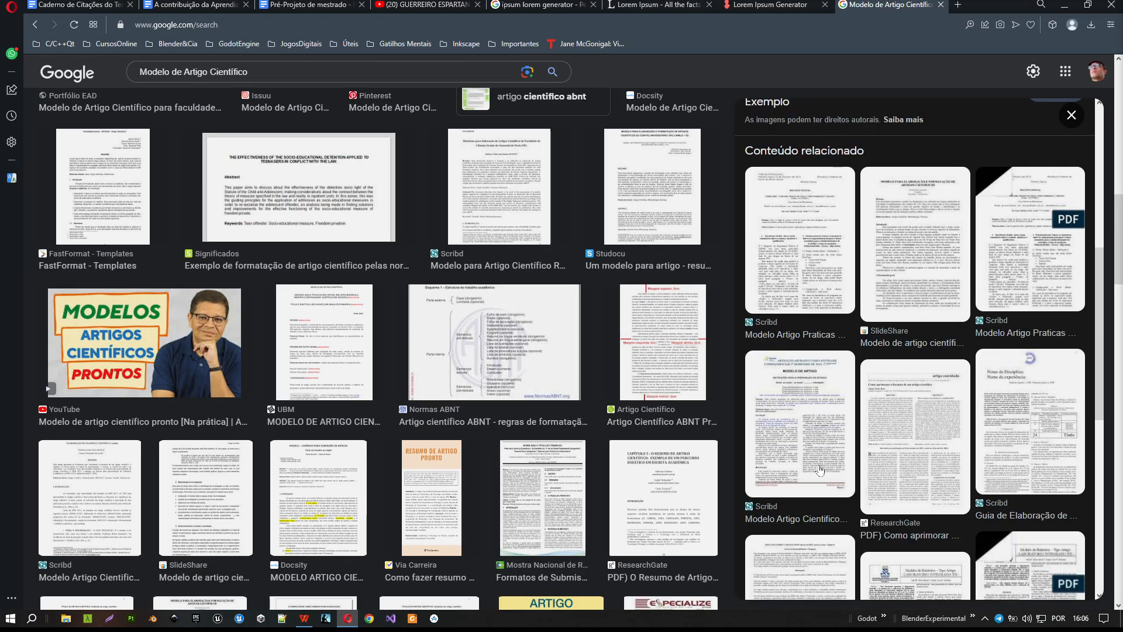
click(818, 470)
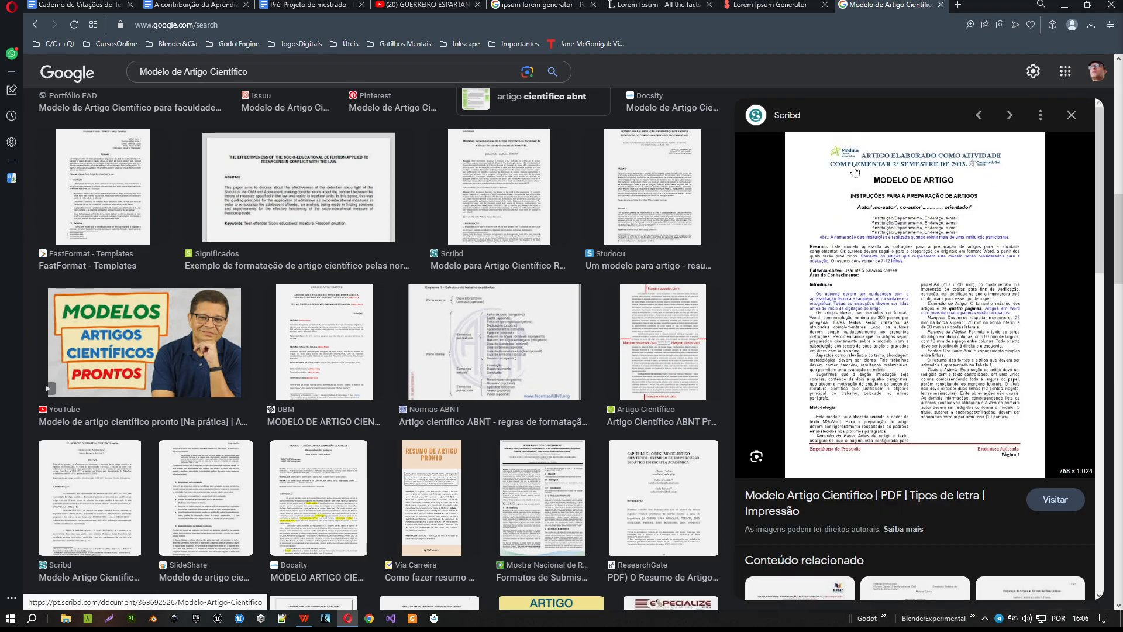
scroll(874, 204, down, 6)
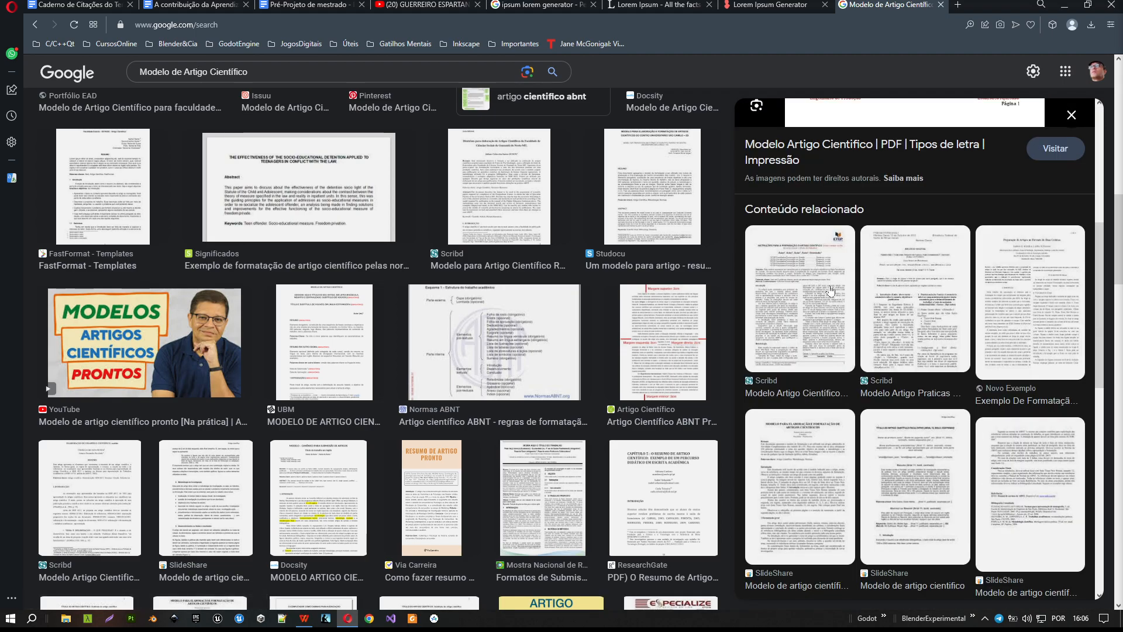
click(830, 291)
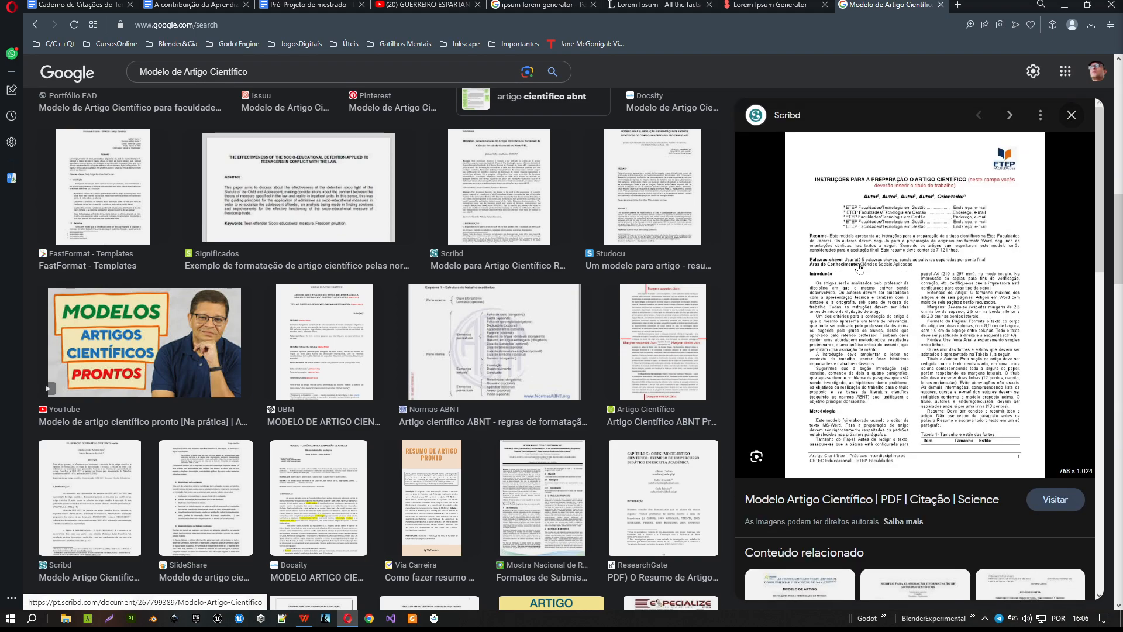
scroll(850, 346, down, 5)
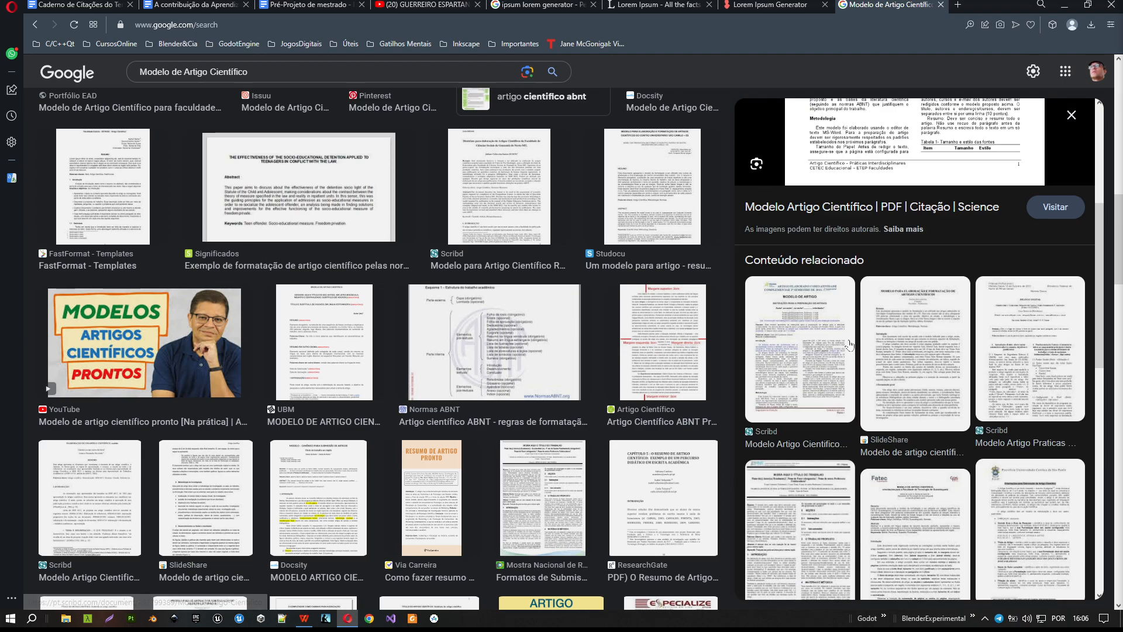
scroll(850, 346, up, 3)
Return to WPS Writer and enter the title line "INSTITUTO FEDERAL DE EDUCAÇÃO, CIÊNCIA E TECNOLOGIA DO SERTÃO PERNAMBUCANO".
click(1060, 5)
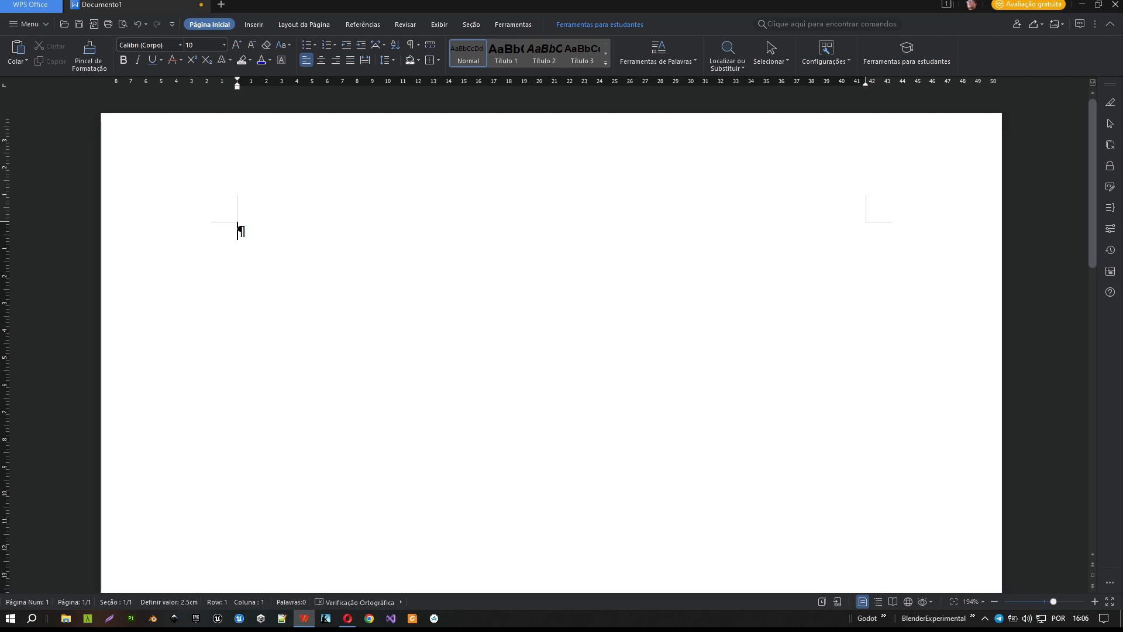
text(INSTITUTO FED)
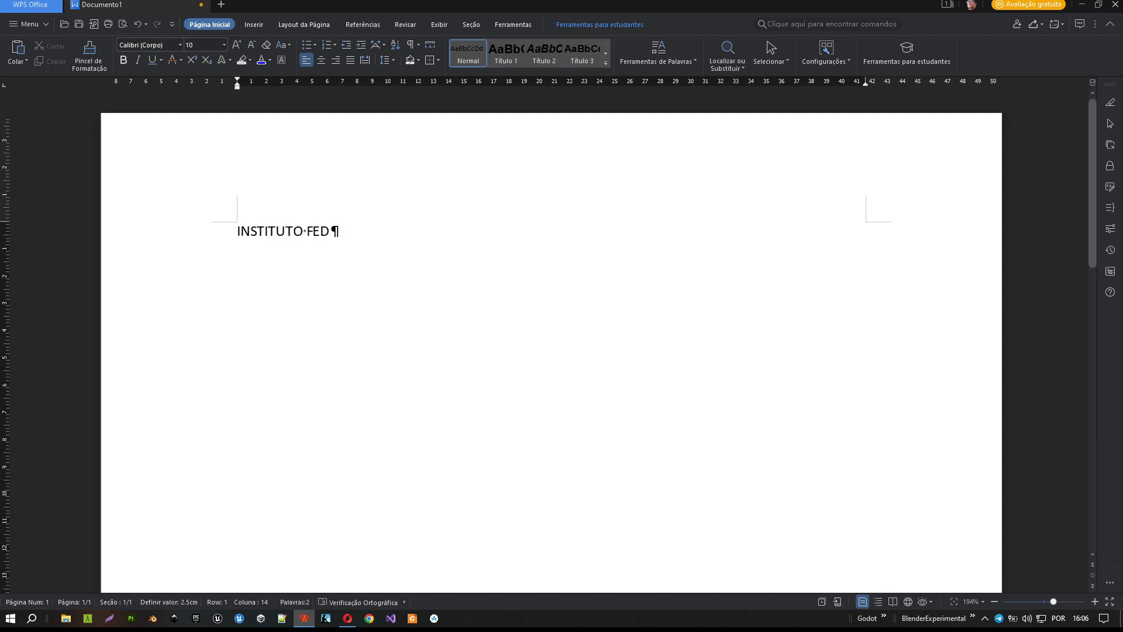
text(ERAL DE EDUCA)
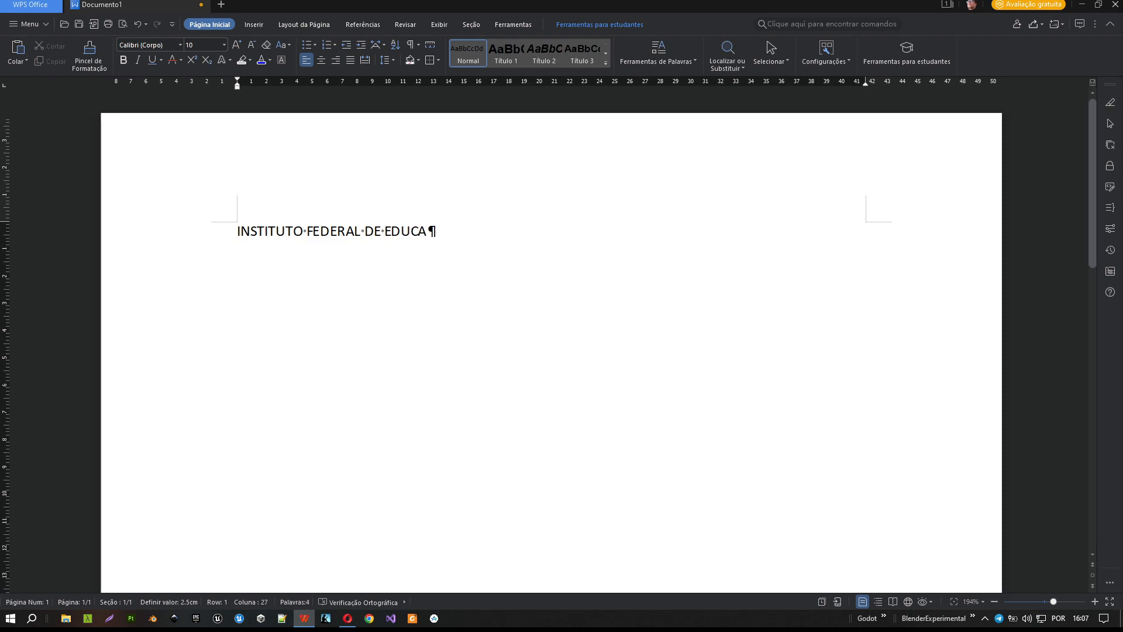
text(ÇÃO, CIÊNCIA E TECNOLOGIA DO SERTÃO PERNAMBUCANO)
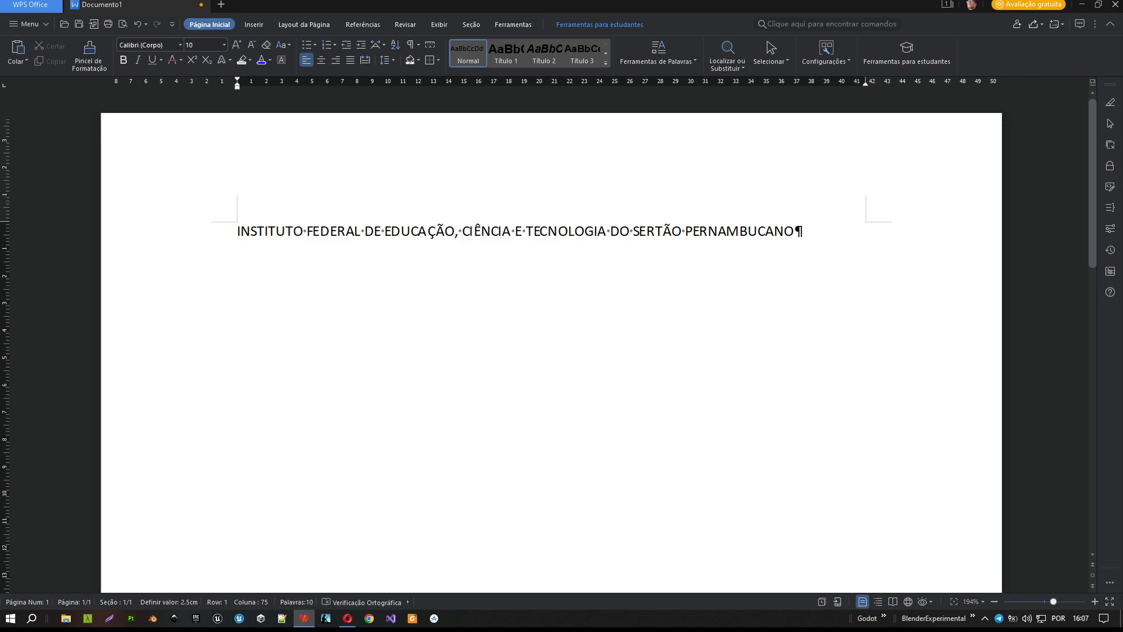
Add the second line "CAMPUS PETROLINA ZONA RURAL" followed by two empty paragraphs.
key(Return)
text(c)
key(BackSpace)
text(CUM)
key(BackSpace)
key(BackSpace)
text(AMPUS)
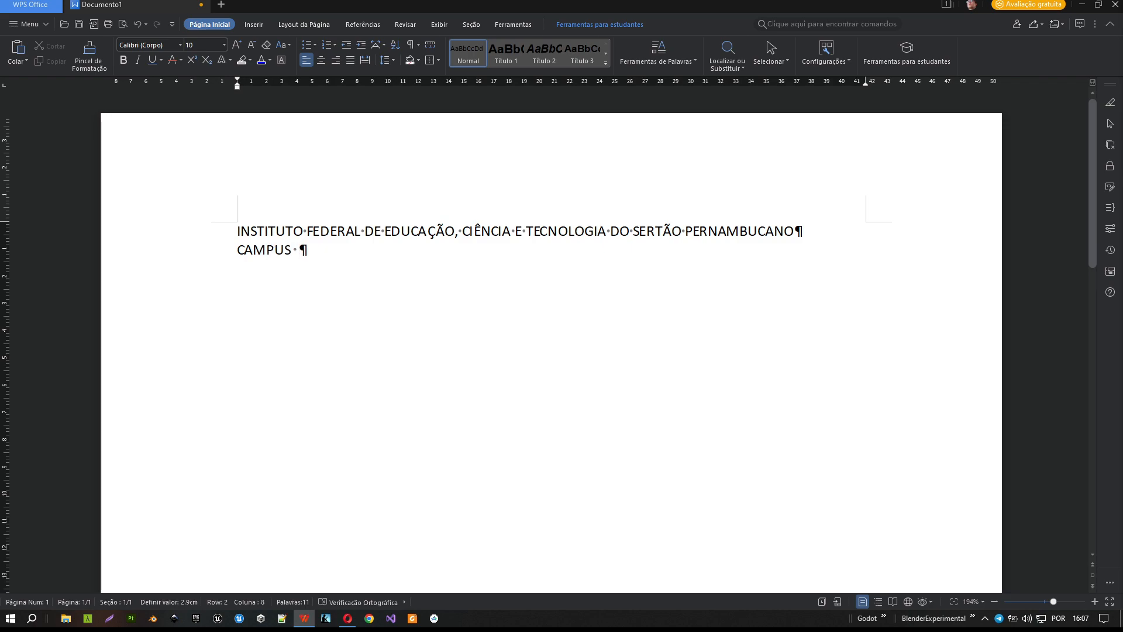
text( PETROLINA ZONA RURAL)
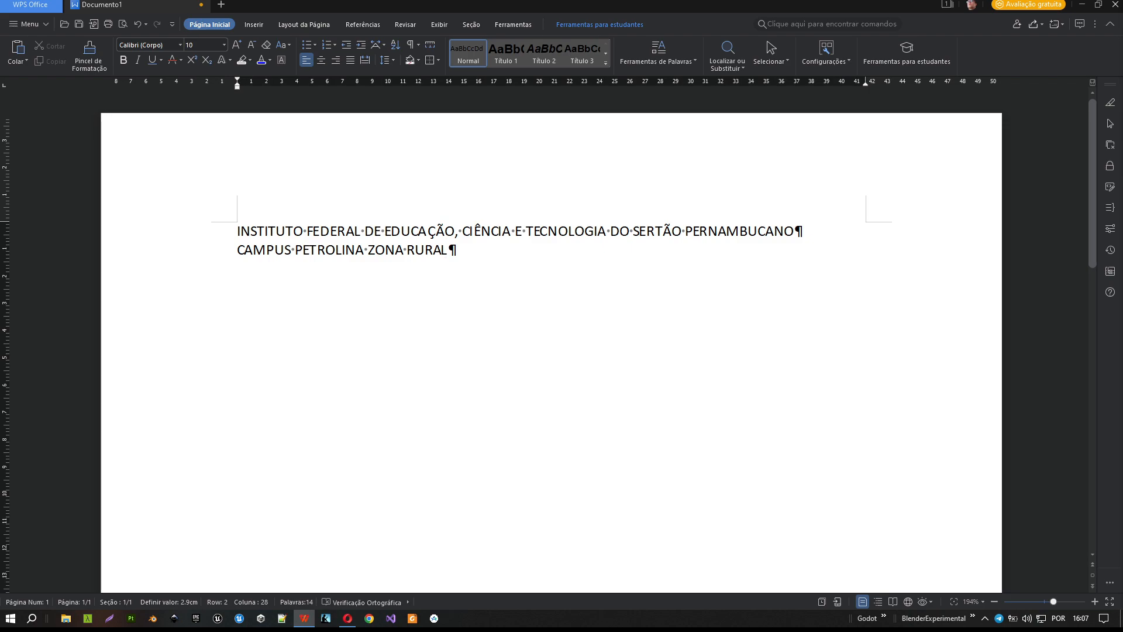
key(Return)
key(Return)
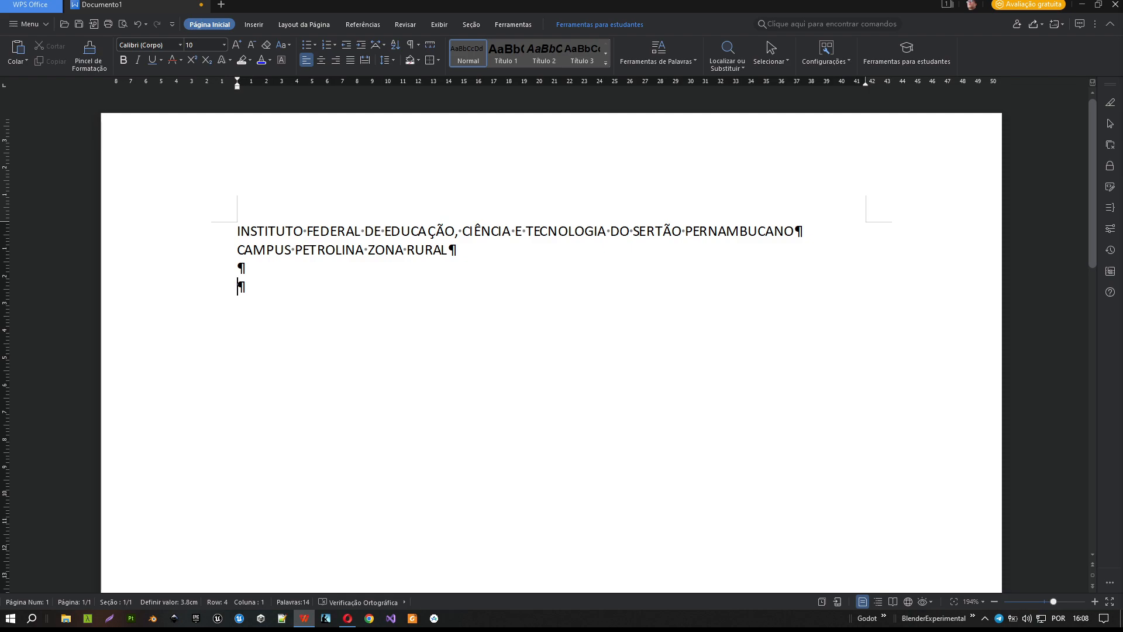
Try centring the institute and campus lines one at a time, and set both back to left alignment.
click(701, 231)
click(428, 231)
click(321, 60)
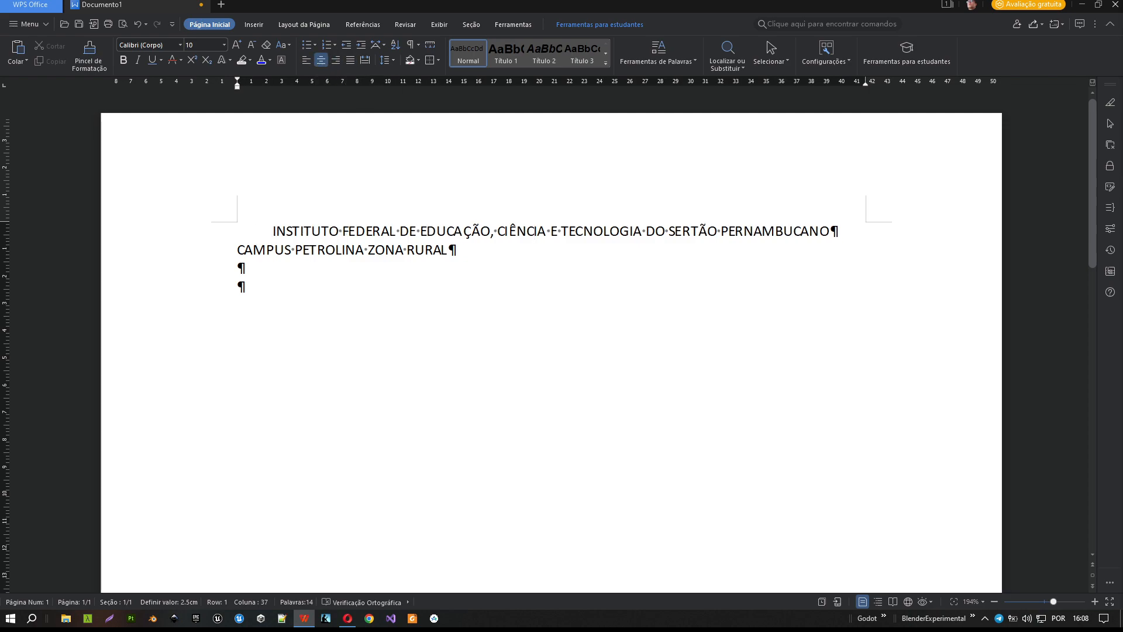
drag(273, 231, 830, 231)
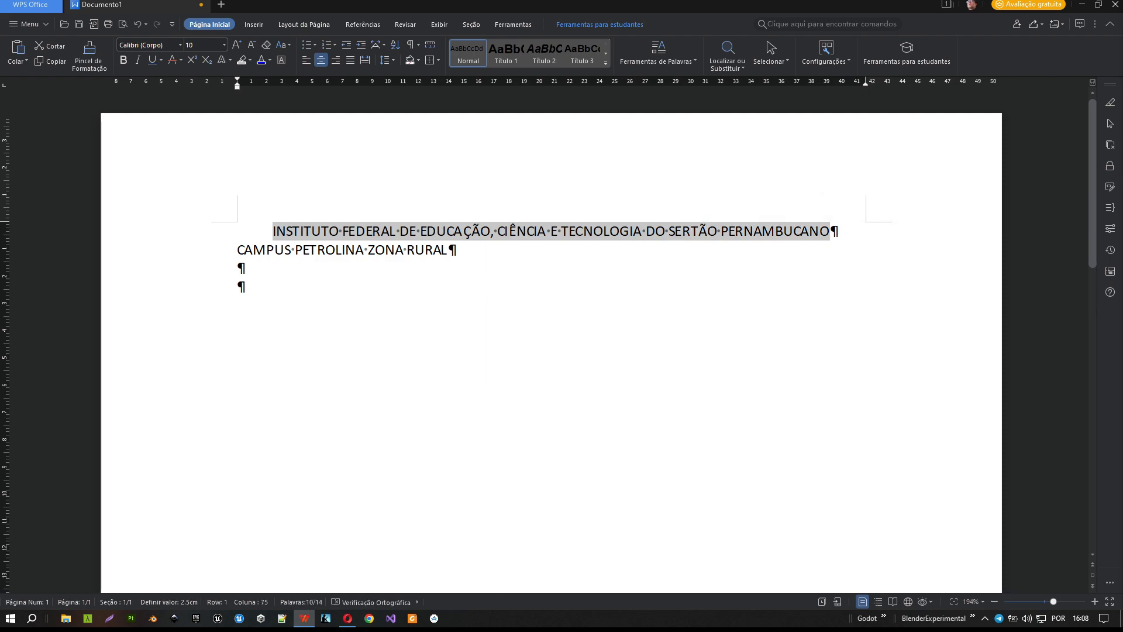
click(326, 249)
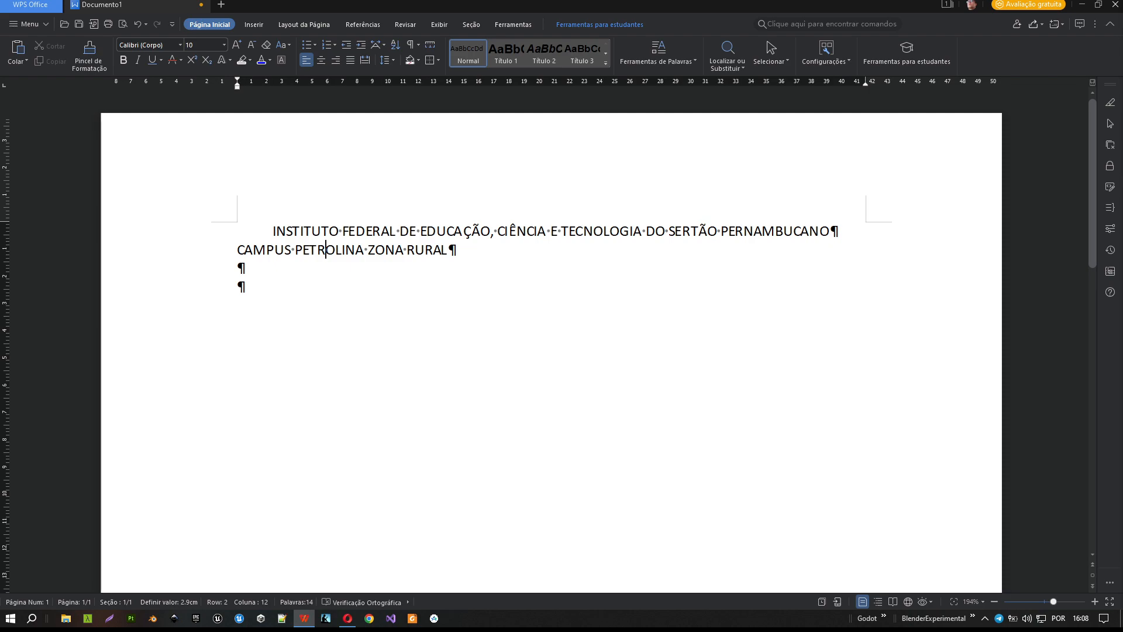
click(427, 232)
click(336, 250)
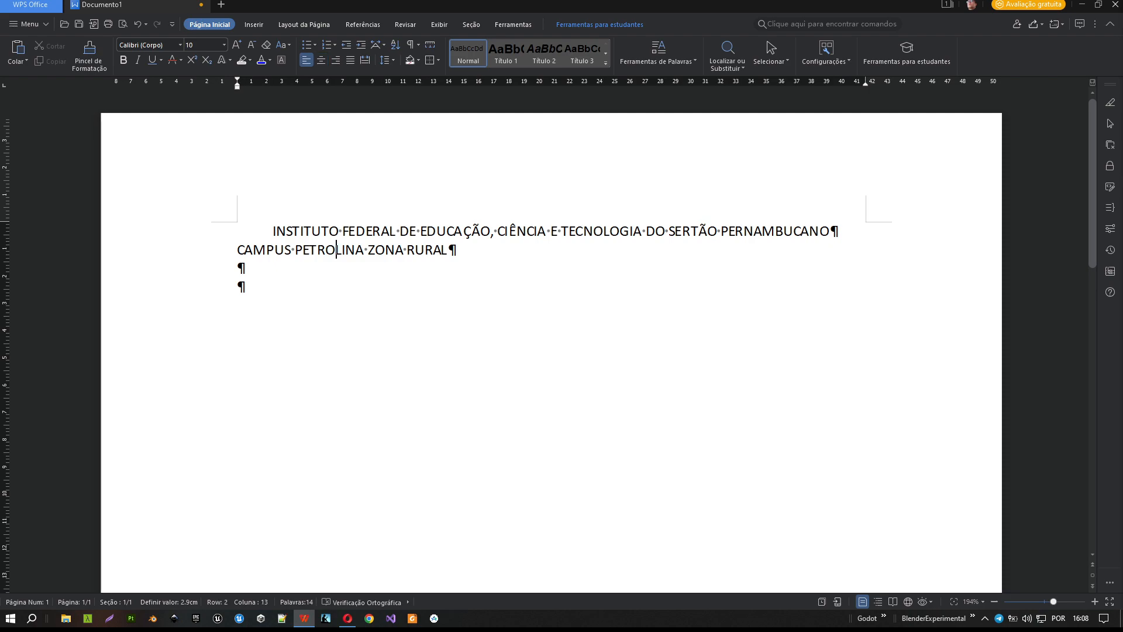
click(321, 60)
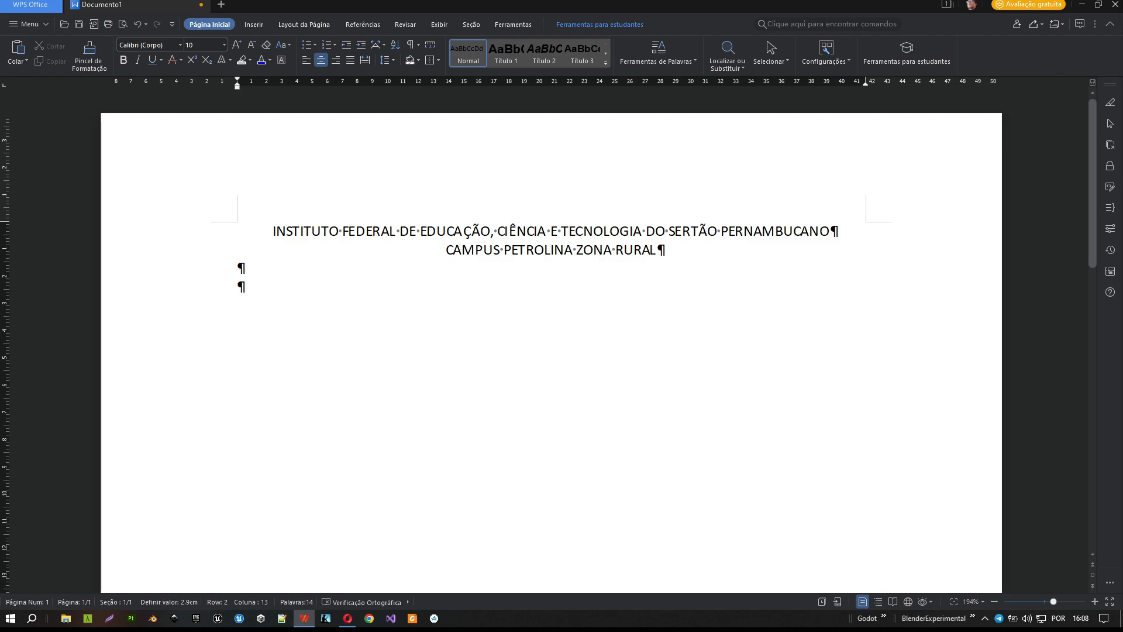
click(306, 60)
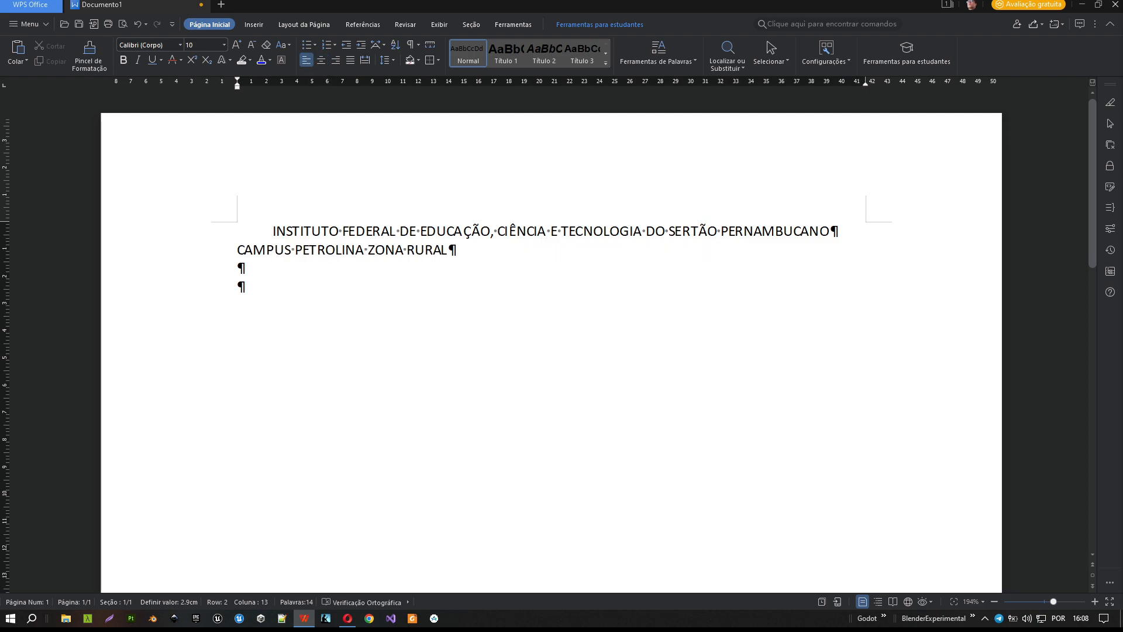
click(307, 60)
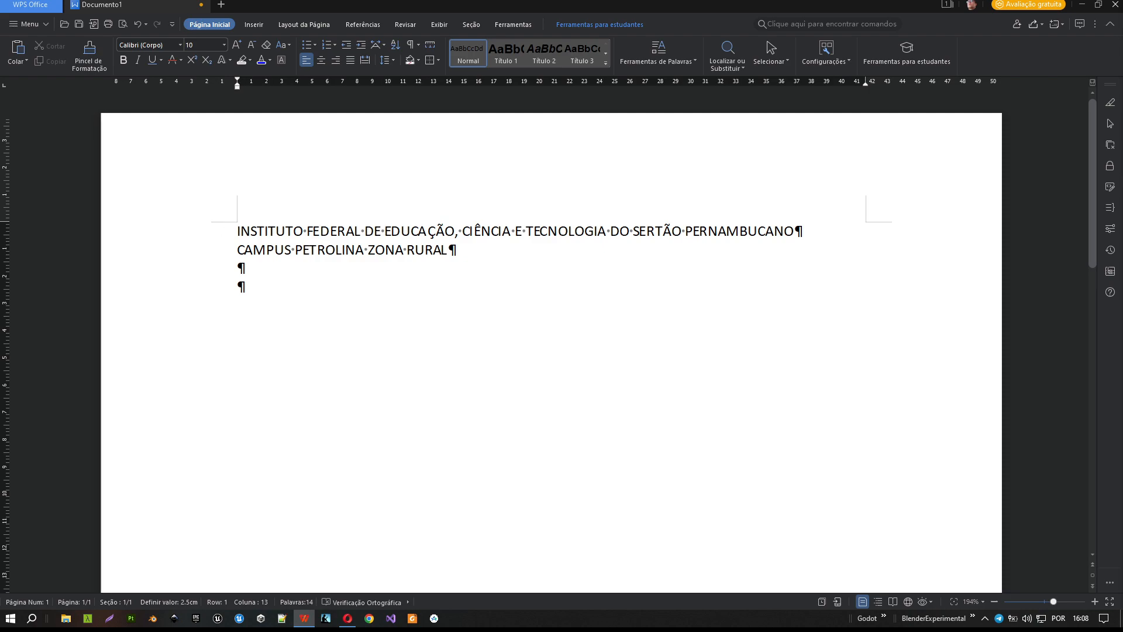
Select the institute and campus lines together, centre them and make them bold.
click(207, 239)
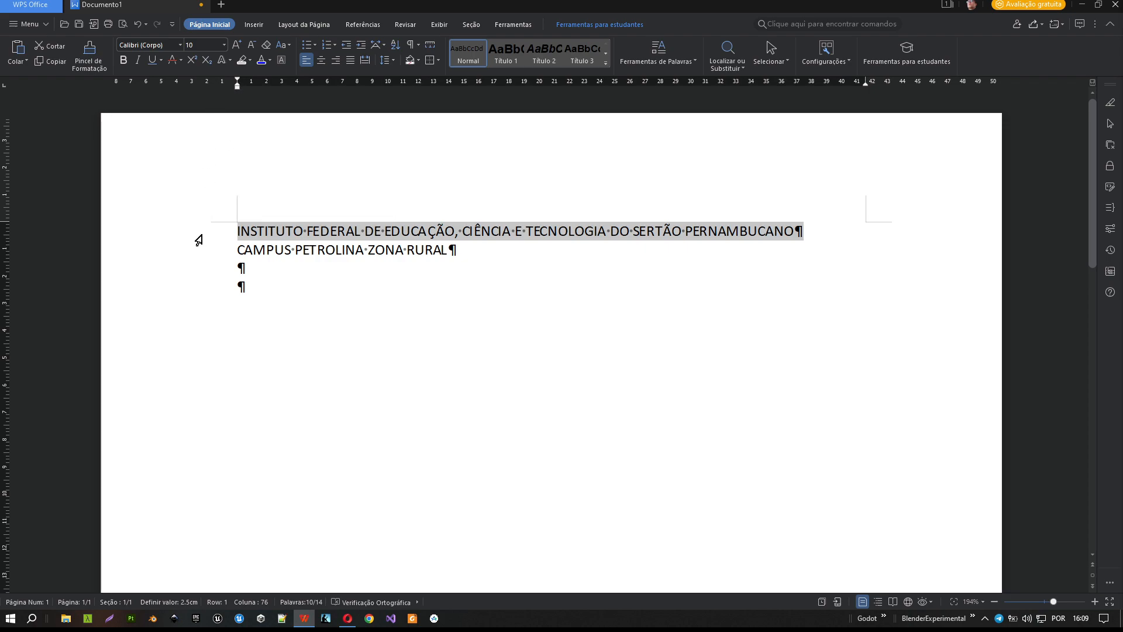
drag(198, 240, 200, 251)
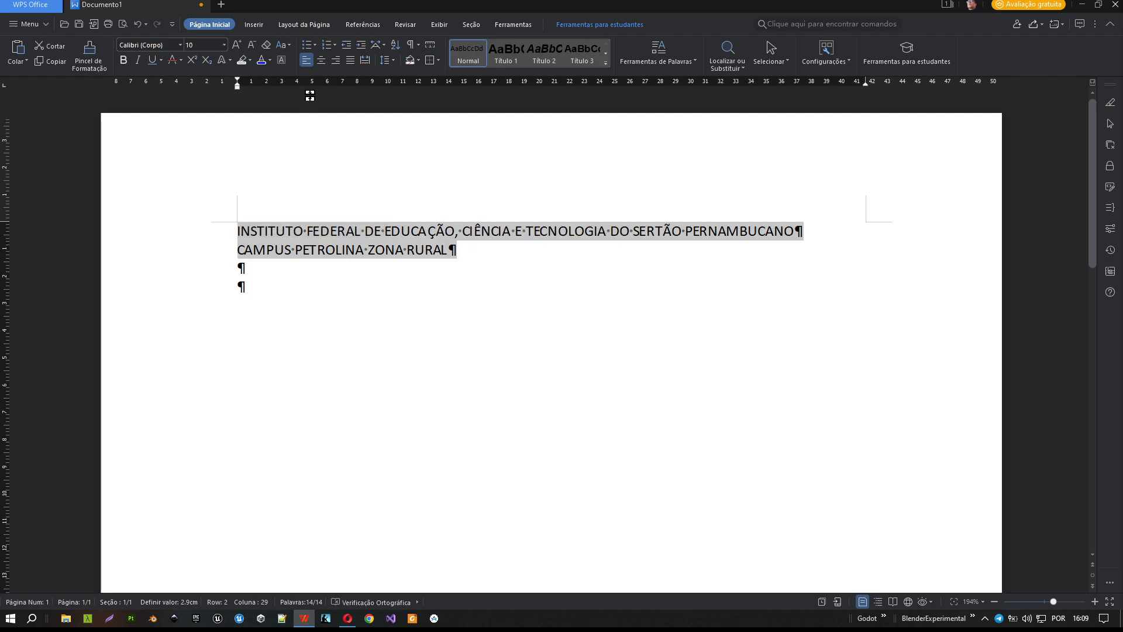
click(322, 60)
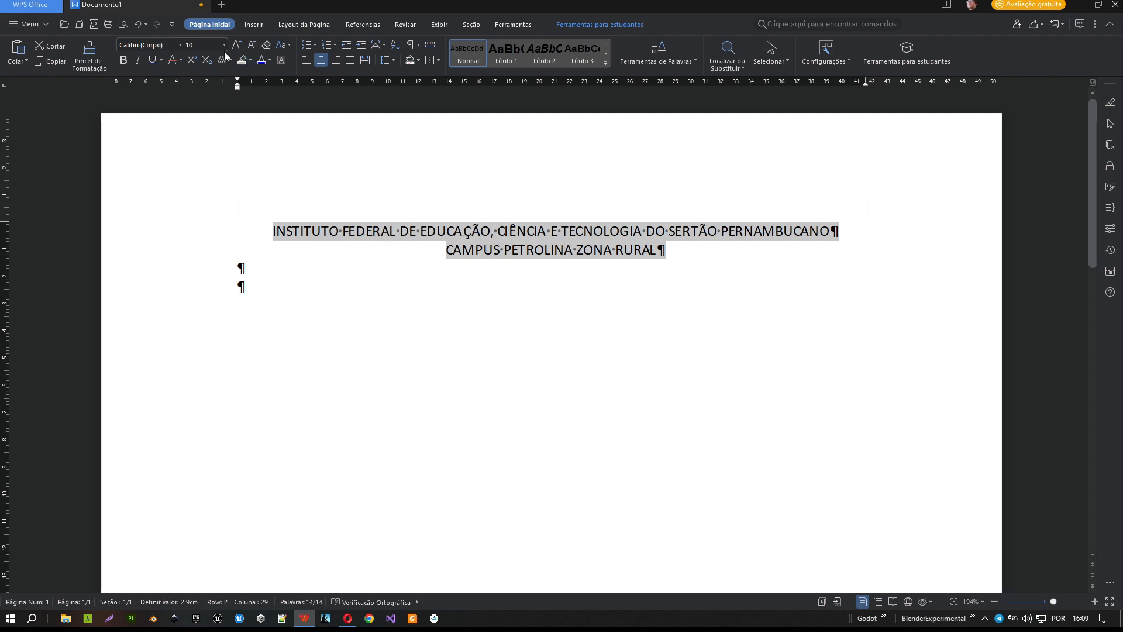
click(125, 60)
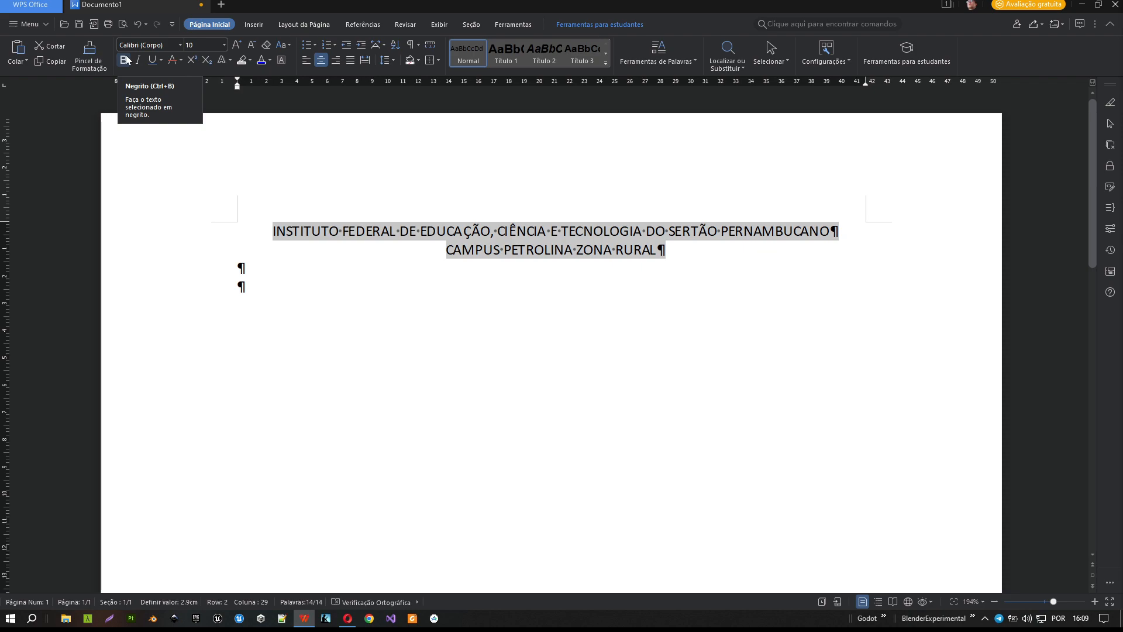
click(125, 61)
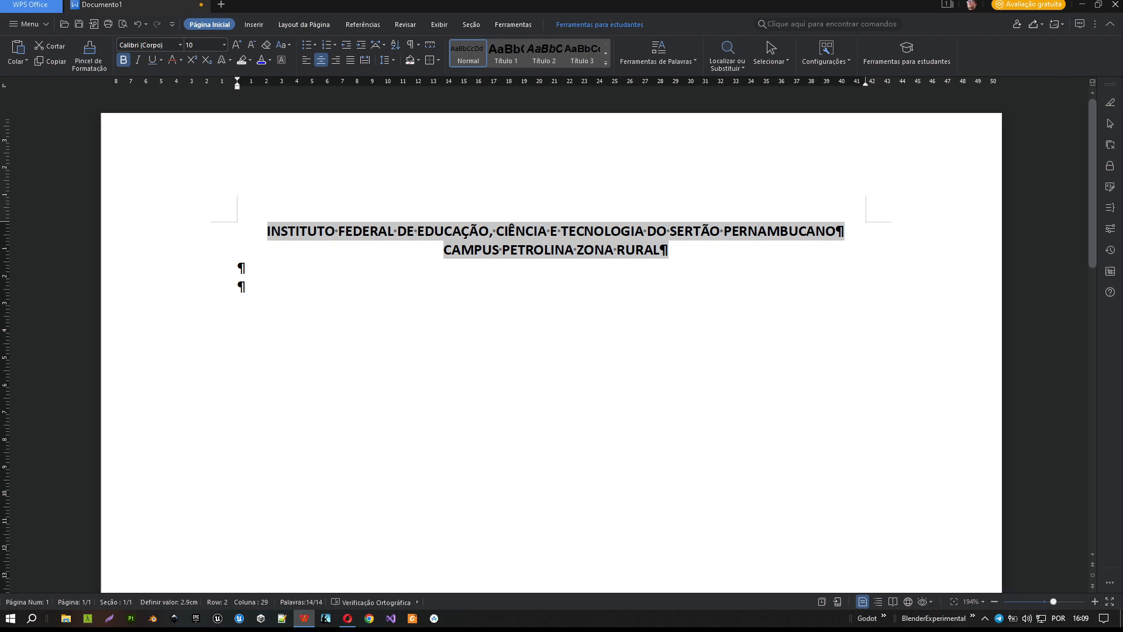
Enter the test text "FFFFFFF" on a new line directly below the campus line and "FFFFF" in the empty paragraph under it.
click(504, 256)
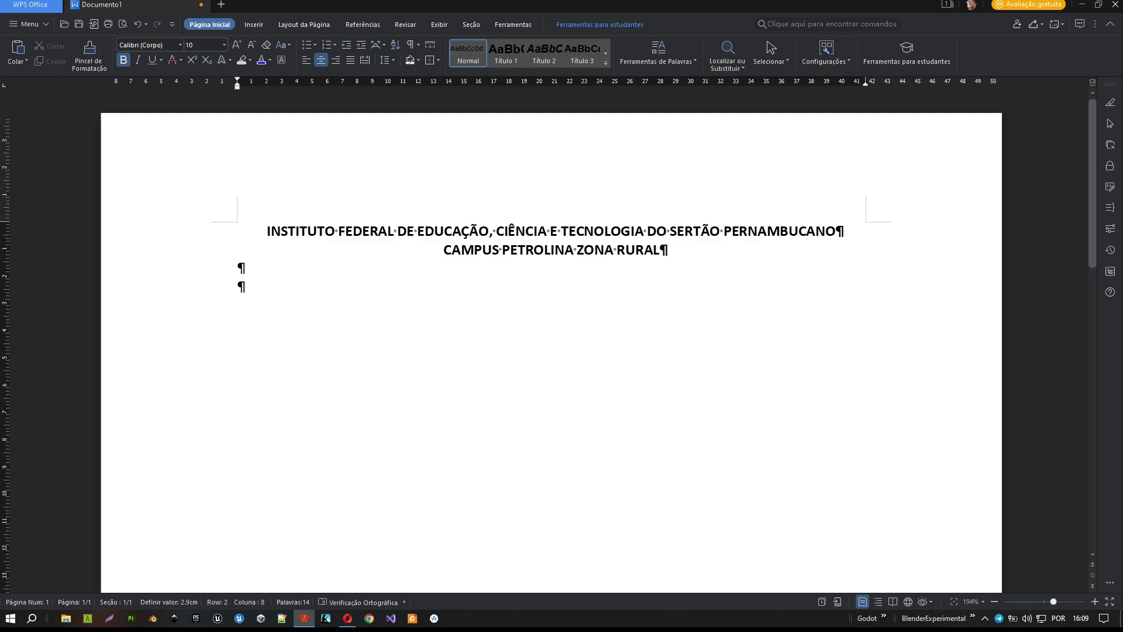
key(End)
key(Return)
click(123, 60)
text(FFFFFFF)
click(238, 286)
text(FFFFF)
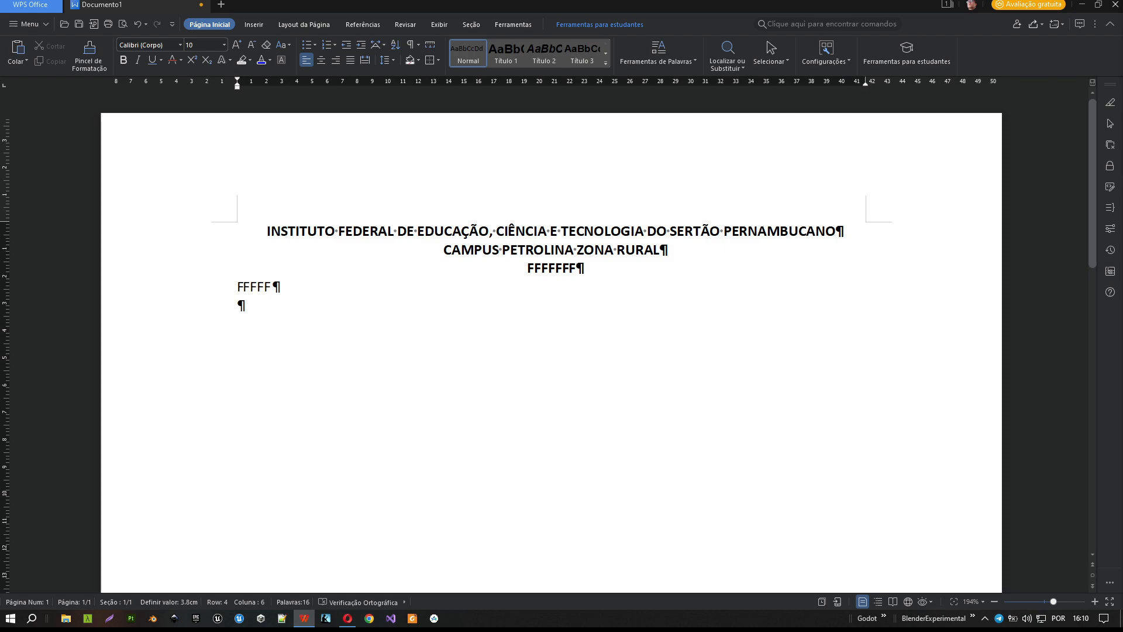
Delete the "FFFFFFF" line and the "FFFFF" text below the heading.
drag(577, 269, 528, 269)
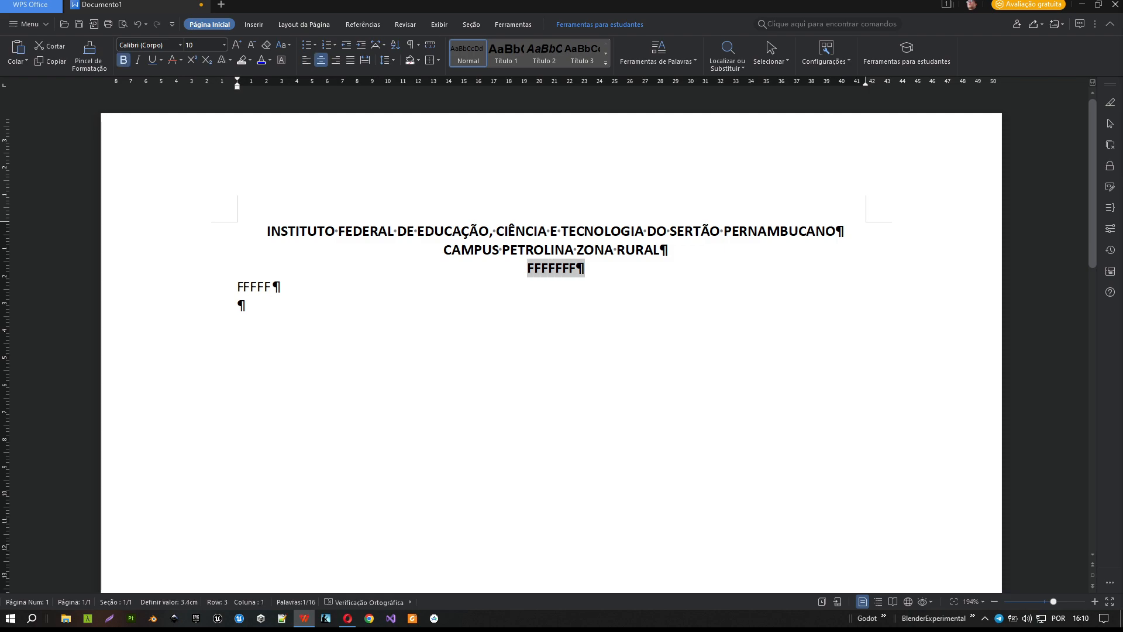
key(BackSpace)
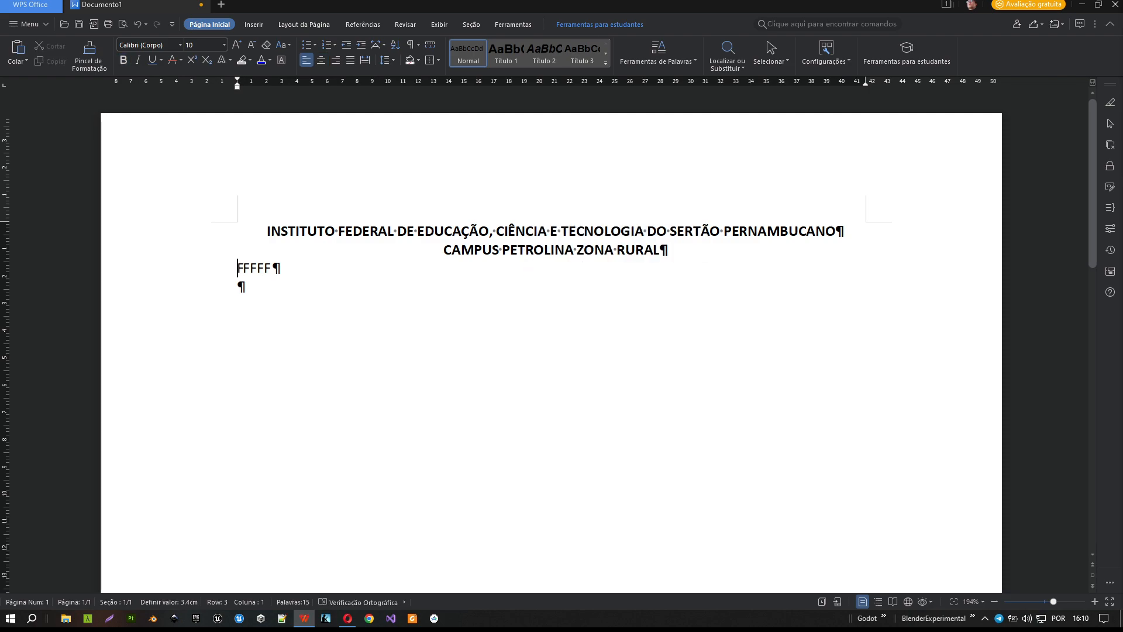
key(Delete)
key(Delete)
key(Delete)
key(Delete)
key(Delete)
double_click(633, 232)
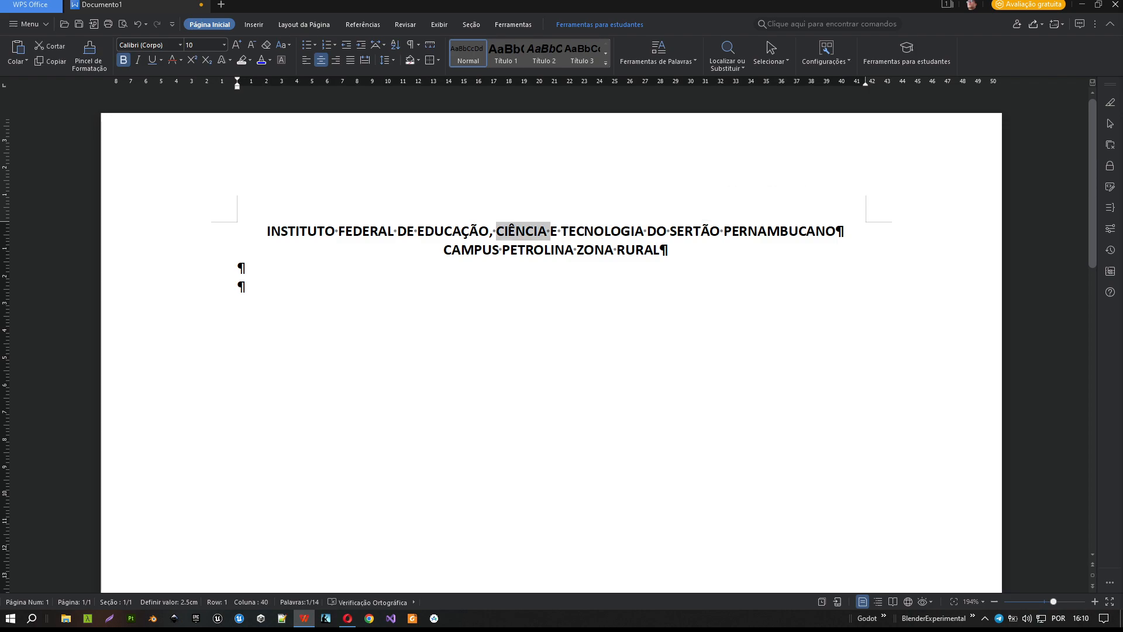
triple_click(523, 232)
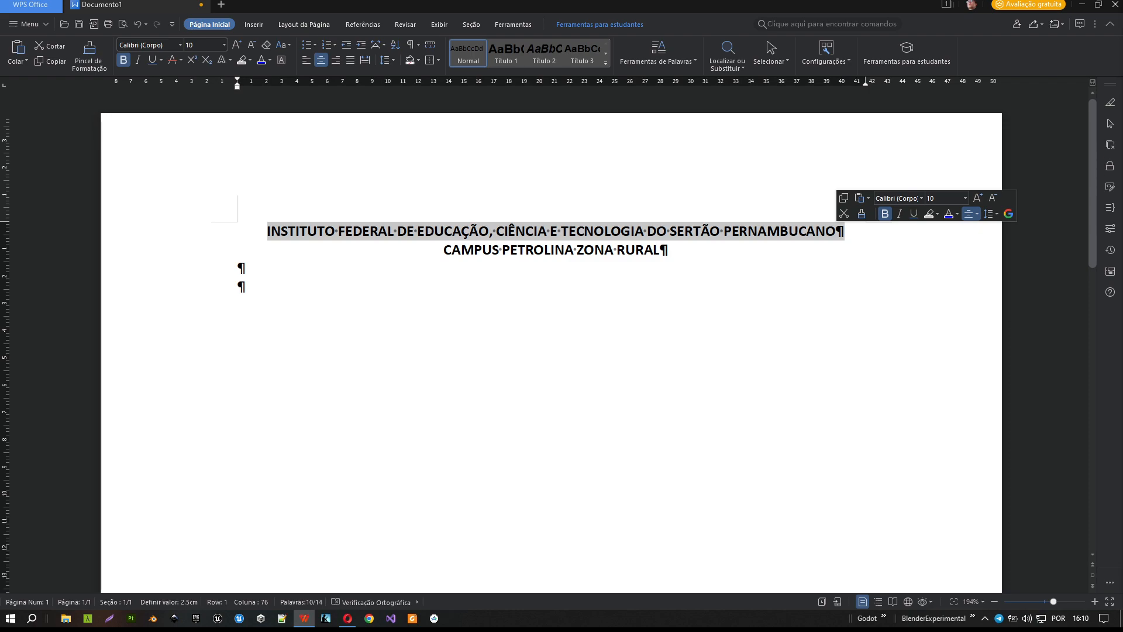
triple_click(551, 249)
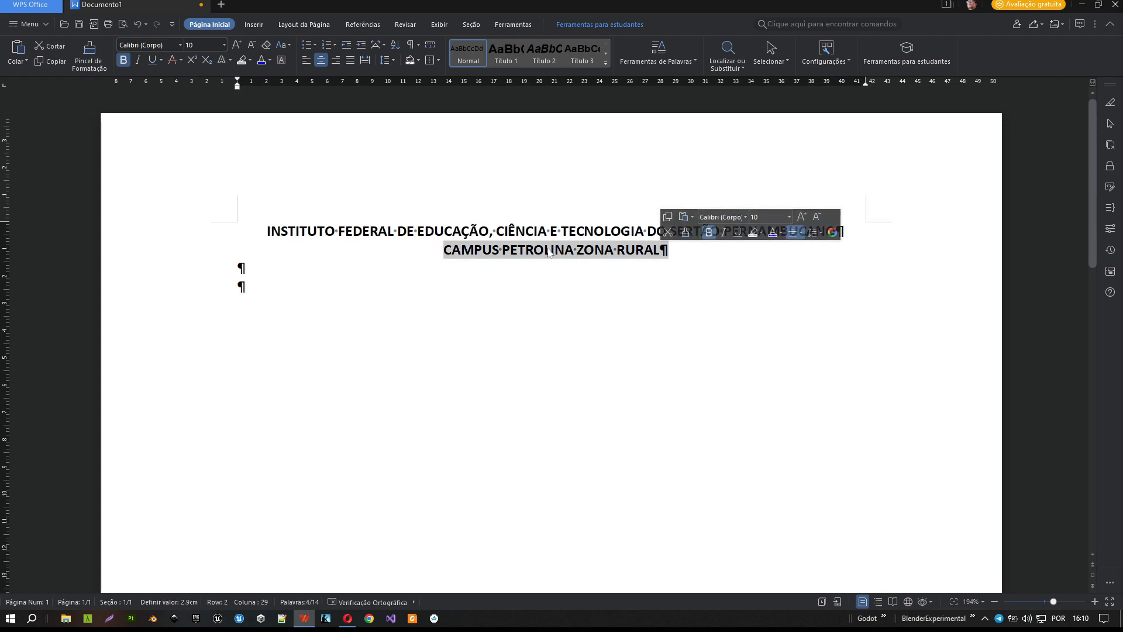
click(241, 268)
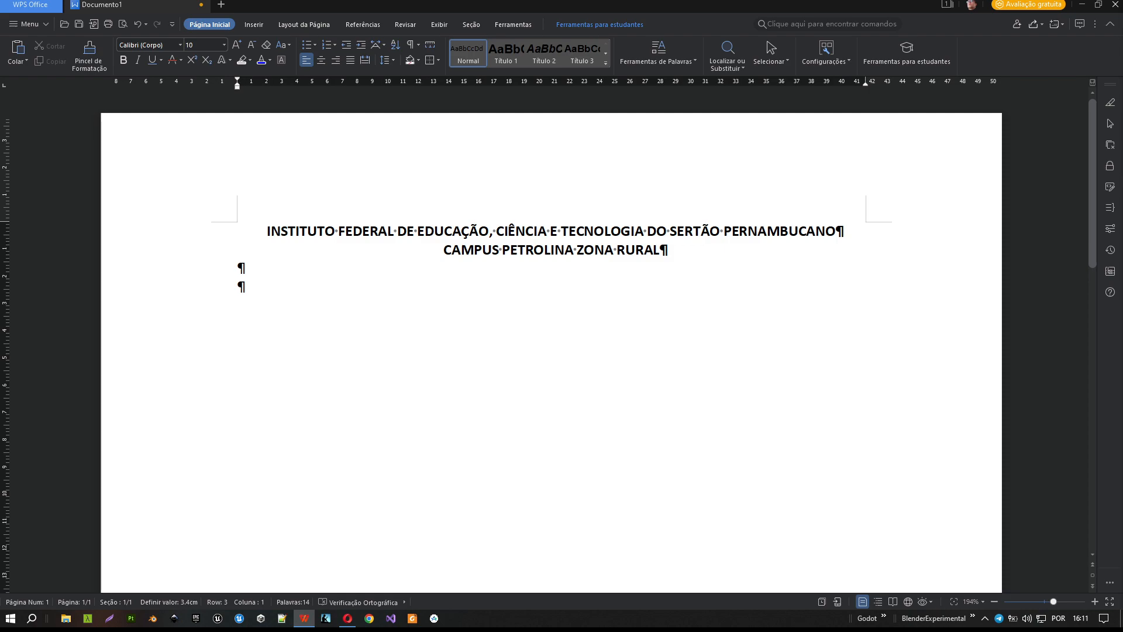
Add a paragraph after the two empty ones and begin the article title with "O".
click(241, 287)
key(Return)
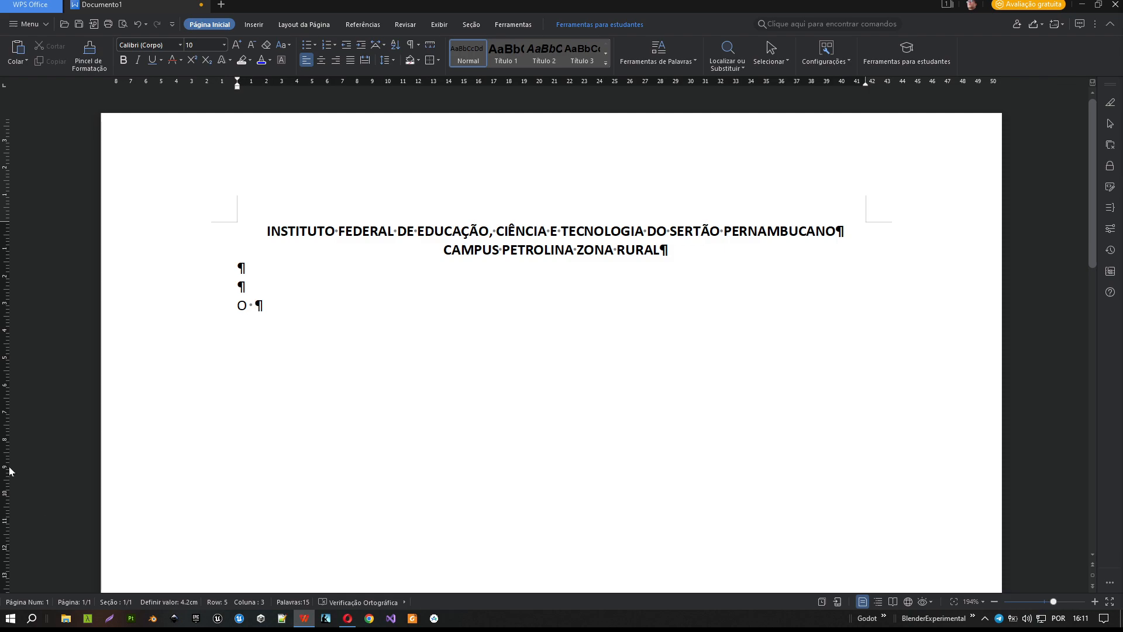
Find and open the Windows on-screen keyboard (Teclado Virtual), view its Shift and accent keys, and put it away.
click(32, 618)
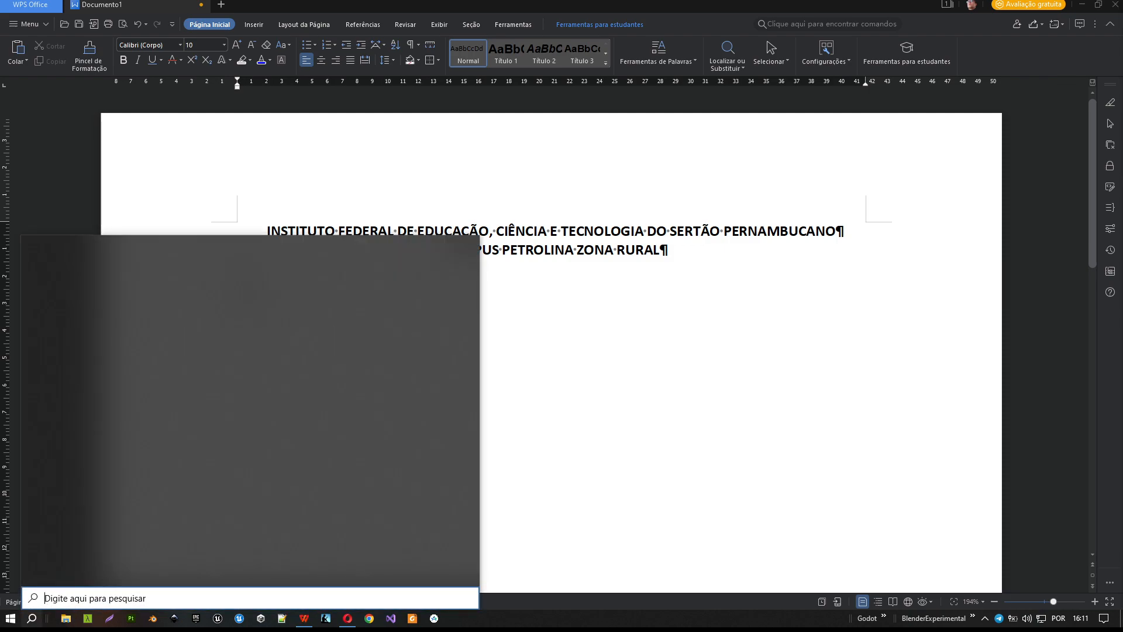
text(virt)
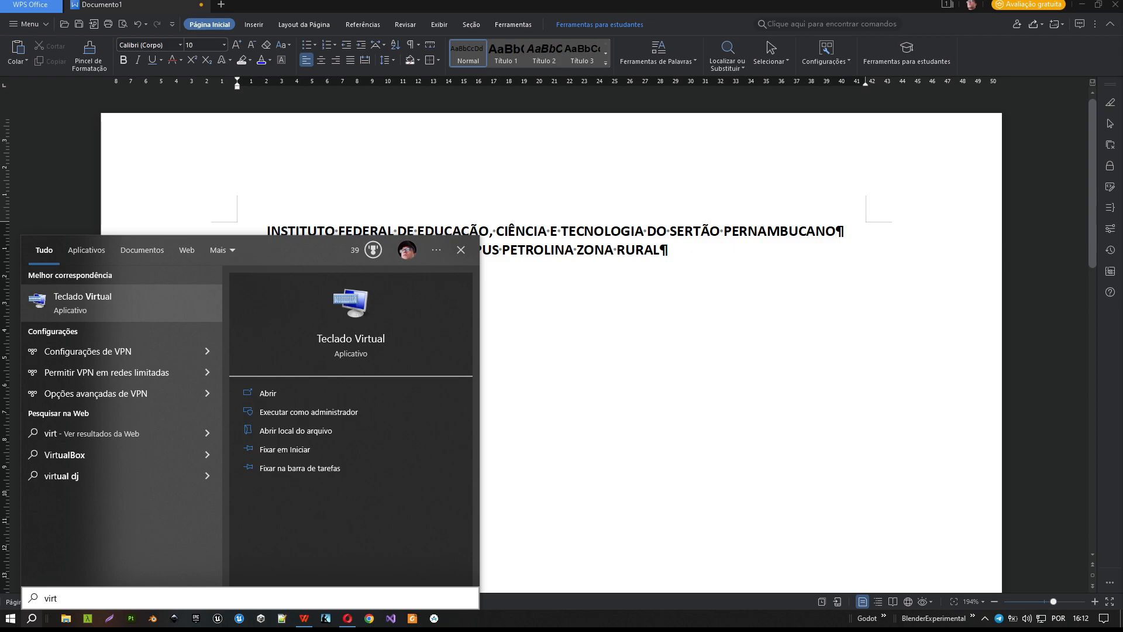
key(Return)
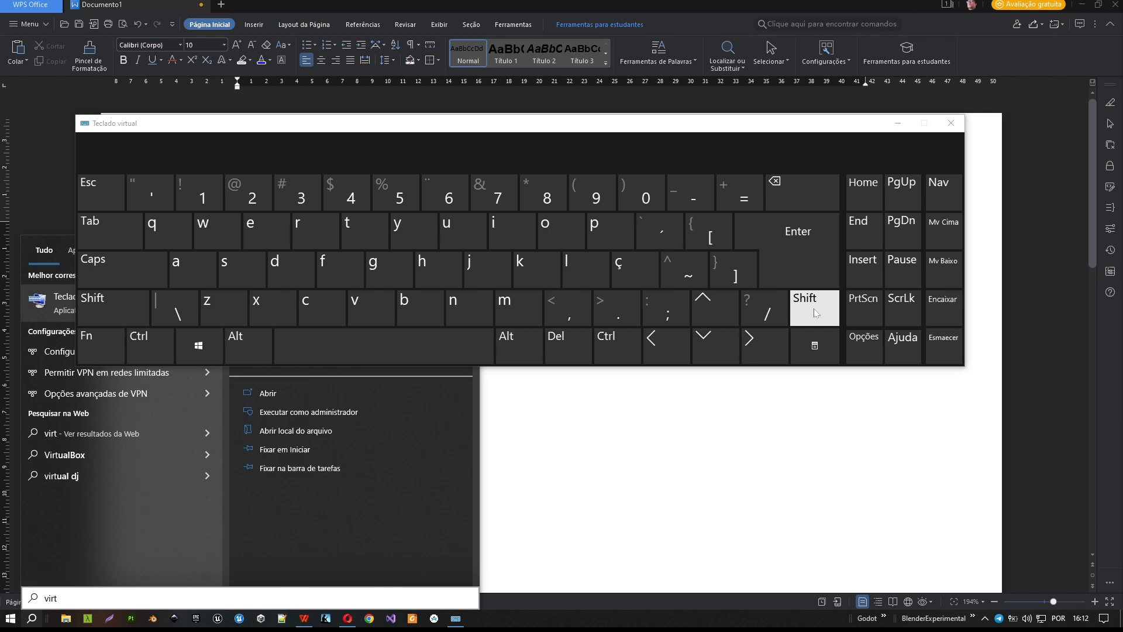
click(951, 123)
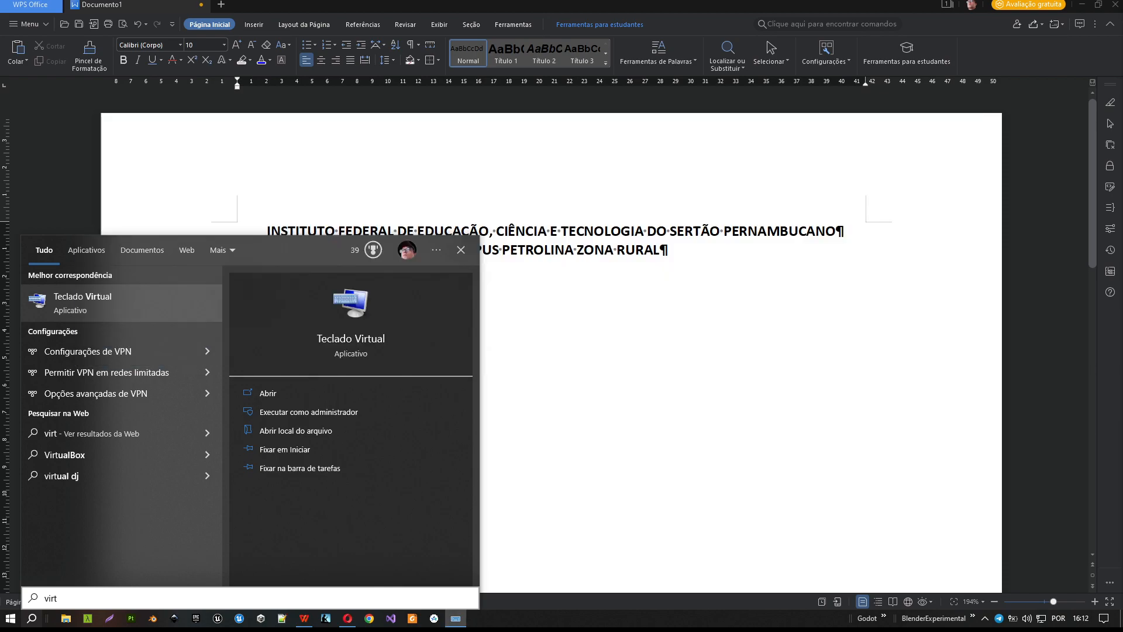
click(332, 310)
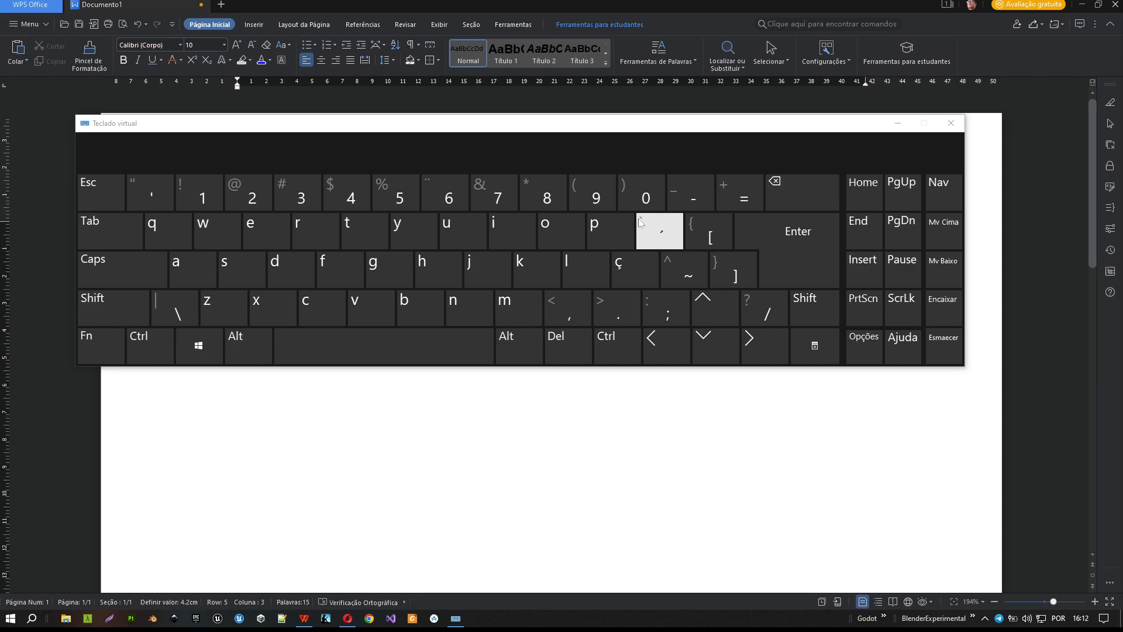
click(904, 130)
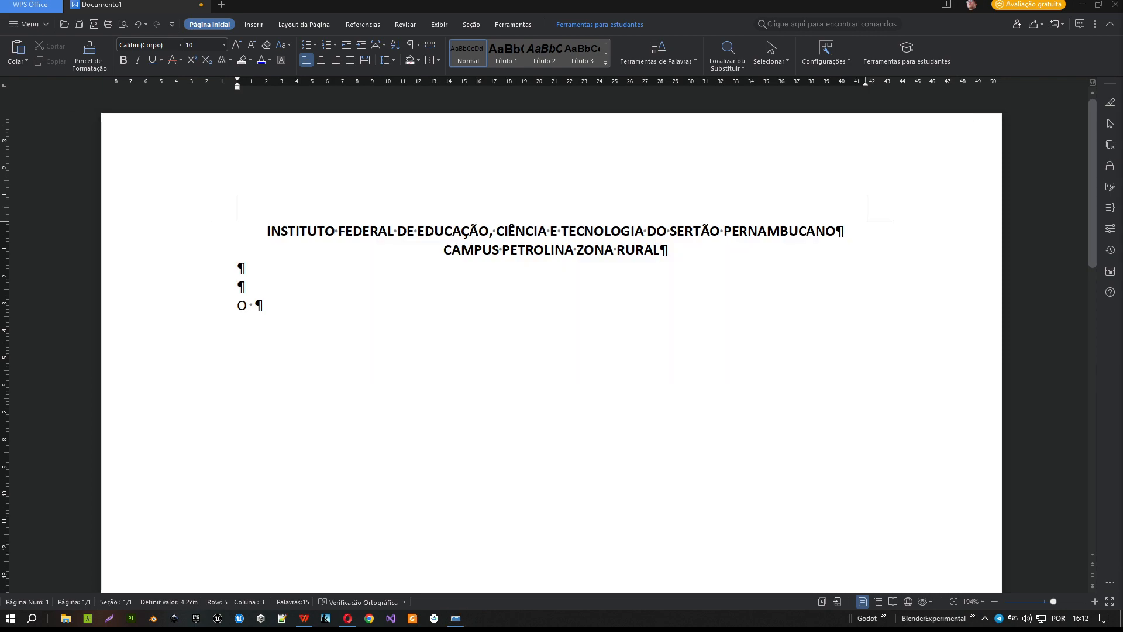
Complete the article title as "O Agronegócio em Tempos de Inteligencia Artificial" and centre it.
click(255, 305)
text(Agr)
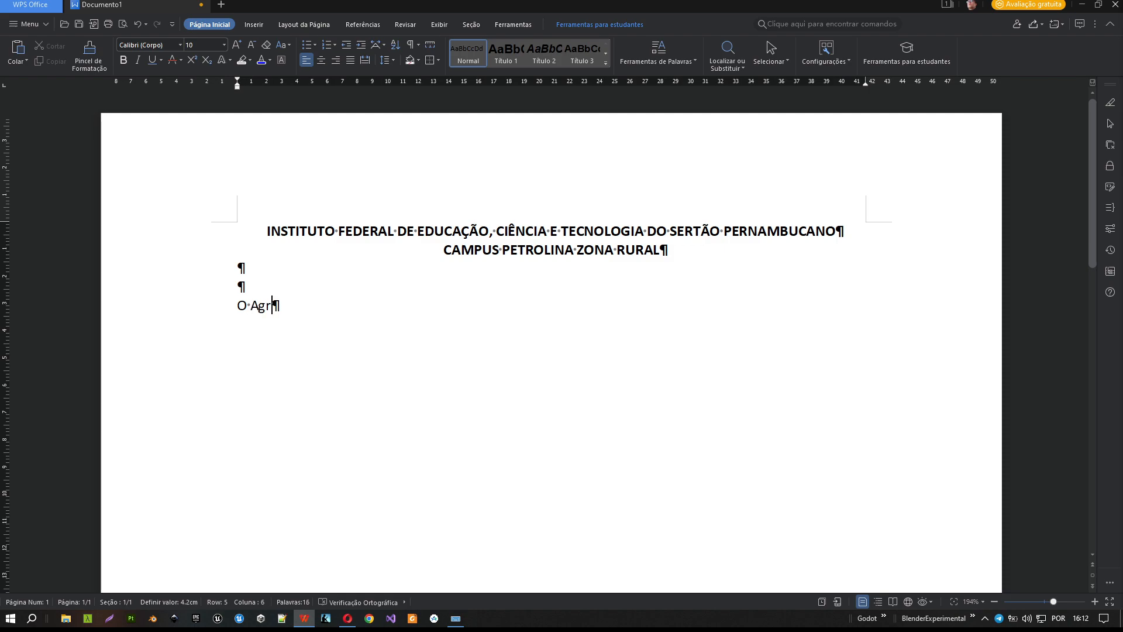
text(onegó)
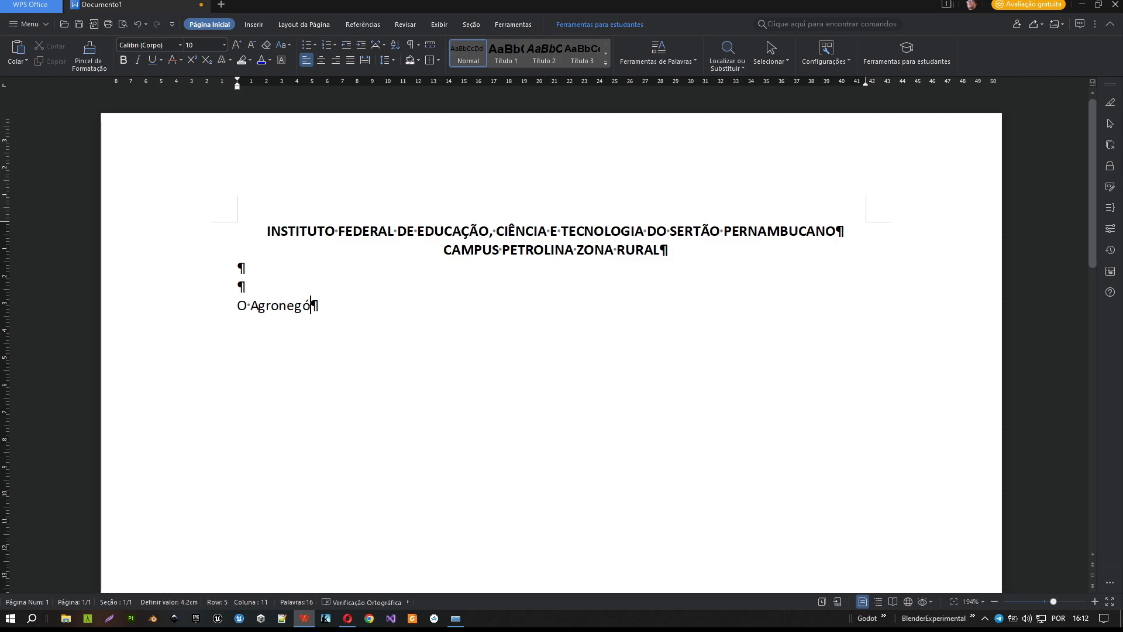
text(cio em Tempos d)
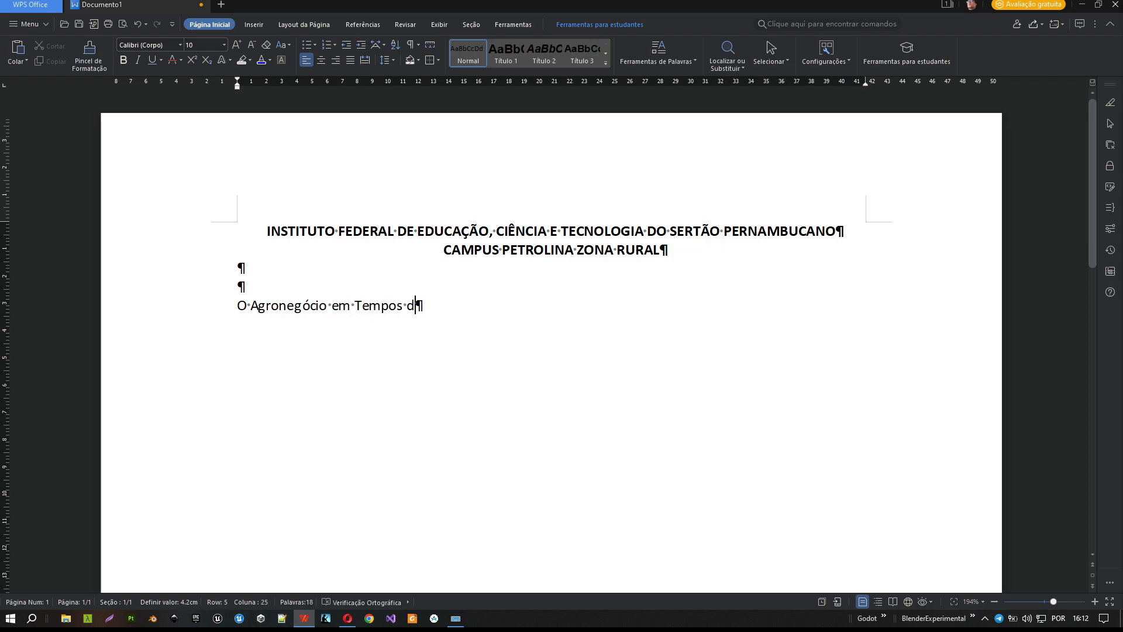
text(e Inteligenci)
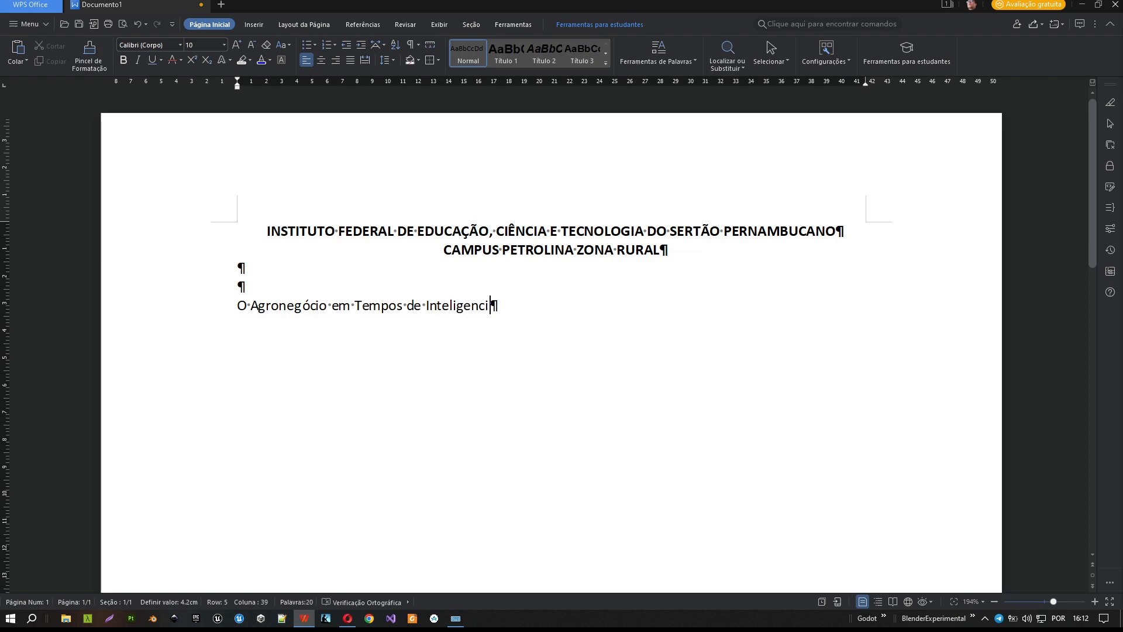
text(a Artificial)
click(322, 61)
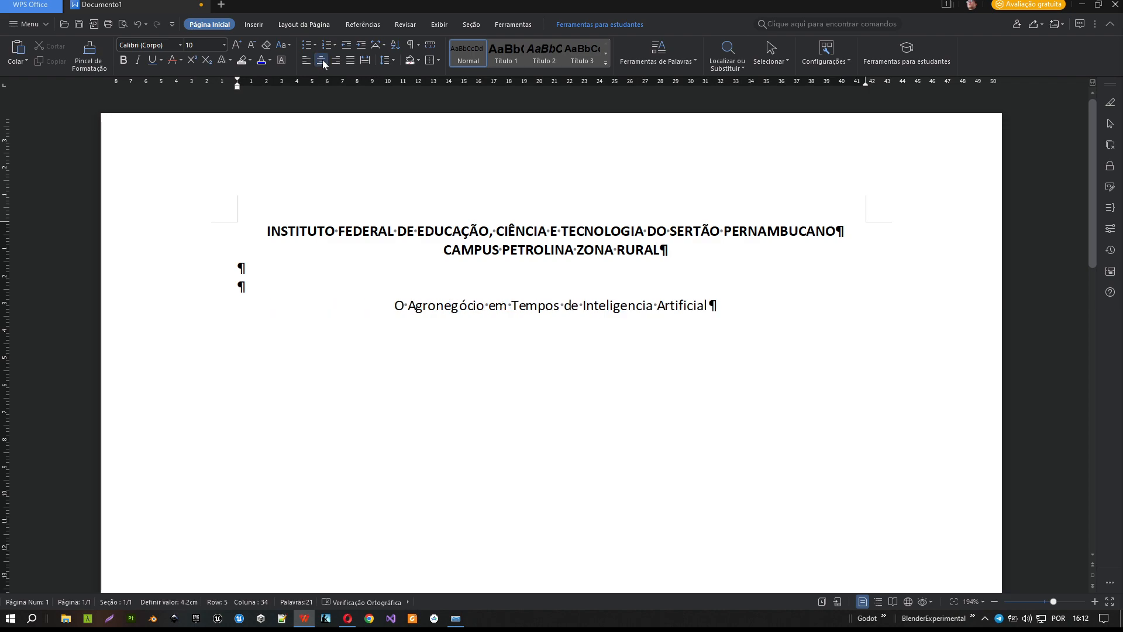
Select the whole article title line, set its font size to 16 and make it bold.
triple_click(616, 305)
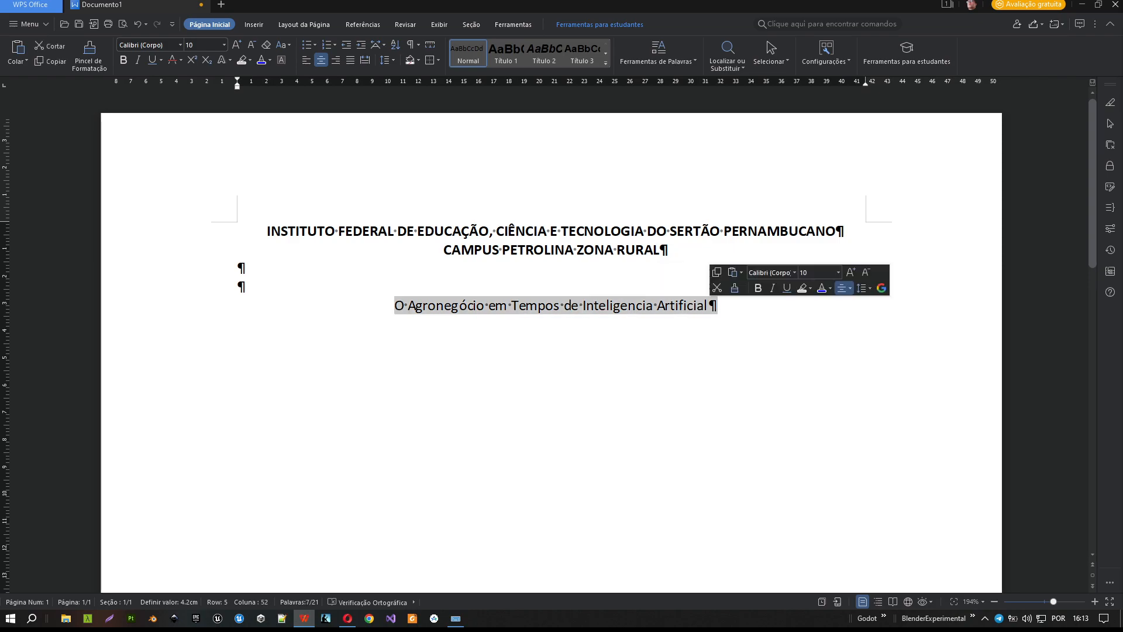
click(474, 310)
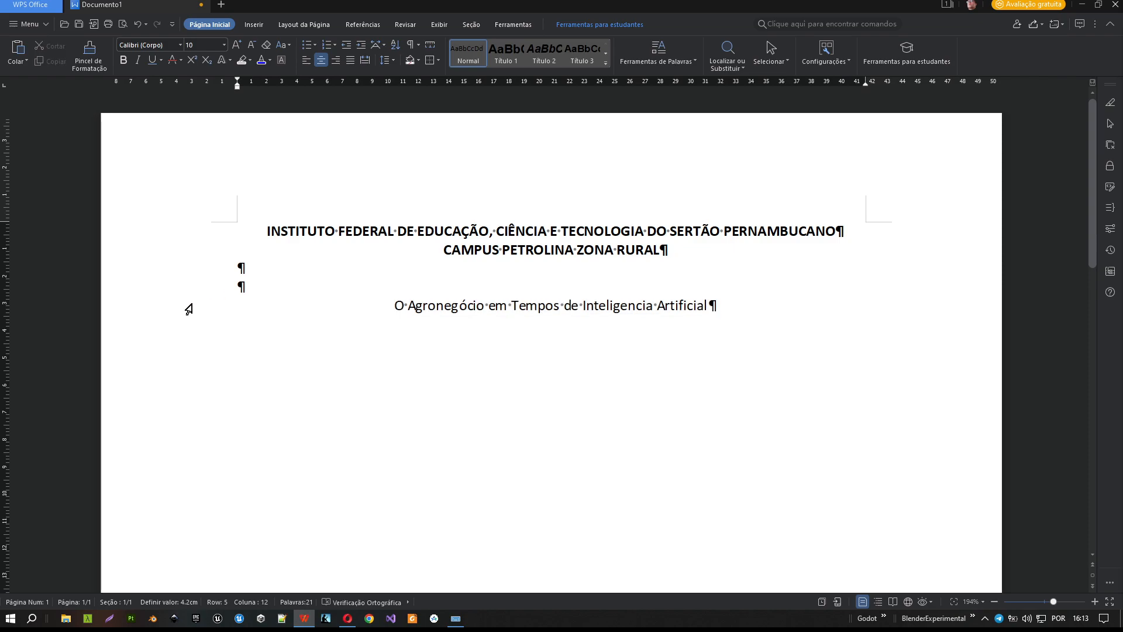
click(175, 317)
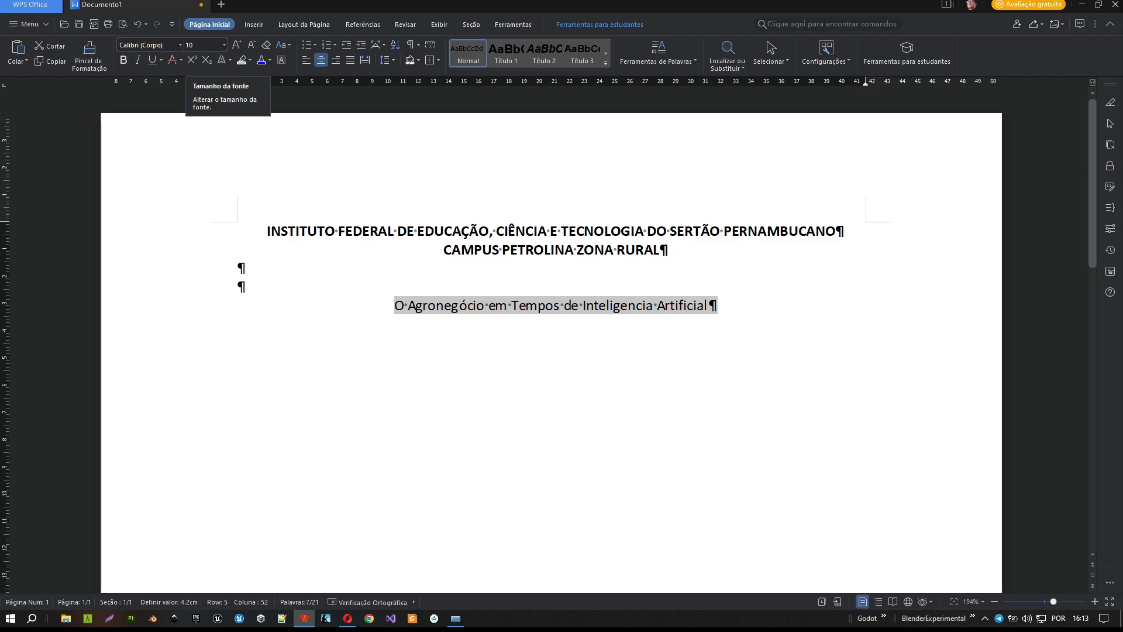
click(224, 45)
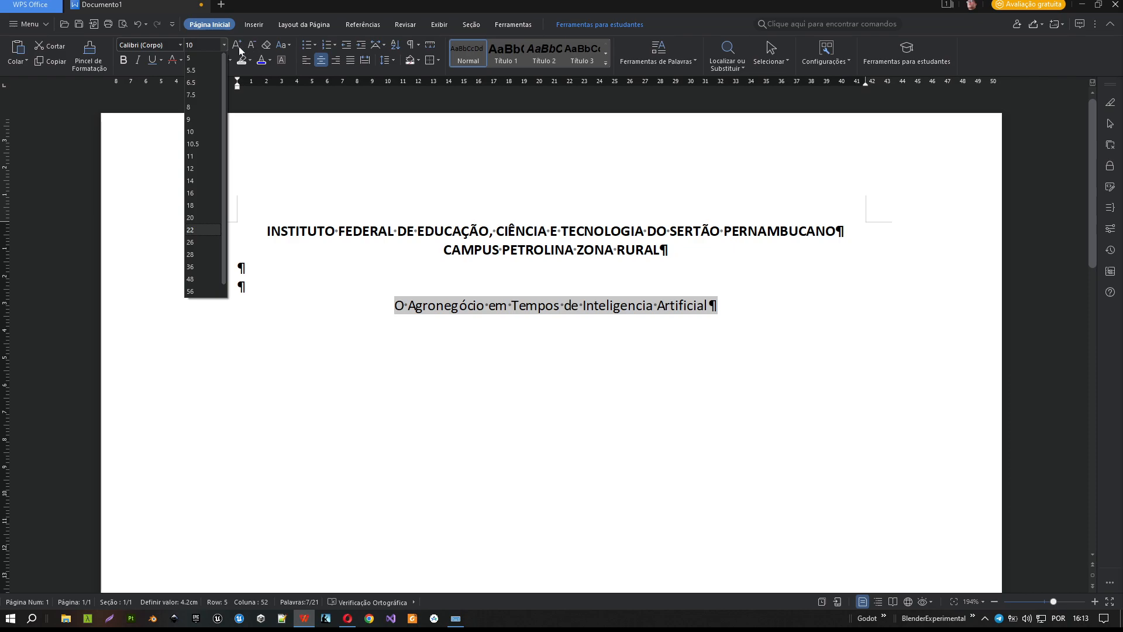
click(196, 193)
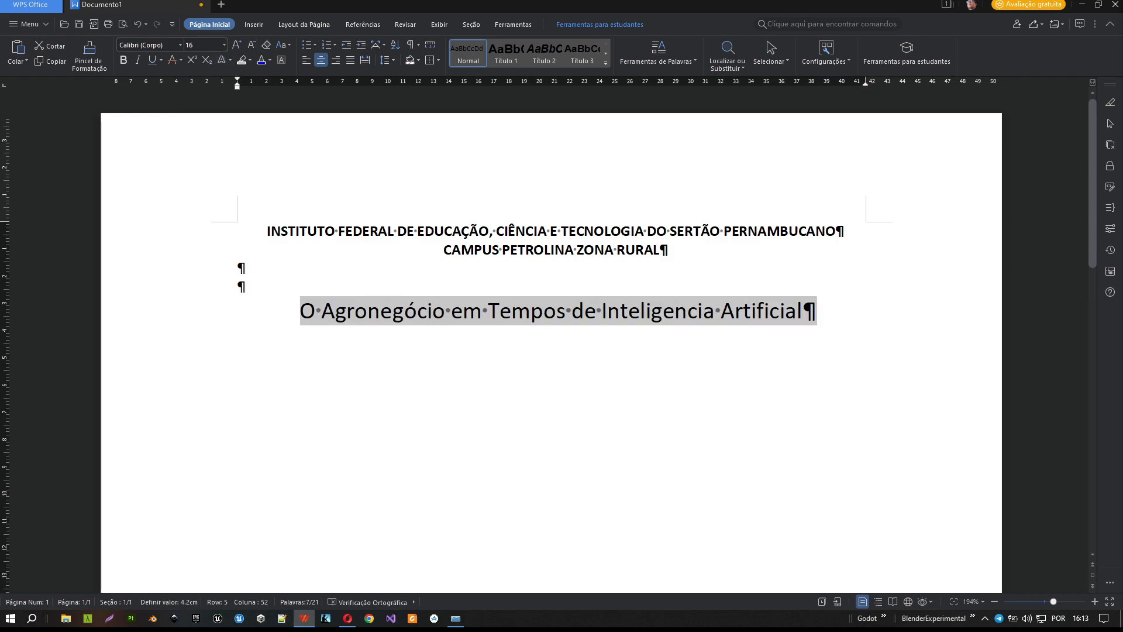
click(124, 60)
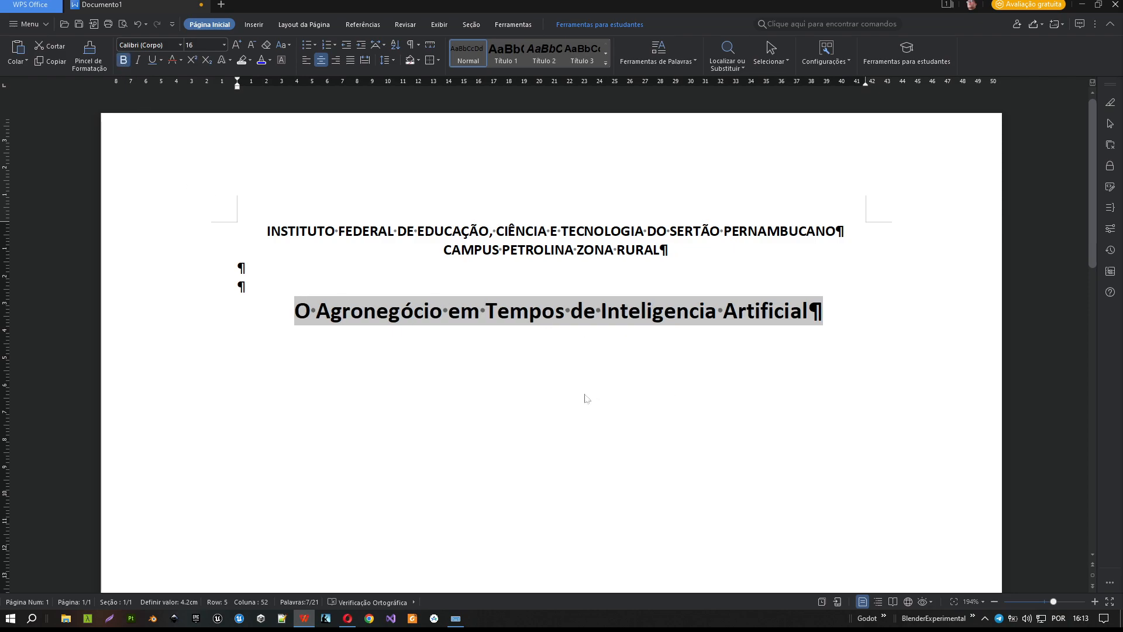
Add a new paragraph after the article title.
click(555, 310)
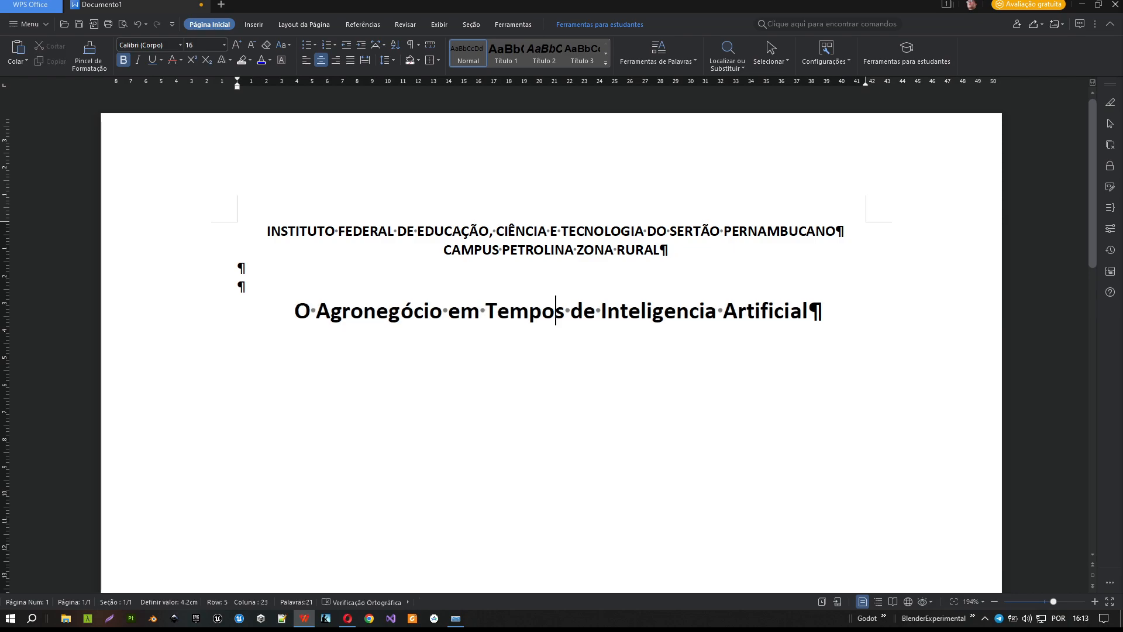
key(End)
key(Return)
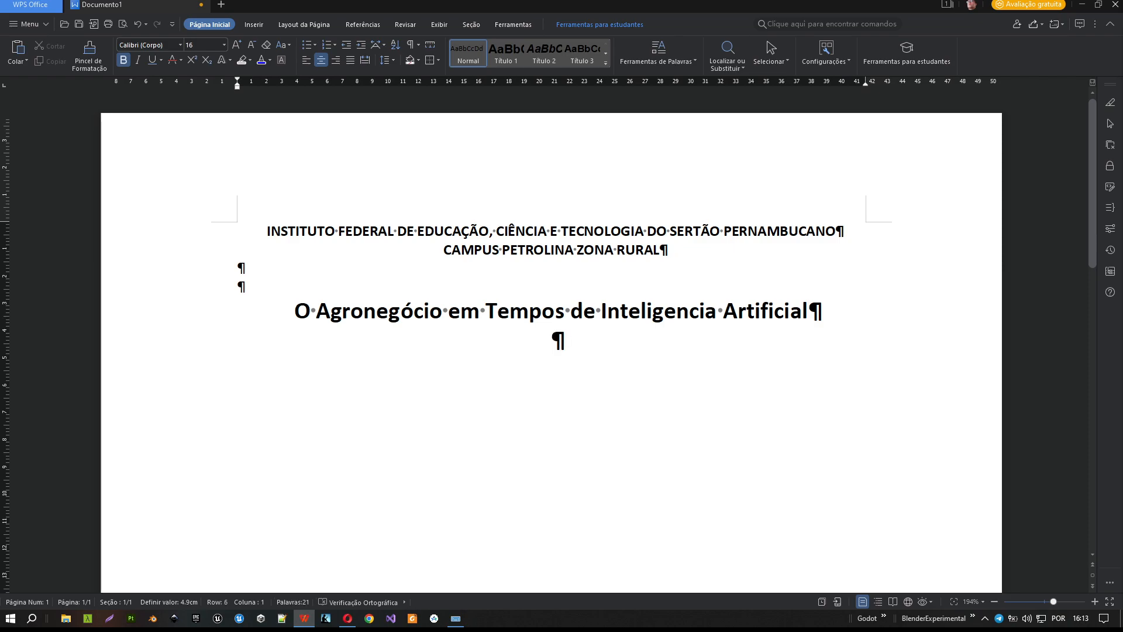
Enter the filler text "jhgkjghkjdhkjhdj" below the title and clear its formatting.
text(jhgkjghkjdh)
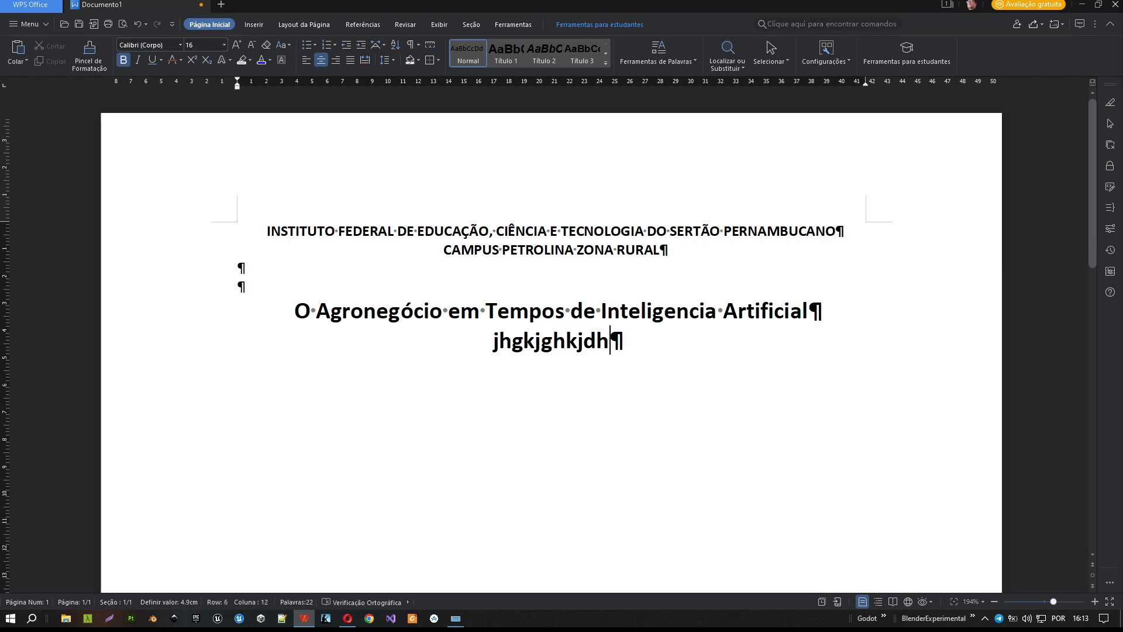
text(kjhdj)
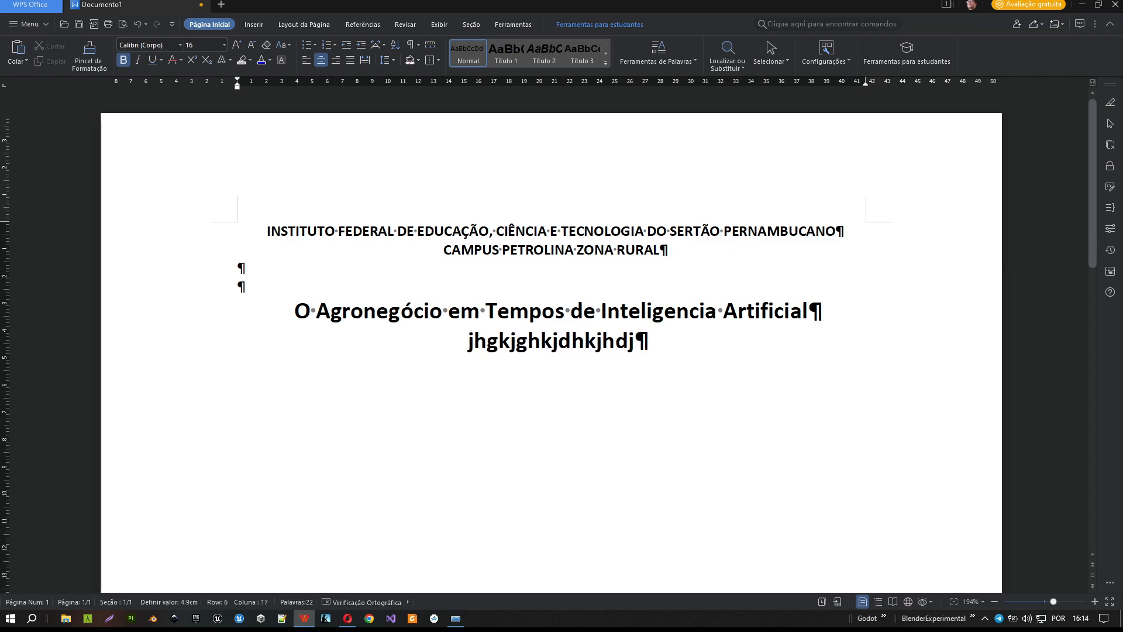
key(shift+Home)
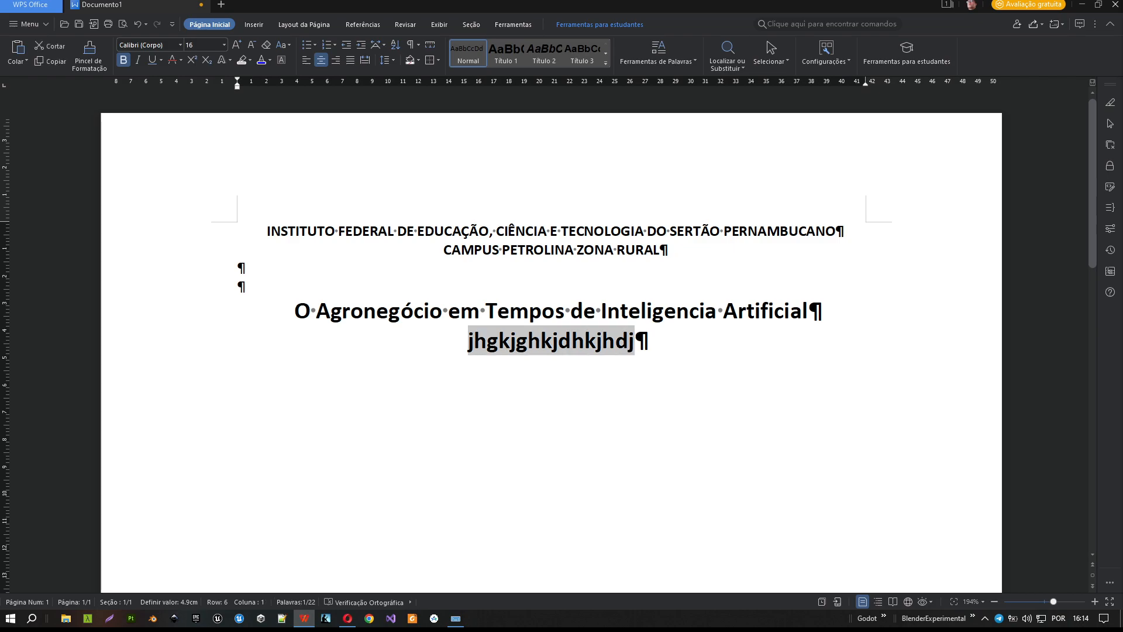
click(268, 46)
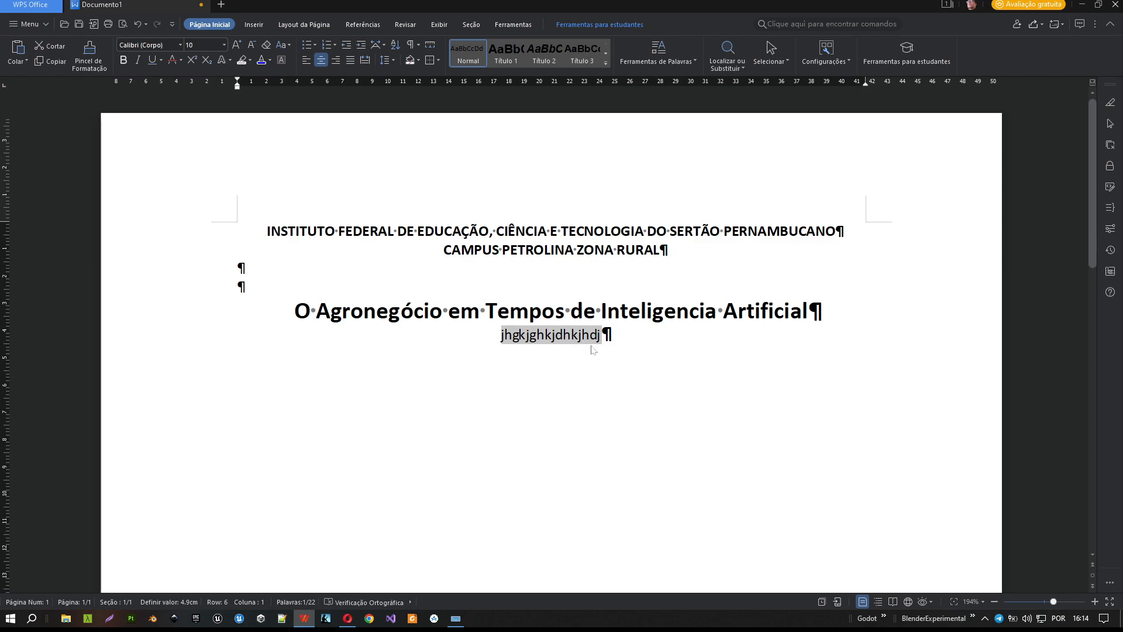
Replace the filler text below the title with "ddddd" and apply the Normal style to it.
key(BackSpace)
text(ddddd)
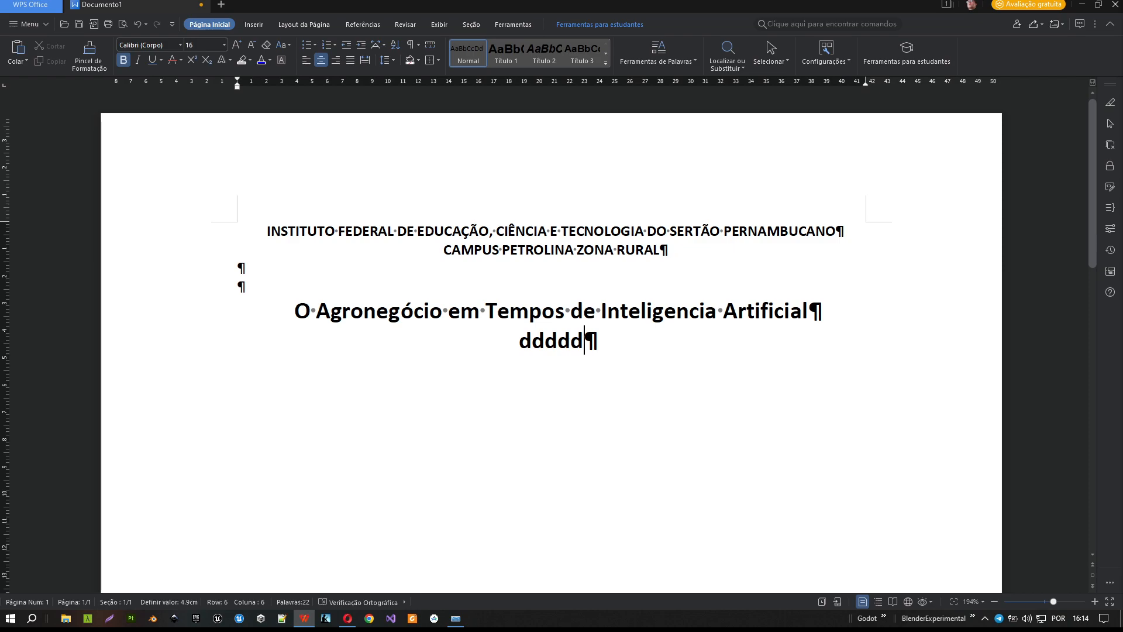
double_click(544, 339)
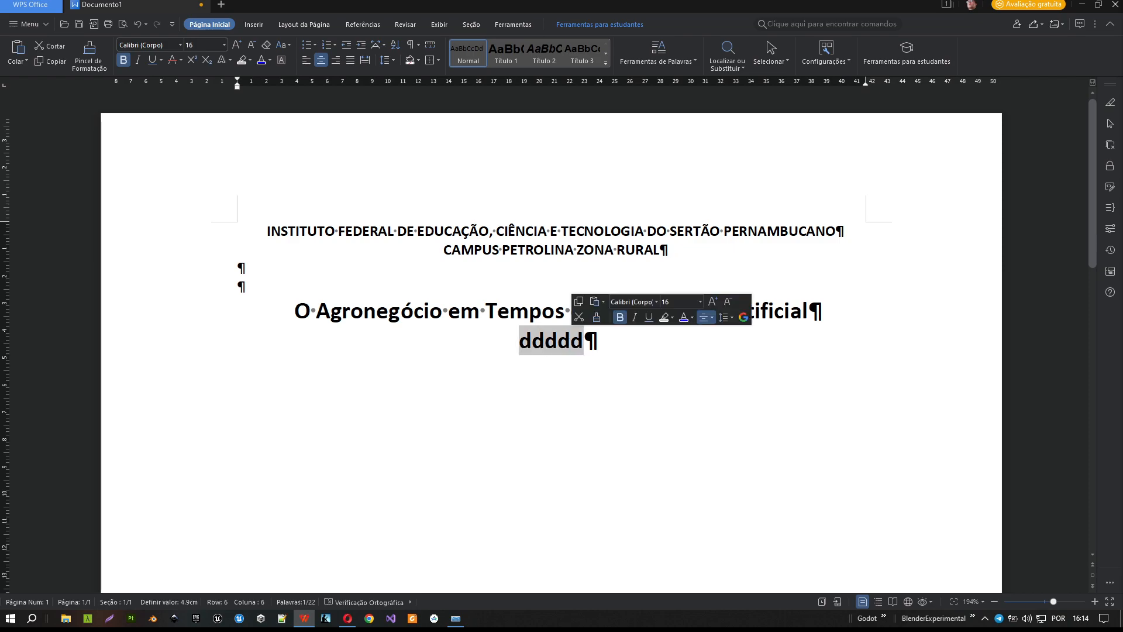
click(467, 63)
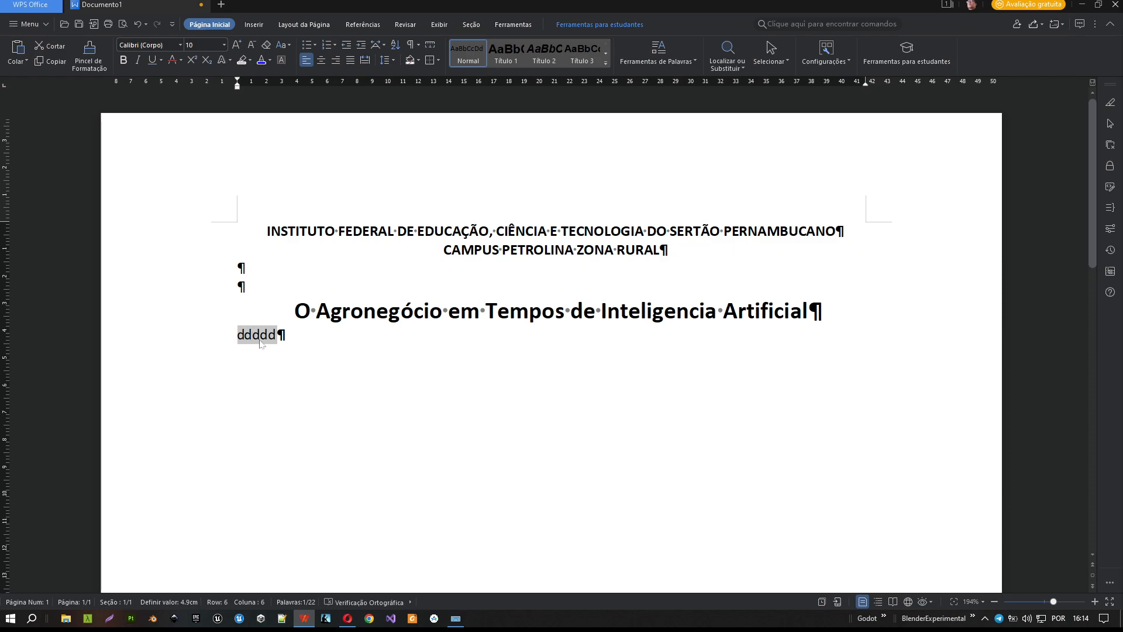
Delete the filler text below the title and open the Scribd article template in the browser to consult its author block.
key(BackSpace)
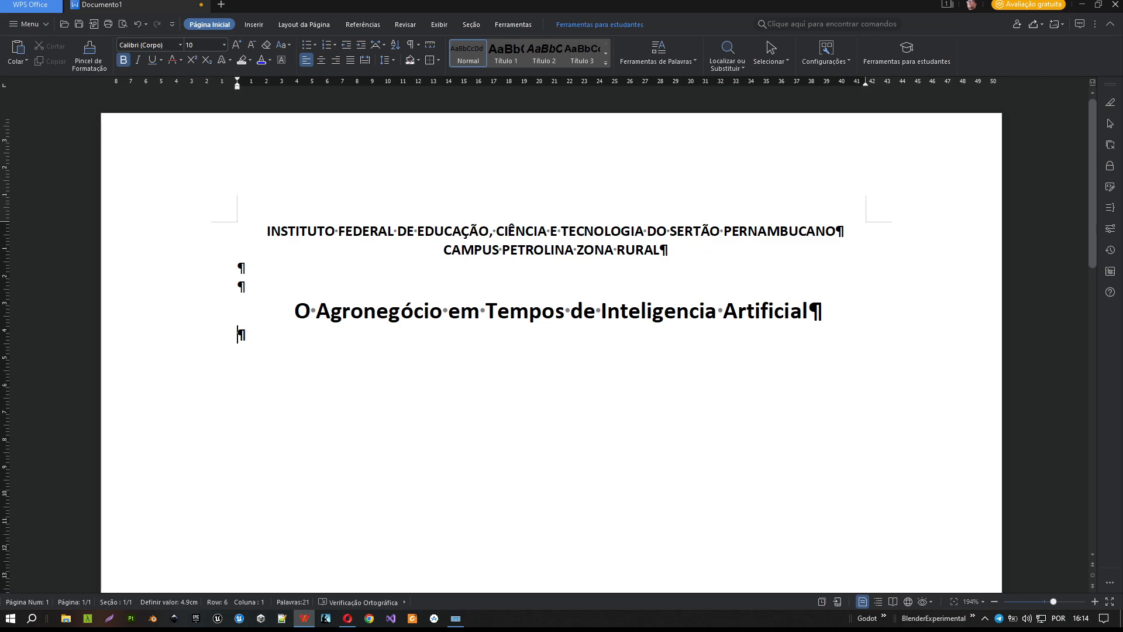
click(348, 619)
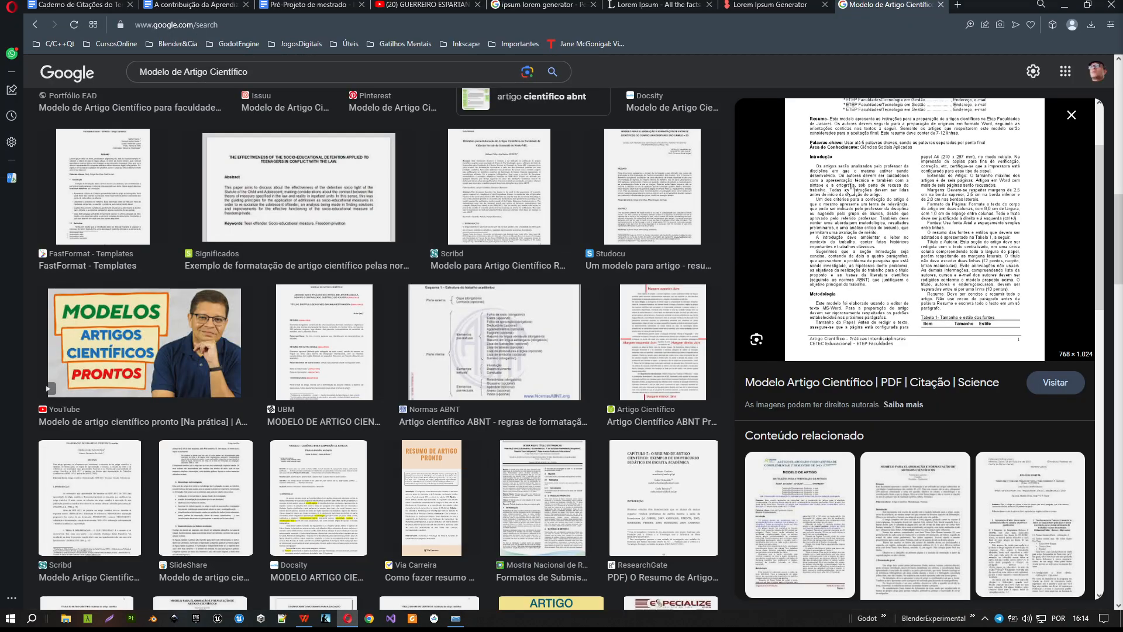
scroll(851, 189, up, 2)
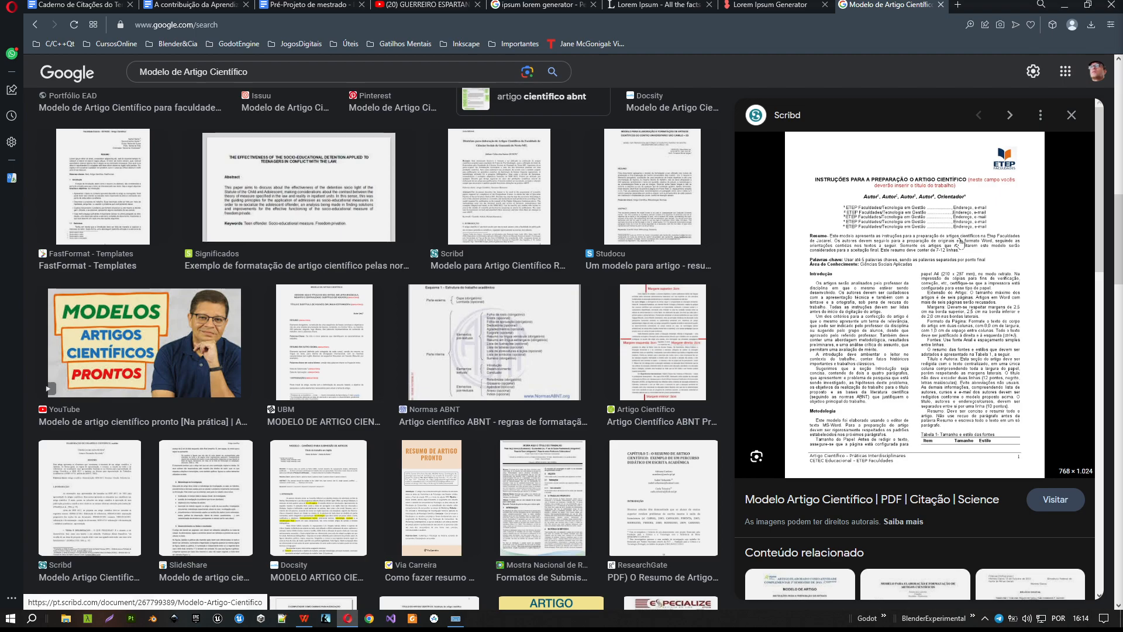
click(1055, 501)
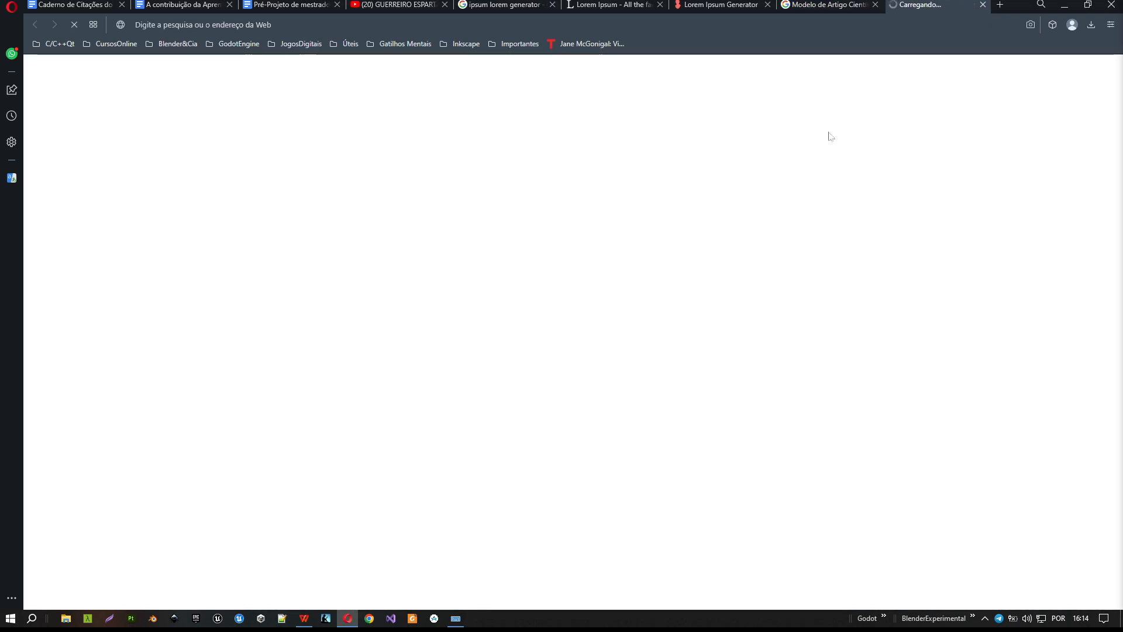
scroll(513, 263, down, 5)
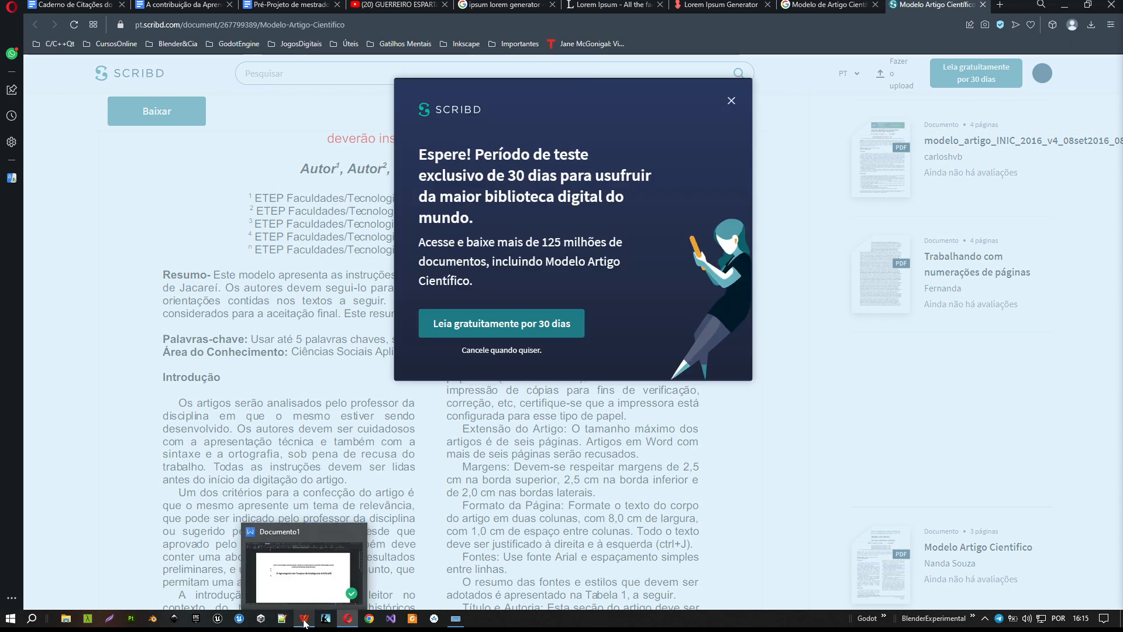
Back in WPS Writer, leave a blank line below the title and enter two non-bold placeholder author names, ending in 1 and 2, on separate lines.
click(303, 621)
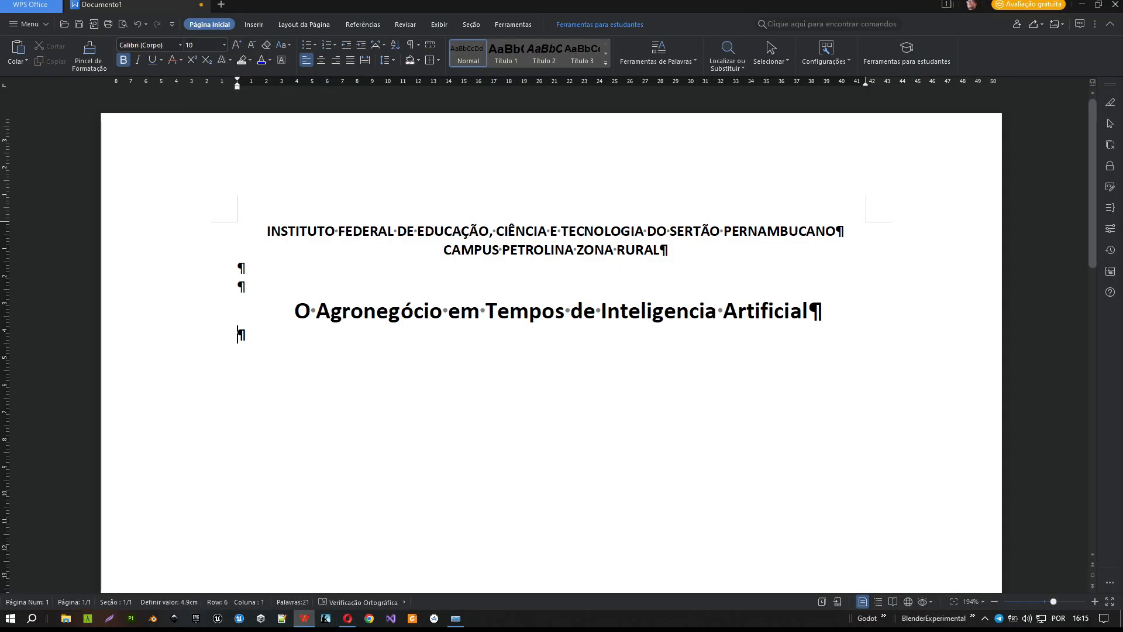
key(Return)
text(F)
key(BackSpace)
click(123, 63)
text(Fulaninho de)
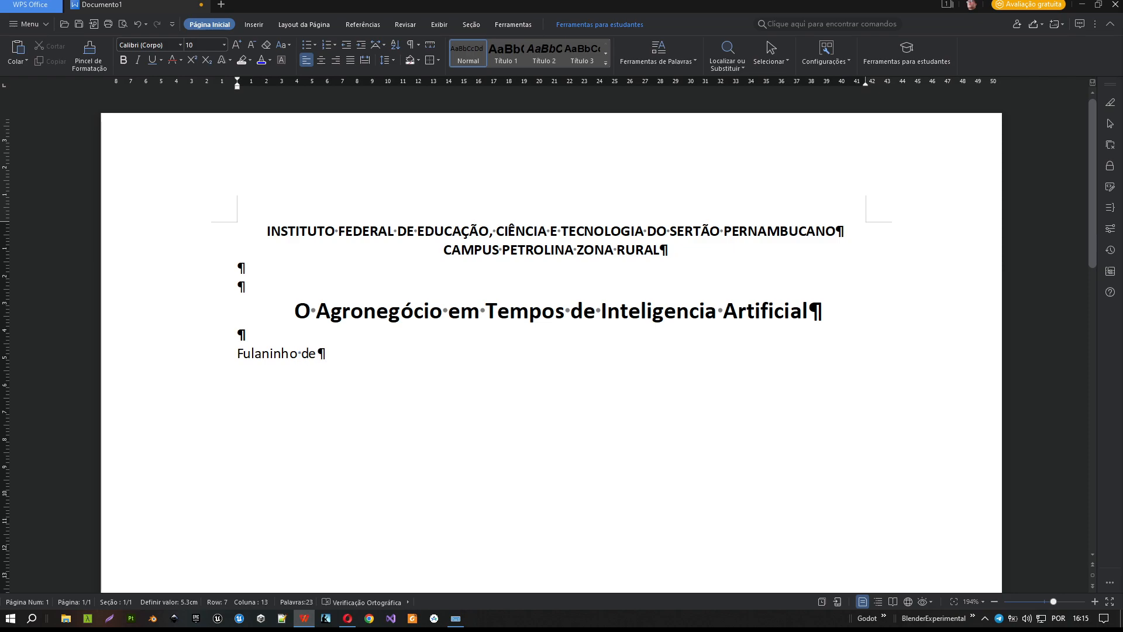
text( Tal1)
key(Return)
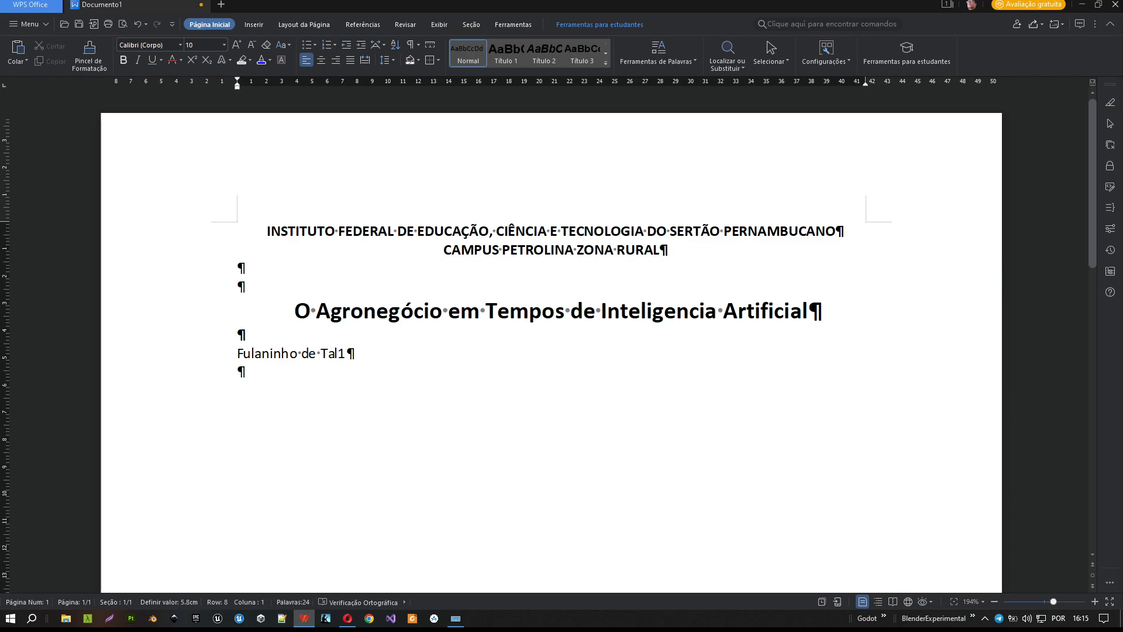
text(Cicraninho de )
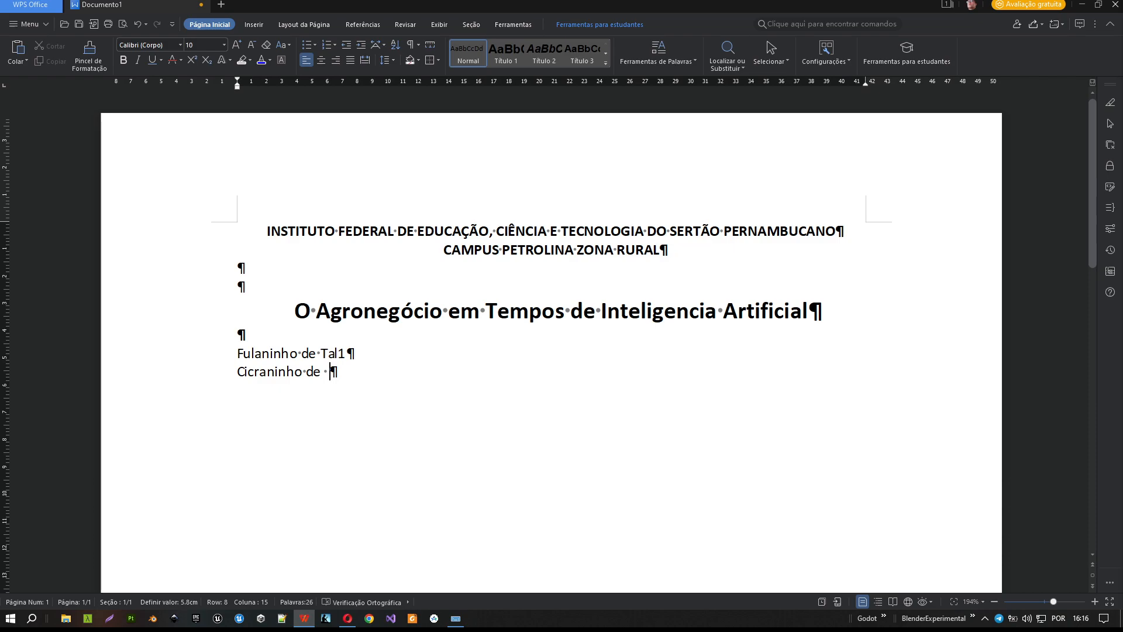
text(Tal2)
key(Return)
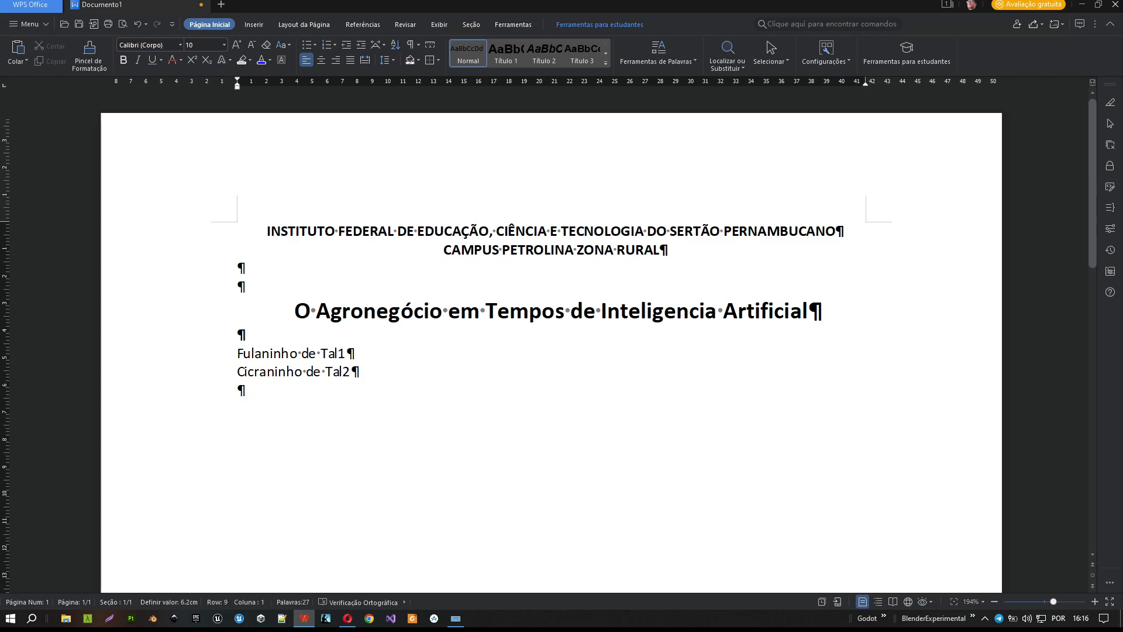
Following the template's affiliation list, enter "1 Universade do Vale do São Francisco" below the author names and start a new line.
text(1)
key(alt+Tab)
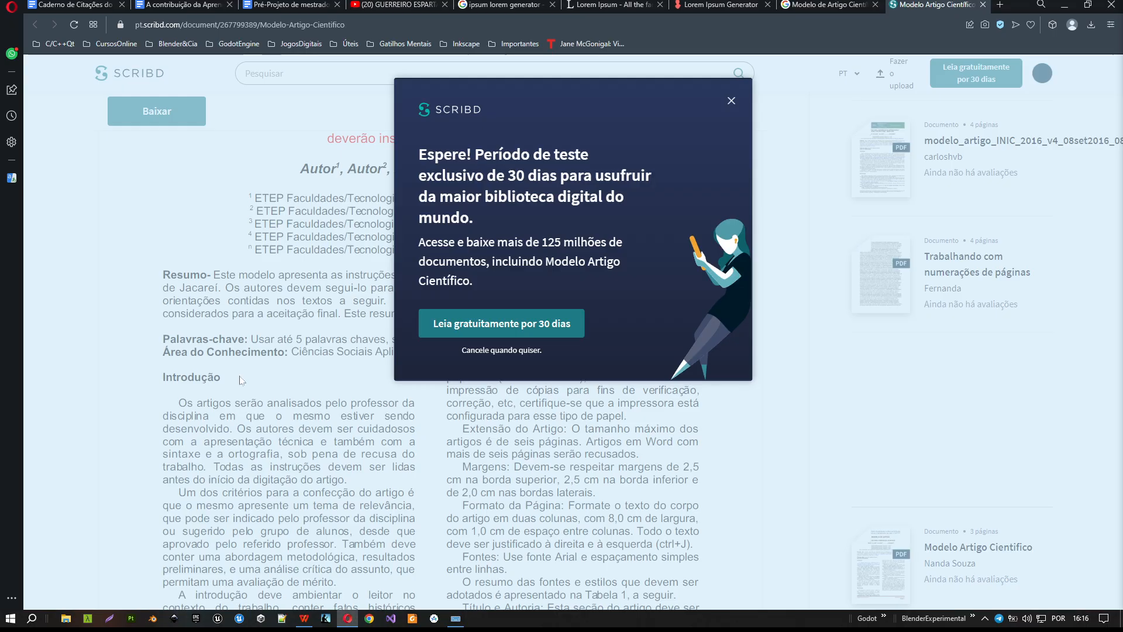
click(199, 256)
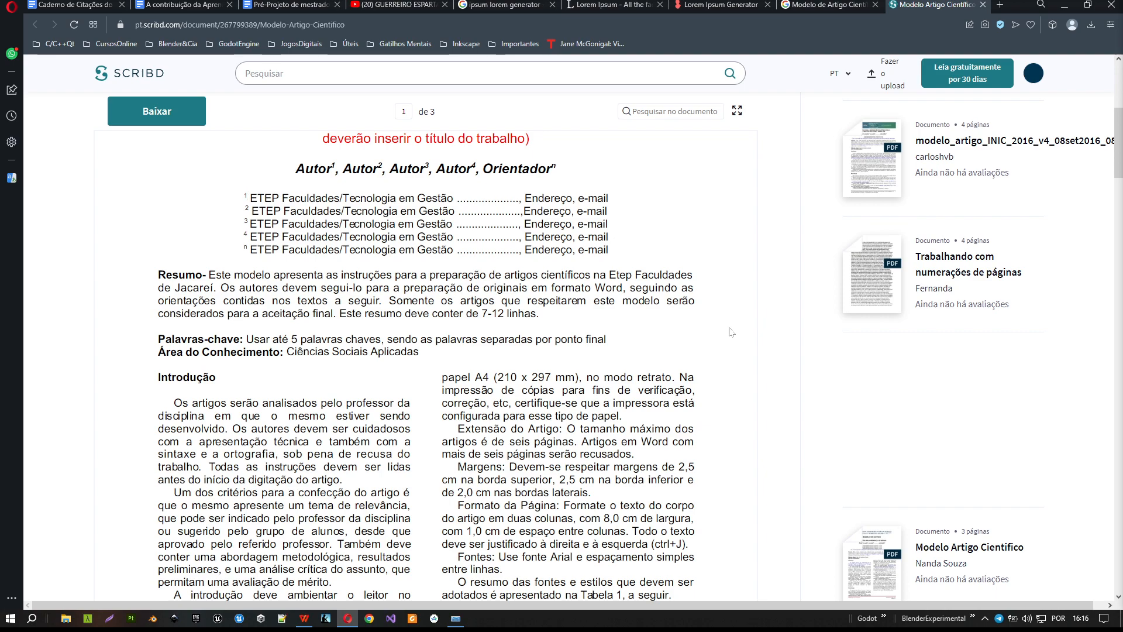
key(alt+Tab)
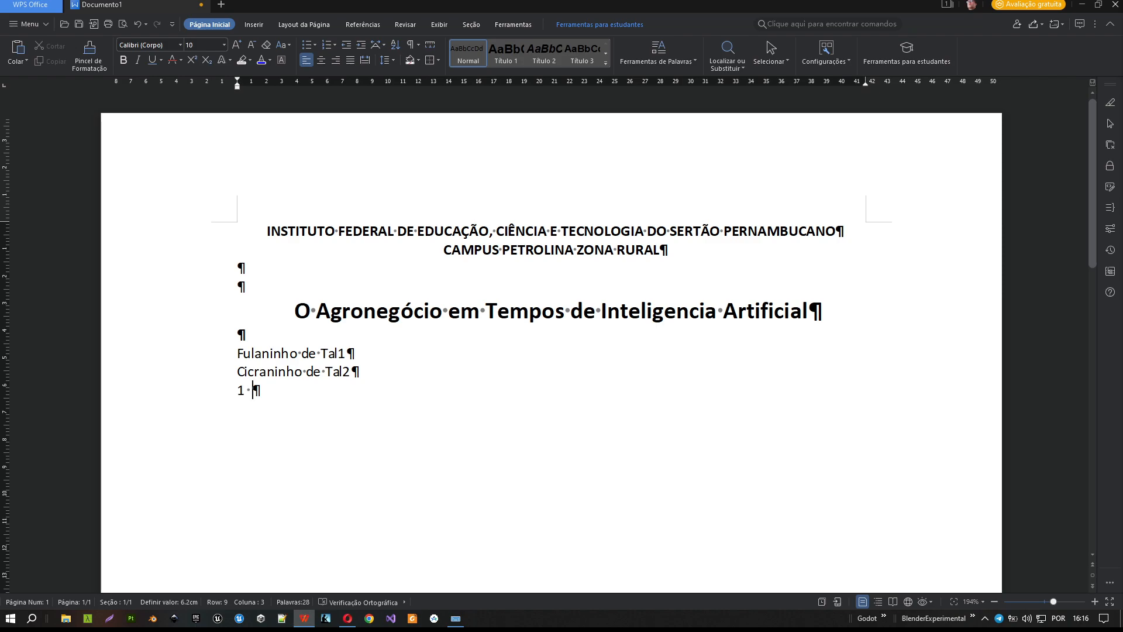
text(Universade)
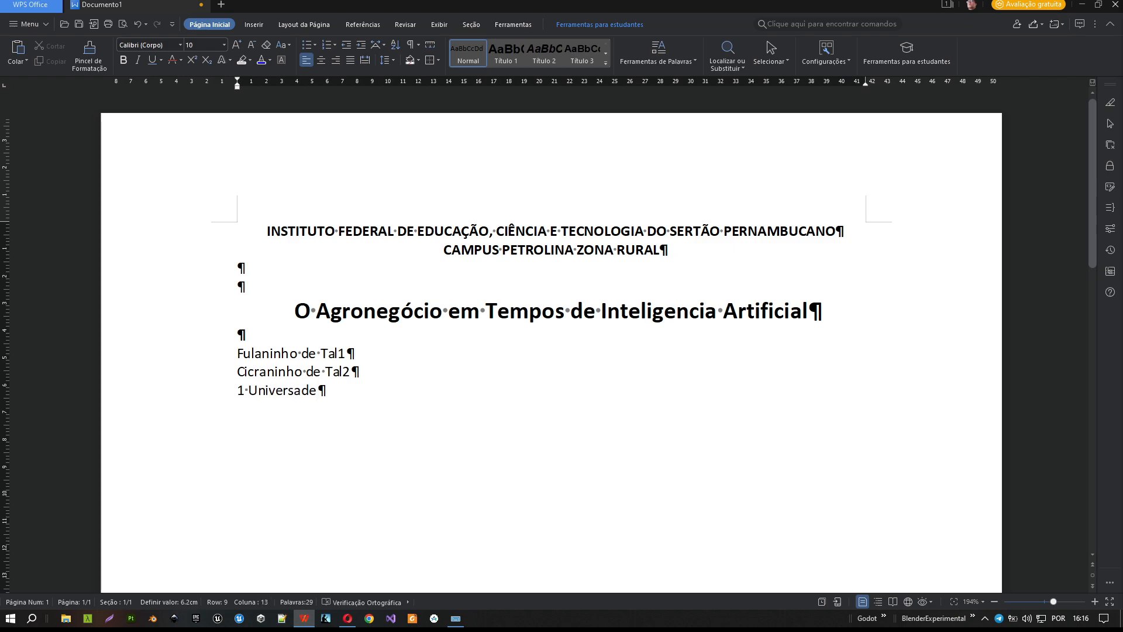
text( do Vale do São )
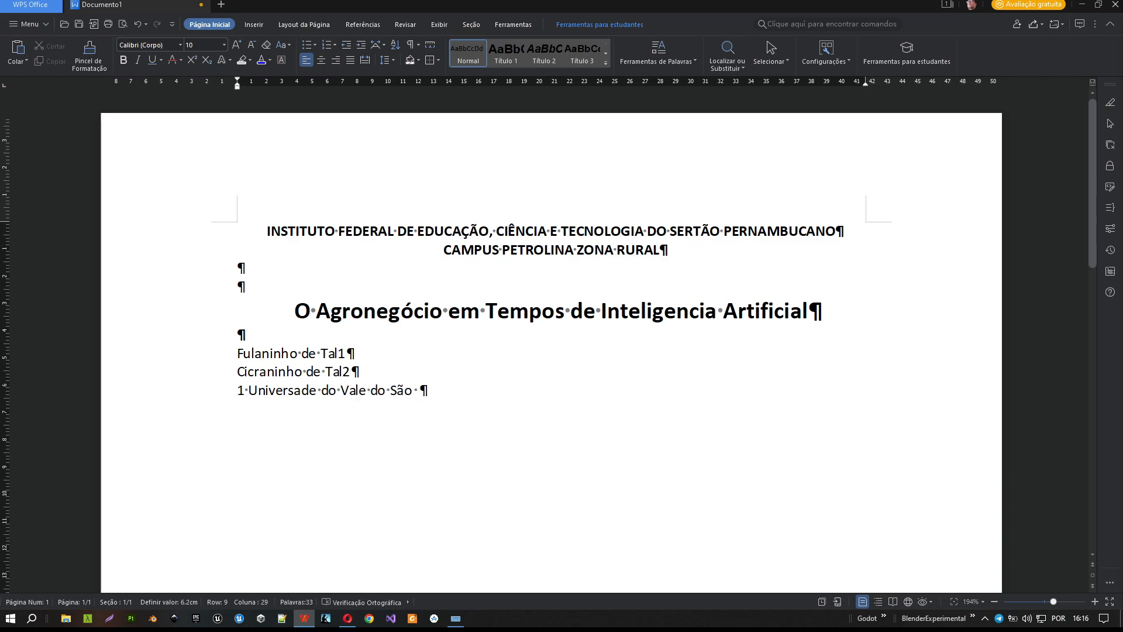
text(Francisco)
key(Return)
Enter the second affiliation line "2 Instituto Federal de Educação, Ciencia e Tecnologia do Sertão Pernambucano".
text(2 )
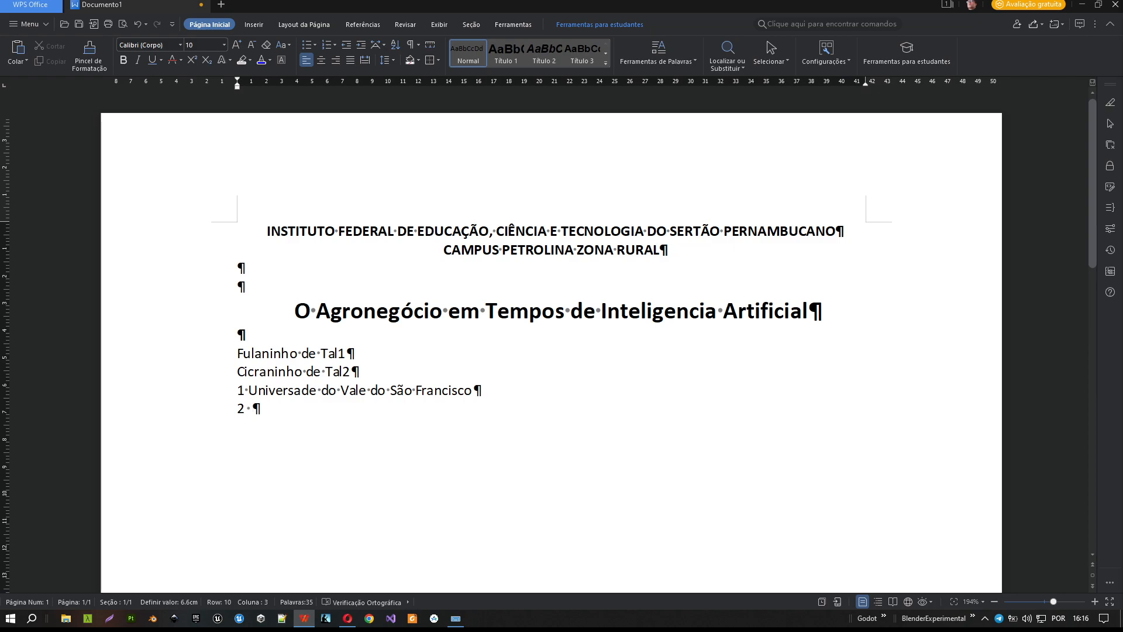
text(Institu)
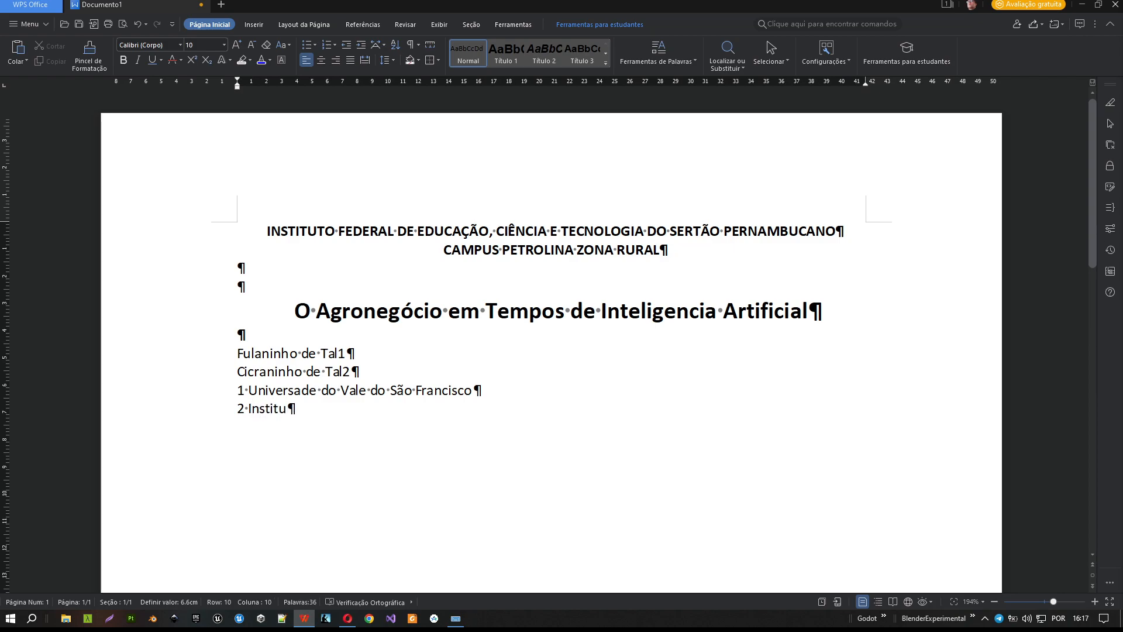
text(to Federal de Ed)
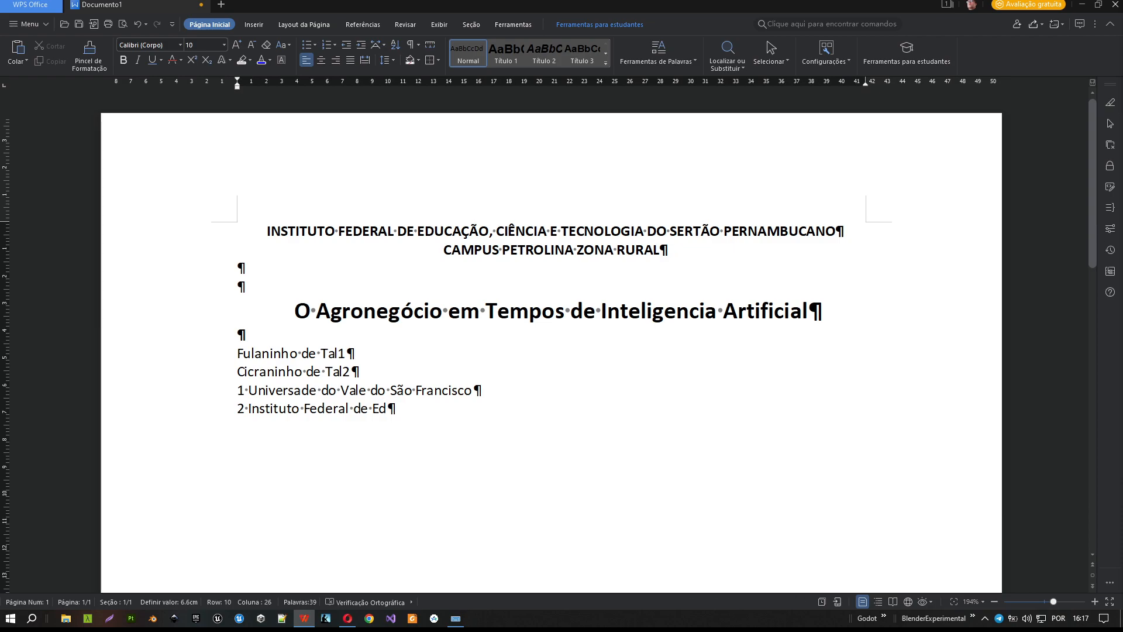
text(ucação, Ciencia e Te)
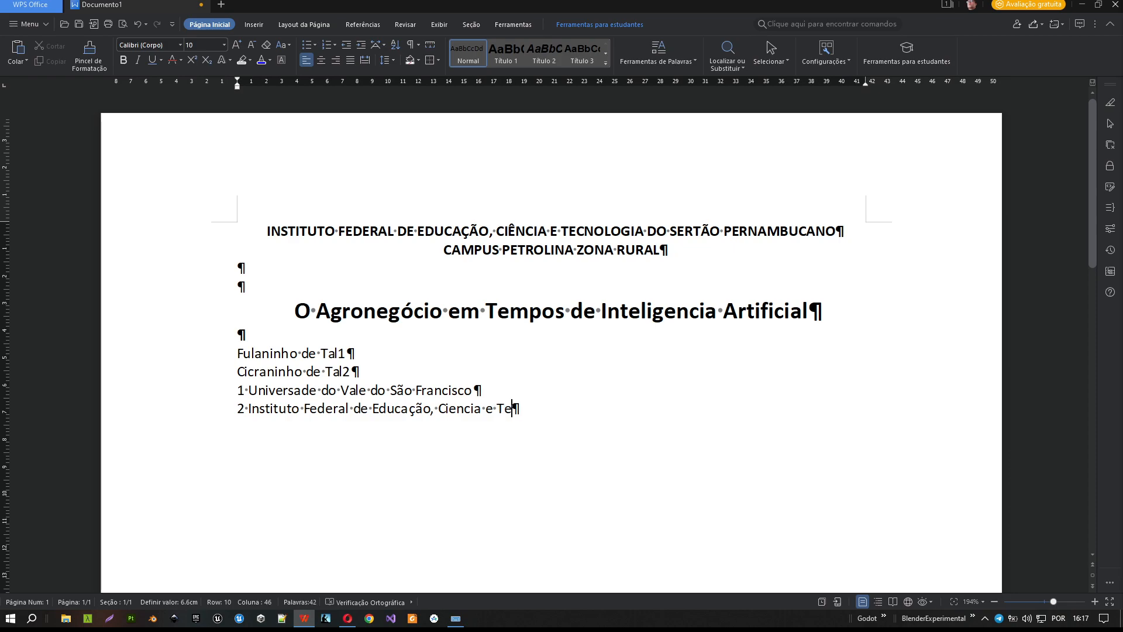
text(cnologia do )
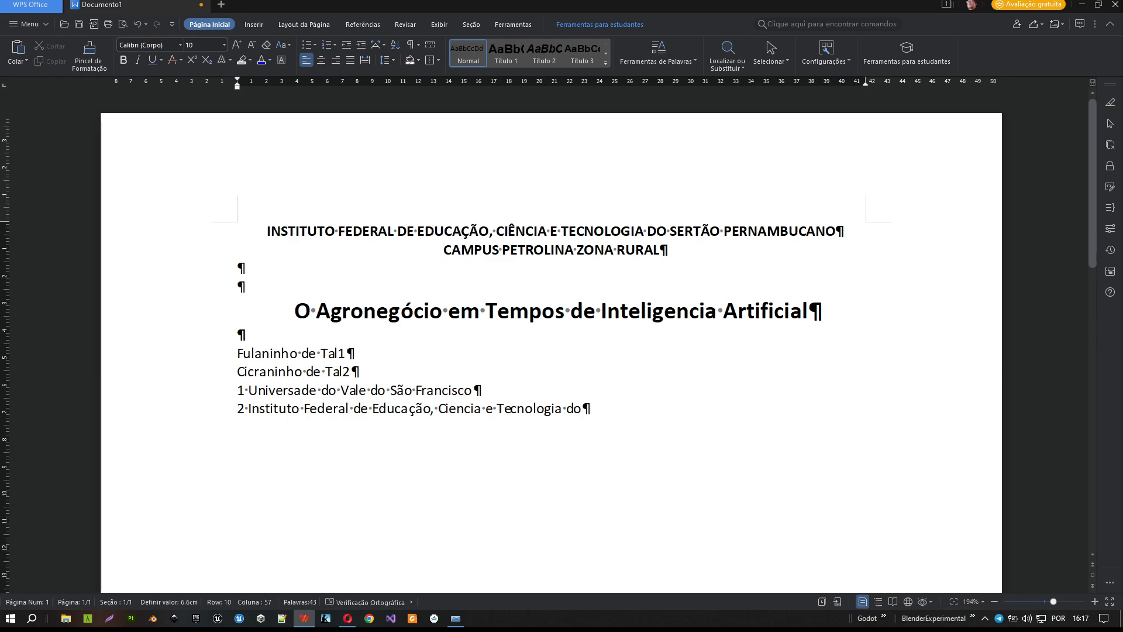
text(Sertão Pernam)
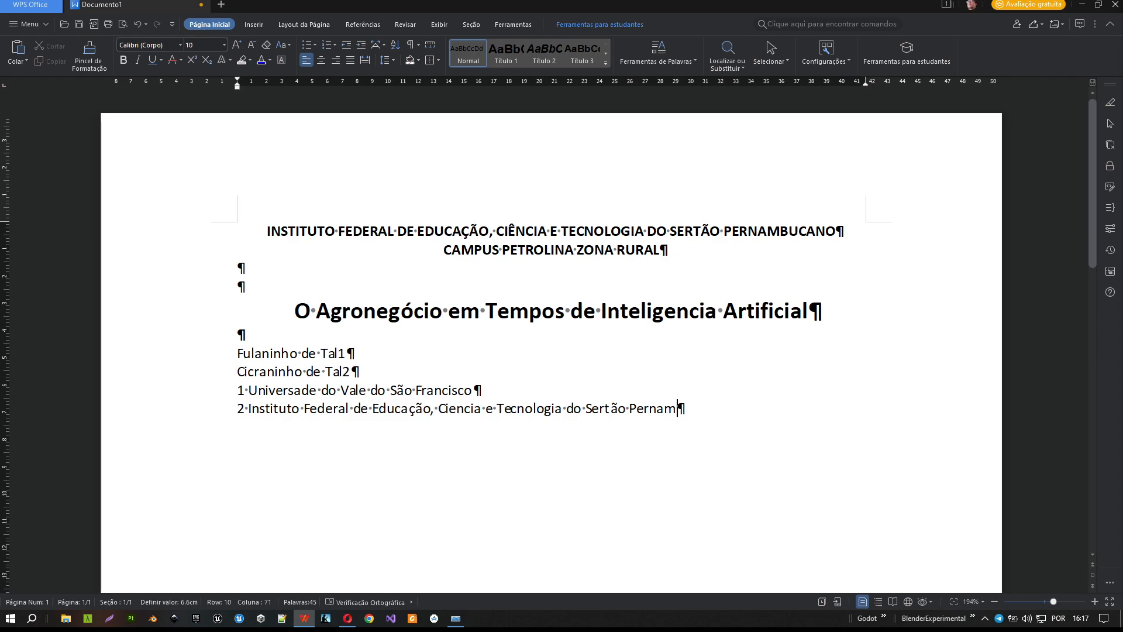
text(bucano)
Check the author styling in the browser template, and make both author lines bold at font size 11.
click(347, 618)
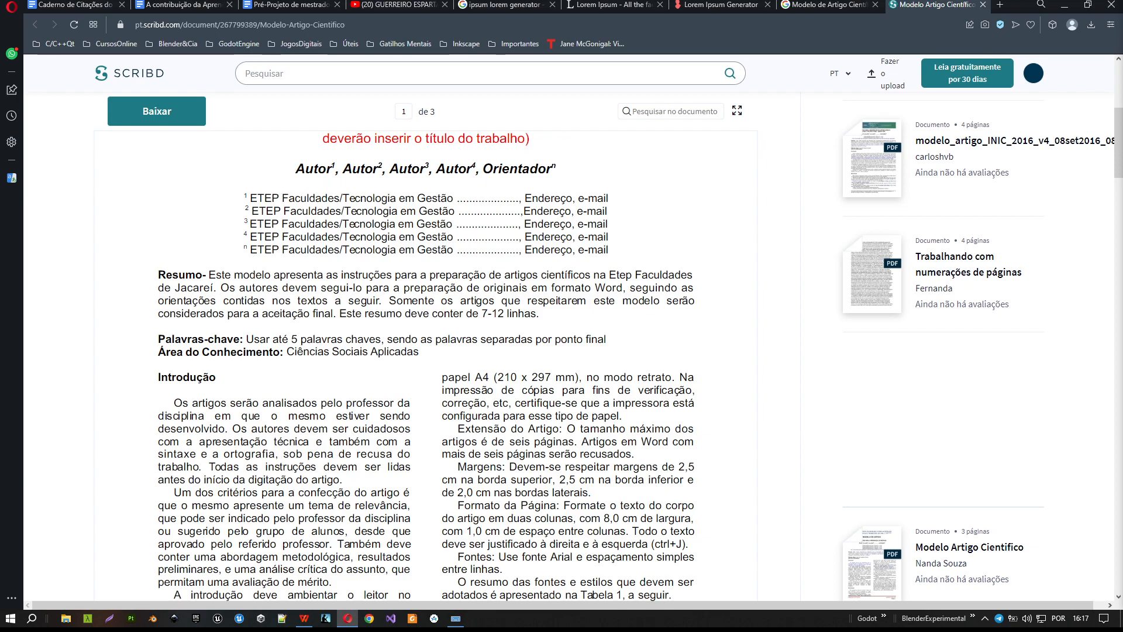
key(alt+Tab)
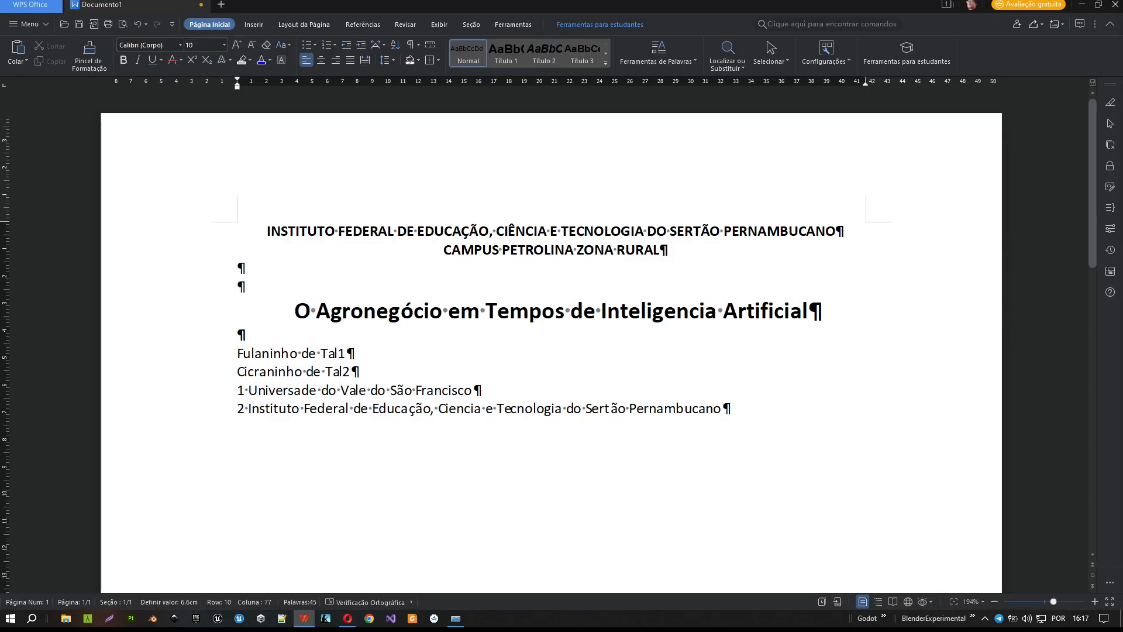
drag(237, 353, 359, 372)
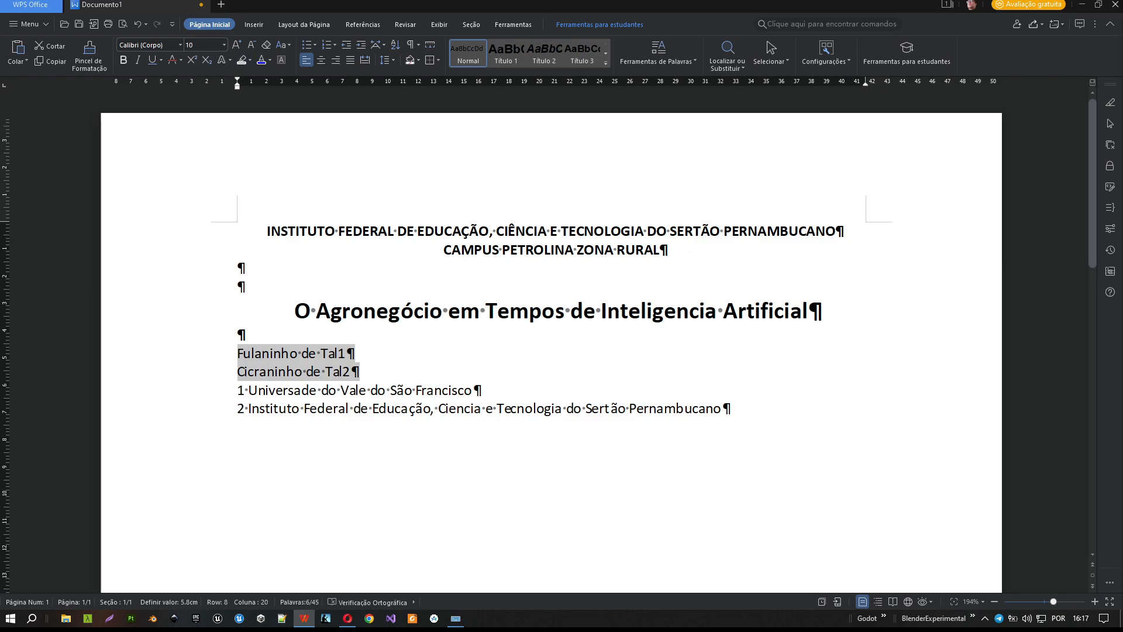
click(123, 60)
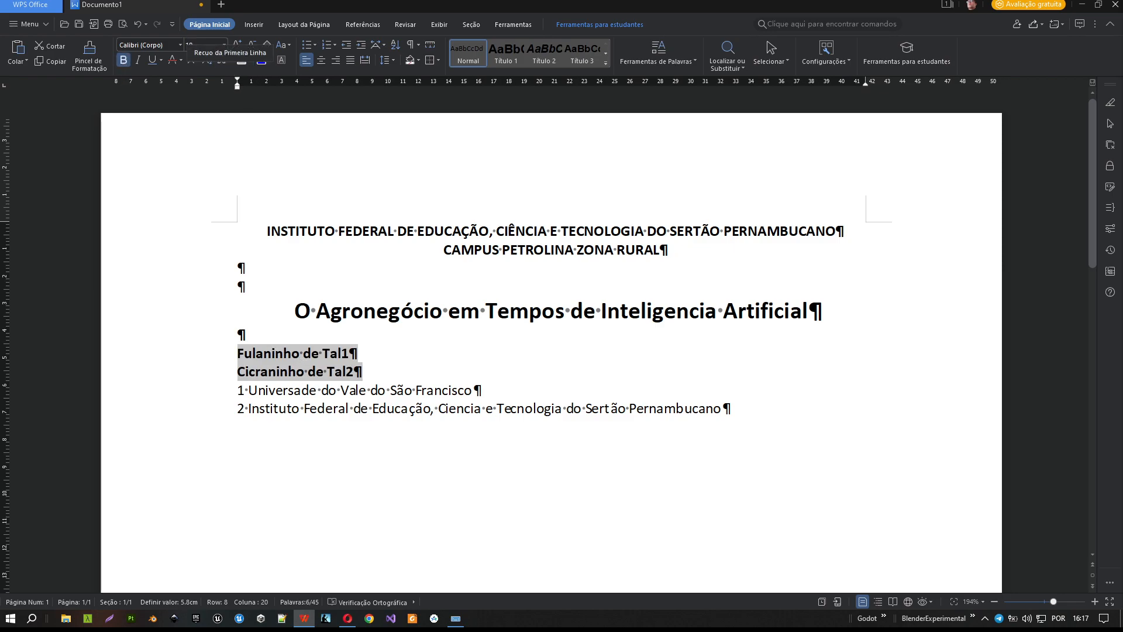
click(224, 45)
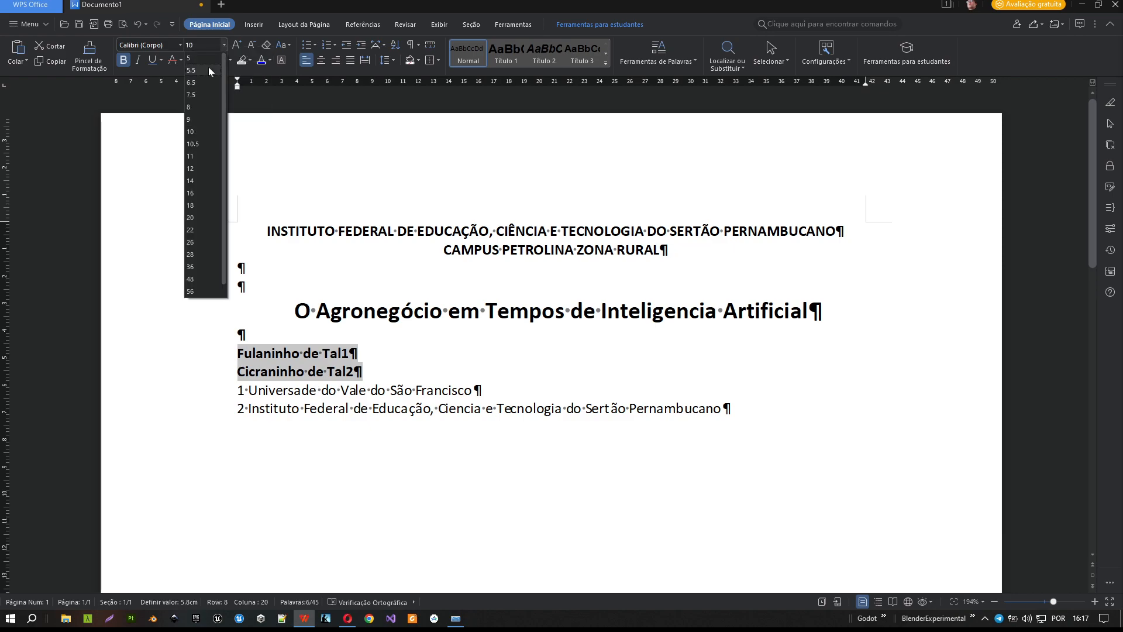
click(202, 157)
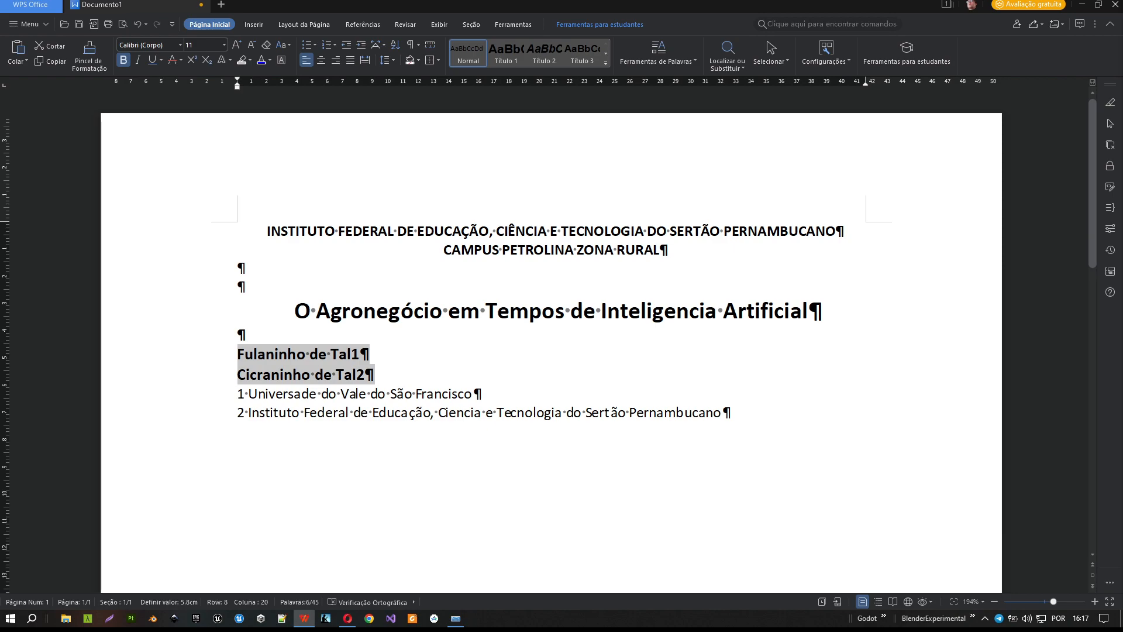
drag(238, 394, 715, 412)
drag(187, 399, 190, 418)
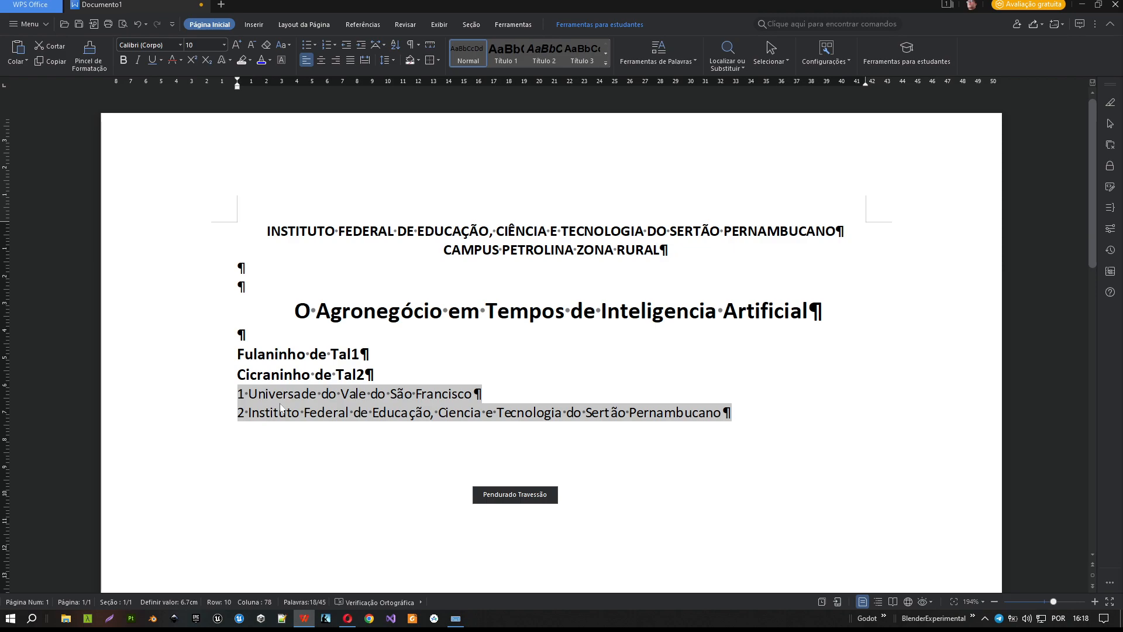
click(350, 400)
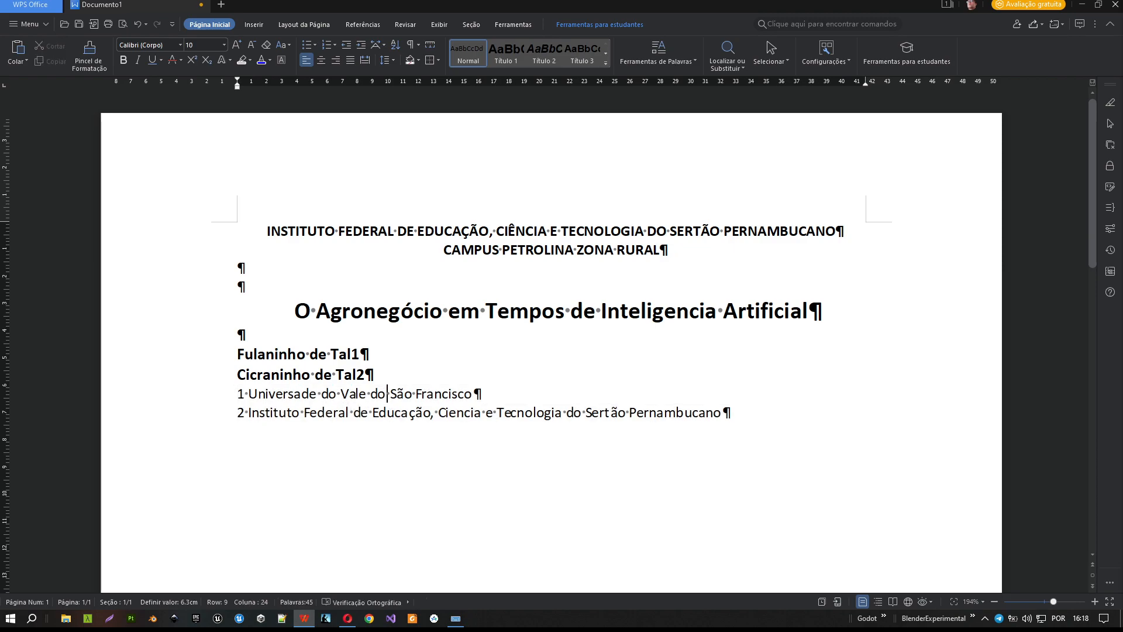
Check the numbering in the browser template and format the 1 and 2 after the author names as superscript.
key(alt+Tab)
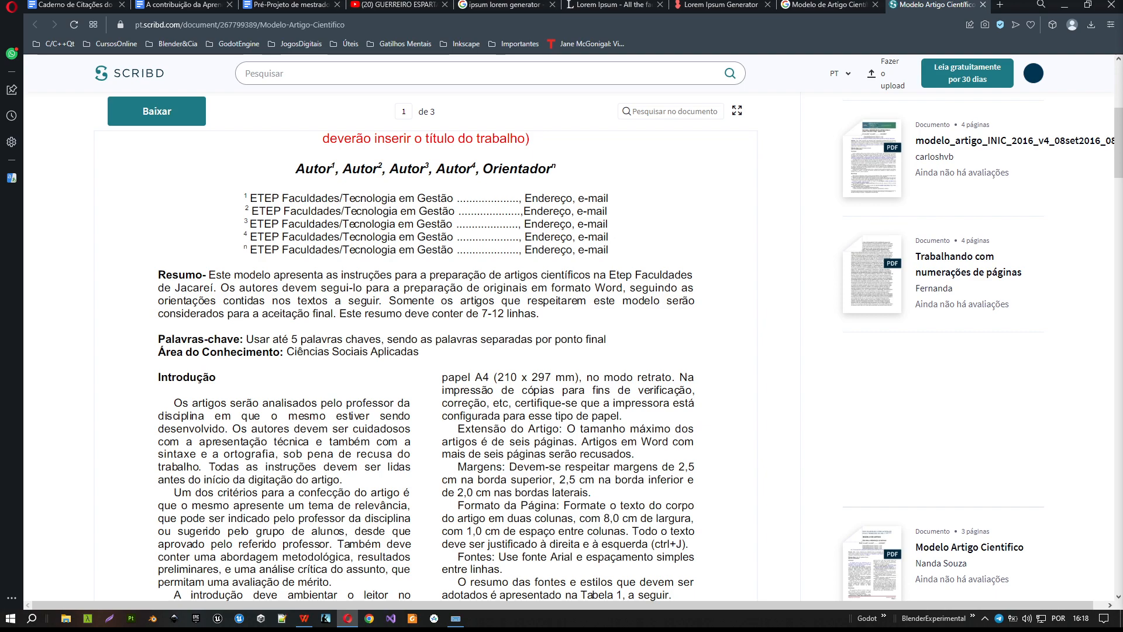
key(alt+Tab)
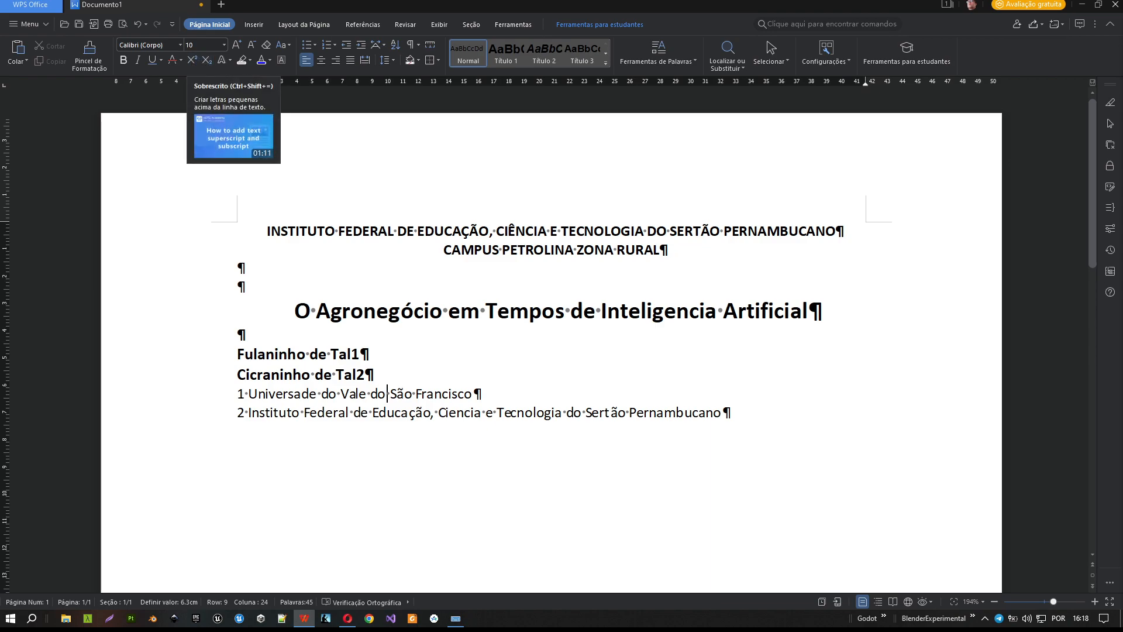
key(shift+Right)
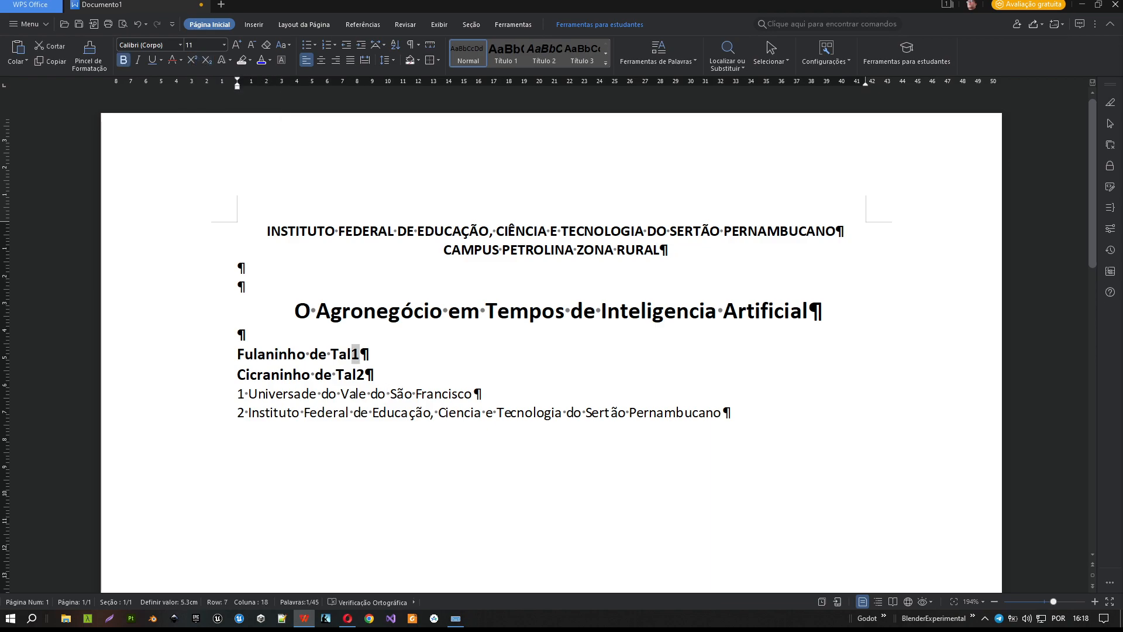
click(191, 60)
key(Down)
key(shift+Right)
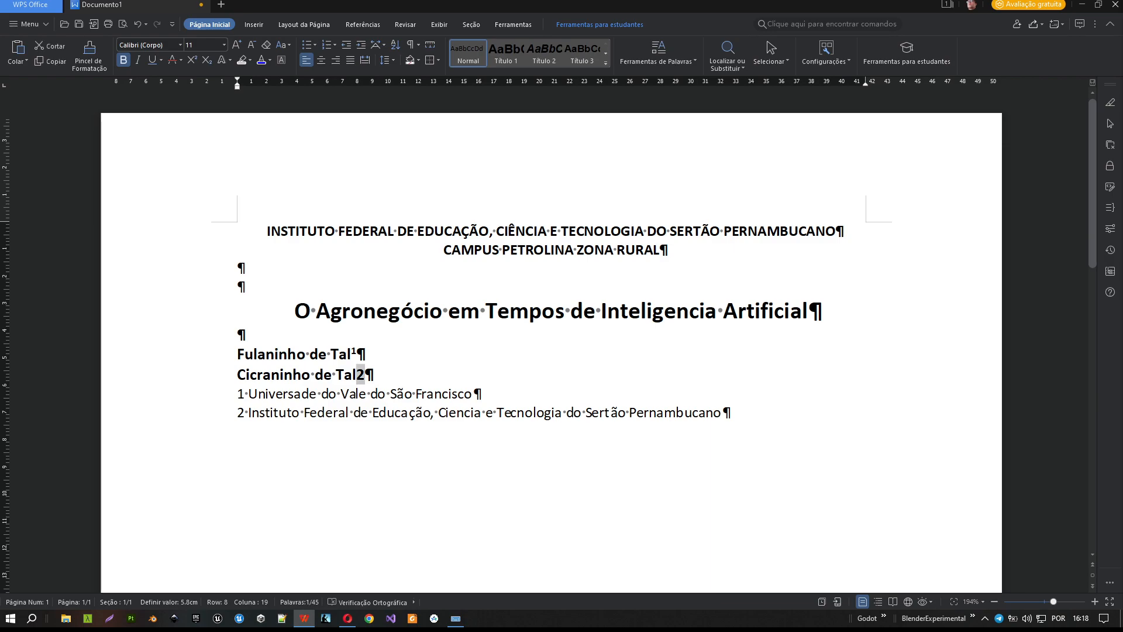
click(192, 59)
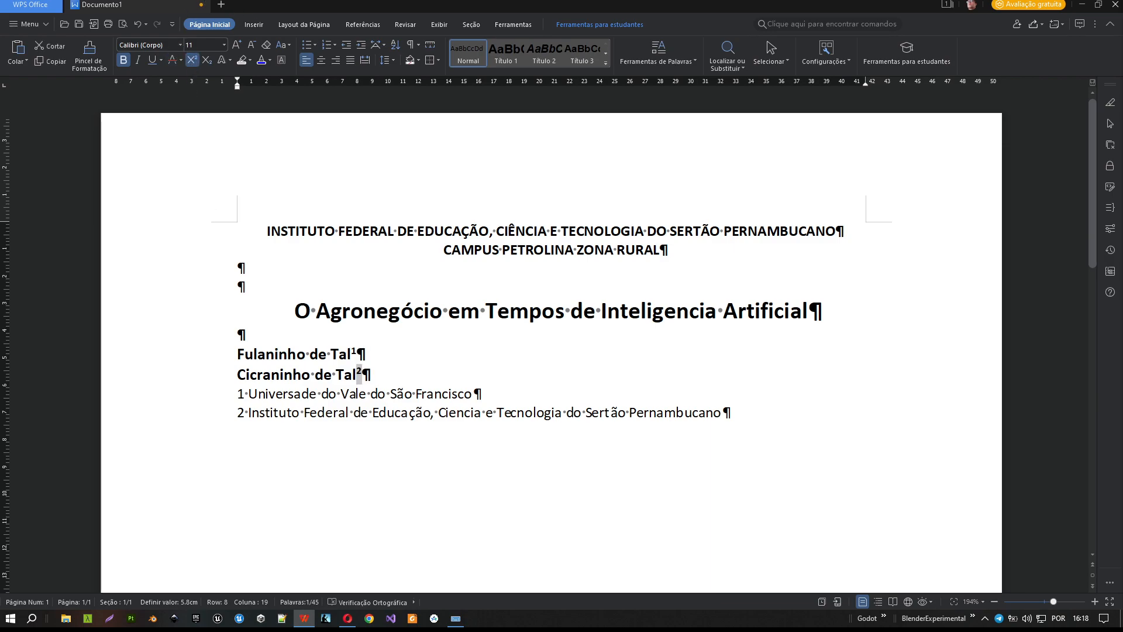
key(Right)
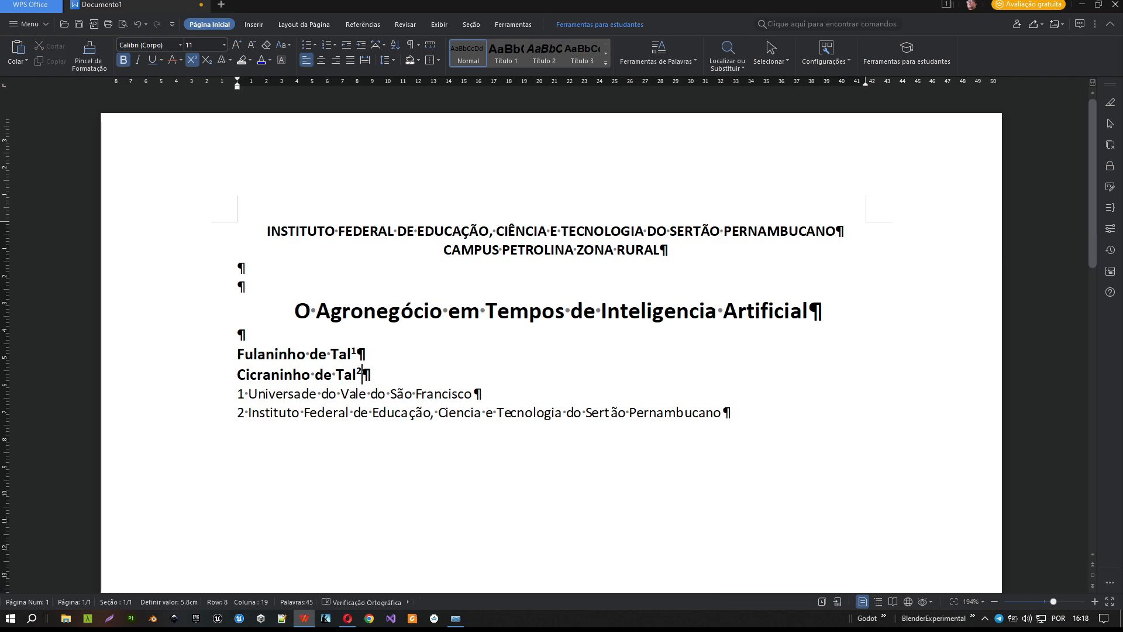
key(Return)
text(wwww)
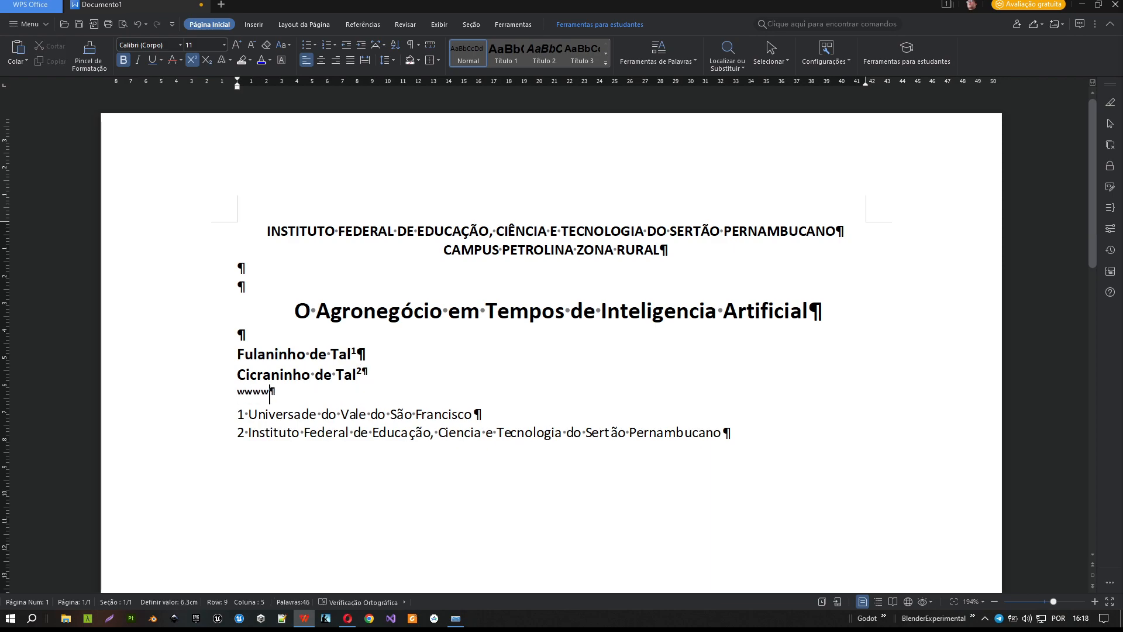
key(BackSpace)
key(BackSpace)
key(BackSpace)
key(BackSpace)
key(BackSpace)
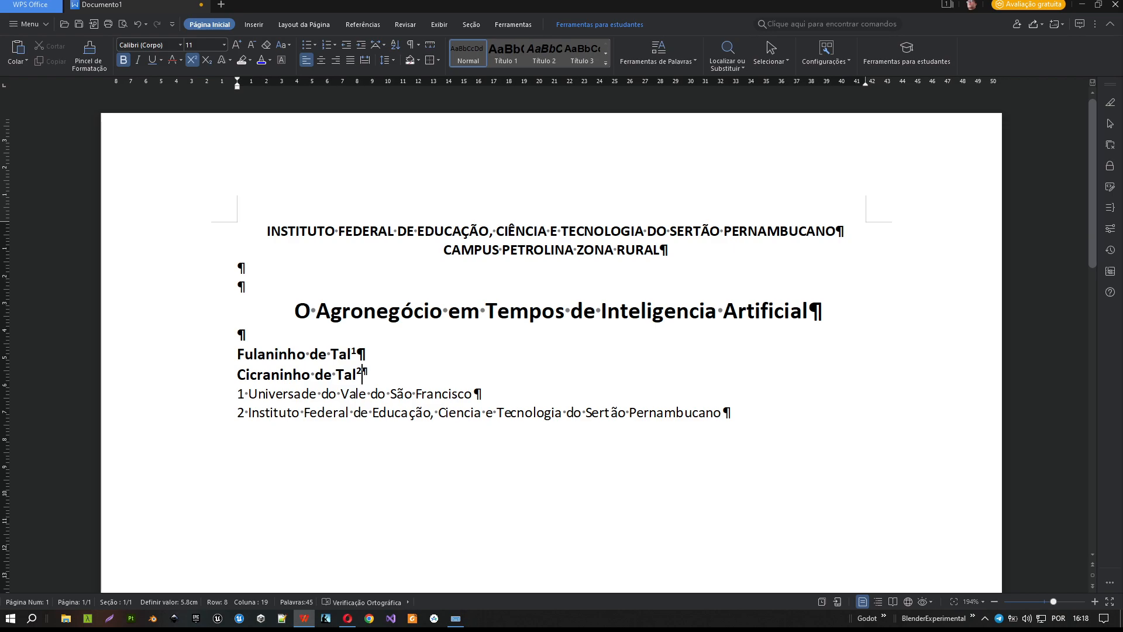
Format the 1 and 2 at the start of the two affiliation lines as superscript.
drag(245, 394, 238, 396)
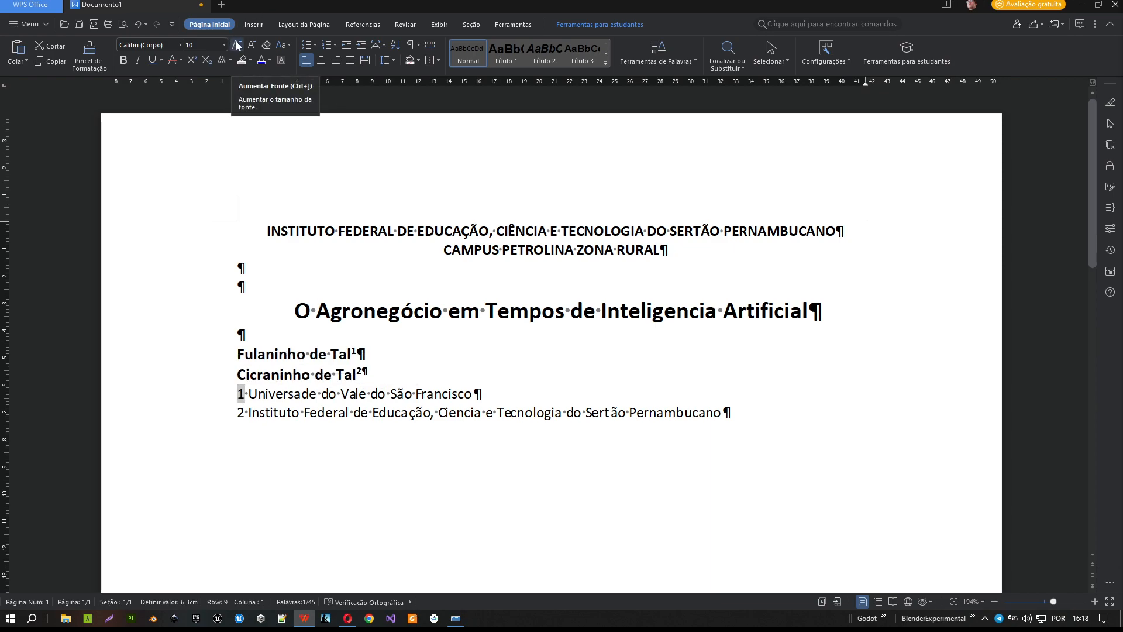
click(192, 60)
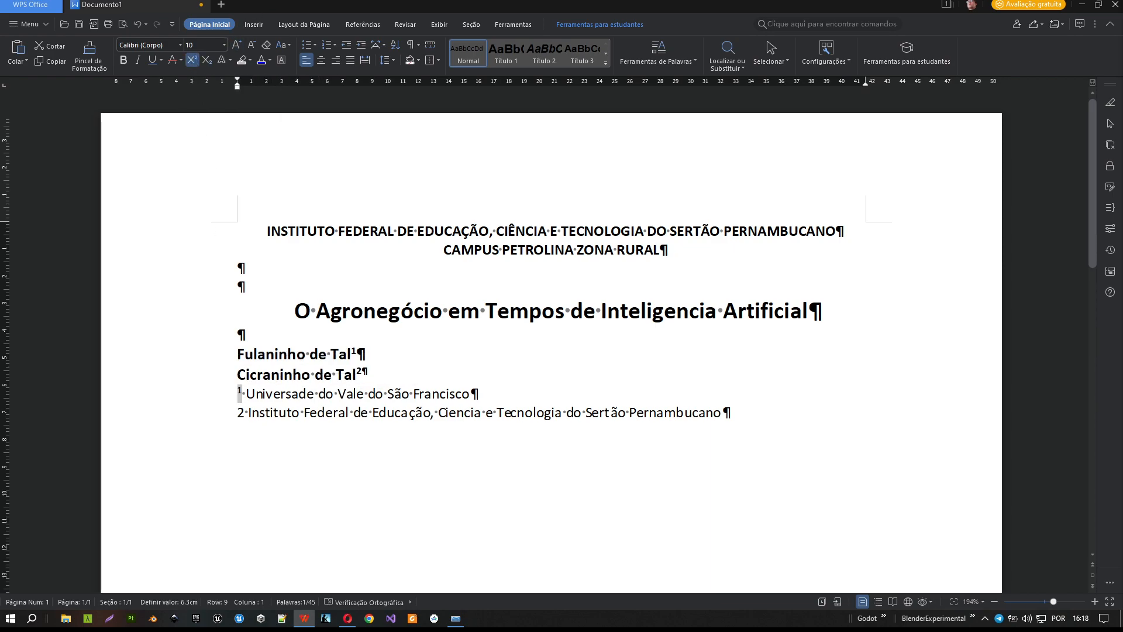
drag(246, 413, 238, 413)
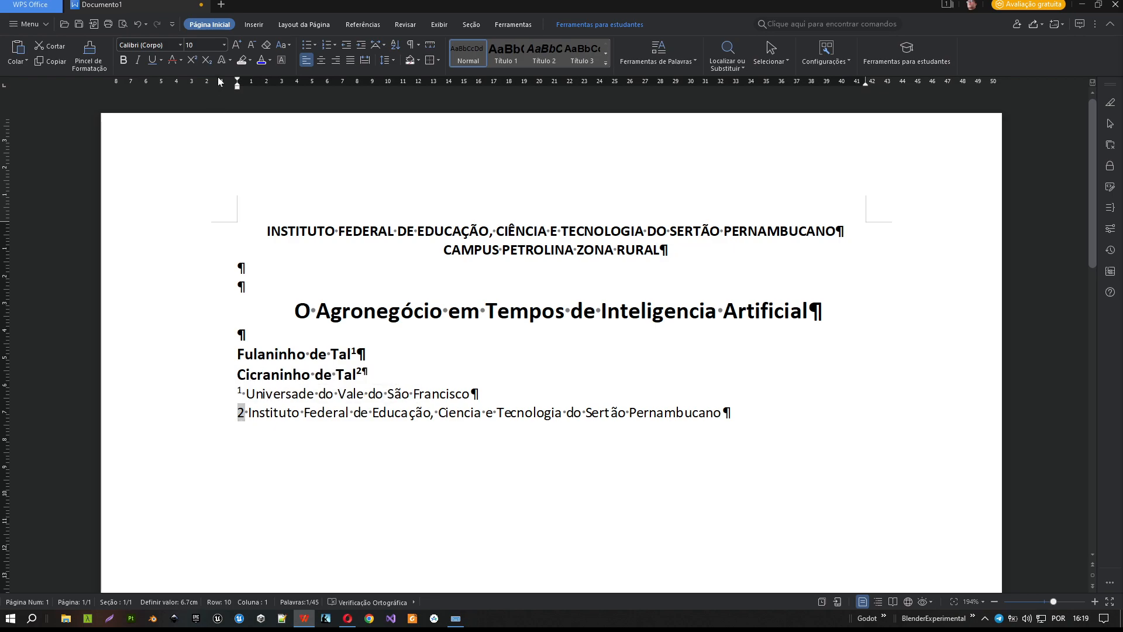
click(192, 60)
click(332, 413)
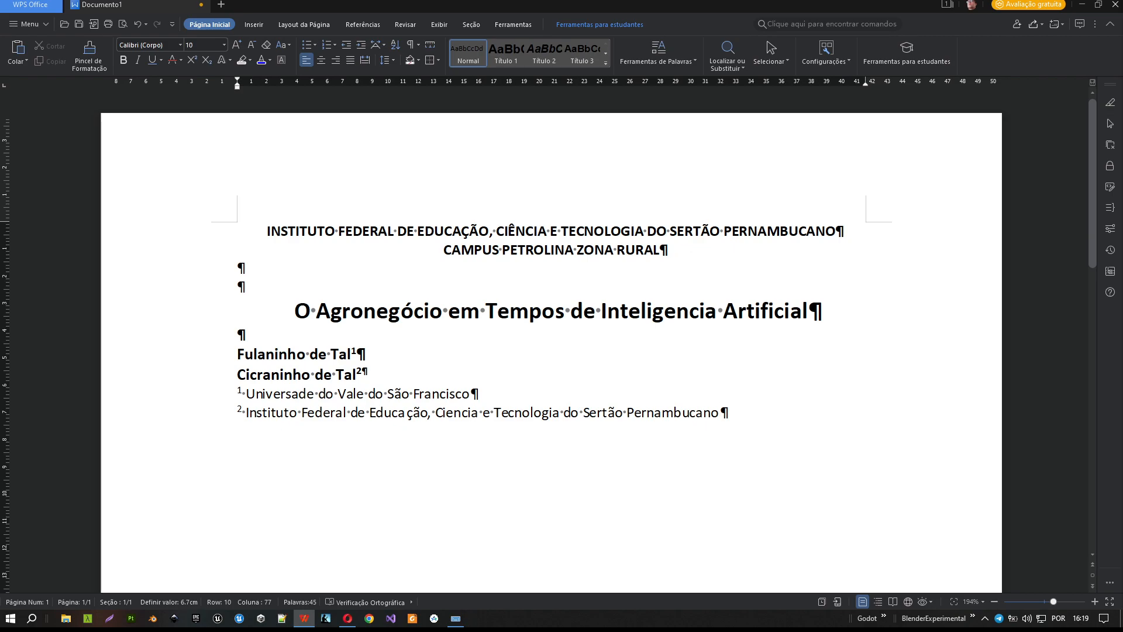
Check the browser template, and add the heading "Resumo" after a blank line below the affiliations, followed by a new line.
click(347, 619)
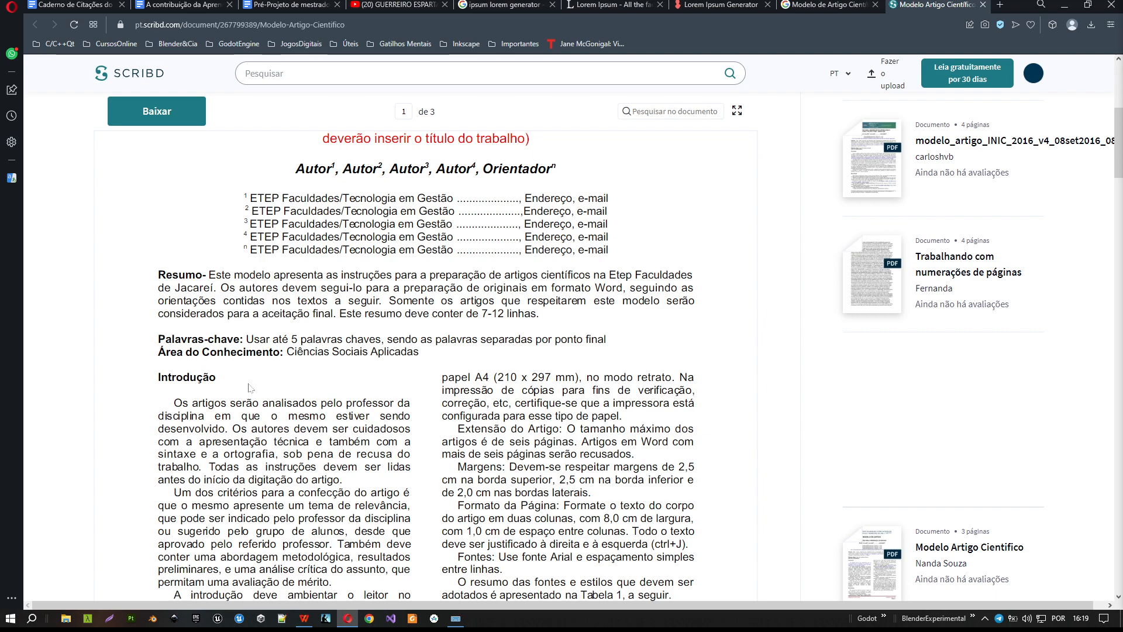
key(alt+Tab)
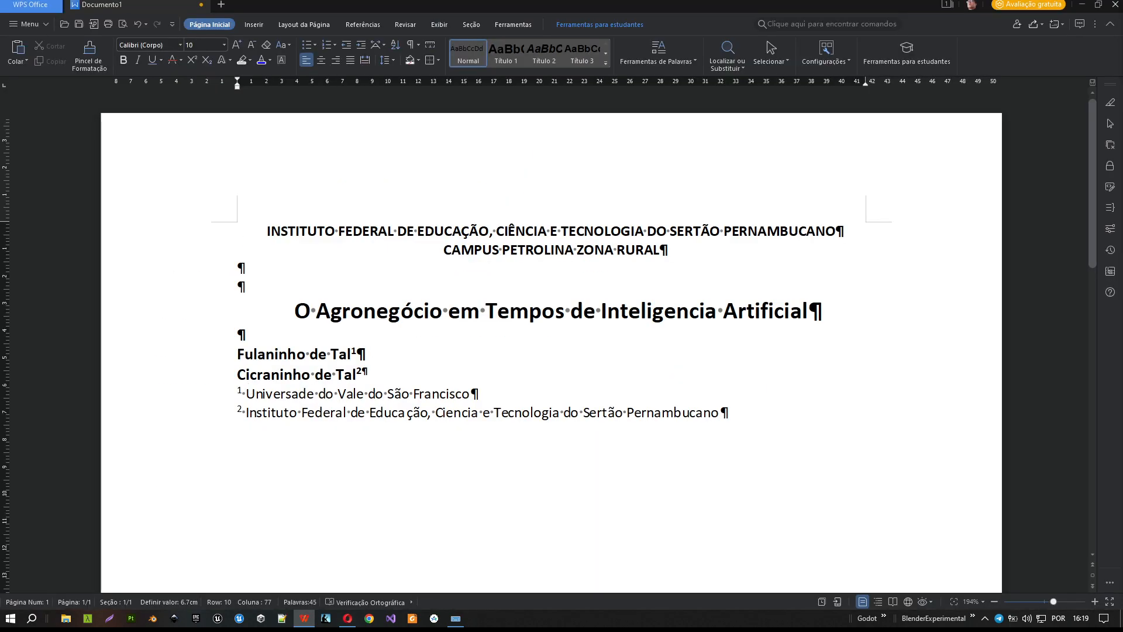
click(352, 311)
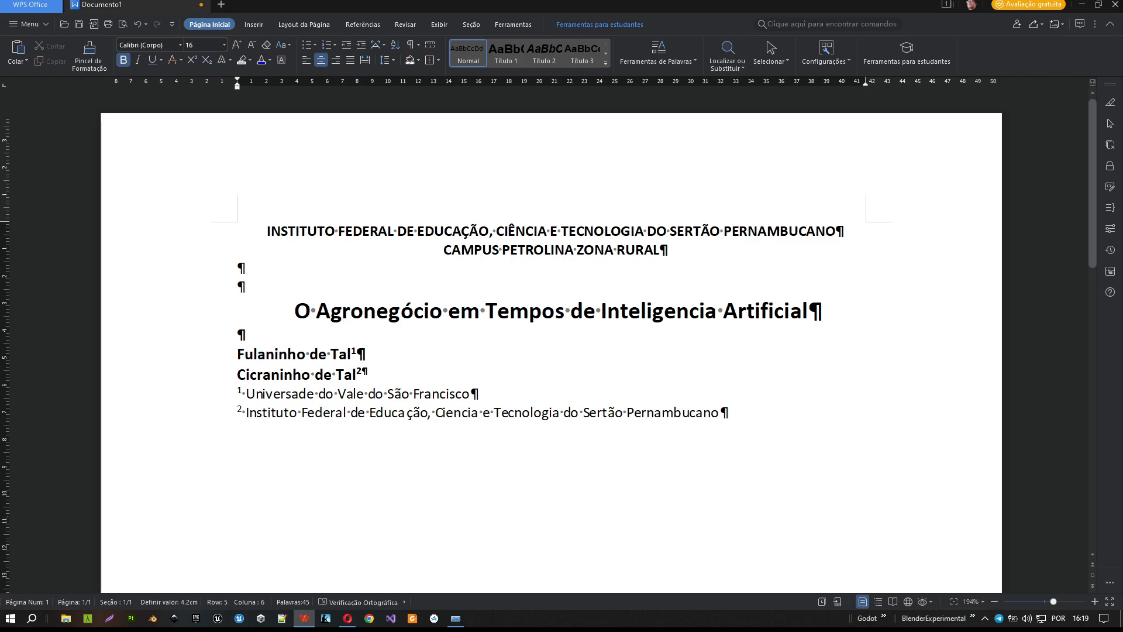
click(378, 412)
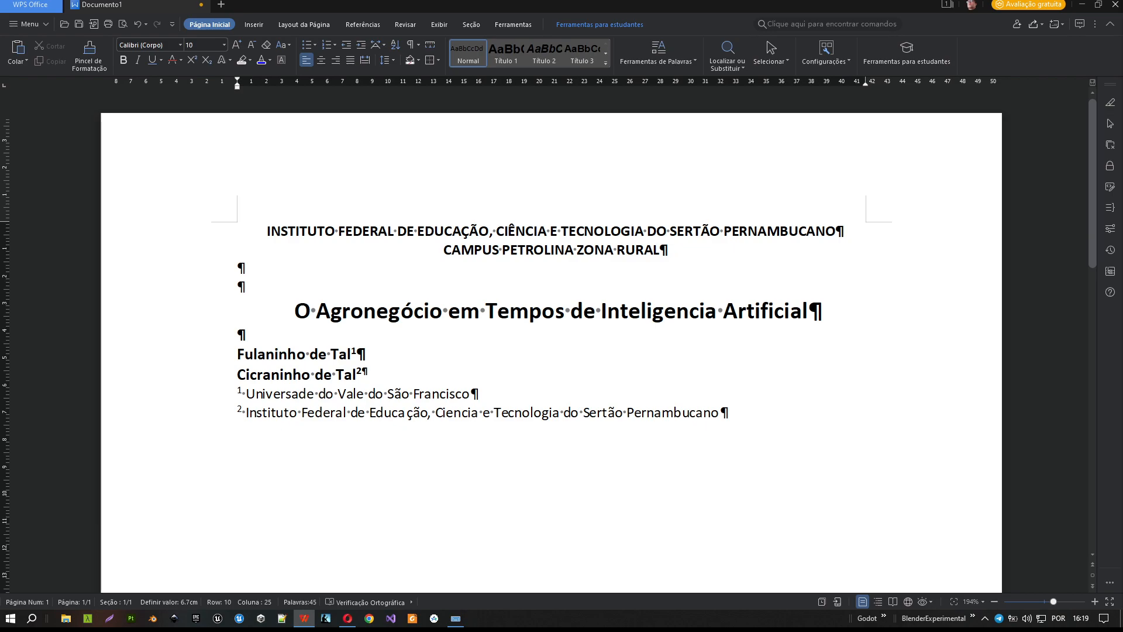
click(676, 412)
key(Return)
key(Return)
text(R)
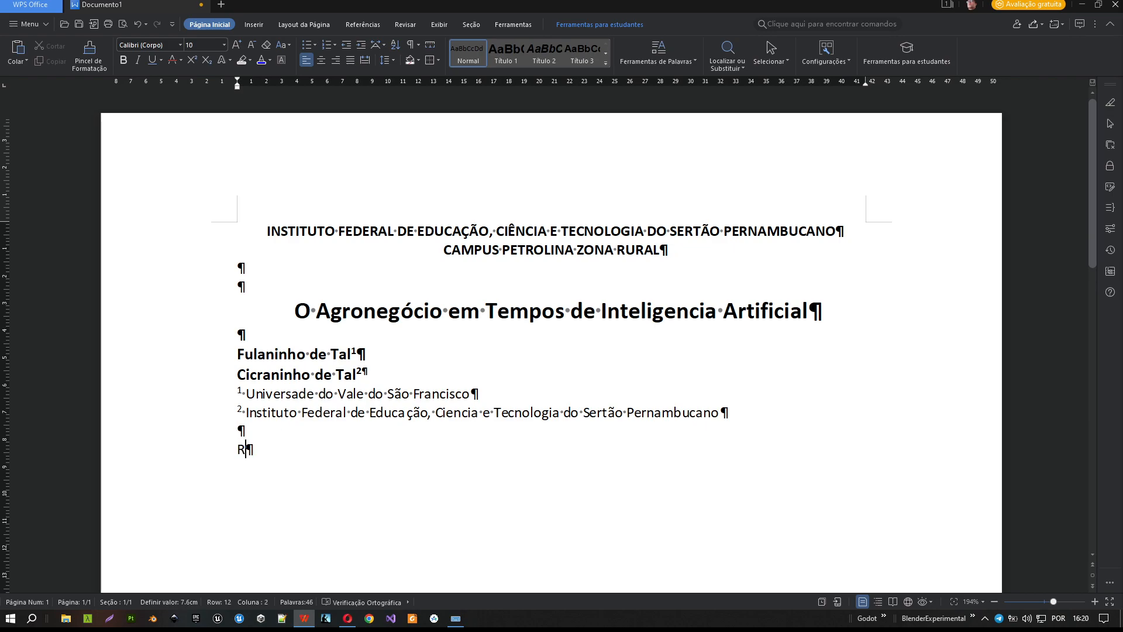
text(esumo)
key(Return)
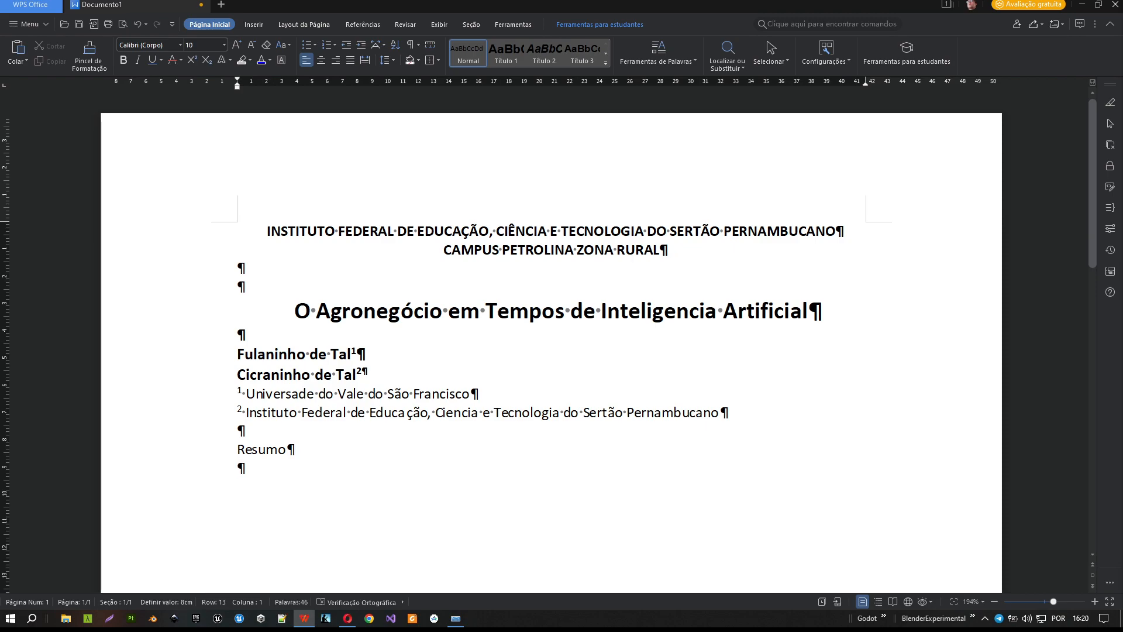
Copy the first generated paragraph from the Lorem Ipsum Generator page in the browser and paste it below the Resumo heading in WPS Writer.
click(347, 618)
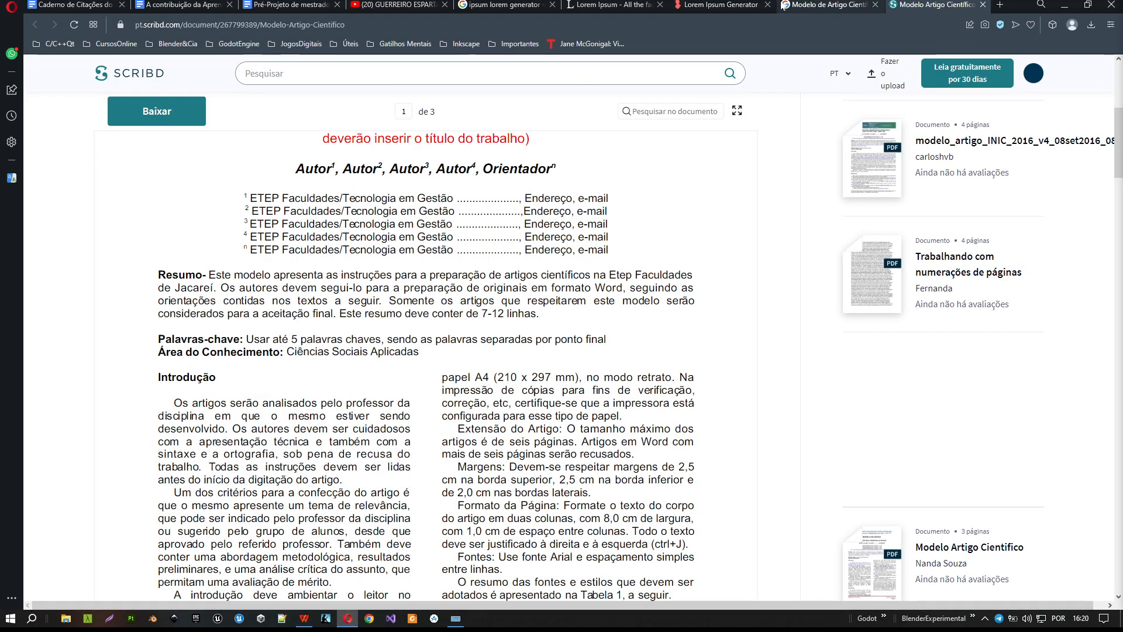
click(722, 5)
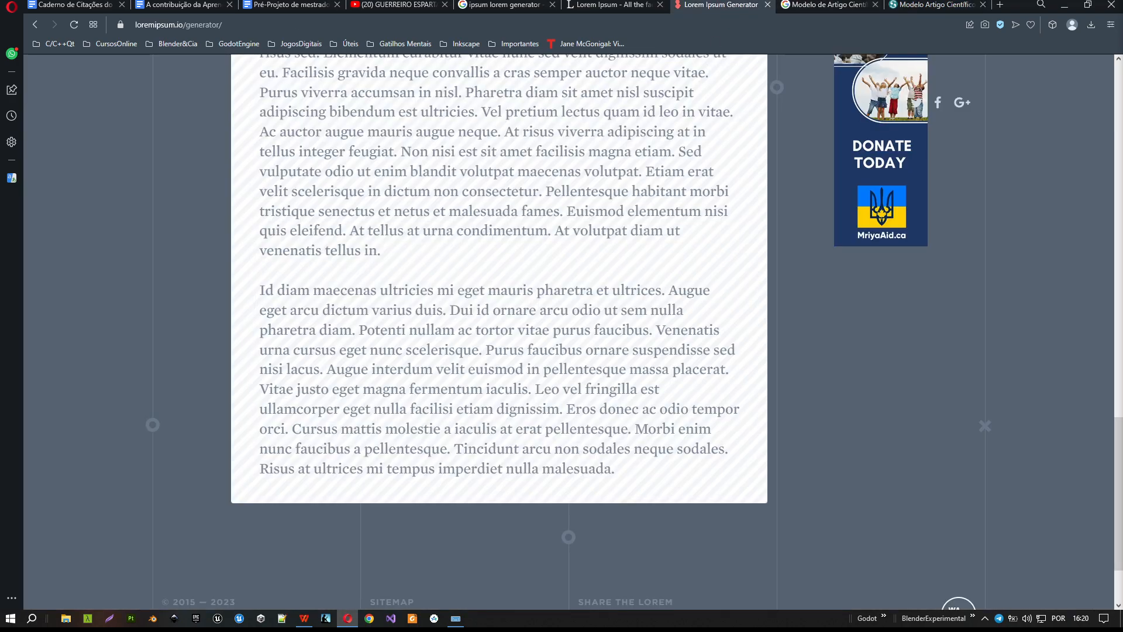
scroll(358, 286, up, 9)
scroll(261, 259, up, 9)
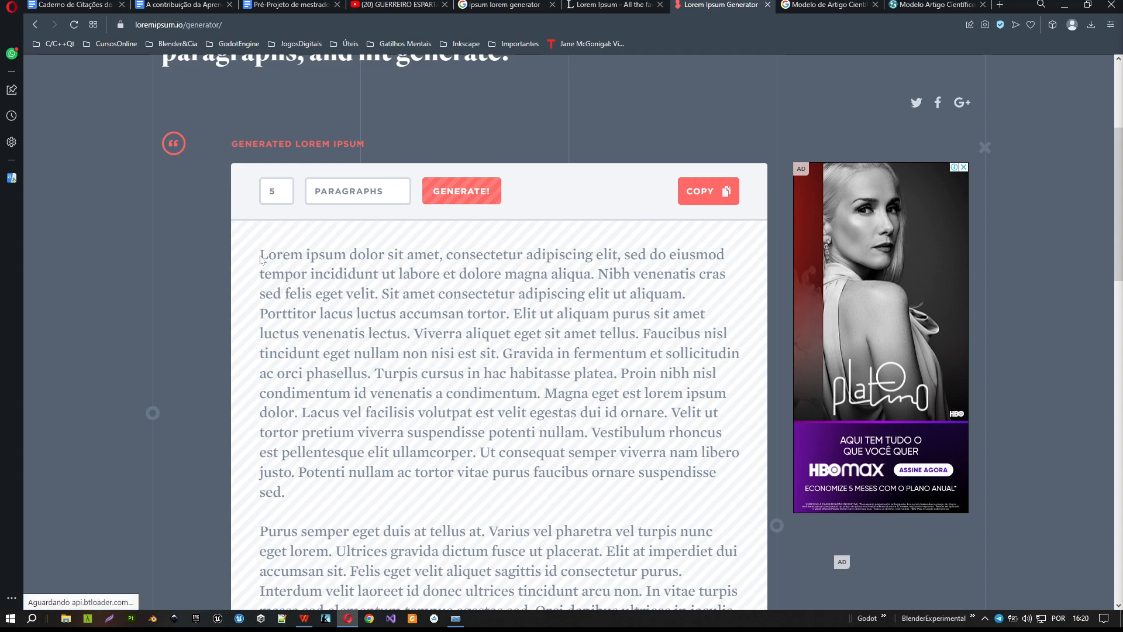
drag(261, 259, 298, 497)
key(ctrl+c)
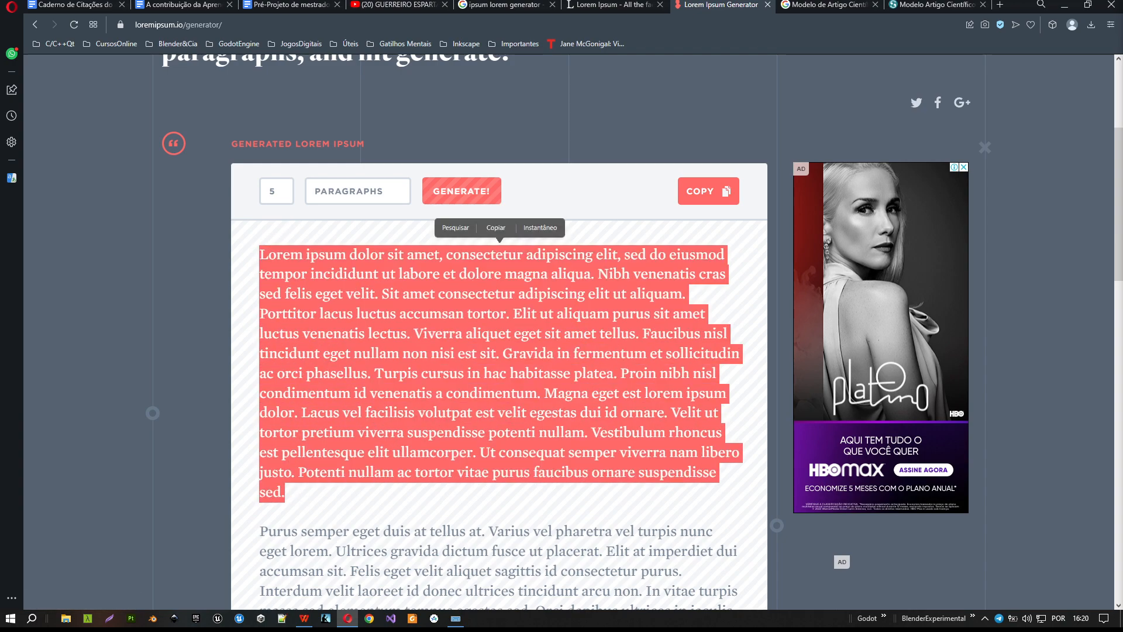
click(495, 228)
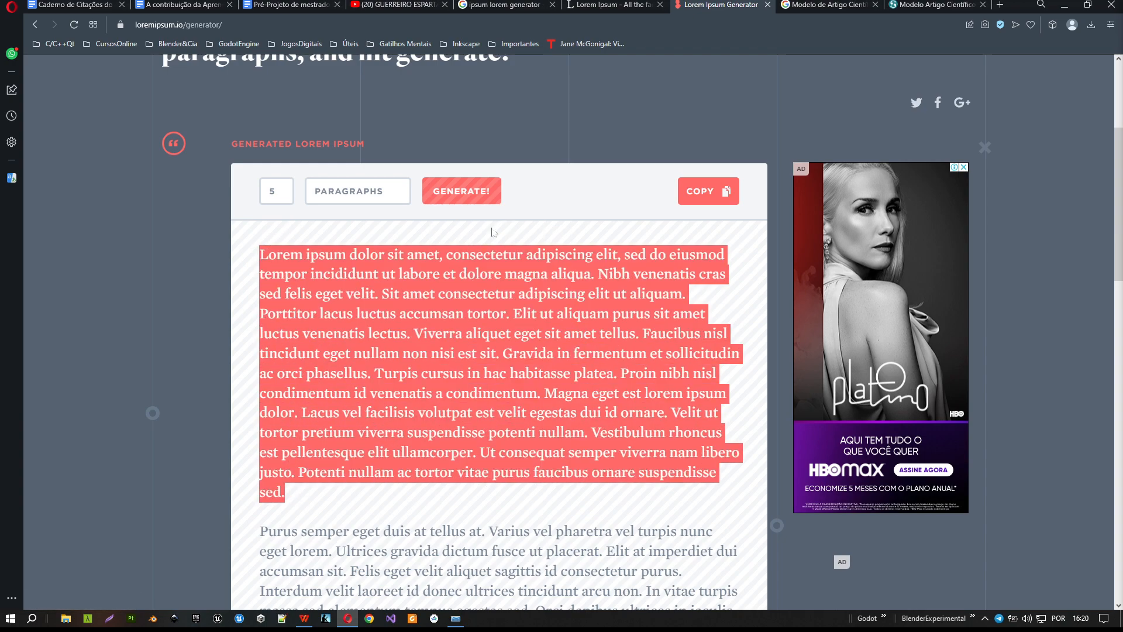
click(304, 619)
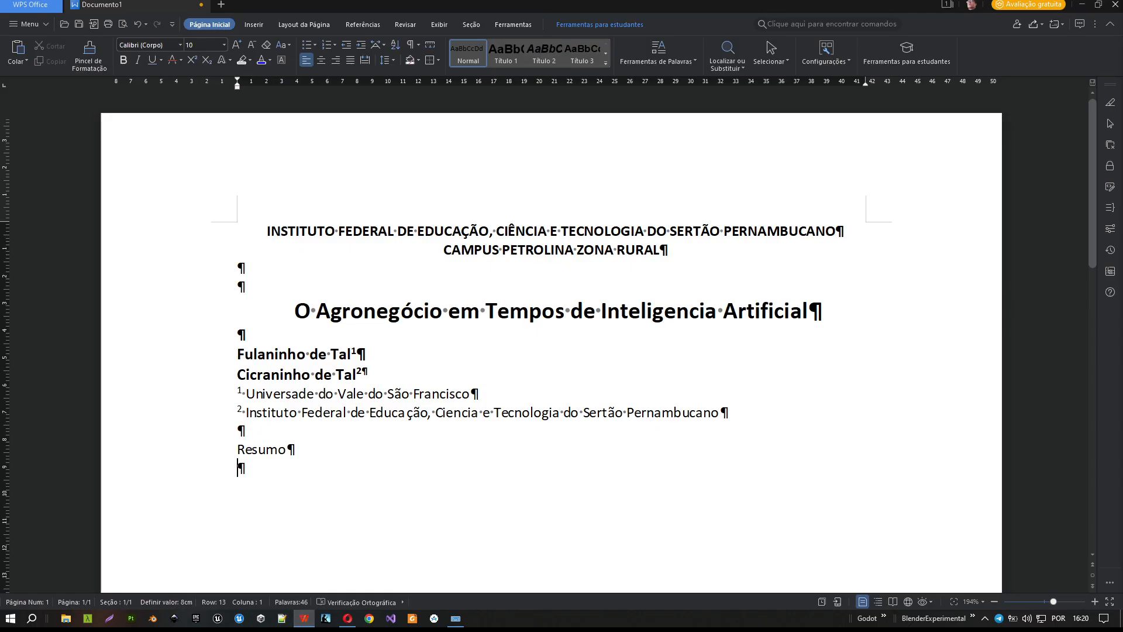
key(ctrl+v)
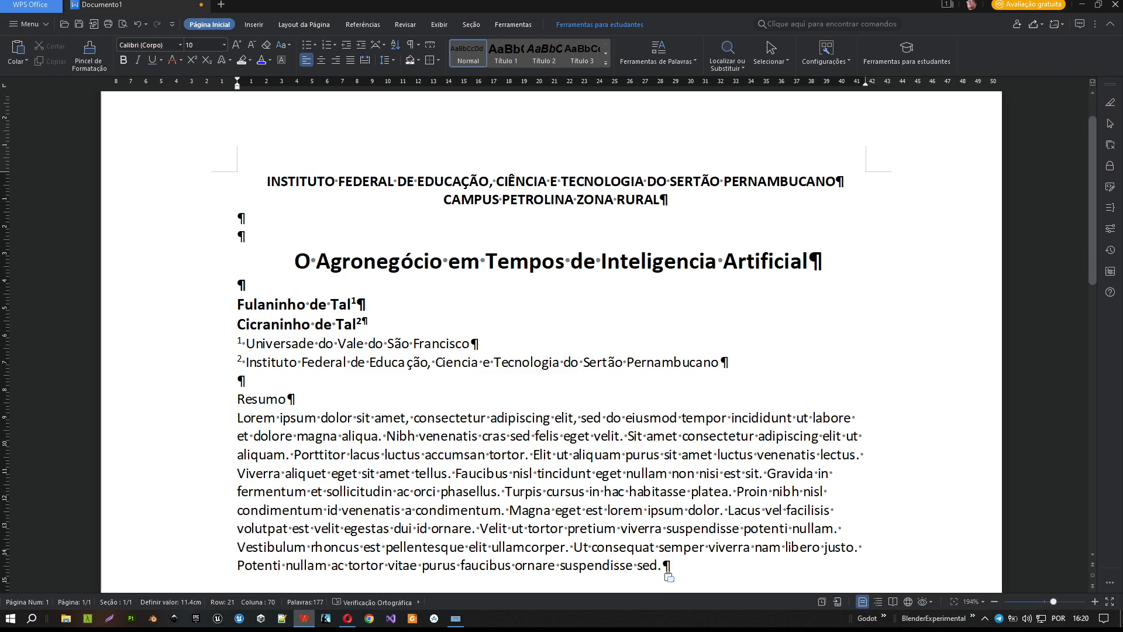
Justify the lorem ipsum paragraph below the Resumo heading.
click(244, 418)
scroll(551, 341, down, 3)
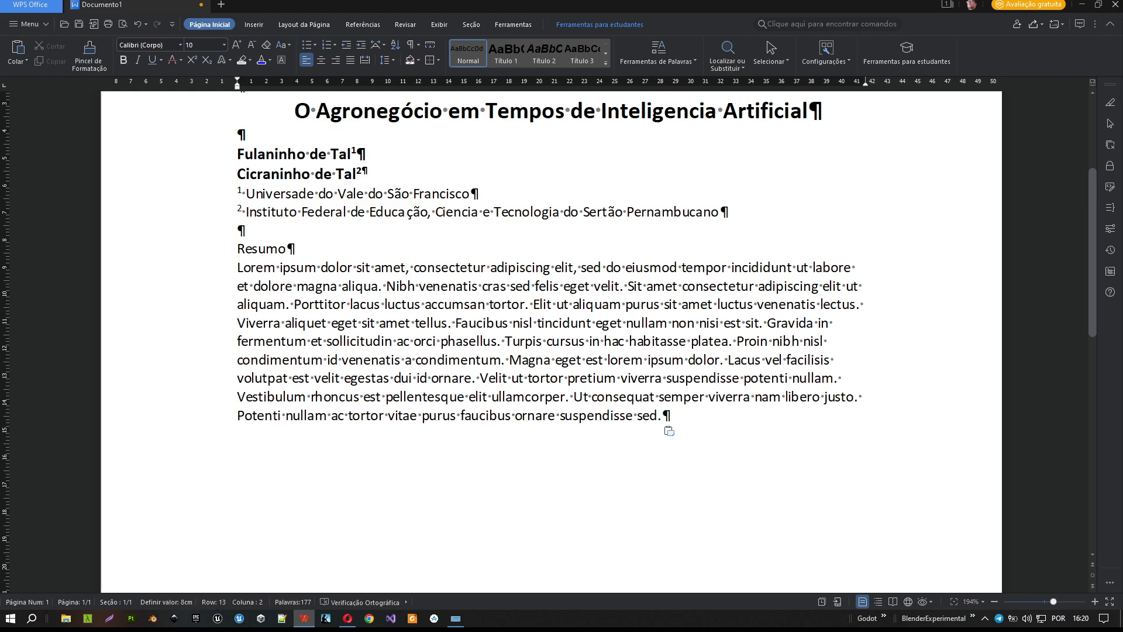
click(663, 416)
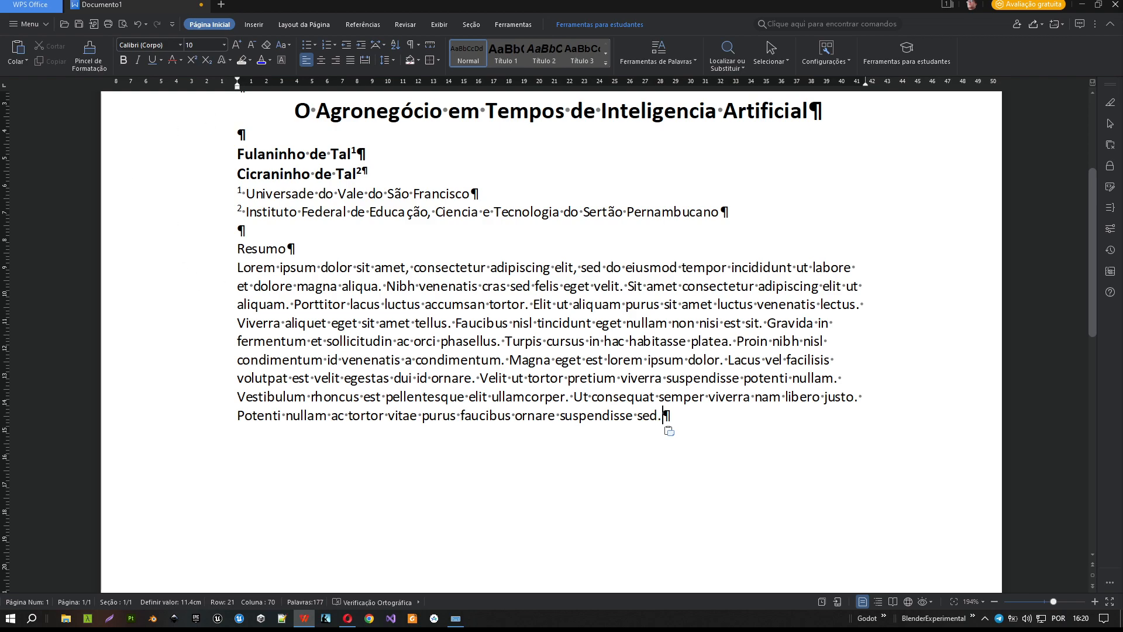
click(534, 267)
click(430, 360)
click(334, 303)
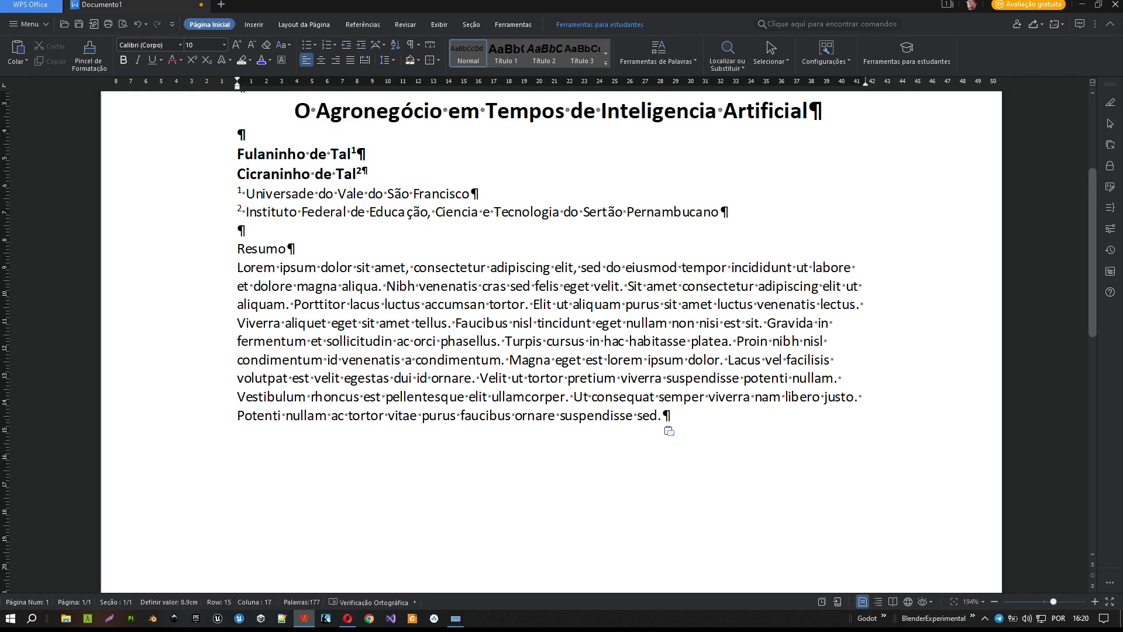
click(350, 61)
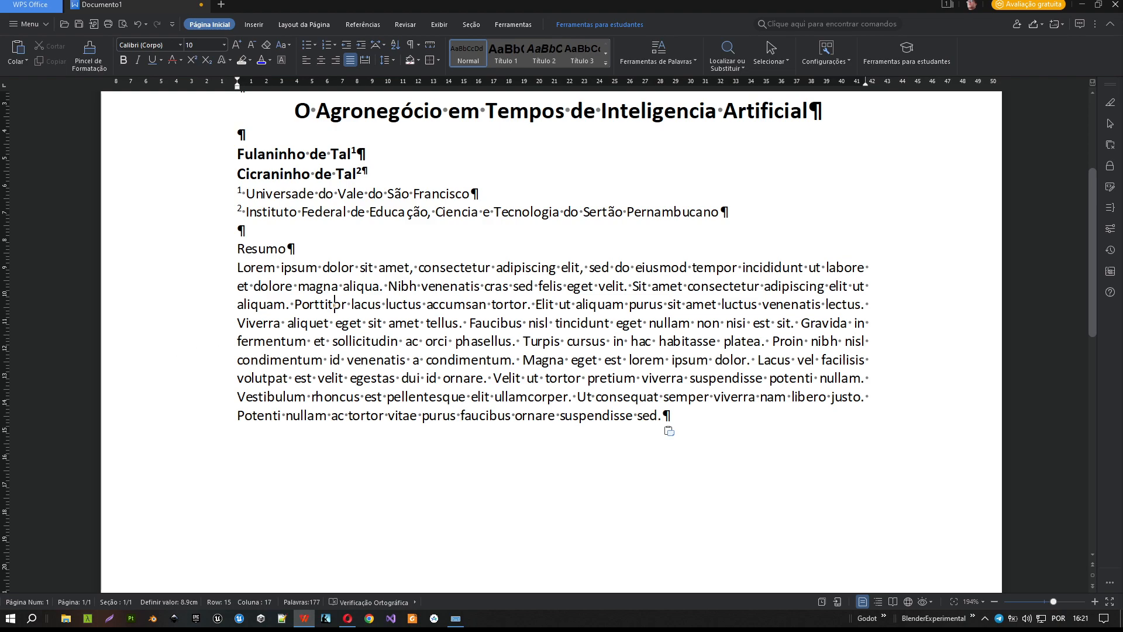
Make the Resumo heading bold.
double_click(282, 247)
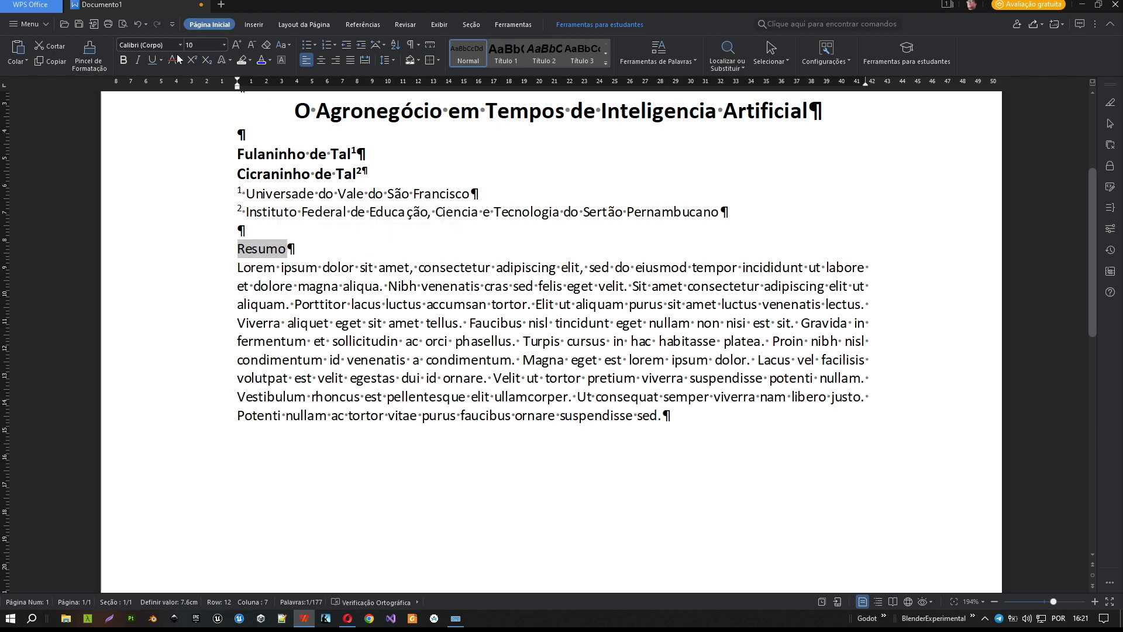
click(123, 60)
click(331, 267)
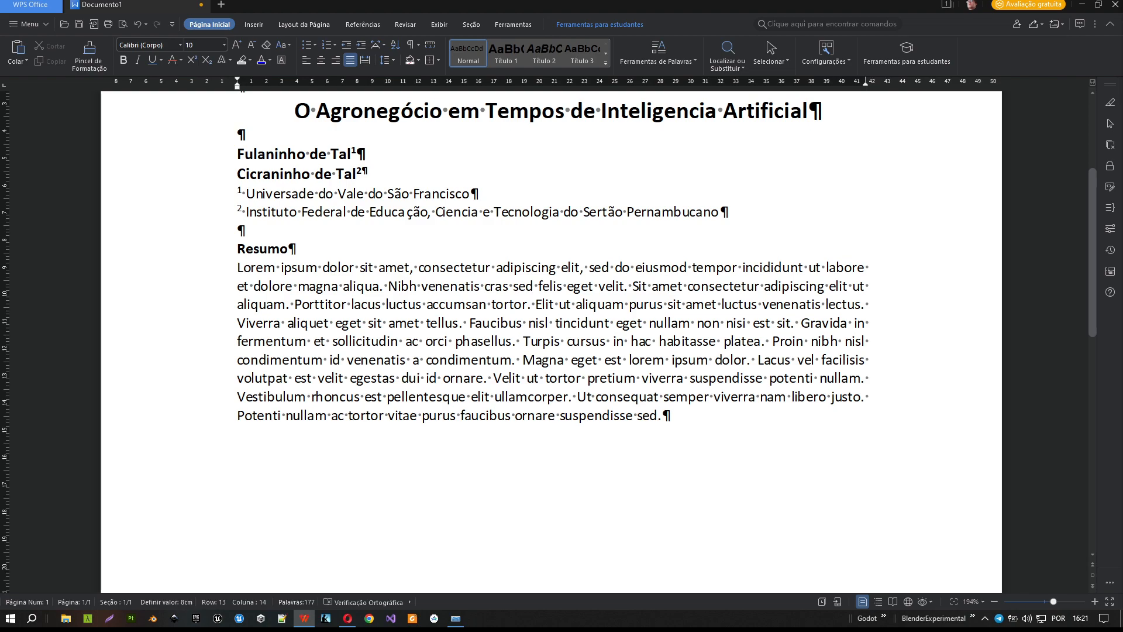
scroll(550, 339, up, 3)
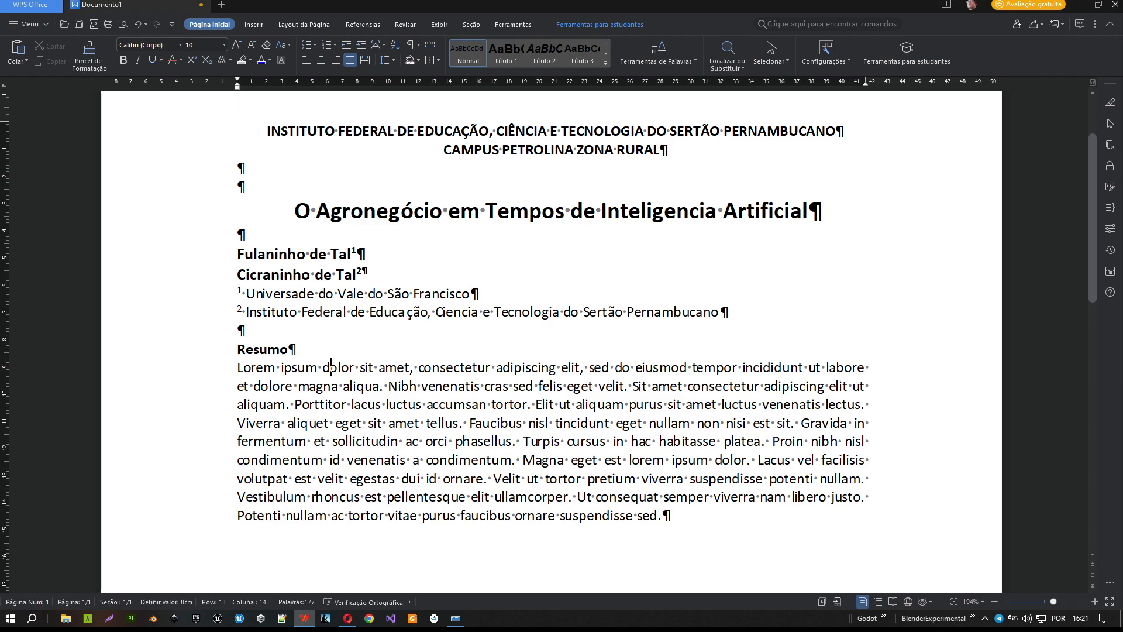
Check the keywords line in the browser template and add "Palavras-chave: Agronegócio, IA, ..." on a new line below the abstract.
click(662, 516)
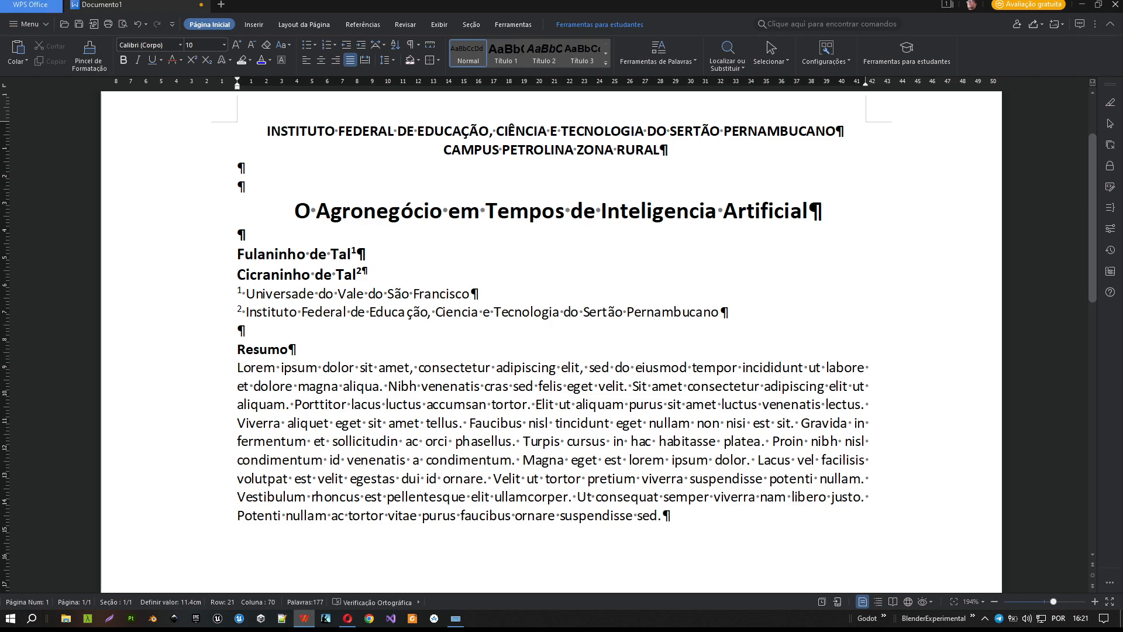
click(348, 618)
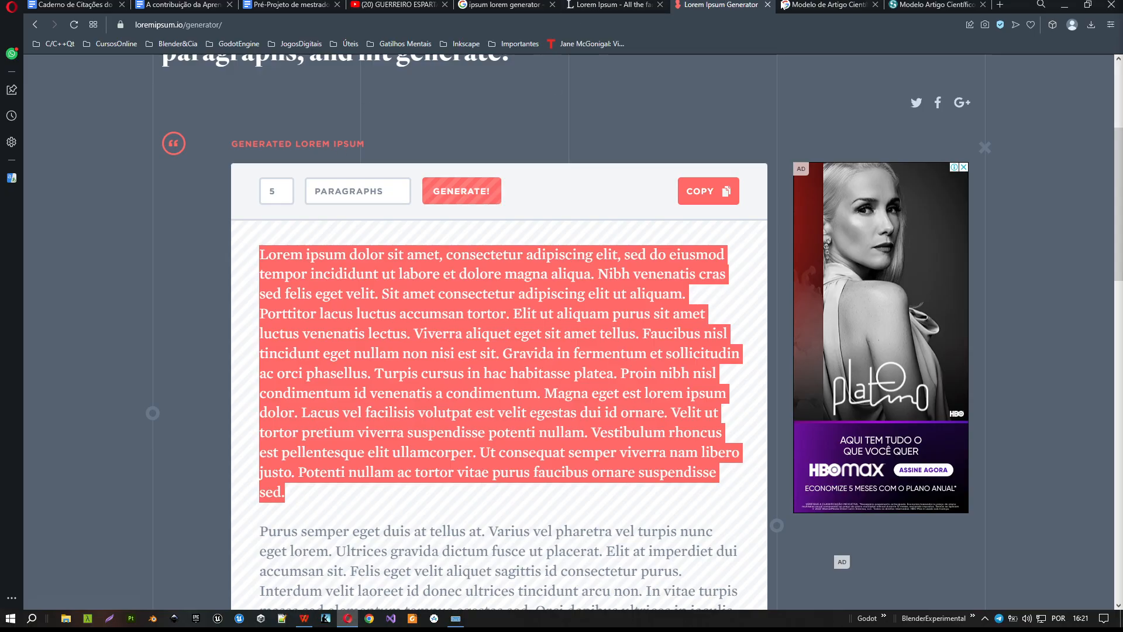
click(918, 4)
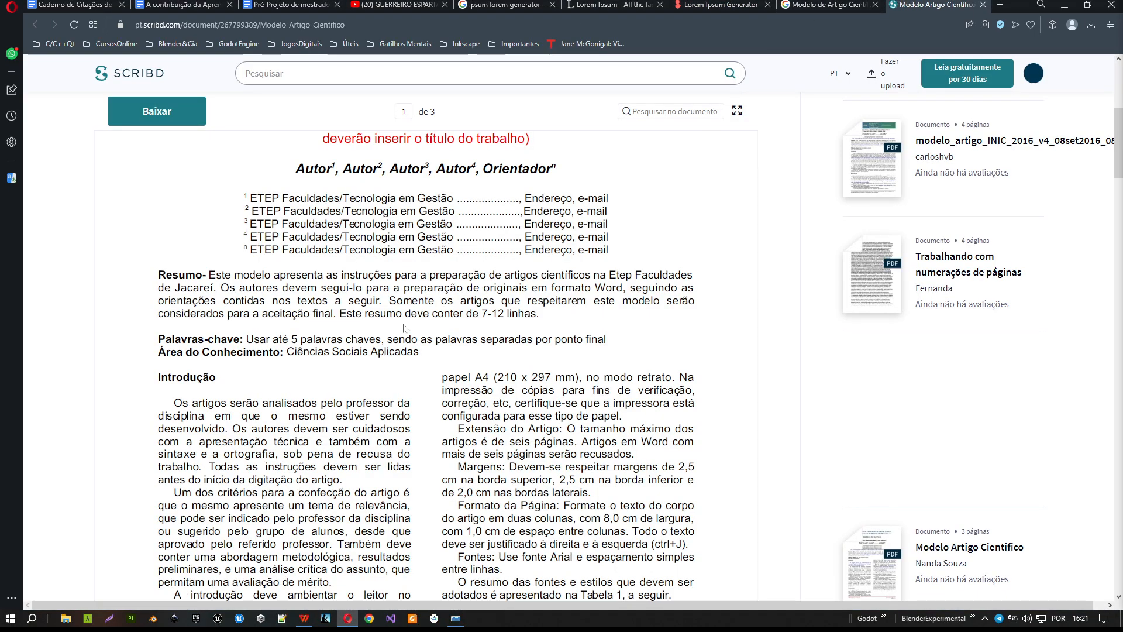
scroll(405, 329, down, 1)
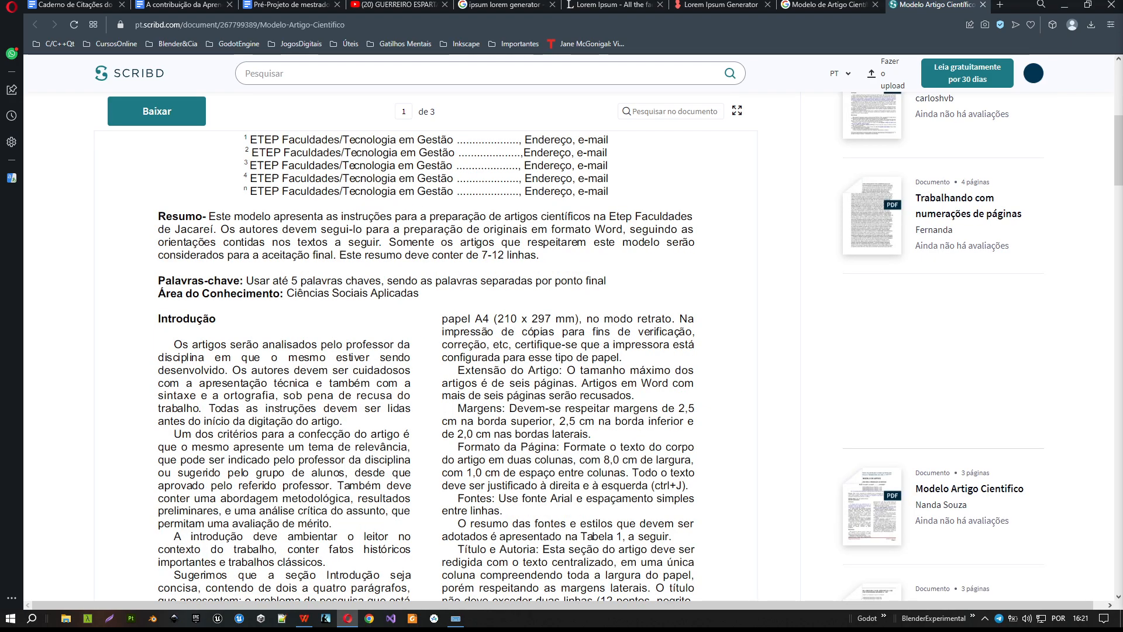
click(1064, 5)
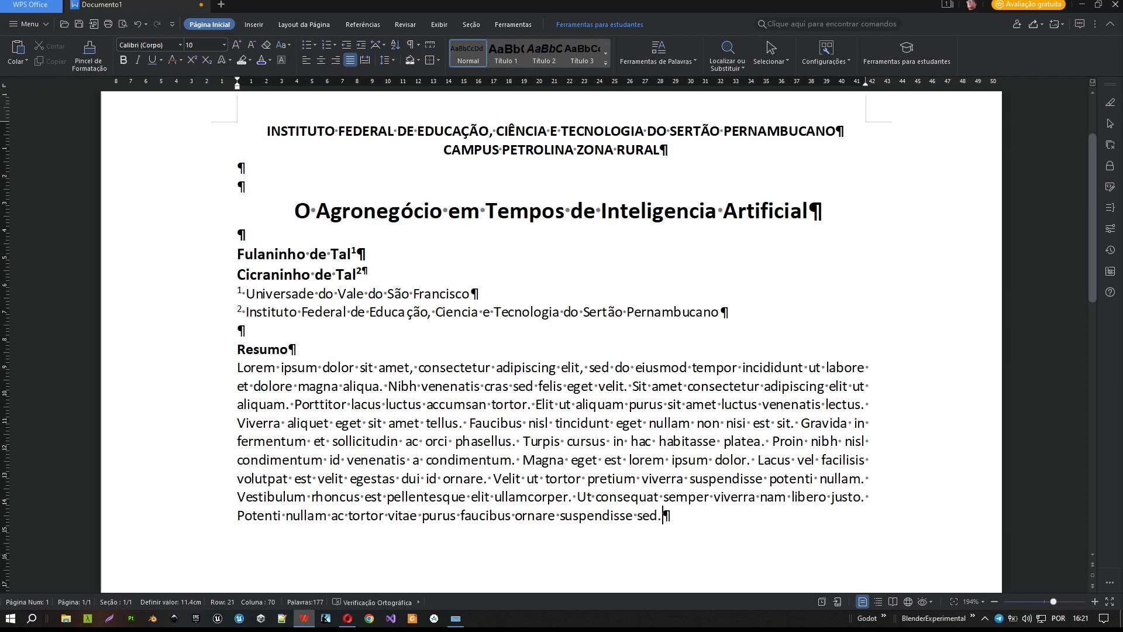
key(Return)
text(Palav)
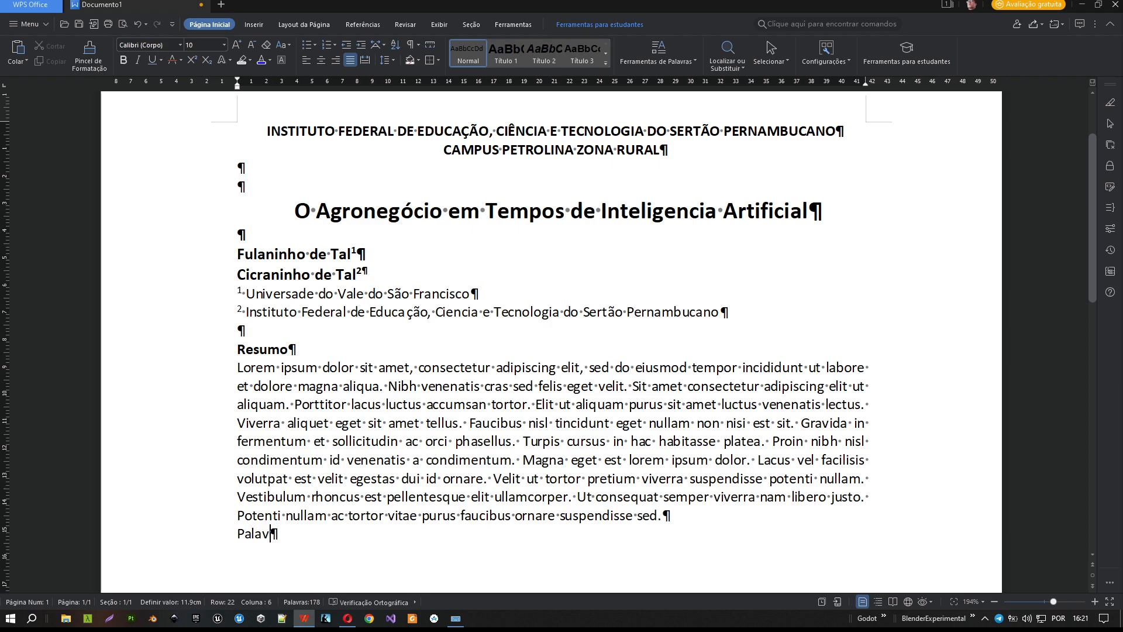
text(ras-c)
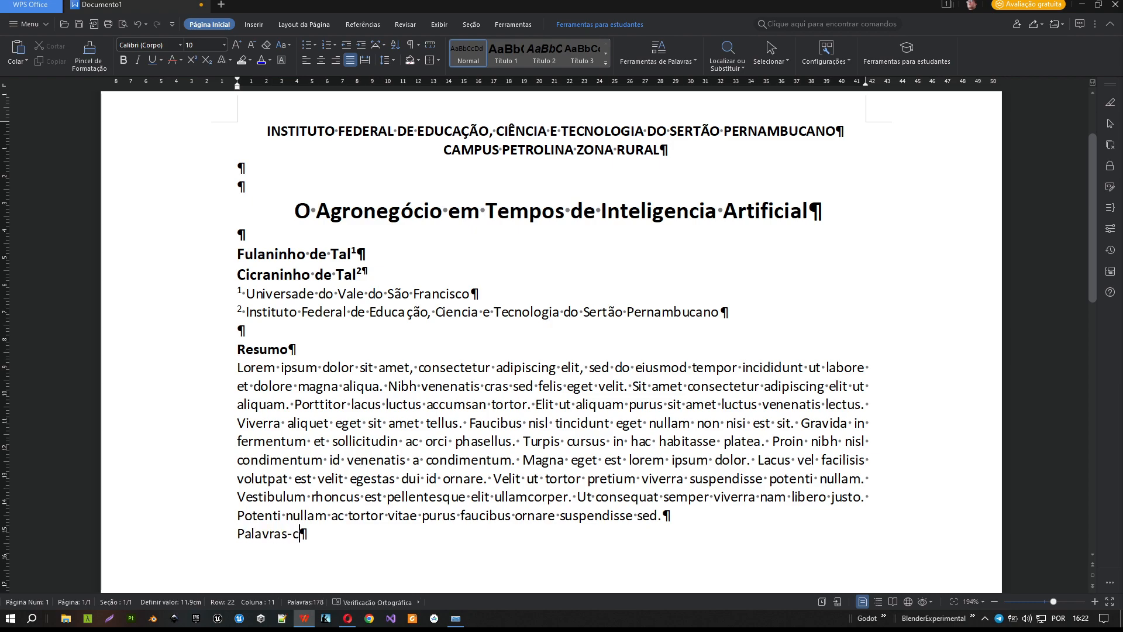
text(haves)
key(BackSpace)
text(:)
text(Agronegócio)
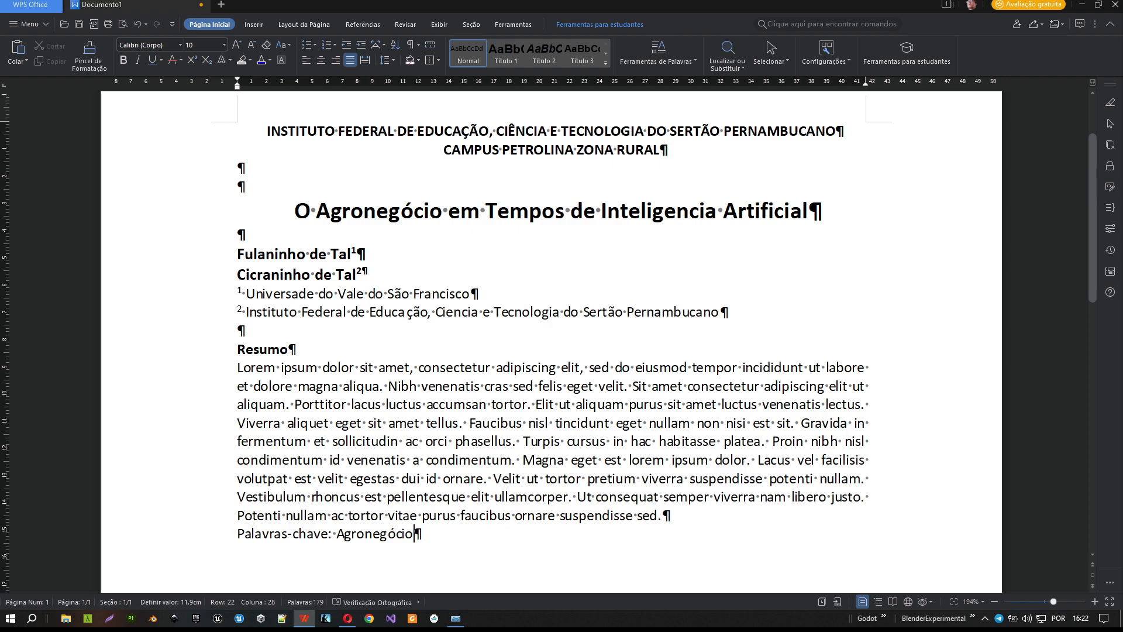
text(, IA, ...)
mouse_move(349, 624)
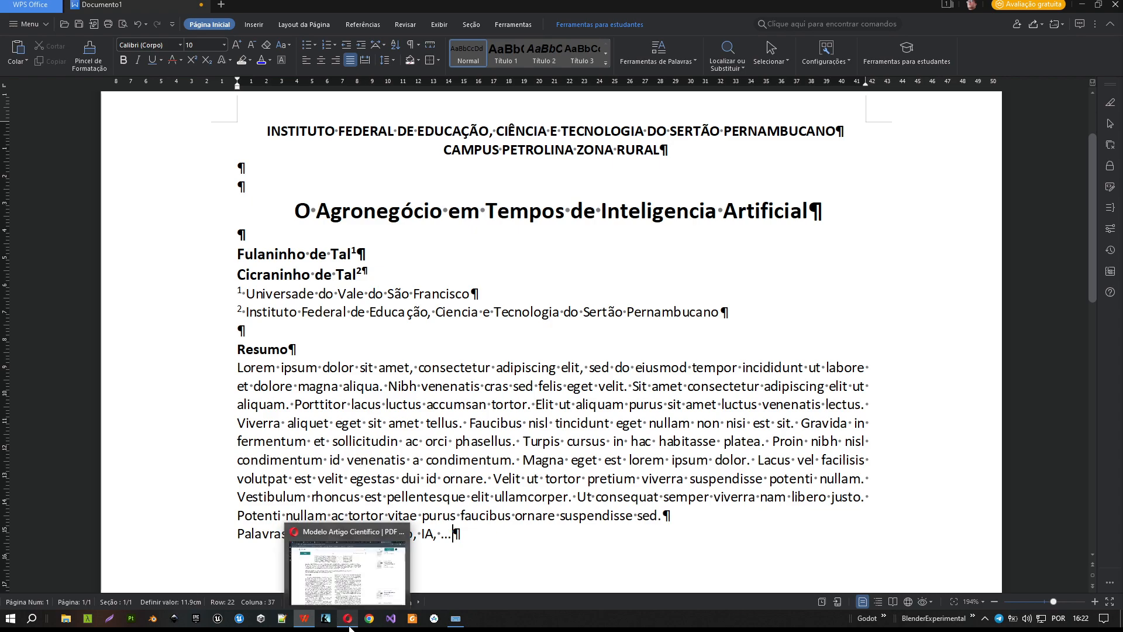
Check the spacing around the keywords in the browser template and insert one blank line between the abstract and the Palavras-chave line in WPS Writer.
click(339, 589)
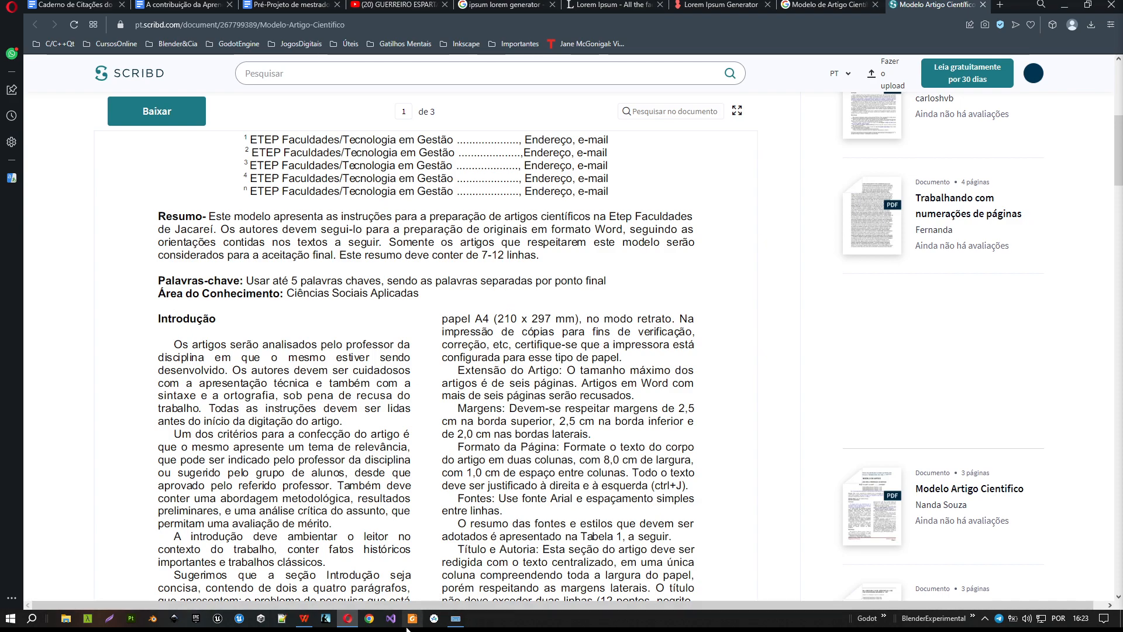
click(303, 618)
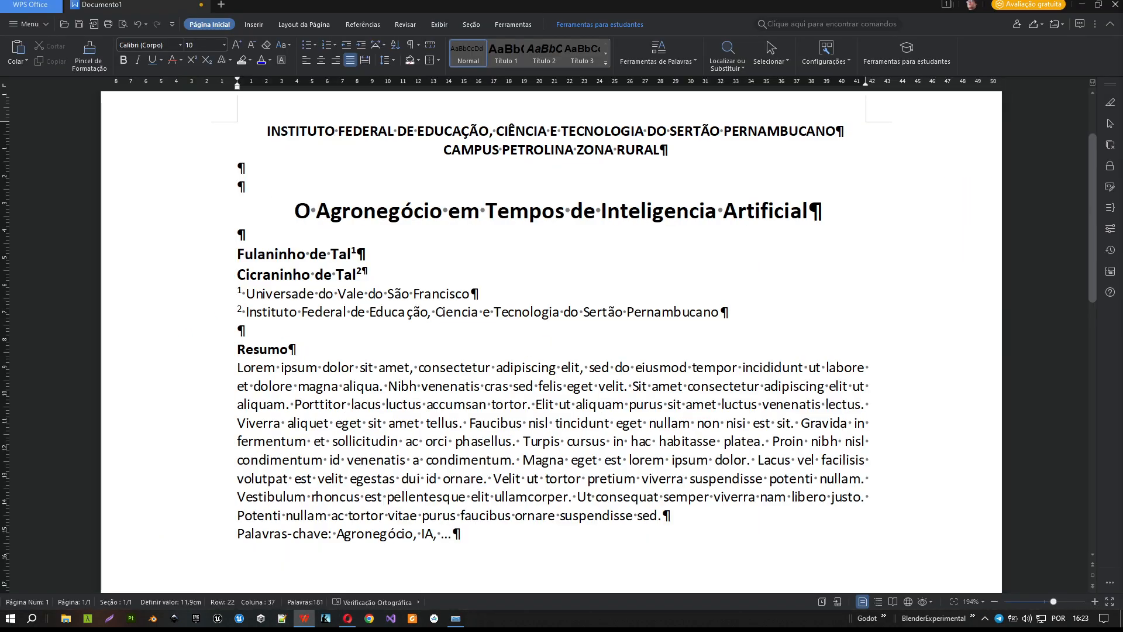
scroll(552, 339, down, 3)
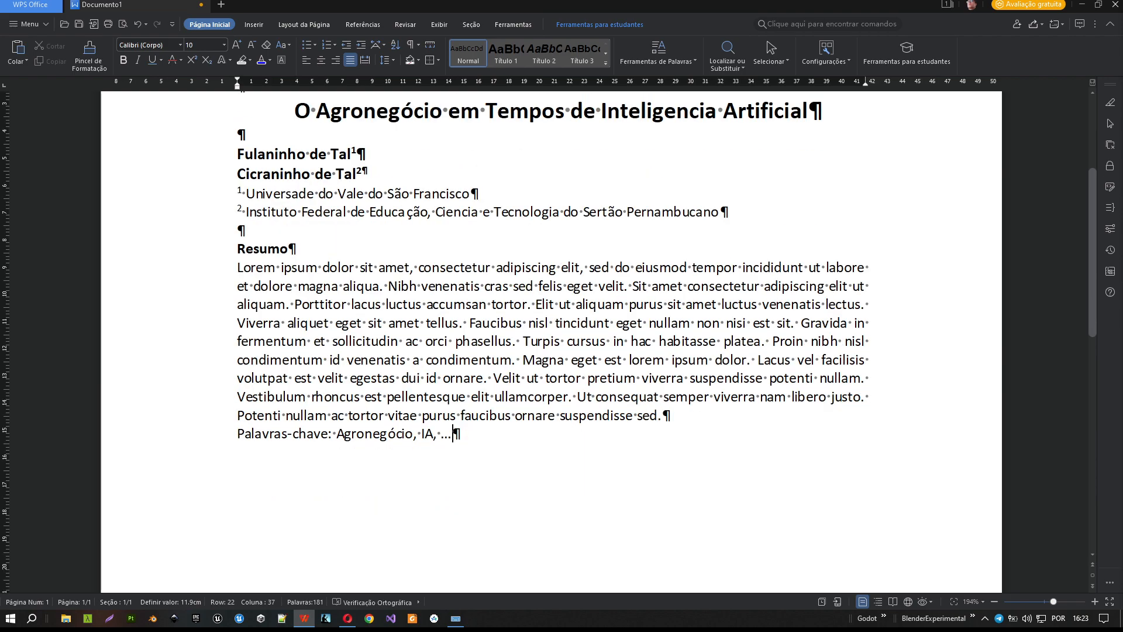
key(Return)
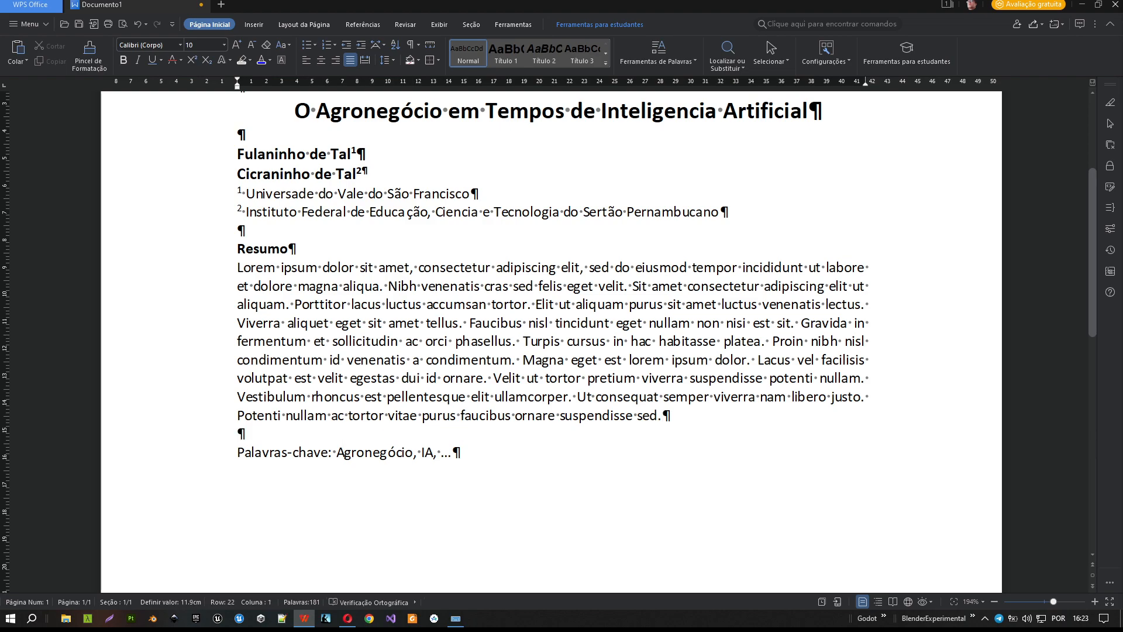
key(BackSpace)
key(Right)
key(Return)
Make the "Palavras-chave" label bold, leaving the listed keywords in regular weight.
drag(330, 453, 237, 453)
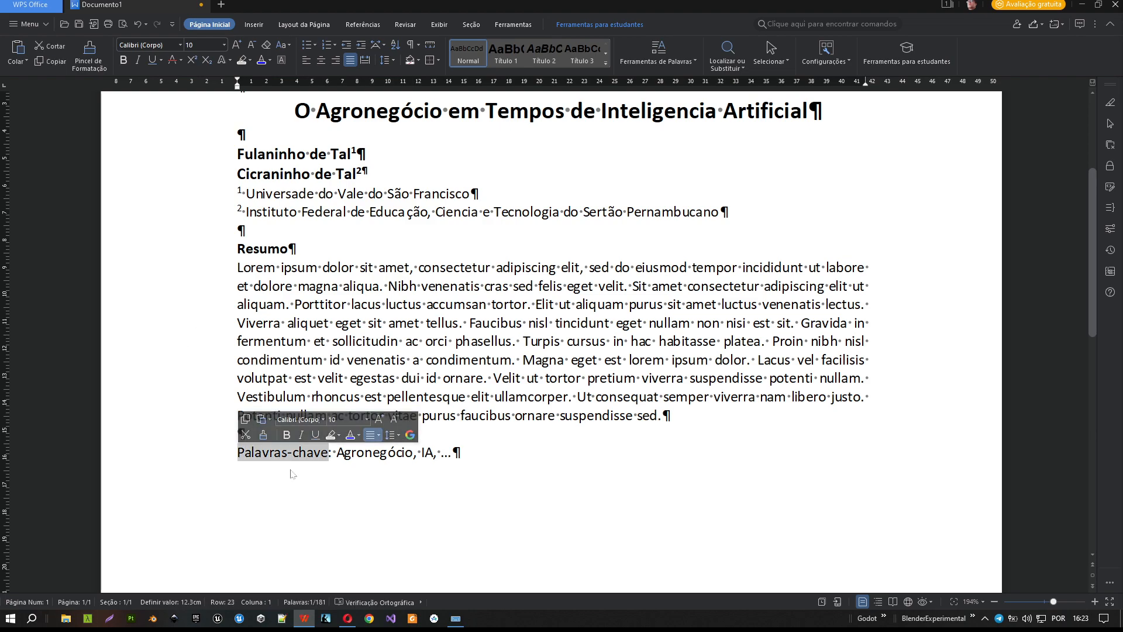
click(286, 434)
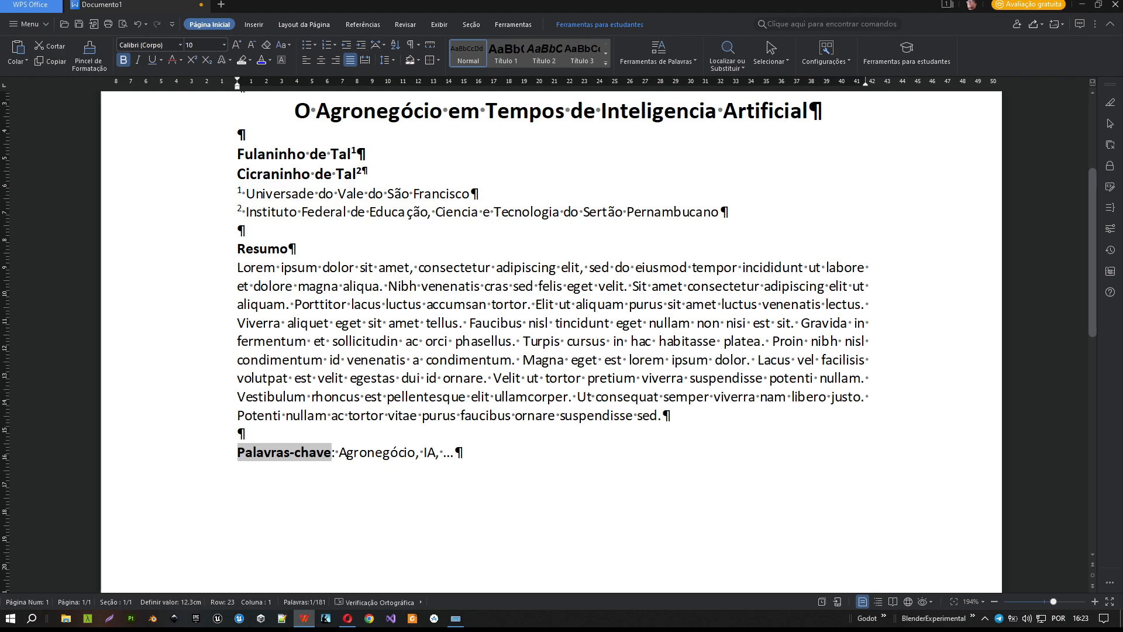
double_click(465, 458)
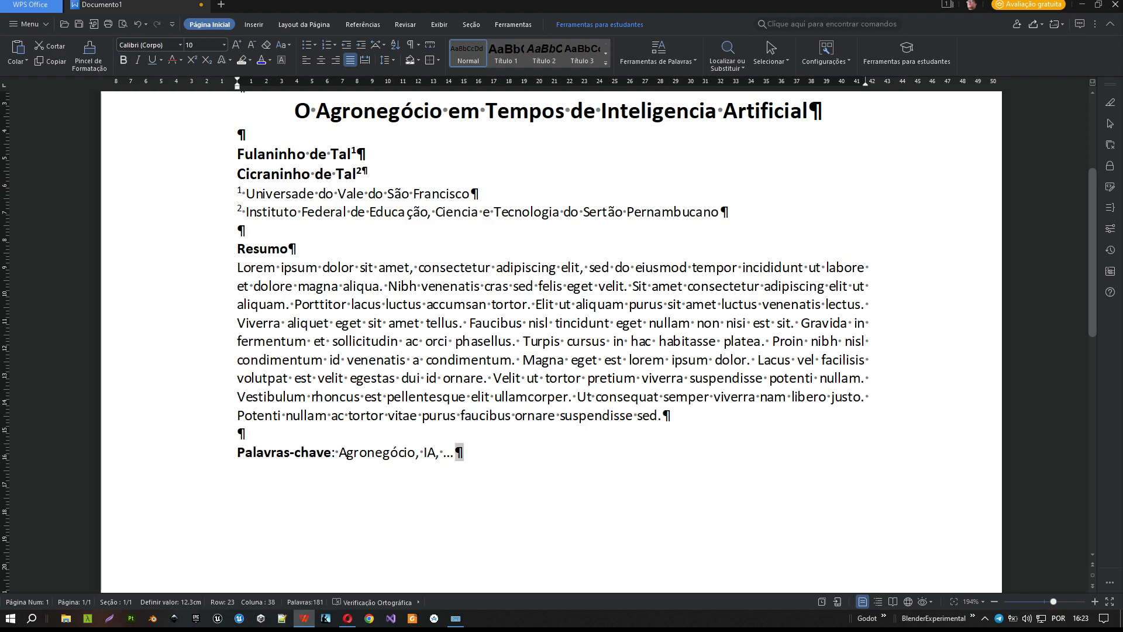
Preview how the article page will print, and return to editing the document.
scroll(550, 339, up, 3)
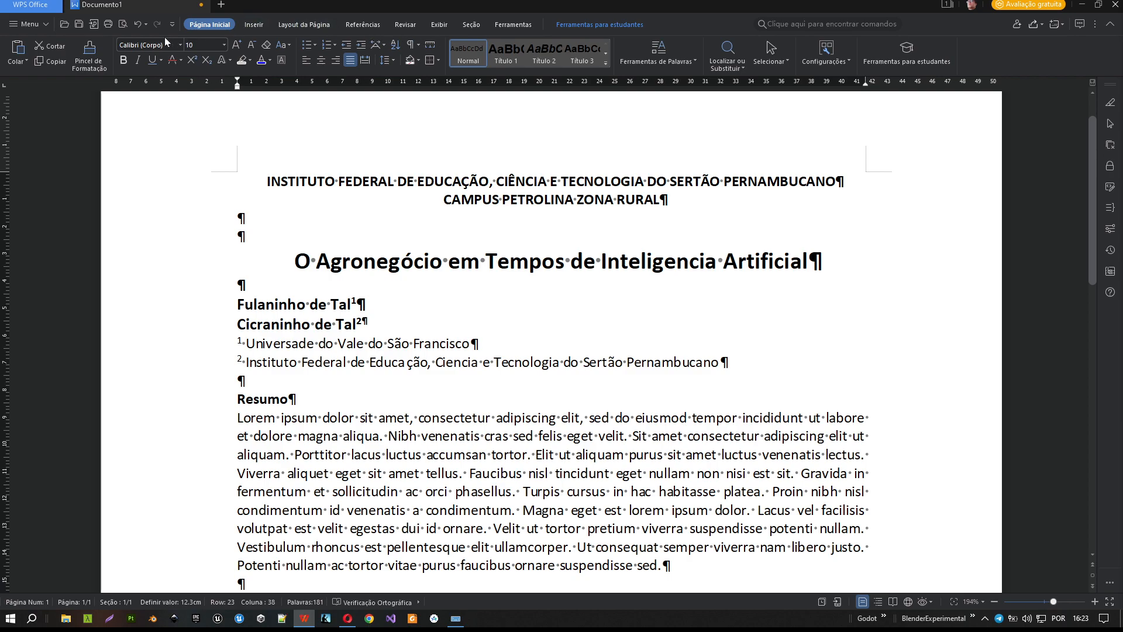
click(120, 26)
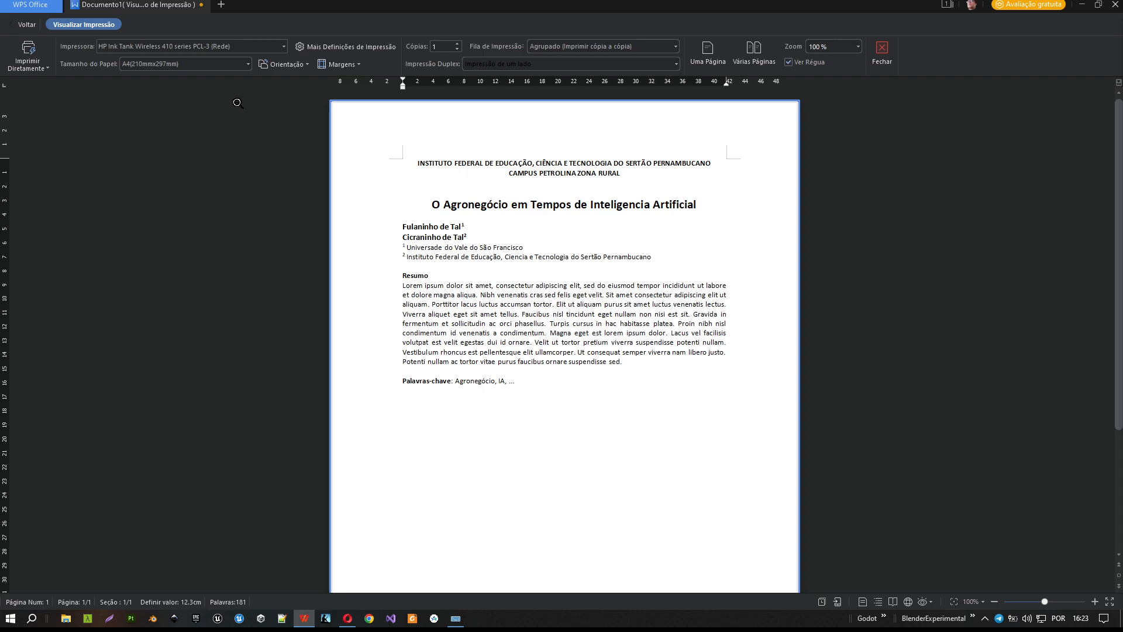
click(34, 24)
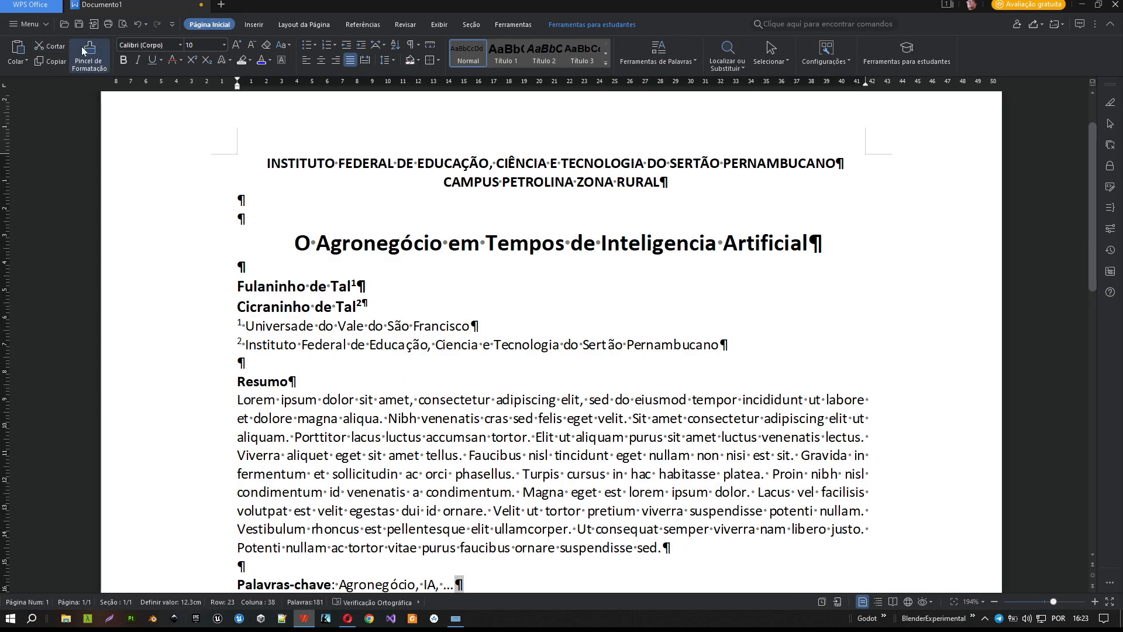
click(121, 25)
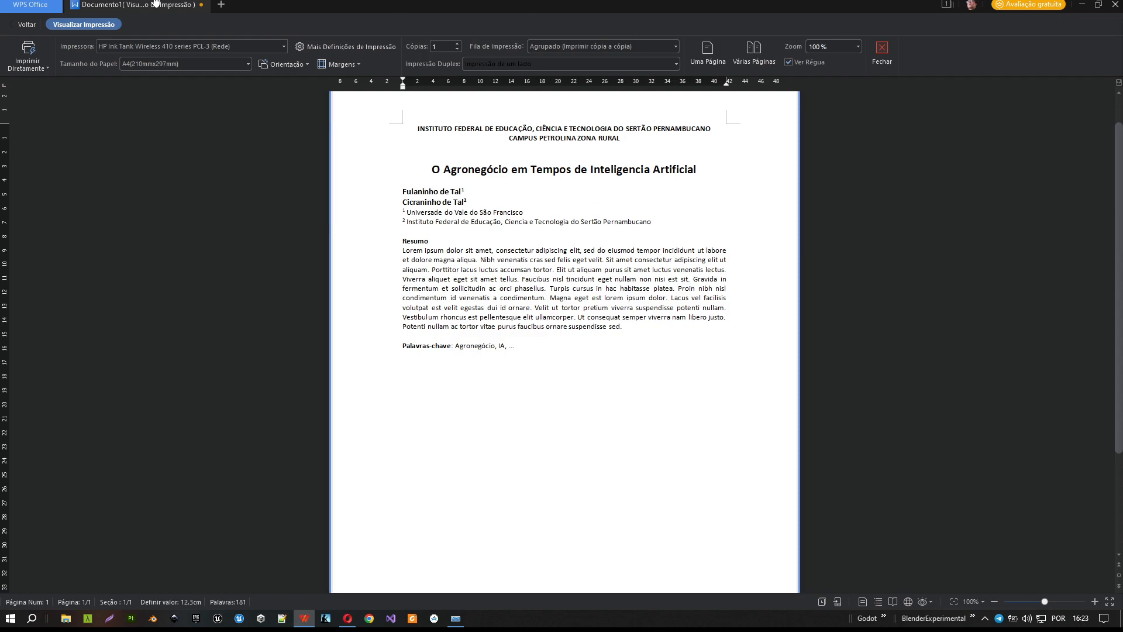
click(24, 24)
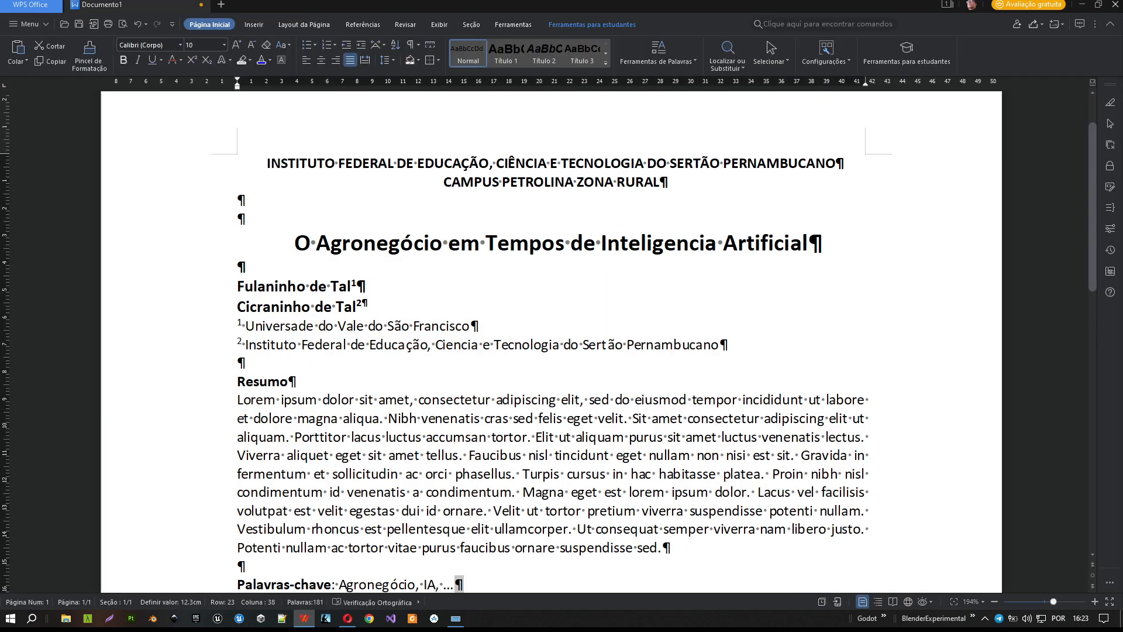
Examine the two-column body layout, section headings and footer of the article template in the browser, and return to WPS Writer.
scroll(589, 278, down, 6)
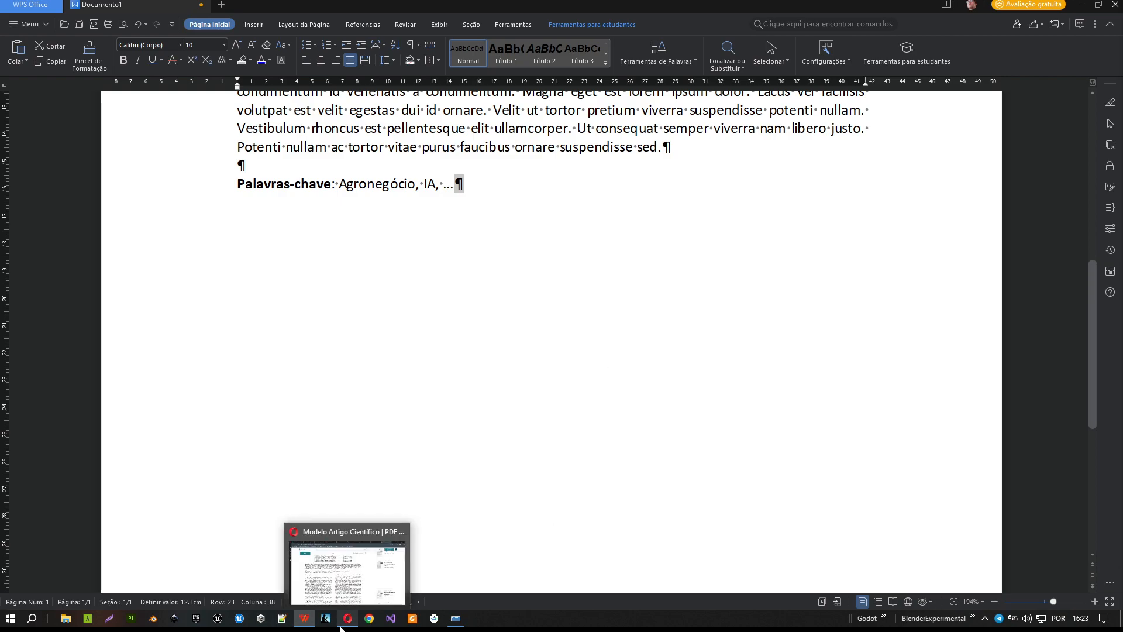
click(348, 621)
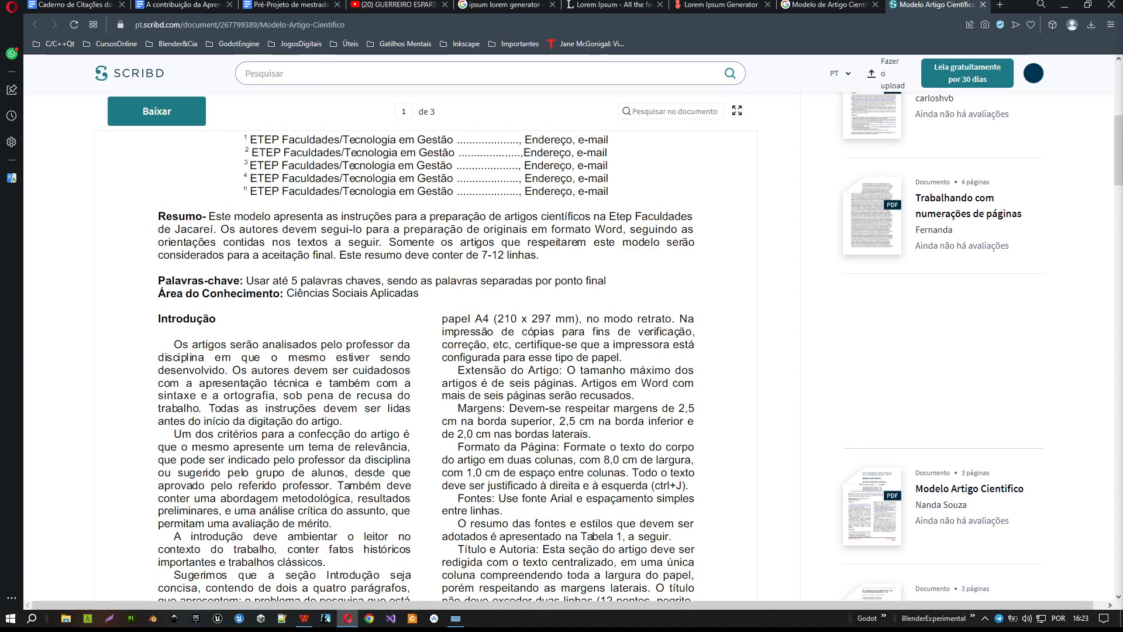
scroll(425, 362, down, 2)
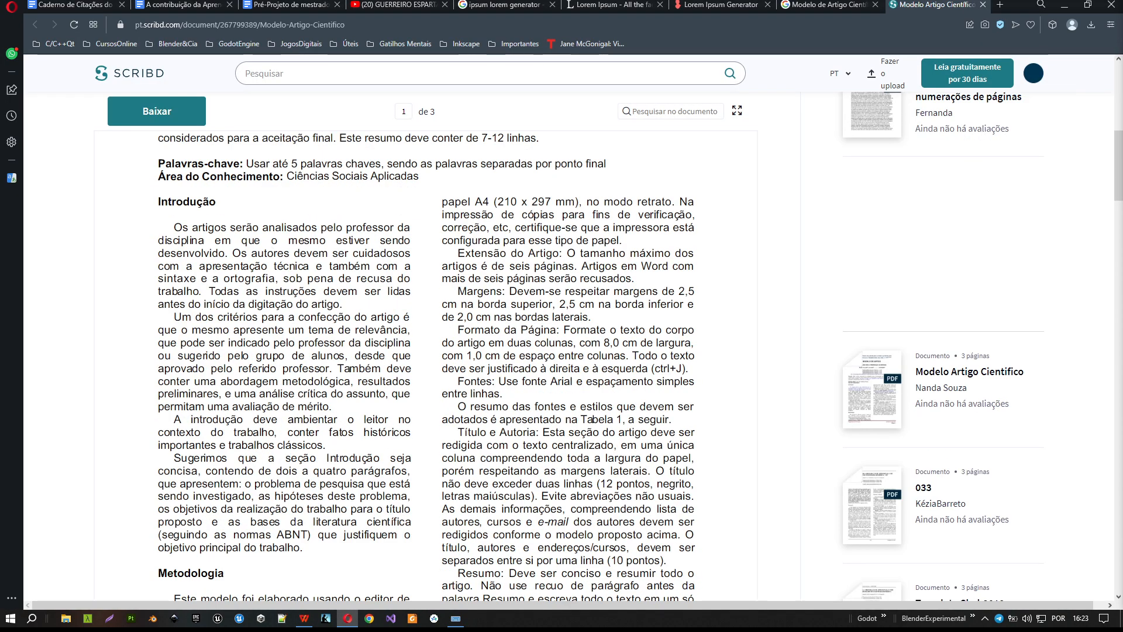
scroll(393, 540, down, 1)
scroll(393, 541, down, 4)
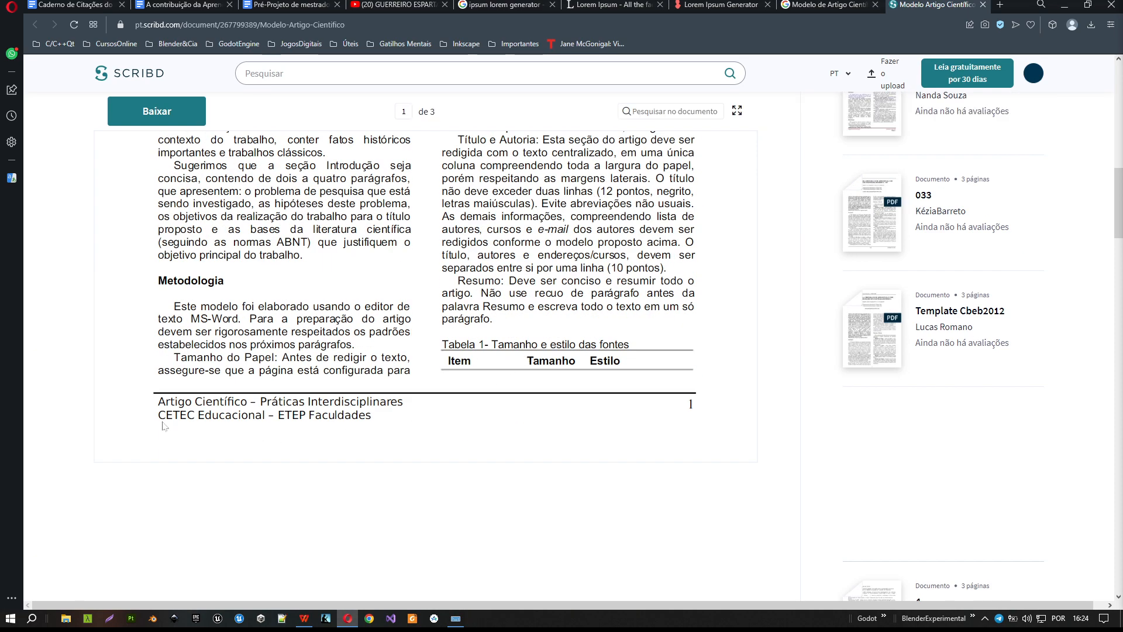
scroll(306, 418, up, 2)
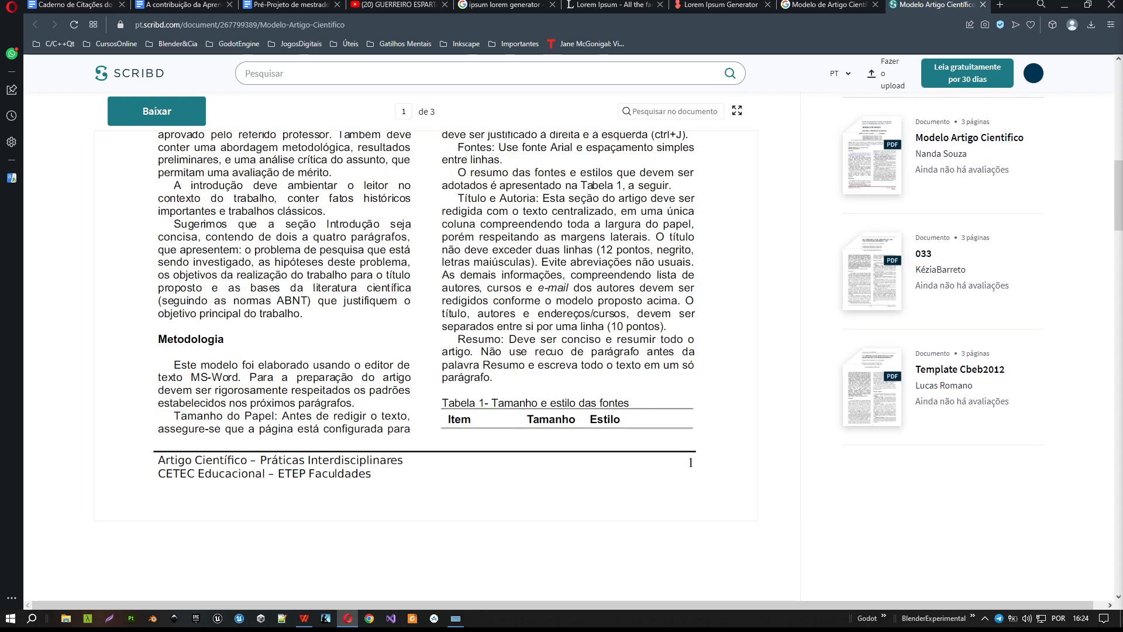
scroll(306, 418, up, 3)
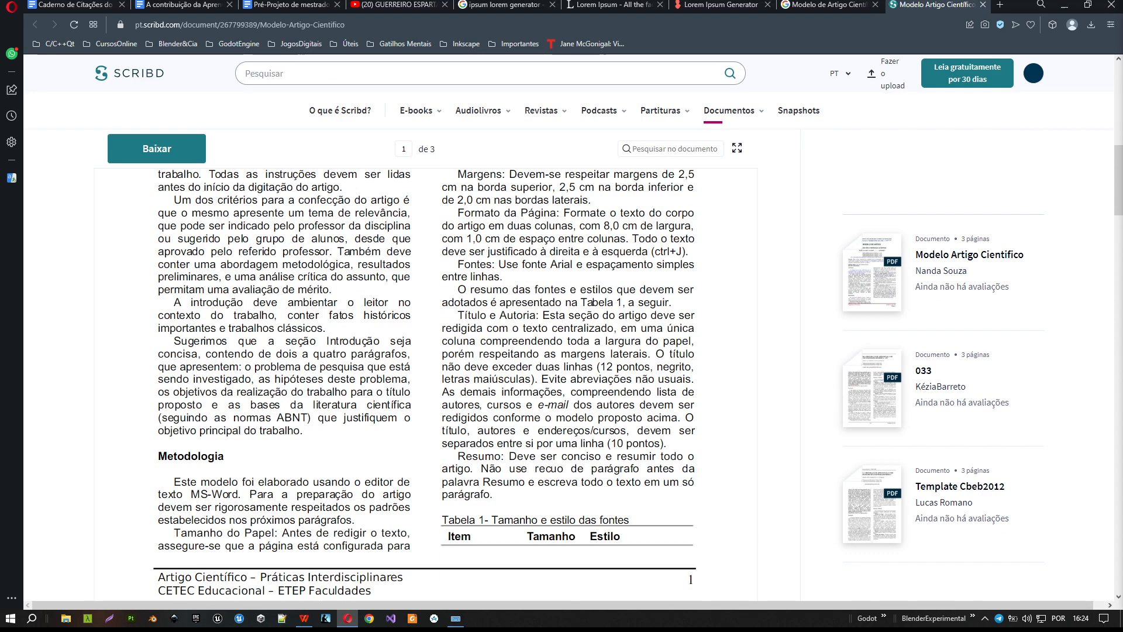
scroll(426, 362, down, 2)
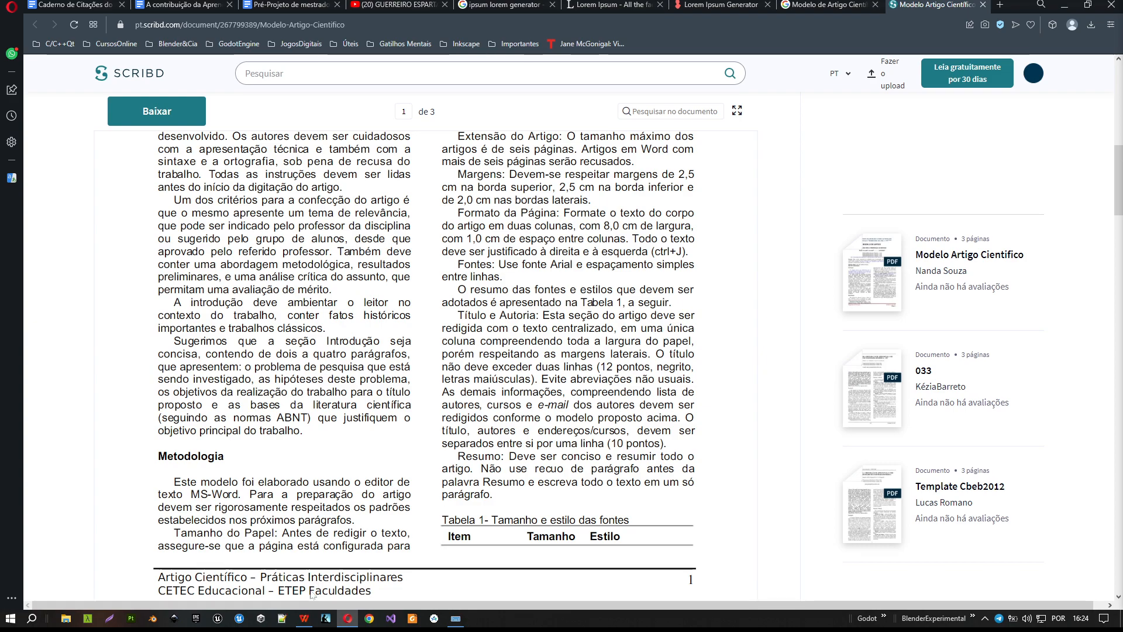
click(305, 619)
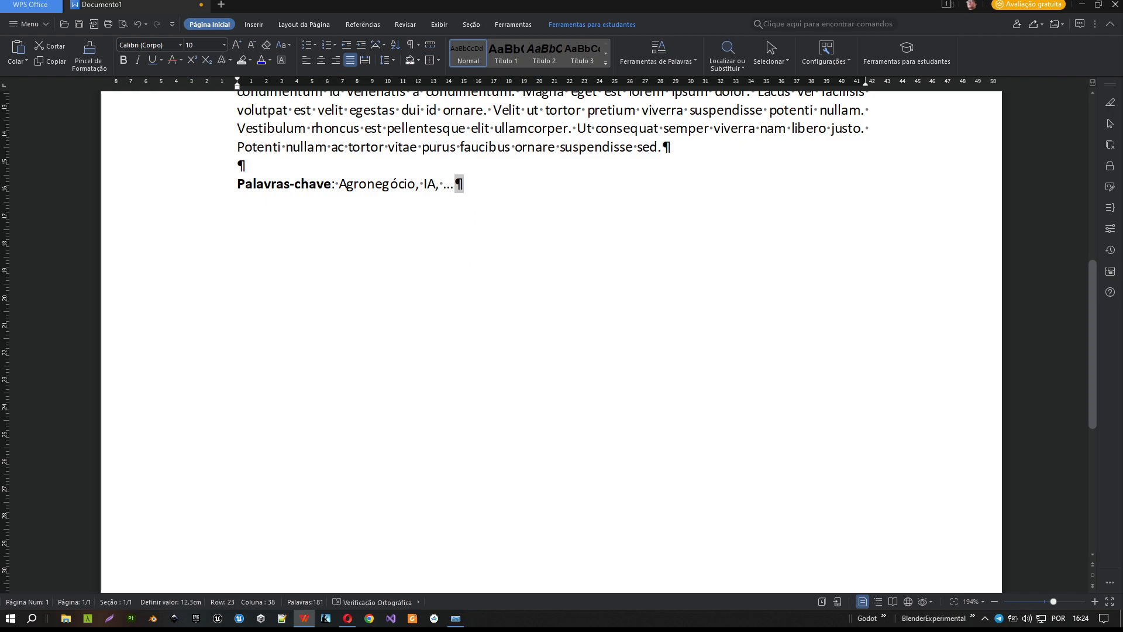
Add three empty lines below the Palavras-chave line.
scroll(552, 342, down, 5)
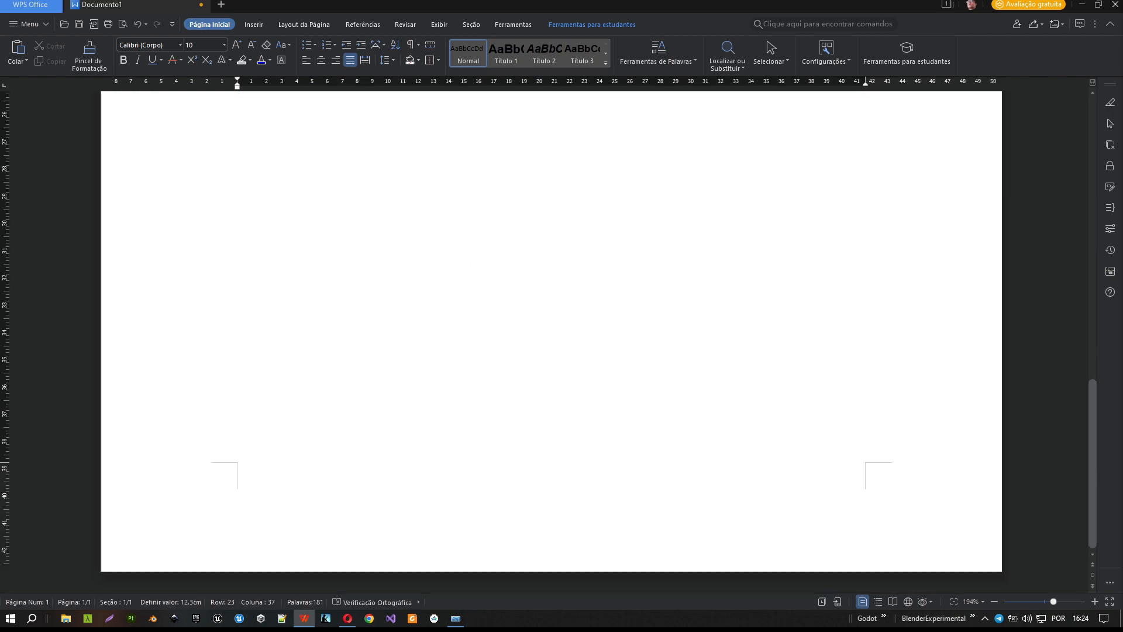
scroll(552, 342, up, 5)
scroll(473, 261, down, 8)
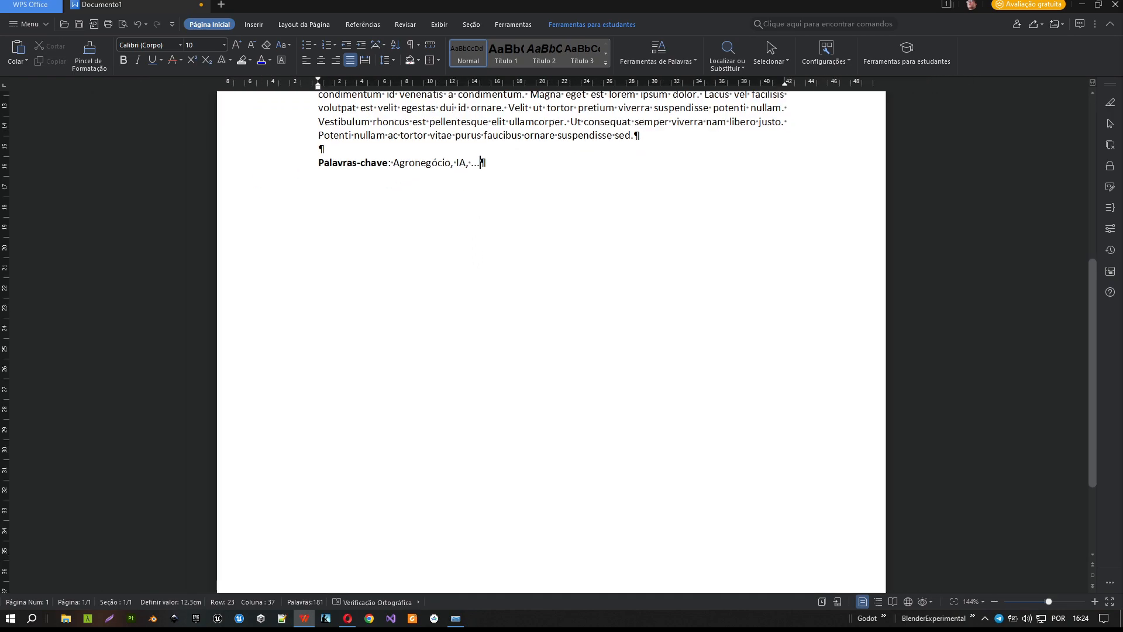
scroll(995, 603, down, 3)
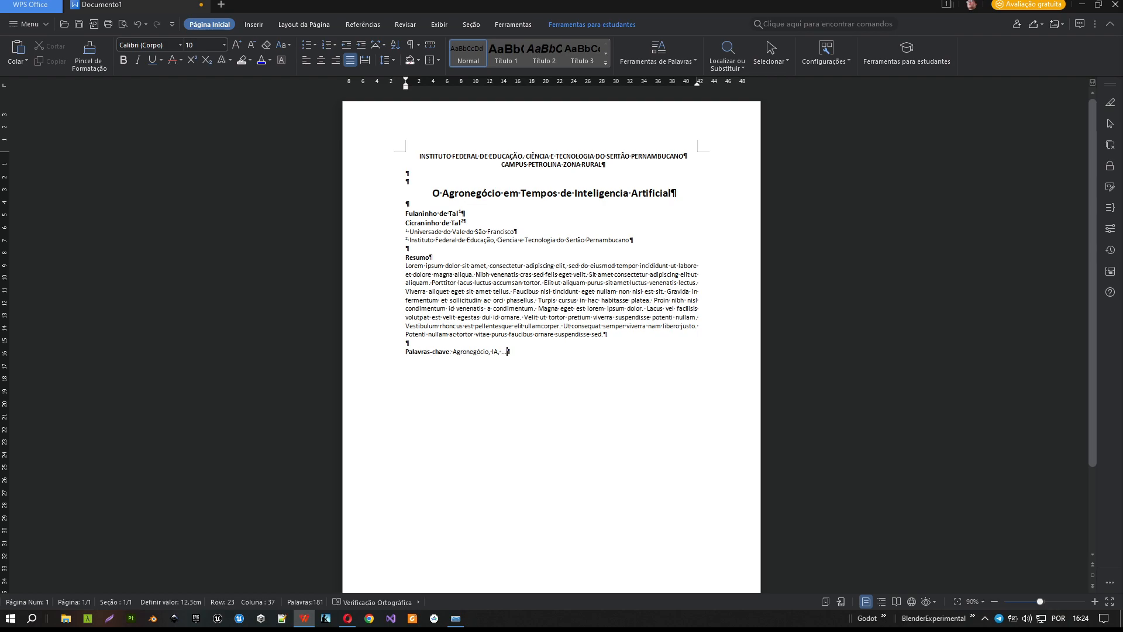
scroll(551, 342, down, 3)
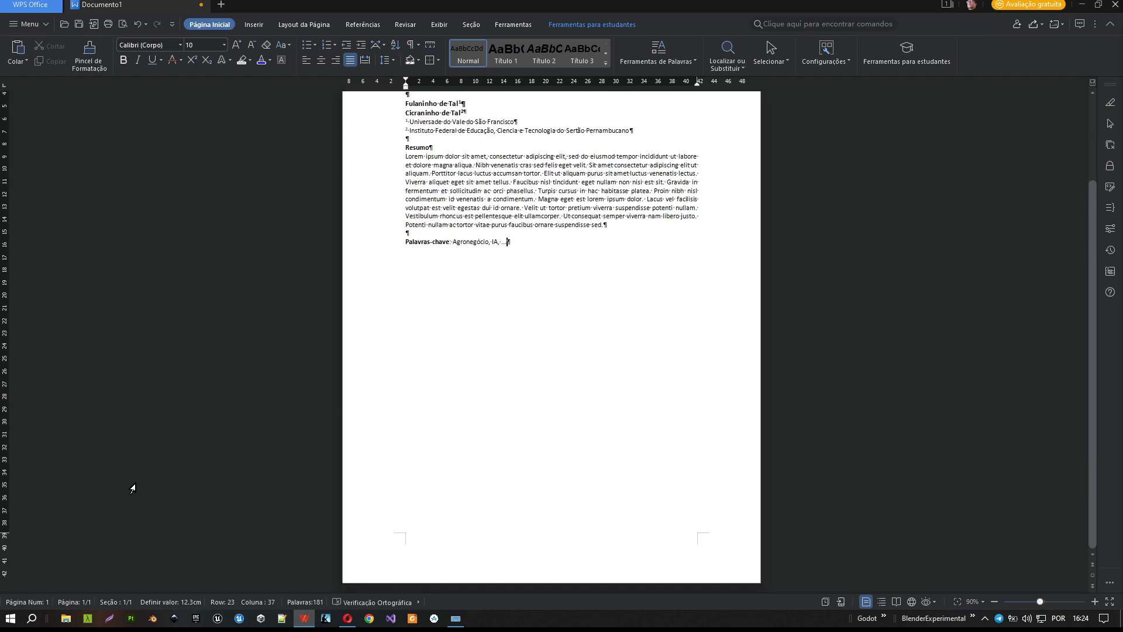
click(106, 607)
click(682, 325)
scroll(551, 342, up, 3)
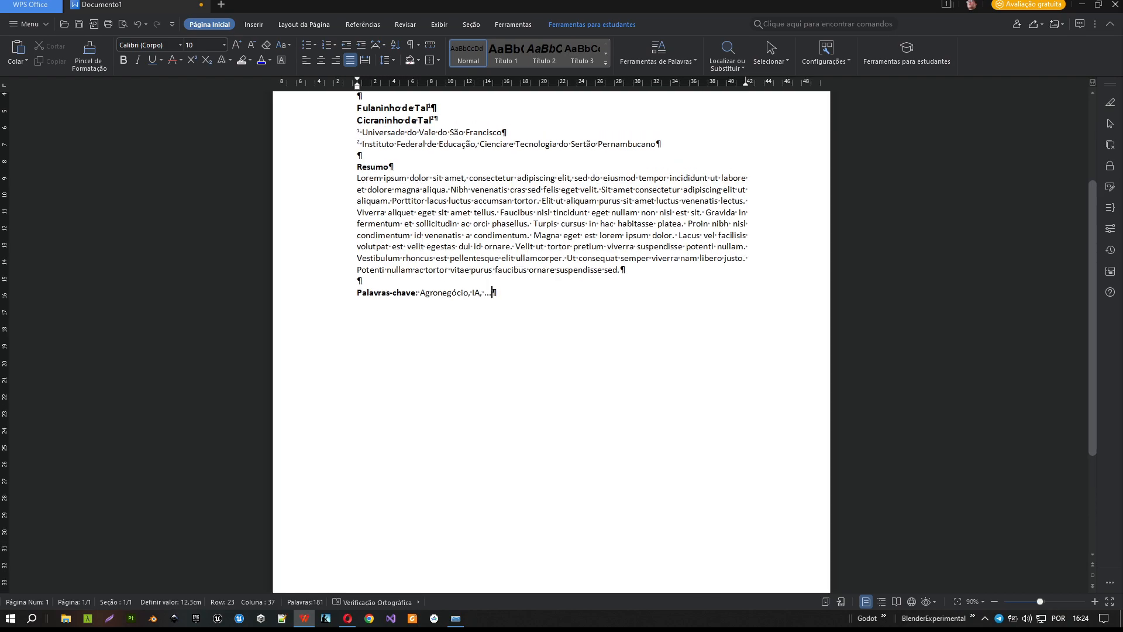
key(Return)
key(Return)
key(Return)
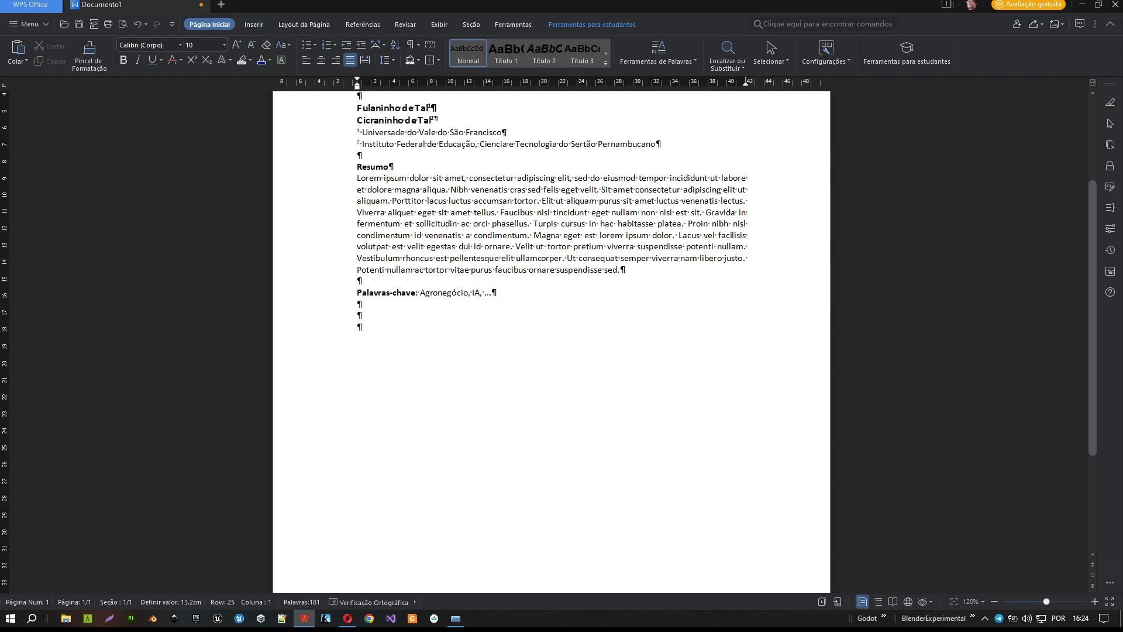
Open the list of page and section breaks for the empty lines below the keywords.
click(255, 26)
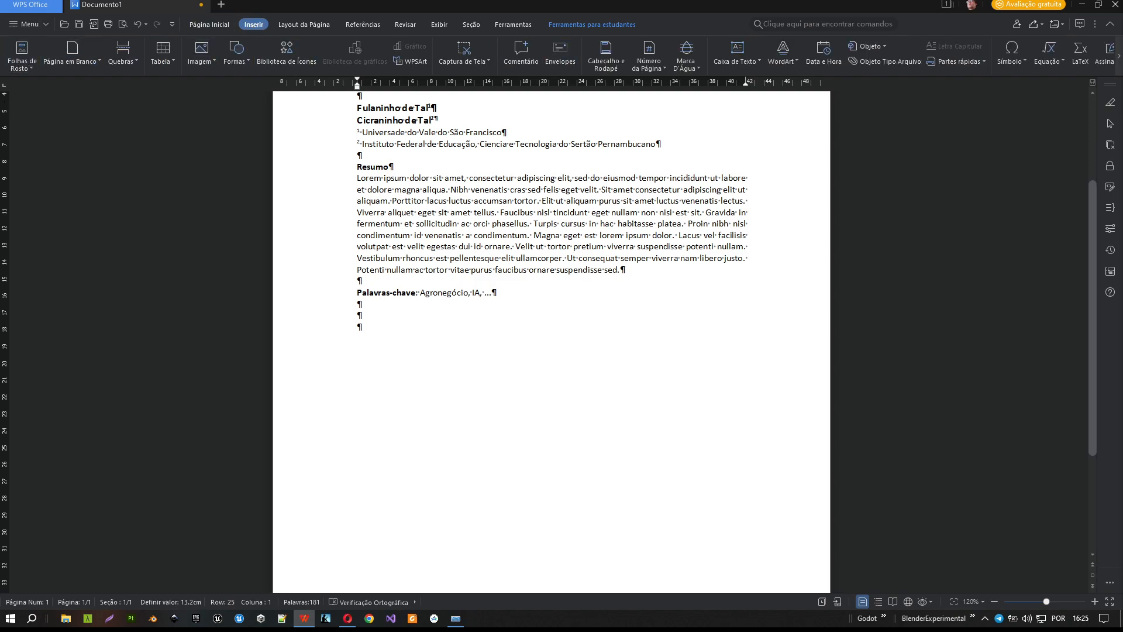
click(136, 63)
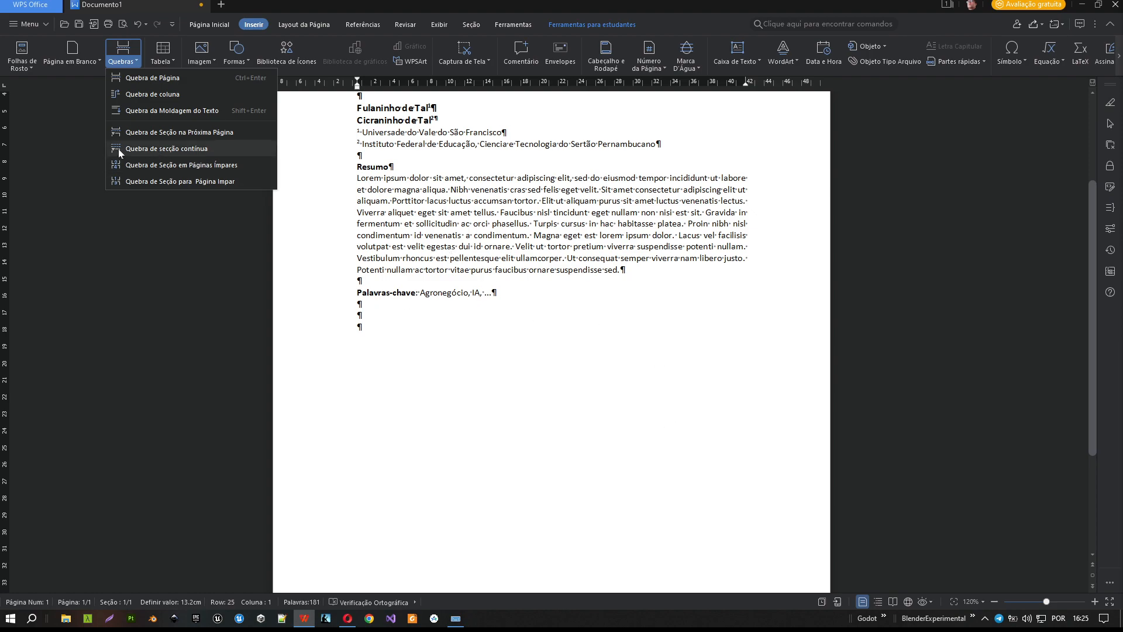
Insert a continuous section break on the empty line below the Palavras-chave line and place the cursor in the last paragraph after it.
click(167, 150)
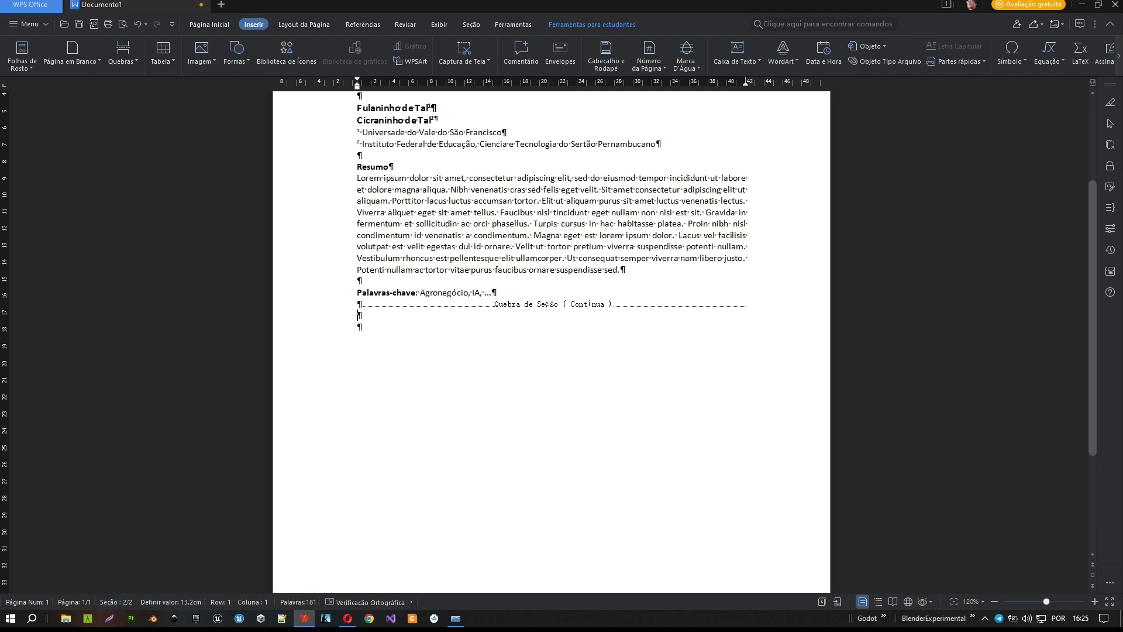
click(502, 236)
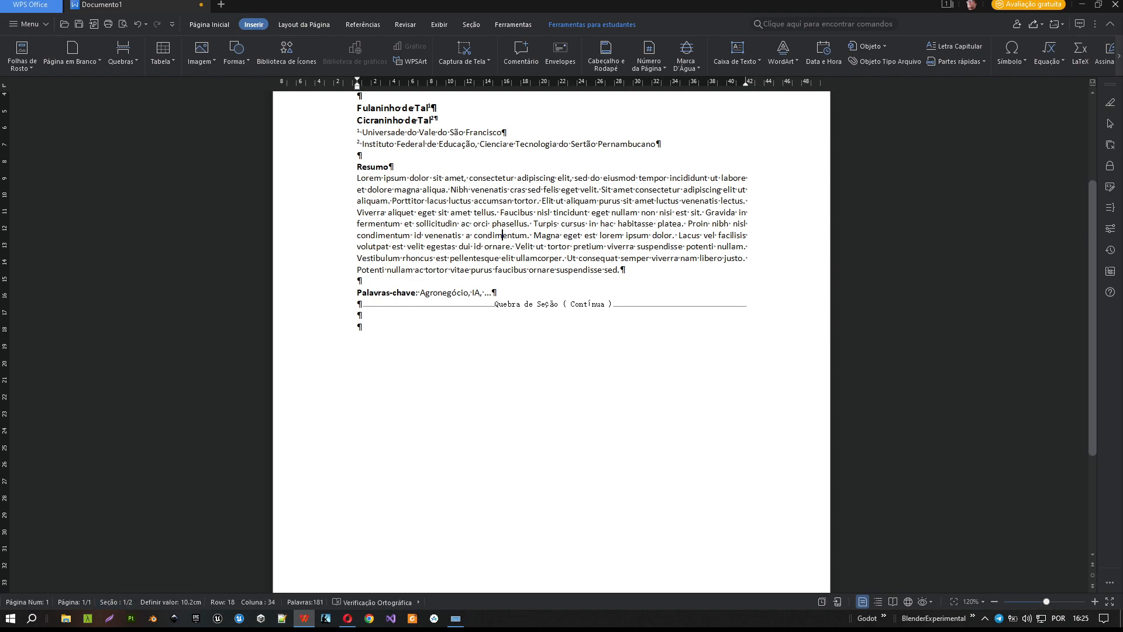
click(360, 327)
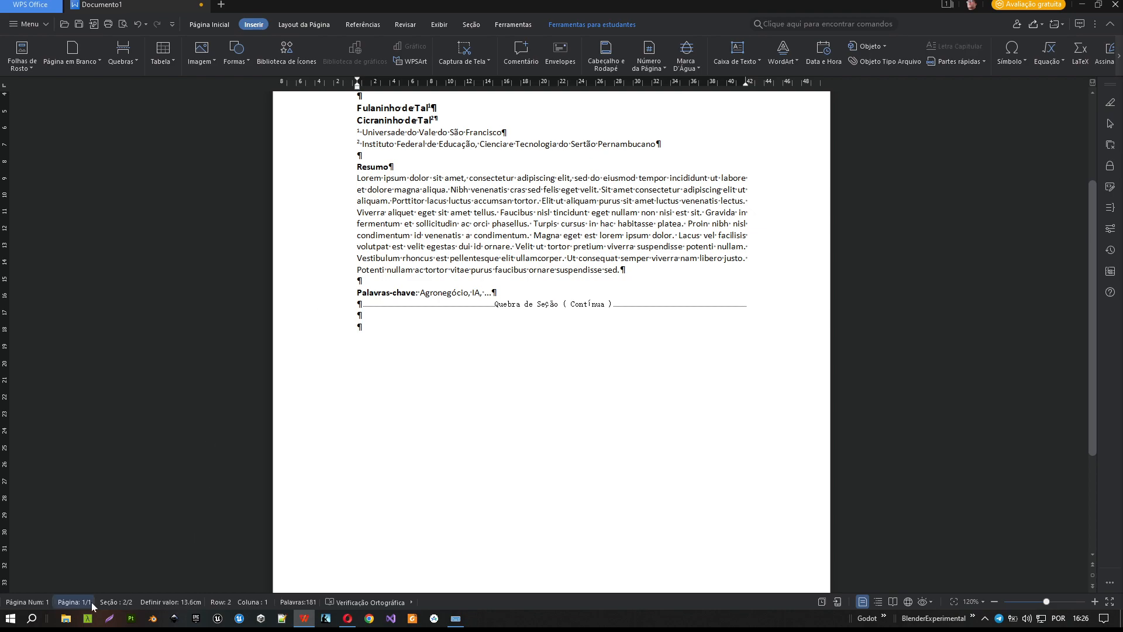
Set the section after the continuous break to a two-column layout.
scroll(551, 339, up, 3)
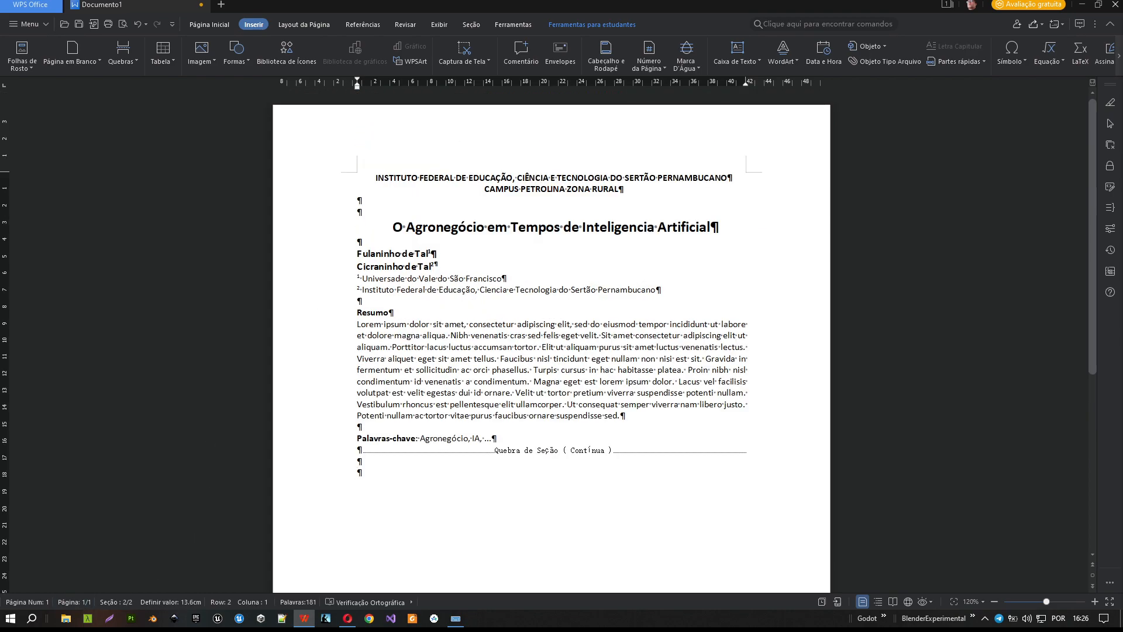
scroll(551, 339, down, 6)
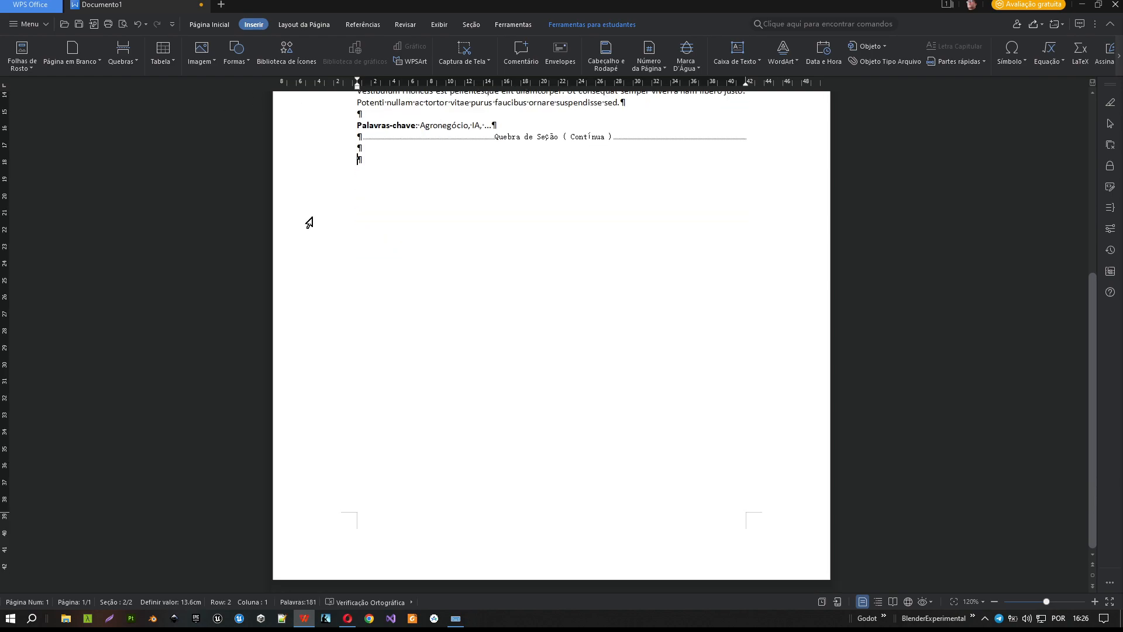
scroll(551, 340, up, 3)
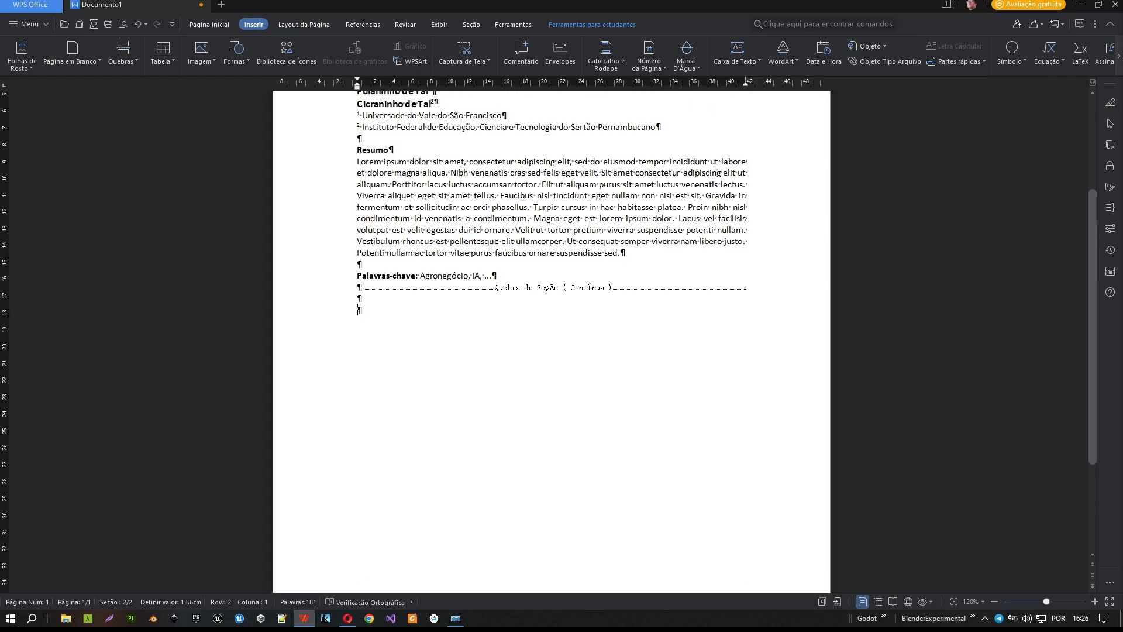
click(303, 25)
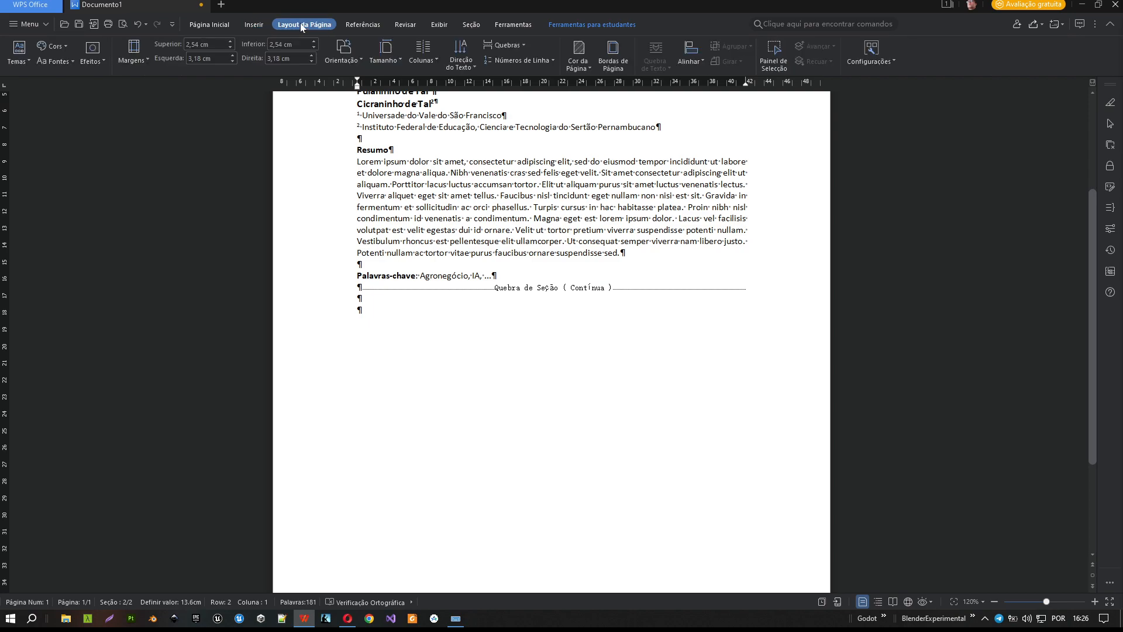
click(436, 61)
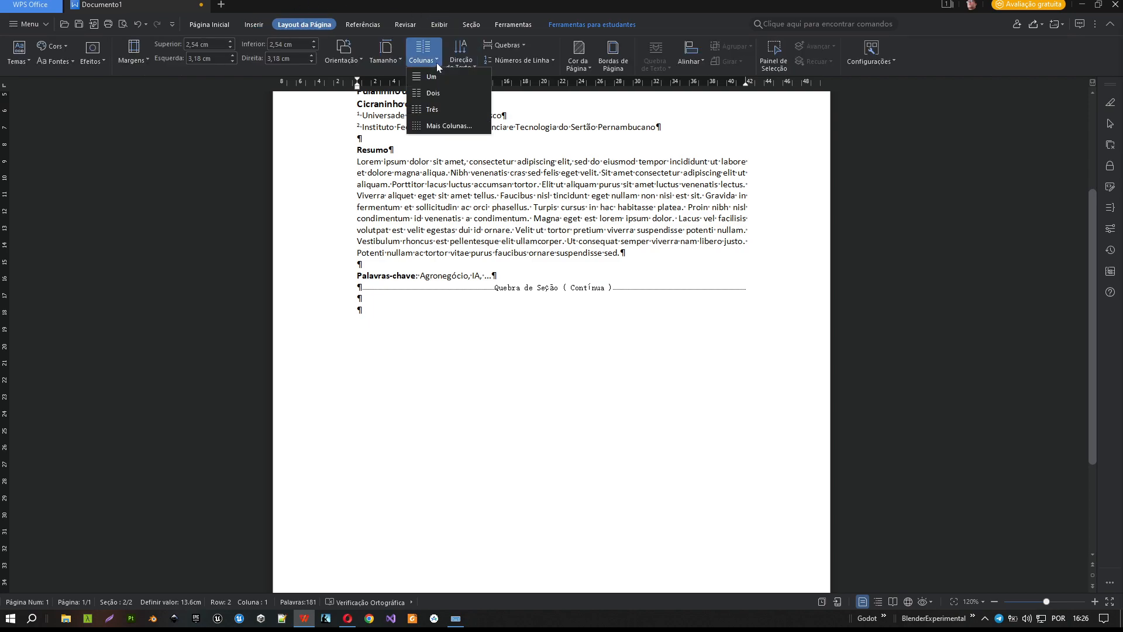
click(434, 94)
Compare the ruler's column layout in the Resumo text with that of the section below the break.
scroll(529, 176, up, 3)
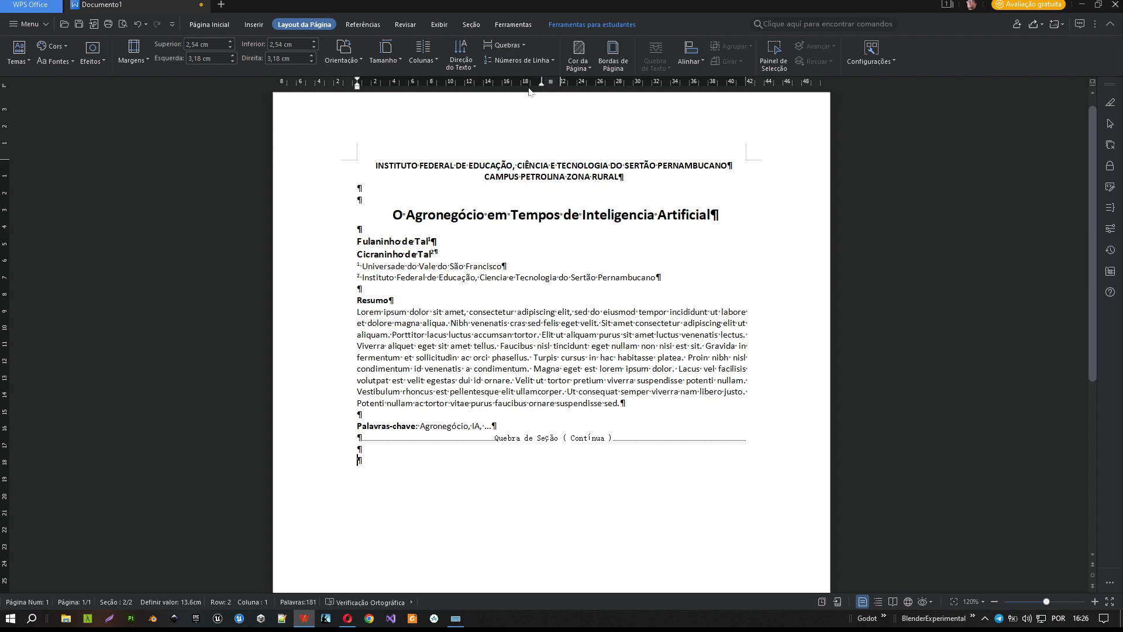
drag(550, 80, 549, 81)
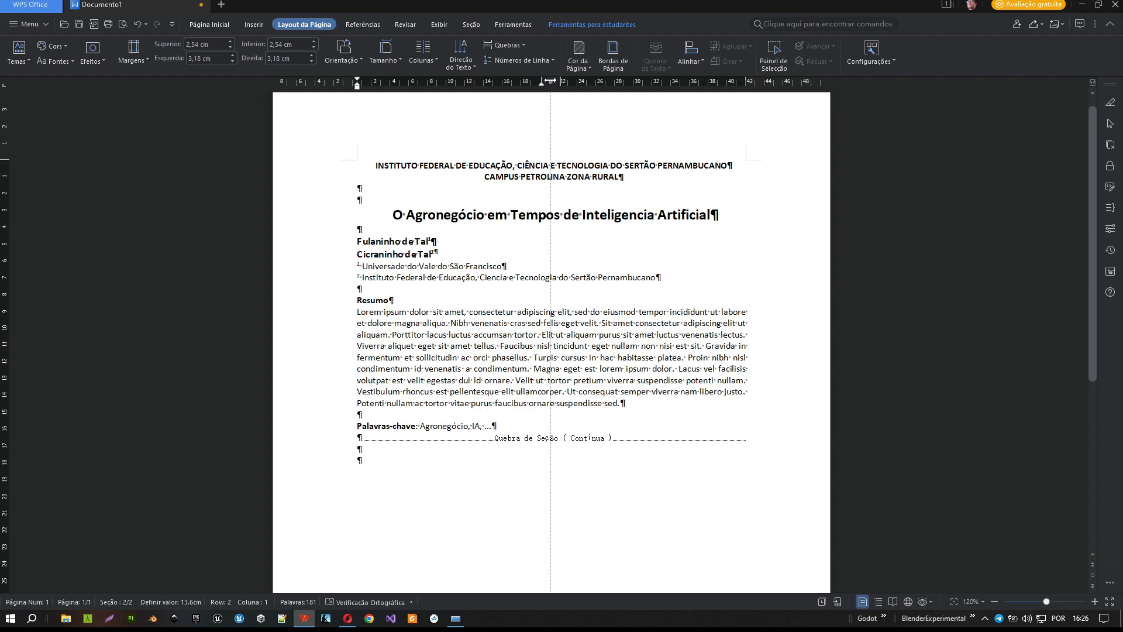
click(531, 323)
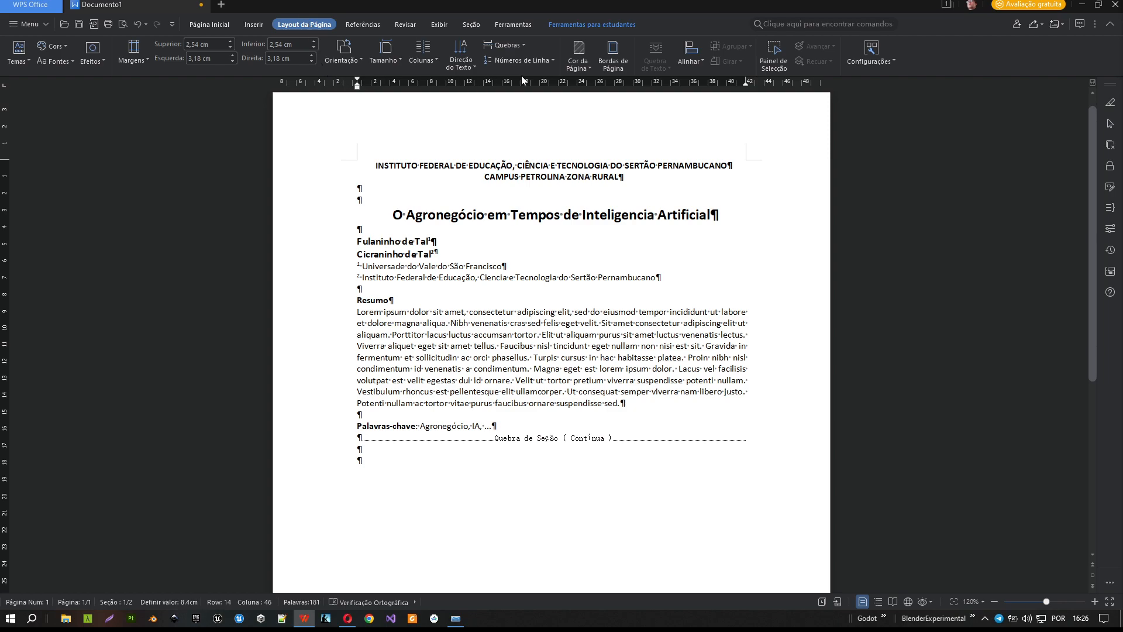
click(522, 468)
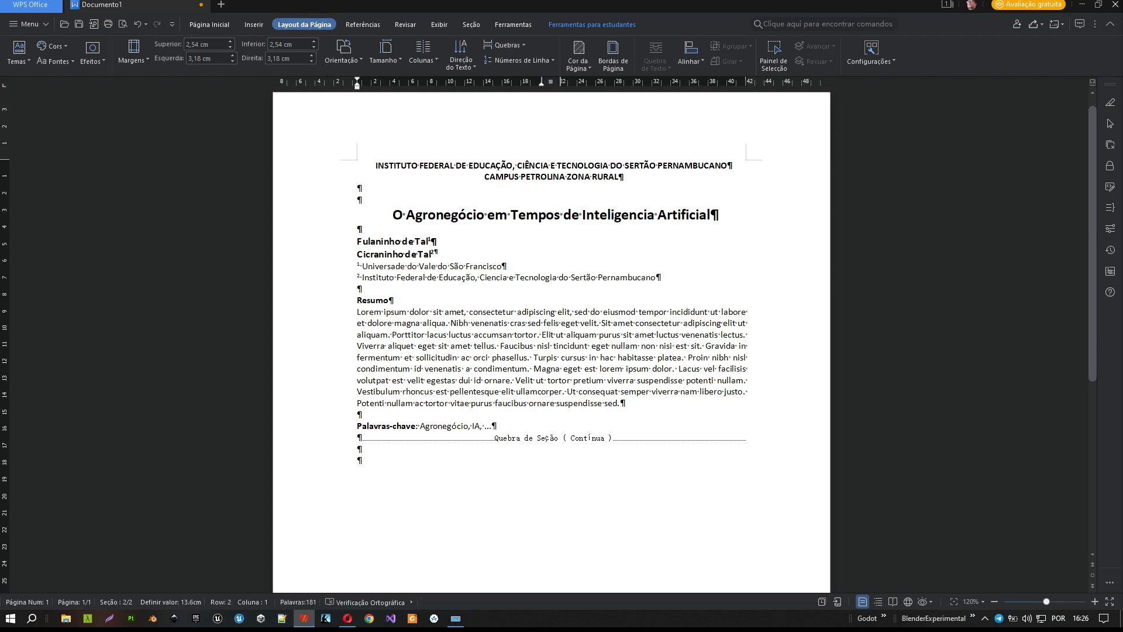
drag(554, 82, 554, 82)
Add the heading "Introdução" in the two-column section, with a Lorem ipsum paragraph below it separated by a blank line.
text(Introdução)
key(Return)
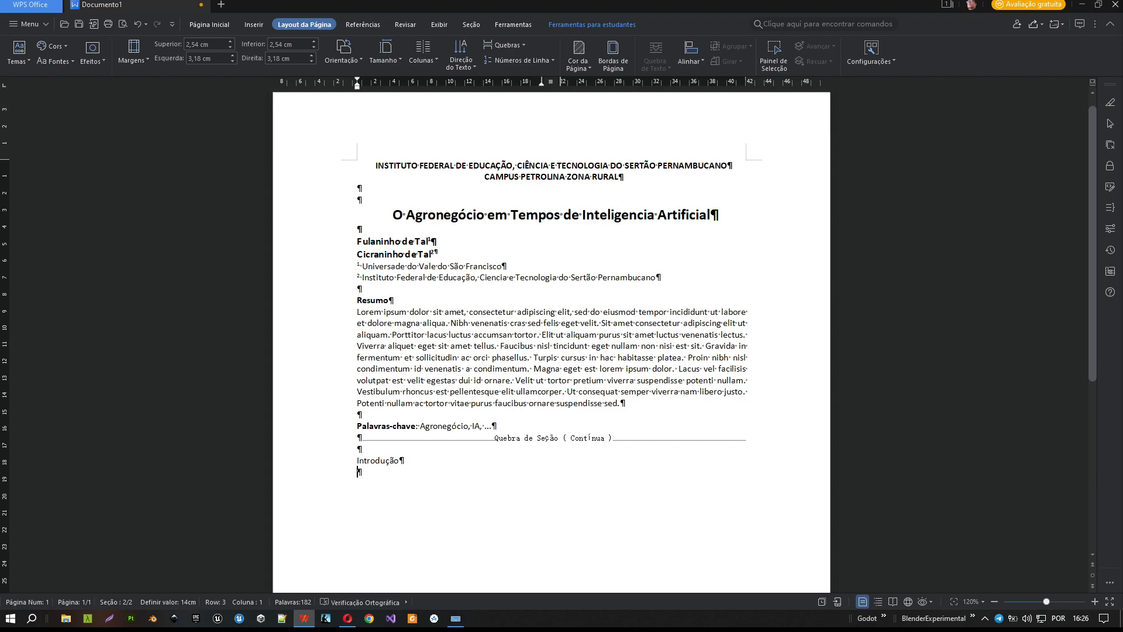
text(Lorem ipsum dolor sit amet, consectetur adipiscing elit, sed do eiusmod tempor incididunt ut labore et dolore magna aliqua. Nibh venenatis cras sed felis eget velit. Sit amet consectetur adipiscing elit ut aliquam. Porttitor lacus luctus accumsan tortor. Elit ut aliquam purus sit amet luctus venenatis lectus. Viverra aliquet eget sit amet tellus. Faucibus nisl tincidunt eget nullam non nisi est sit. Gravida in fermentum et sollicitudin ac orci phasellus. Turpis cursus in hac habitasse platea. Proin nibh nisl condimentum id venenatis a condimentum. Magna eget est lorem ipsum dolor. Lacus vel facilisis volutpat est velit egestas dui id ornare. Velit ut tortor pretium viverra suspendisse potenti nullam. Vestibulum rhoncus est pellentesque elit ullamcorper. Ut consequat semper viverra nam libero justo. Potenti nullam ac tortor vitae purus faucibus ornare suspendisse sed.)
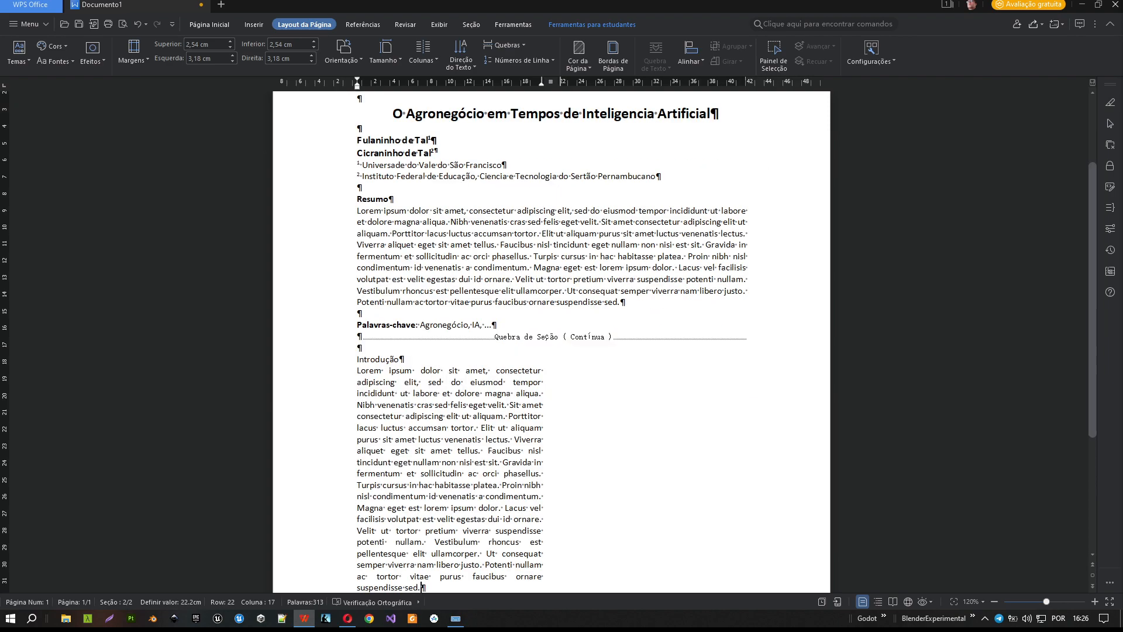
key(ctrl+Up)
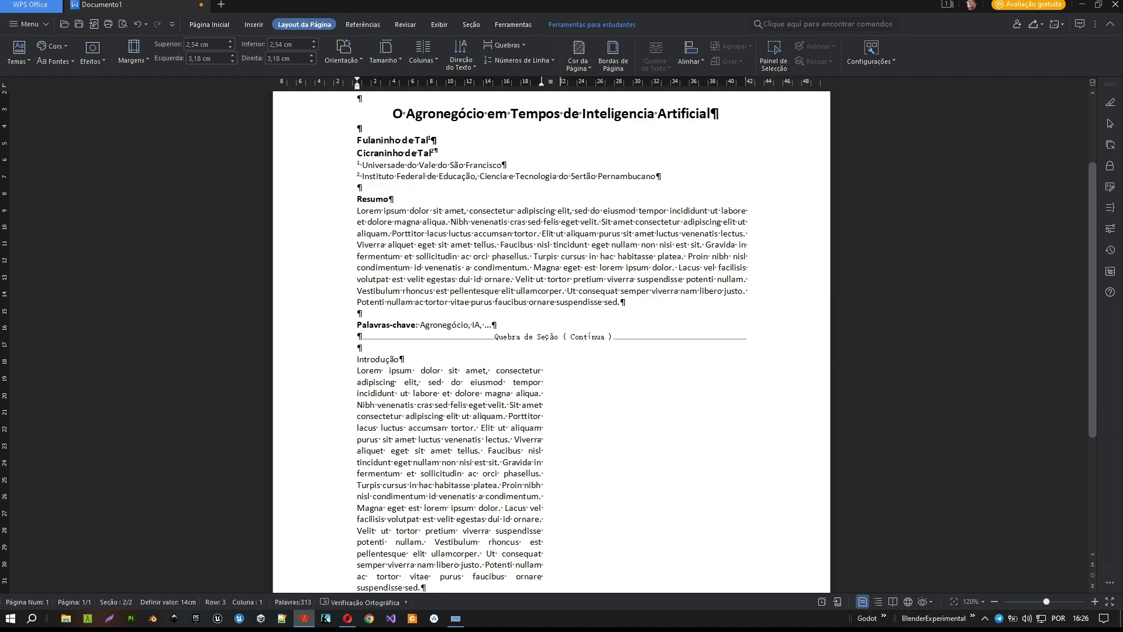
key(Return)
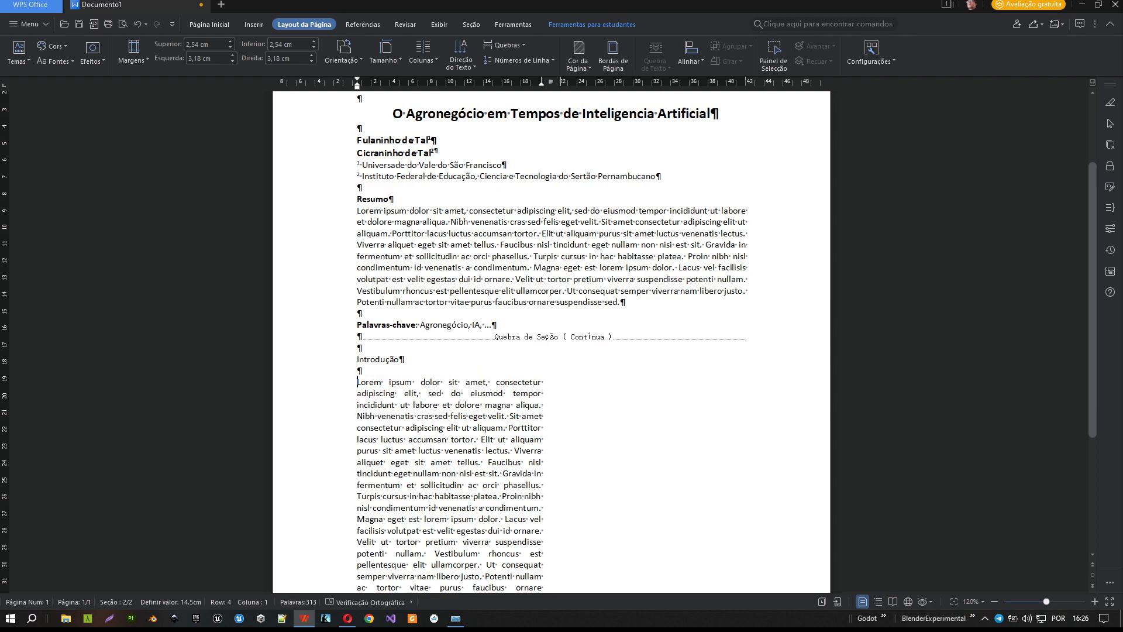
scroll(551, 342, down, 3)
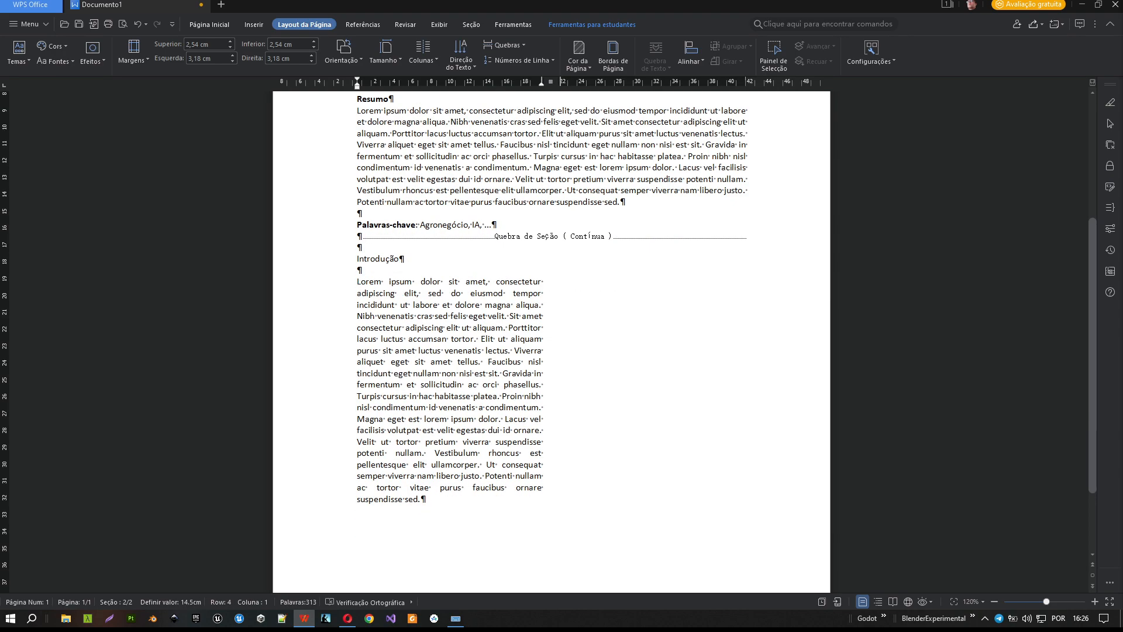
Make the "Introdução" heading bold.
double_click(376, 258)
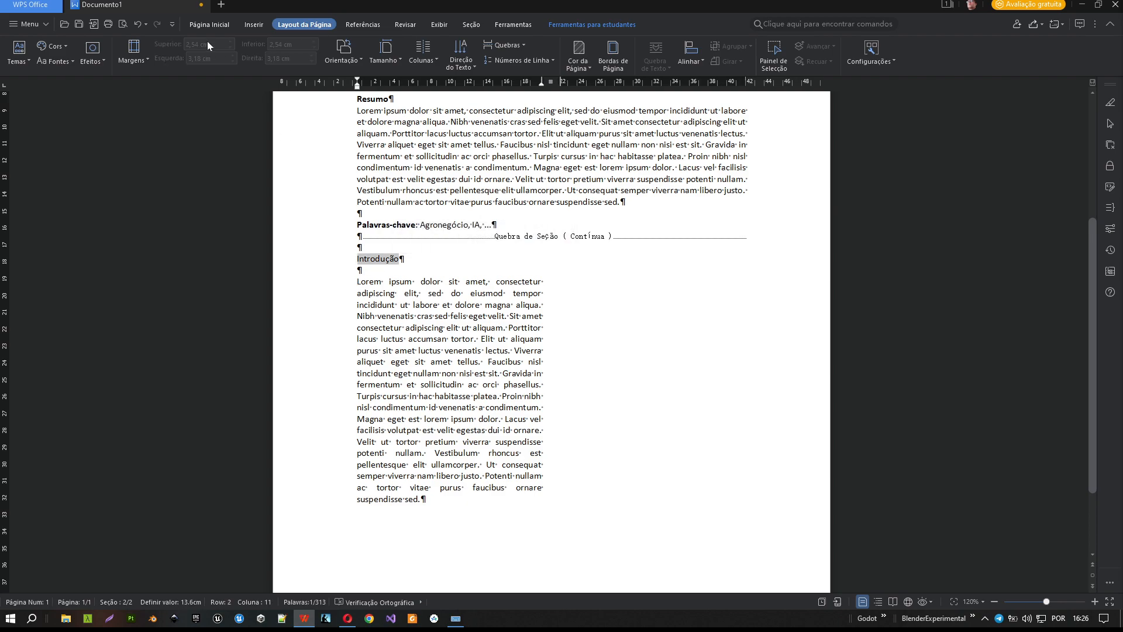
click(201, 27)
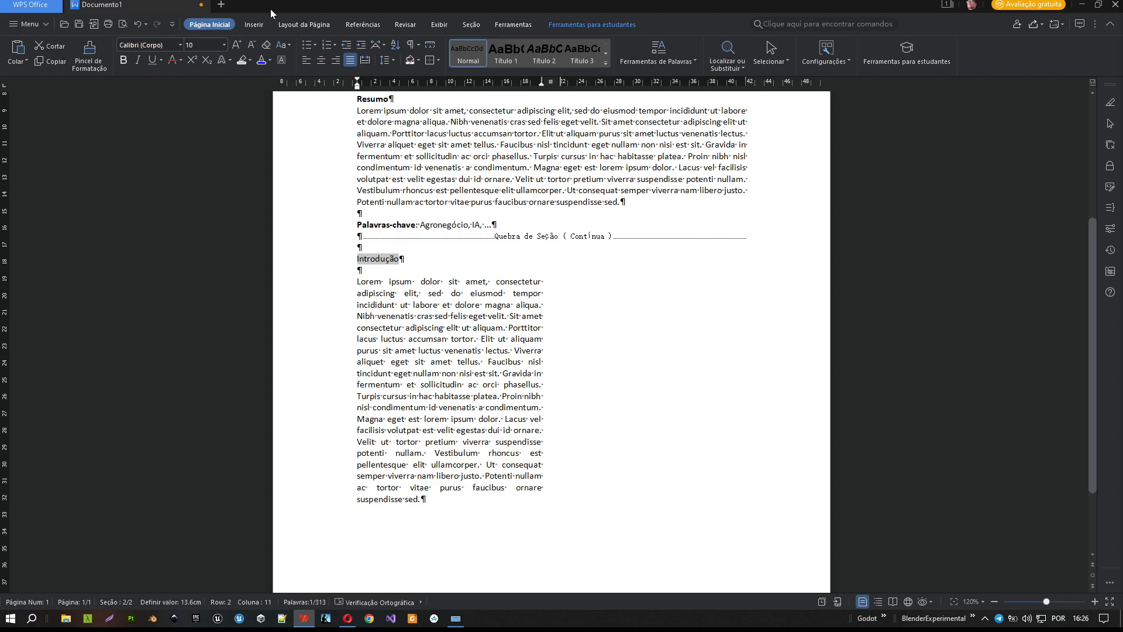
click(124, 61)
click(385, 293)
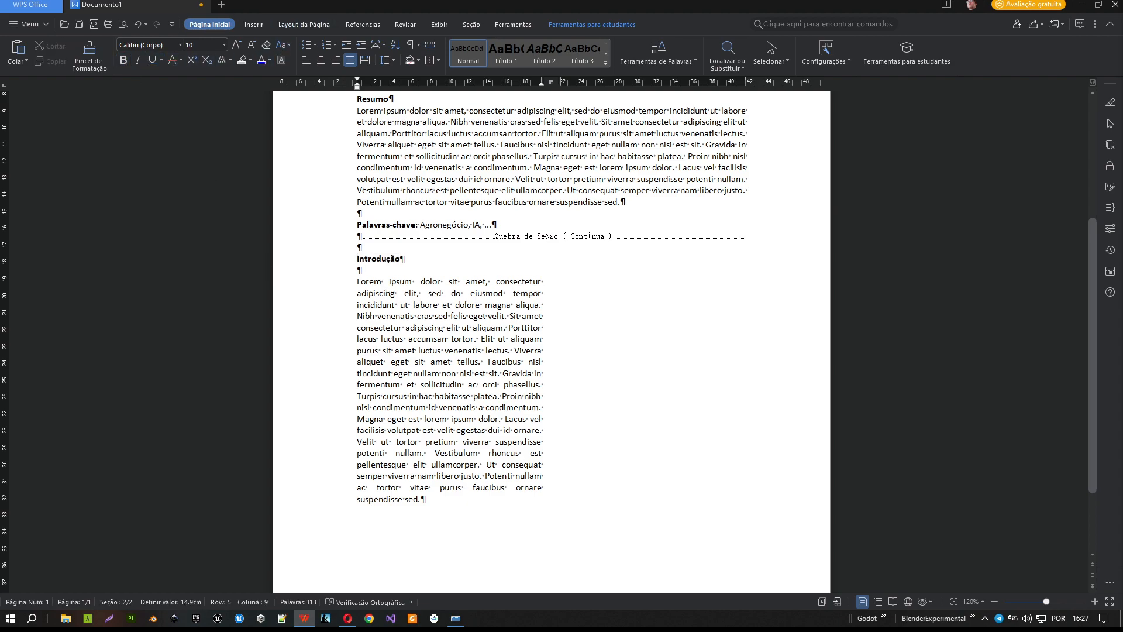
Add two more copies of the Lorem ipsum paragraph after the Introdução text.
scroll(421, 328, down, 2)
click(422, 399)
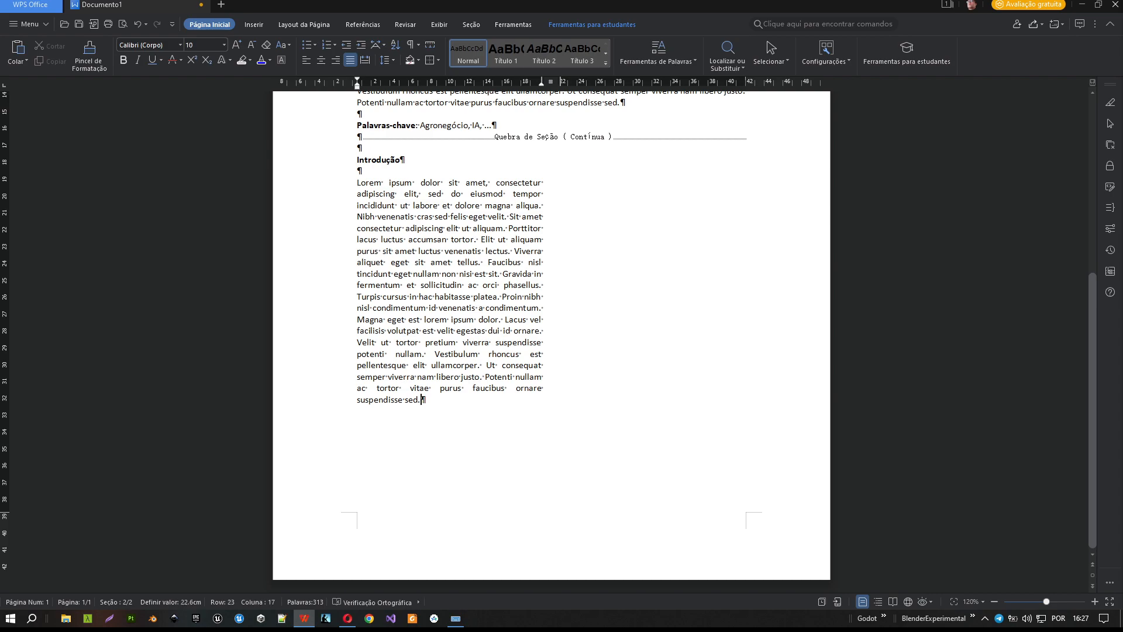
key(Return)
text(Lorem ipsum dolor sit amet, consectetur adipiscing elit, sed do eiusmod tempor incididunt ut labore et dolore magna aliqua. Nibh venenatis cras sed felis eget velit. Sit amet consectetur adipiscing elit ut aliquam. Porttitor lacus luctus accumsan tortor. Elit ut aliquam purus sit amet luctus venenatis lectus. Viverra aliquet eget sit amet tellus. Faucibus nisl tincidunt eget nullam non nisi est sit. Gravida in fermentum et sollicitudin ac orci phasellus. Turpis cursus in hac habitasse platea. Proin nibh nisl condimentum id venenatis a condimentum. Magna eget est lorem ipsum dolor. Lacus vel facilisis volutpat est velit egestas dui id ornare. Velit ut tortor pretium viverra suspendisse potenti nullam. Vestibulum rhoncus est pellentesque elit ullamcorper. Ut consequat semper viverra nam libero justo. Potenti nullam ac tortor vitae purus faucibus ornare suspendisse sed.)
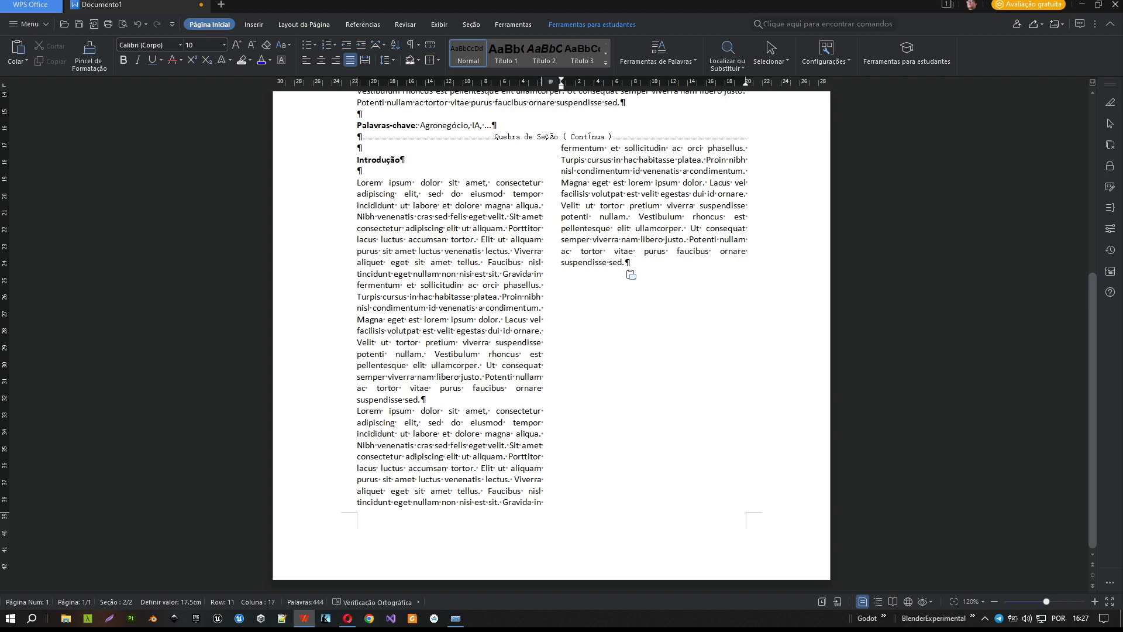
key(Return)
text(Lorem ipsum dolor sit amet, consectetur adipiscing elit, sed do eiusmod tempor incididunt ut labore et dolore magna aliqua. Nibh venenatis cras sed felis eget velit. Sit amet consectetur adipiscing elit ut aliquam. Porttitor lacus luctus accumsan tortor. Elit ut aliquam purus sit amet luctus venenatis lectus. Viverra aliquet eget sit amet tellus. Faucibus nisl tincidunt eget nullam non nisi est sit. Gravida in fermentum et sollicitudin ac orci phasellus. Turpis cursus in hac habitasse platea. Proin nibh nisl condimentum id venenatis a condimentum. Magna eget est lorem ipsum dolor. Lacus vel facilisis volutpat est velit egestas dui id ornare. Velit ut tortor pretium viverra suspendisse potenti nullam. Vestibulum rhoncus est pellentesque elit ullamcorper. Ut consequat semper viverra nam libero justo. Potenti nullam ac tortor vitae purus faucibus ornare suspendisse sed.)
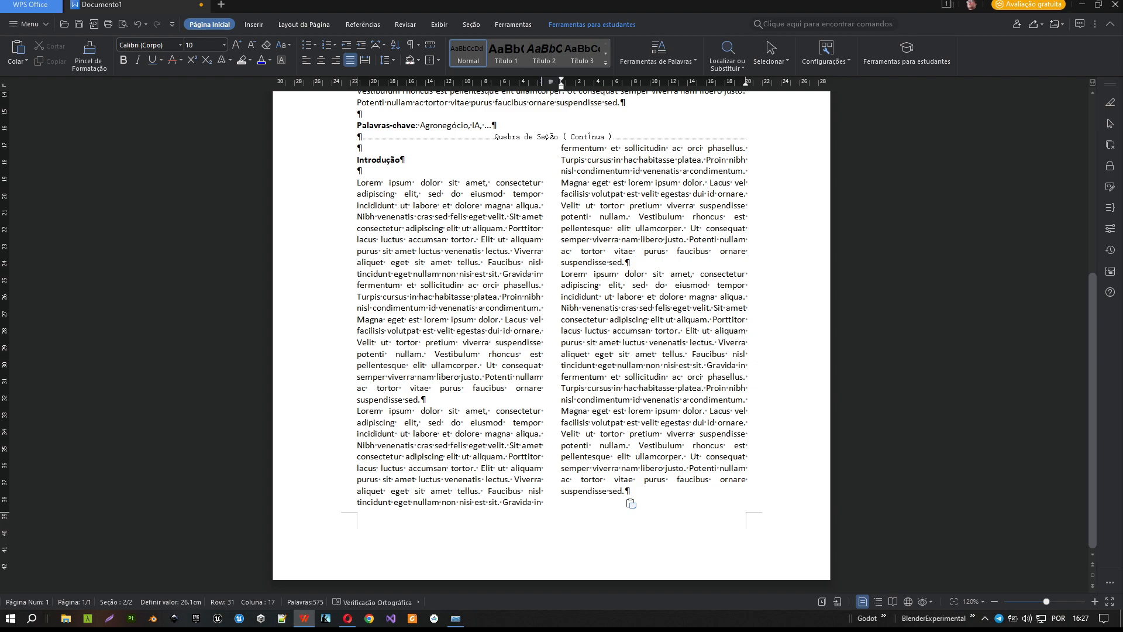
Insert the heading "Metodologia" before the second Lorem ipsum paragraph, with a blank line above and below it.
click(421, 400)
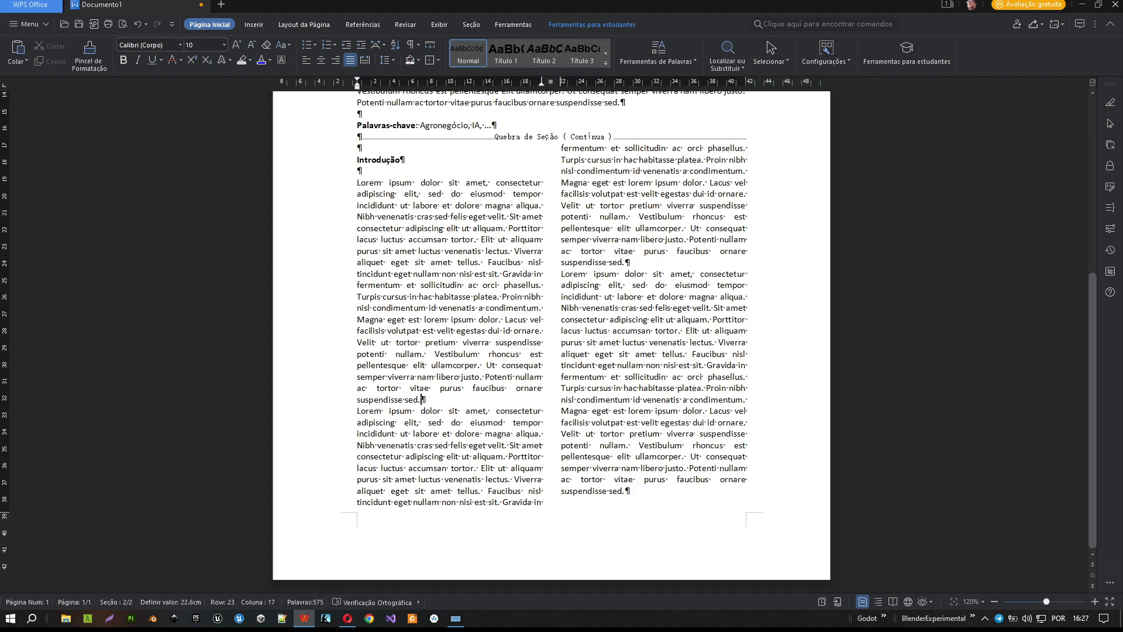
key(Return)
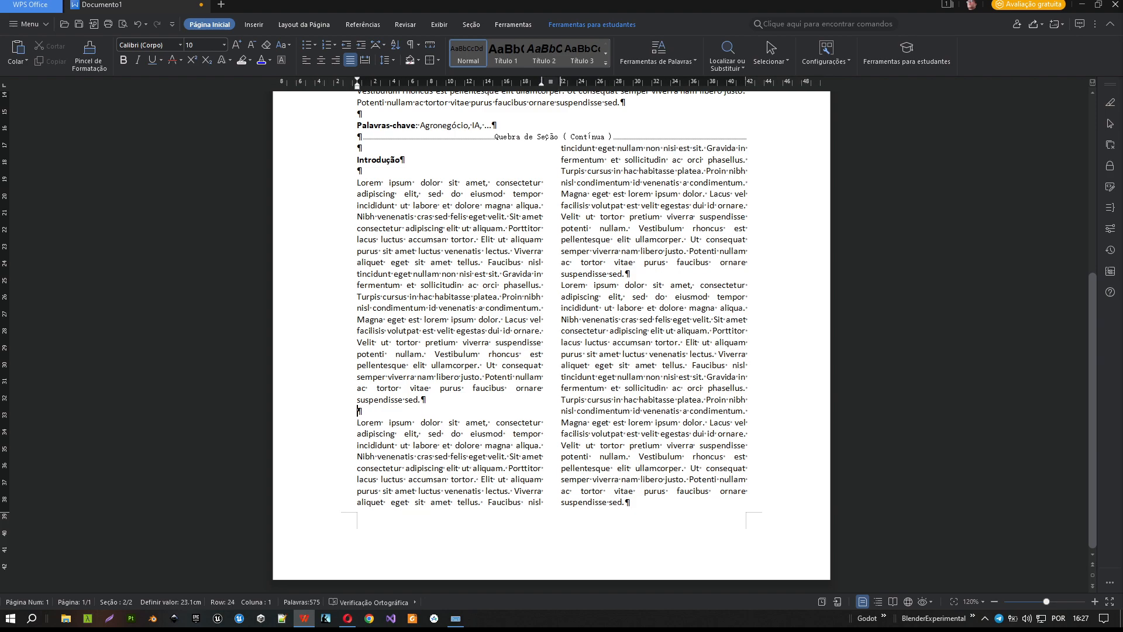
text(Metodologiua)
key(BackSpace)
key(BackSpace)
text(a)
key(Return)
key(Up)
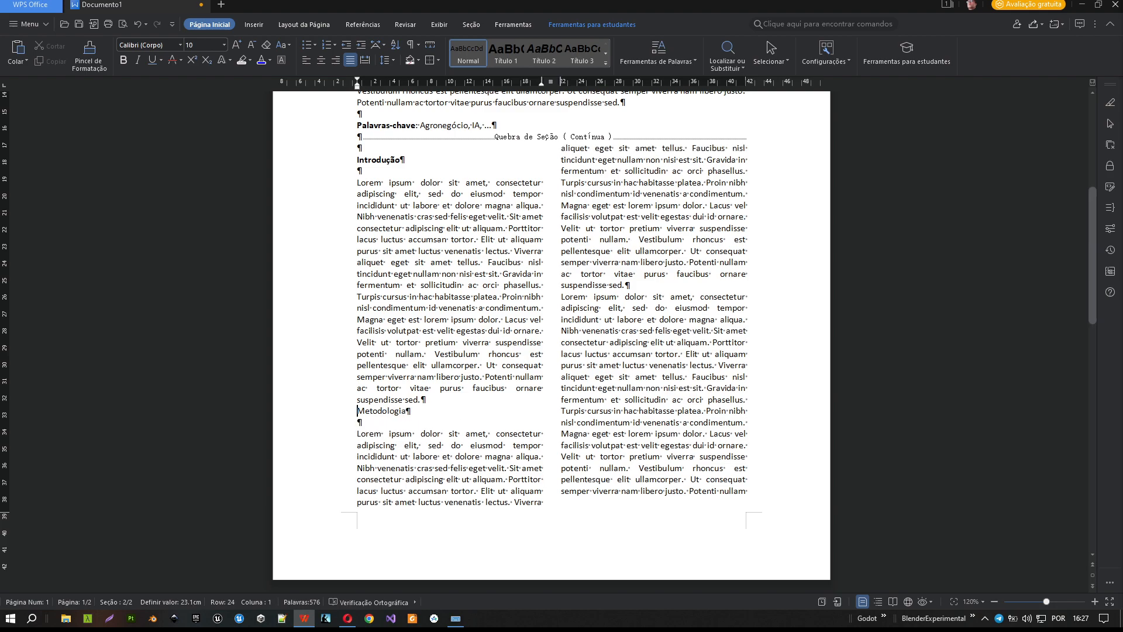
key(Return)
Make the "Metodologia" heading bold.
scroll(551, 337, down, 5)
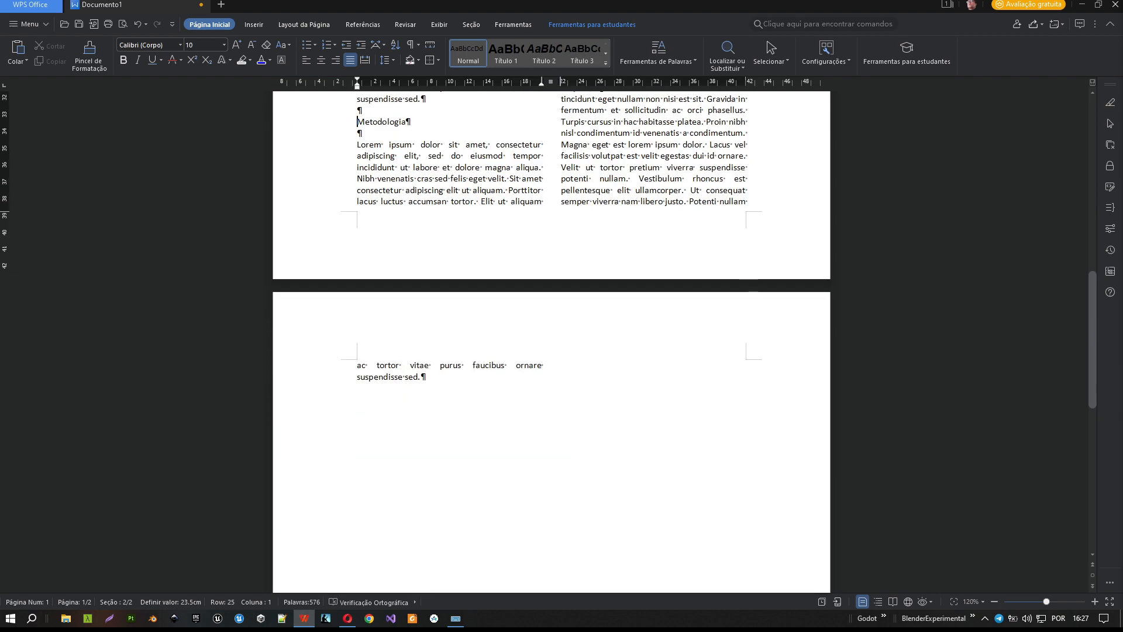
scroll(201, 551, up, 3)
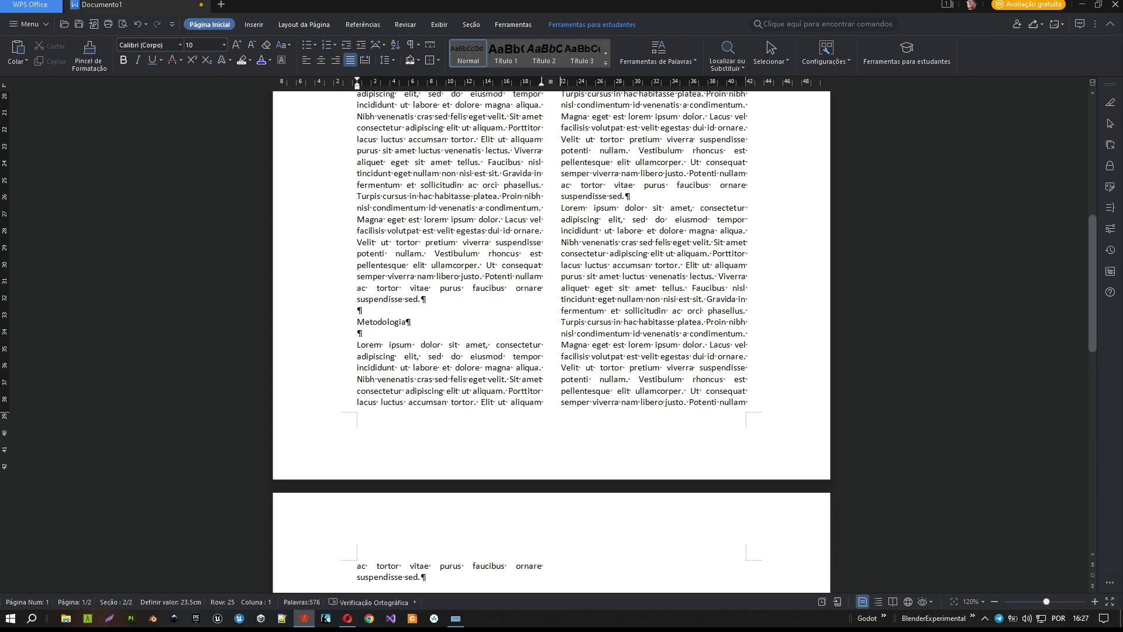
double_click(382, 322)
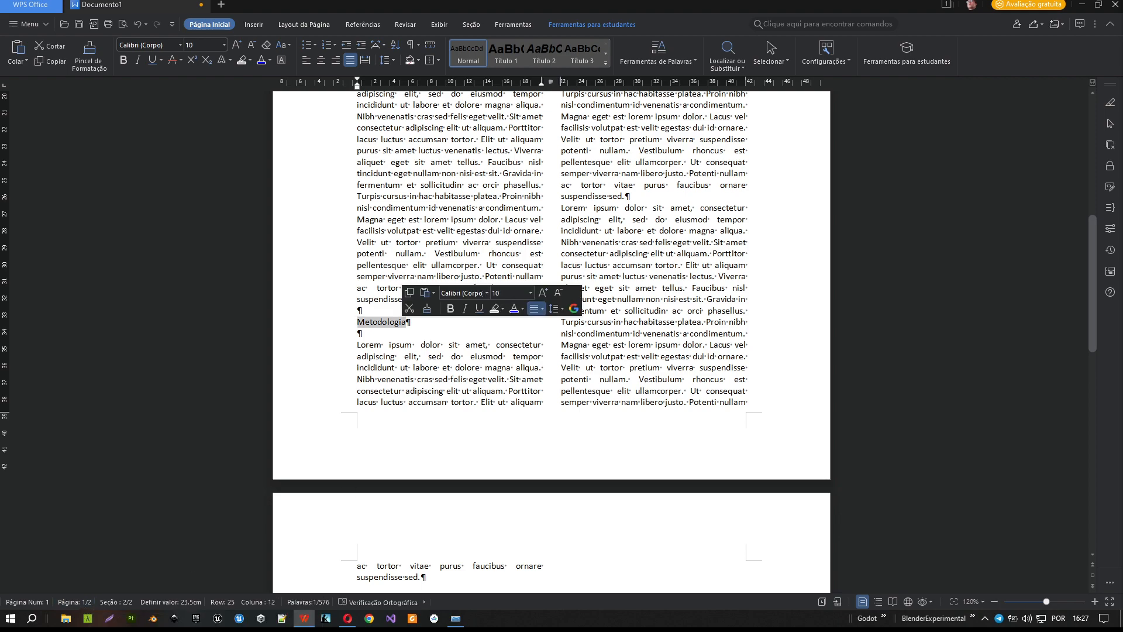
click(450, 310)
click(440, 345)
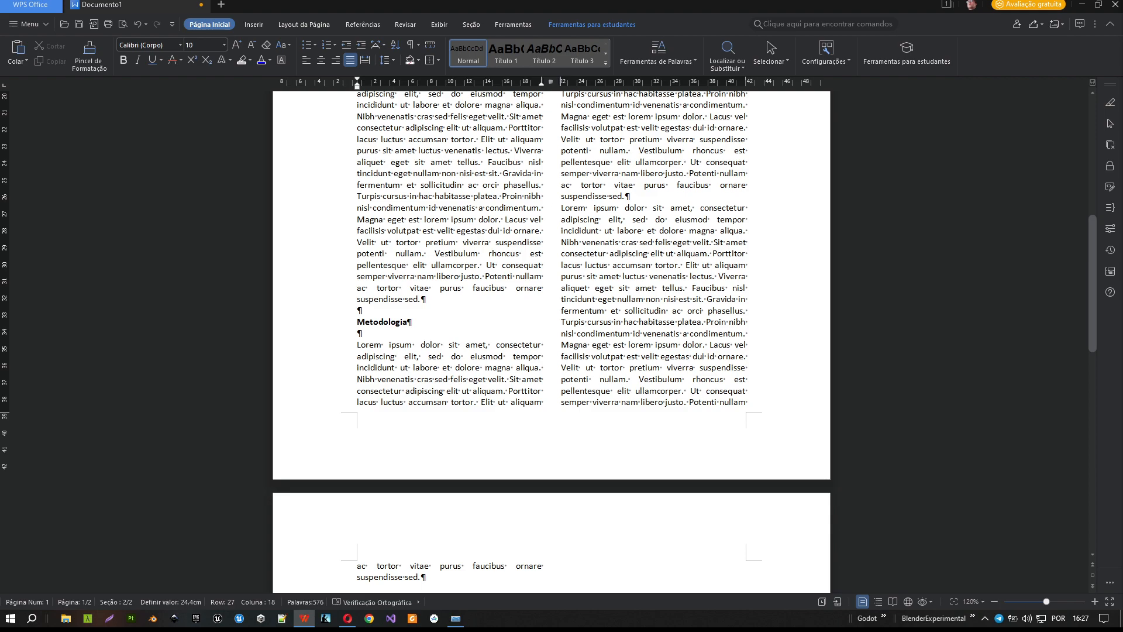
Delete the end of the last paragraph, from "Ut consequat" through the text on the second page.
drag(691, 391, 465, 584)
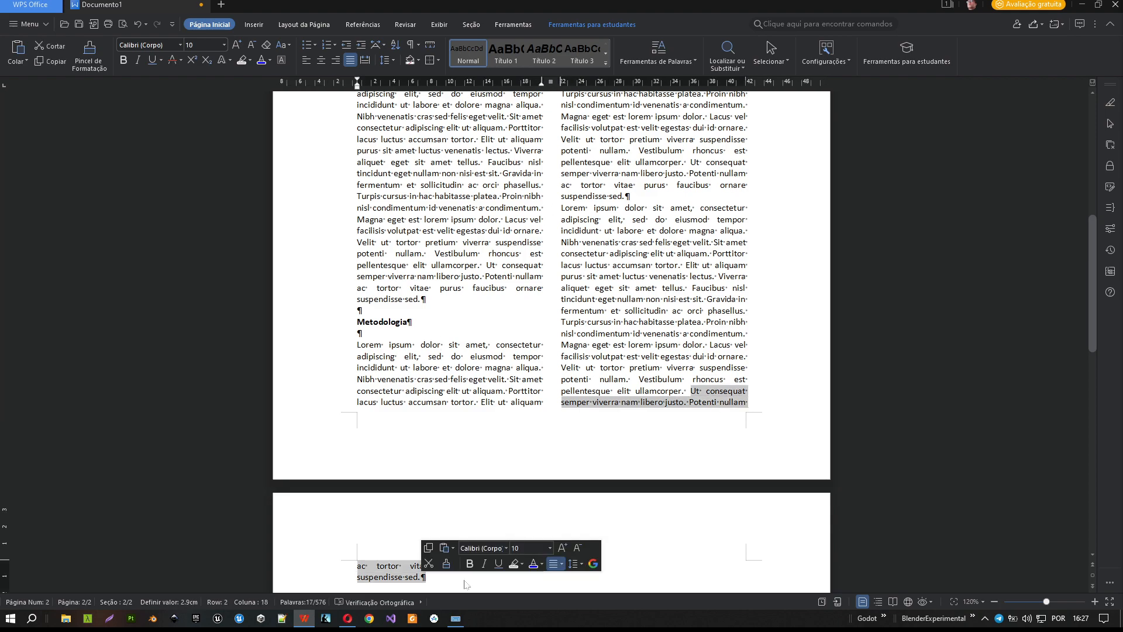
key(Delete)
scroll(465, 580, up, 3)
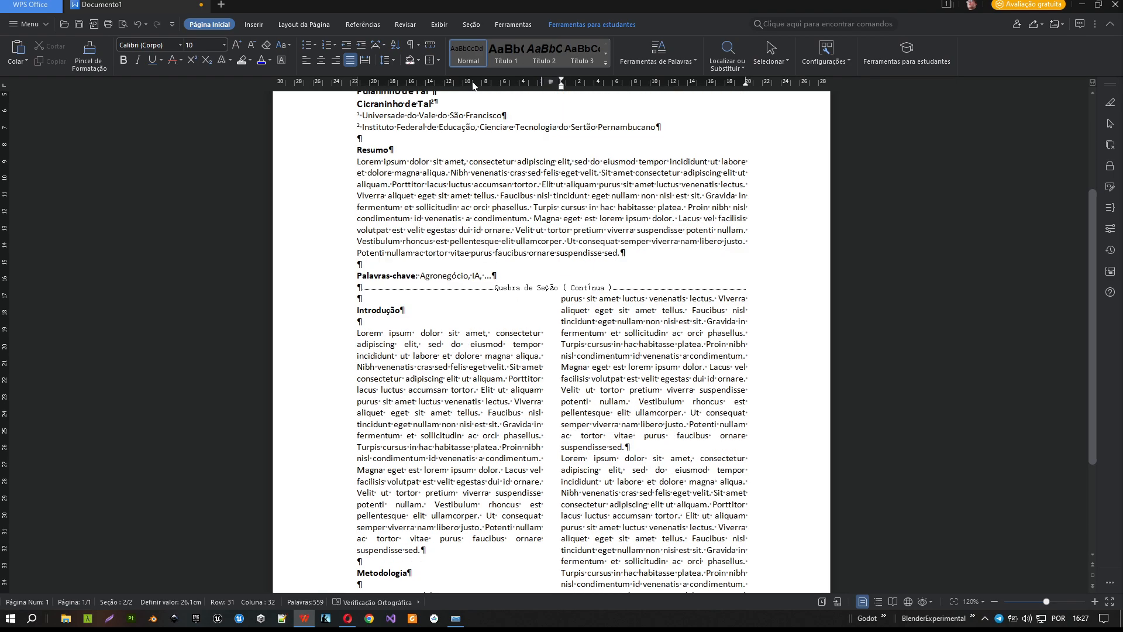
Check the two-column article in print preview, then return to the document and review its first page.
click(119, 28)
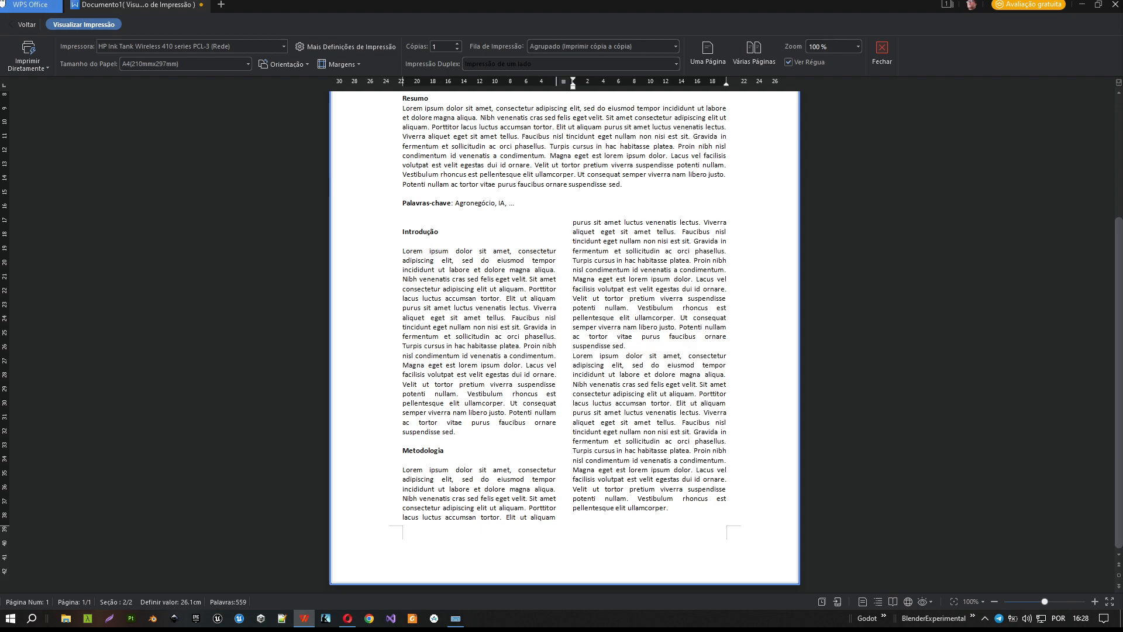
click(25, 25)
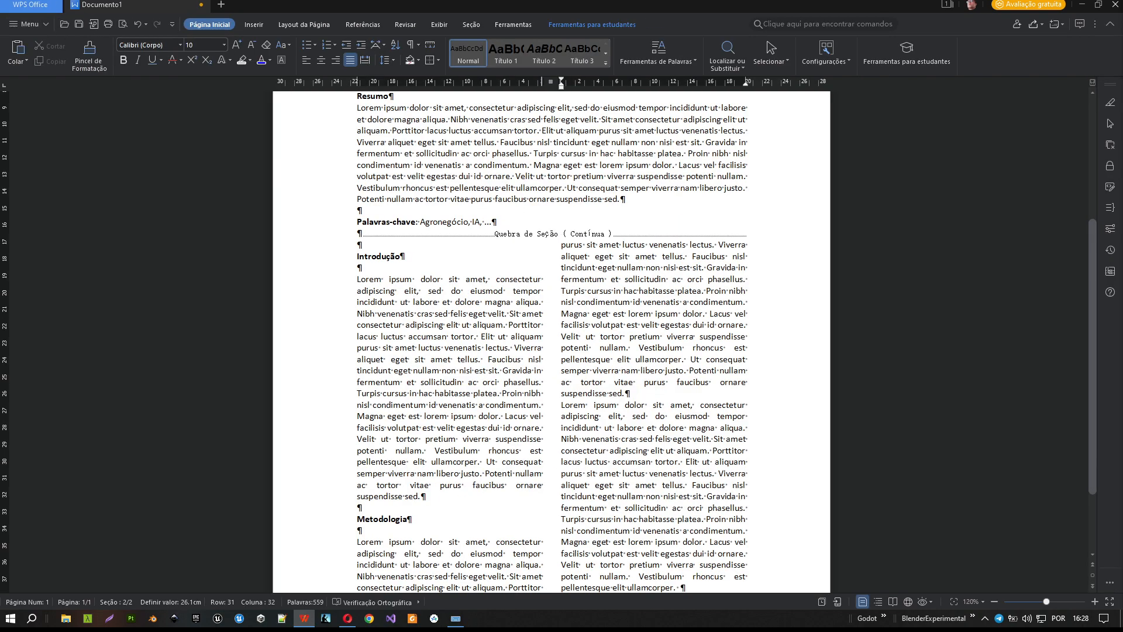
scroll(550, 339, up, 5)
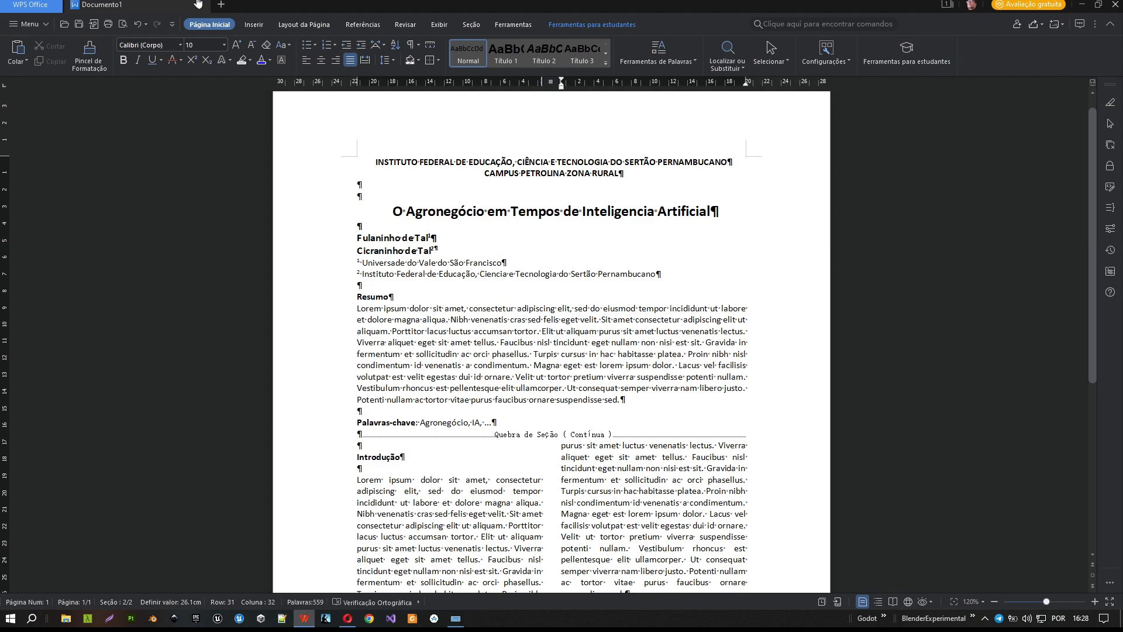
Delete the blank line above the "Introdução" heading at the start of the two-column section.
scroll(550, 349, down, 5)
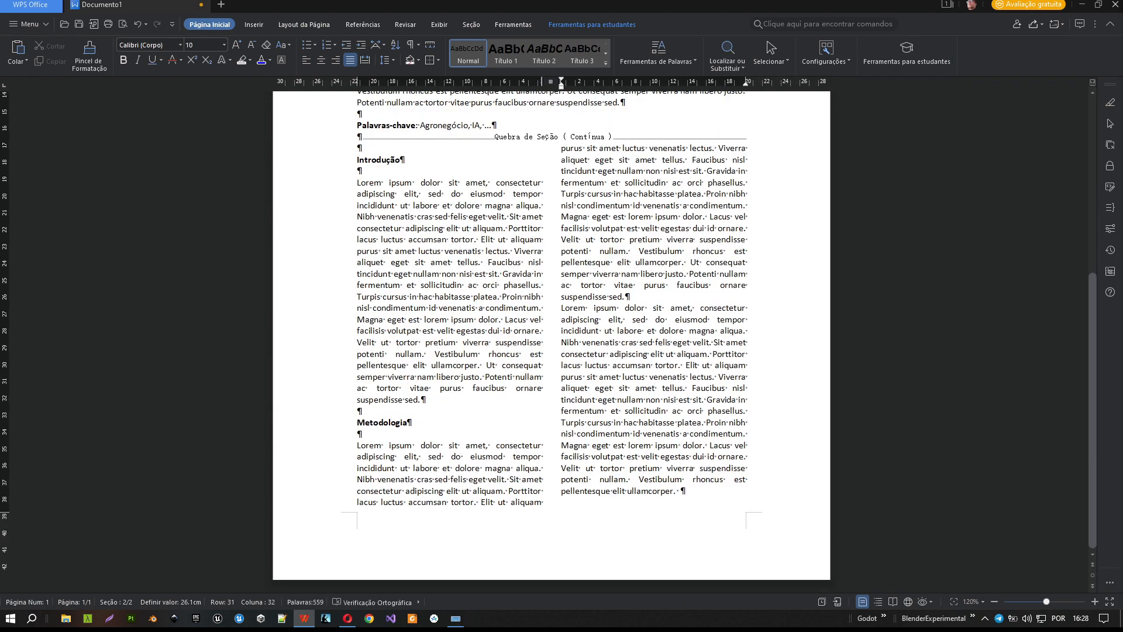
scroll(552, 339, down, 2)
scroll(552, 339, up, 2)
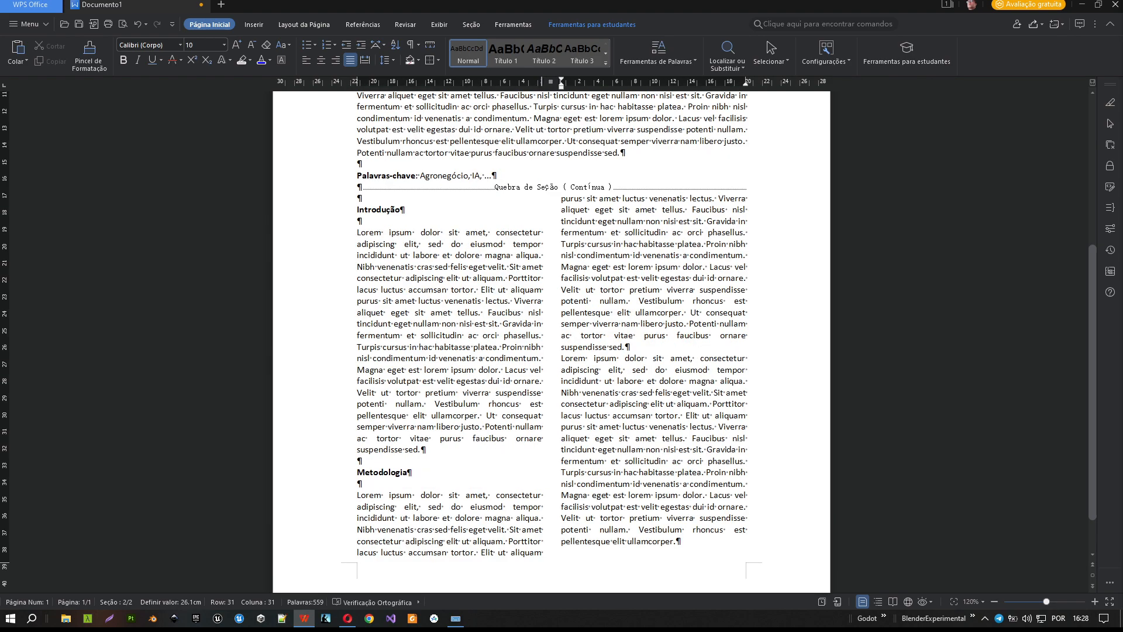
click(360, 198)
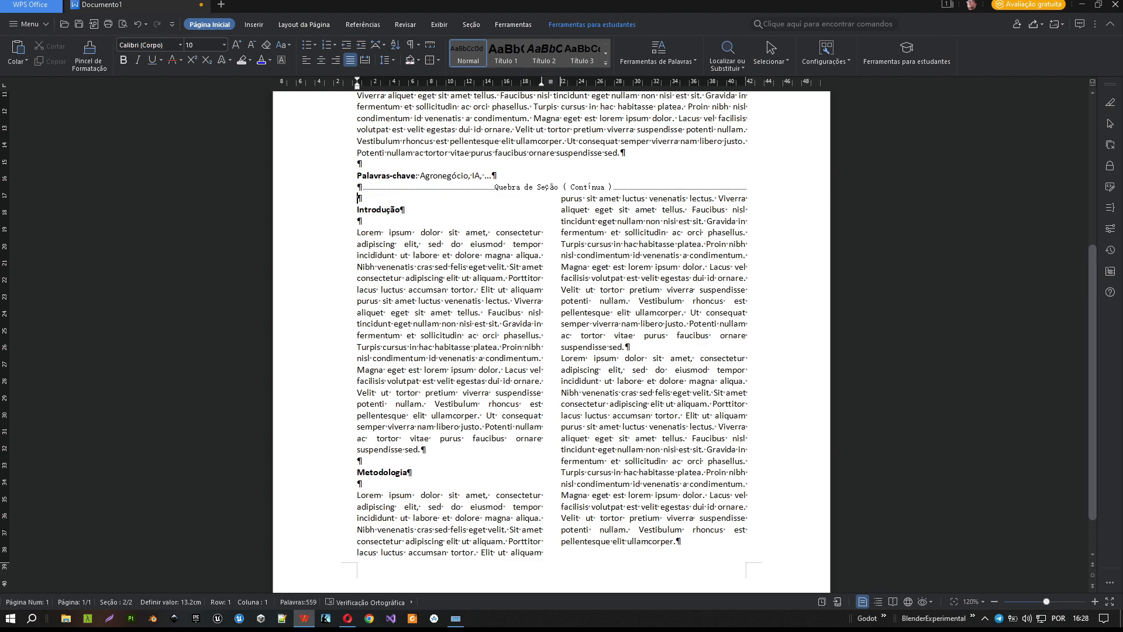
key(Delete)
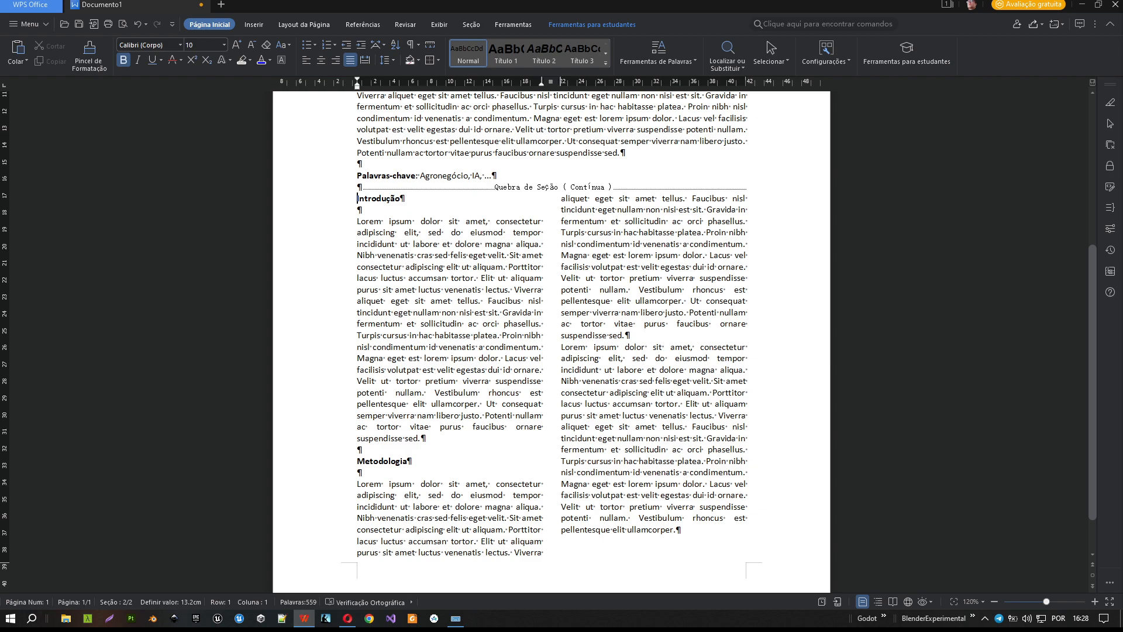
Check the article's title, abstract and two-column body in print preview, then return to editing.
click(123, 24)
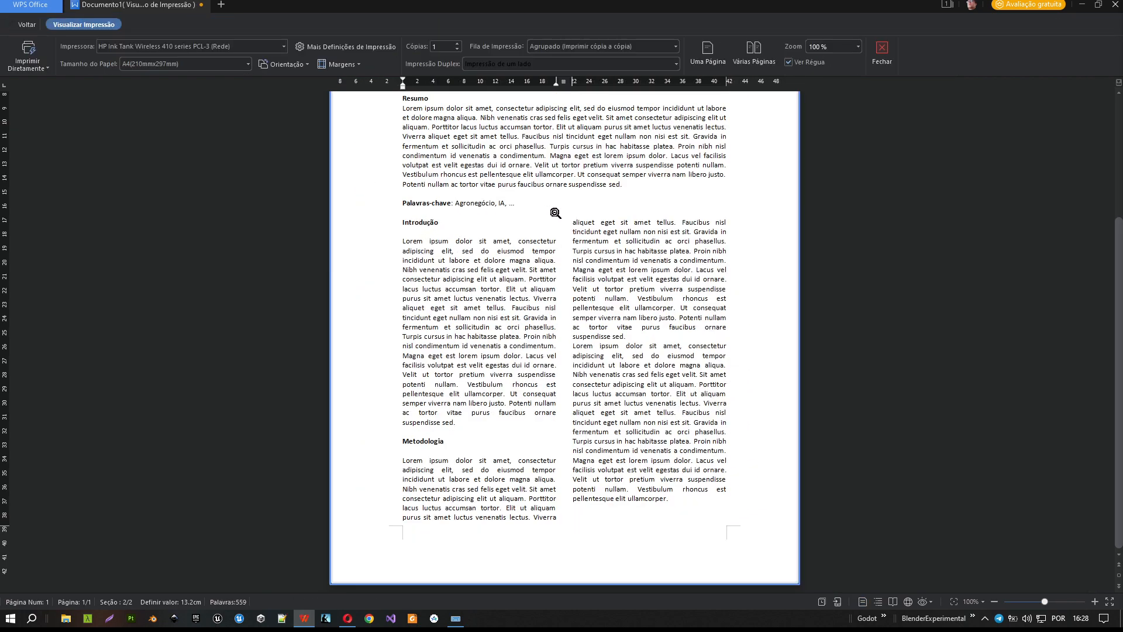
scroll(599, 265, up, 3)
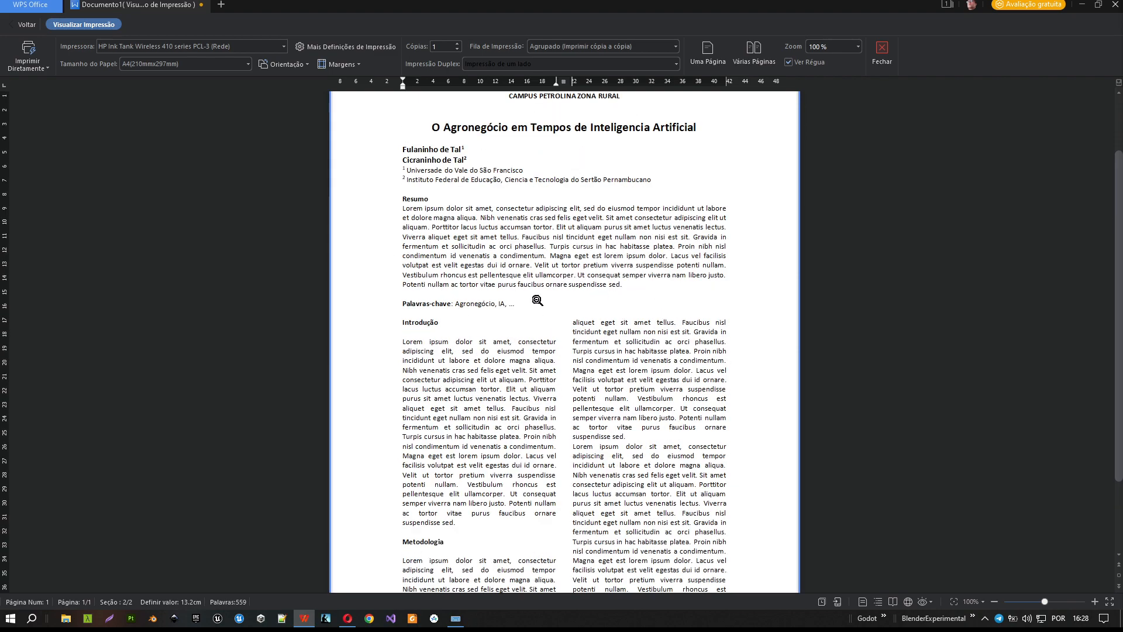
scroll(538, 301, down, 1)
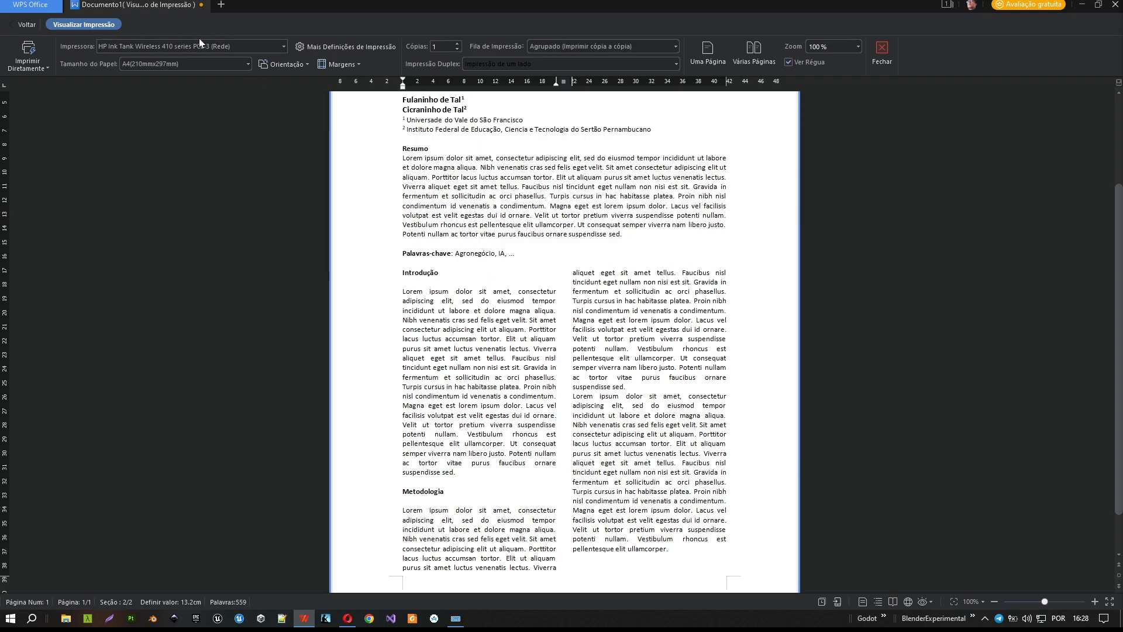
click(23, 24)
Create a new blank text document alongside the article.
scroll(551, 342, down, 5)
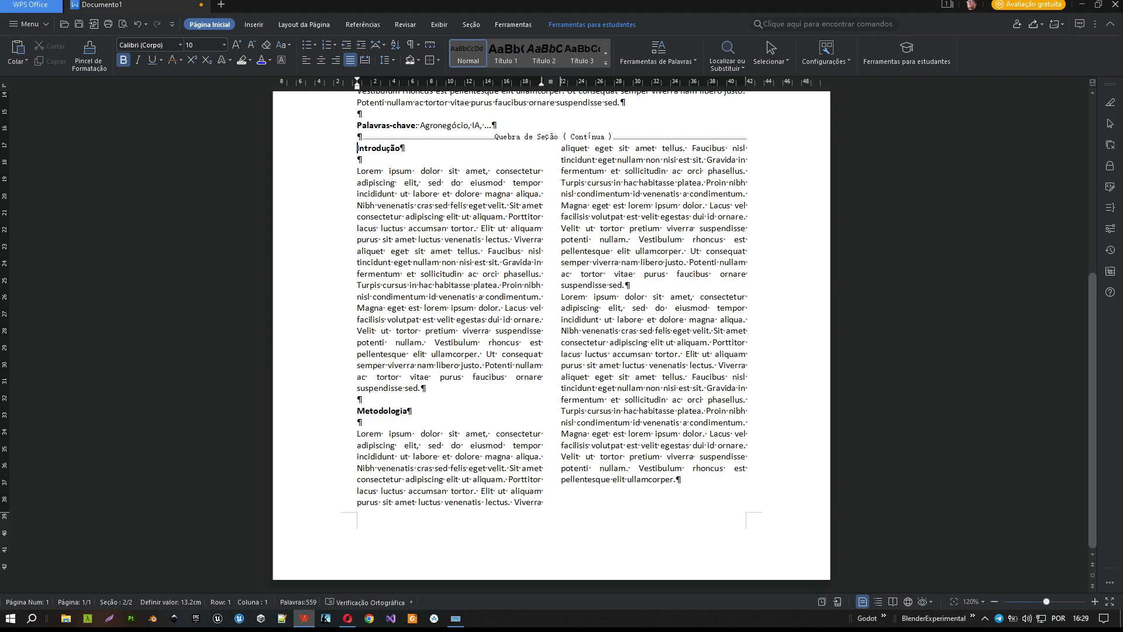
click(221, 5)
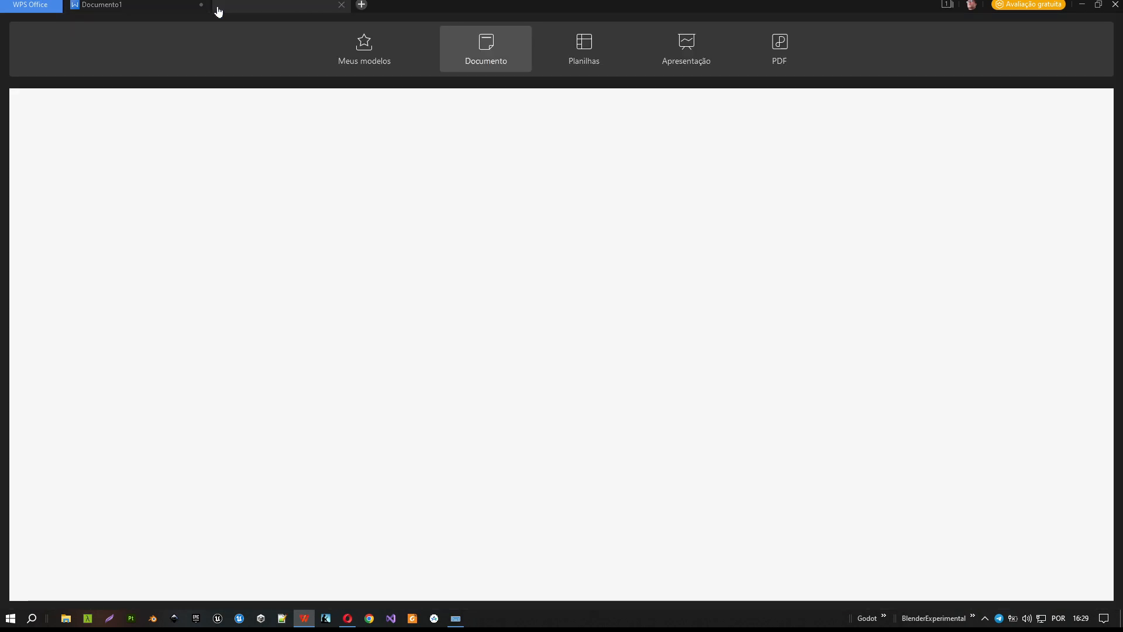
click(361, 221)
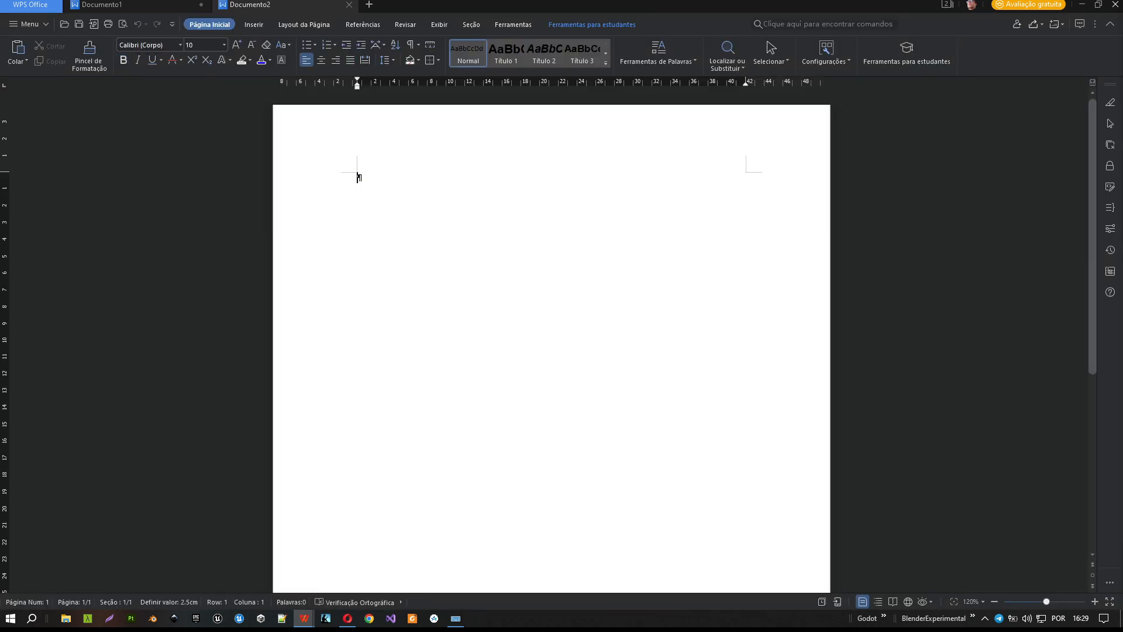
Switch to the Opera browser and search Google Images for "capa de trabalho científico".
key(alt+Tab)
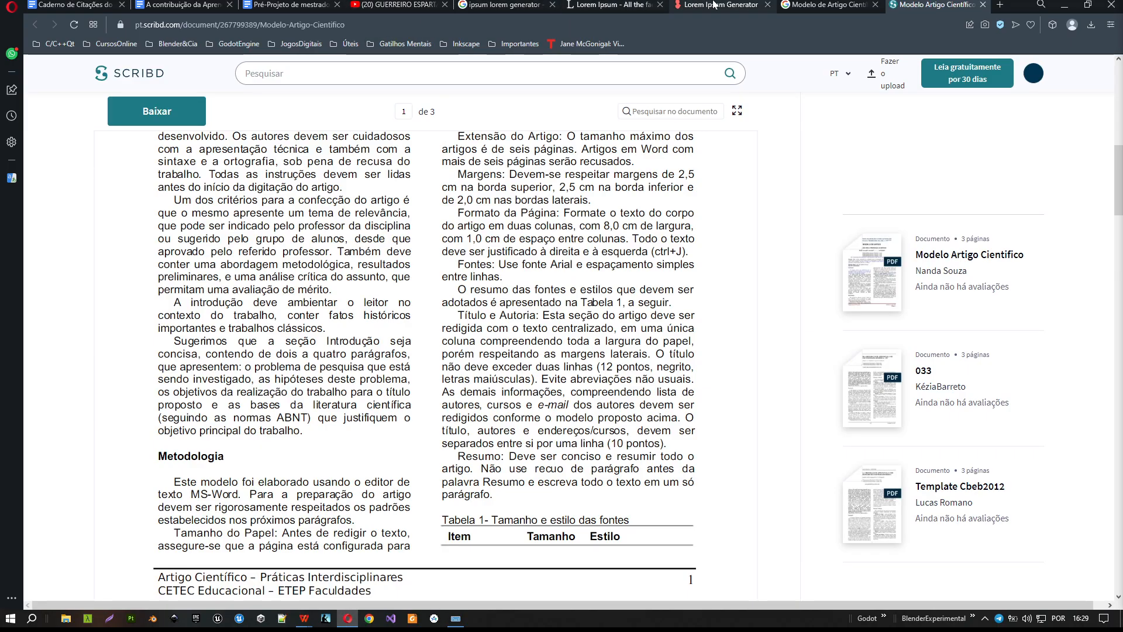
click(825, 5)
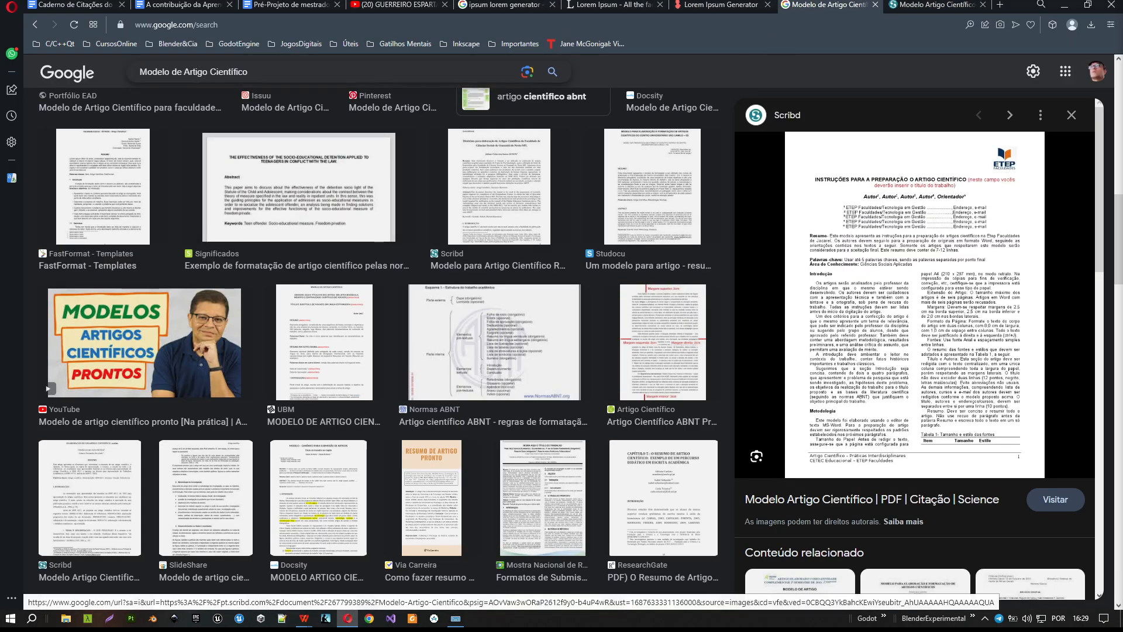
click(129, 72)
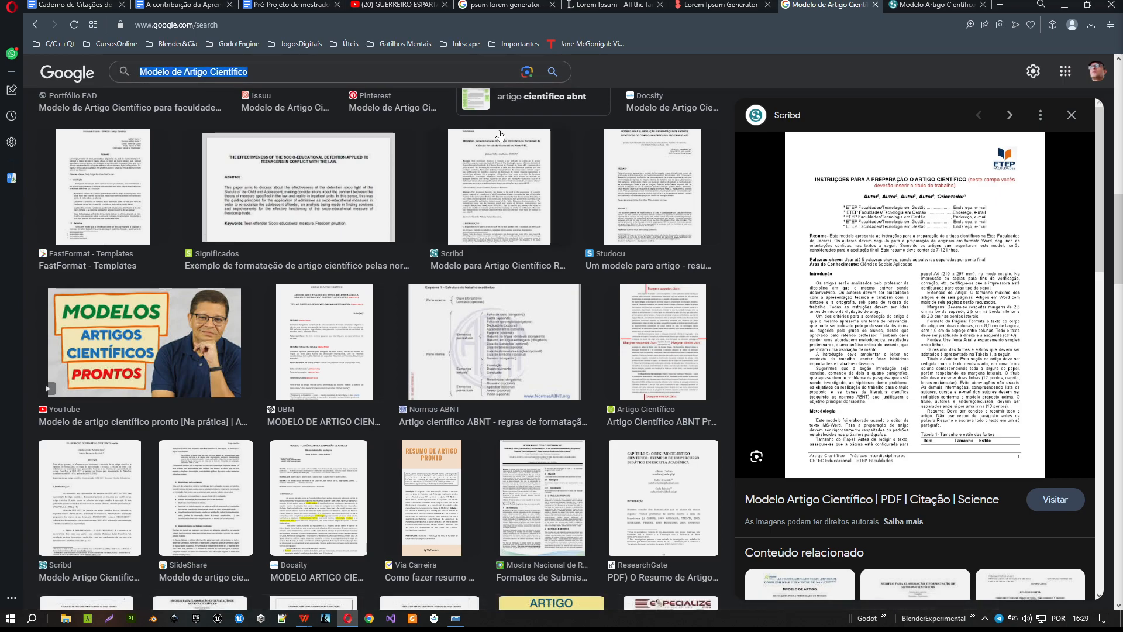
text(Capa)
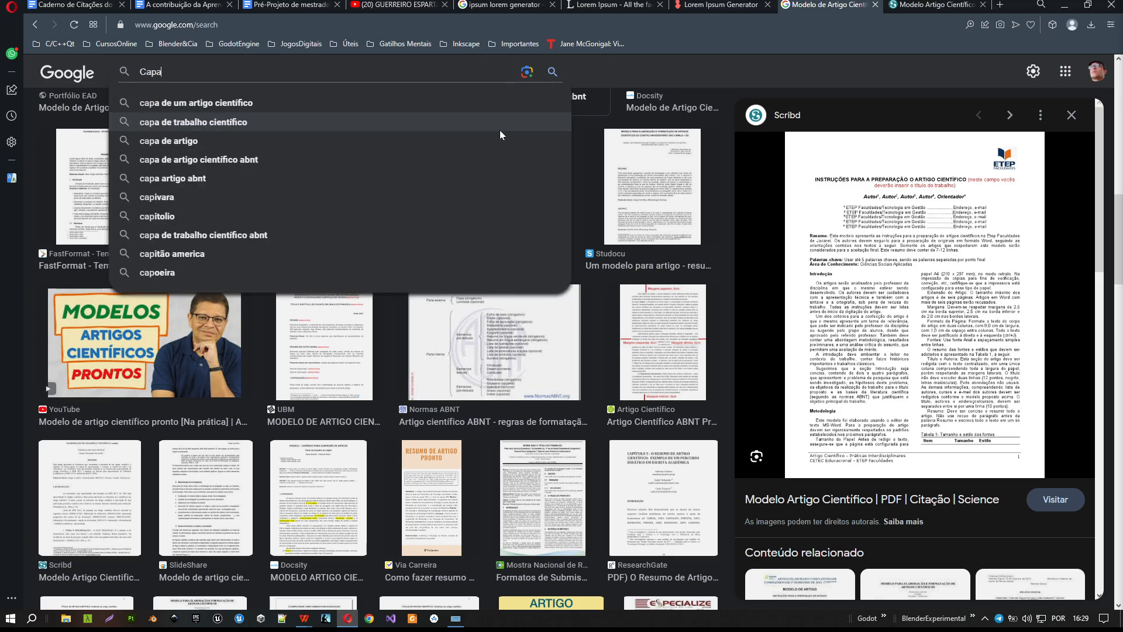
key(Down)
key(Up)
key(Up)
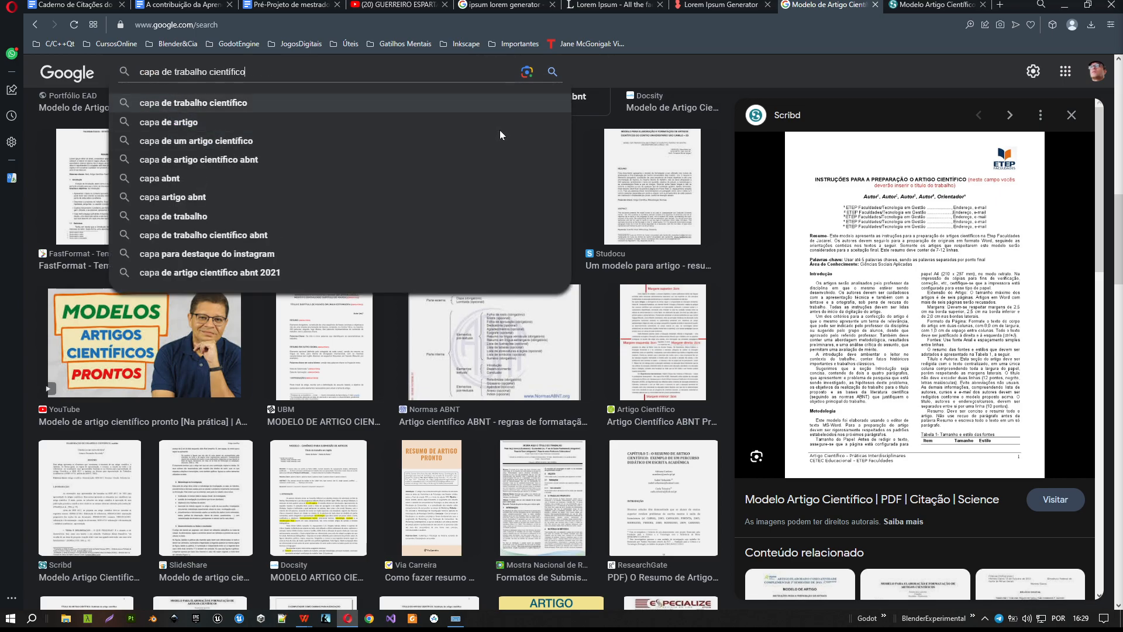
key(Return)
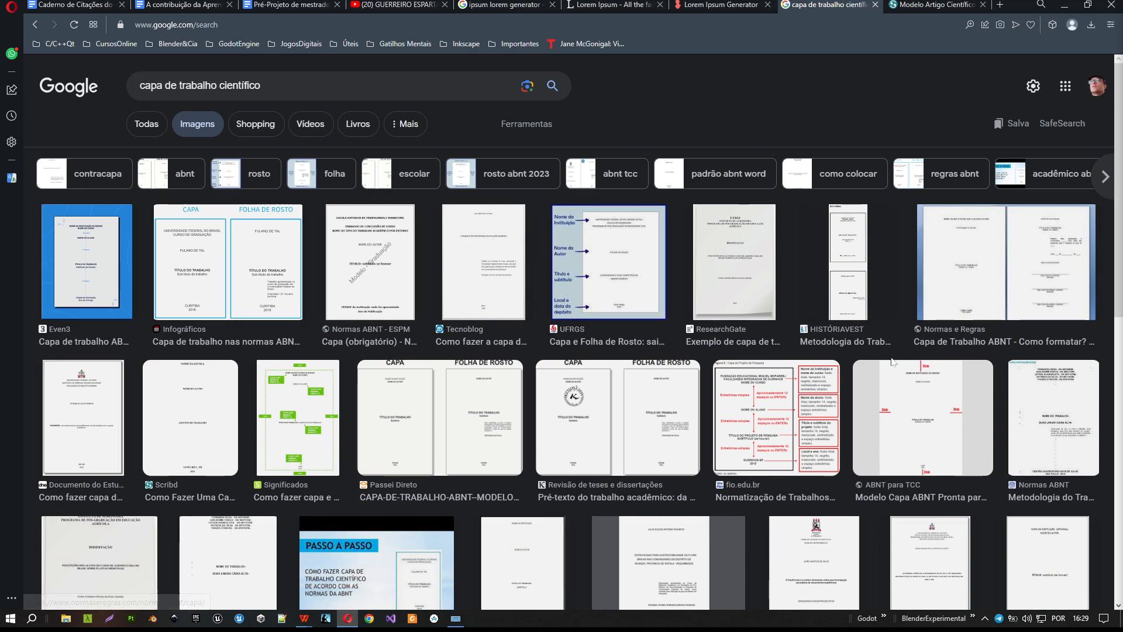
Compare the cover and title page examples from Revisão de teses e dissertações, Infográficos and UNE, ending on the Infográficos one.
click(654, 433)
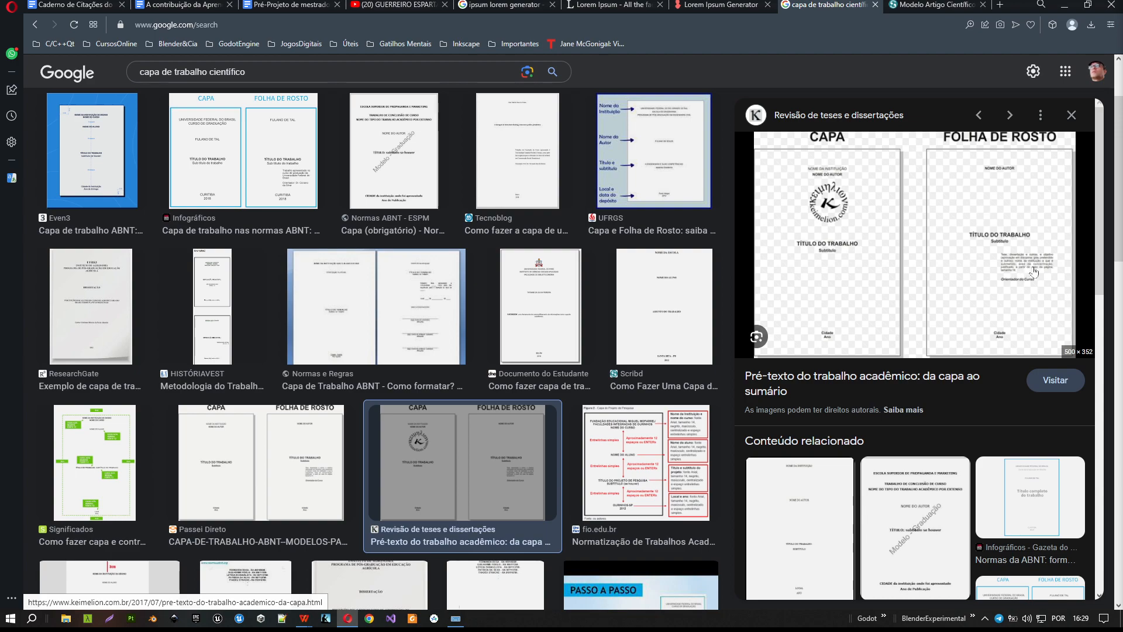
scroll(962, 364, down, 2)
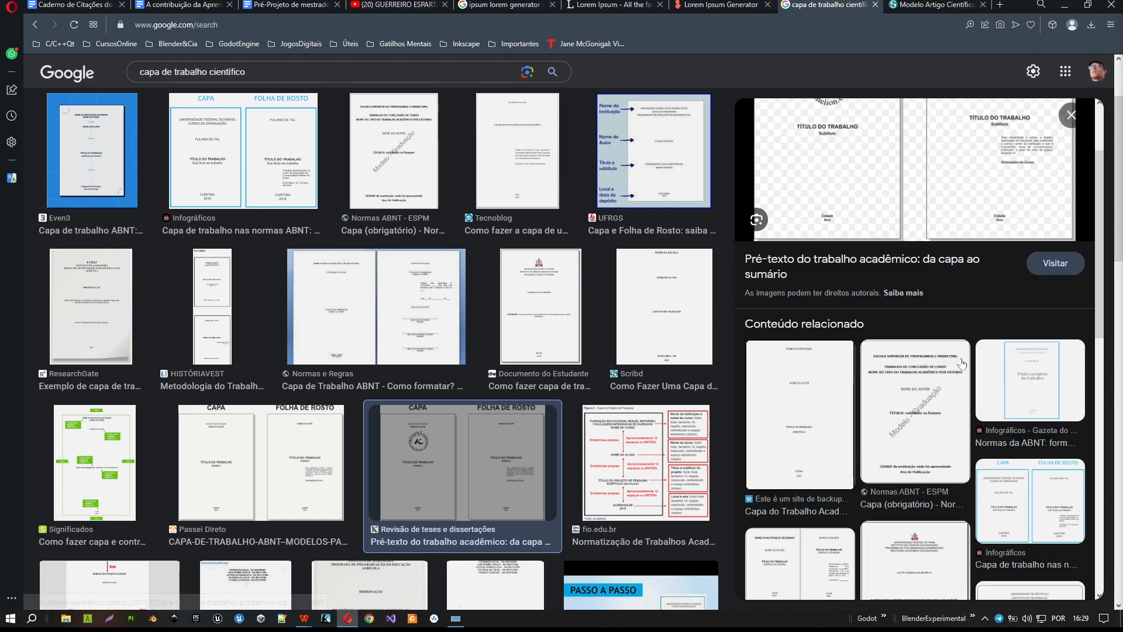
scroll(961, 364, down, 4)
click(1030, 340)
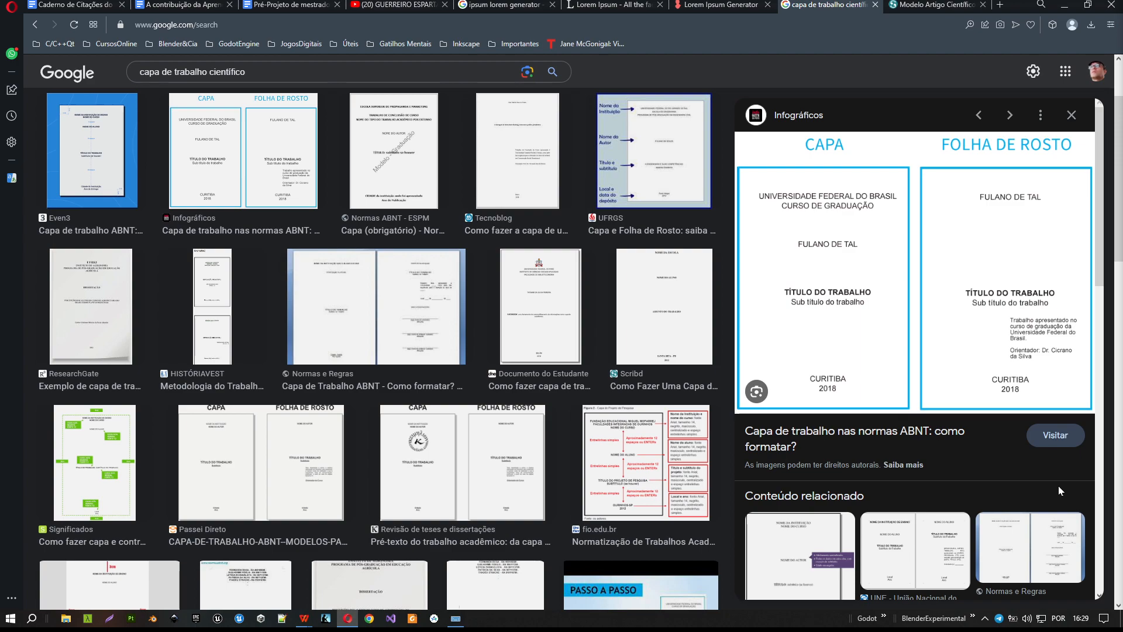
click(908, 566)
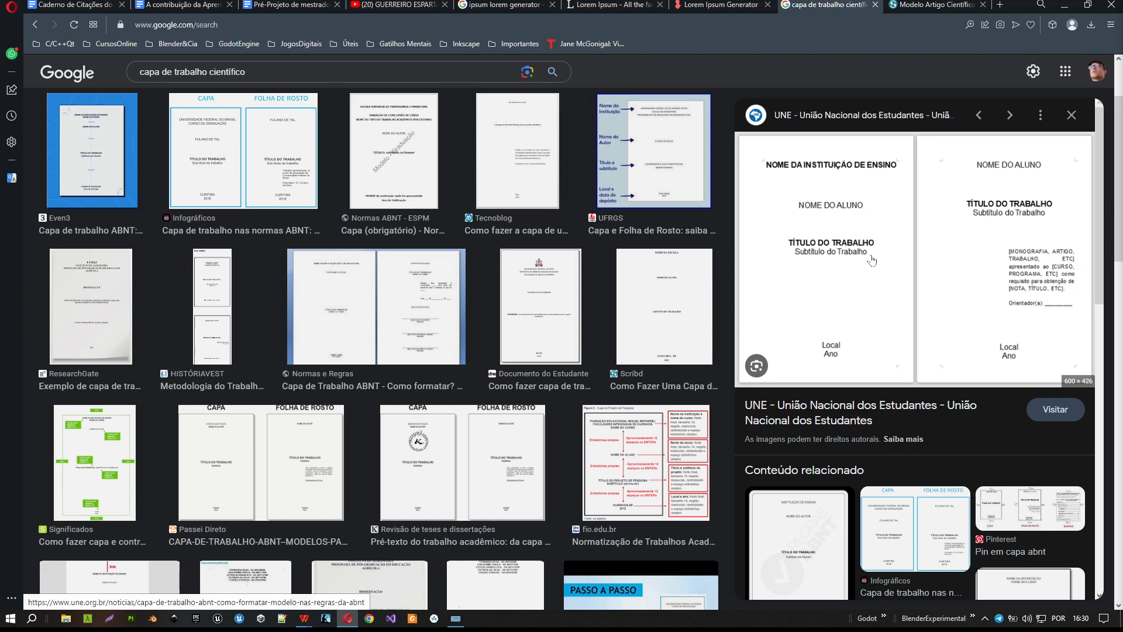
click(927, 554)
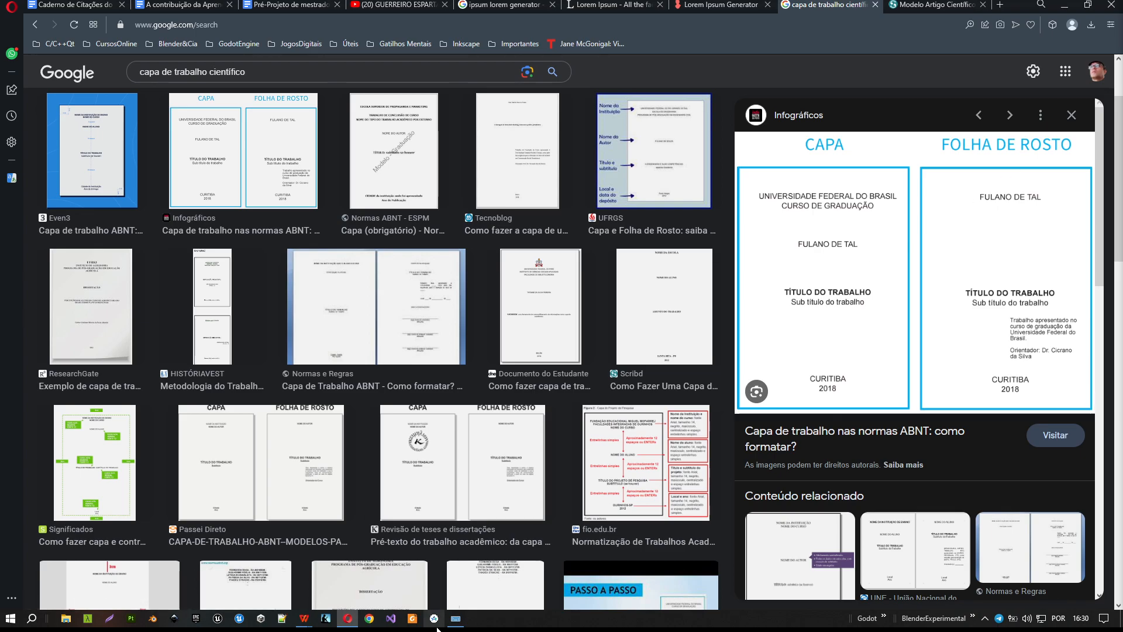
key(Print)
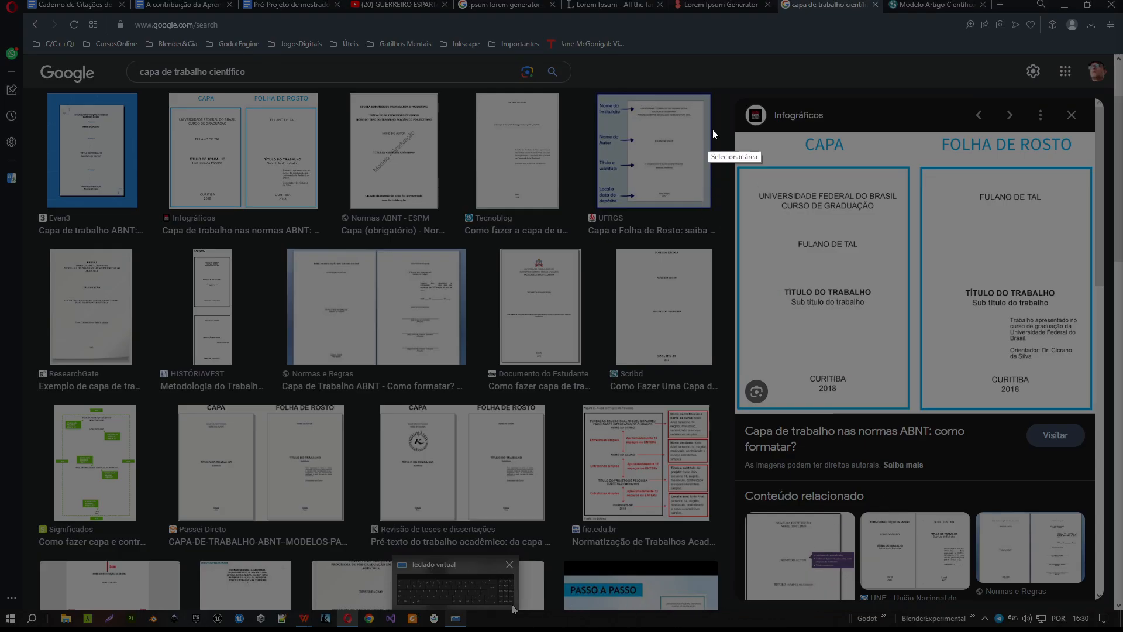
mouse_move(724, 109)
mouse_down()
mouse_move(775, 304)
mouse_move(1038, 418)
mouse_move(1098, 420)
mouse_up()
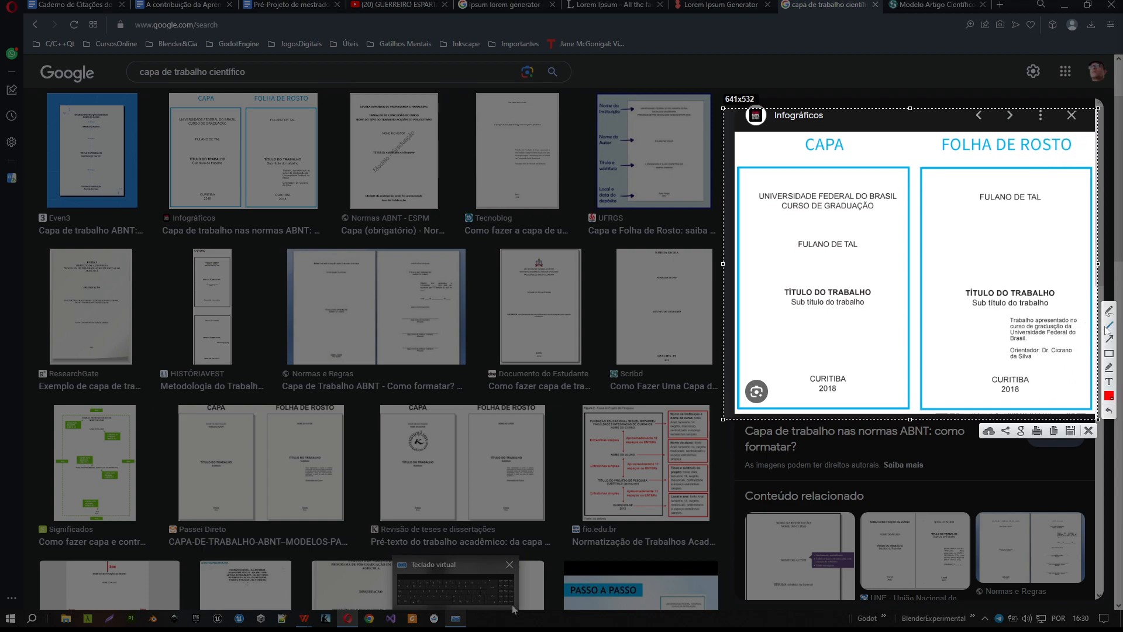
drag(915, 142, 917, 420)
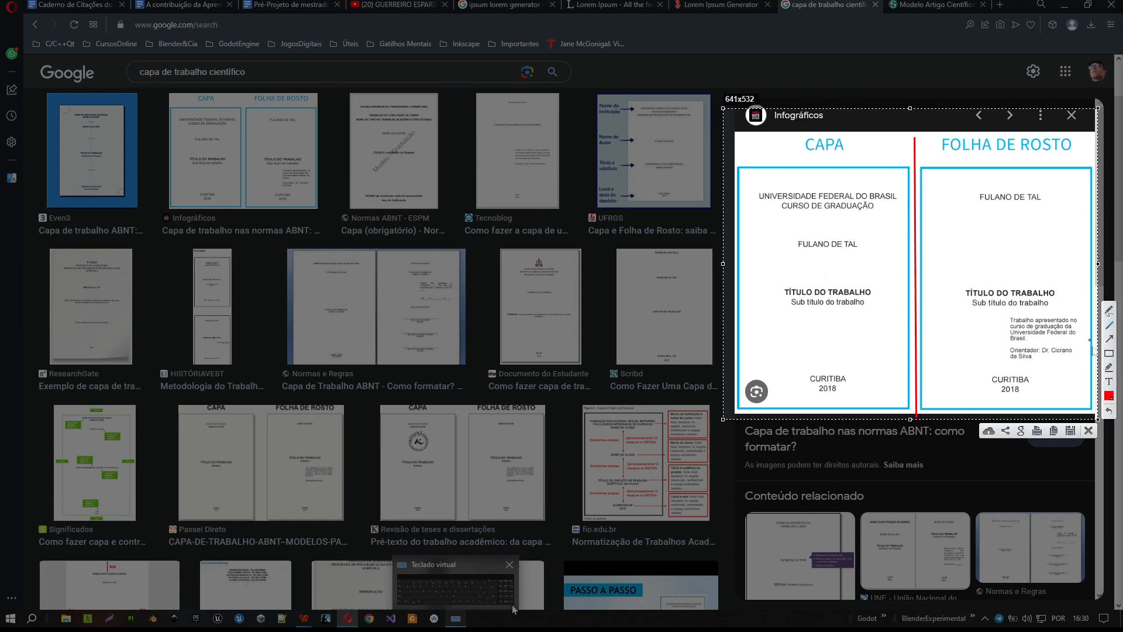
click(1089, 430)
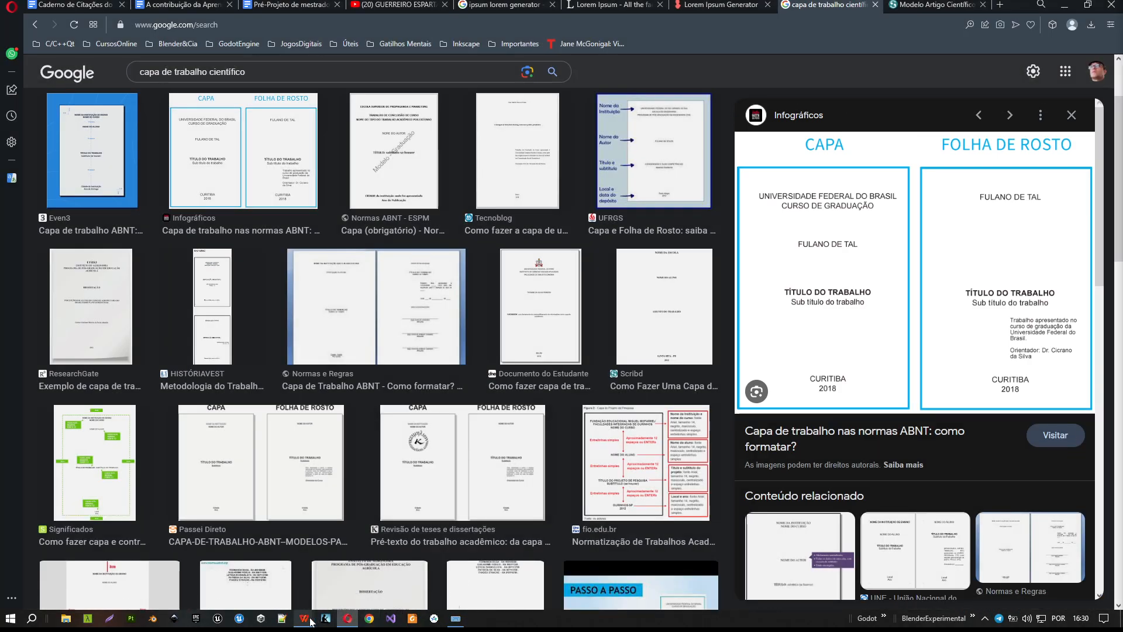
Switch to WPS Office and copy the institution and campus lines from the top of Documento1 into the blank Documento2.
mouse_move(307, 621)
click(322, 561)
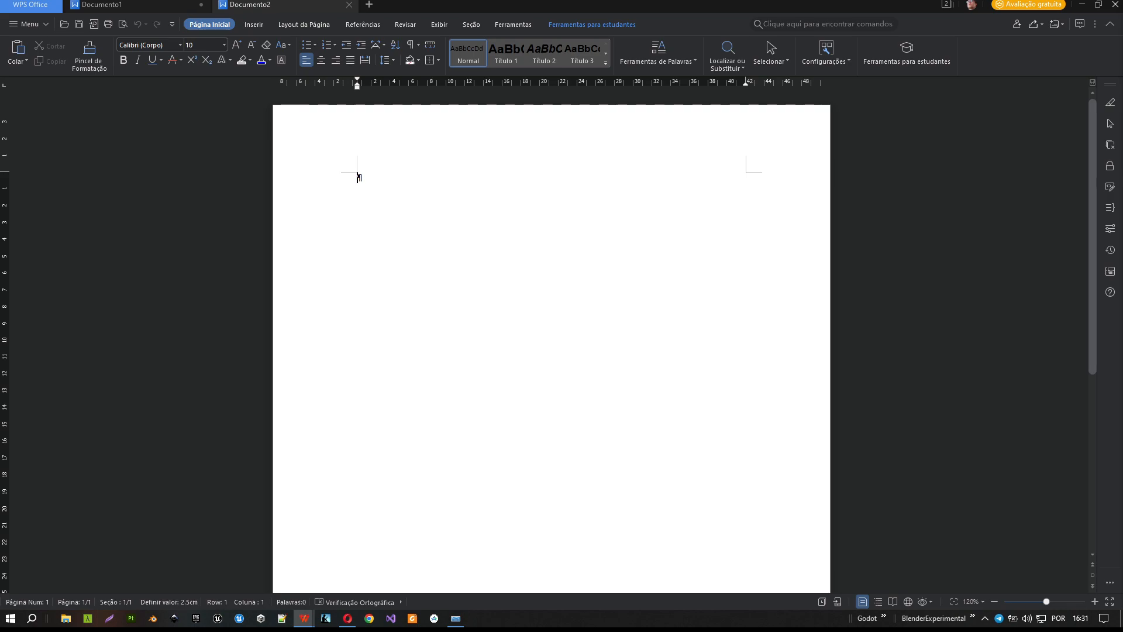
click(153, 7)
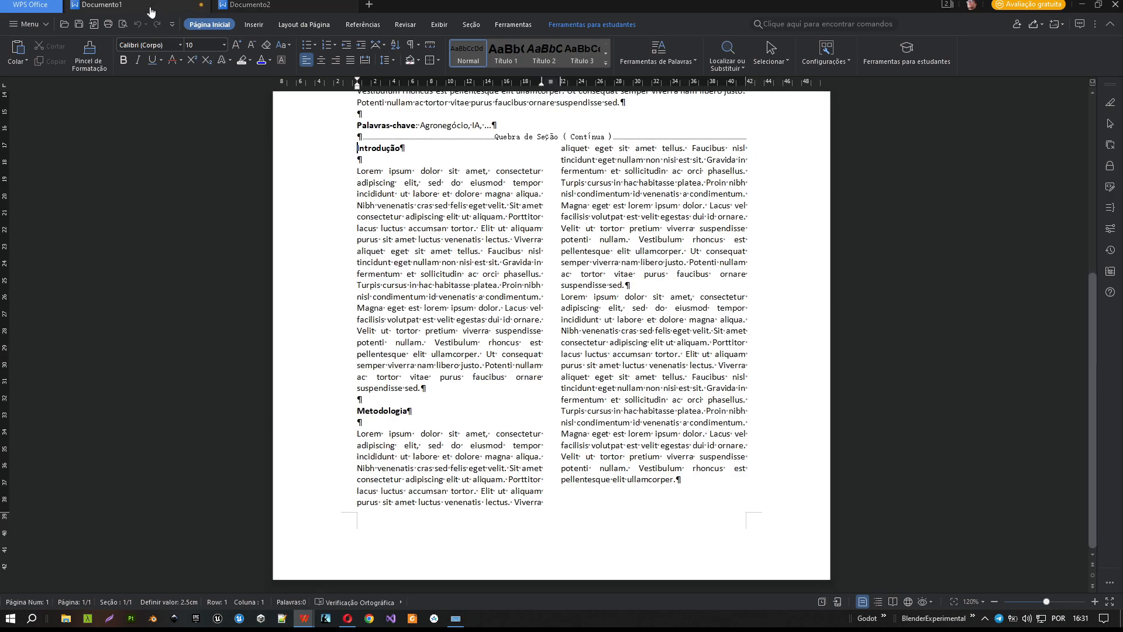
scroll(552, 342, up, 2)
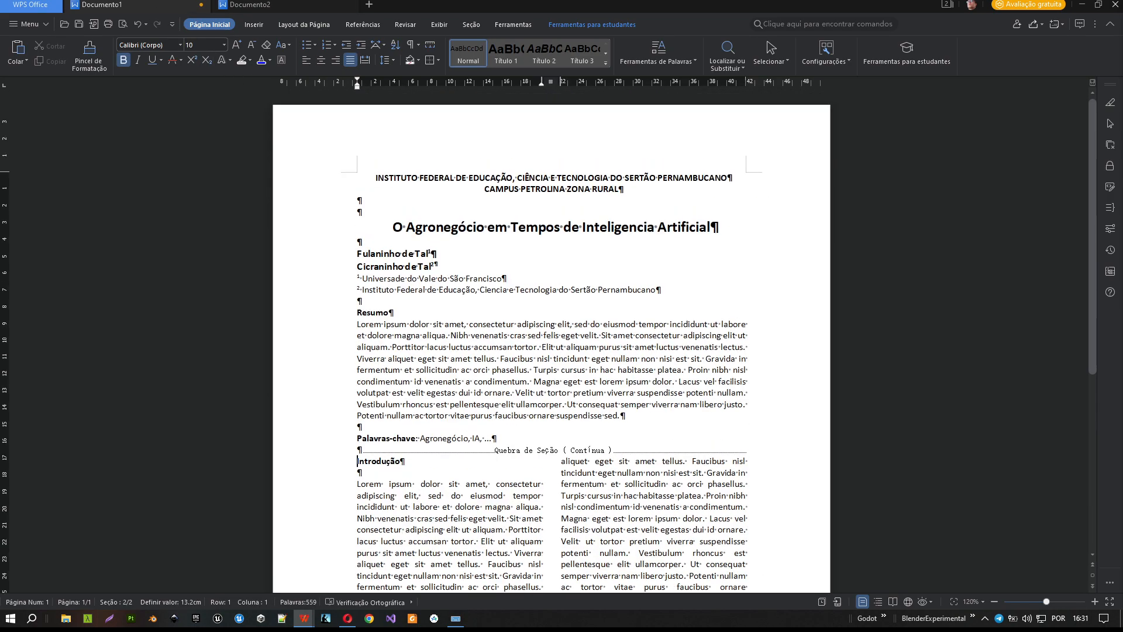
drag(376, 177, 624, 189)
key(ctrl+c)
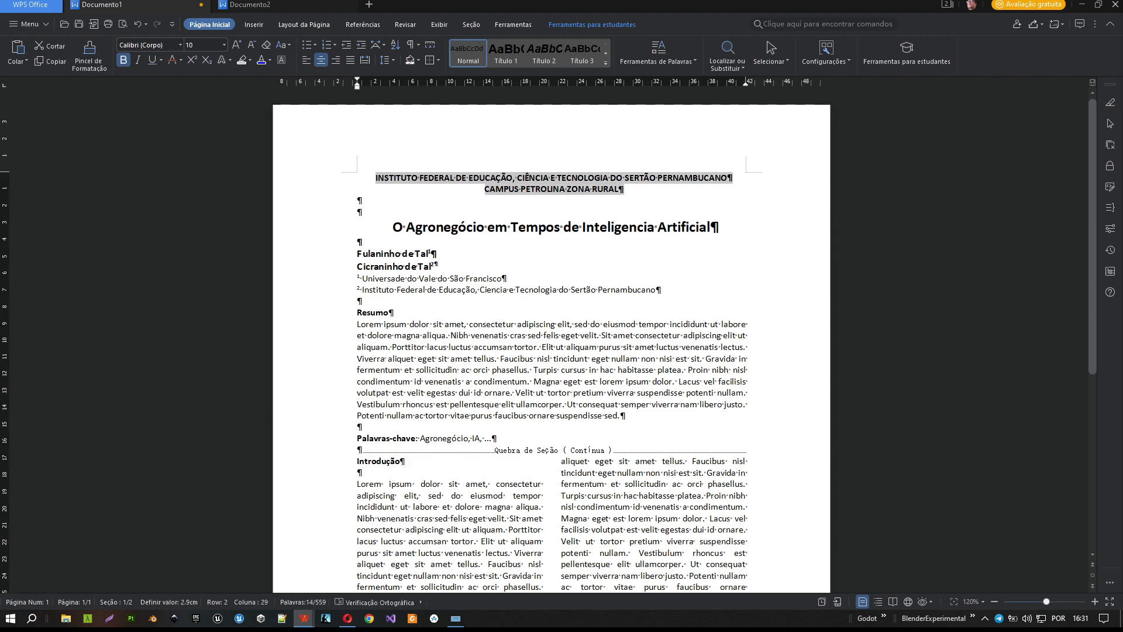
click(627, 160)
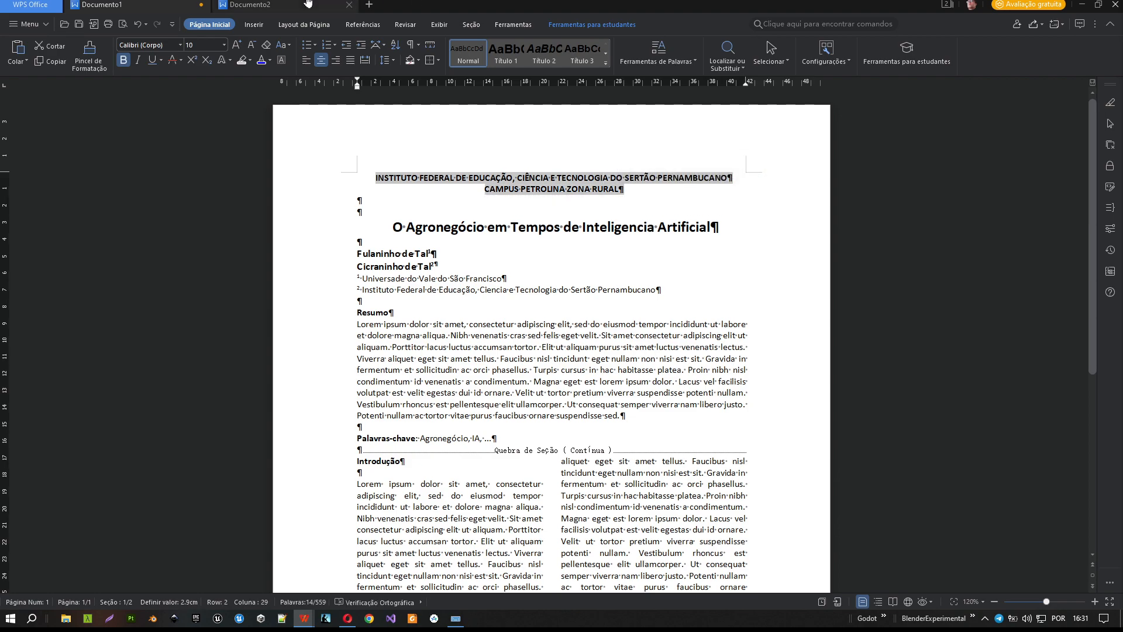
click(308, 5)
key(ctrl+v)
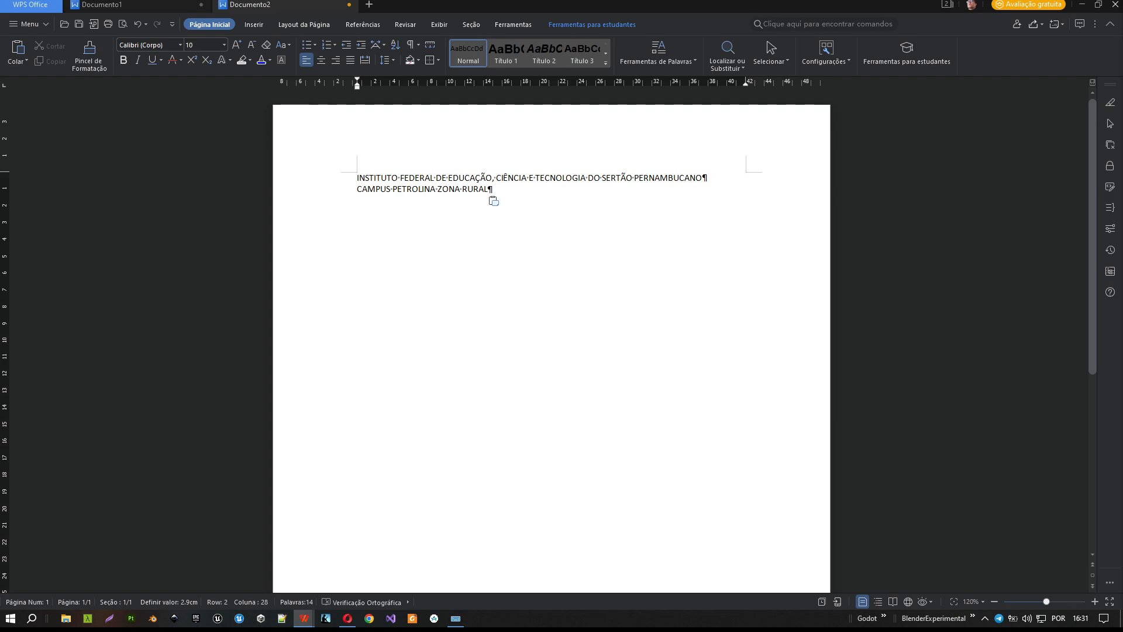
Set the font size of the pasted institution and campus lines to 12.
drag(356, 177, 493, 188)
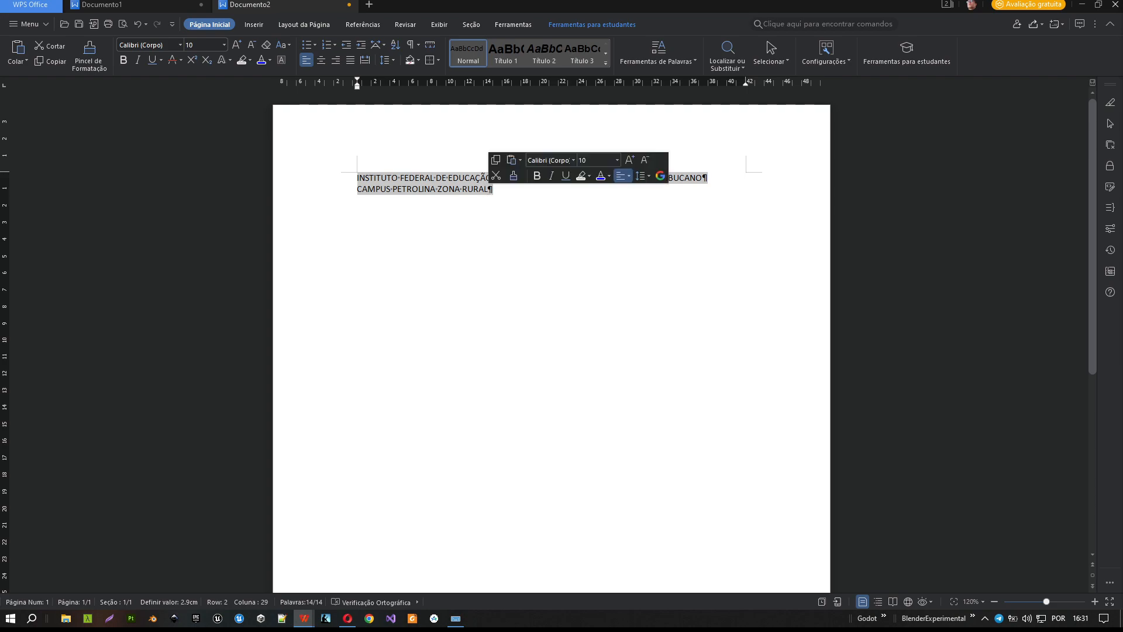
click(224, 45)
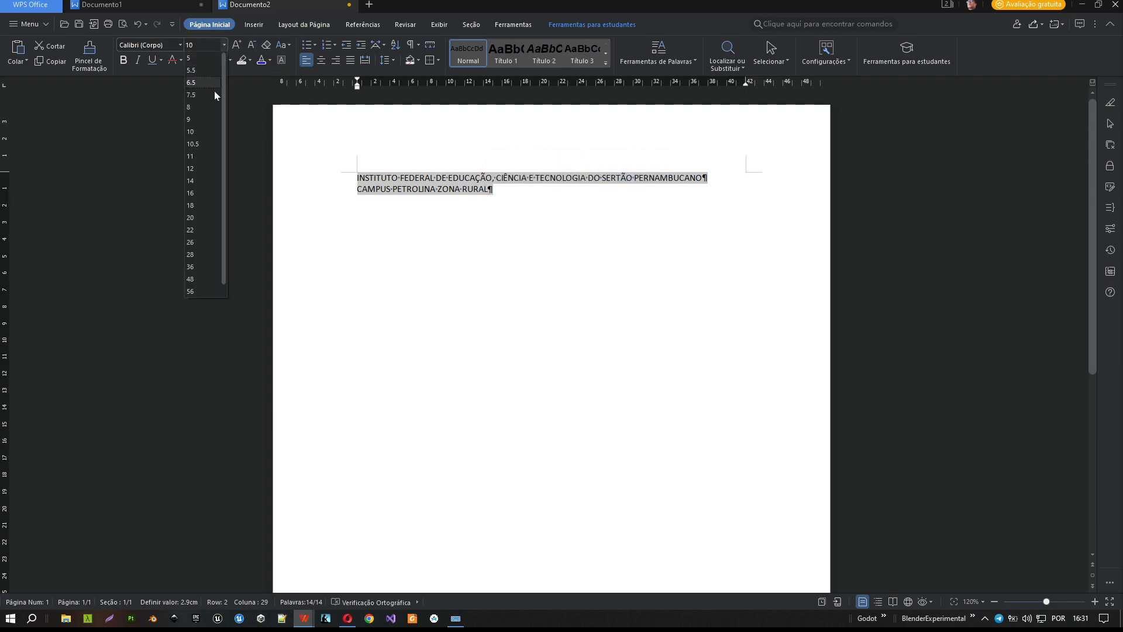
click(208, 169)
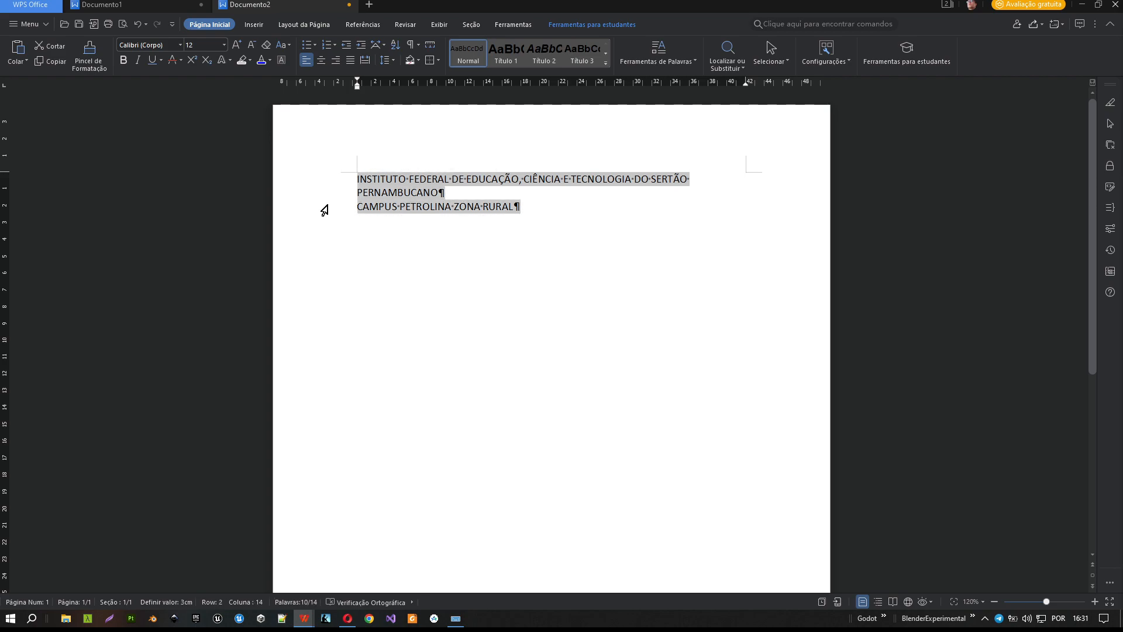
Make the institution and campus lines bold and centre them on the page.
click(578, 183)
triple_click(578, 179)
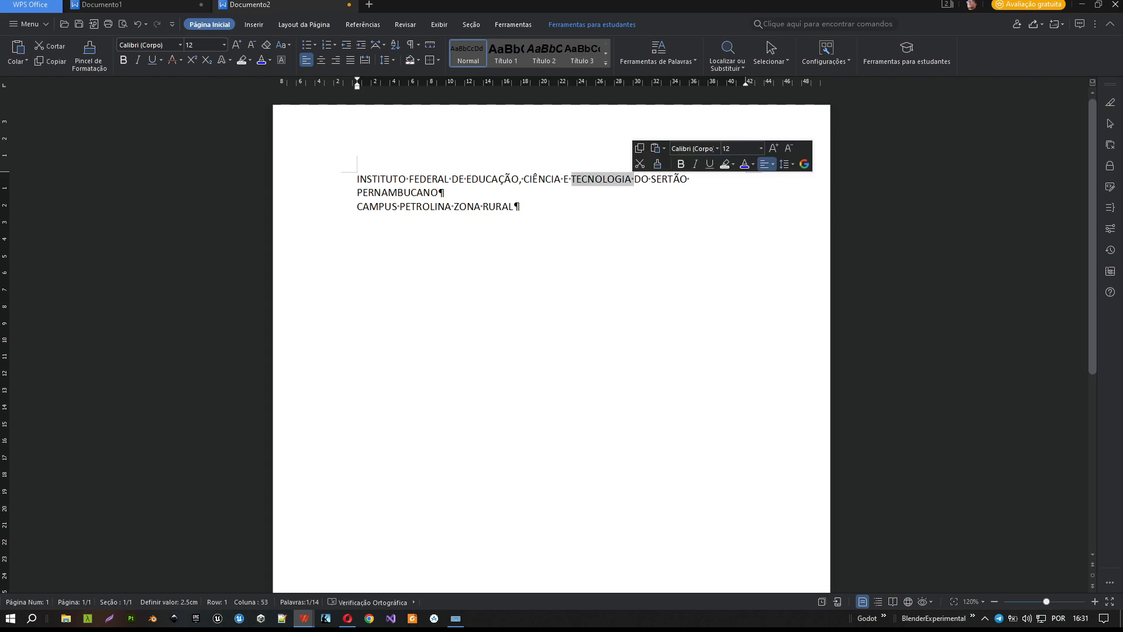
click(592, 178)
click(525, 236)
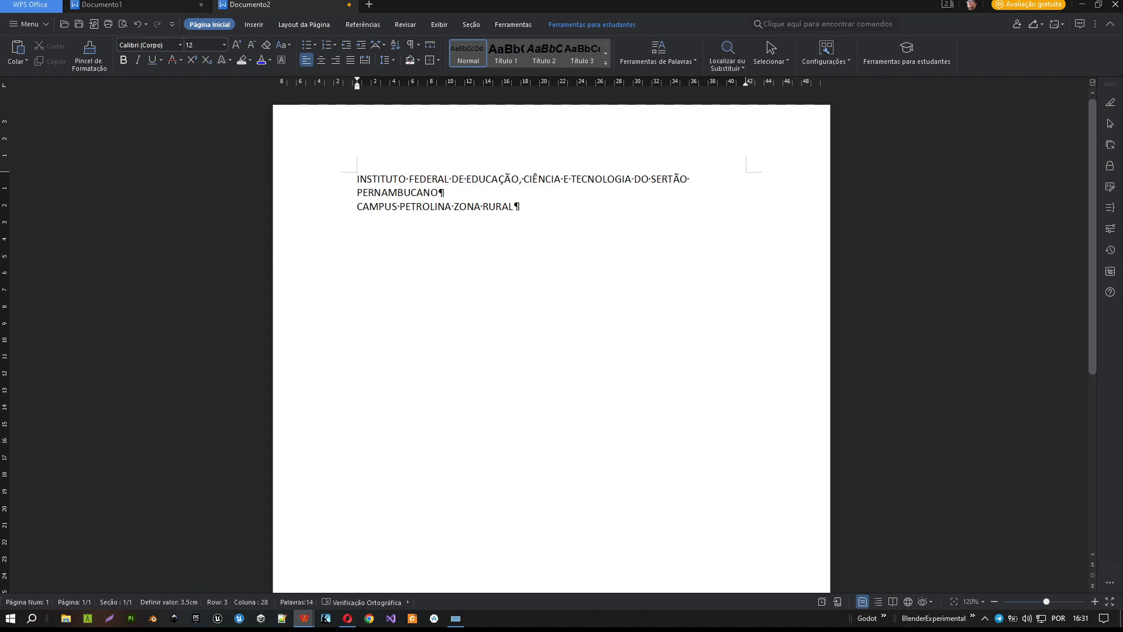
drag(323, 188, 321, 211)
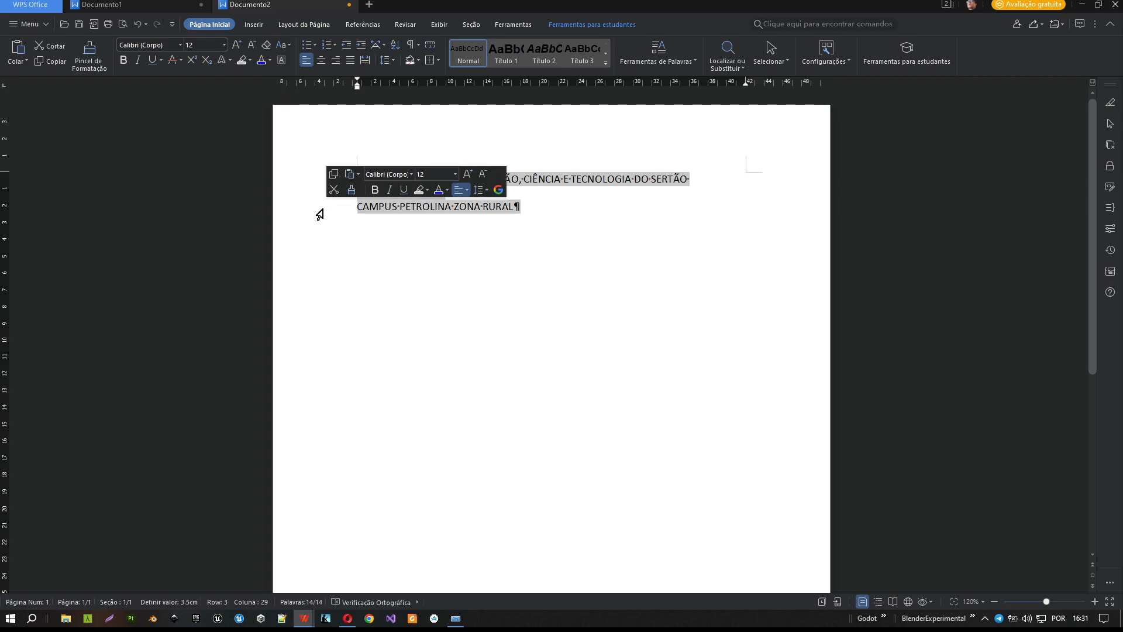
click(124, 59)
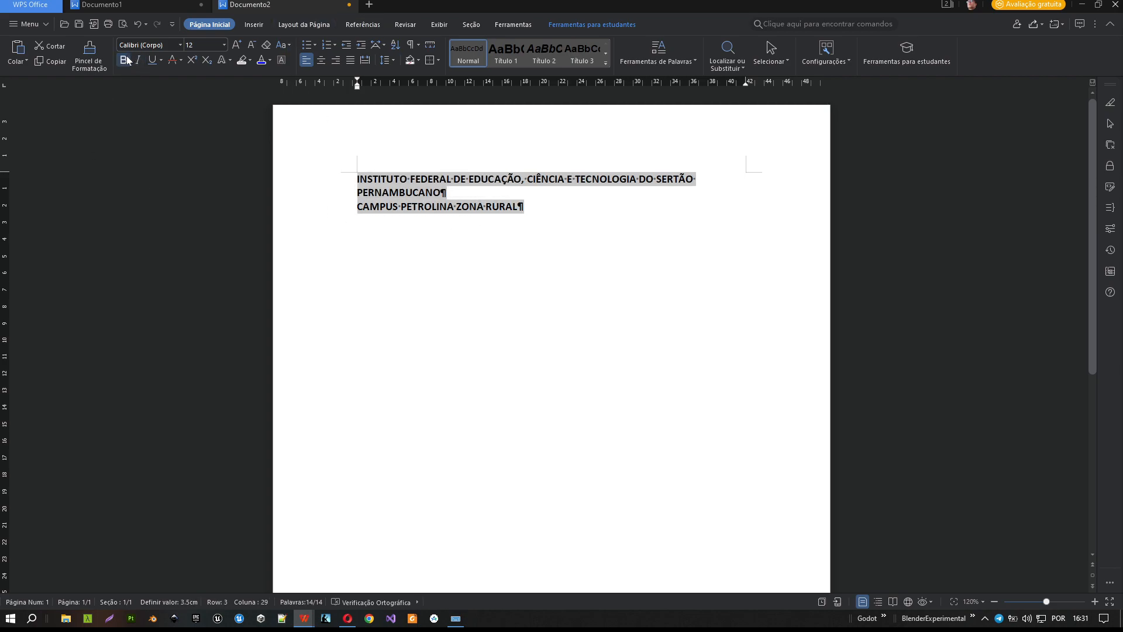
click(320, 60)
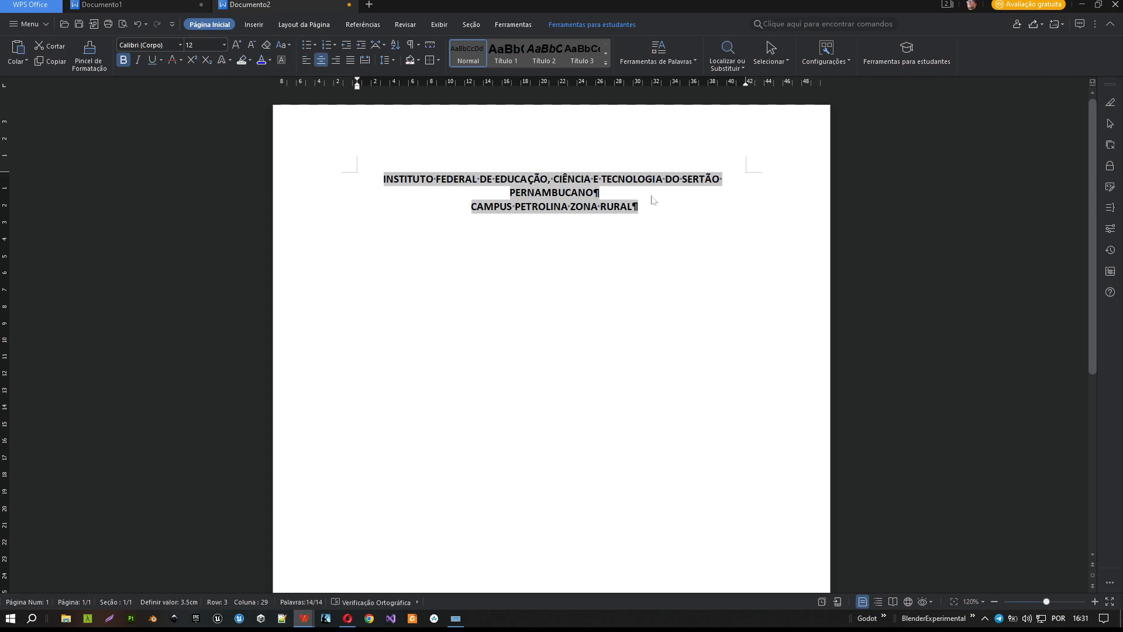
Italicize the word "CAMPUS" in the campus line and place the cursor at the end of that line.
click(448, 181)
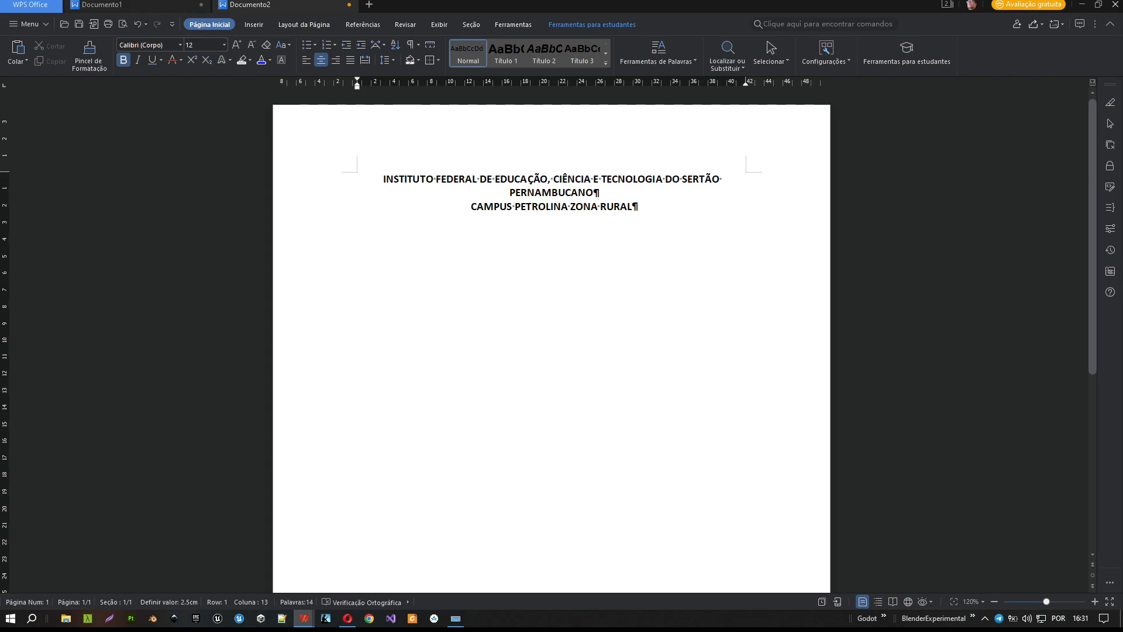
double_click(491, 207)
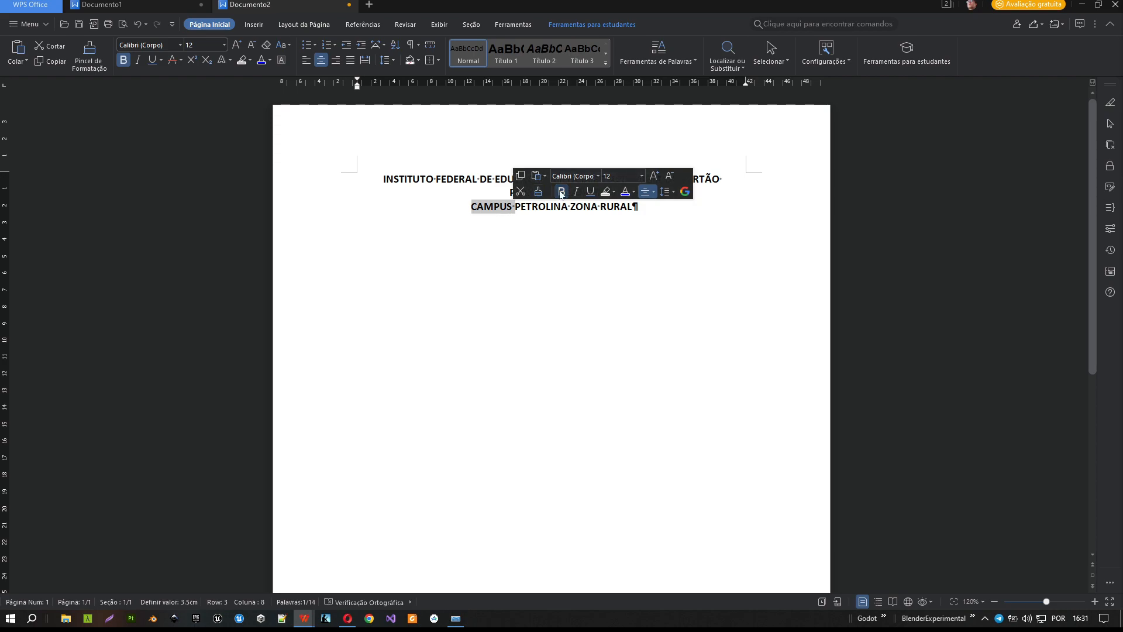
click(578, 192)
click(526, 207)
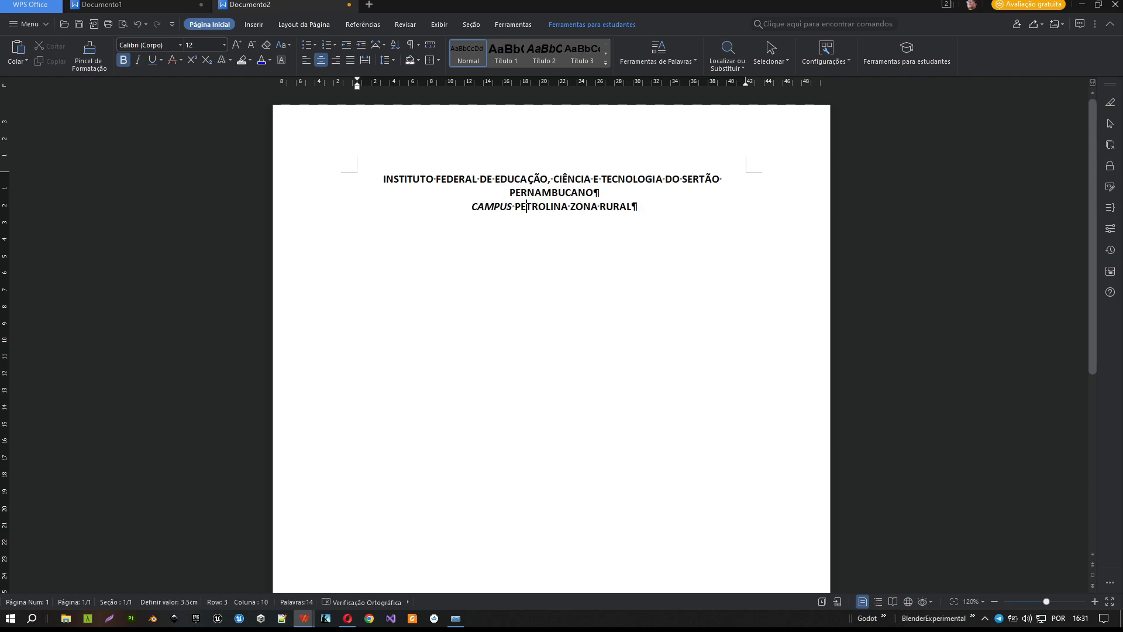
click(494, 207)
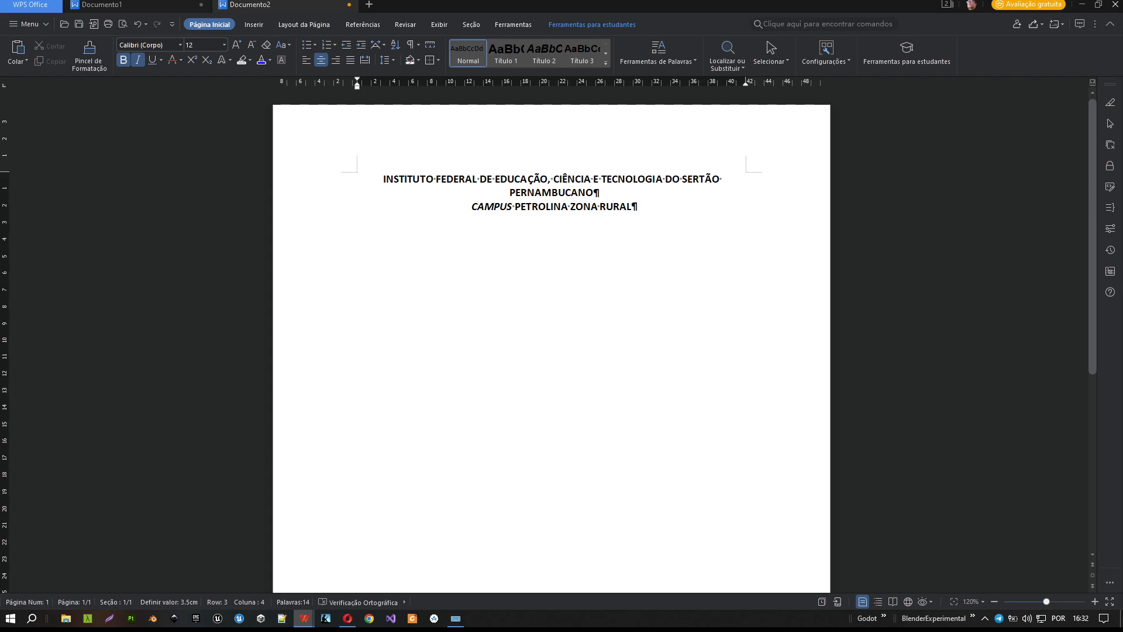
key(End)
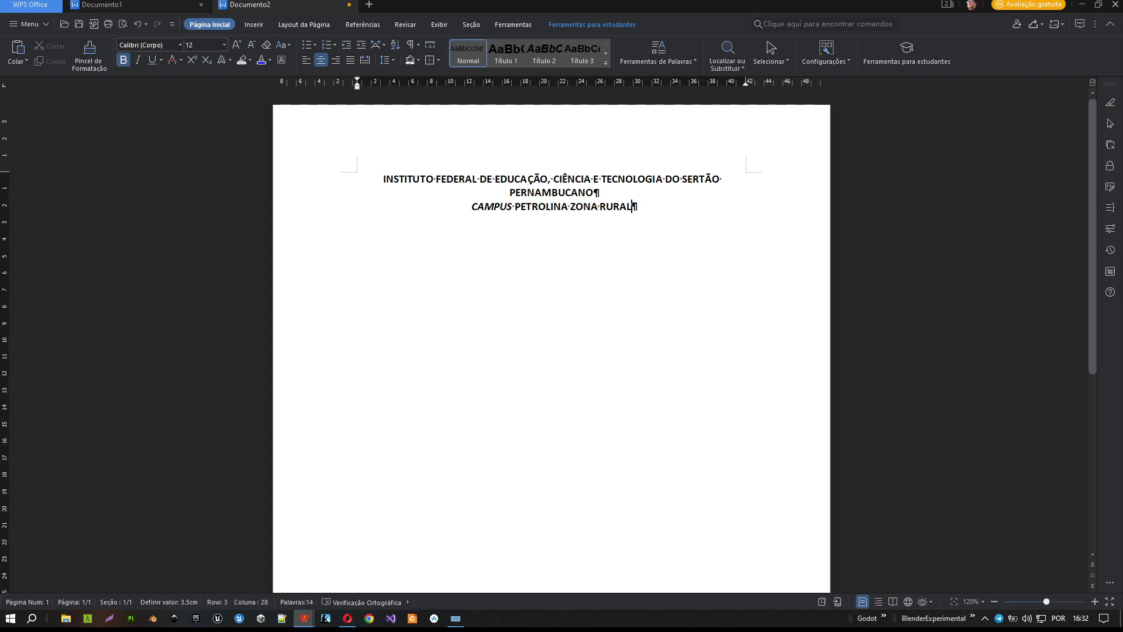
Switch to Opera and compare the Documento do Estudante cover example with the Infográficos one.
click(351, 617)
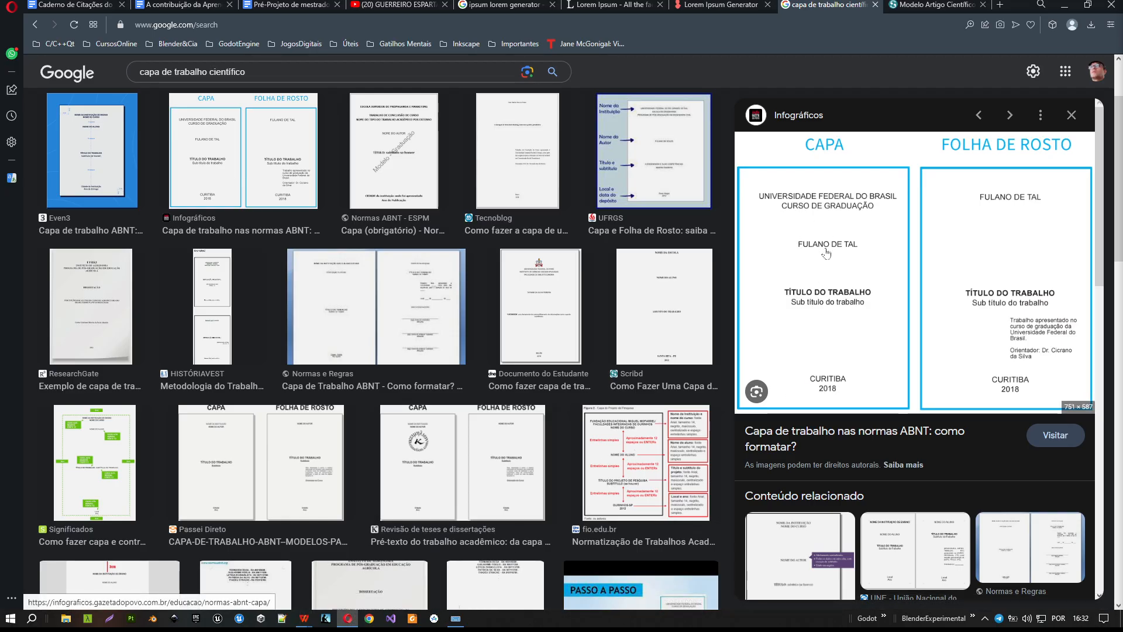
scroll(858, 543, down, 1)
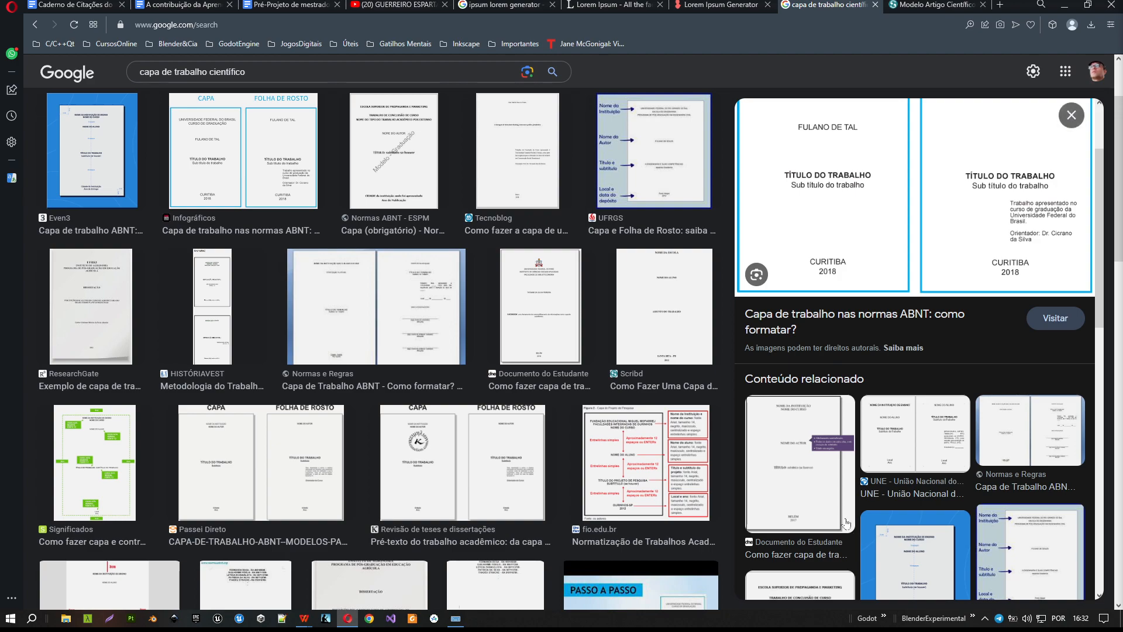
click(825, 498)
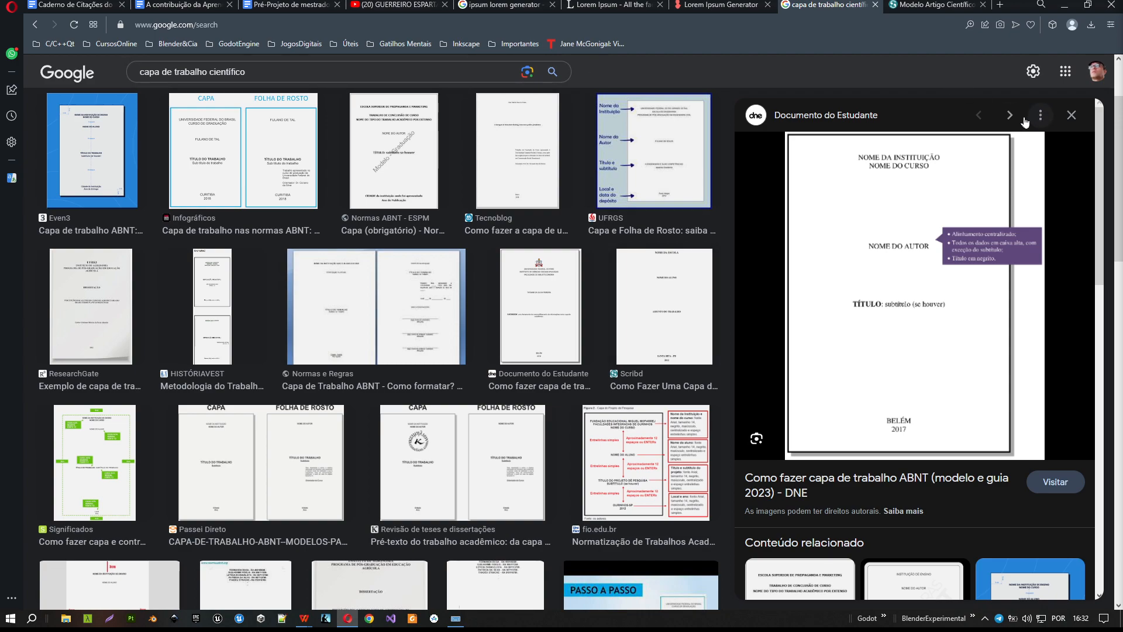
scroll(805, 404, down, 4)
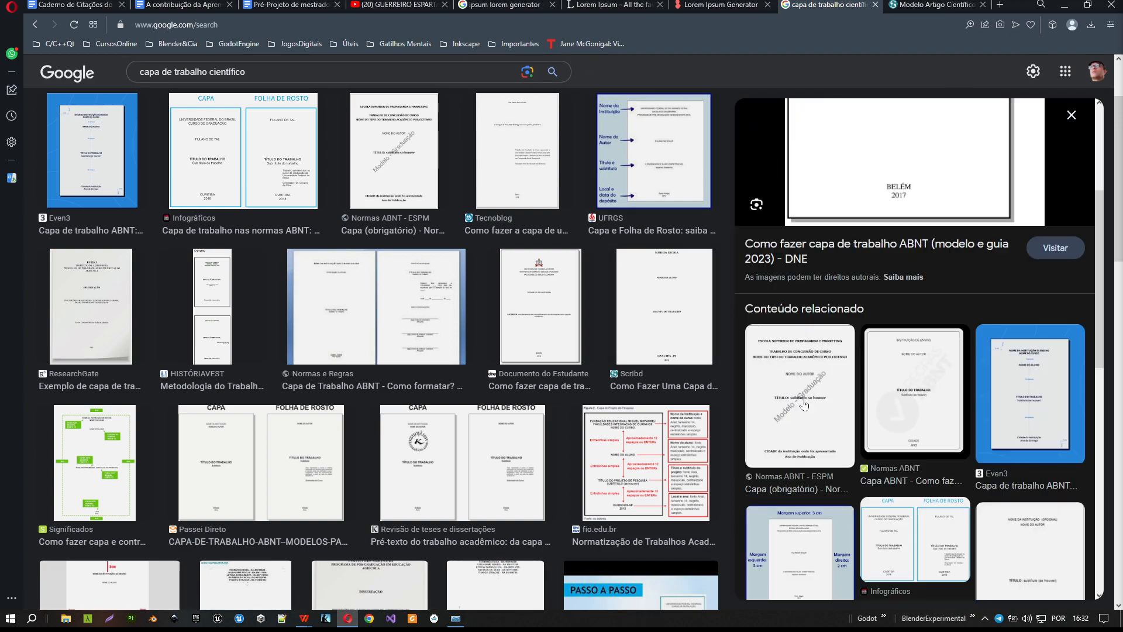
click(917, 582)
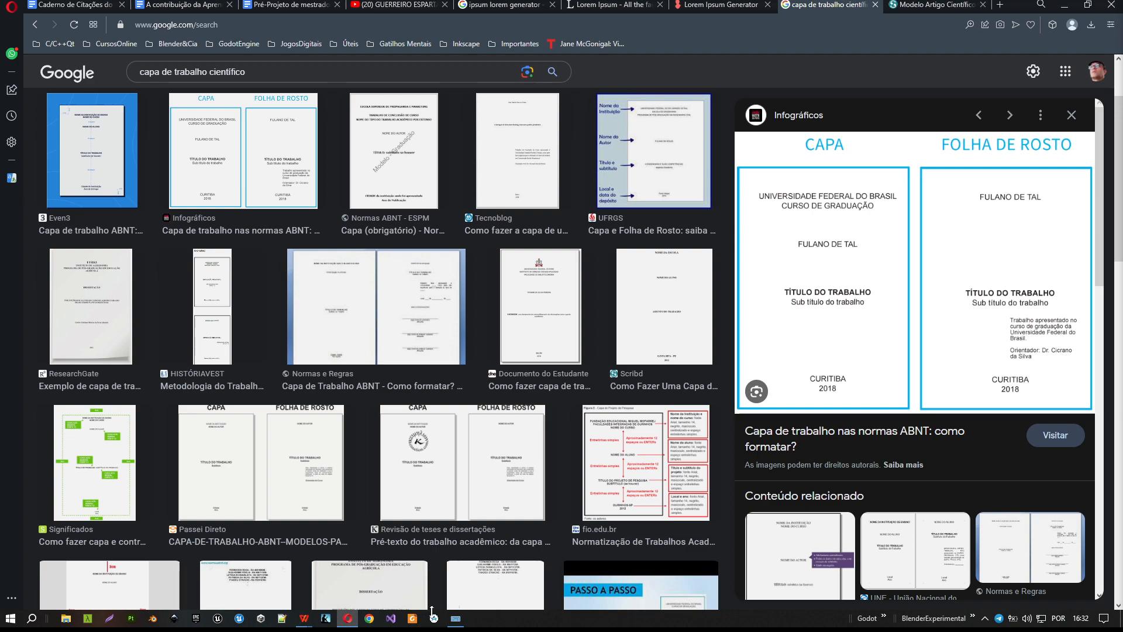
mouse_move(457, 623)
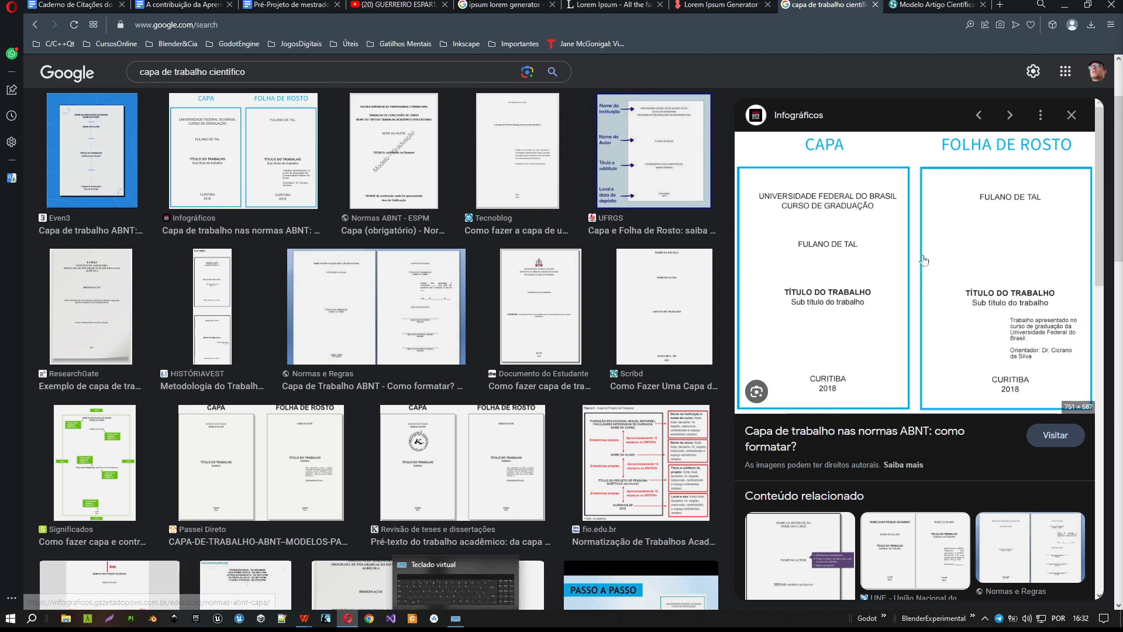
Switch to Documento2 in WPS Office and enter the author's name in capitals, leaving two blank lines below the campus line.
mouse_move(304, 618)
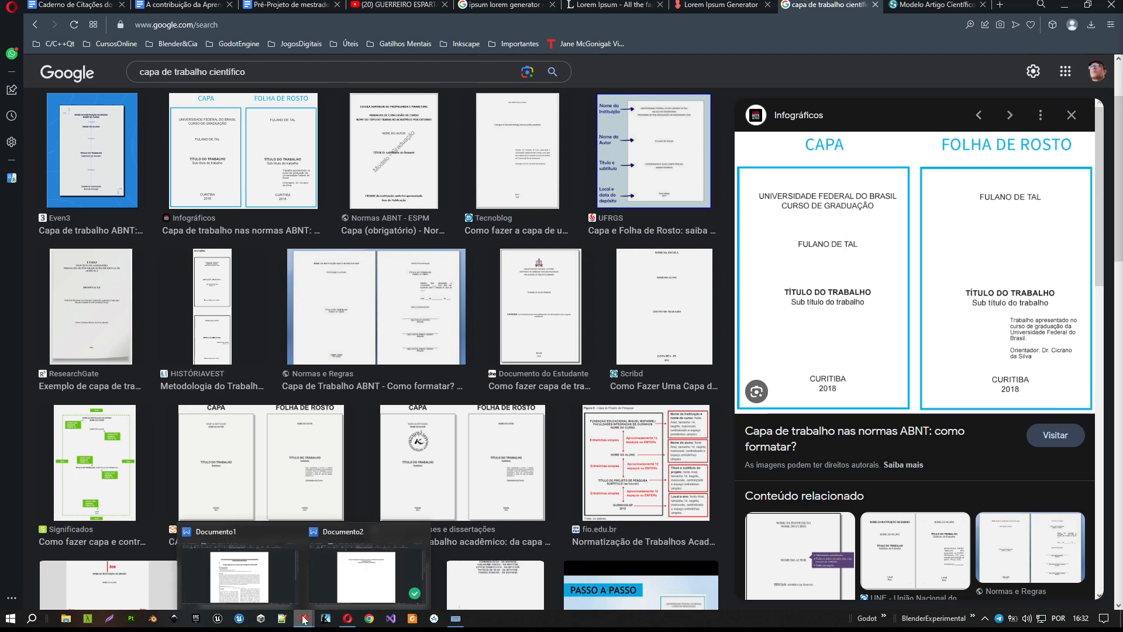
click(350, 579)
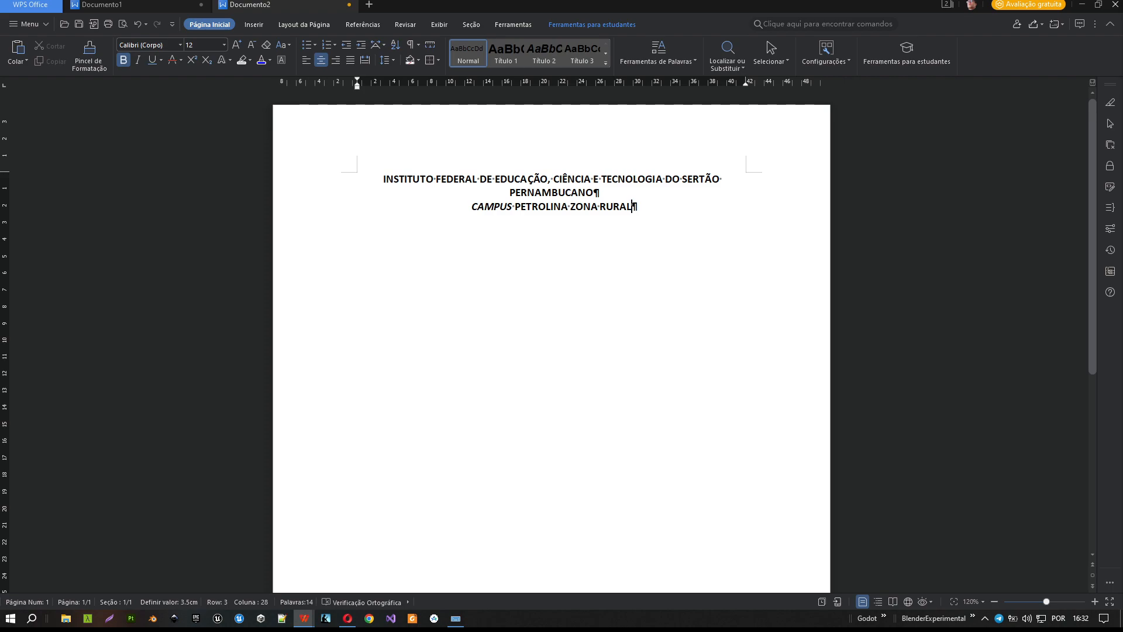
key(Return)
key(Return)
key(Return)
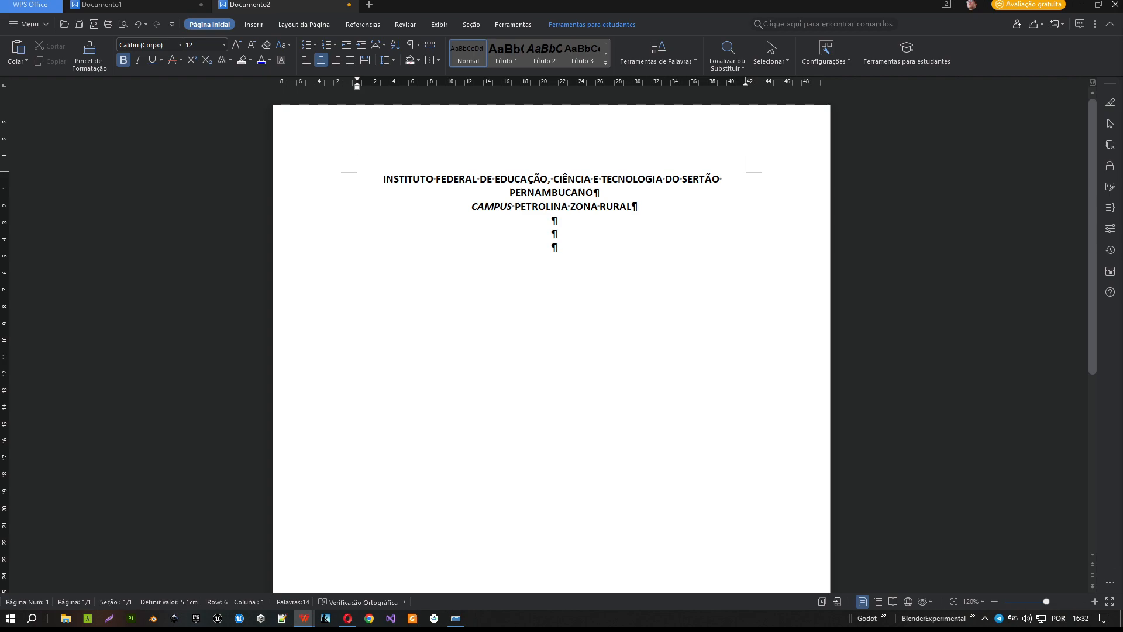
text(FULANINHO DE TAL)
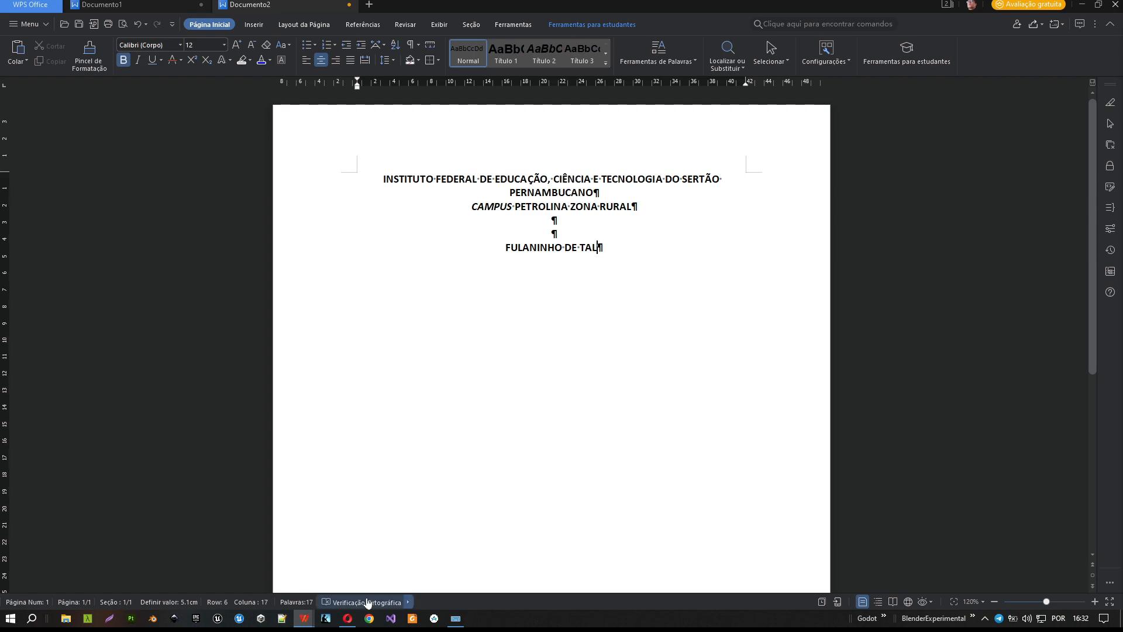
Check the cover model in Opera, then add the title "A TECNOLOGIA DA INFORMAÇÃO E O AGRONEGÓCIO" one blank line below the author in Documento2.
click(347, 618)
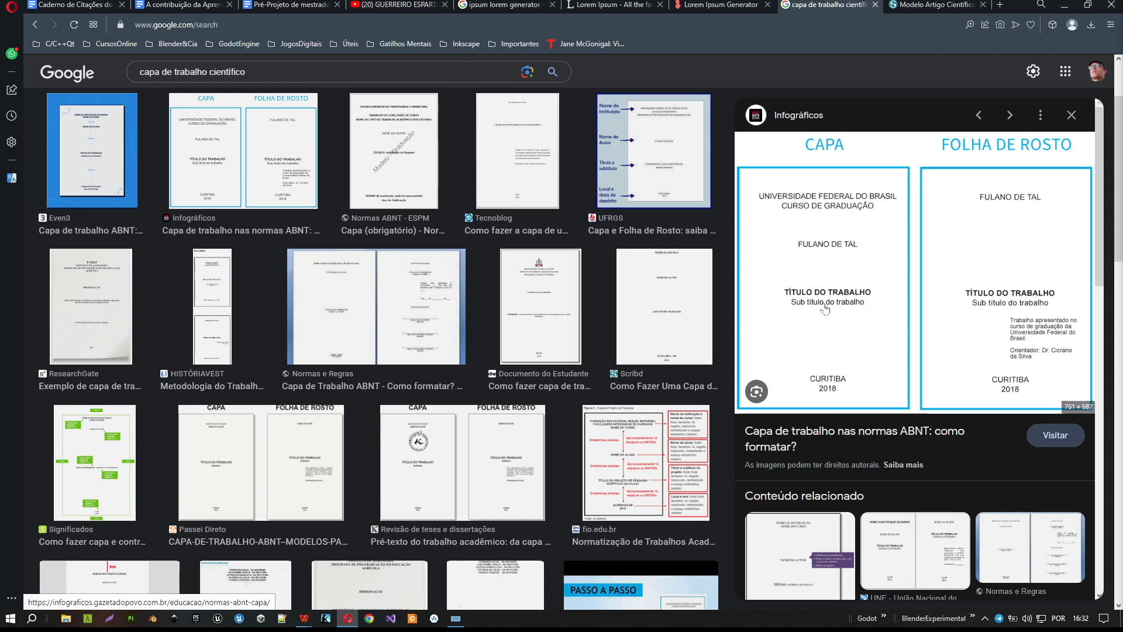
click(1065, 7)
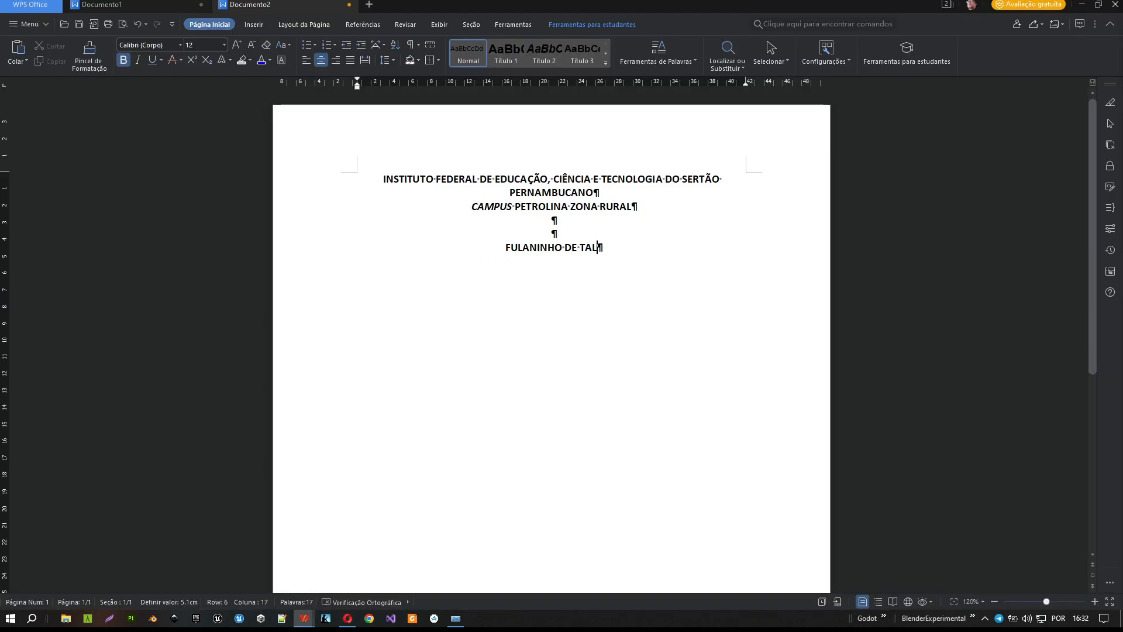
key(Return)
key(Return)
text(A TECNOLOGIA DA INFOR)
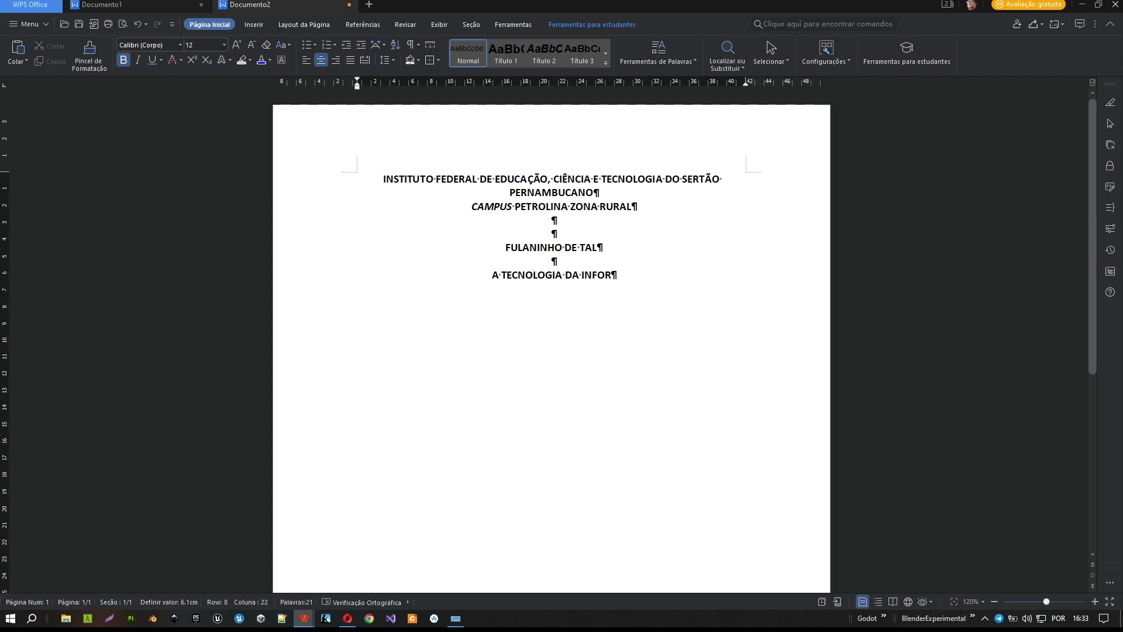
text(MAÇÃO E O AGRONEGÓCIO)
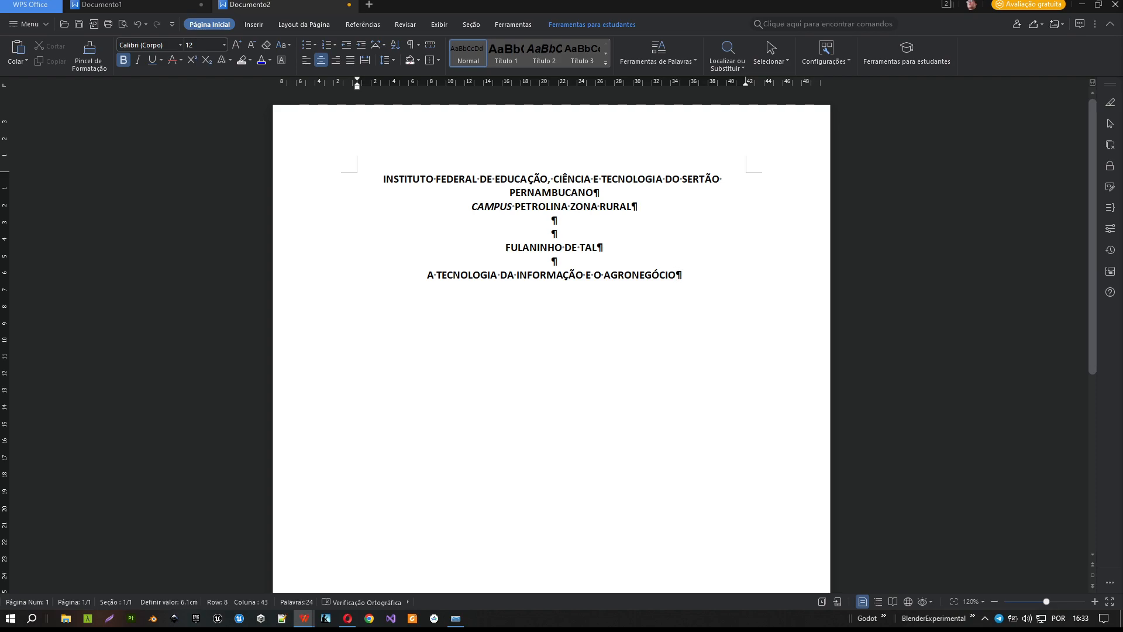
Check the model in Opera again and add the subtitle "A Ciencia a Favor do Campo" directly below the title in Documento2.
click(347, 618)
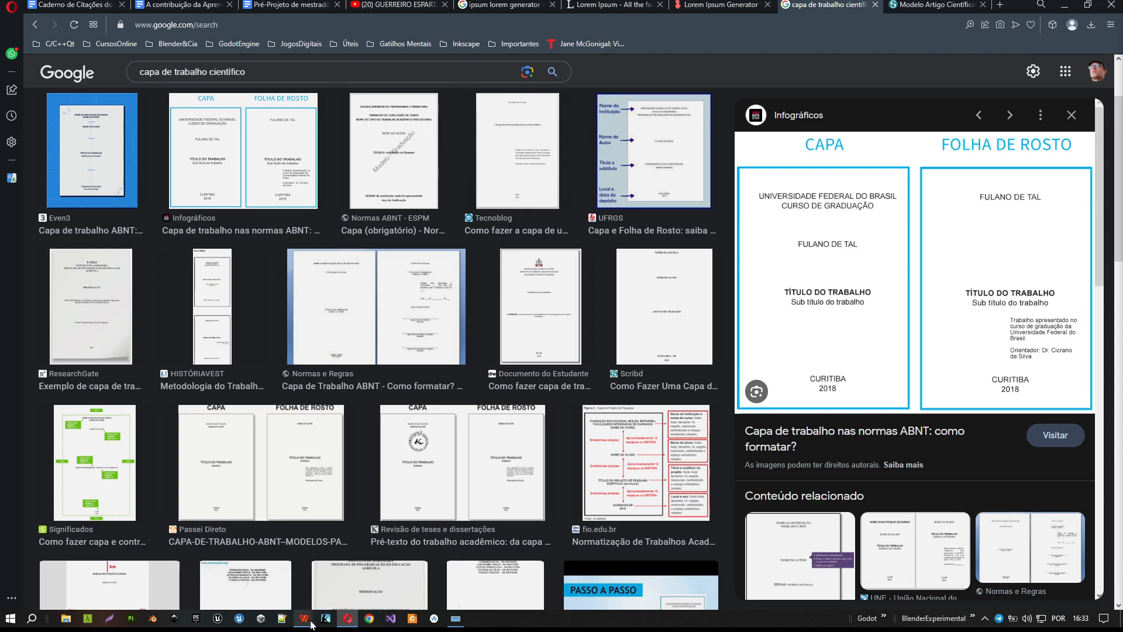
mouse_move(306, 620)
click(351, 588)
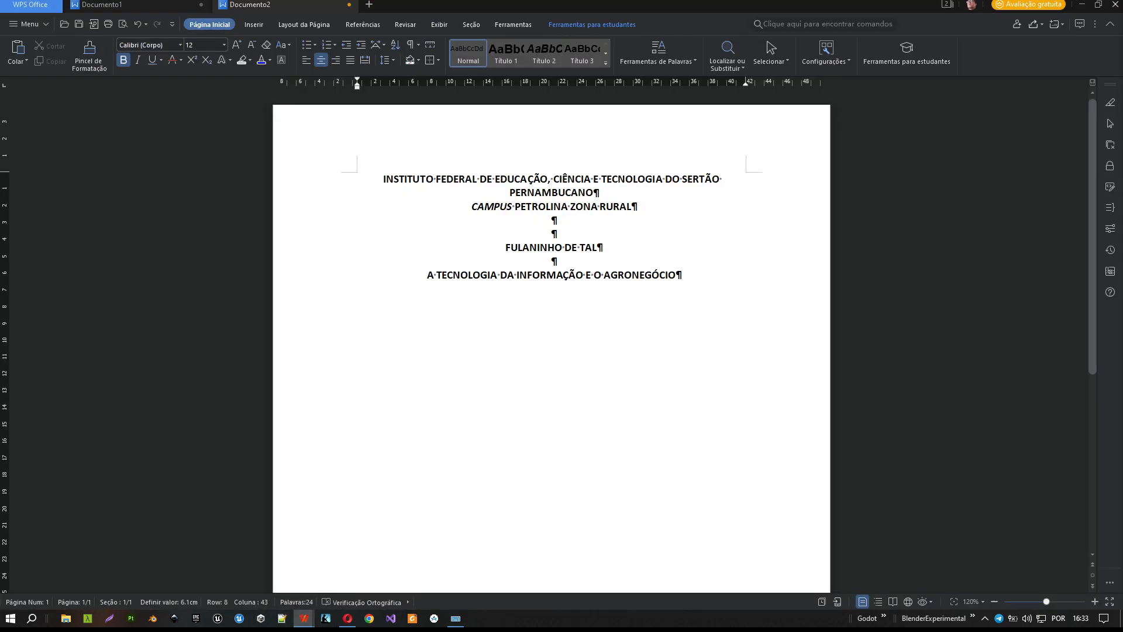
key(Return)
text(A)
text(Cie)
key(BackSpace)
text(encia a Favor do Campo)
Delete and re-enter the first "e" of "Ciencia" in the subtitle.
key(Left)
key(Left)
key(Left)
key(Left)
key(Left)
key(Left)
key(Left)
key(Left)
key(Left)
key(Left)
key(Left)
key(Left)
key(Left)
key(Left)
key(Left)
key(Left)
key(Left)
key(Left)
key(Left)
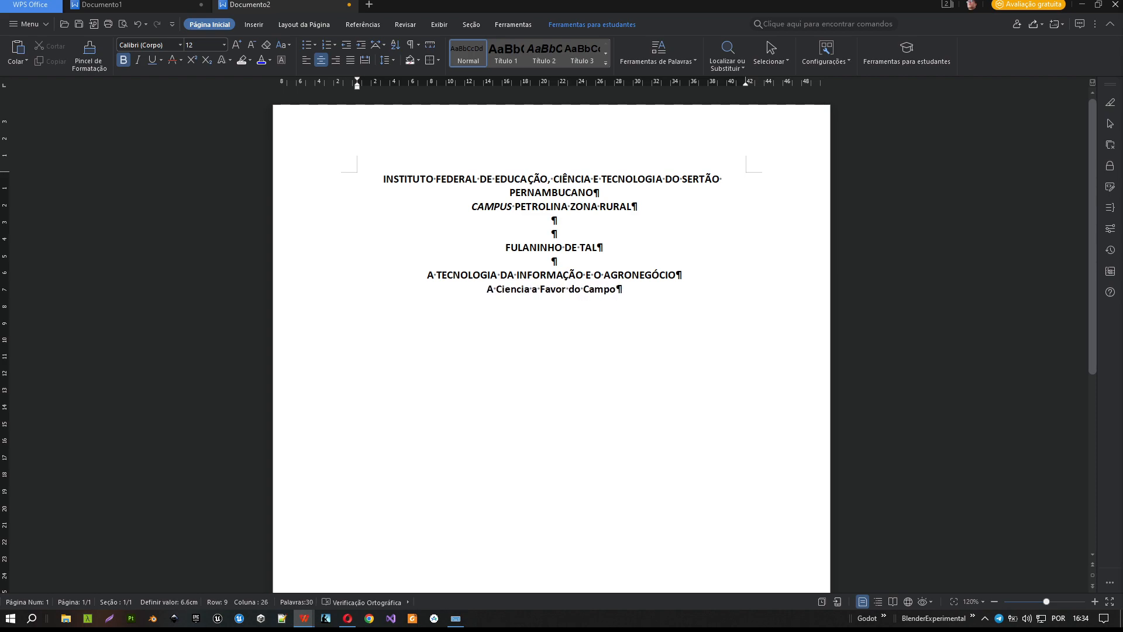
key(Left)
key(Left)
key(BackSpace)
text(e)
key(BackSpace)
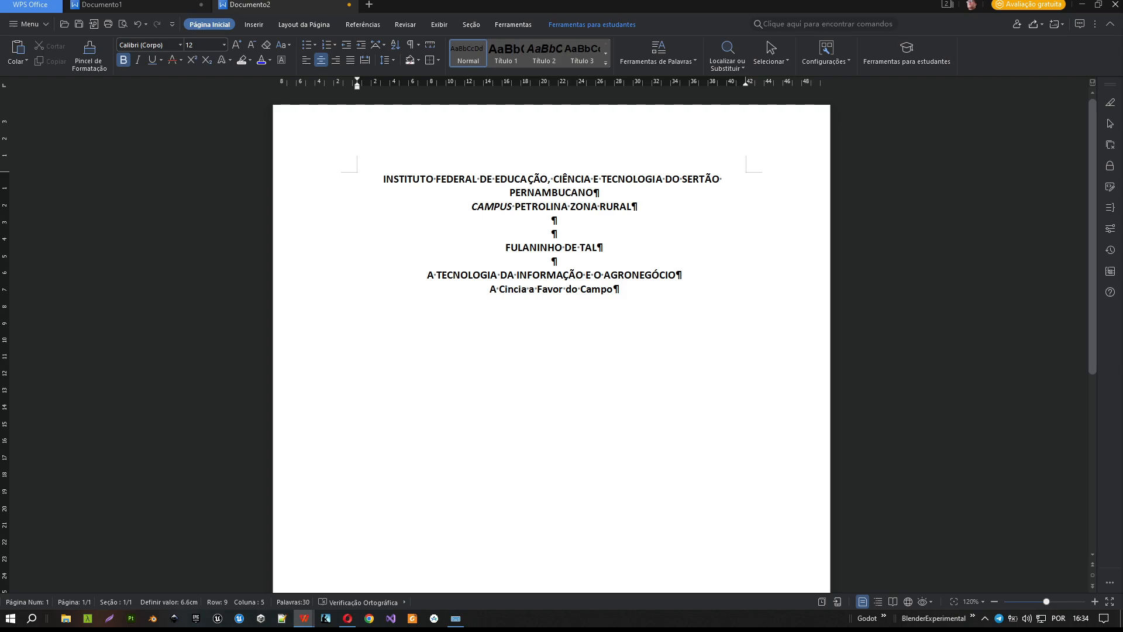
text(e)
Examine the cover text at a larger zoom, focusing on the initial capitals in the subtitle, and return the cursor to the subtitle's end.
scroll(551, 348, up, 3)
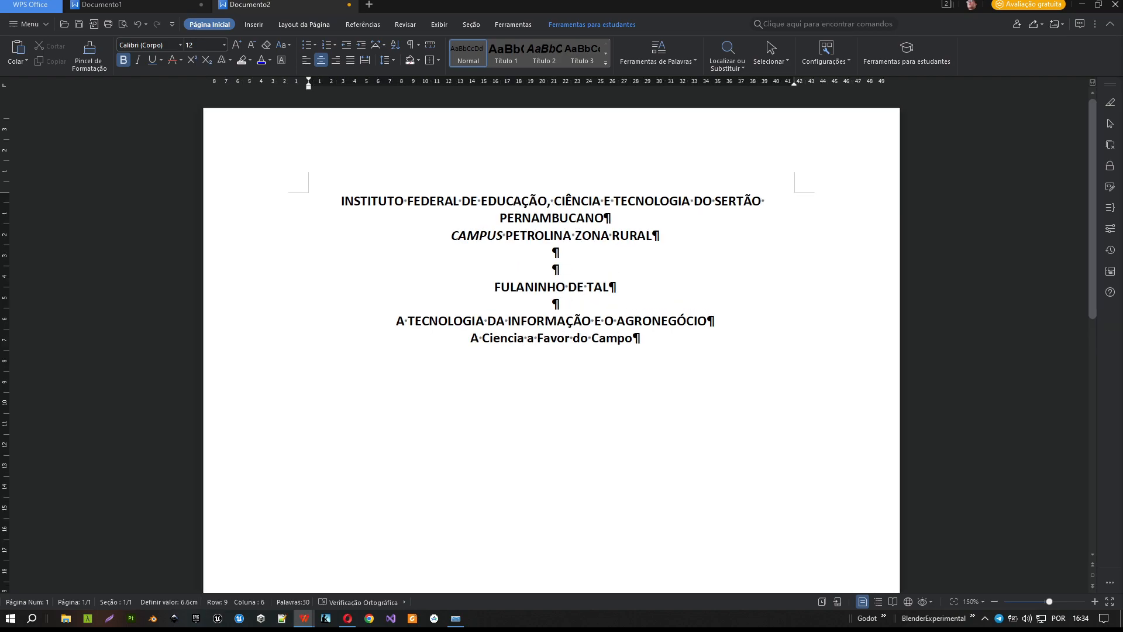
scroll(551, 348, up, 2)
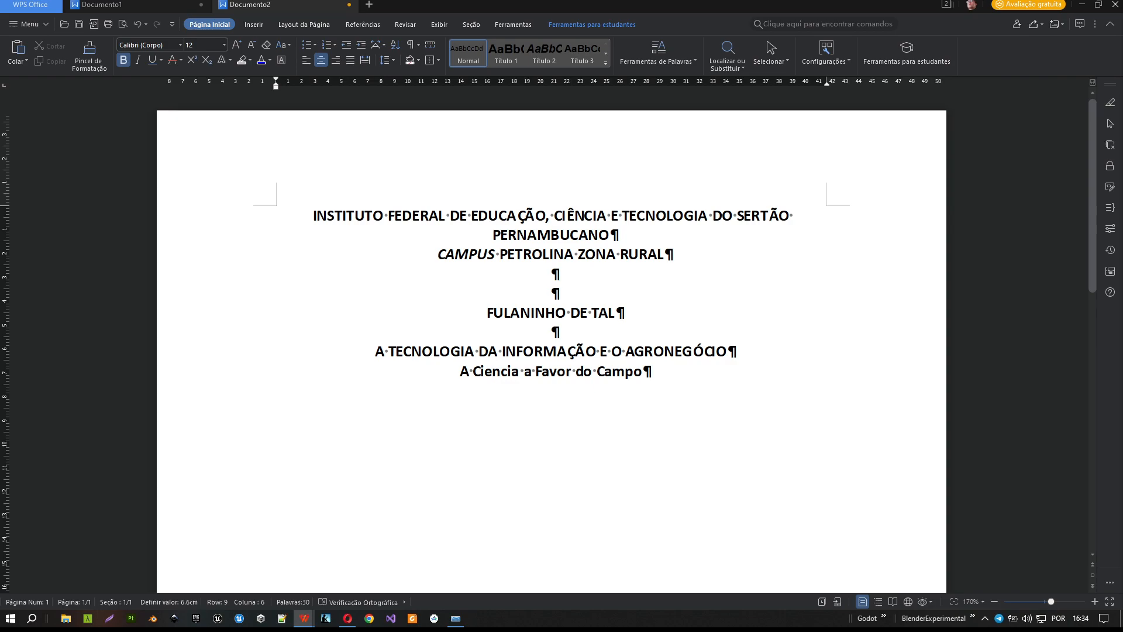
scroll(551, 351, down, 3)
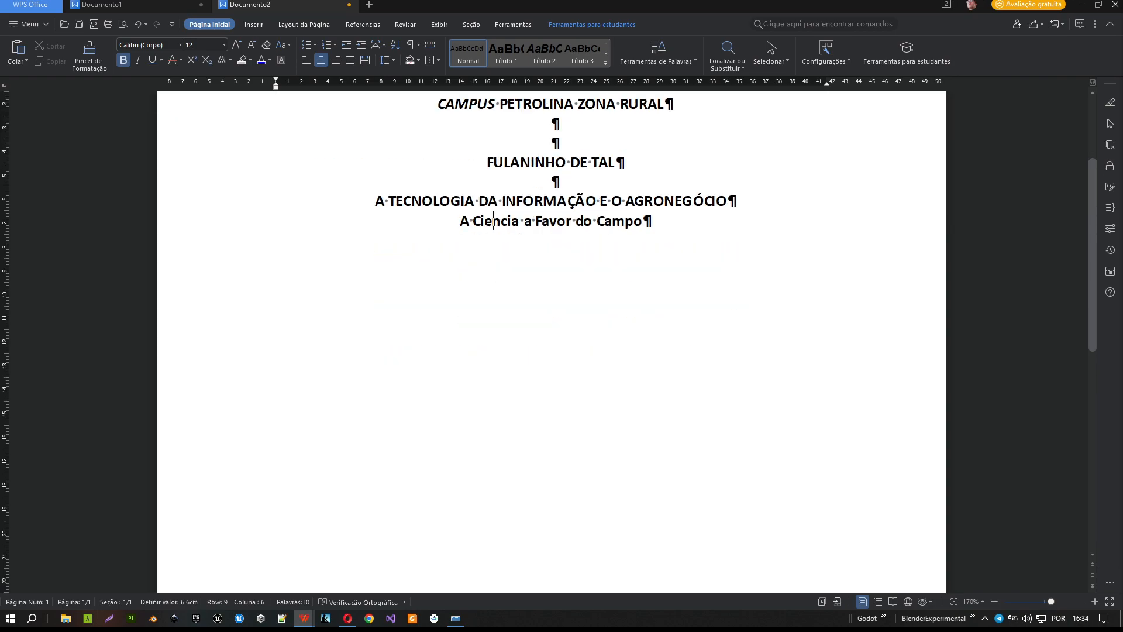
click(642, 221)
key(Home)
drag(473, 221, 605, 221)
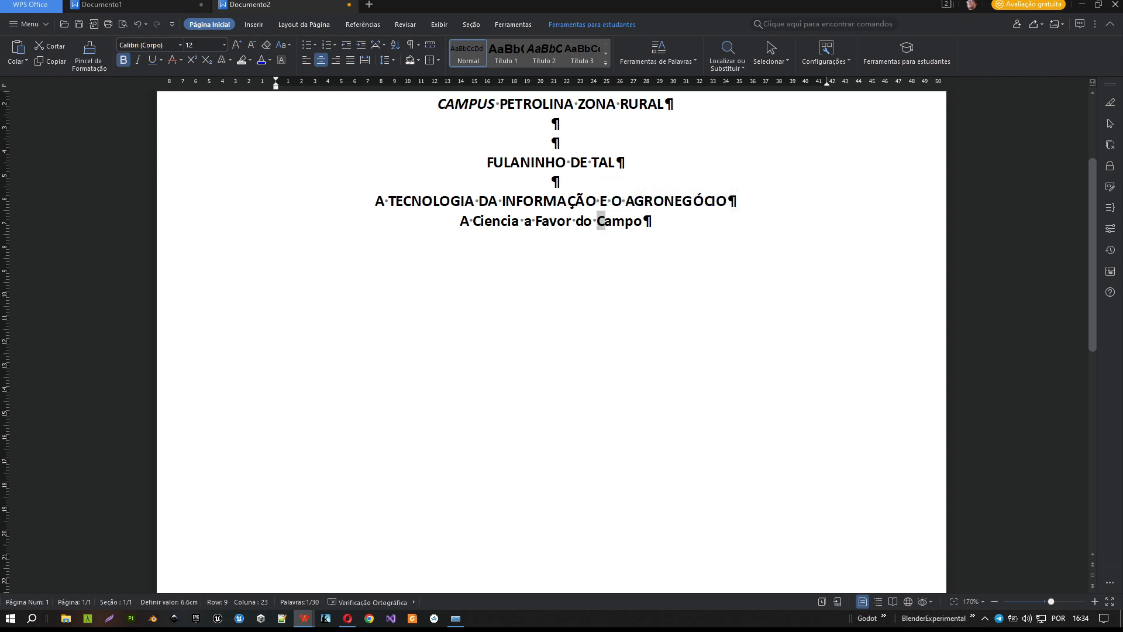
drag(459, 221, 470, 221)
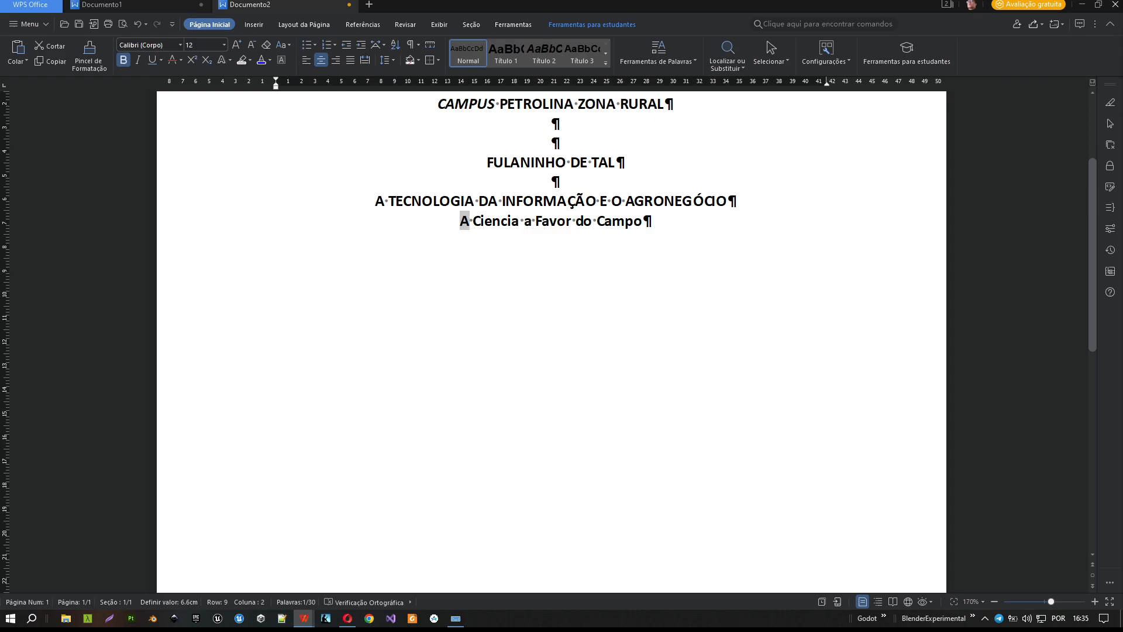
scroll(551, 293, up, 3)
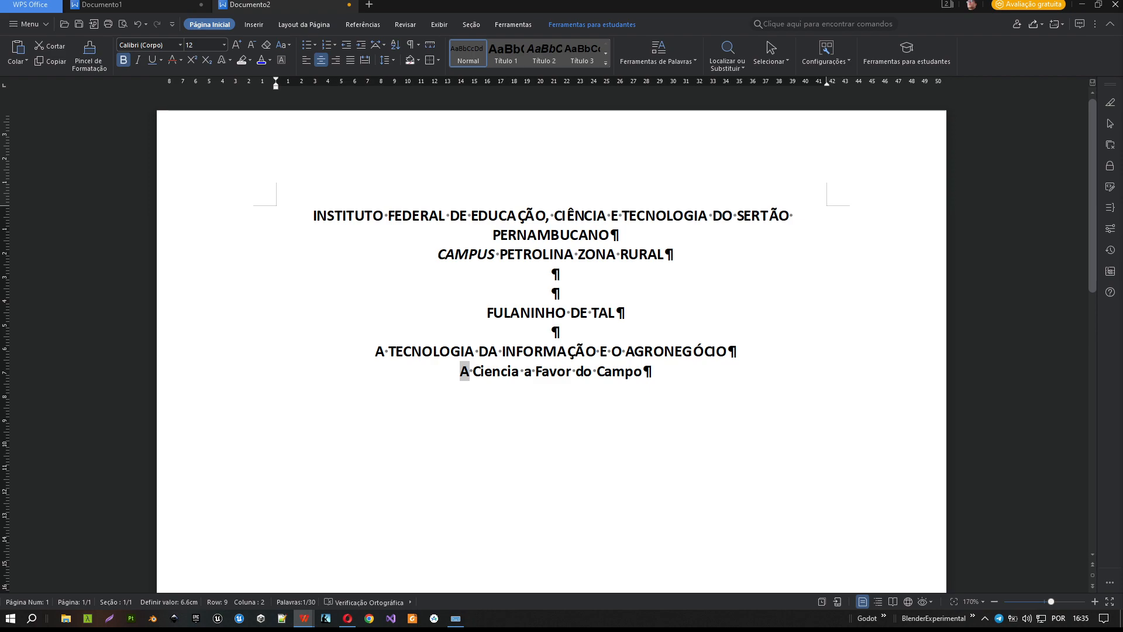
click(644, 371)
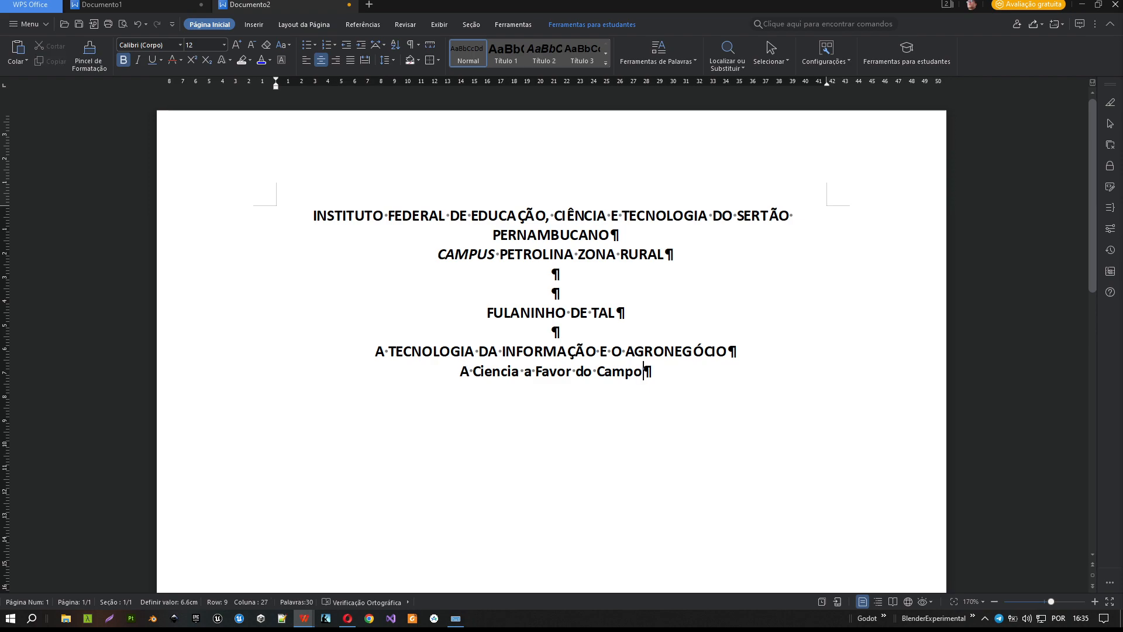
Check the cover model in Opera, then add "Petrolina-PE" one blank line below the subtitle and "2023" directly beneath it in Documento2.
click(349, 618)
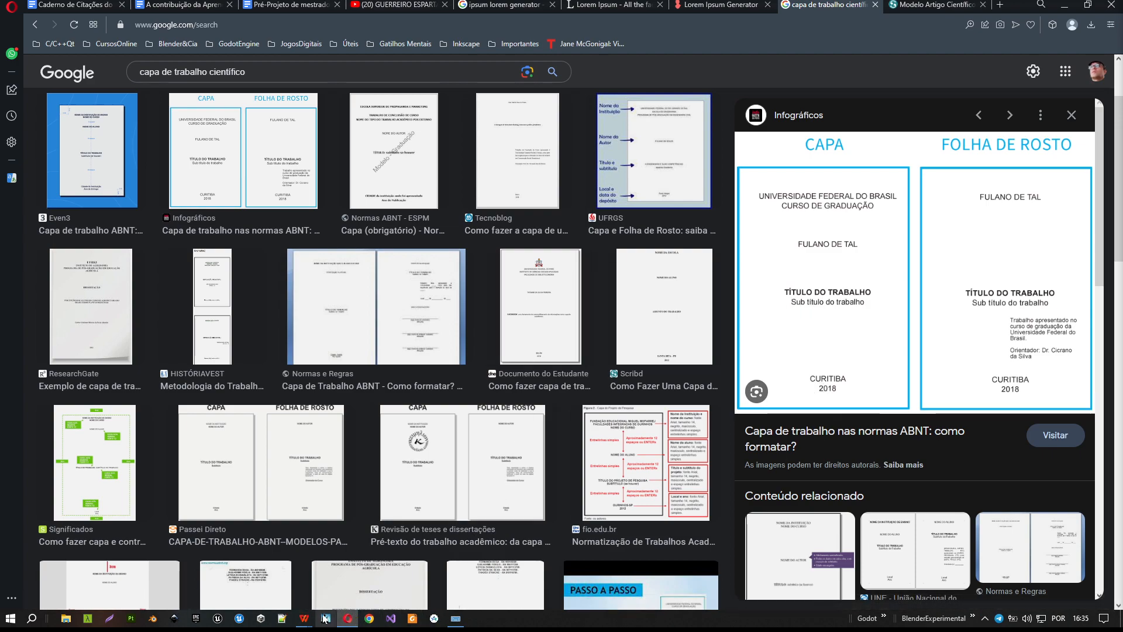
click(345, 585)
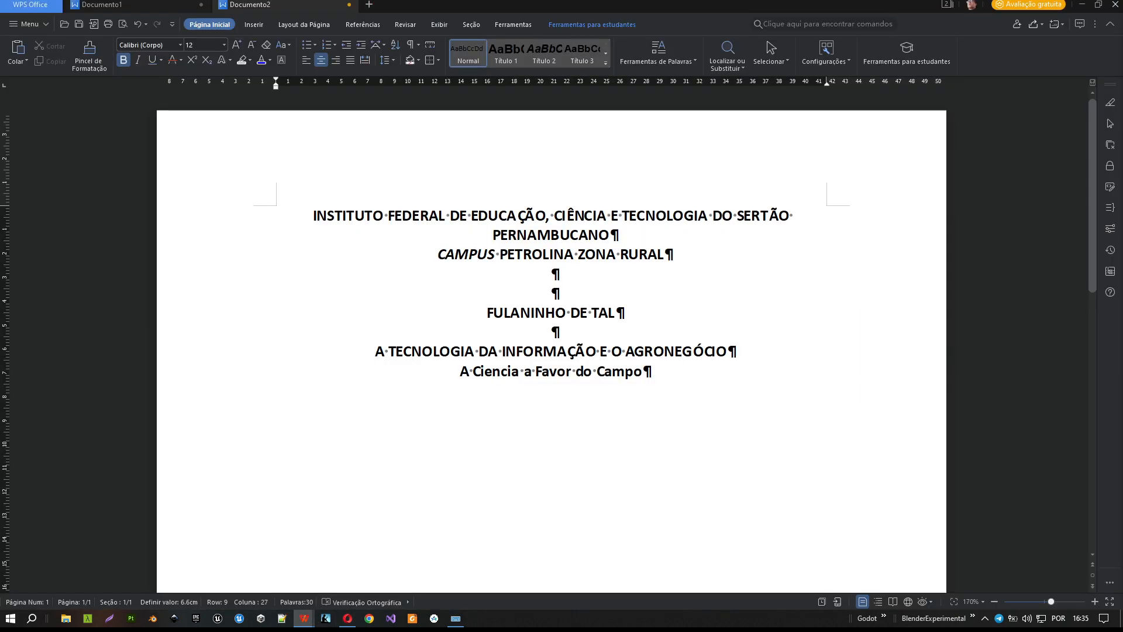
key(Return)
key(Return)
text(Petrolina)
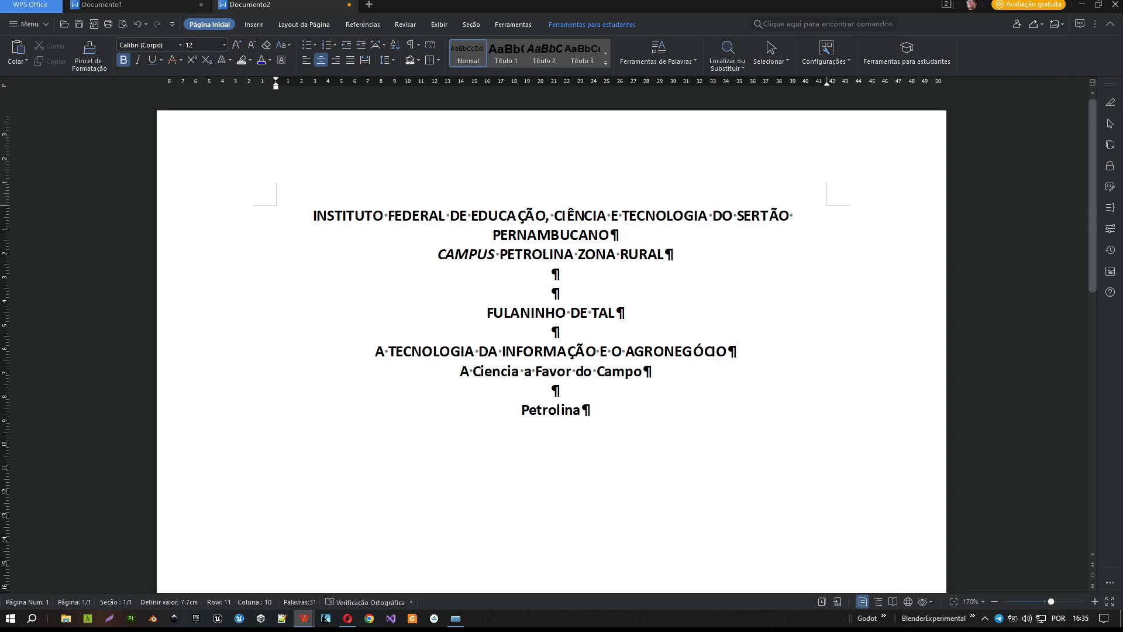
text(-PE)
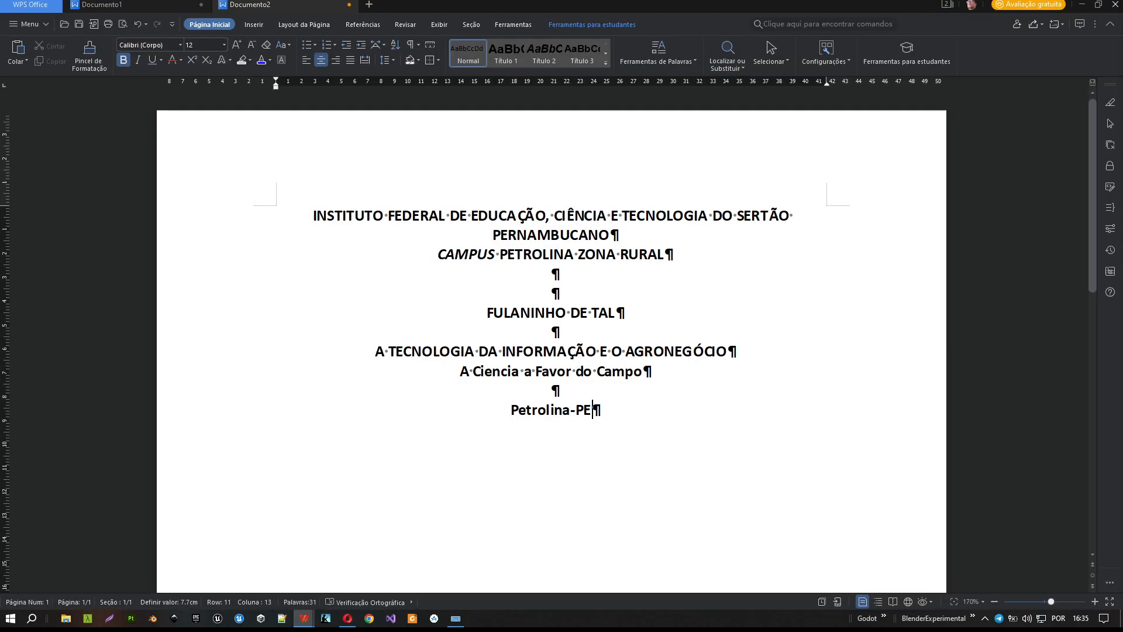
key(Return)
text(2023)
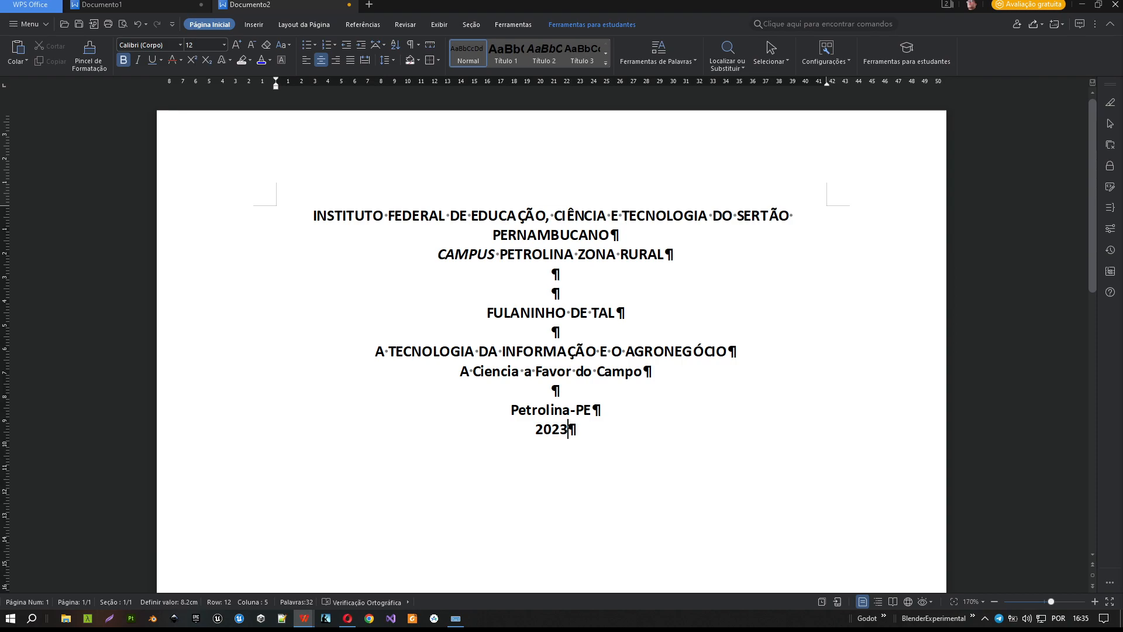
Set the font size of the author line on the cover to 14.
scroll(551, 342, down, 4)
scroll(551, 343, down, 8)
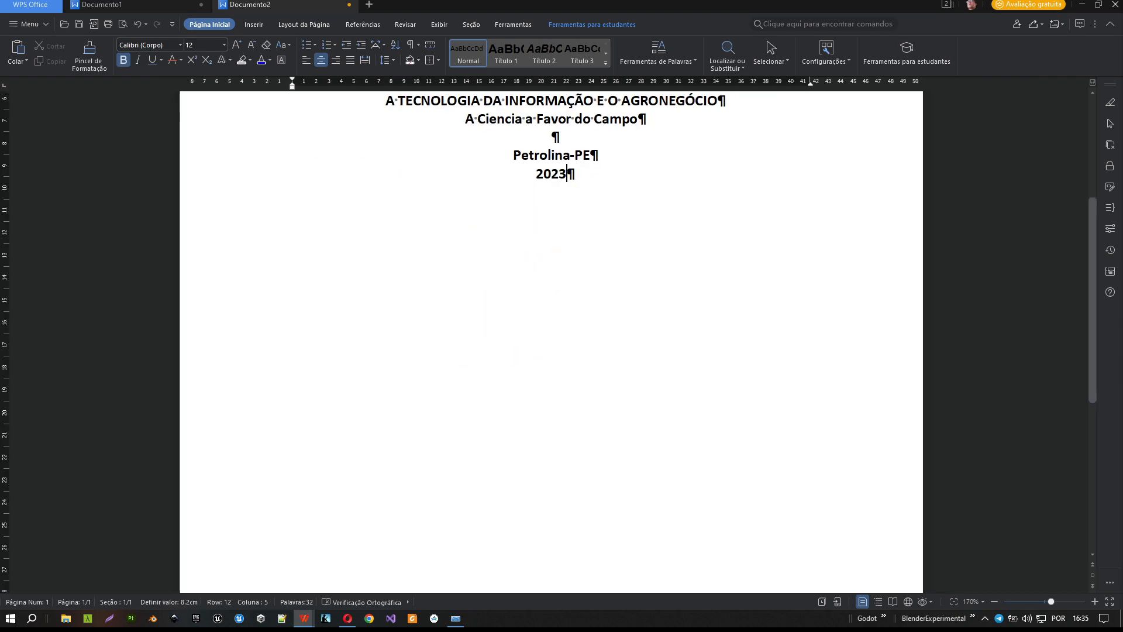
scroll(552, 342, up, 3)
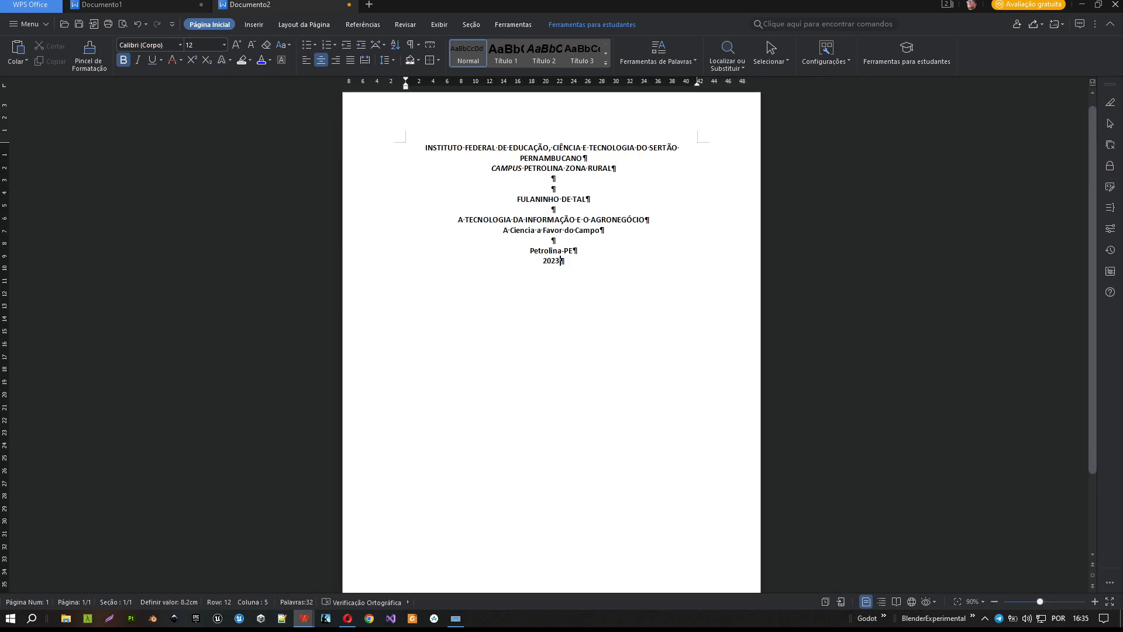
click(994, 602)
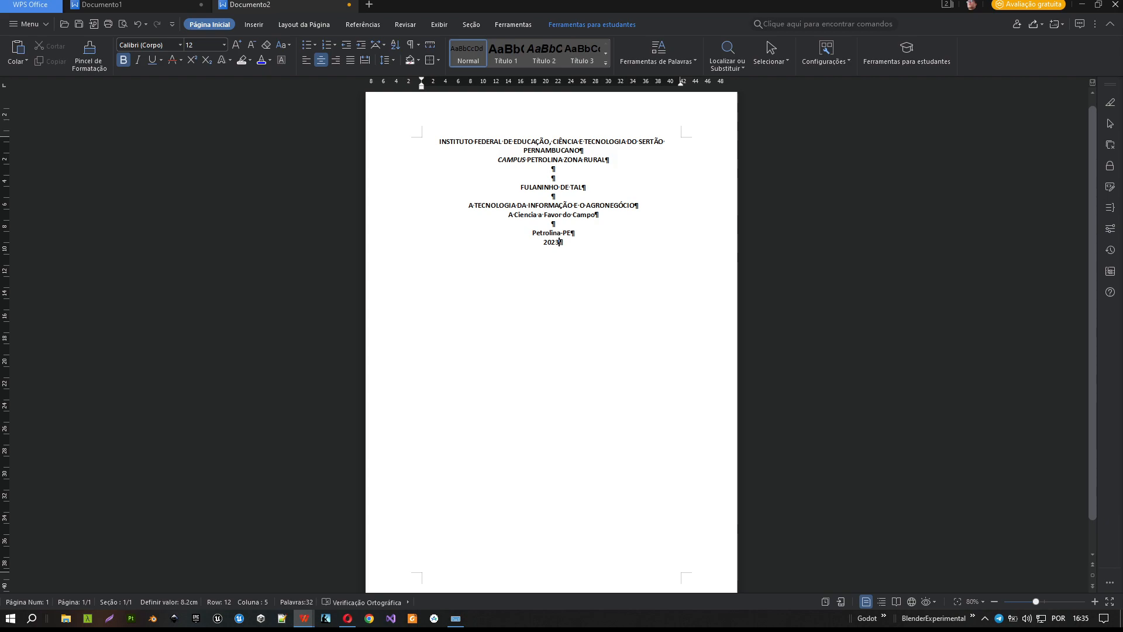
click(528, 160)
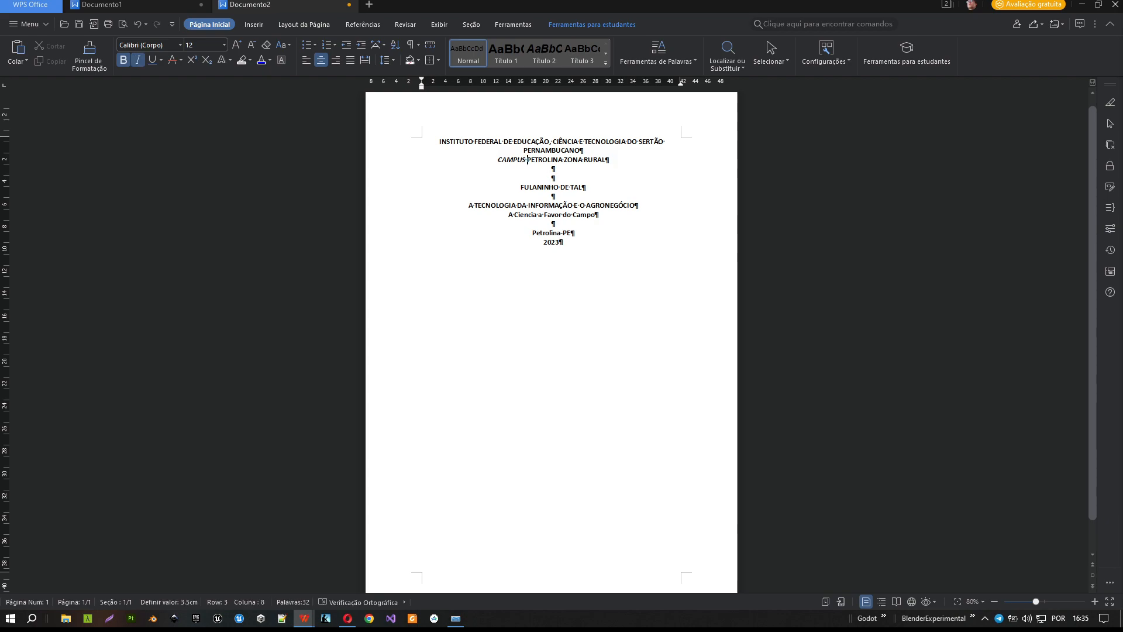
click(529, 187)
drag(521, 187, 583, 187)
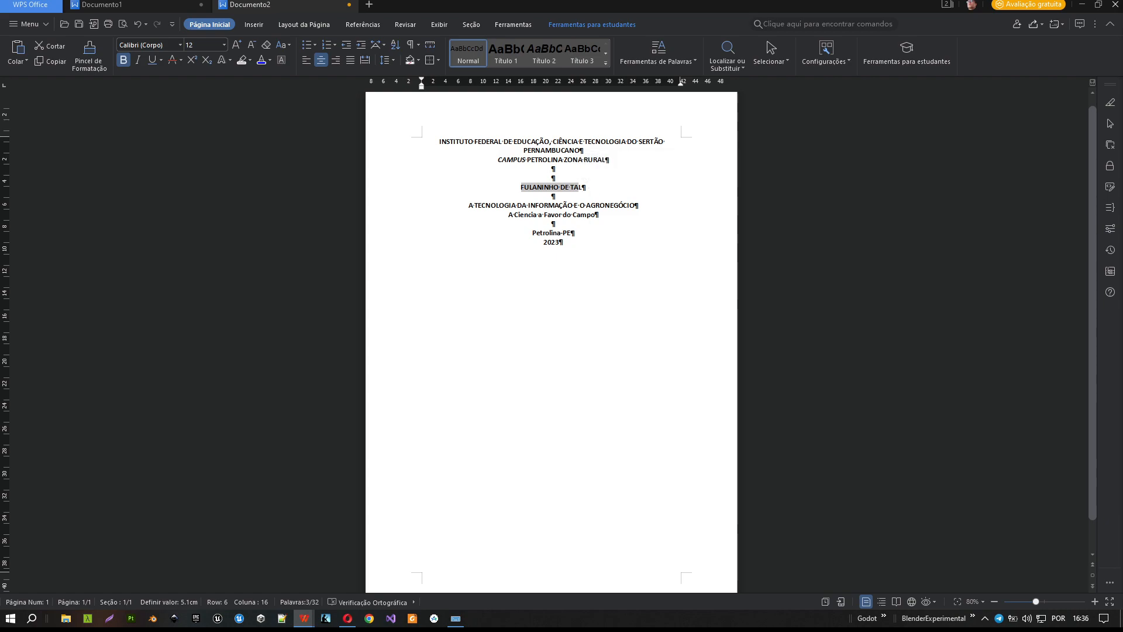
click(401, 189)
click(401, 189)
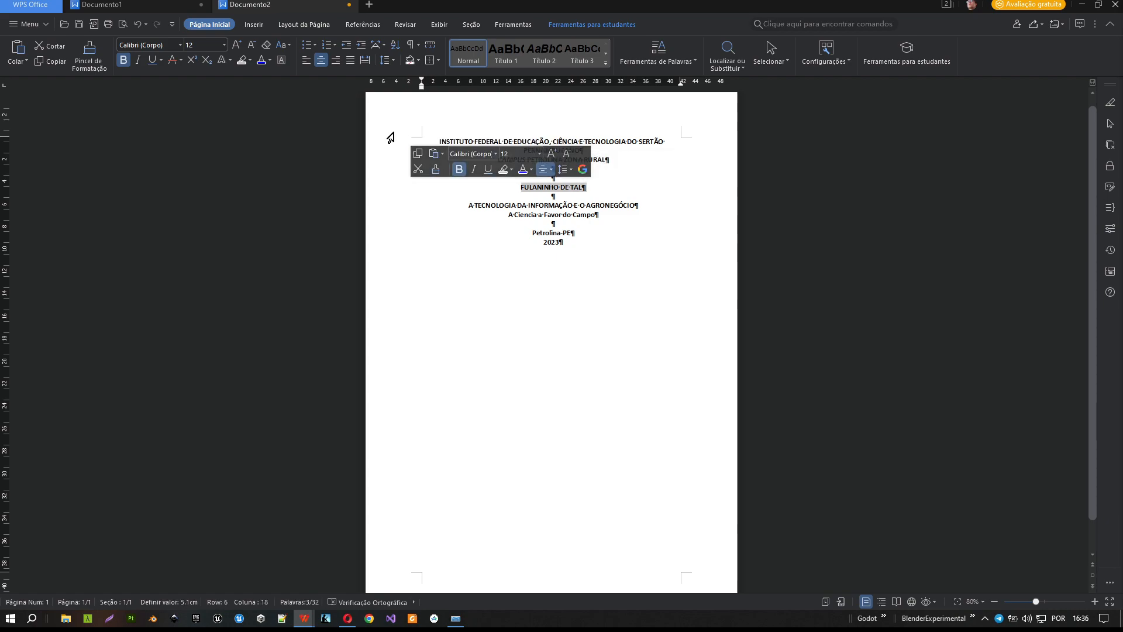
click(236, 45)
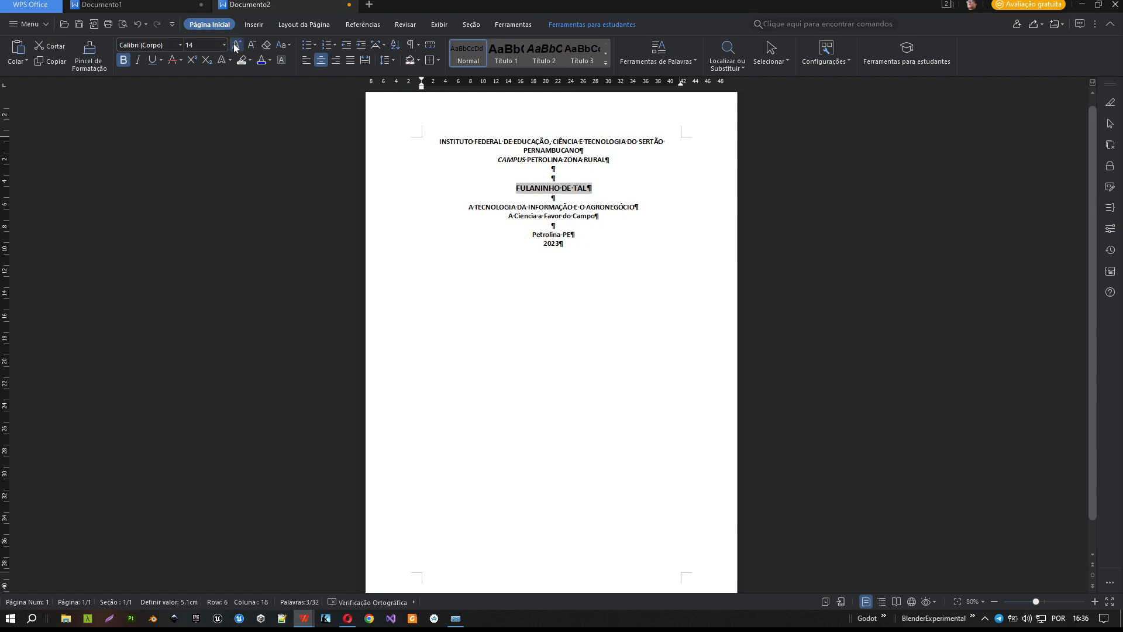
click(224, 44)
click(201, 181)
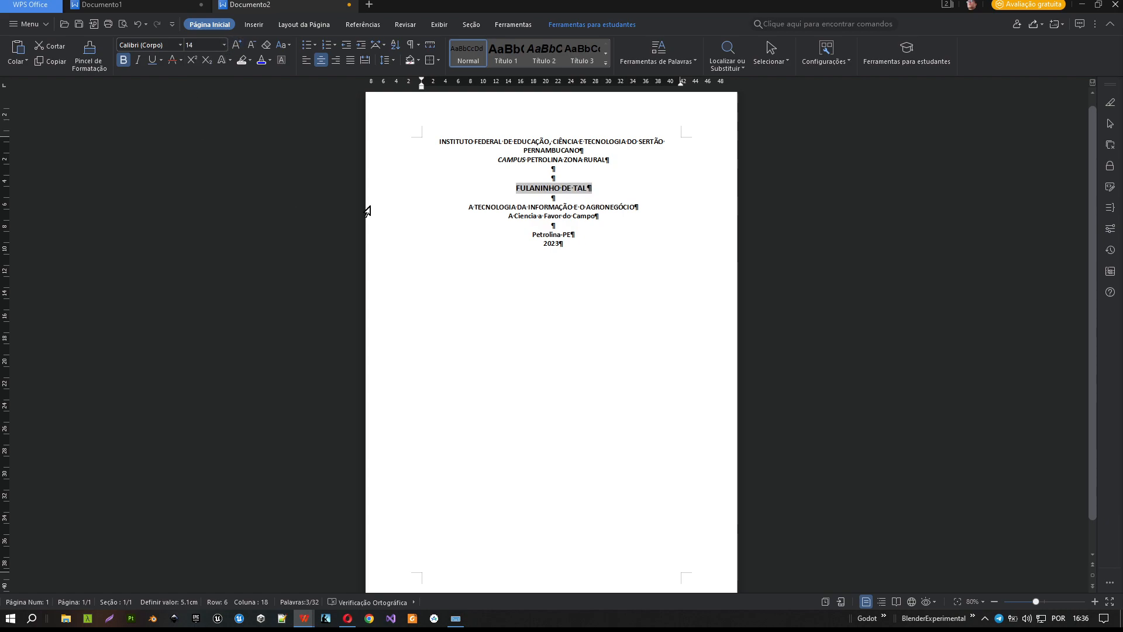
click(226, 44)
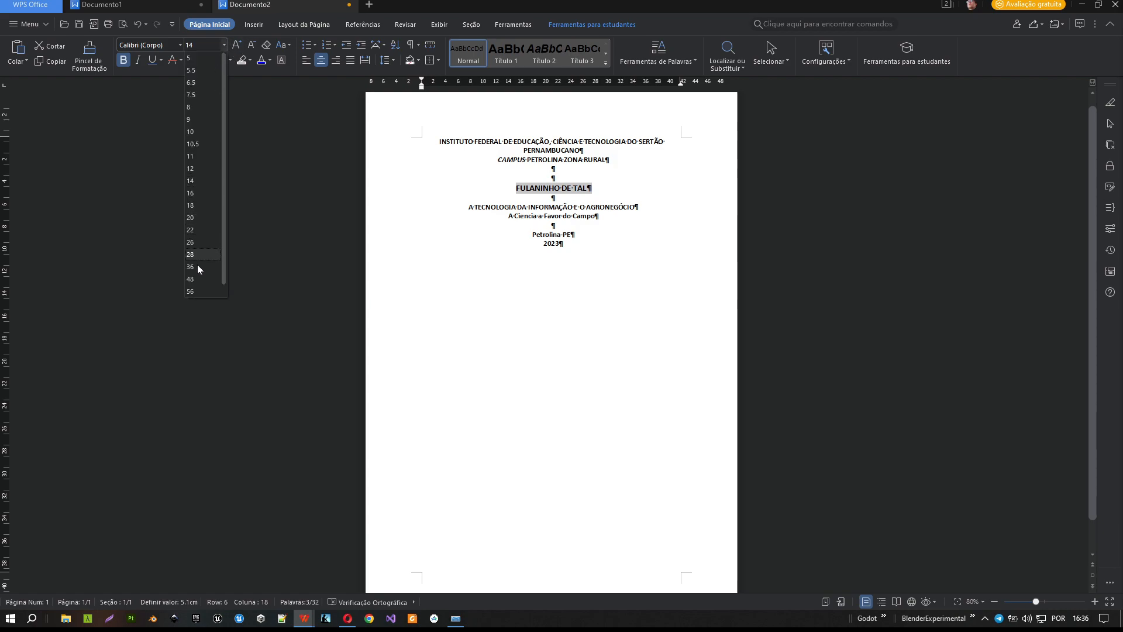
click(225, 43)
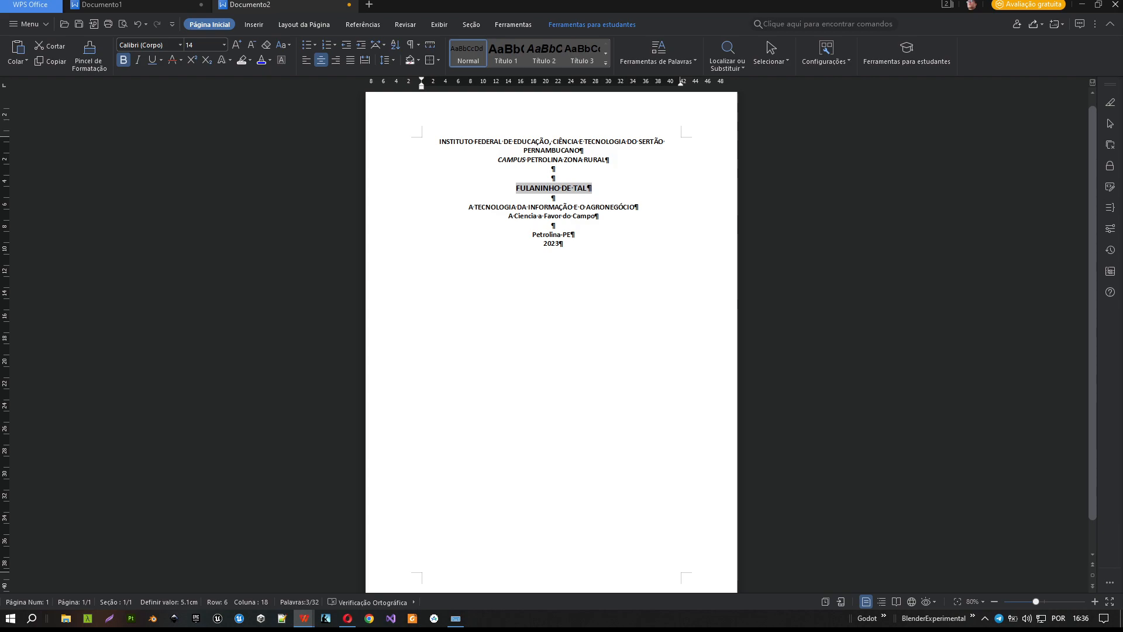
Set the font size of the title and subtitle lines to 16.
drag(469, 207, 599, 217)
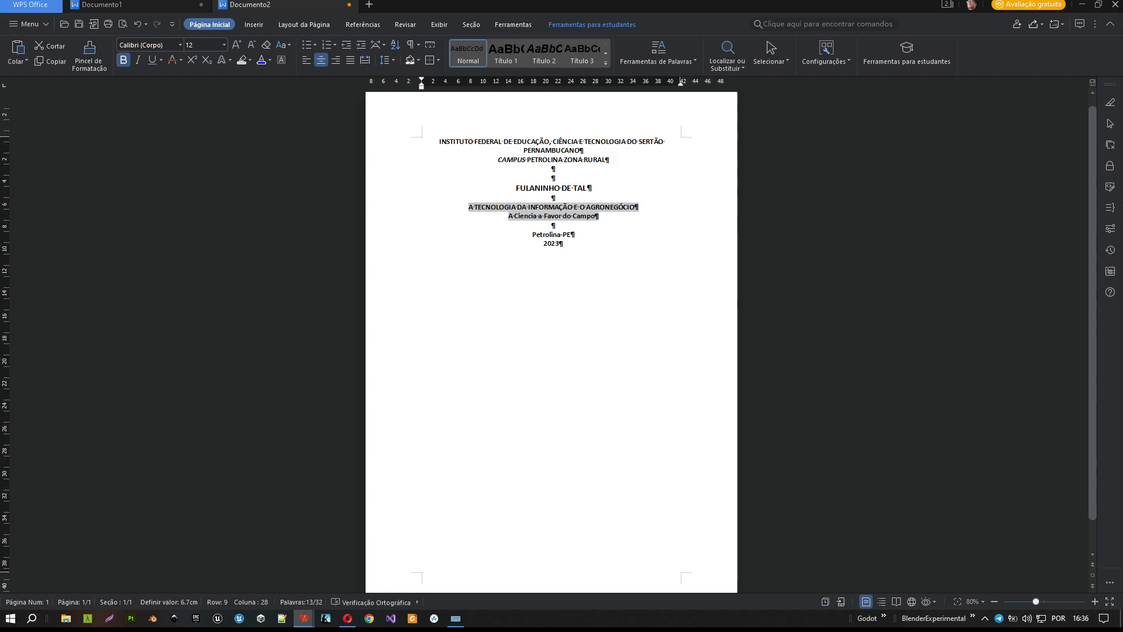
click(224, 44)
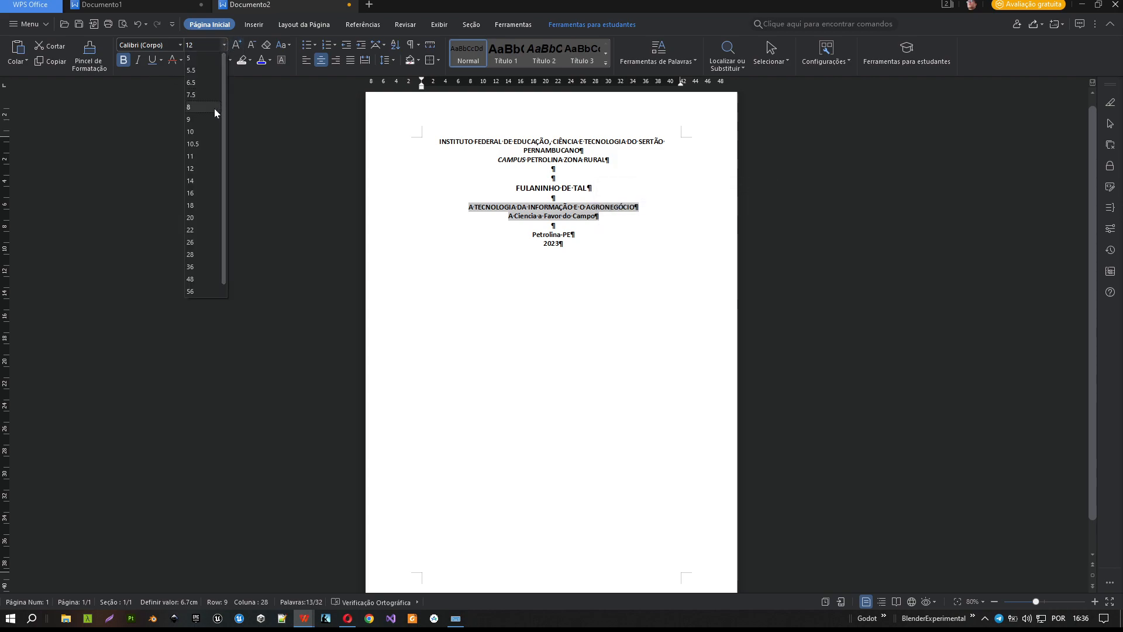
click(194, 193)
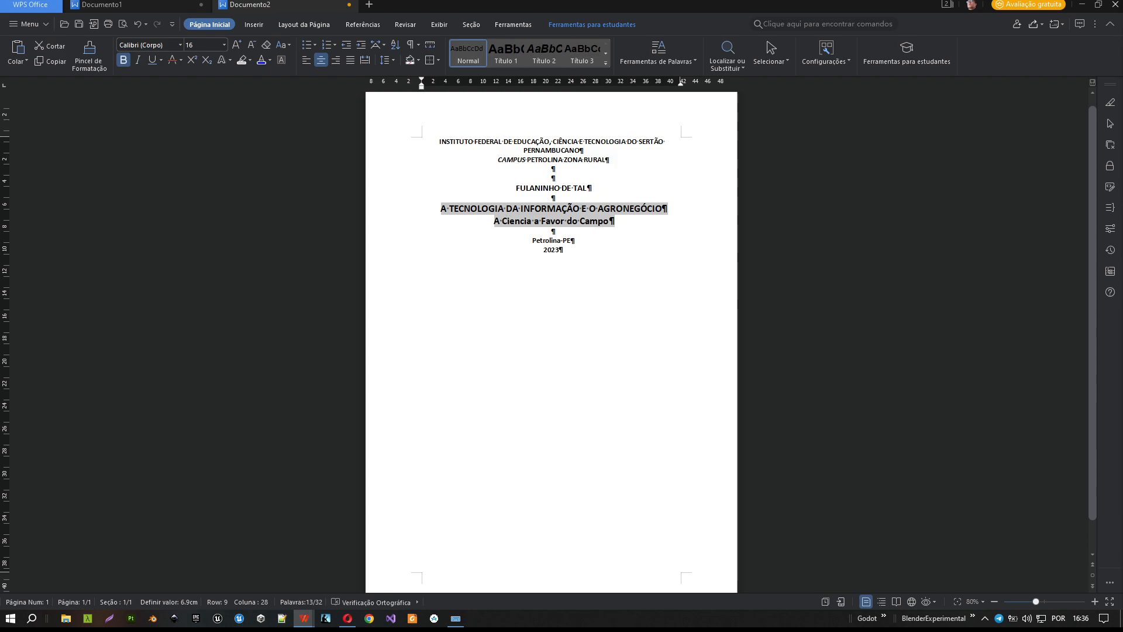
Insert blank lines between the author and the title until four size-12 lines separate them, deleting the extra size-16 blank line.
click(552, 198)
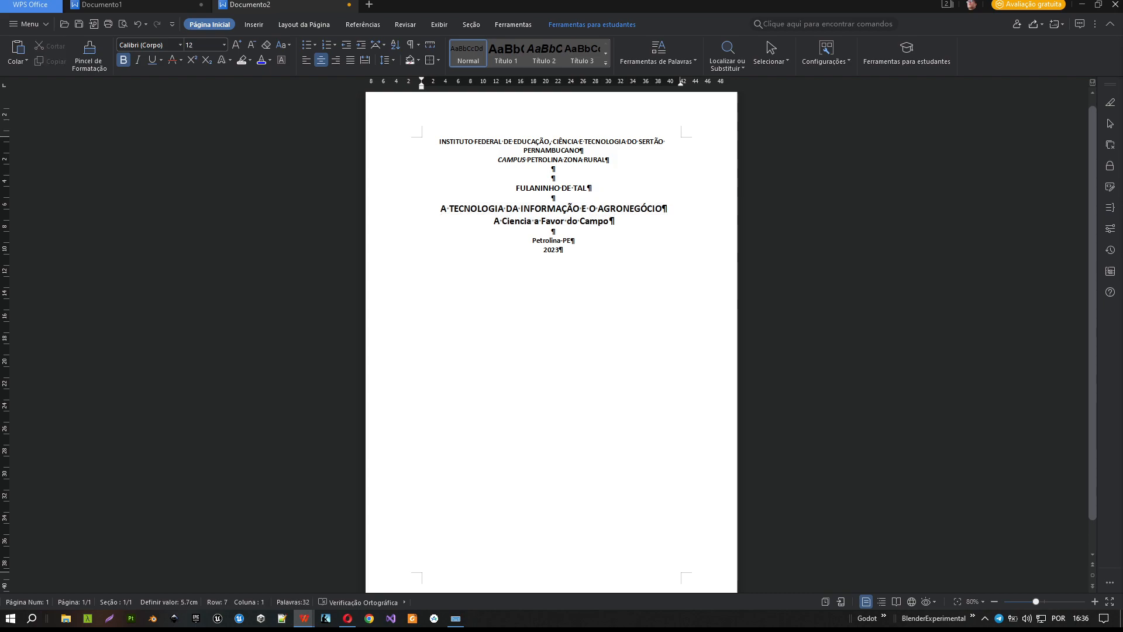
key(Return)
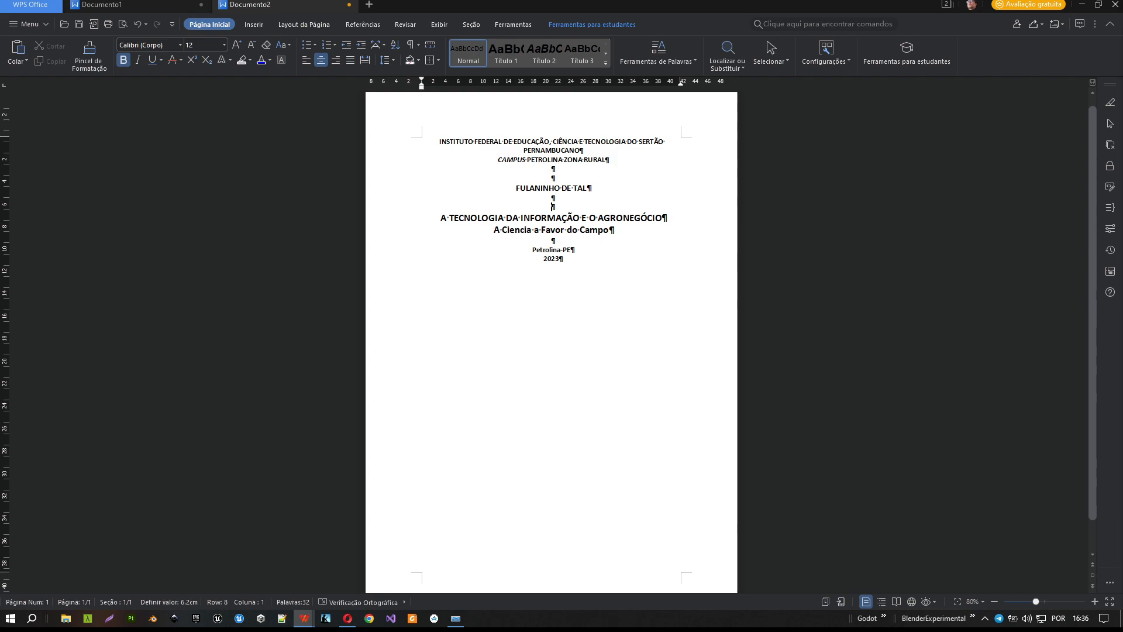
key(Return)
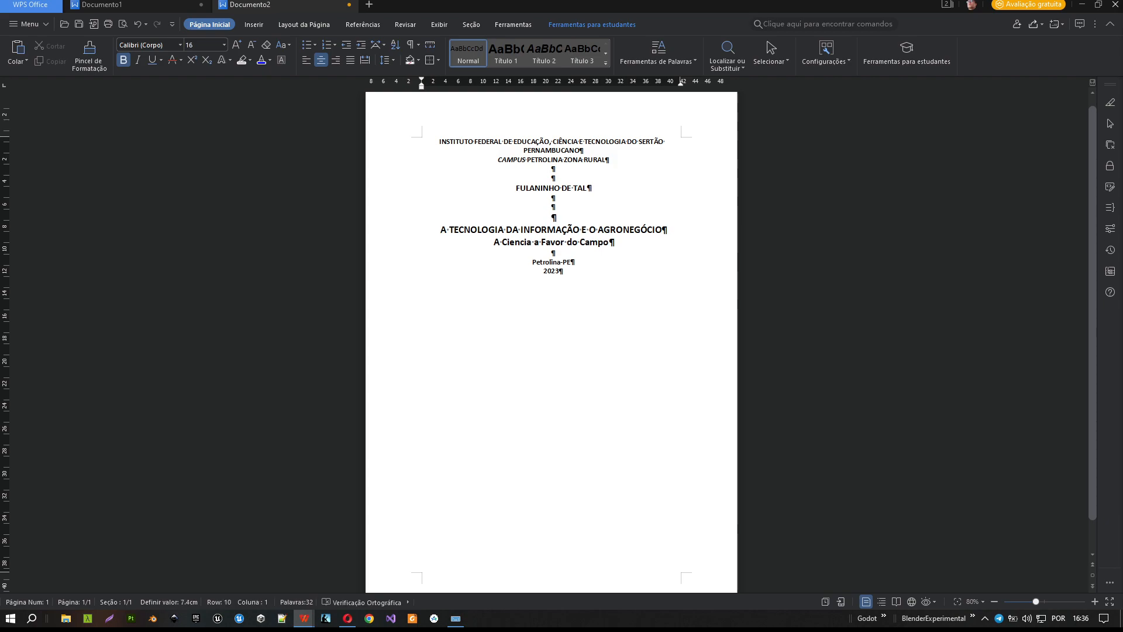
double_click(554, 218)
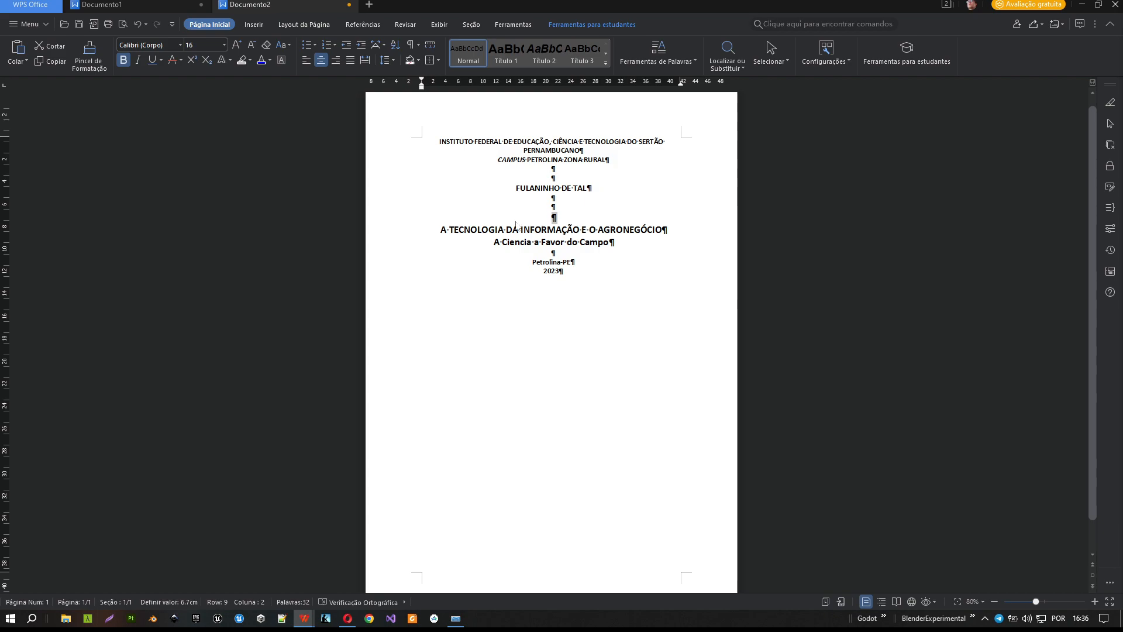
key(Delete)
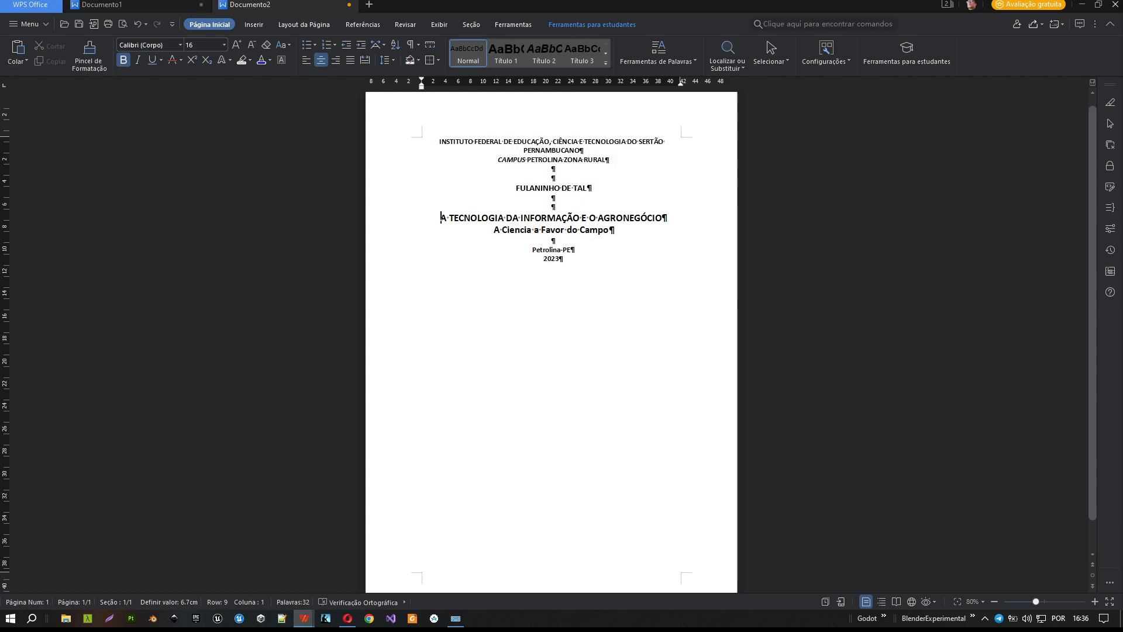
click(555, 218)
click(554, 207)
key(Return)
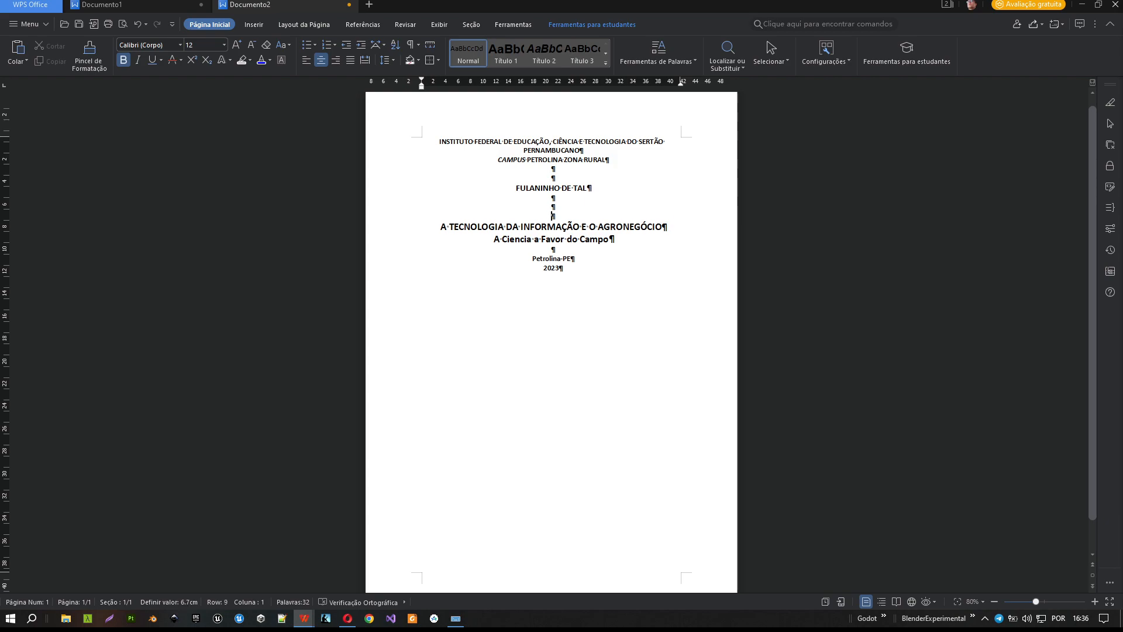
key(Return)
Add one more blank line above the author and one more above the title.
click(553, 178)
key(Return)
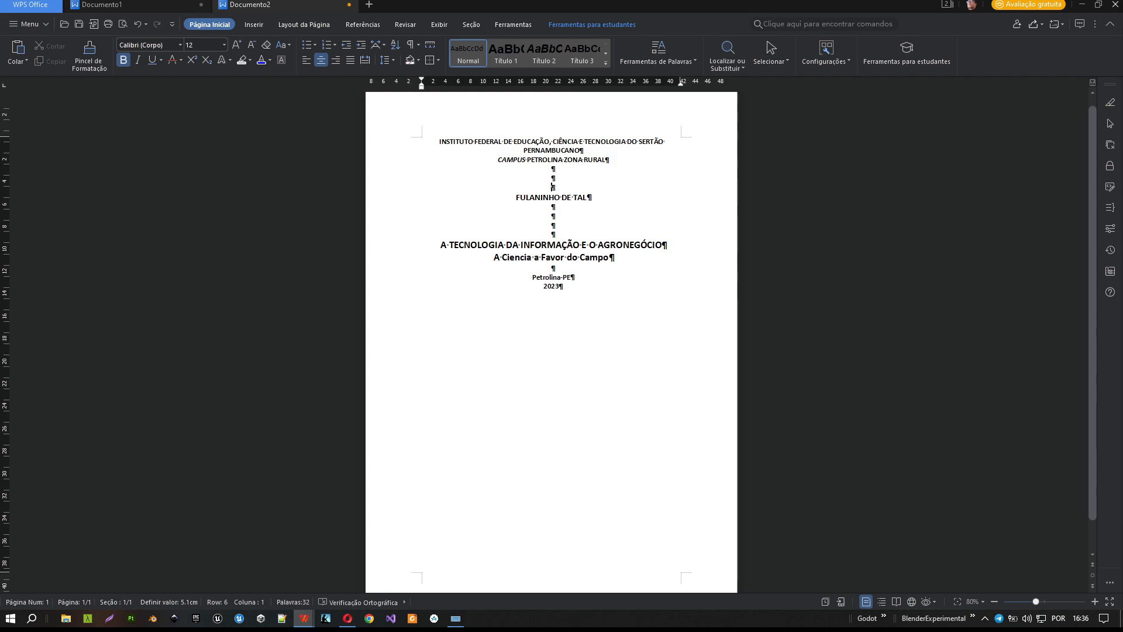
click(553, 234)
key(Return)
Push "Petrolina-PE" and "2023" down to the end of the page by filling the gap below the subtitle with 29 blank lines.
click(555, 254)
key(Down)
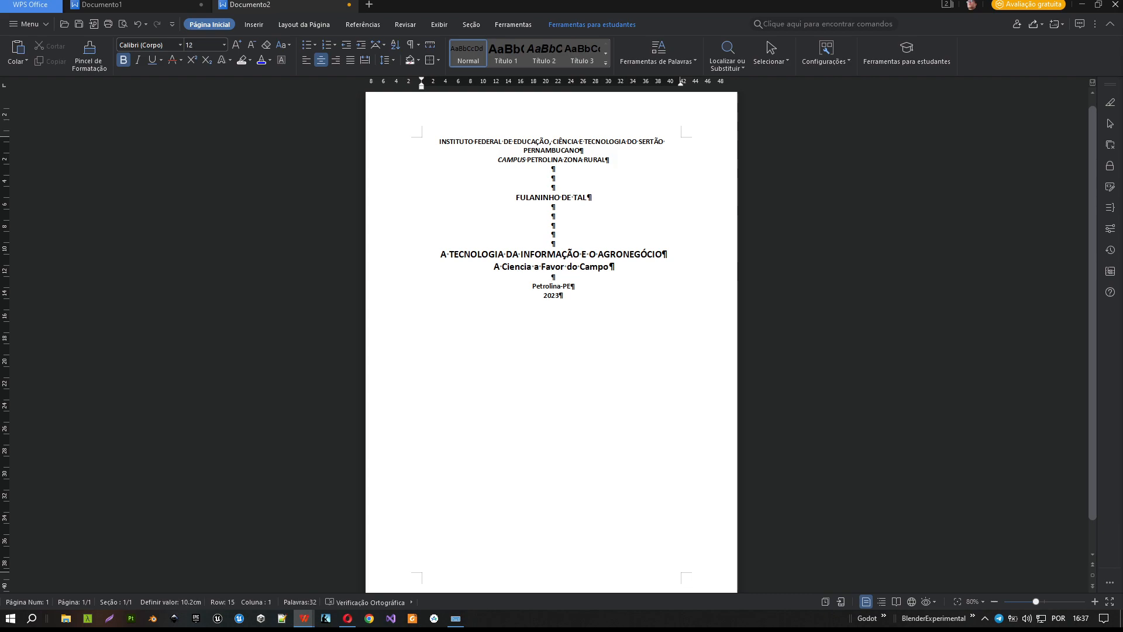
key(Return)
key(Return)
key(Return)
key(Return)
key(Return)
key(Return)
key(Return)
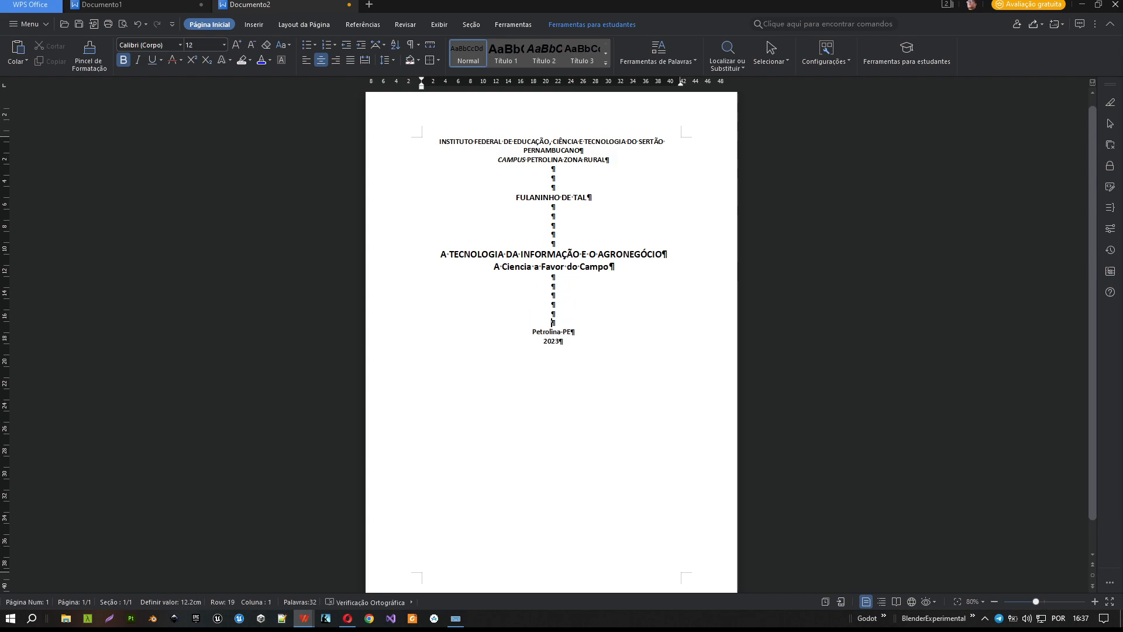
key(Return)
key(Return)
key(Return)
key(Return)
key(Return)
key(Return)
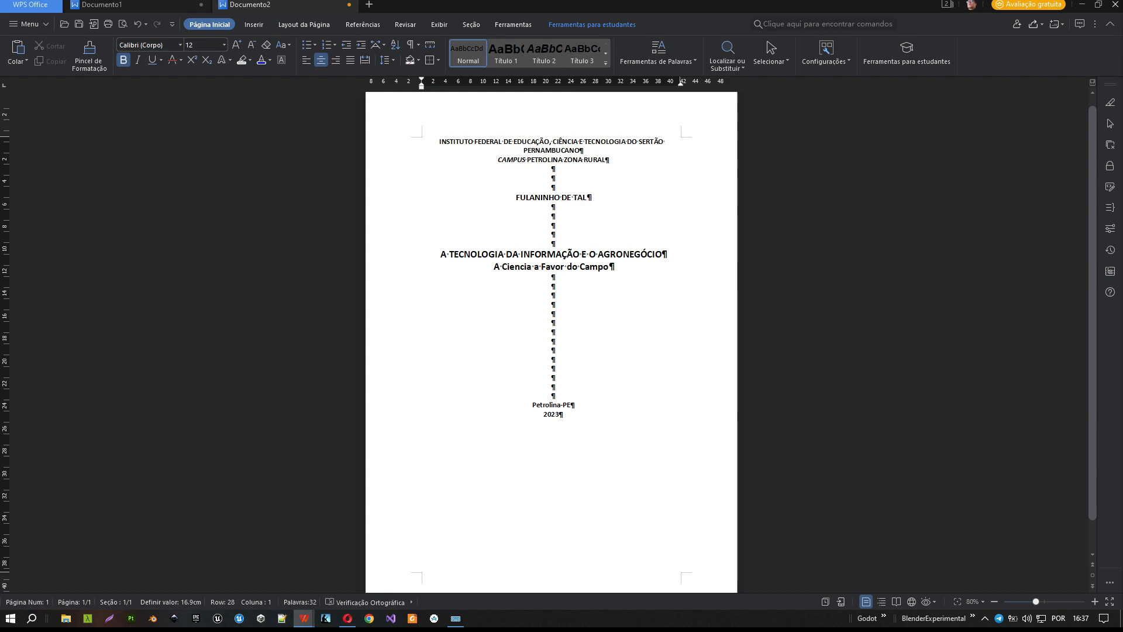
key(Return)
key(Return)
key(Return)
key(Return)
key(Return)
key(Return)
key(Return)
key(Return)
key(Return)
key(Return)
key(Return)
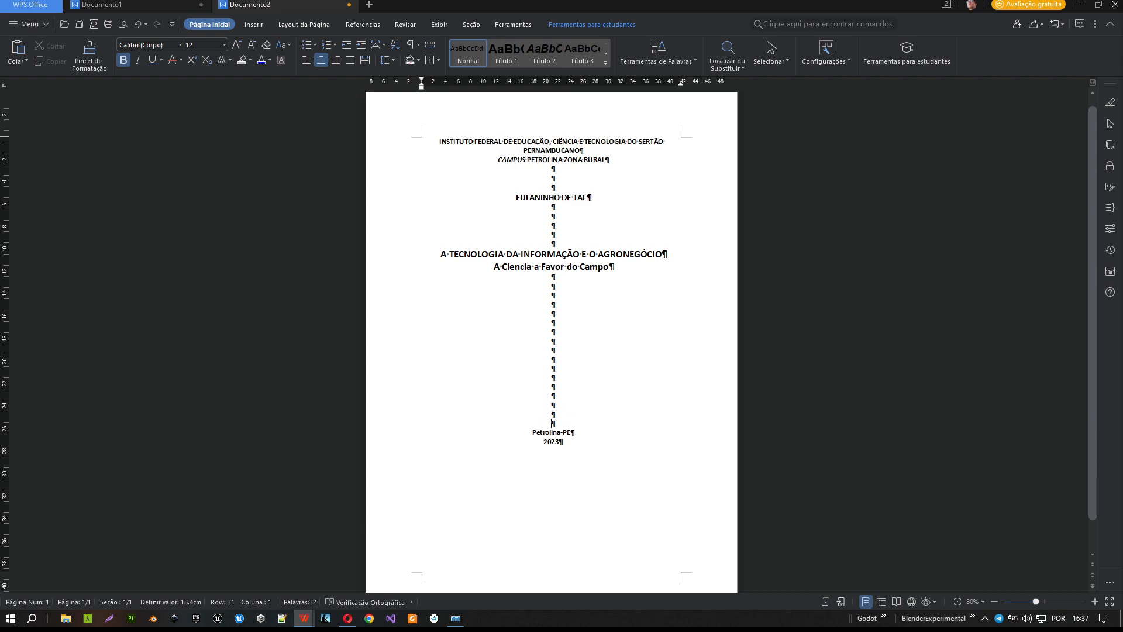
key(Return)
key(Return)
key(Return)
key(Return)
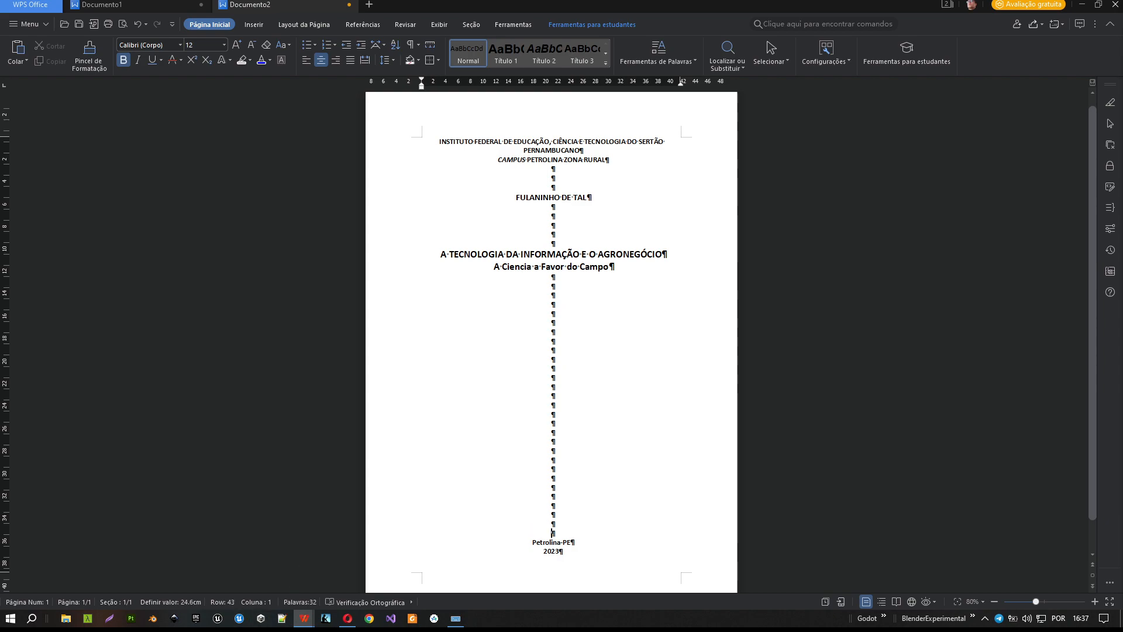
Add a new line below "2023" and insert a page break there to start a second page.
scroll(551, 340, down, 1)
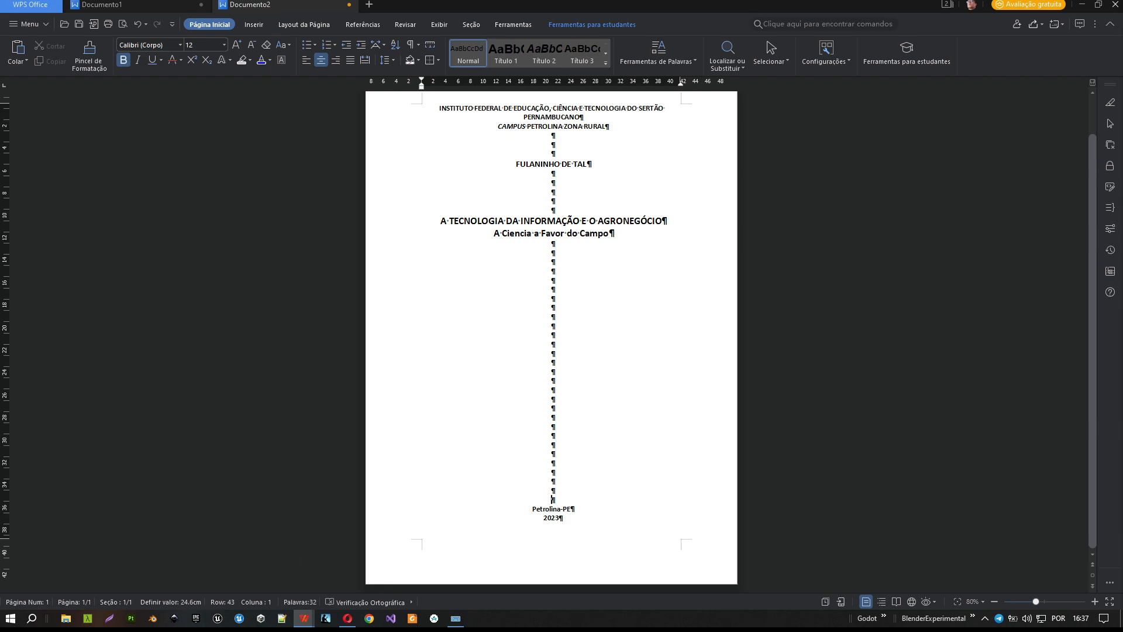
key(Return)
key(ctrl+Return)
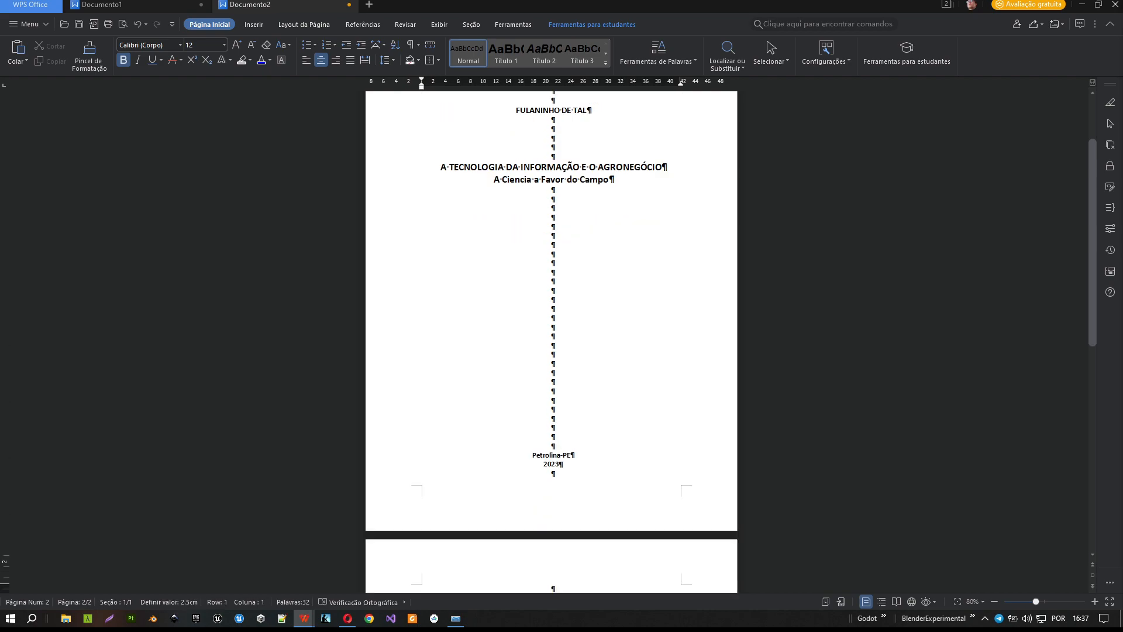
Delete the page break in the line below "2023" so that the document has only the cover page.
scroll(551, 339, down, 5)
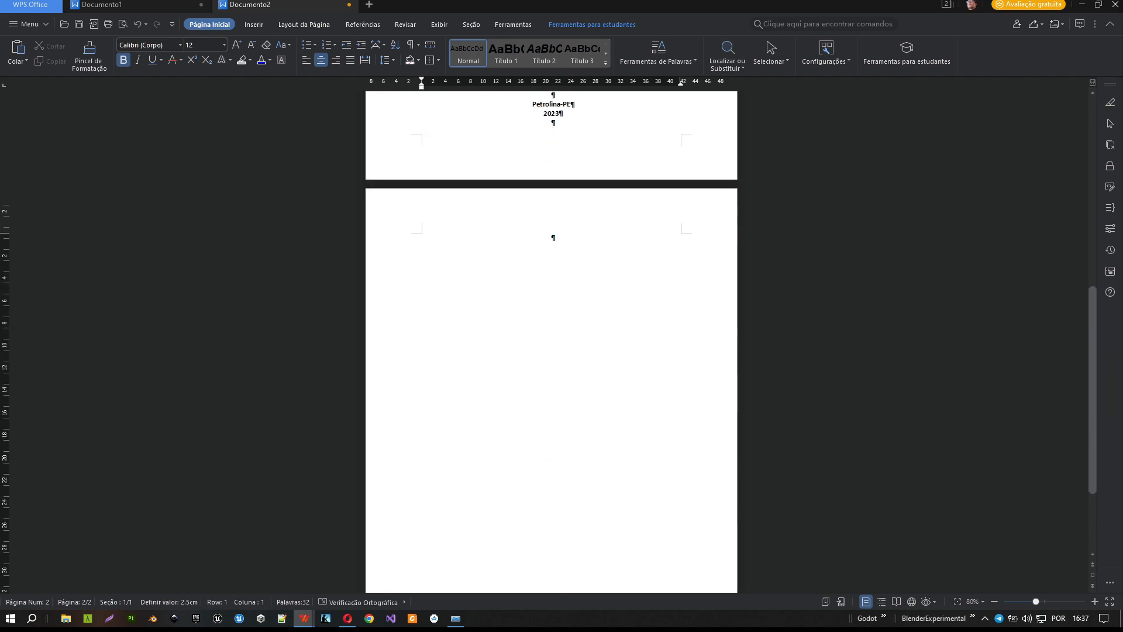
scroll(551, 339, up, 2)
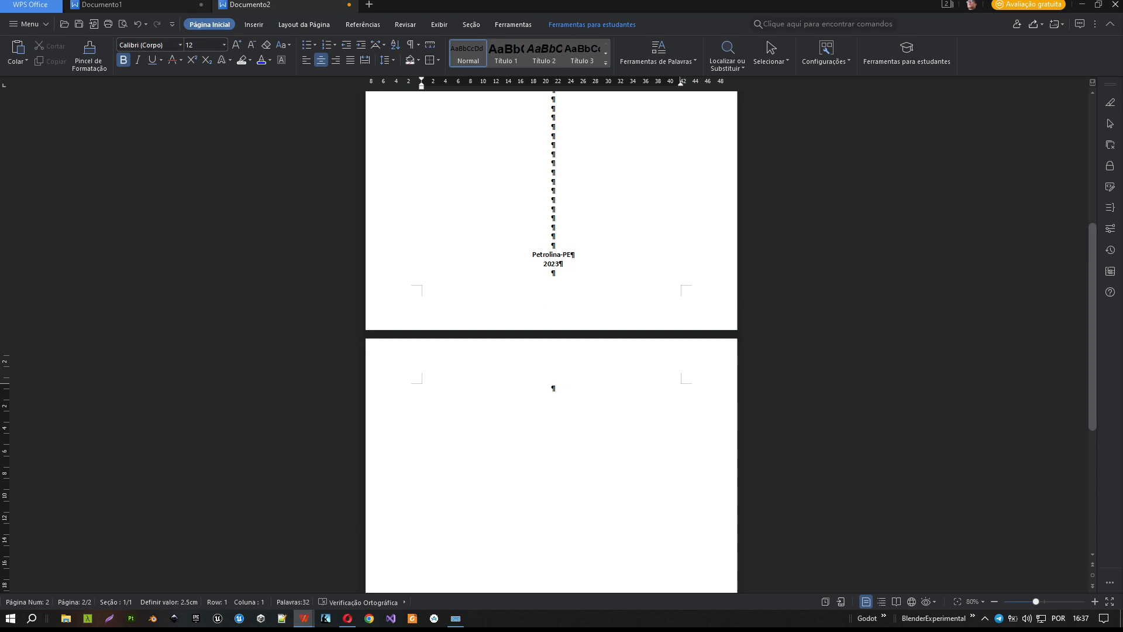
click(552, 272)
key(Delete)
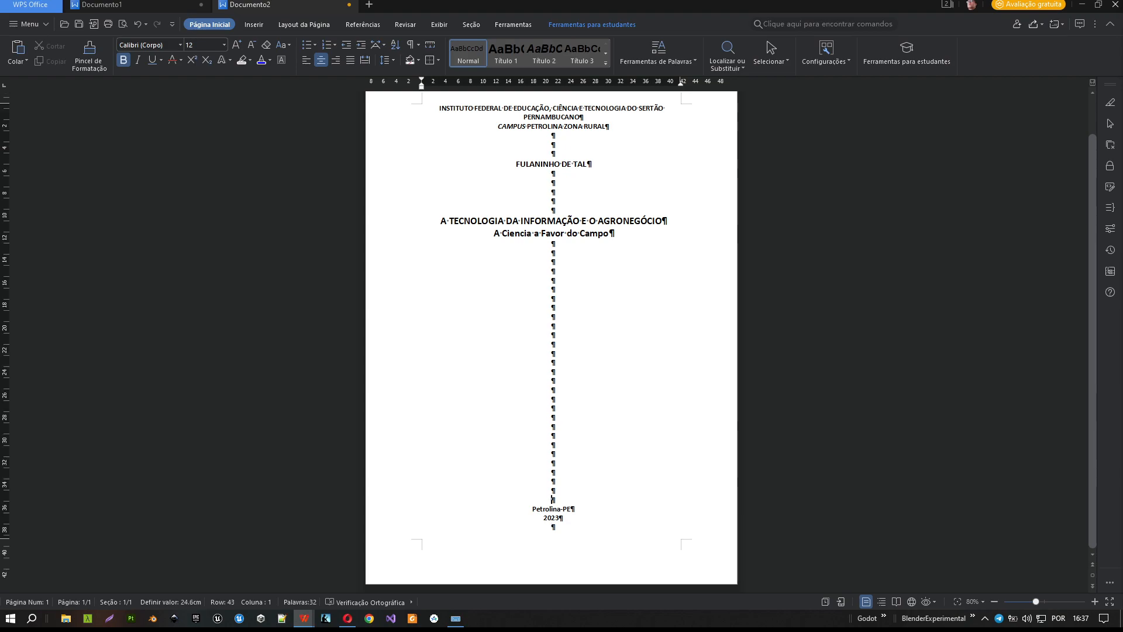
Remove one blank line above "Petrolina-PE" and add one blank line below "2023".
key(Delete)
key(Return)
scroll(551, 339, up, 1)
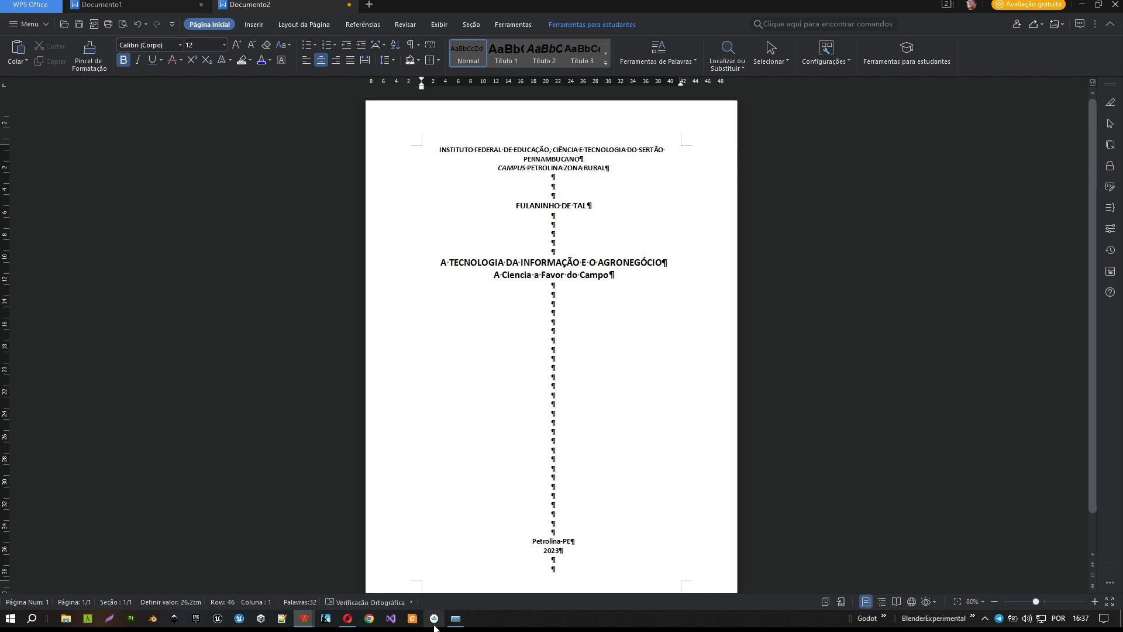
Check the cover model in the browser, return to Documento2 and insert a next-page section break in the last line below "2023".
click(347, 618)
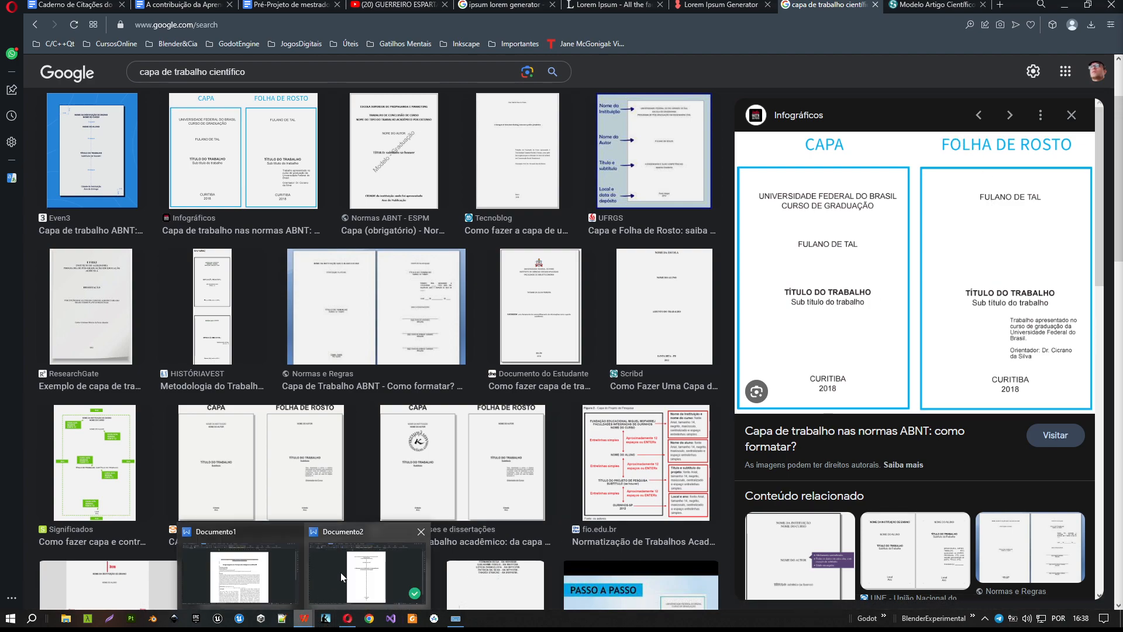
click(339, 573)
click(254, 24)
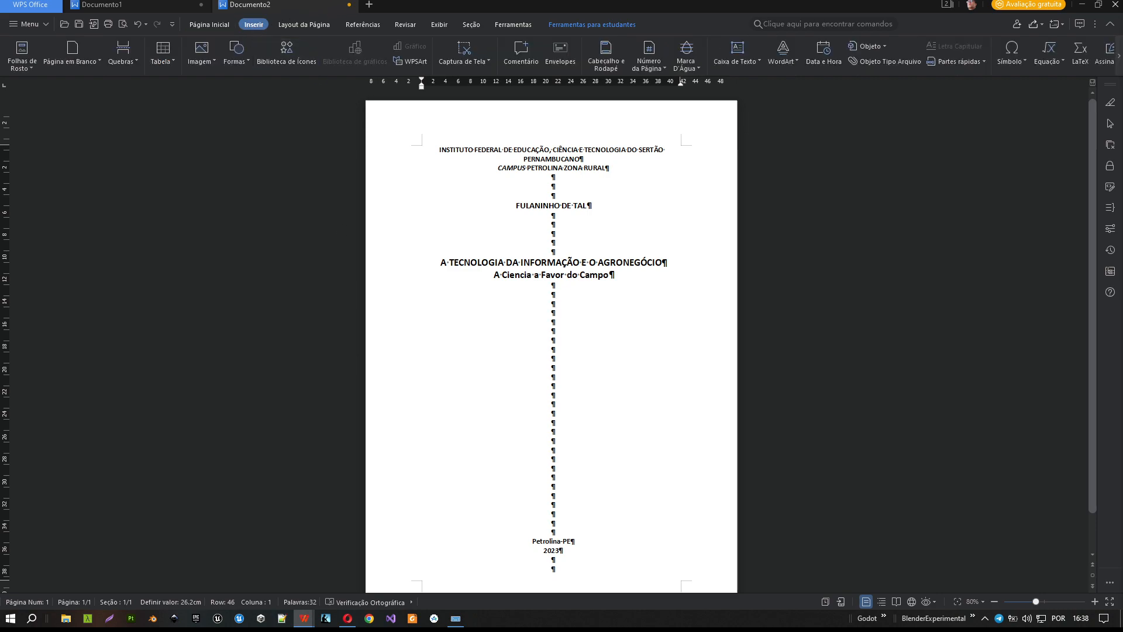
scroll(552, 568, down, 1)
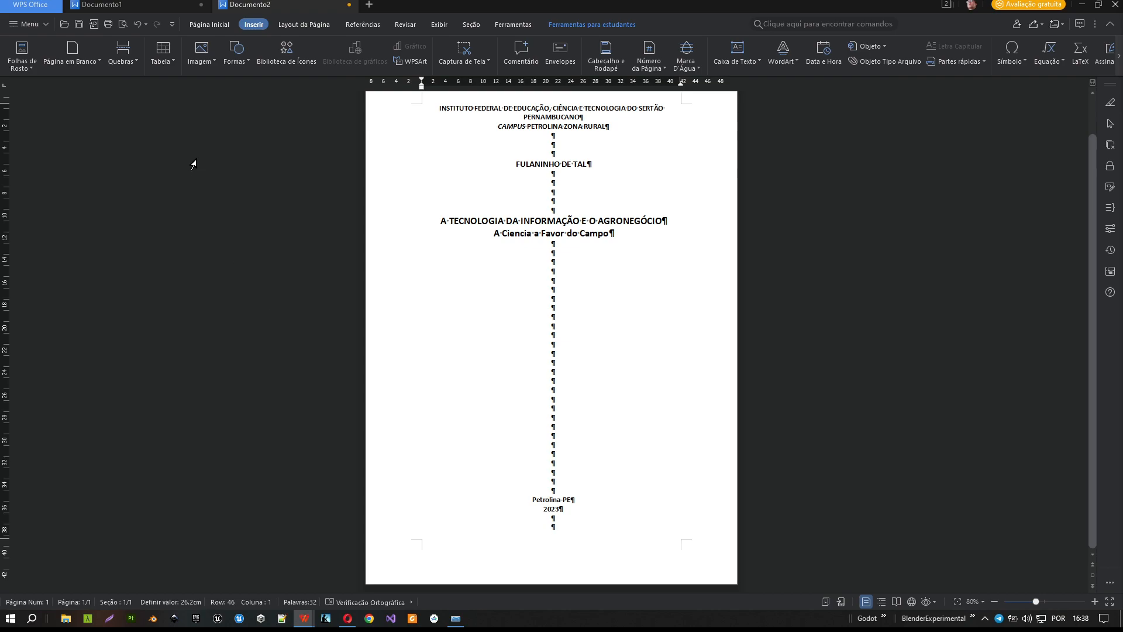
click(134, 63)
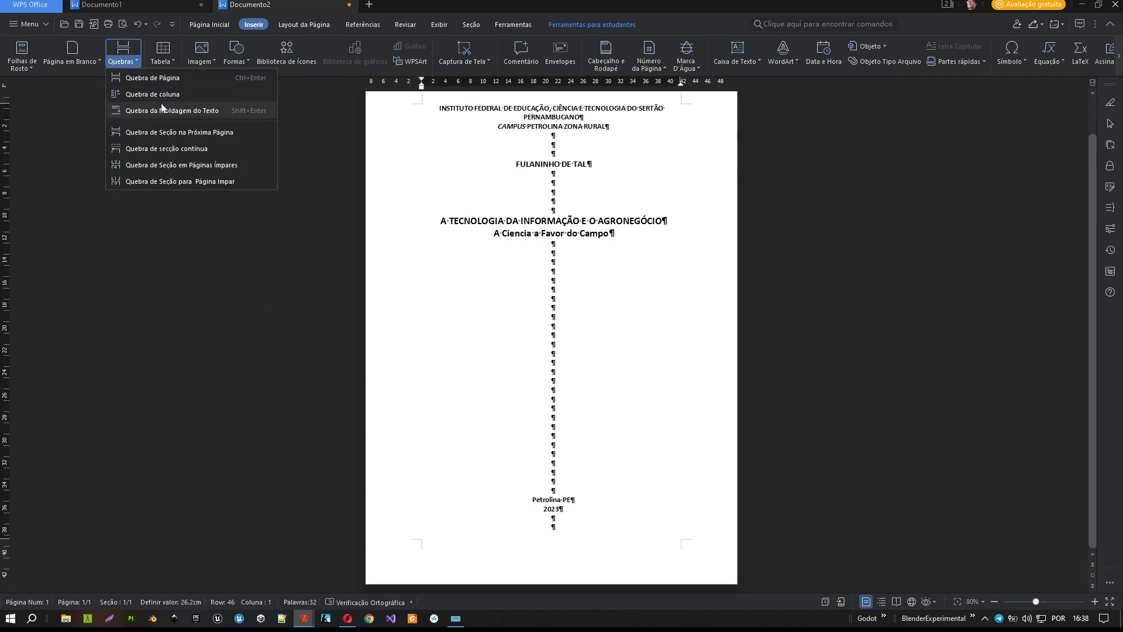
click(176, 132)
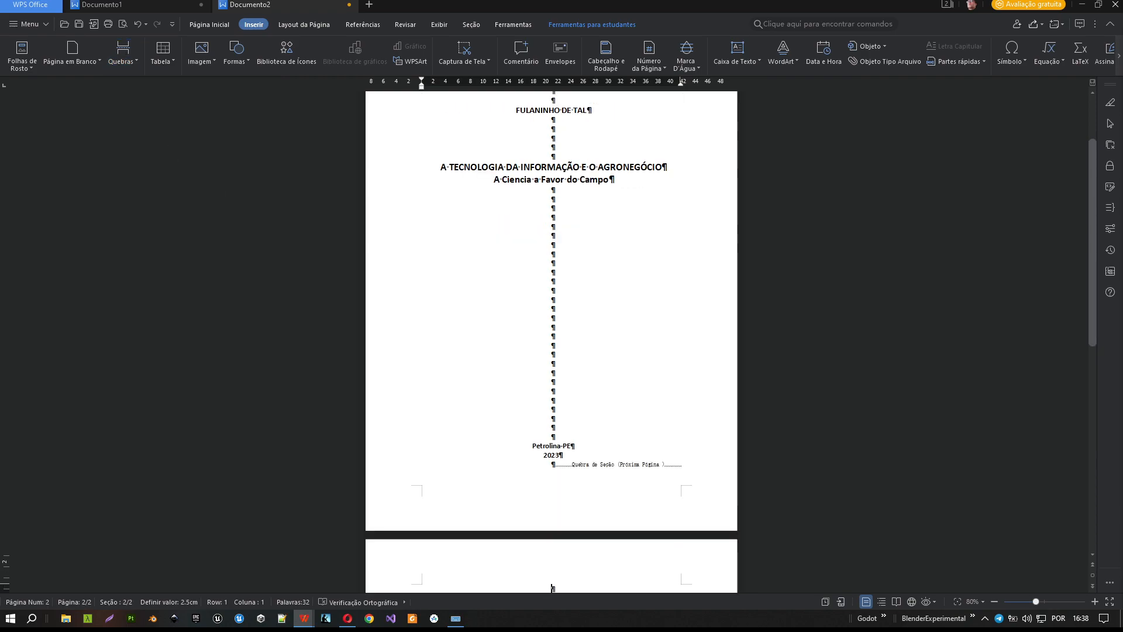
scroll(552, 438, down, 3)
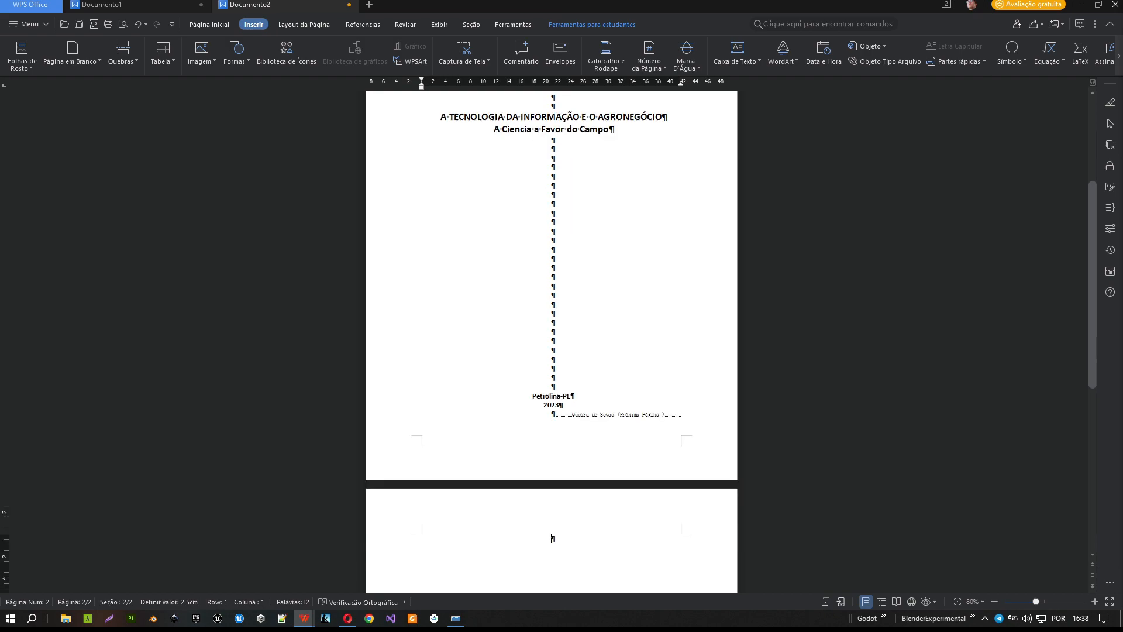
Left-align the section break line below "2023".
key(Up)
key(Right)
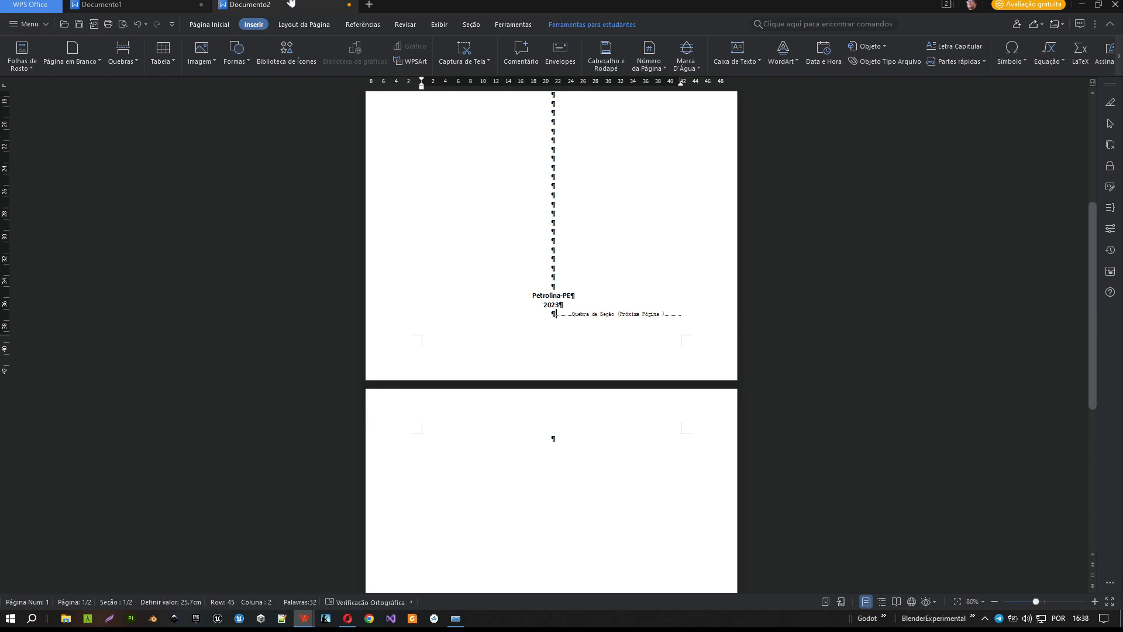
click(202, 26)
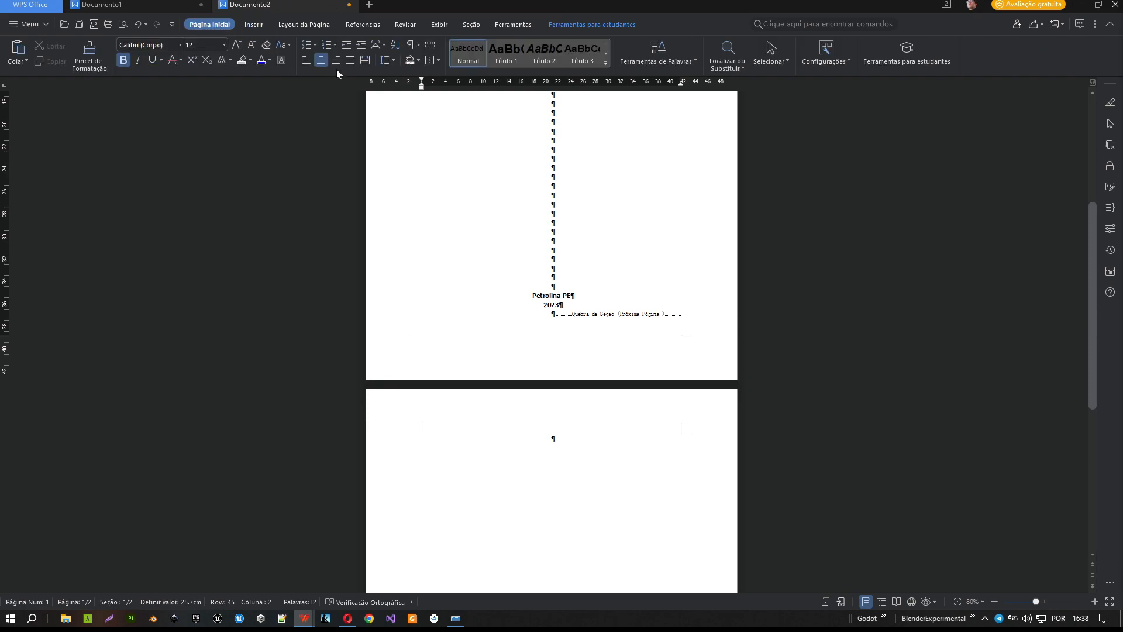
click(306, 59)
key(BackSpace)
key(Return)
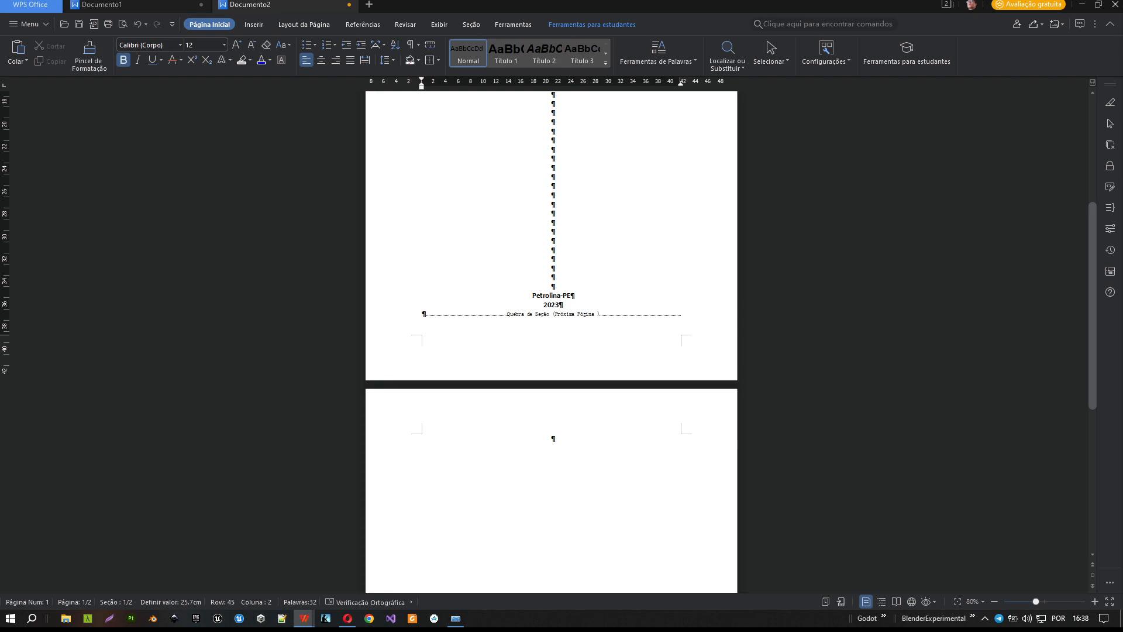
Add one blank line above "Petrolina-PE", keeping the section break at the end of the cover page.
click(552, 287)
key(Return)
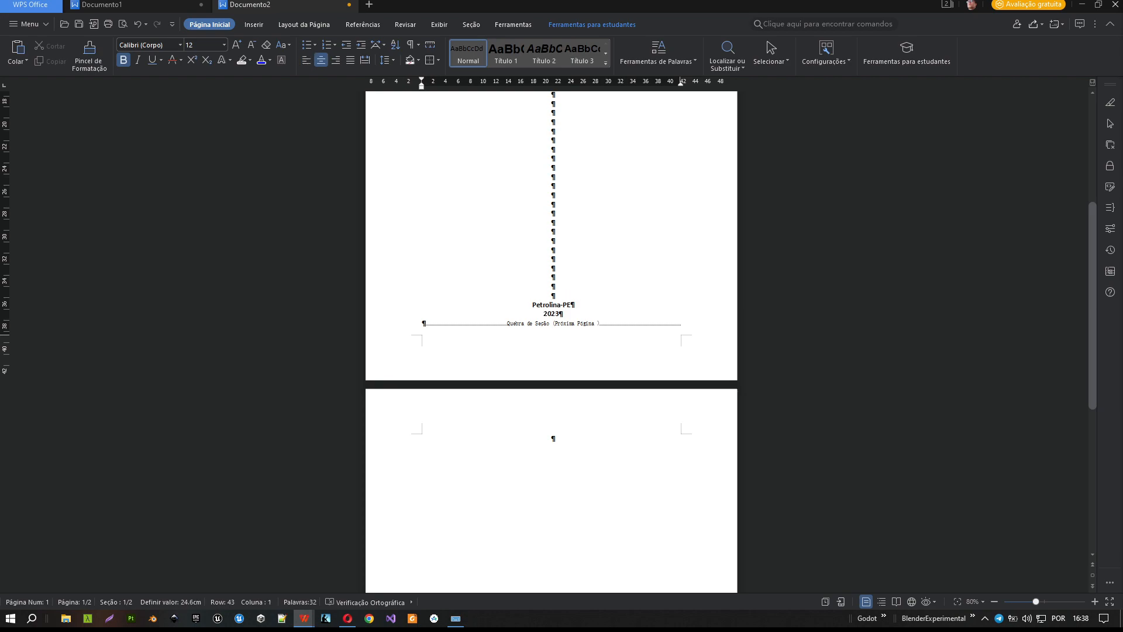
key(Return)
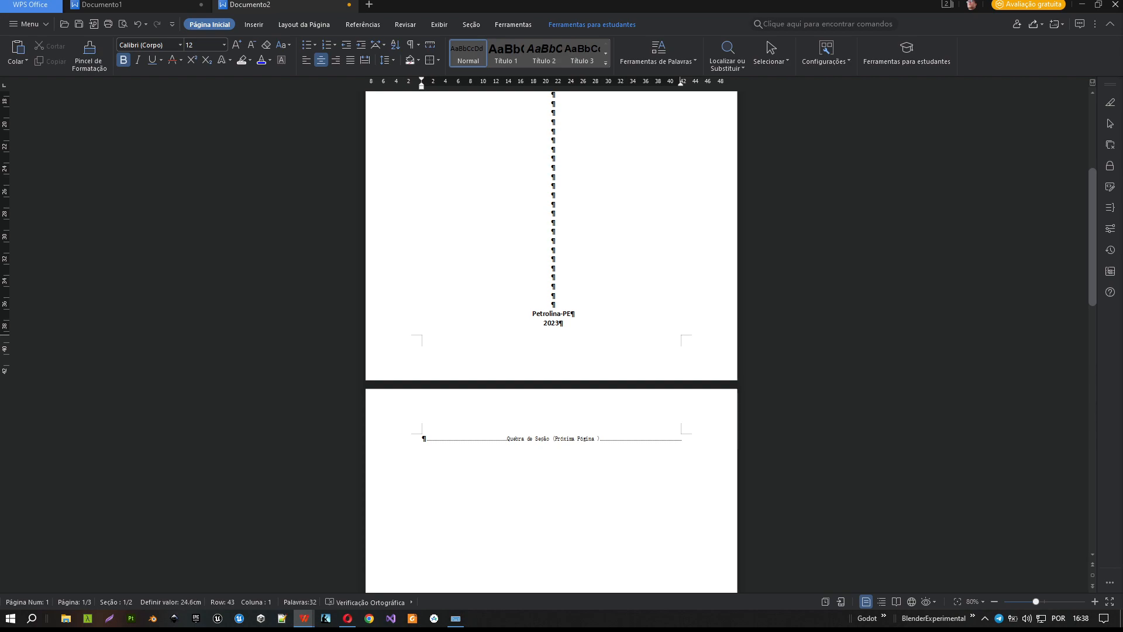
key(Delete)
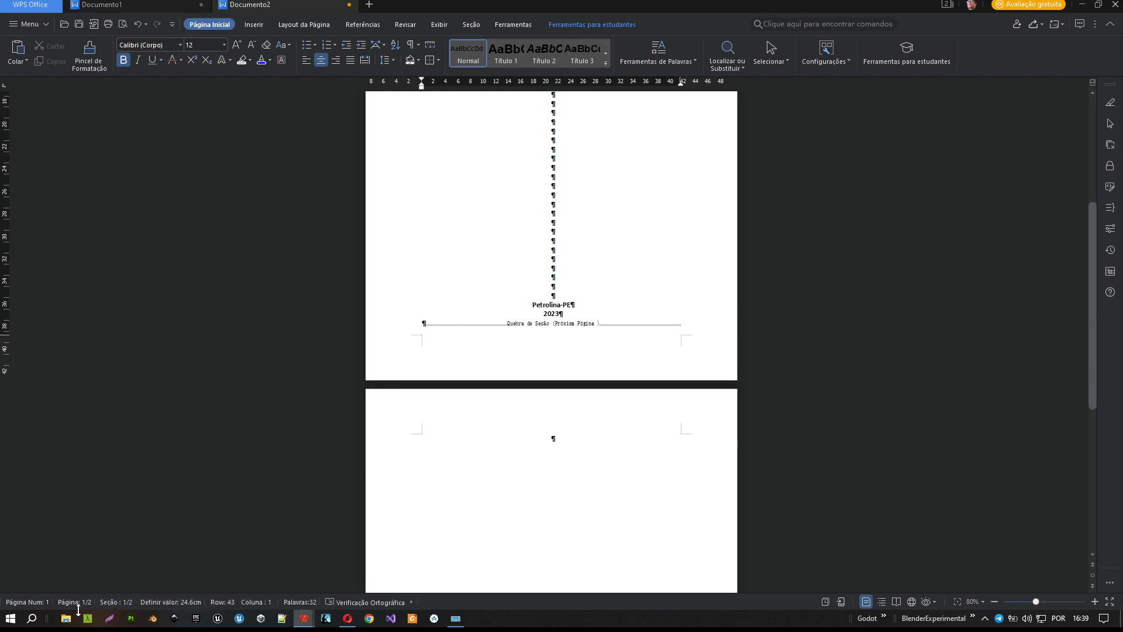
Review the cover page and the new second page in print preview, and return to editing.
click(552, 439)
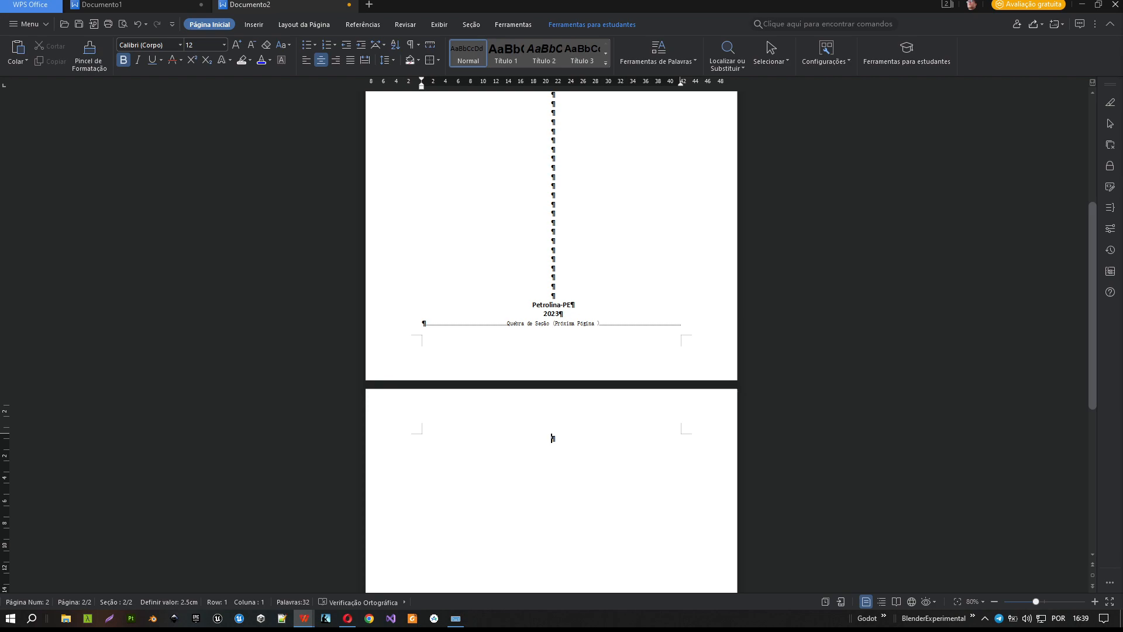
key(ctrl+Home)
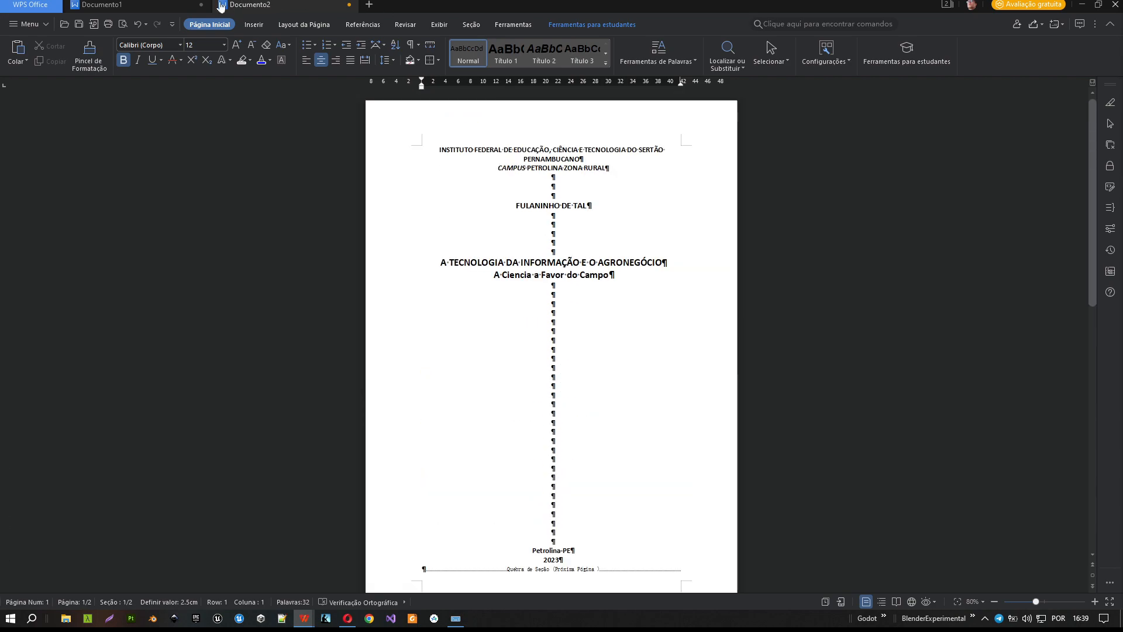
click(123, 24)
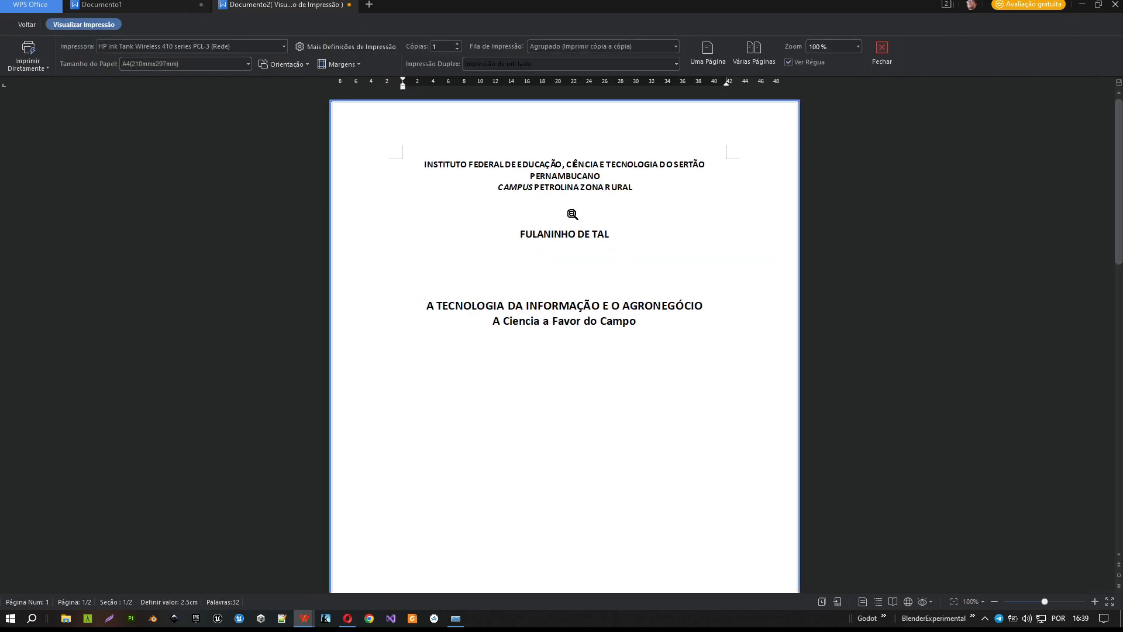
scroll(579, 210, down, 5)
scroll(581, 243, up, 3)
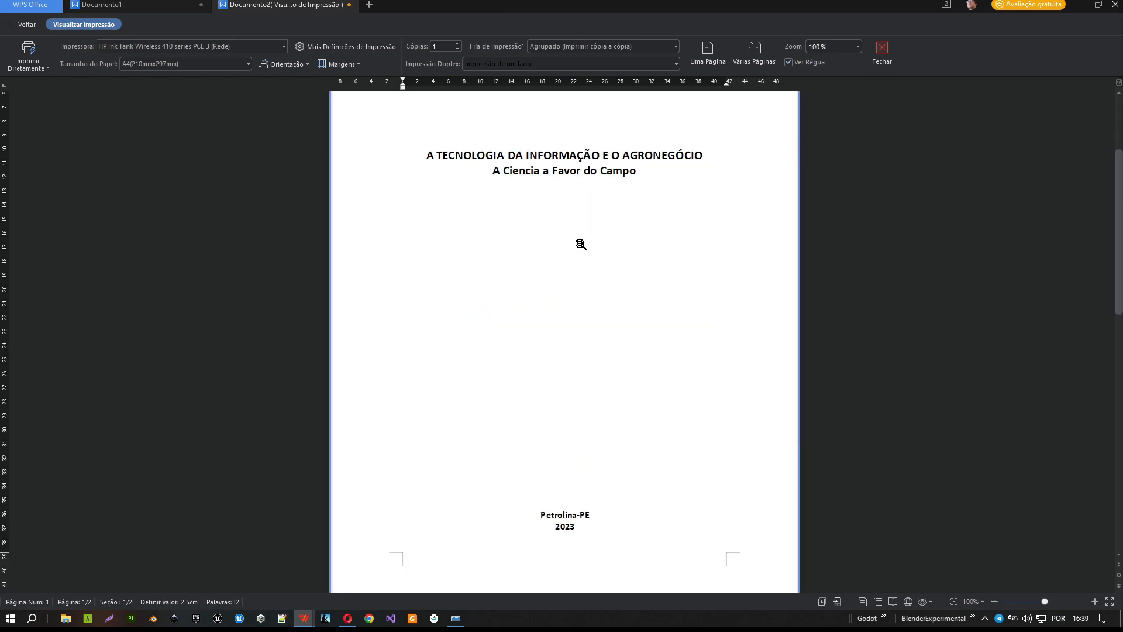
scroll(581, 244, down, 6)
scroll(581, 244, up, 3)
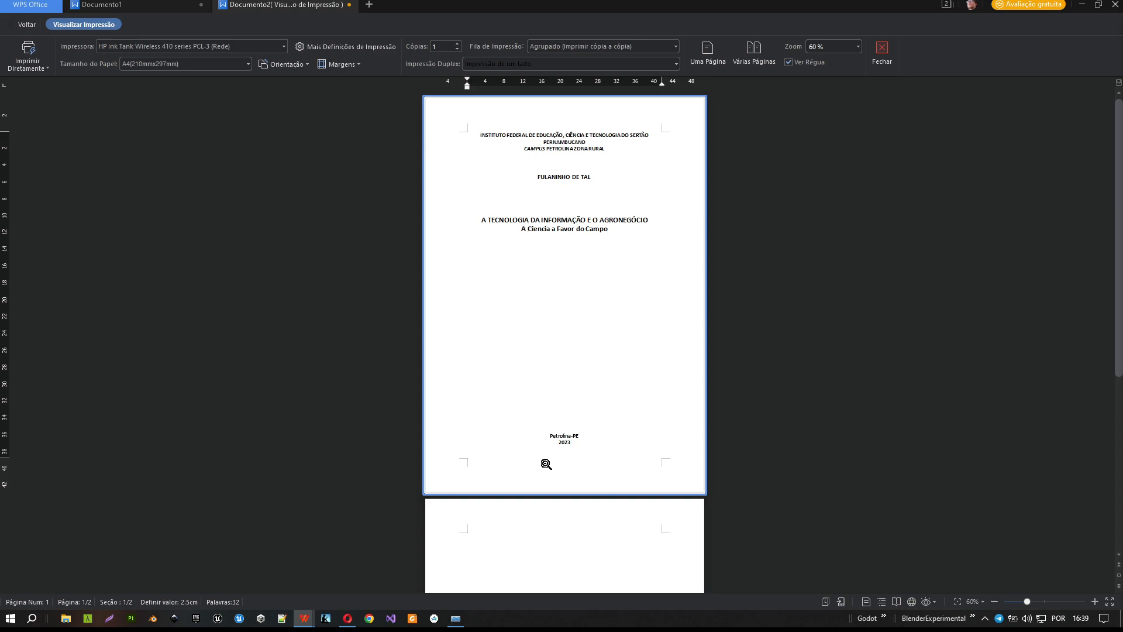
click(30, 28)
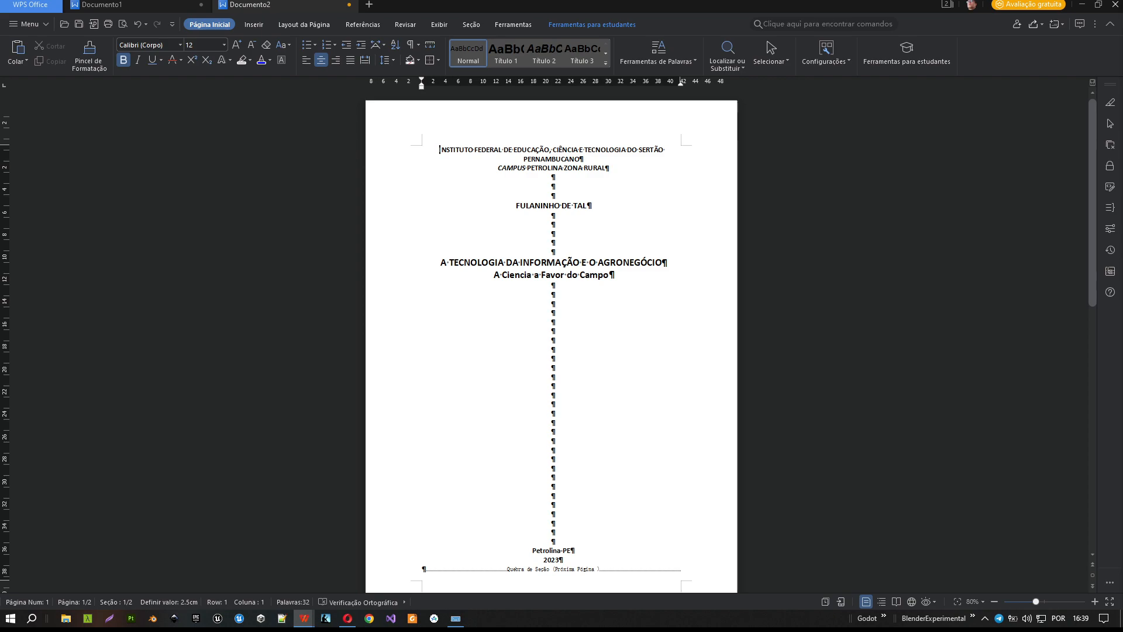
click(441, 263)
key(Return)
key(Return)
key(Return)
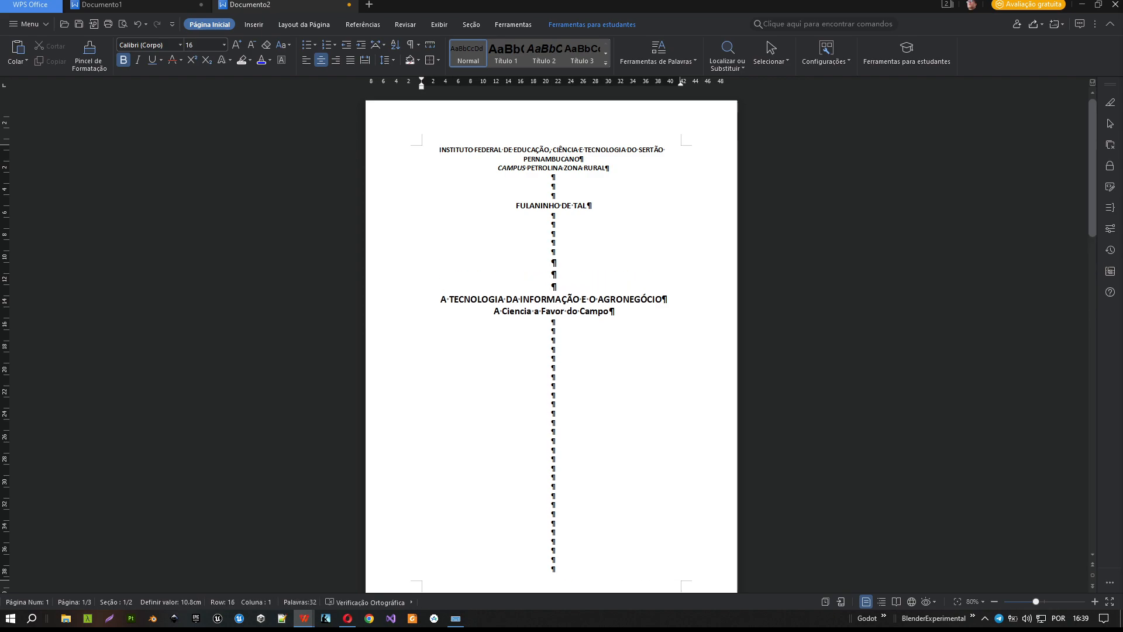
key(Return)
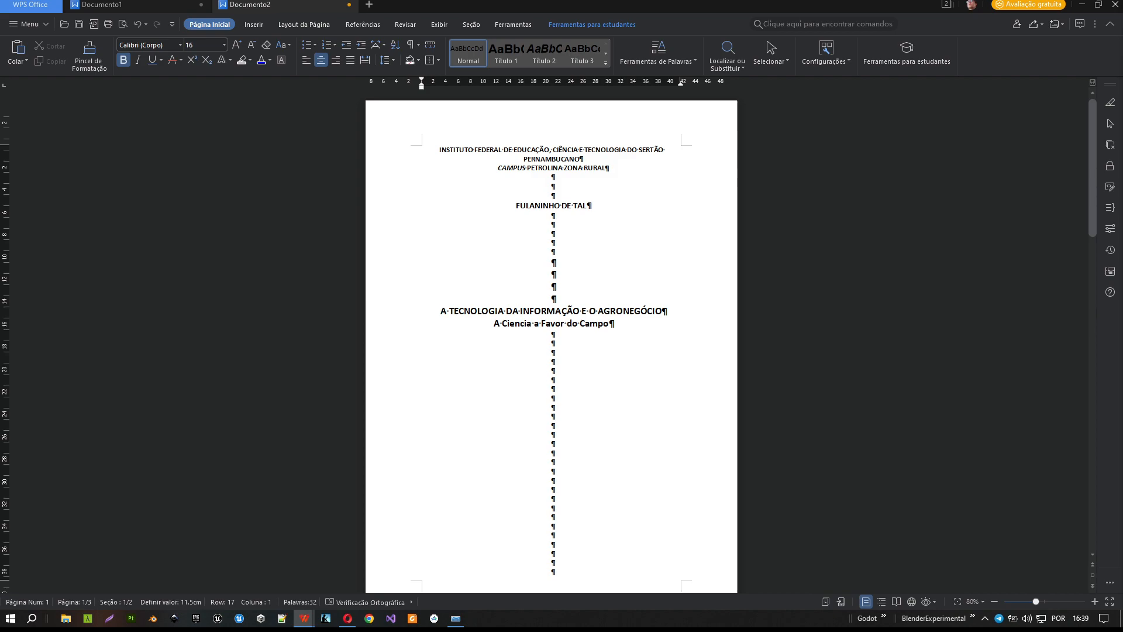
drag(554, 259, 559, 299)
key(Delete)
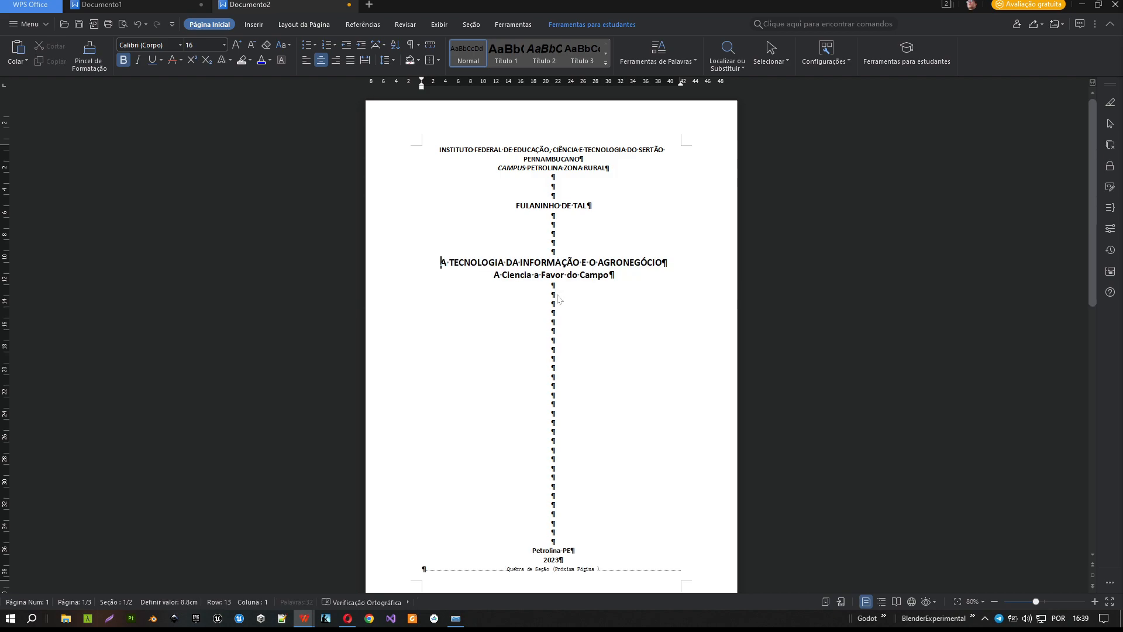
Add four blank lines at size 12 between the author and the title.
key(Return)
key(Return)
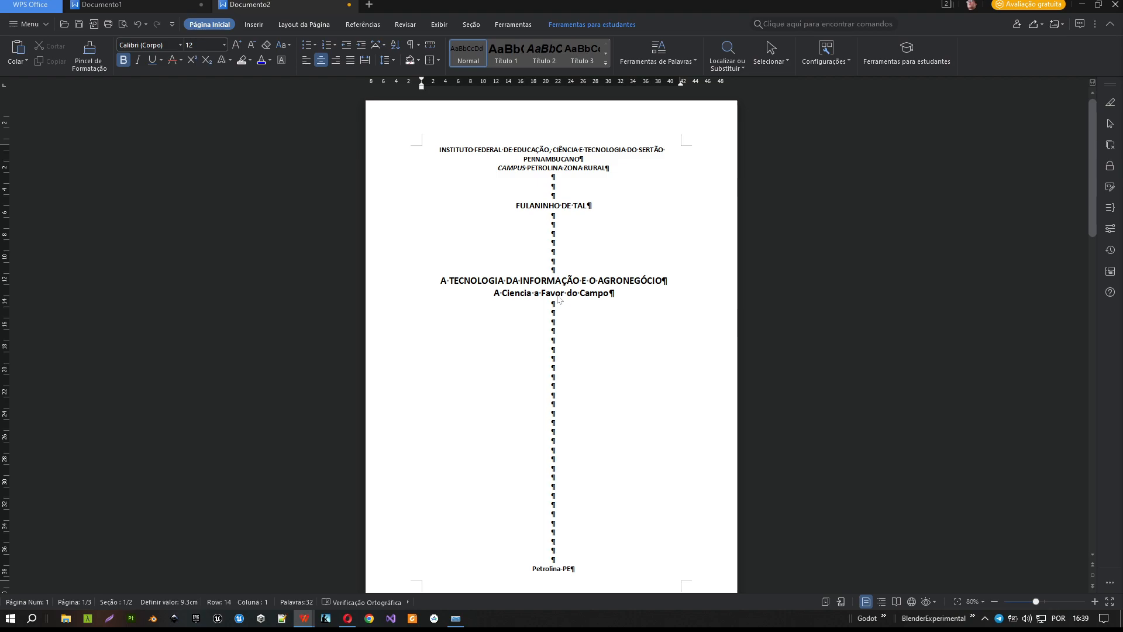
key(Return)
key(Return)
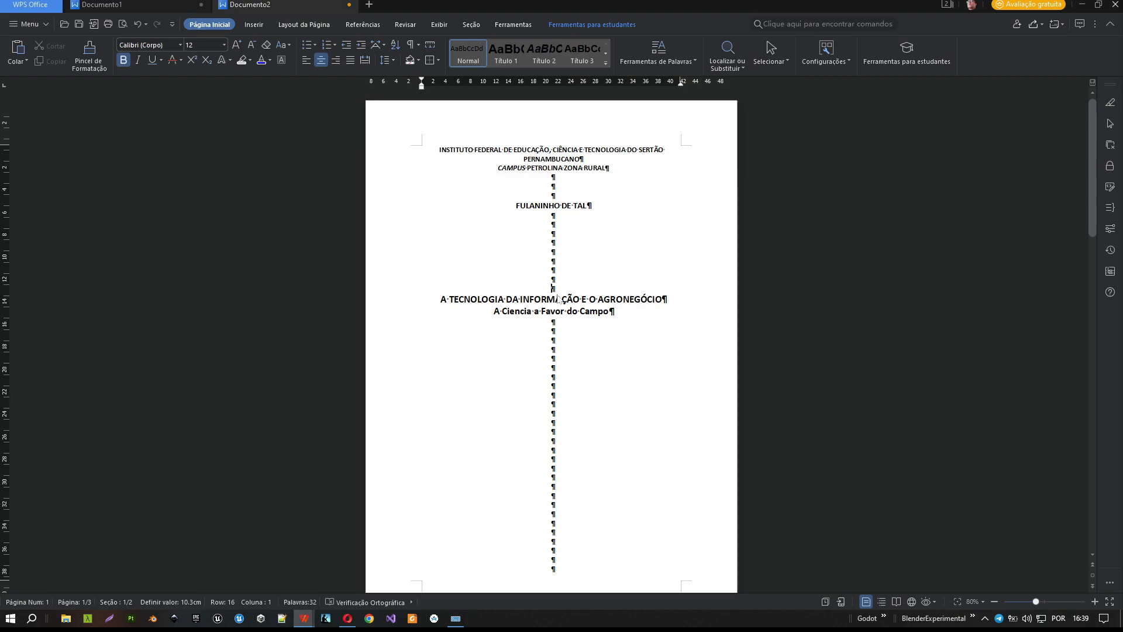
Delete four blank lines below the subtitle to bring "Petrolina-PE", "2023" and the section break back onto the cover page.
scroll(557, 295, down, 5)
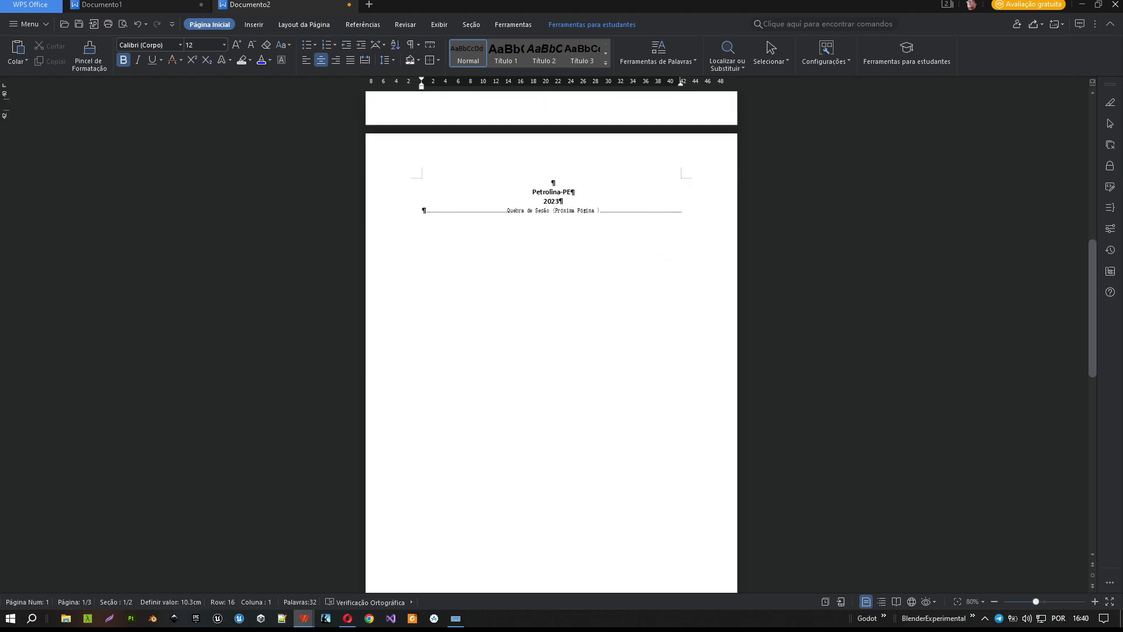
scroll(551, 341, down, 10)
scroll(552, 341, up, 5)
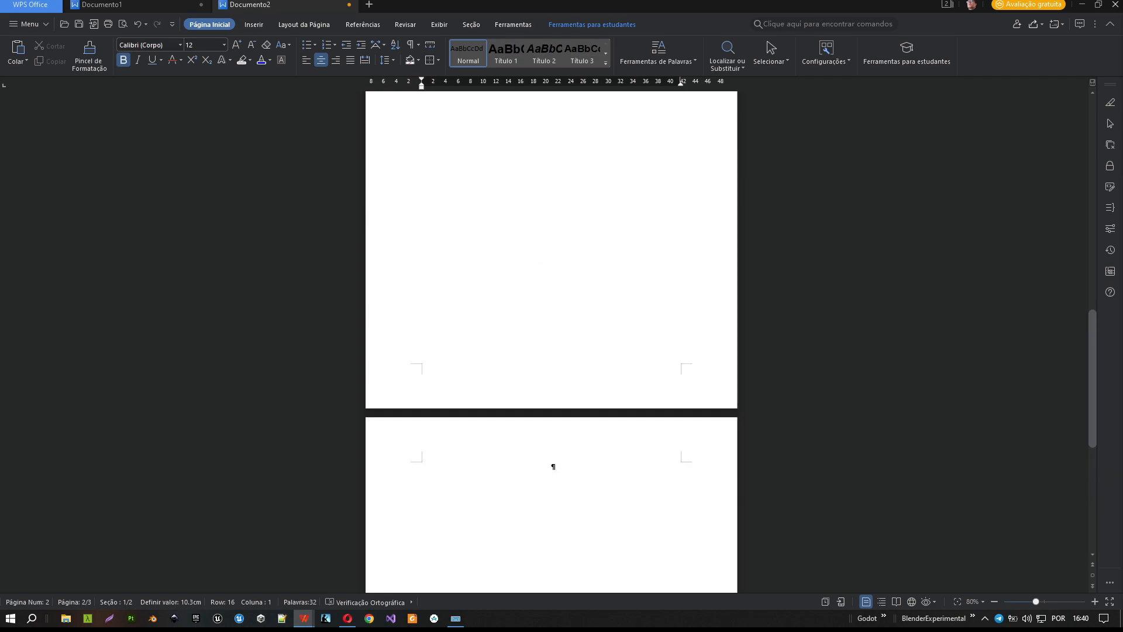
scroll(551, 342, up, 10)
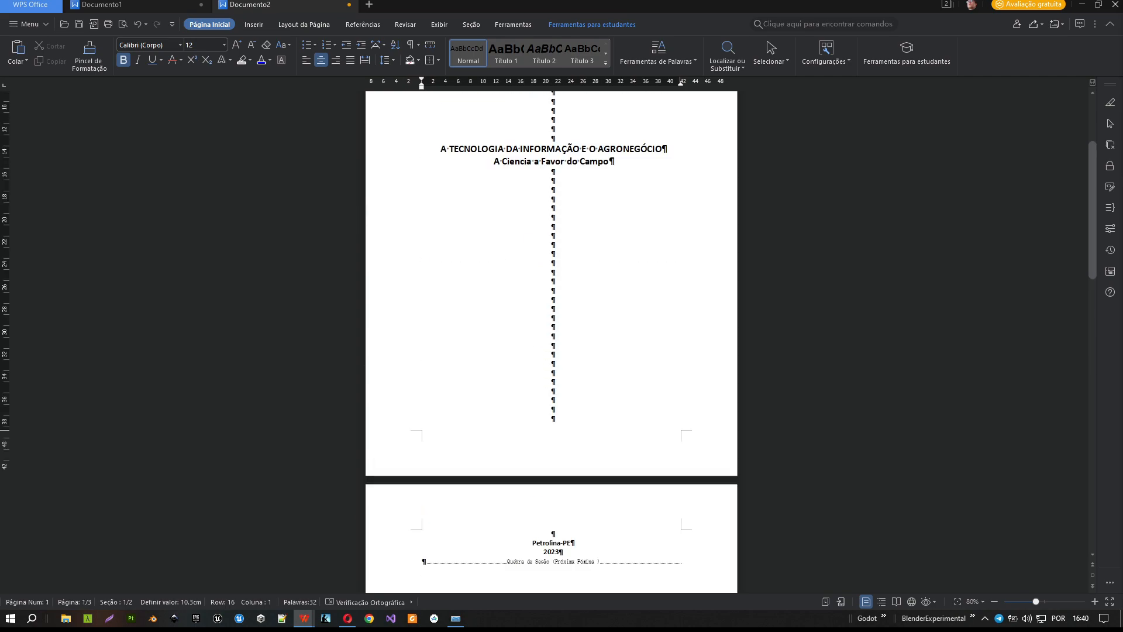
key(Delete)
key(Delete)
key(Delete)
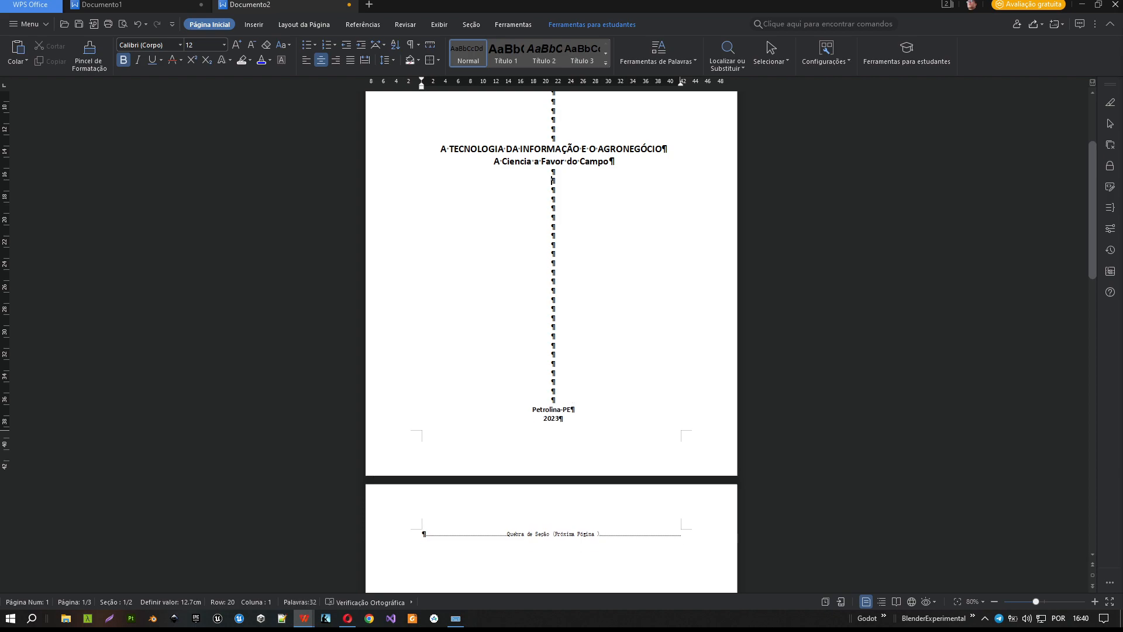
key(Delete)
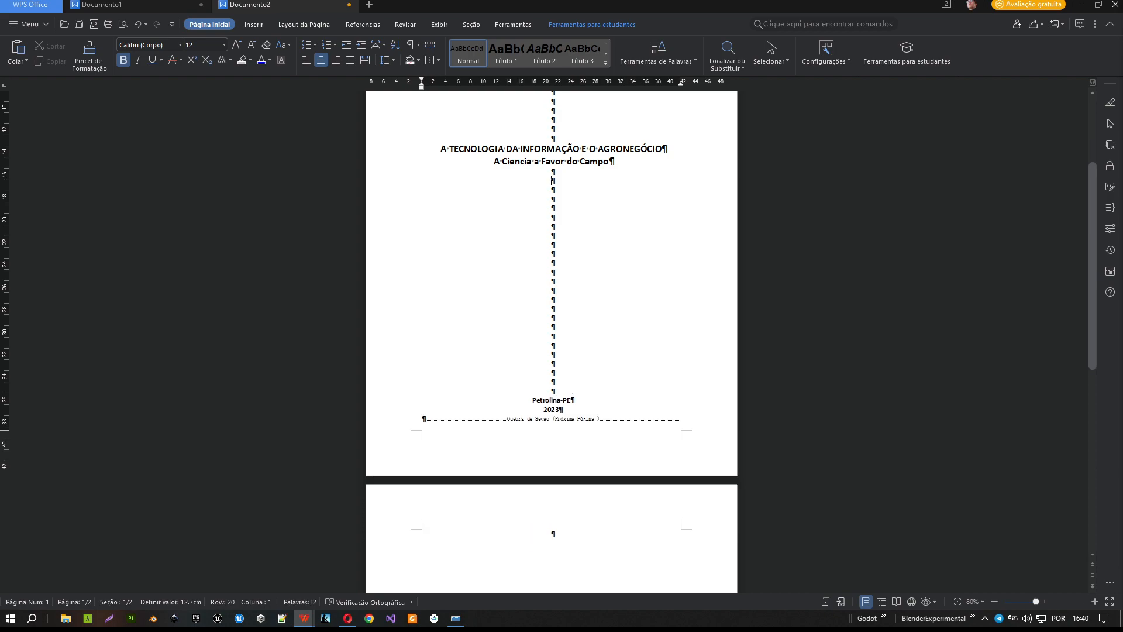
Check the respaced cover in print preview, compare it with the cover model in the browser, and return to Documento2.
scroll(551, 339, up, 3)
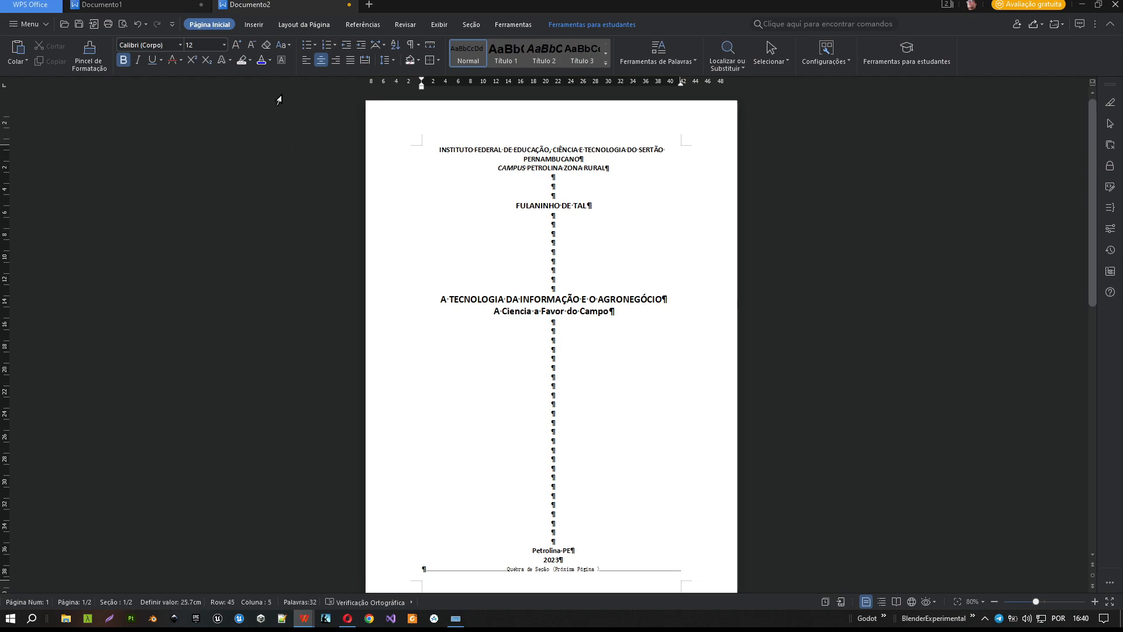
click(123, 24)
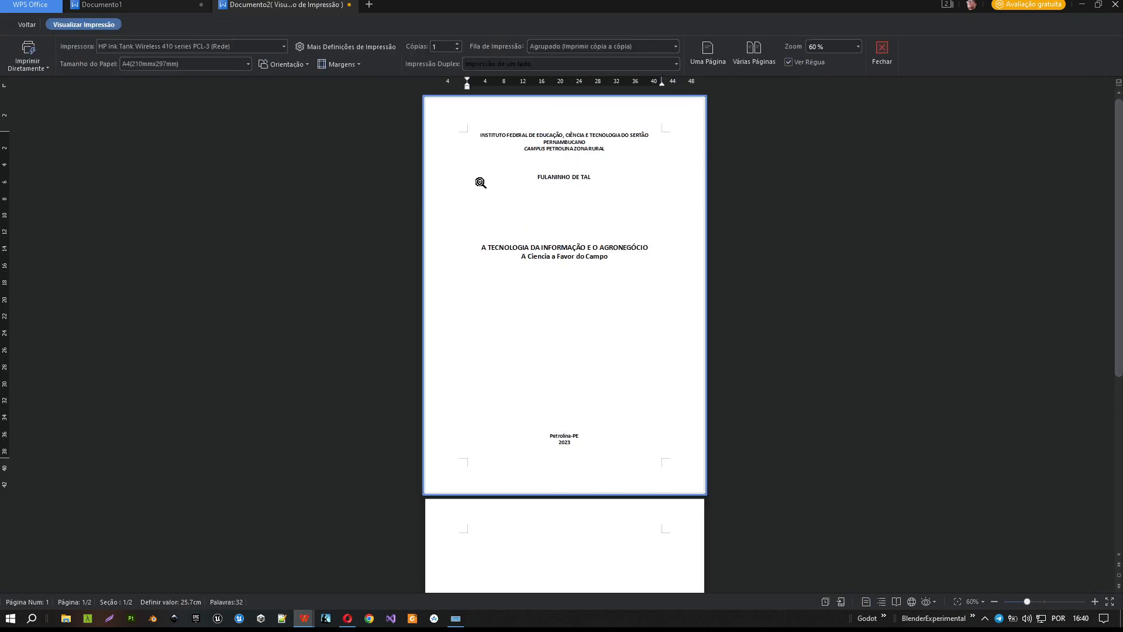
click(31, 23)
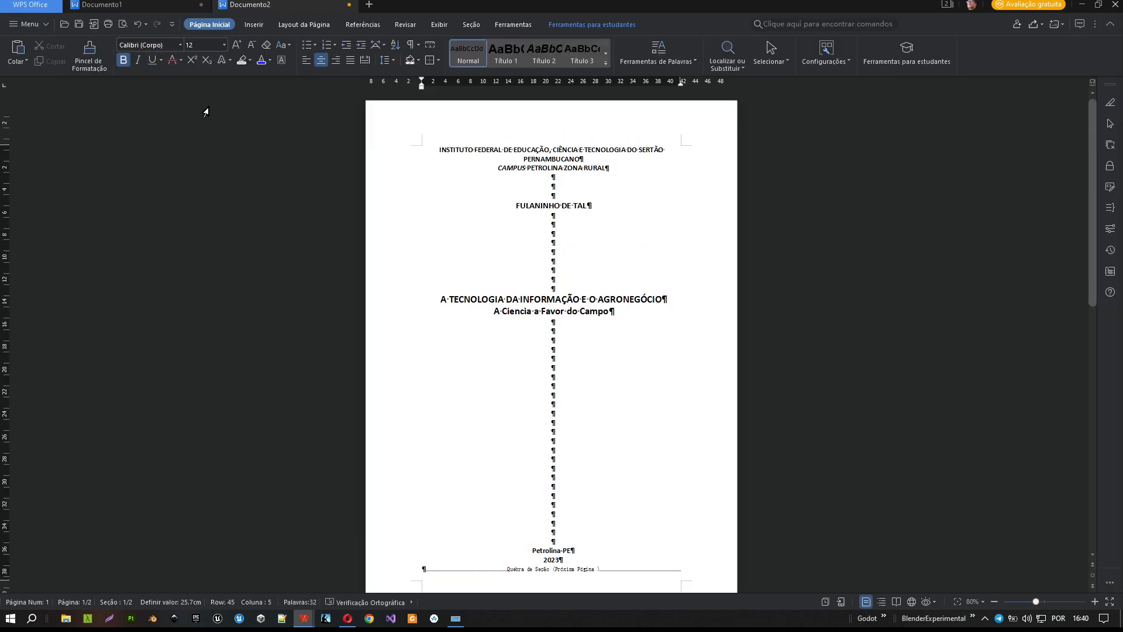
click(348, 619)
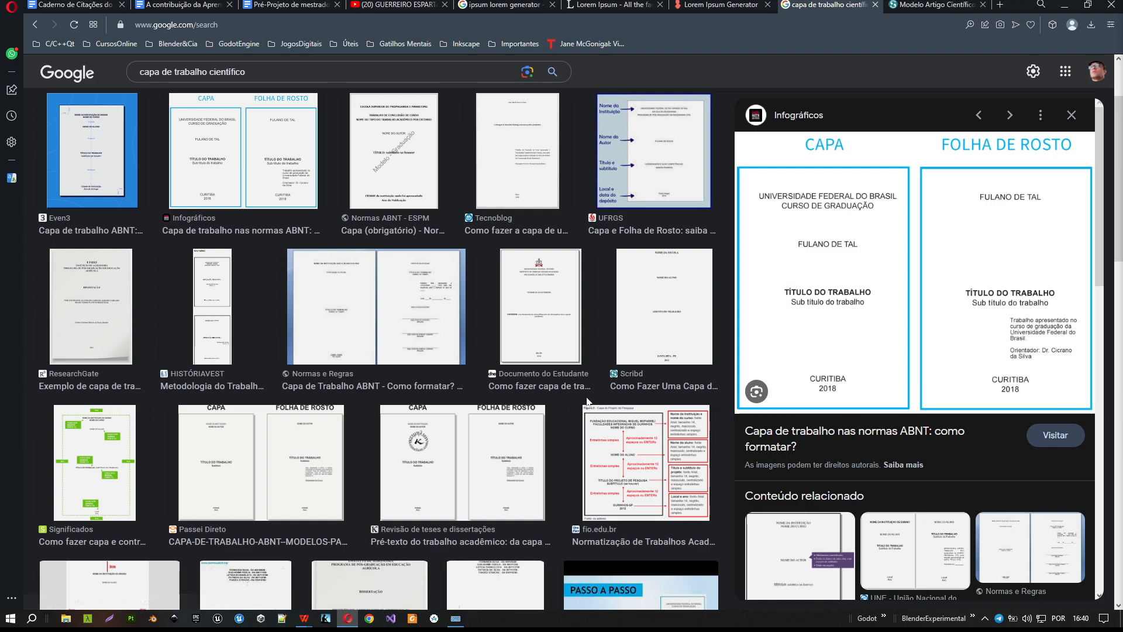
mouse_move(311, 624)
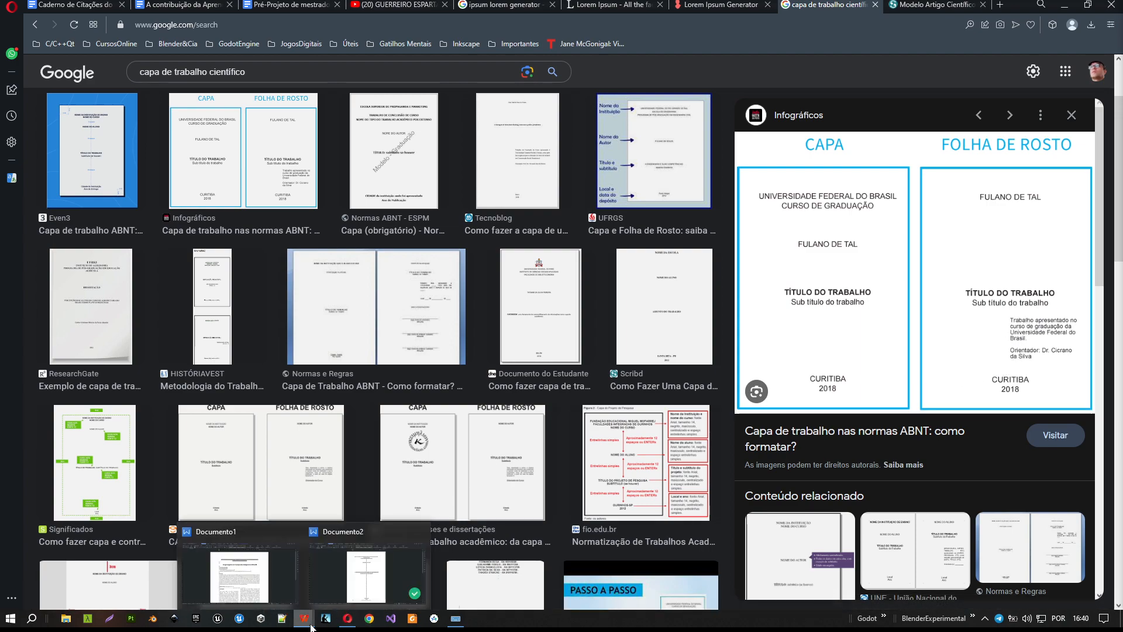
click(366, 577)
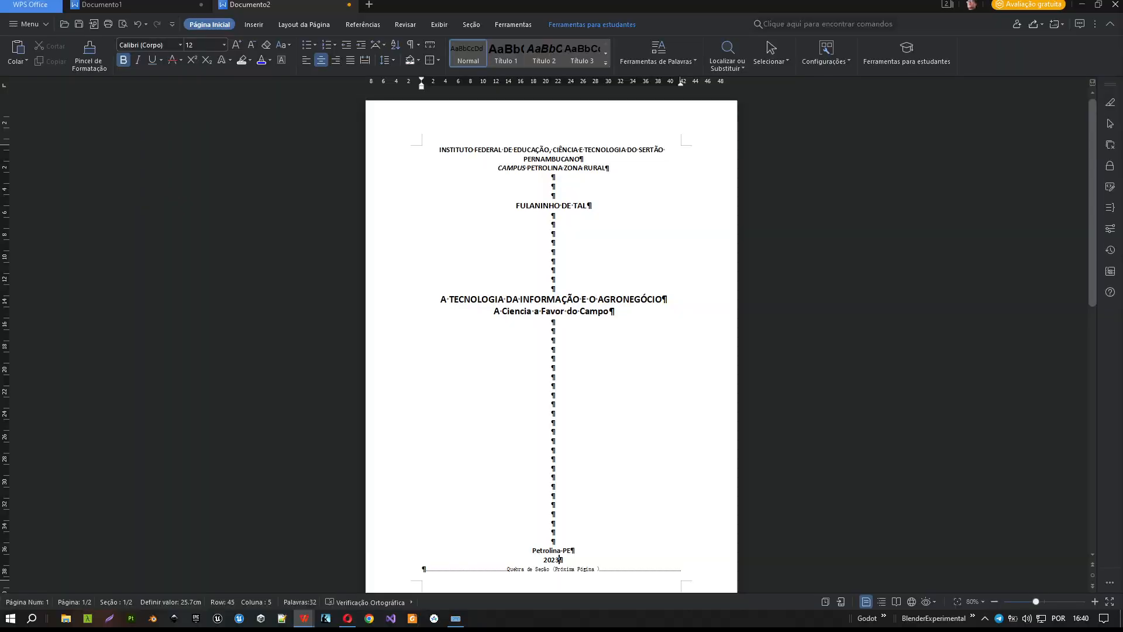
Copy the author's name line from the cover page to the start of the second page.
drag(516, 206, 593, 206)
key(ctrl+c)
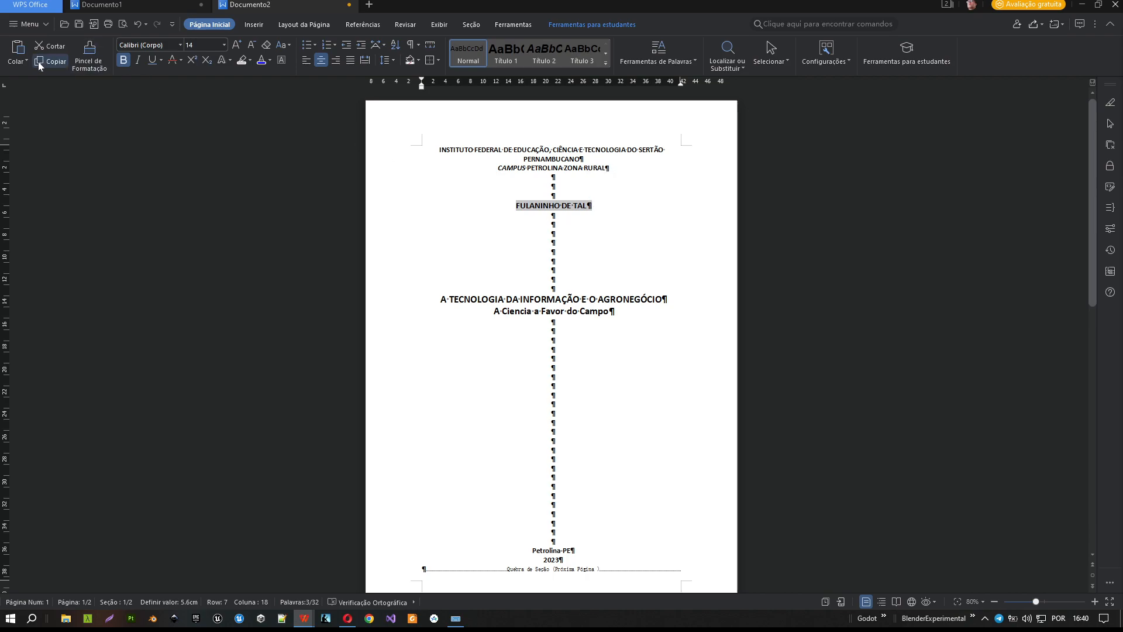
scroll(255, 164, down, 8)
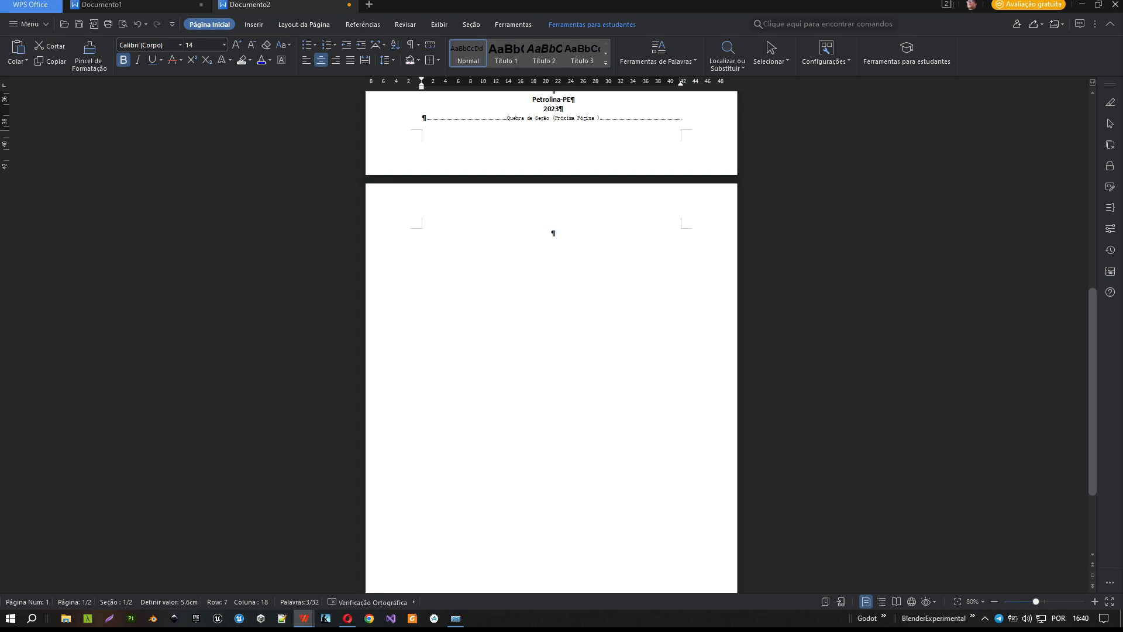
click(552, 233)
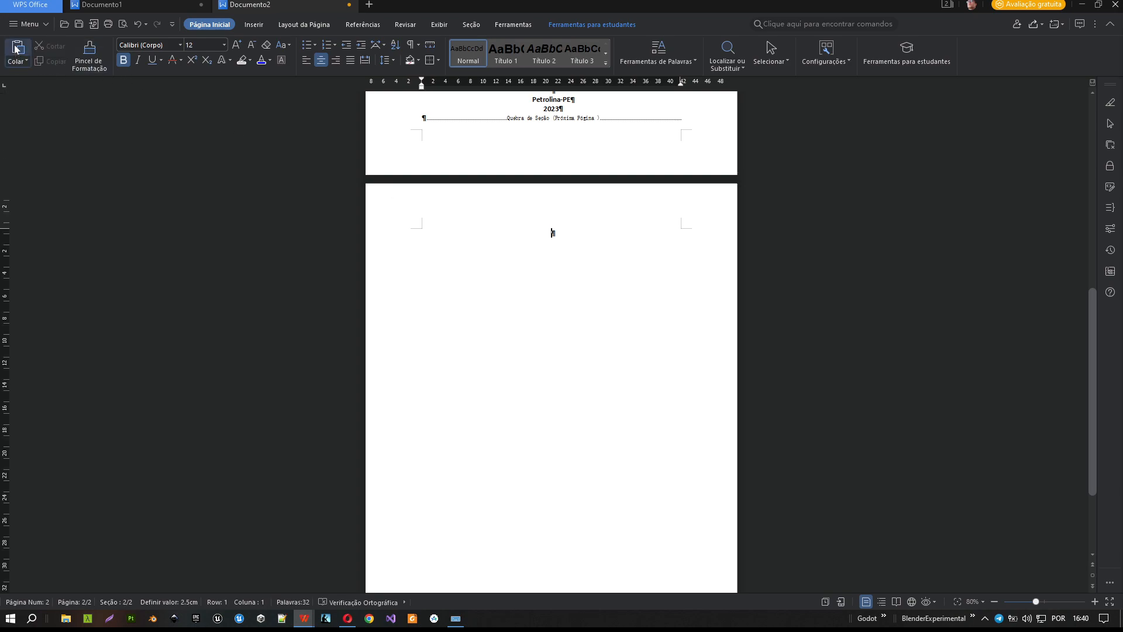
key(ctrl+v)
scroll(346, 246, up, 9)
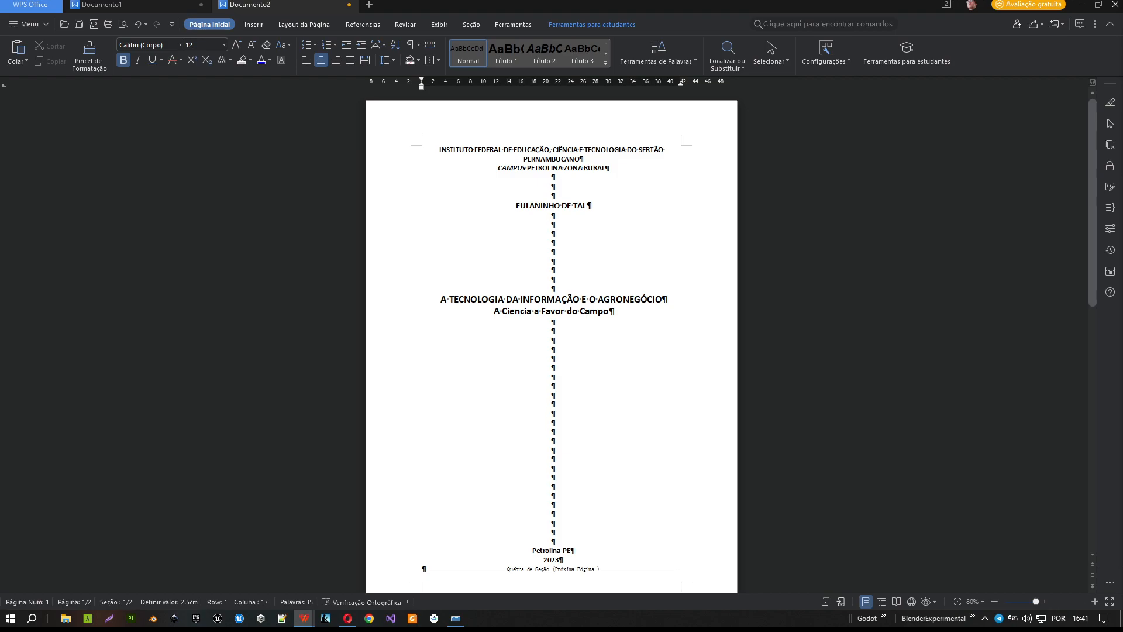
scroll(411, 258, down, 8)
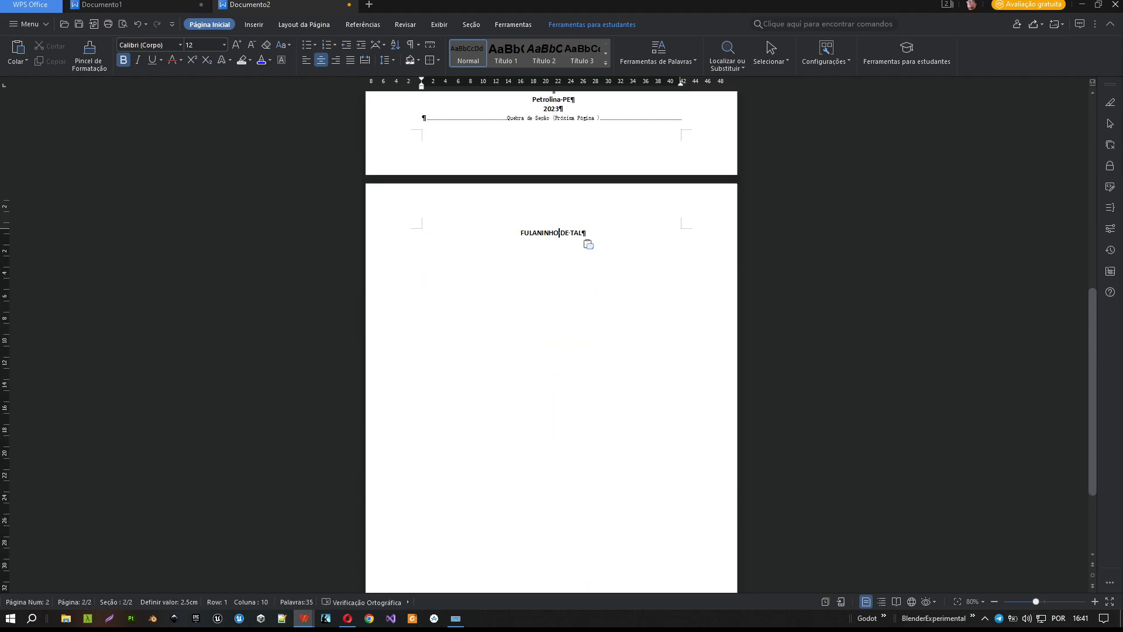
scroll(551, 340, up, 1)
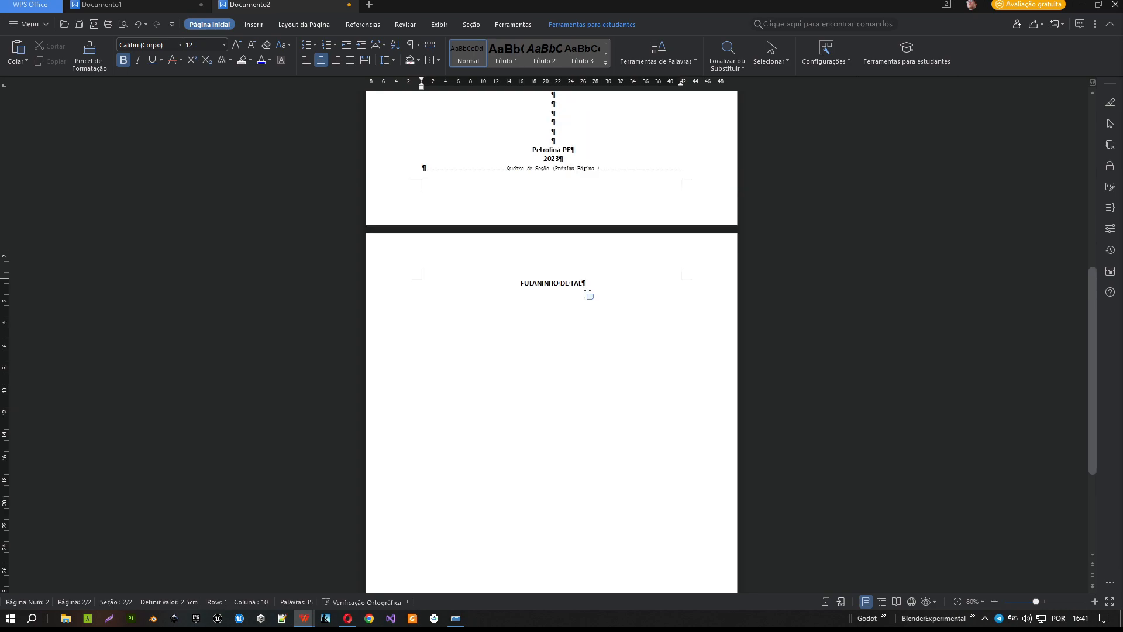
scroll(551, 341, up, 8)
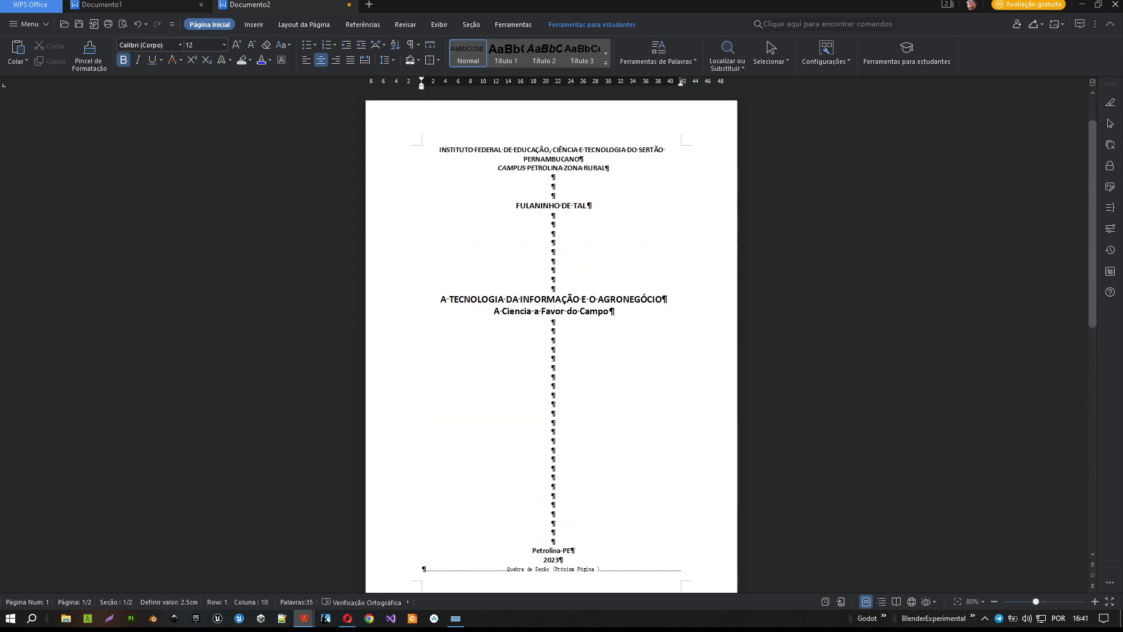
scroll(551, 341, down, 3)
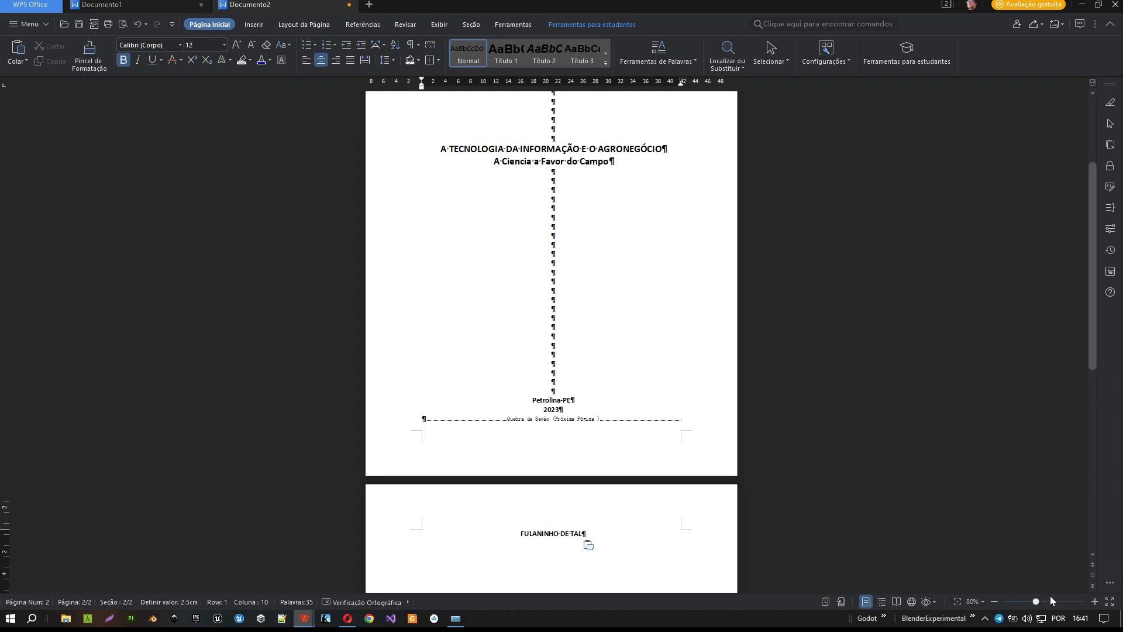
click(1094, 601)
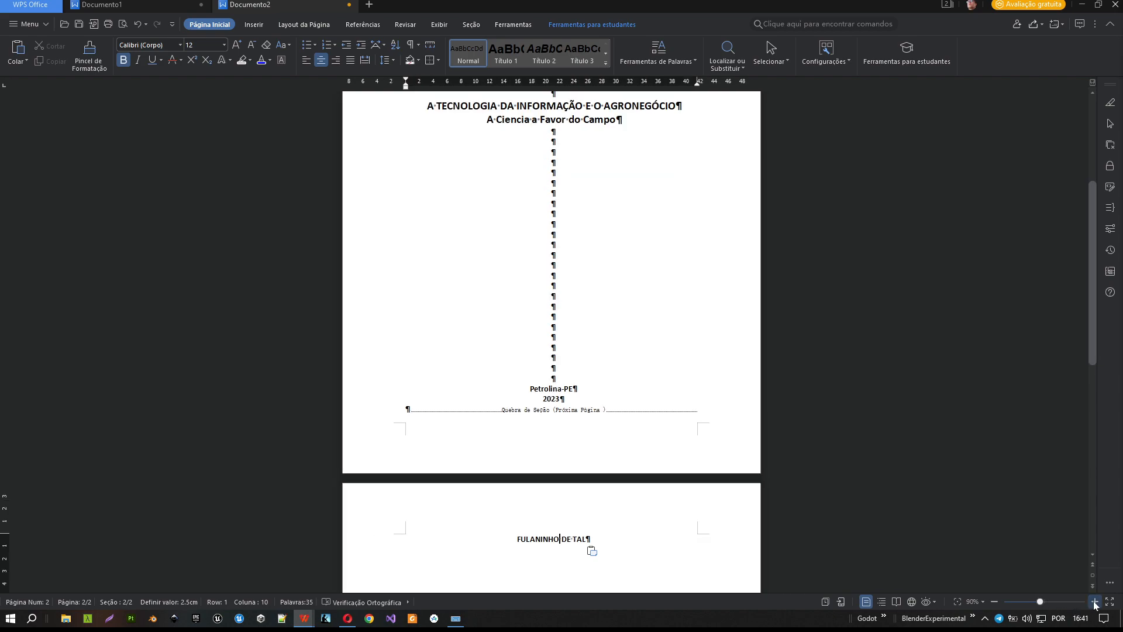
click(1094, 602)
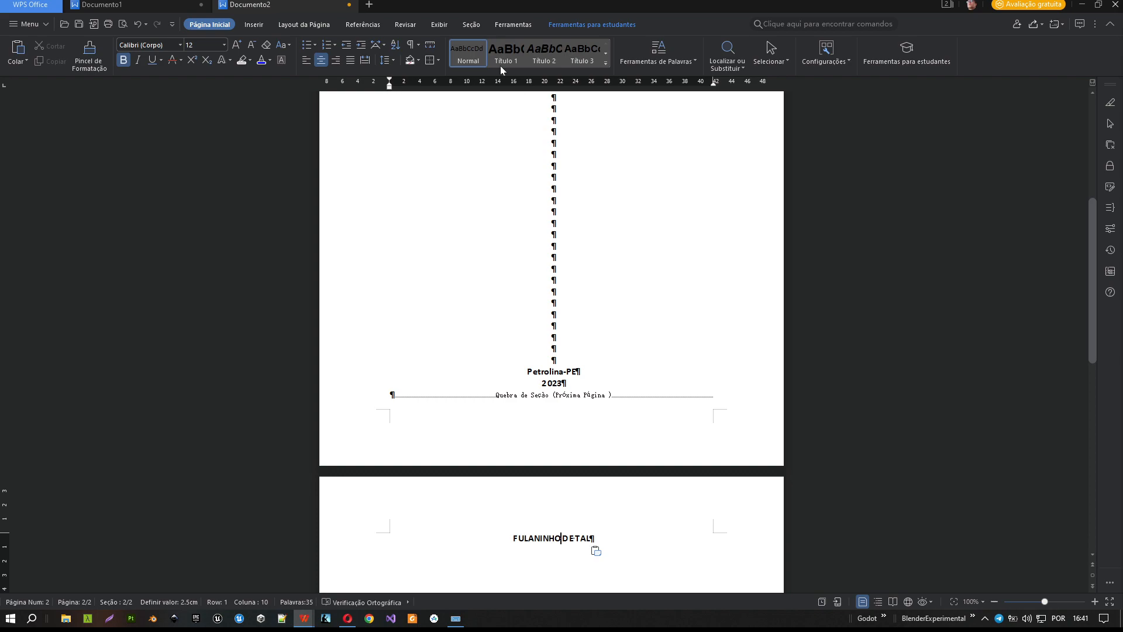
Try the reading view, return to print layout and display the two pages side by side.
click(442, 26)
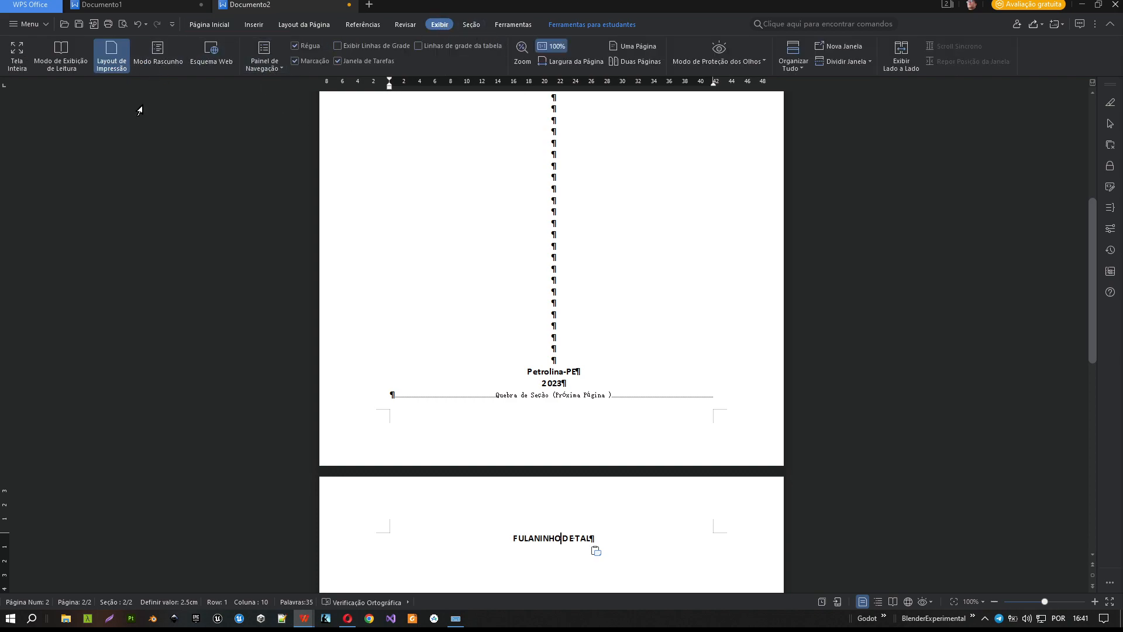
click(54, 66)
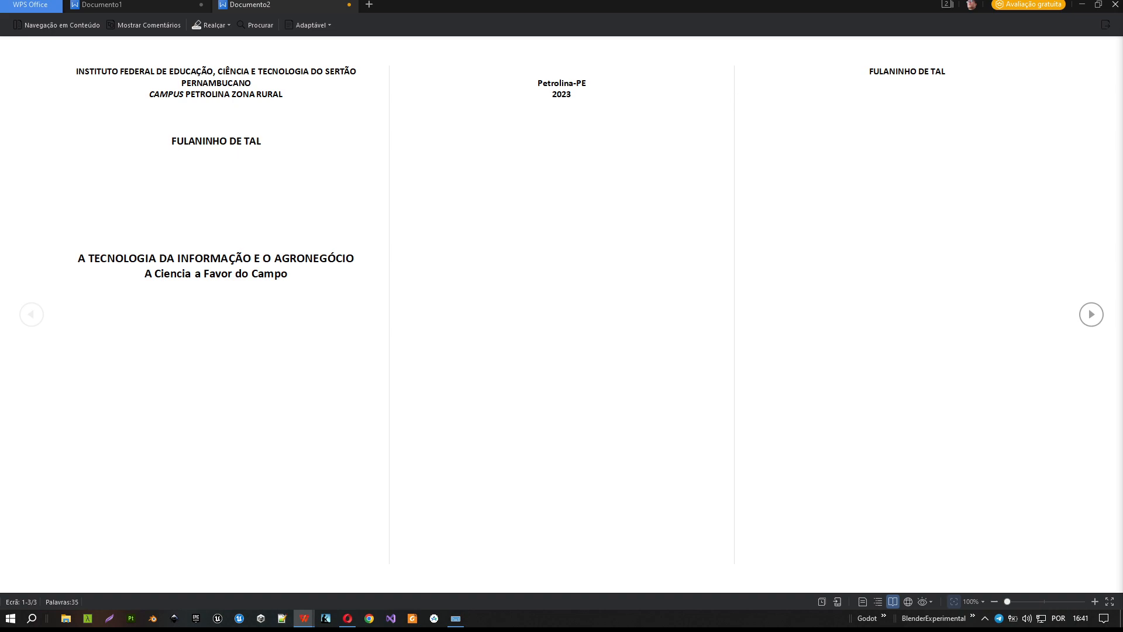
click(1105, 25)
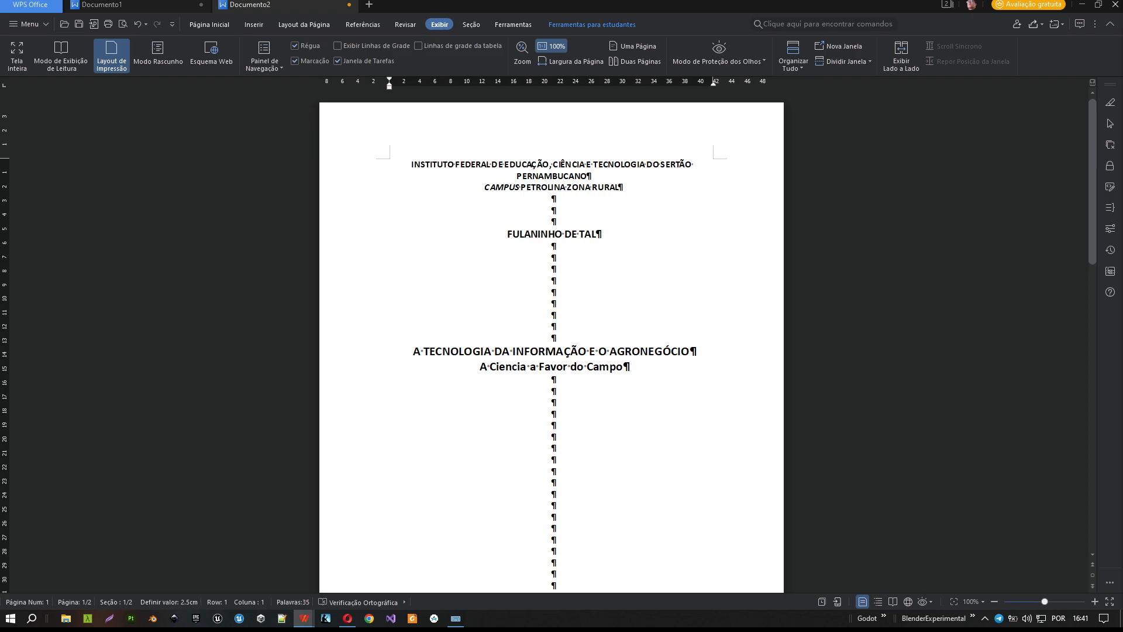
click(633, 62)
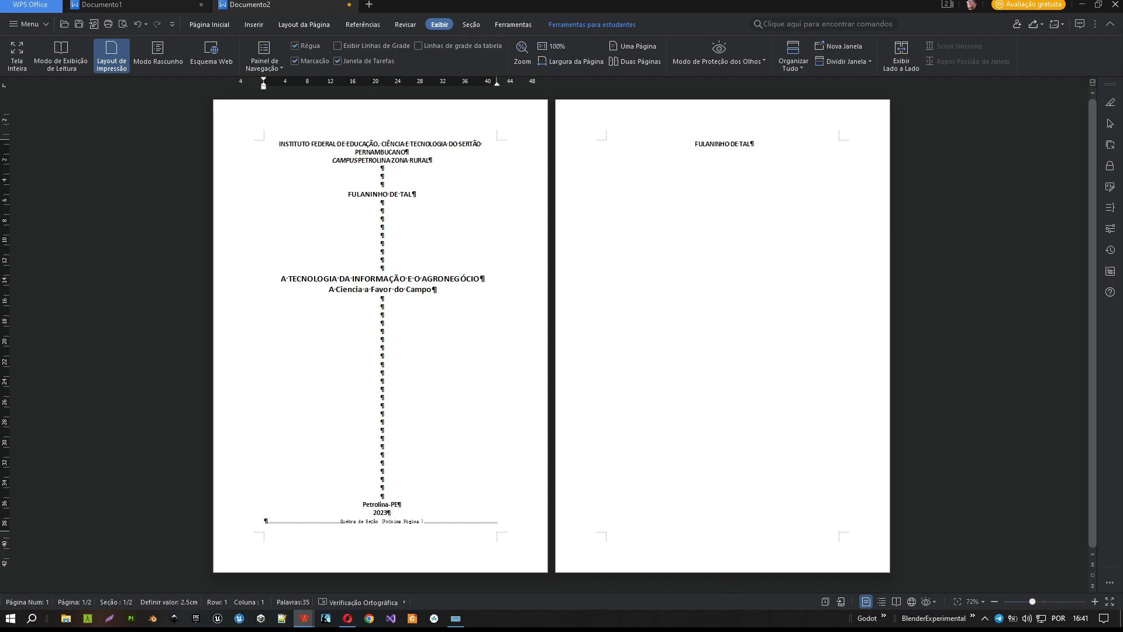
Check the "Folha de rosto" model in the browser against the second page and return to Documento2.
click(349, 620)
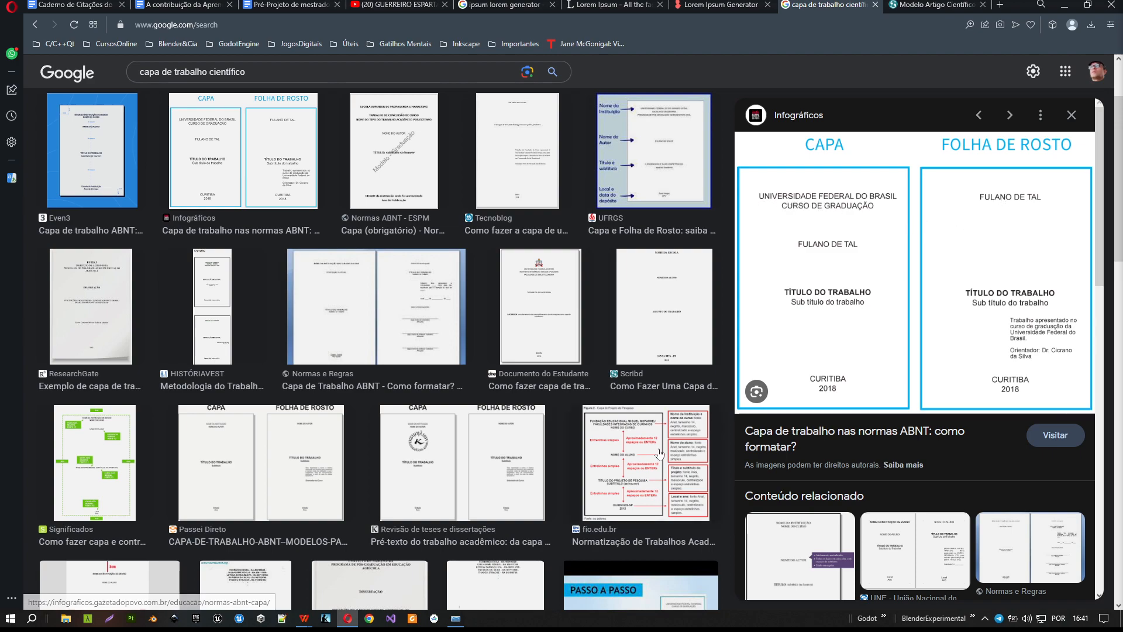
mouse_move(308, 620)
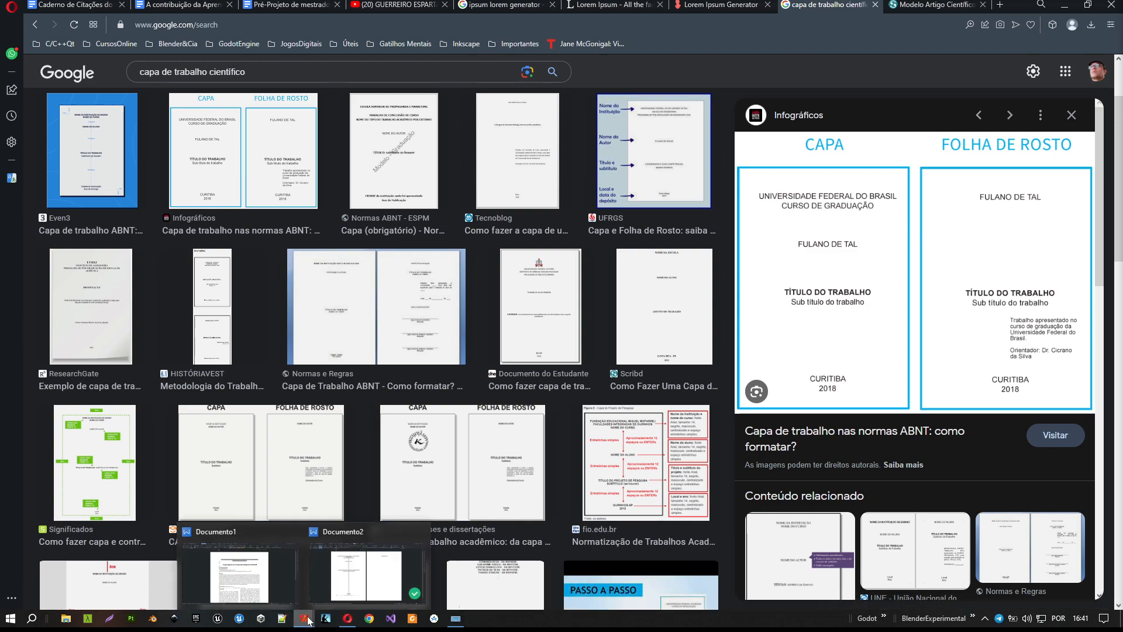
click(357, 585)
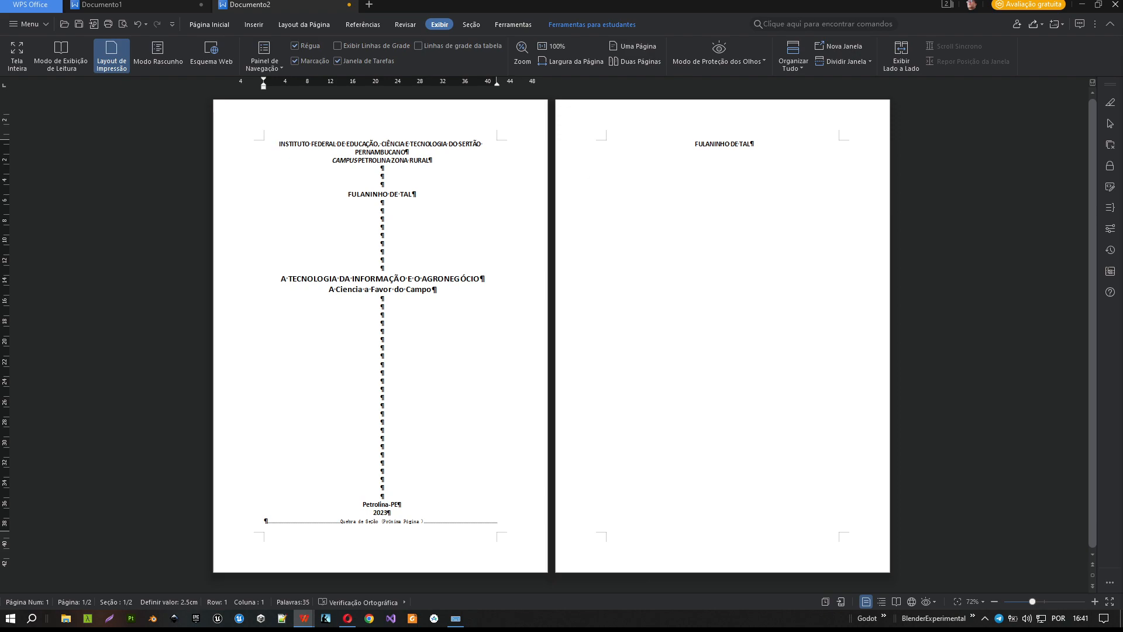
Copy the blank lines, title and subtitle below the cover's author and paste them under the author on the second page.
click(695, 144)
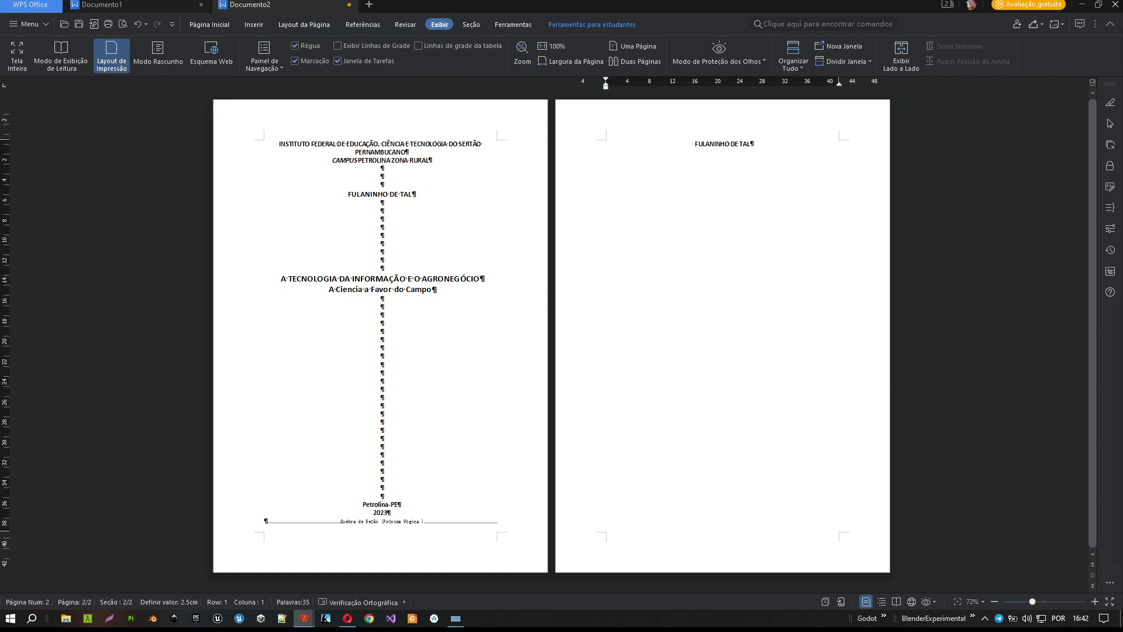
drag(382, 203, 438, 289)
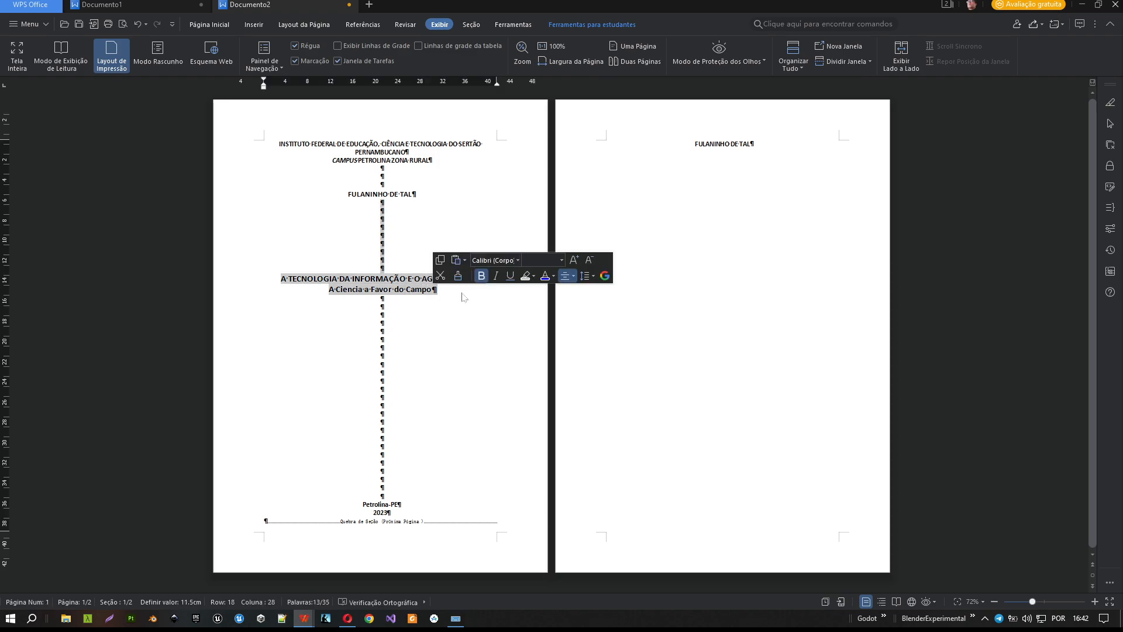
click(442, 260)
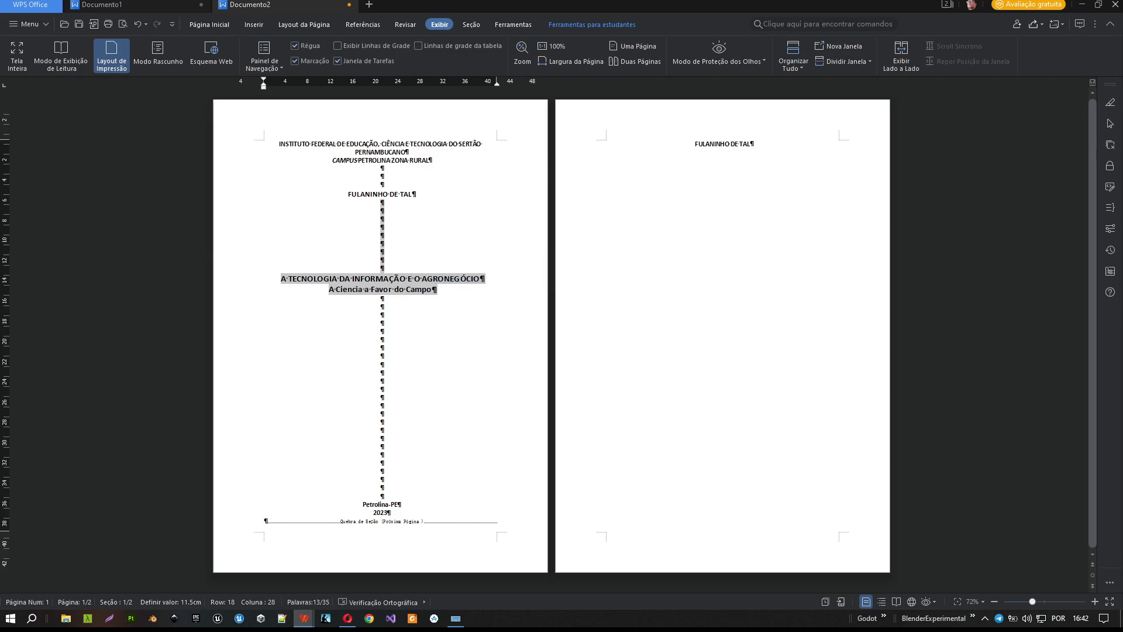
click(744, 144)
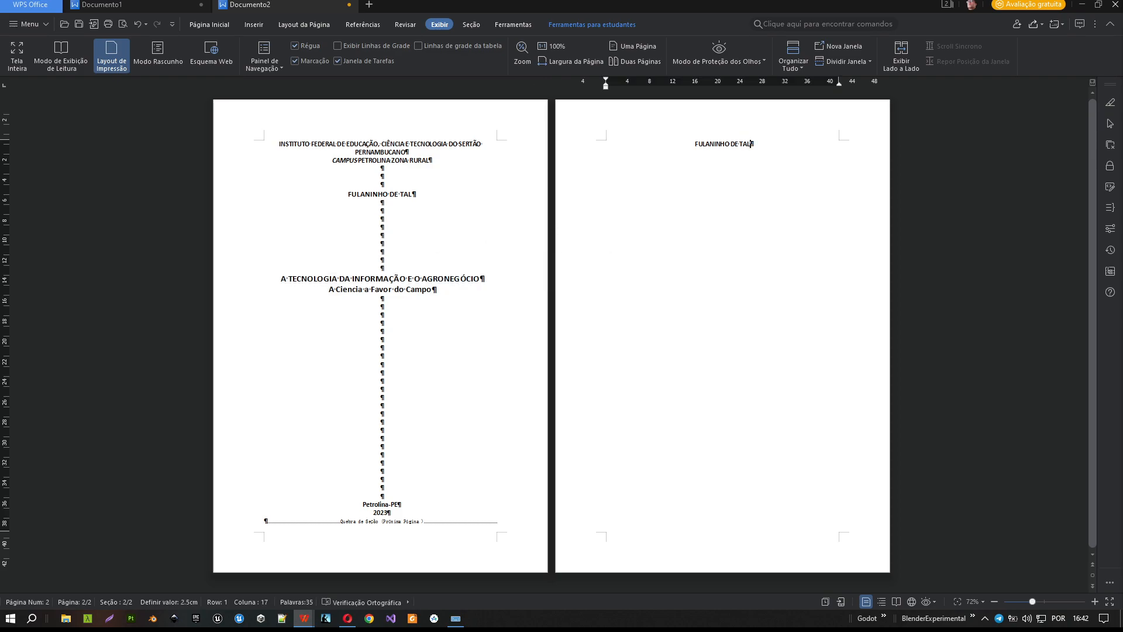
key(Return)
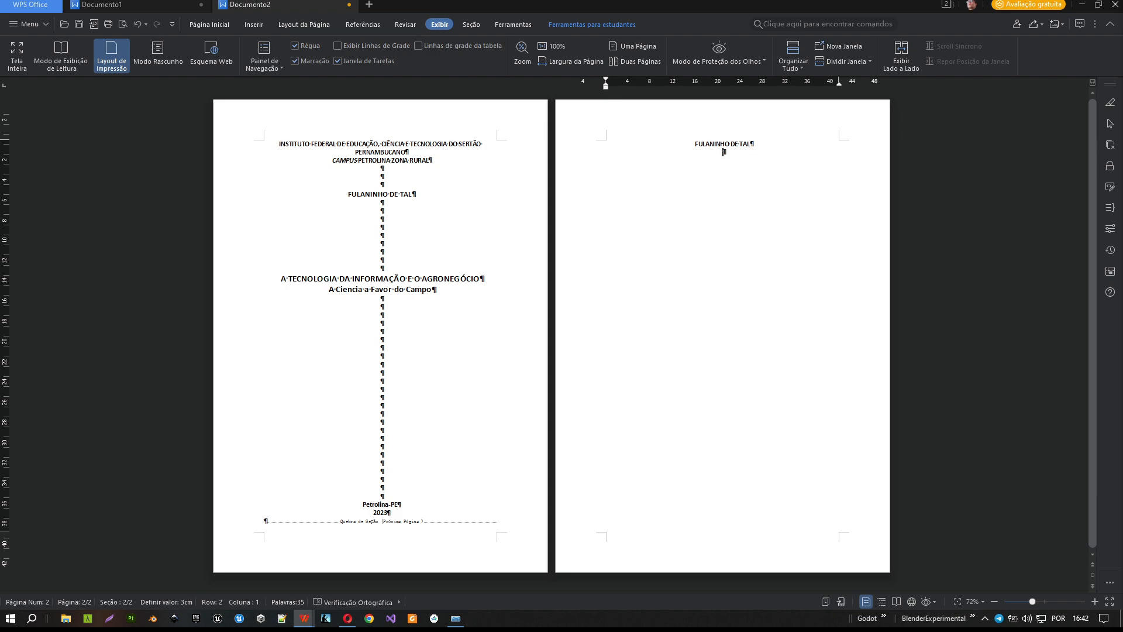
key(ctrl+v)
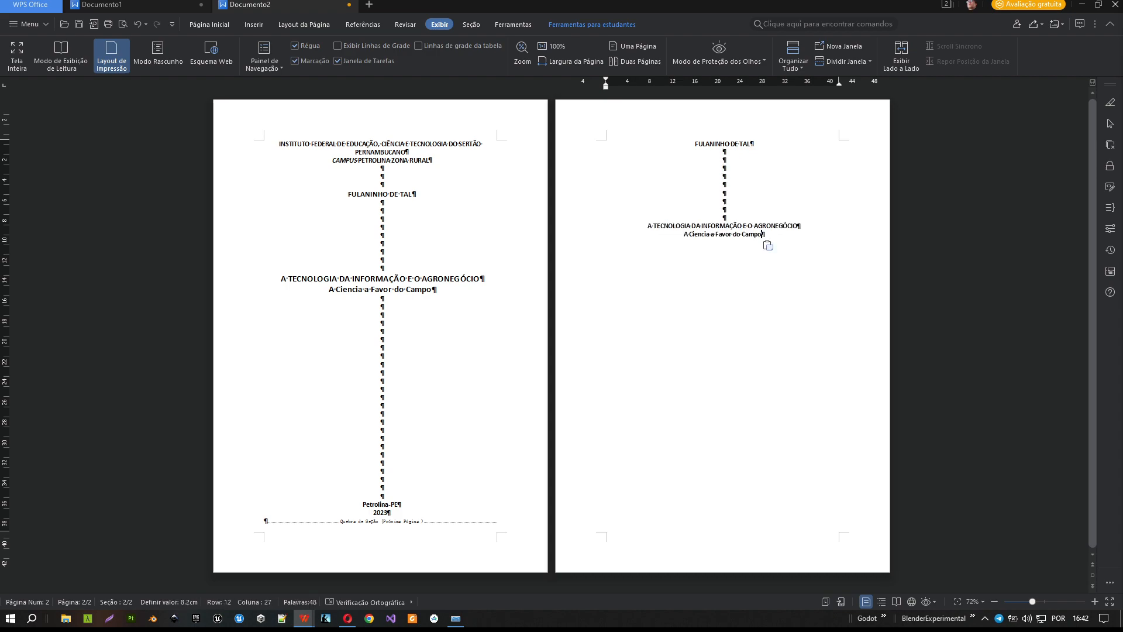
Set the title and subtitle on the second page to font size 16, matching the cover.
click(199, 25)
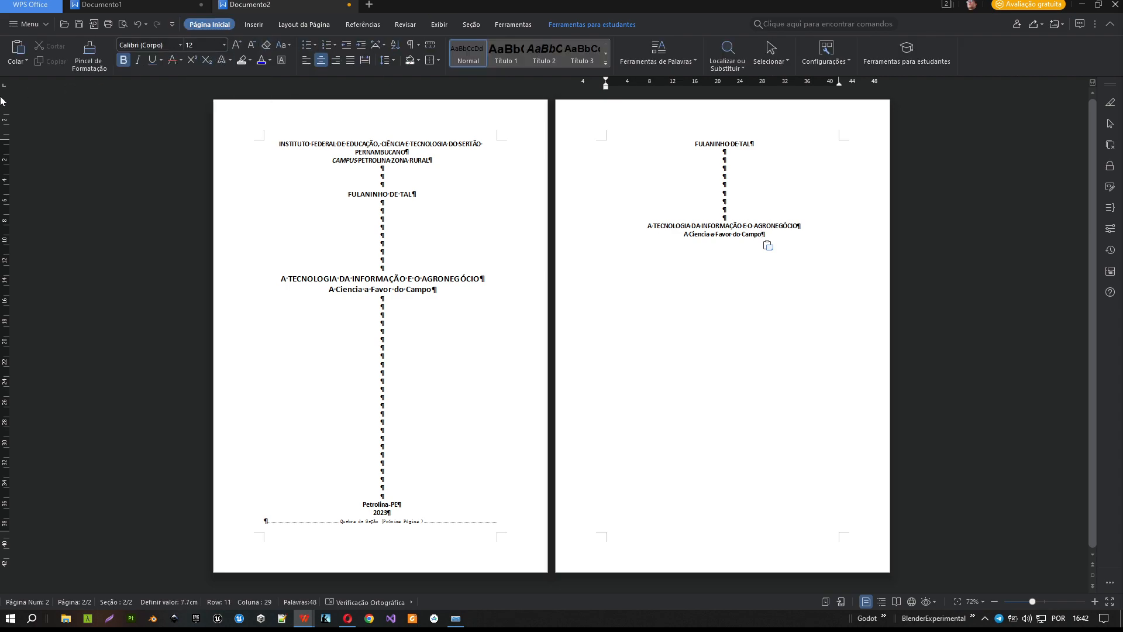
click(365, 279)
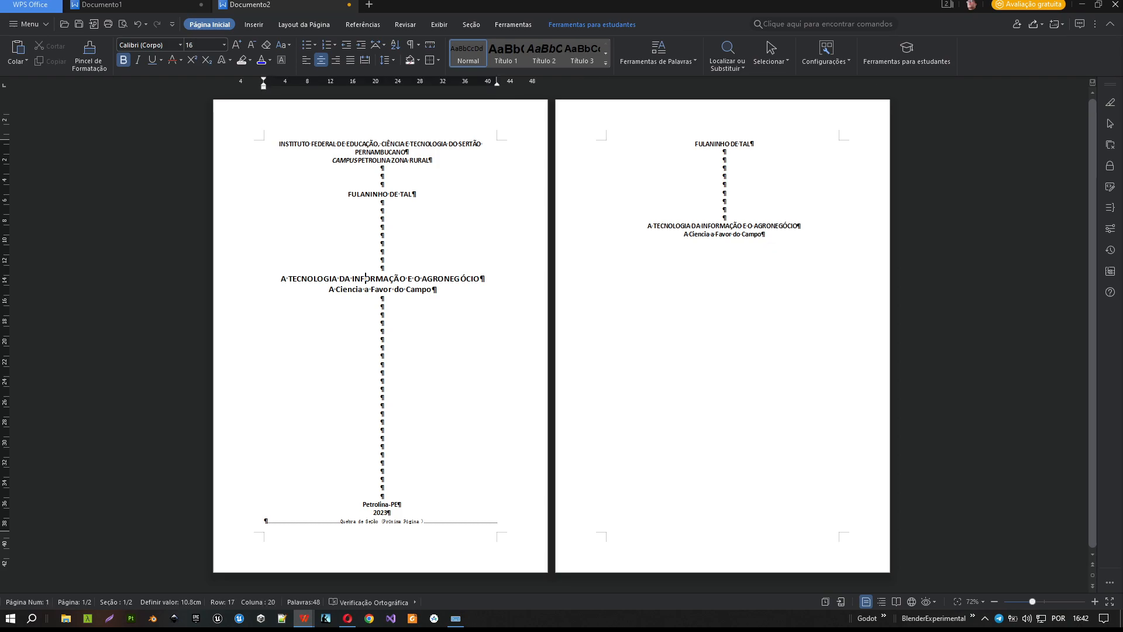
drag(647, 226, 765, 234)
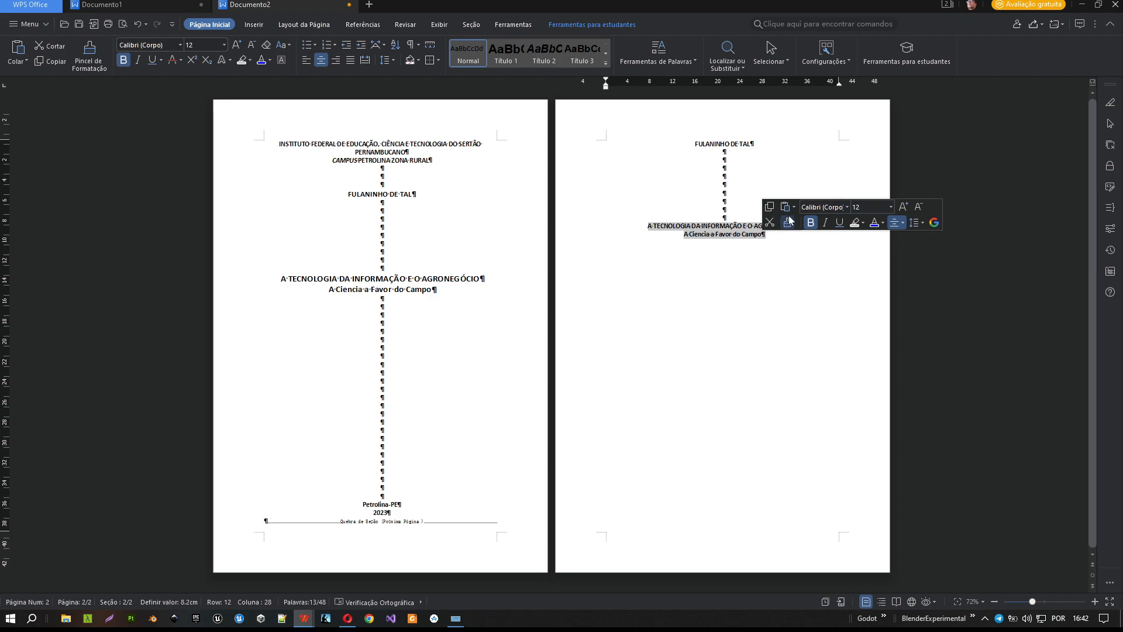
click(891, 207)
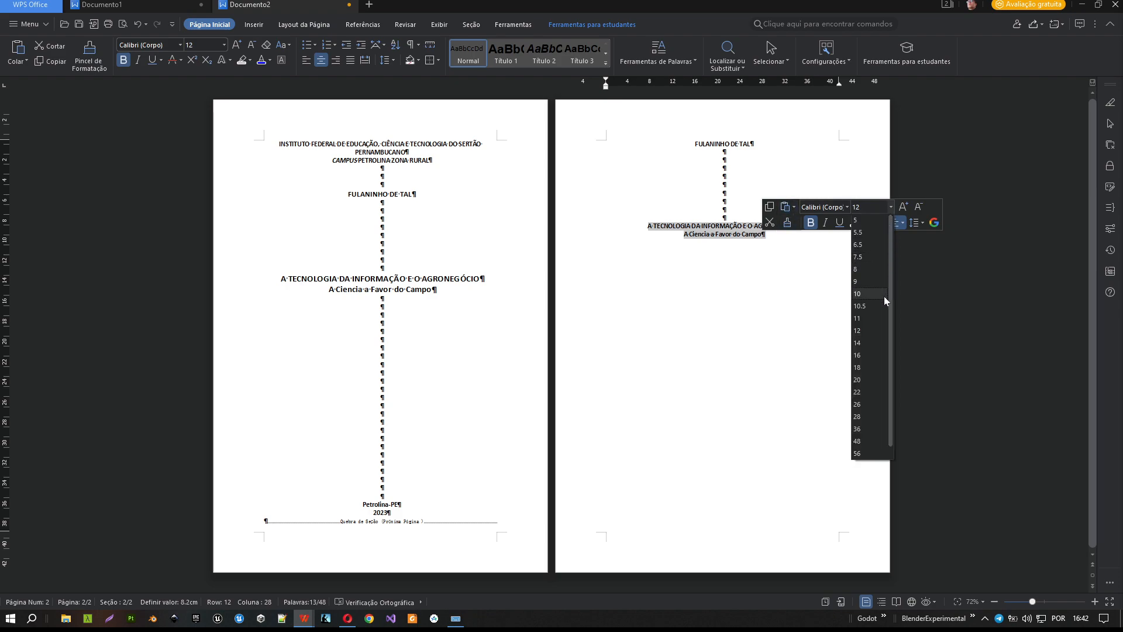
click(857, 356)
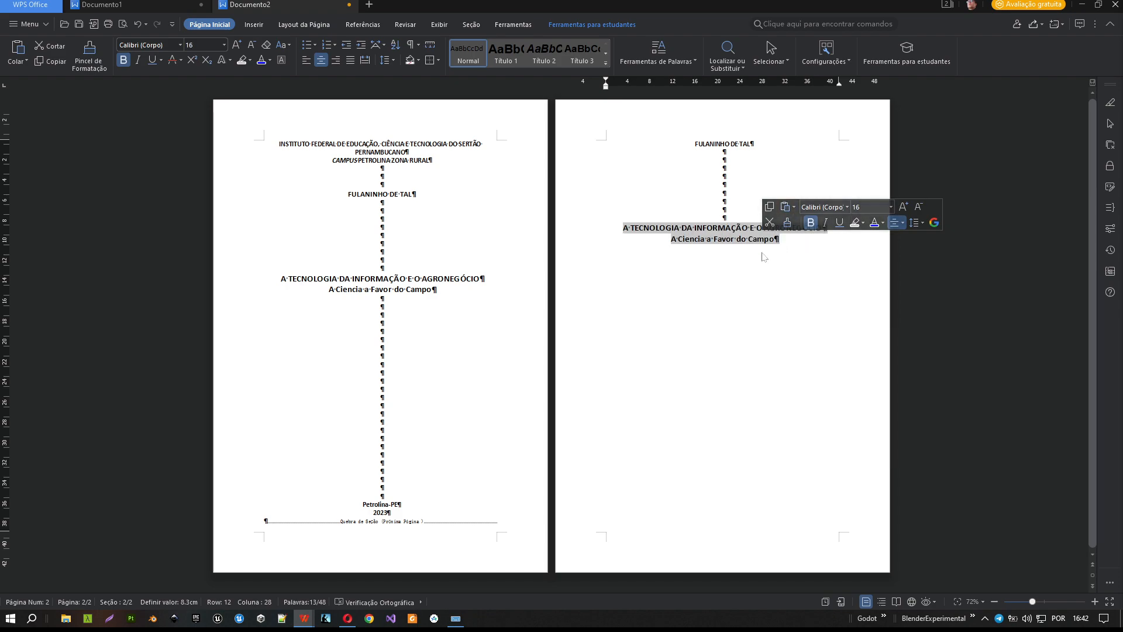
click(701, 240)
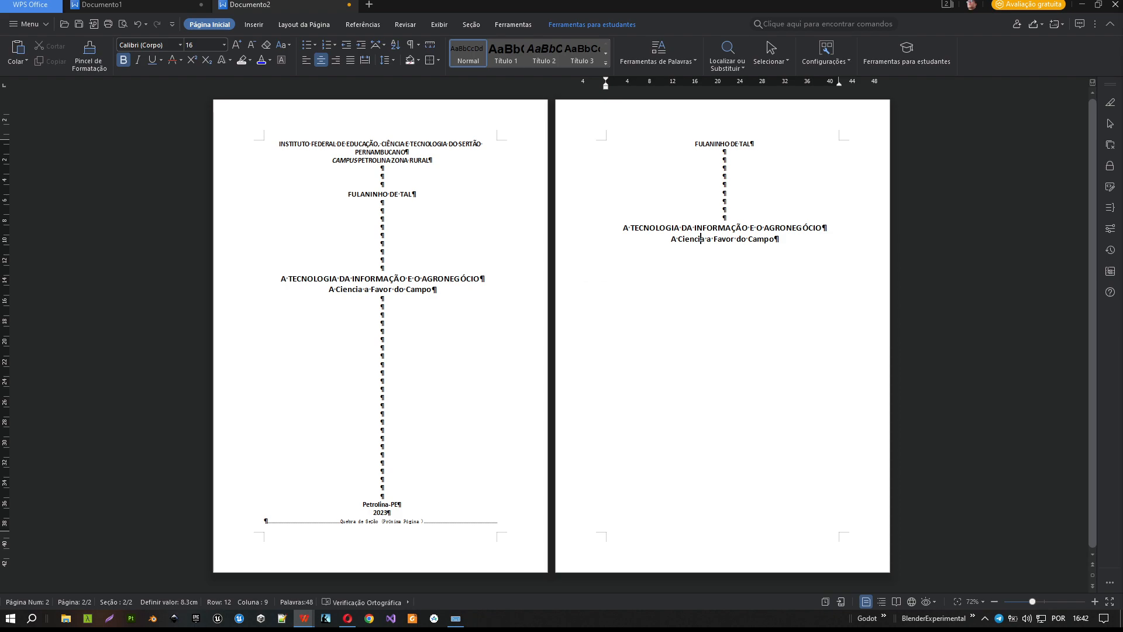
Add six blank lines between the author and the title on the second page to align the title with the cover's.
click(724, 209)
key(Return)
key(Return)
key(Return)
key(Return)
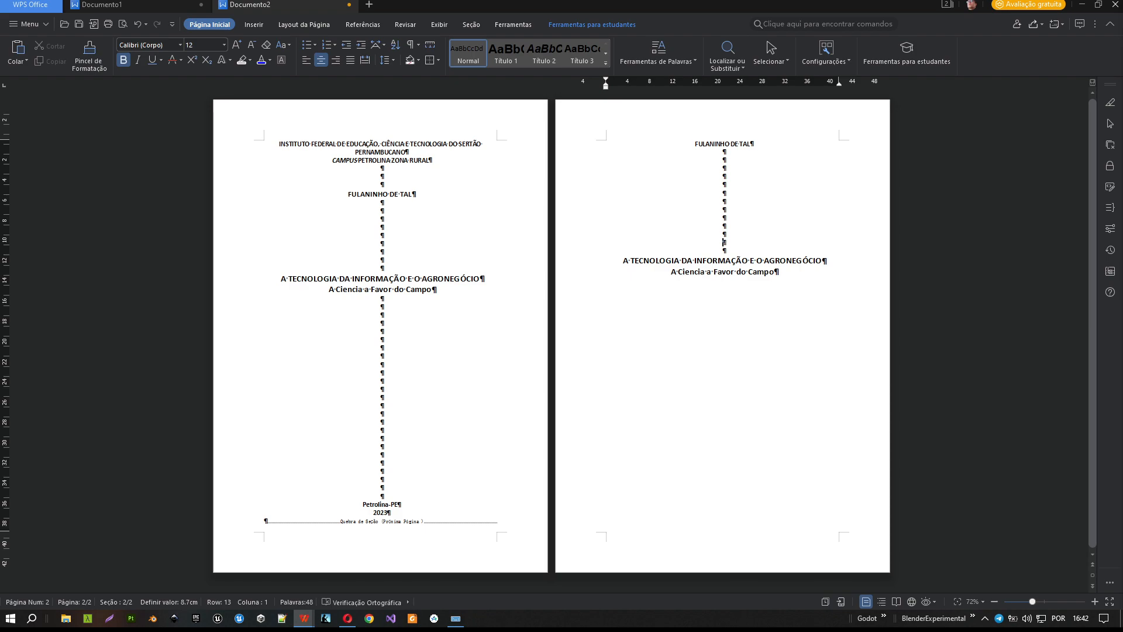
key(Return)
key(Return)
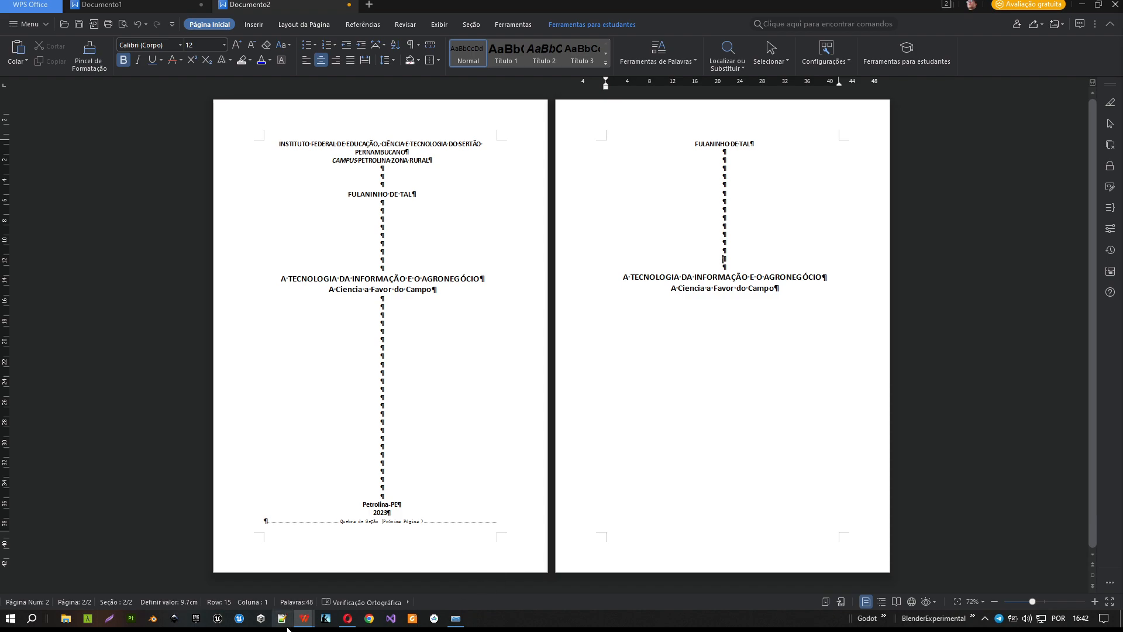
Switch to the browser and open the "Pré-texto do trabalho acadêmico: da capa ao sumário" image result's page in a new tab.
click(348, 618)
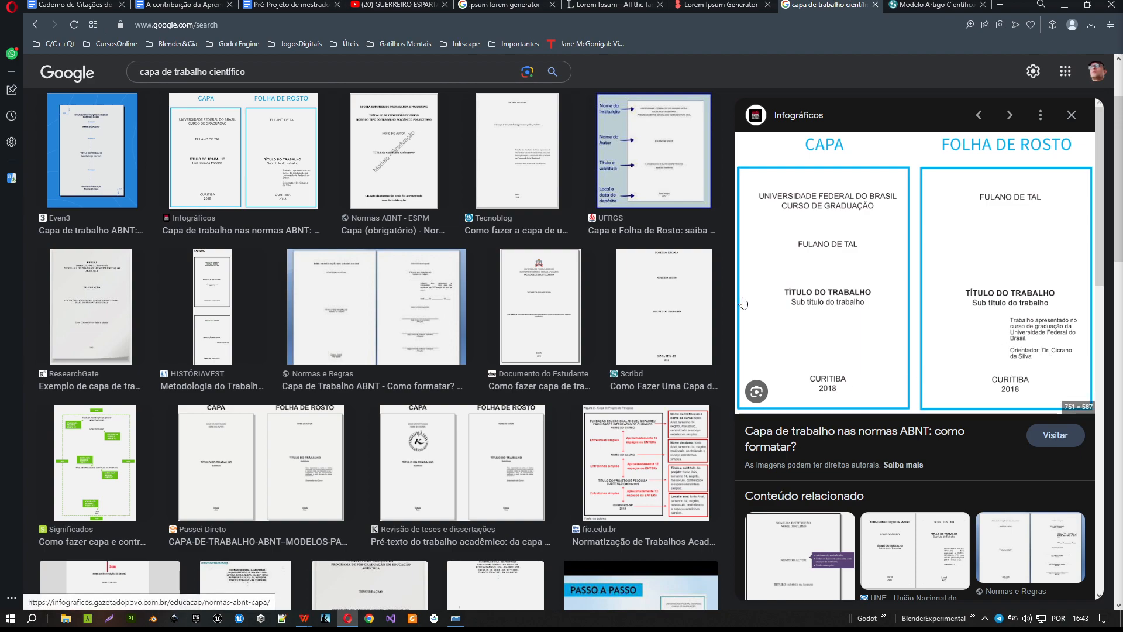
click(462, 462)
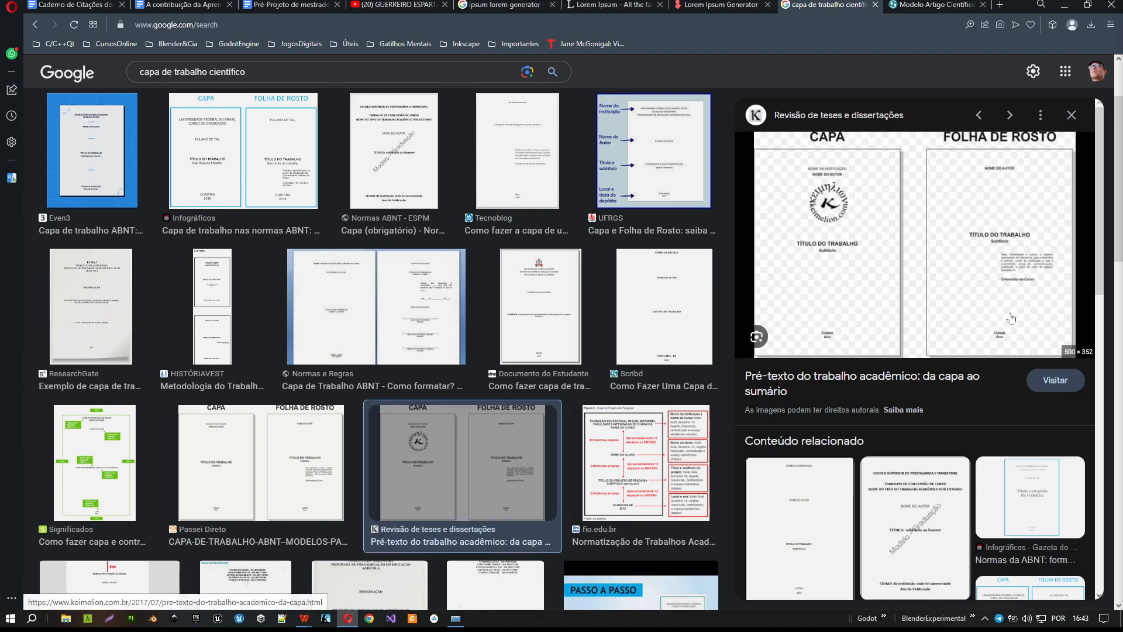
right_click(1021, 272)
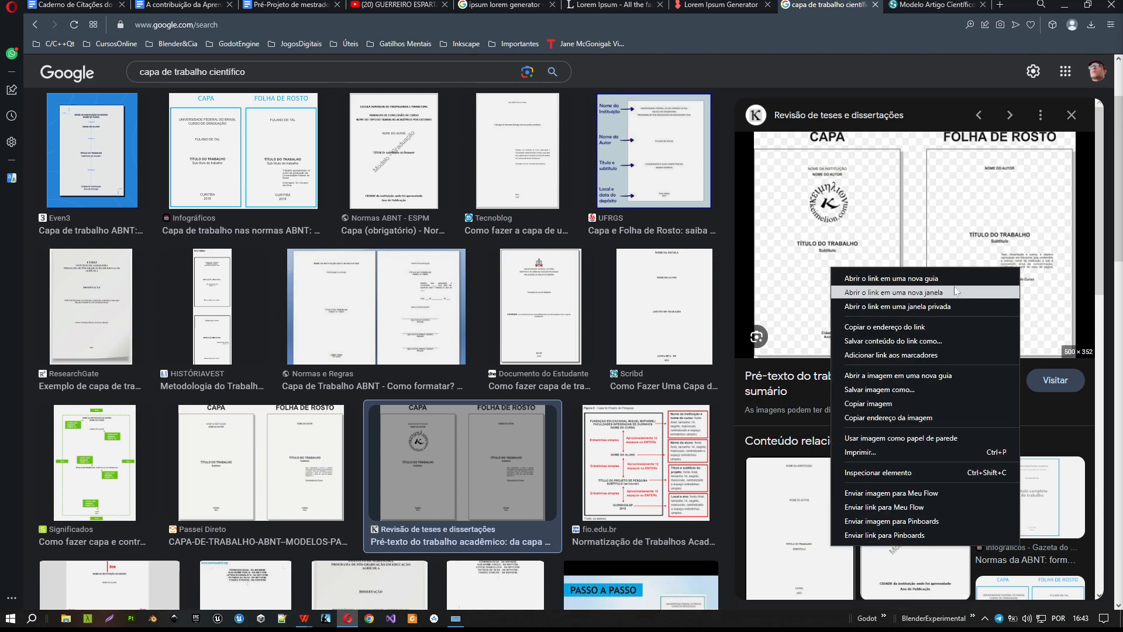
click(933, 279)
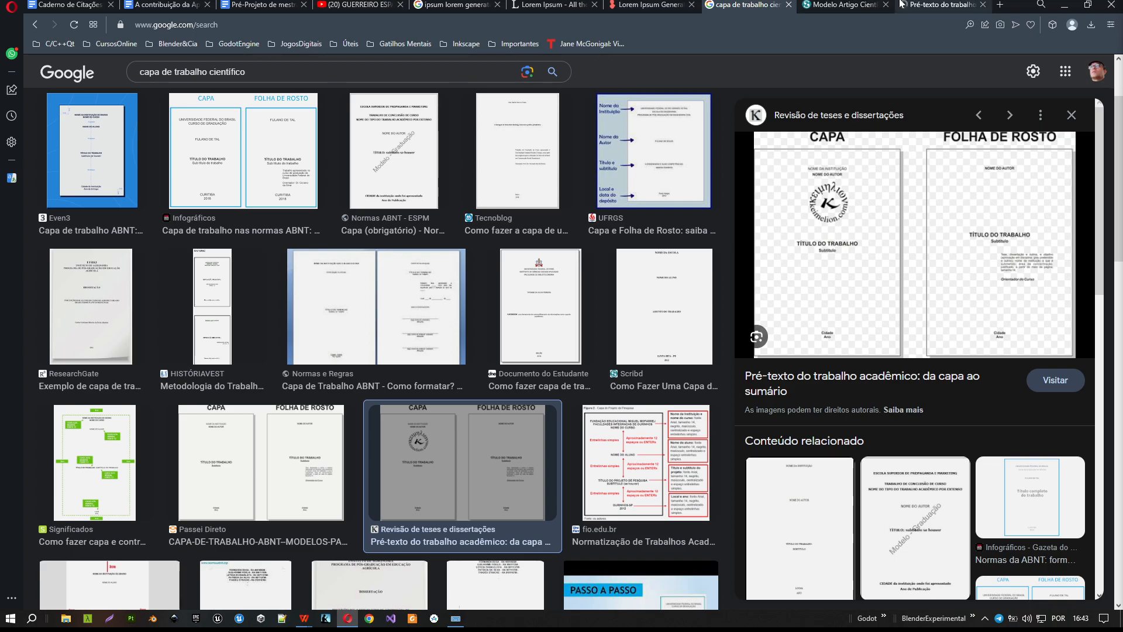
Examine the CAPA and FOLHA DE ROSTO model image on the Keimelion page, closing the Scribd and Keimelion tabs.
click(860, 11)
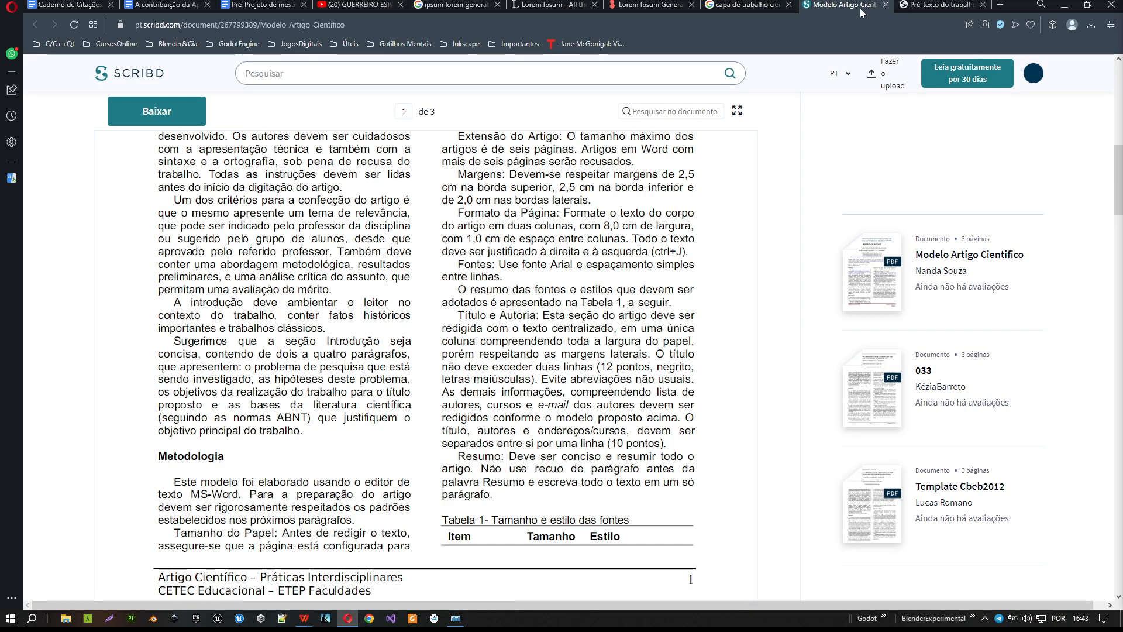
click(886, 5)
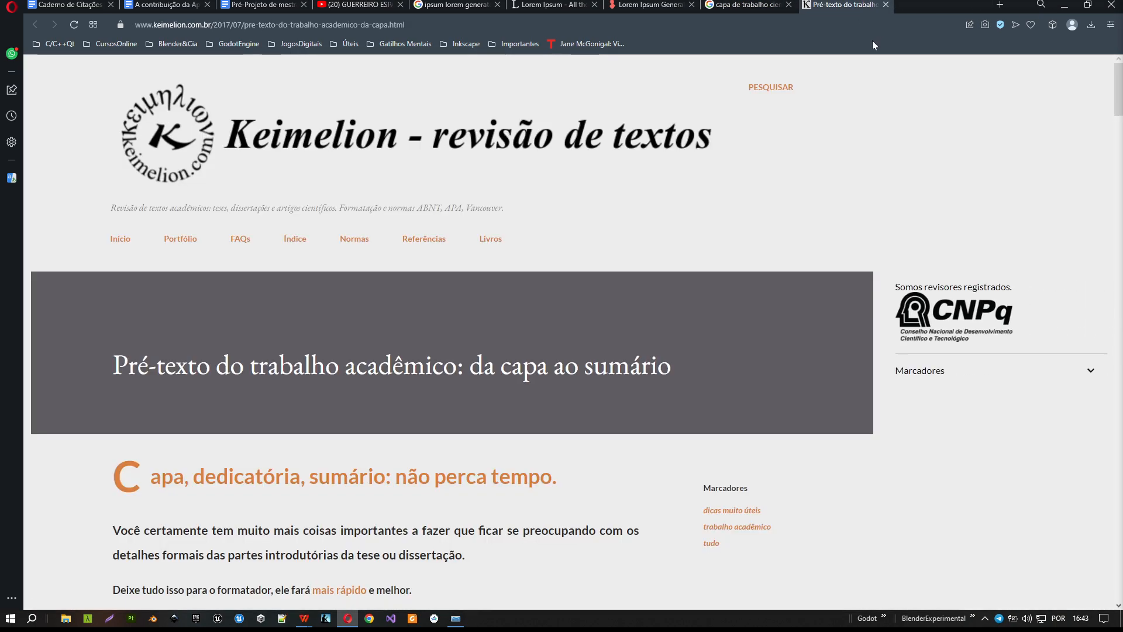
scroll(510, 380, down, 20)
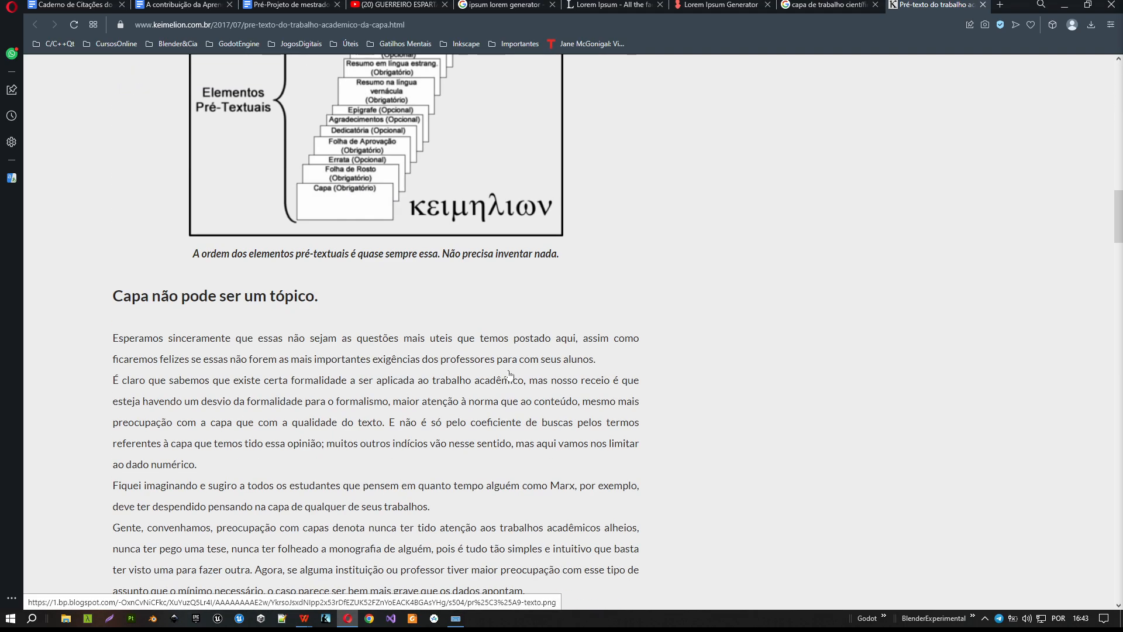
scroll(510, 375, down, 20)
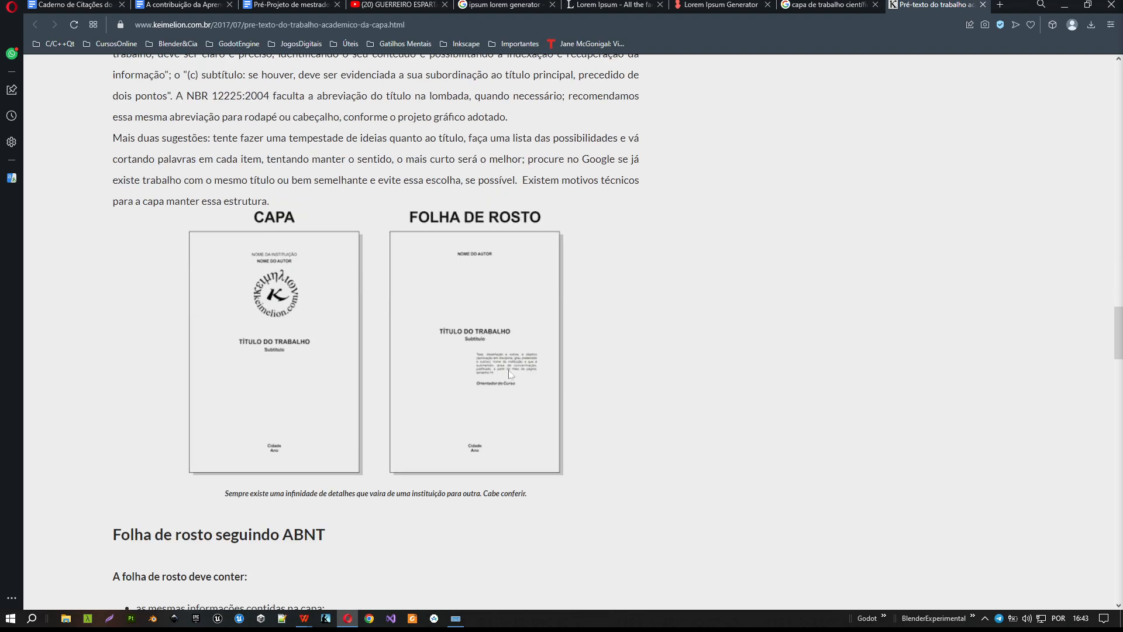
click(509, 375)
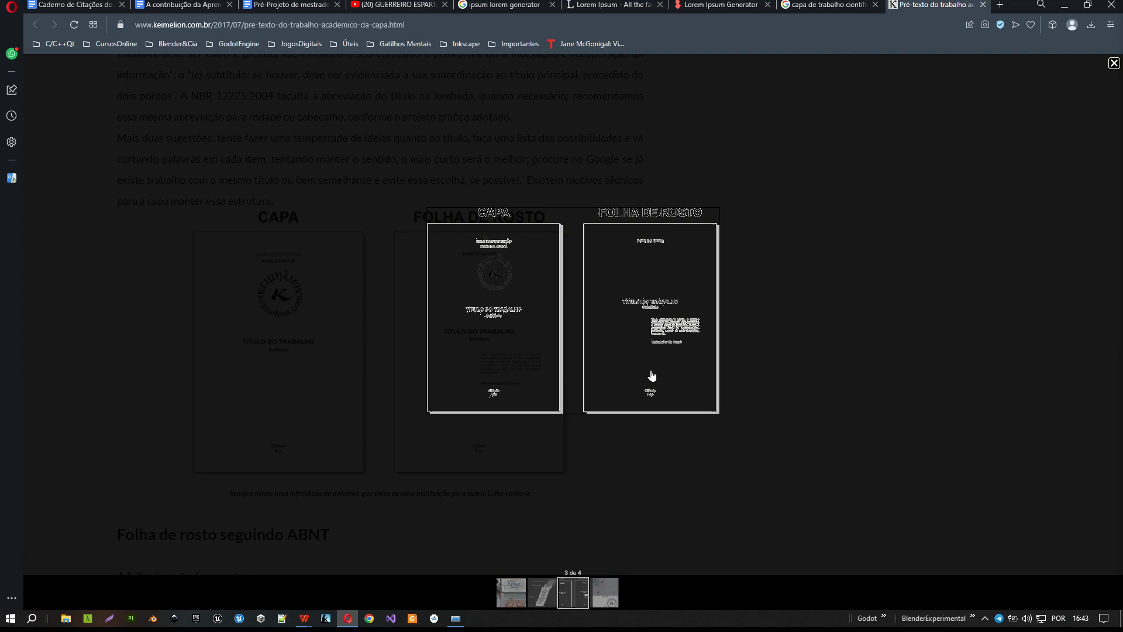
click(983, 4)
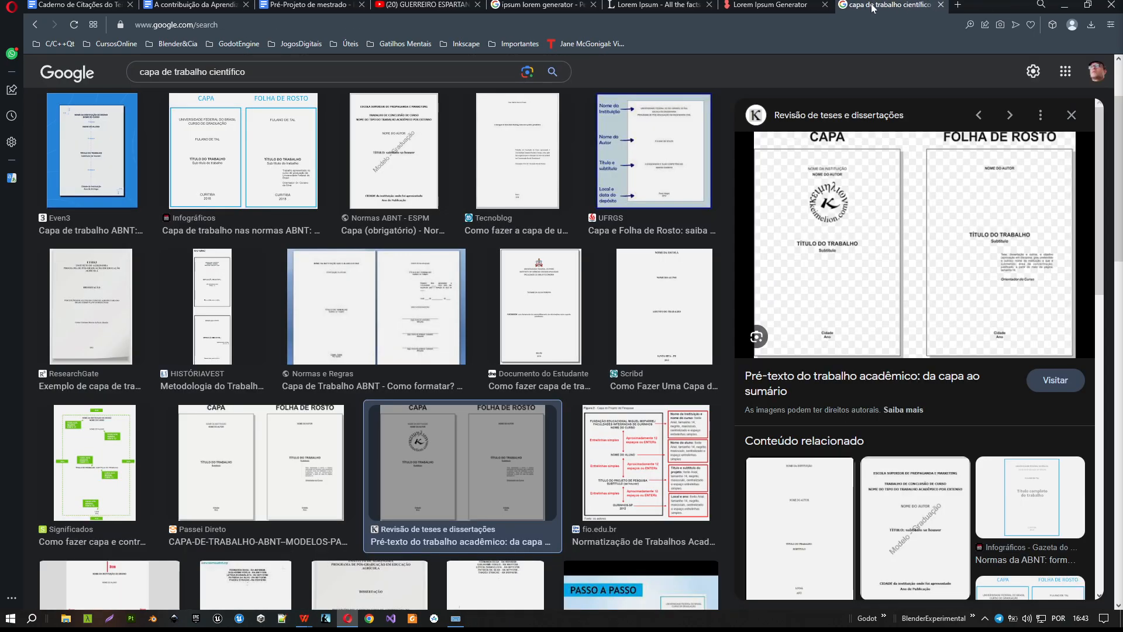
Open the UNE - União Nacional dos Estudantes cover and title page model from the related image results.
scroll(975, 425, down, 4)
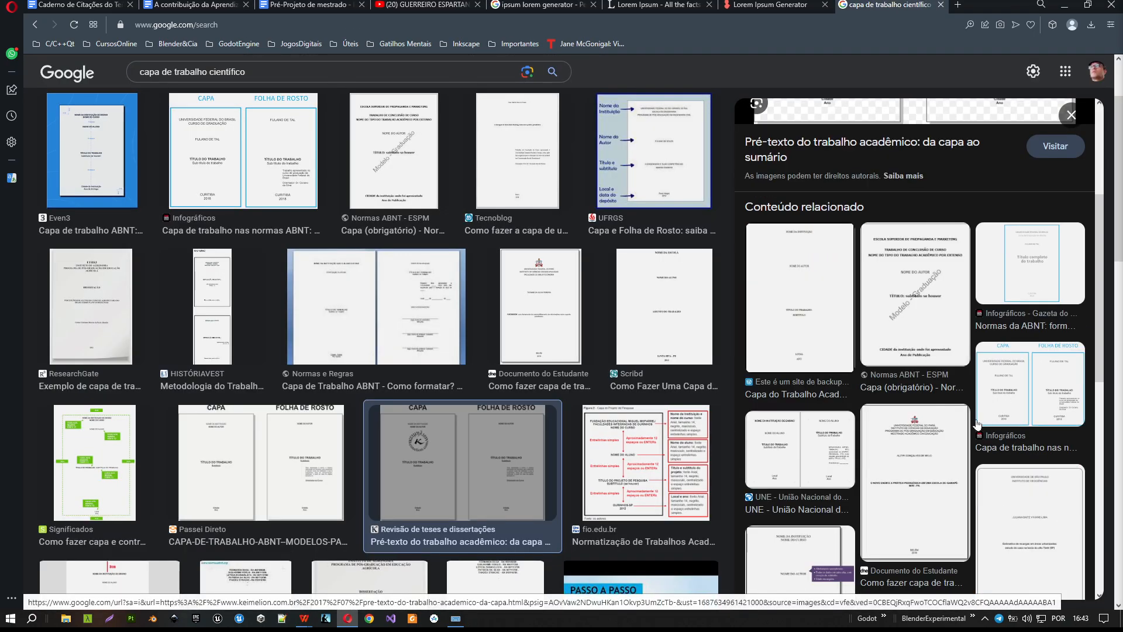
click(1044, 397)
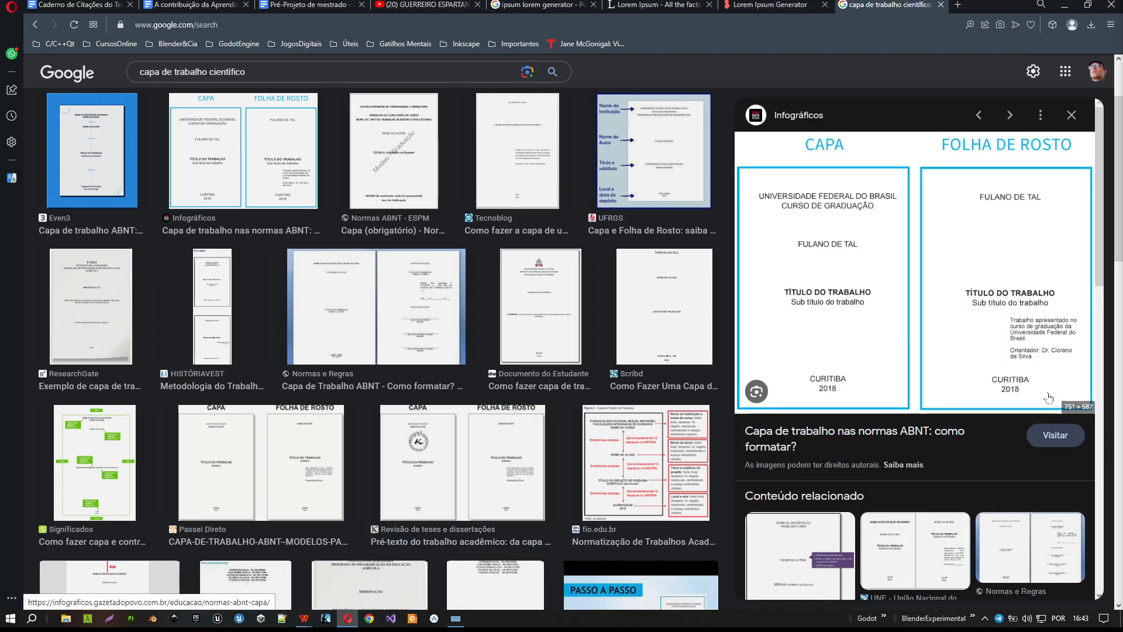
scroll(975, 357, down, 4)
click(966, 366)
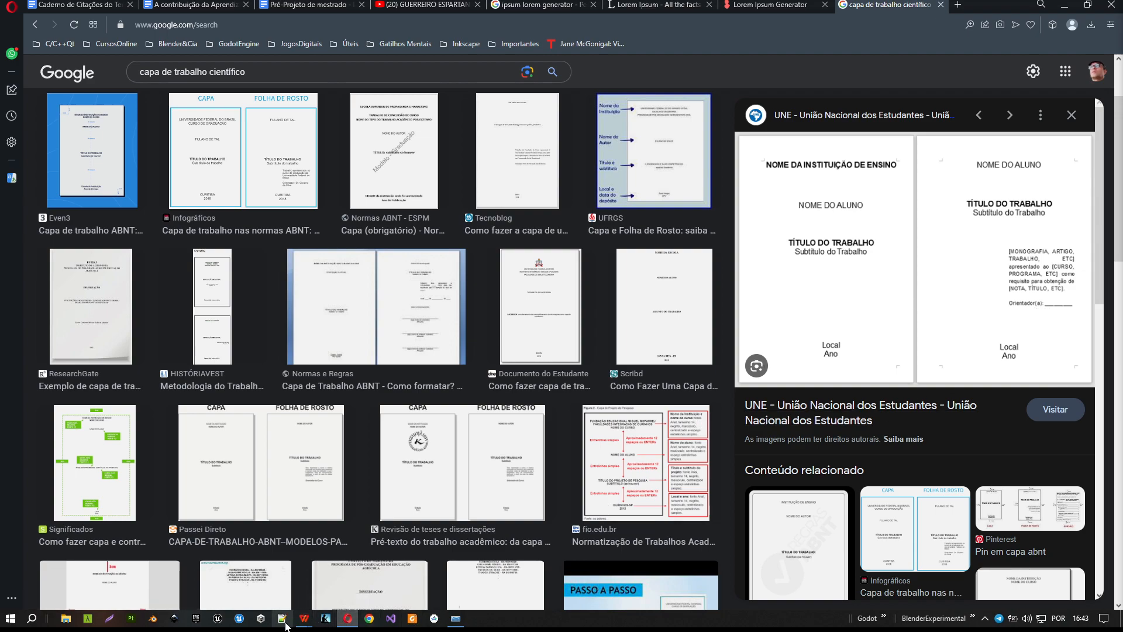
Switch to Documento2 in WPS Office and enter "Trabalho apresentado como pre-requisito" two lines below the second page's subtitle.
mouse_move(299, 628)
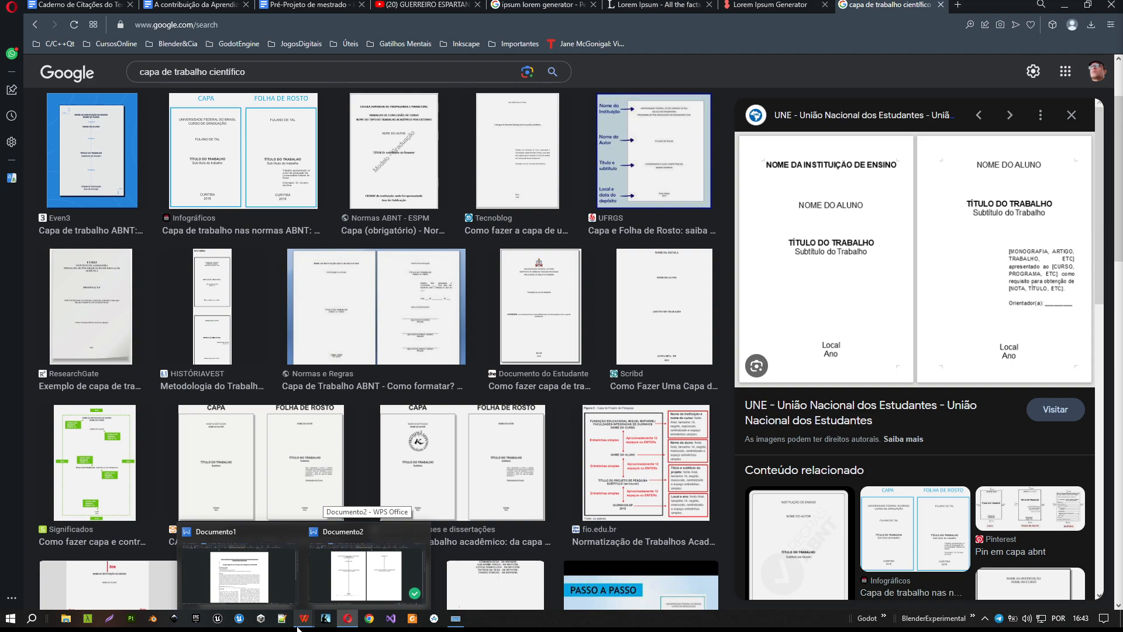
click(396, 582)
click(775, 288)
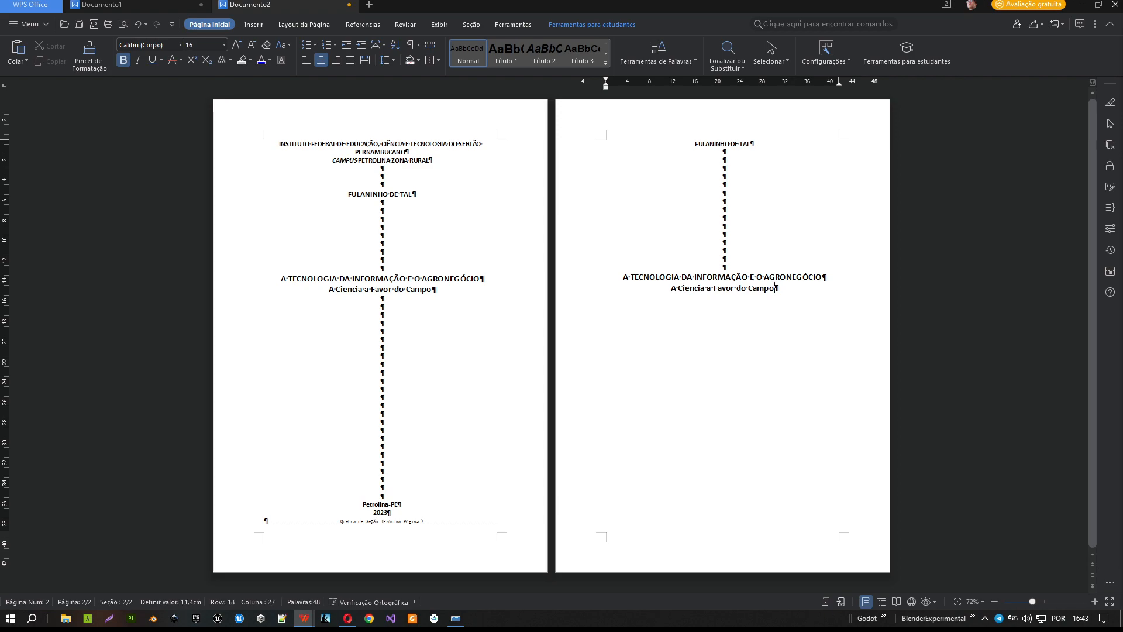
key(Return)
key(Return)
text(Trabalho )
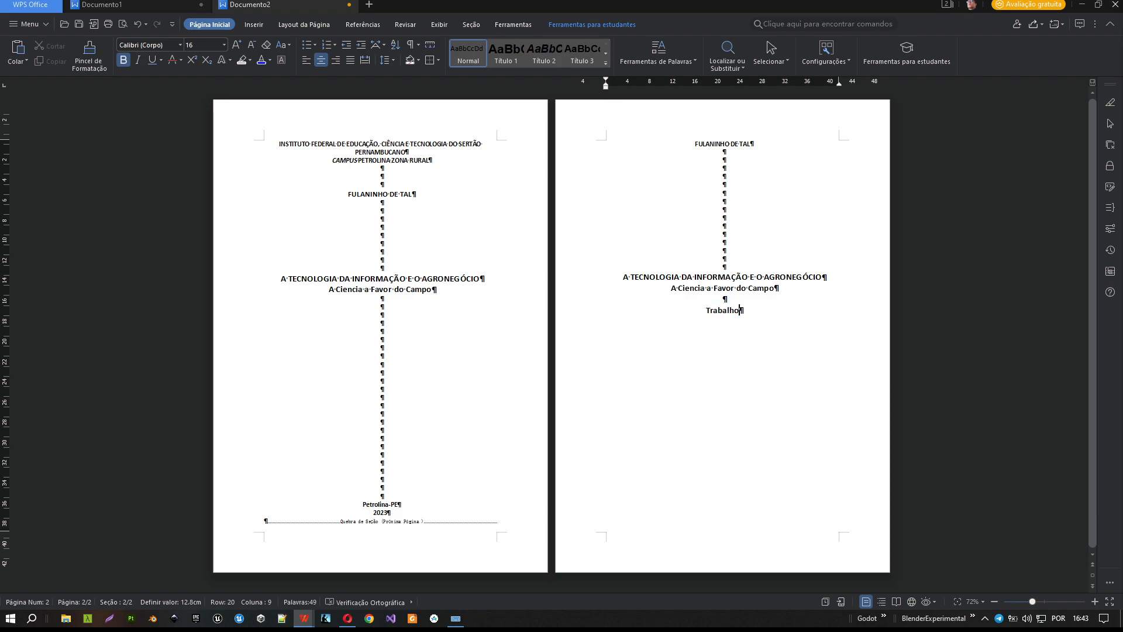
text(apr)
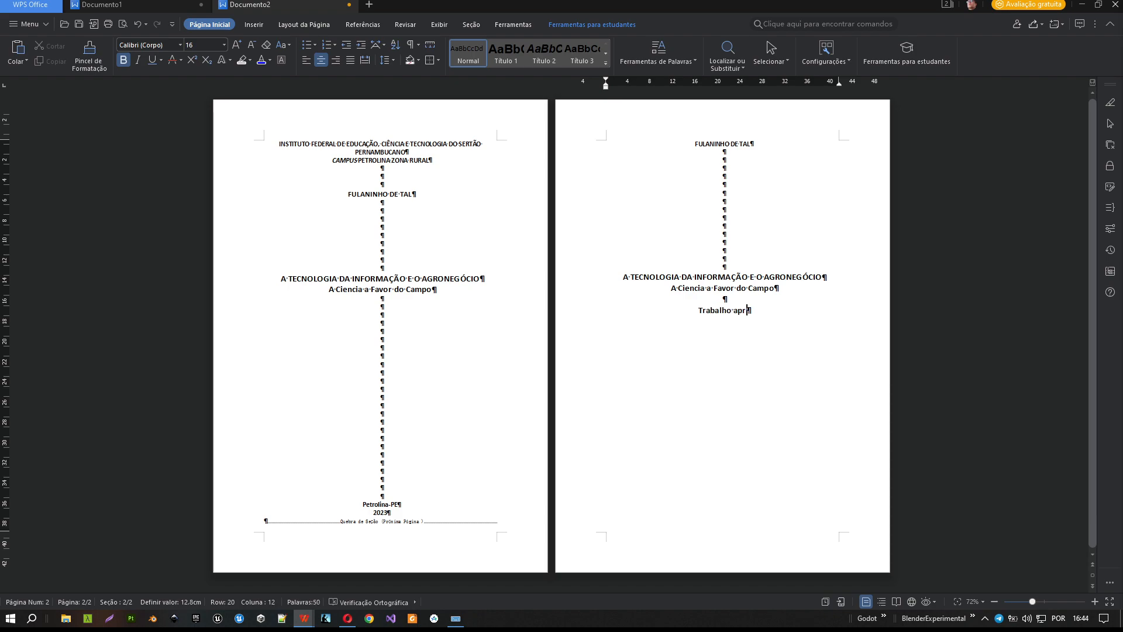
text(esentado como prerequisito)
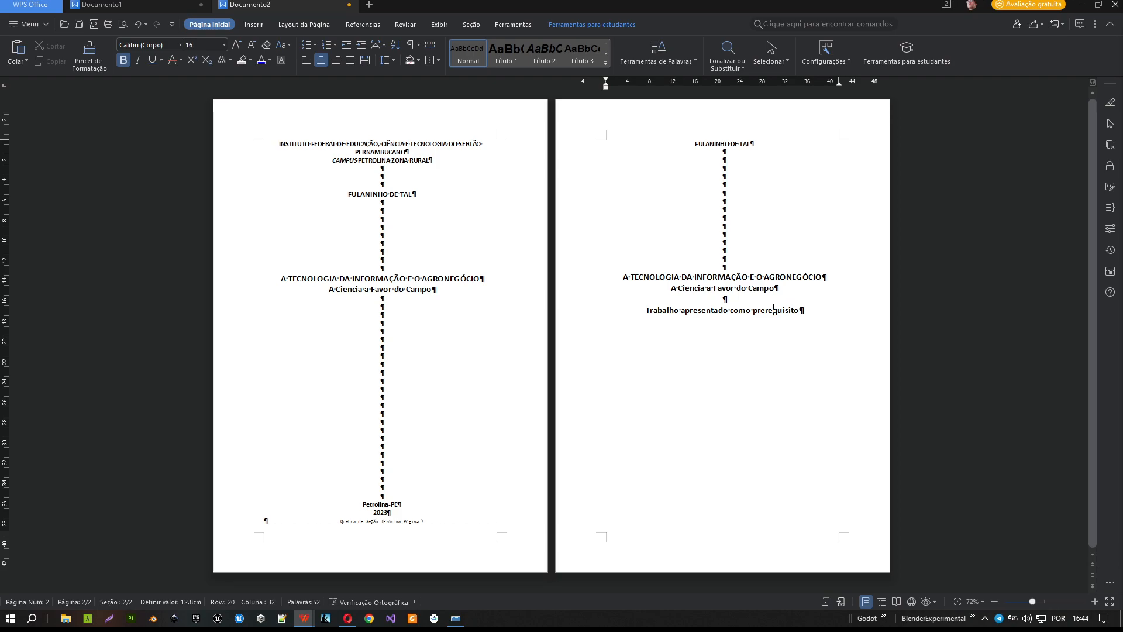
text(-)
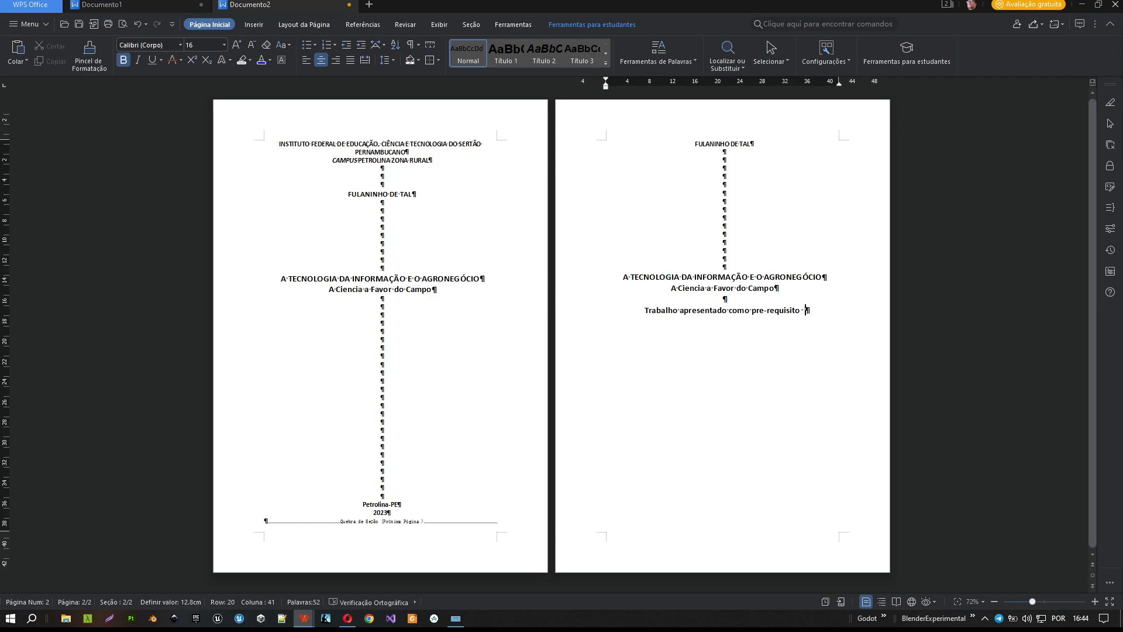
Complete the second page's note with "para obtenção do Título <titulação>" and correct its earlier wording to "pré-requisito".
text( para obten)
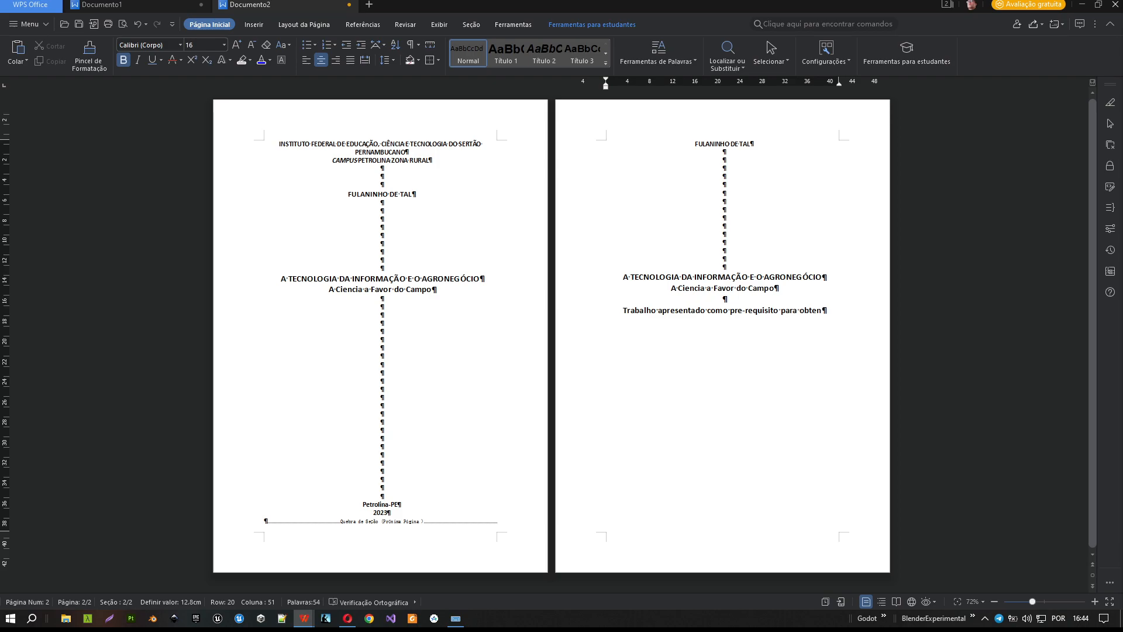
text(ção do Títu)
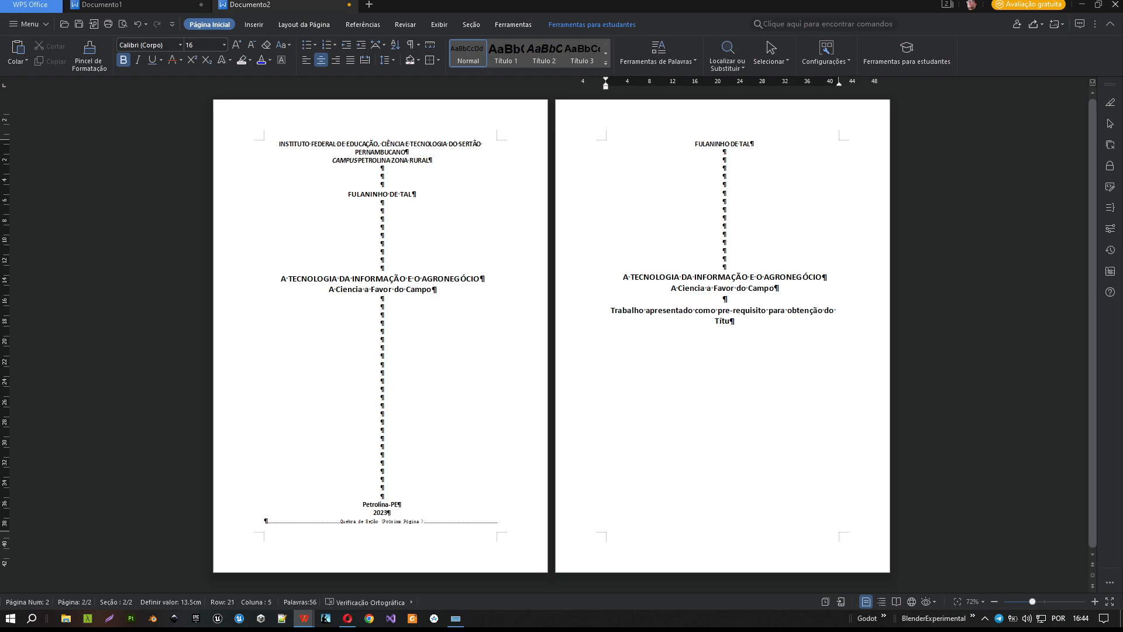
text(lo <>)
key(Left)
text(titu)
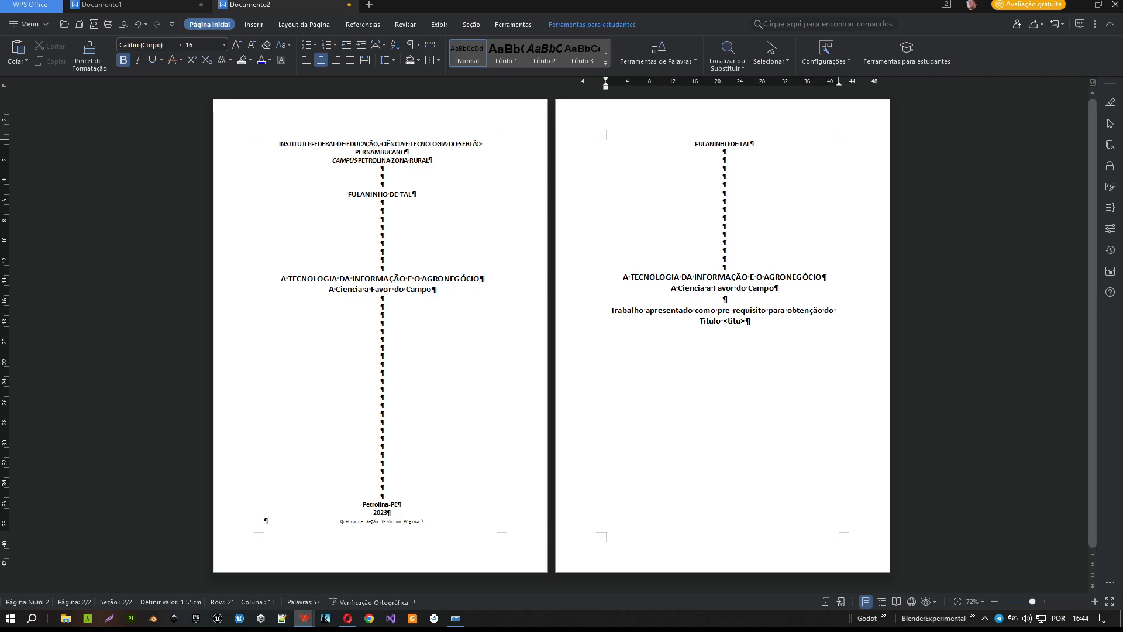
text(lação)
key(Delete)
key(Delete)
text(é)
Consult the UNE model in the browser and add "Orientador Professor Dr. <Nome do Orientado>" two lines below the note in Documento2.
click(348, 619)
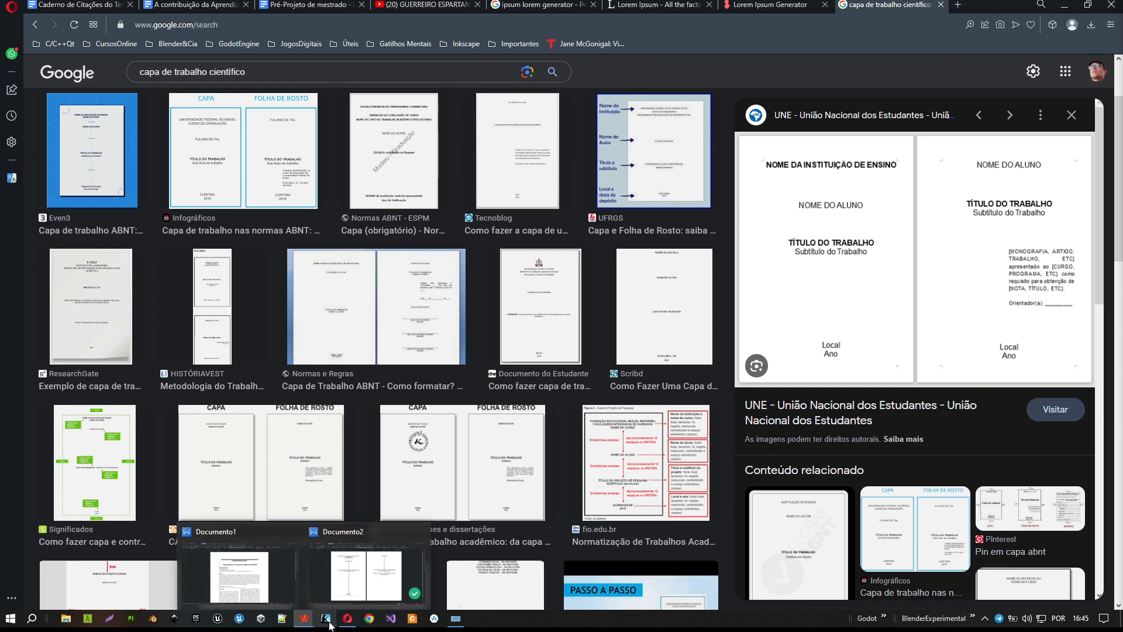
click(351, 579)
key(Return)
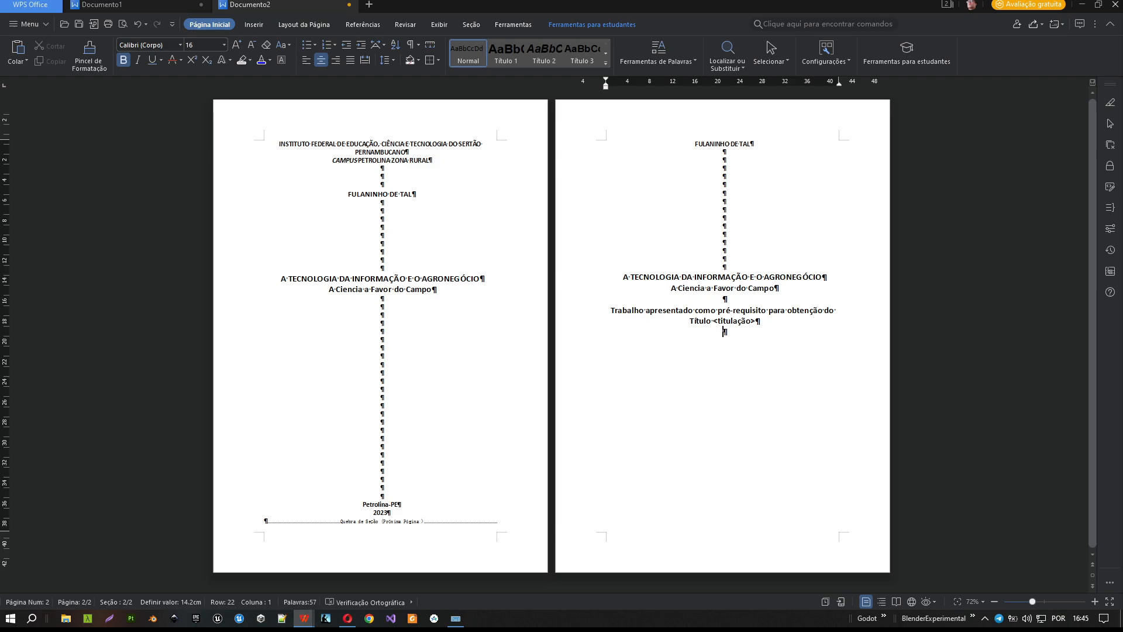
key(Return)
text(Orientador Pro)
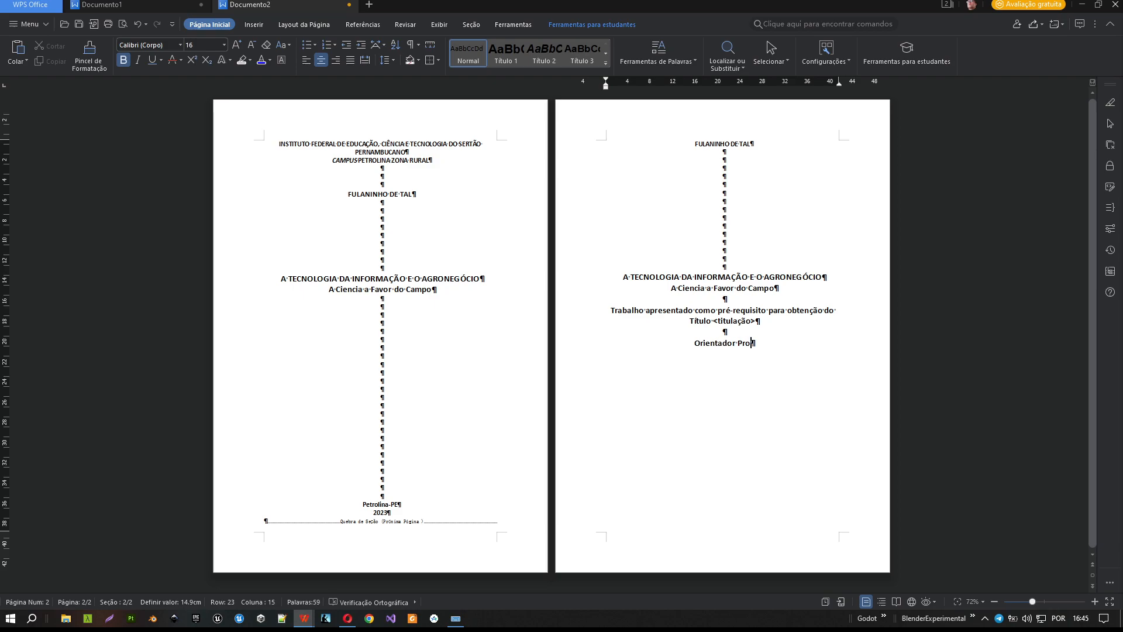
text(fessor Dr.  )
text(<>)
text(Nome do )
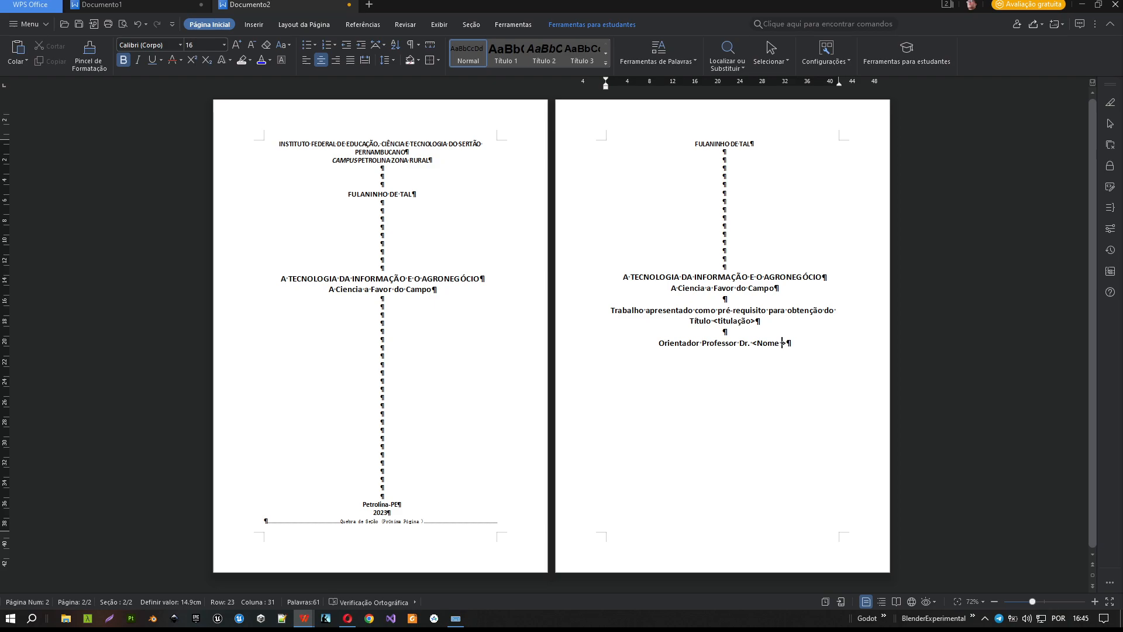
text(Ori)
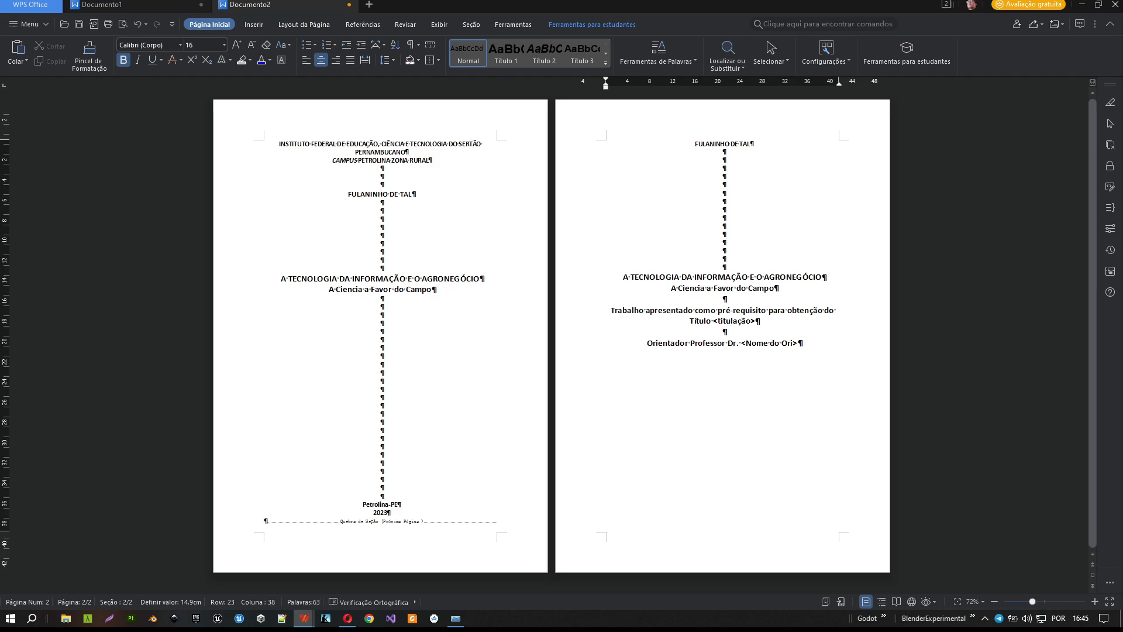
text(entado)
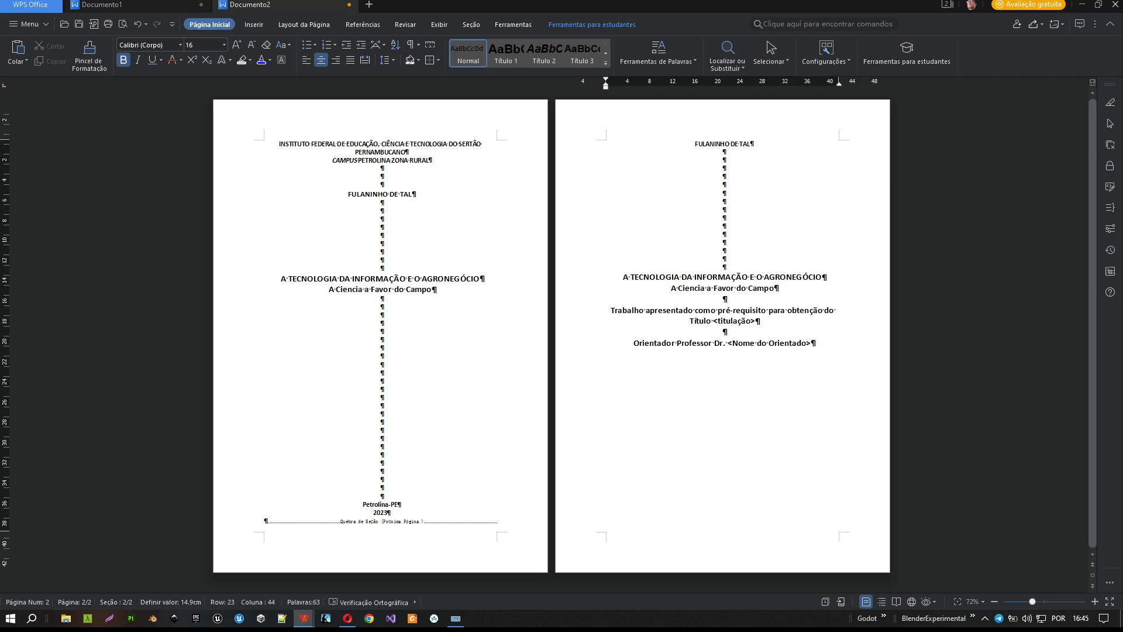
Compare the UNE title page model in the browser with the second page of Documento2.
key(alt+Tab)
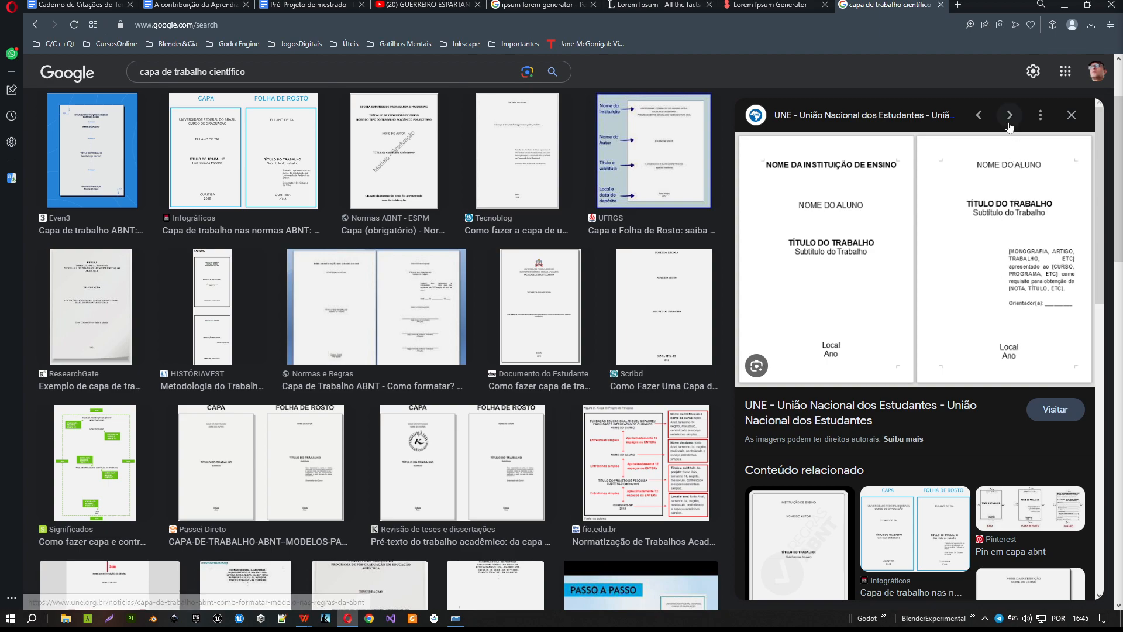
key(alt+Tab)
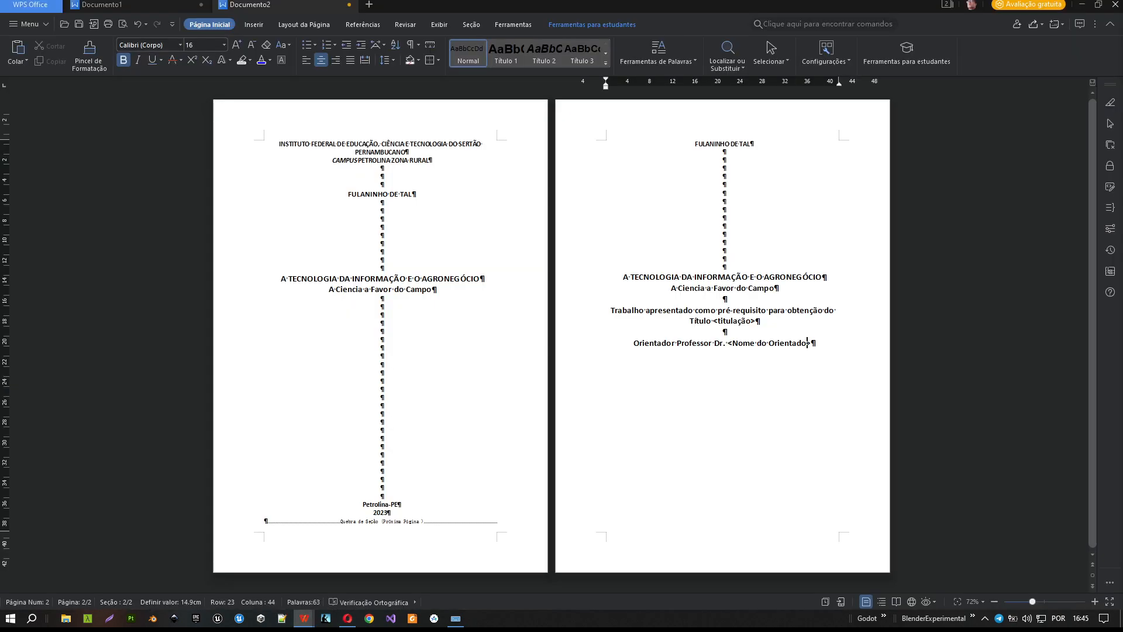
key(alt+Tab)
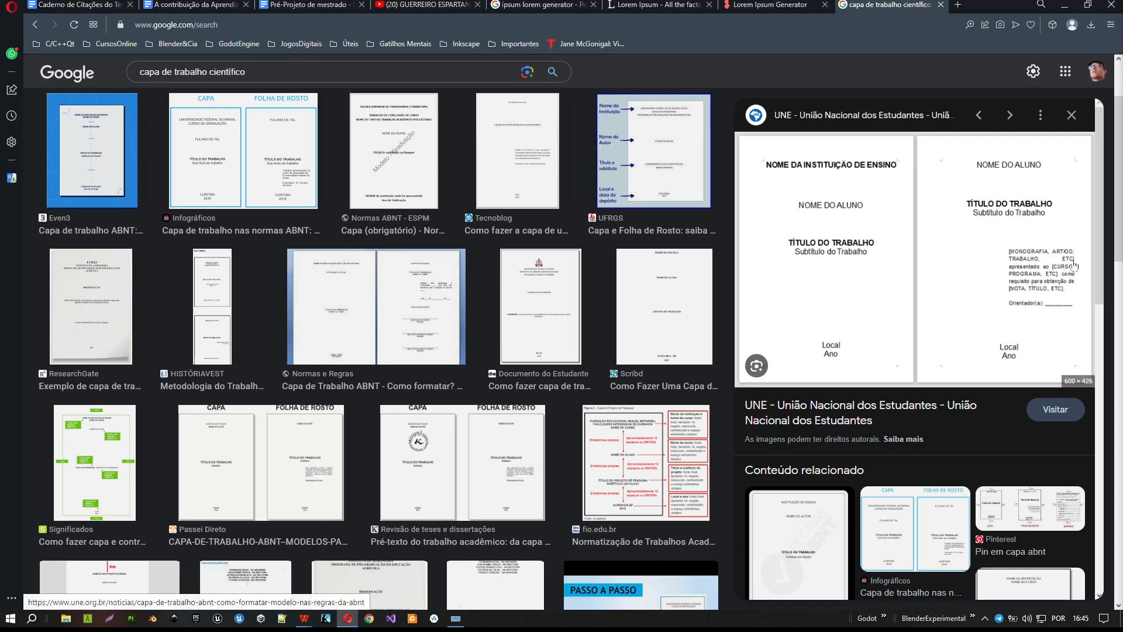
key(alt+Tab)
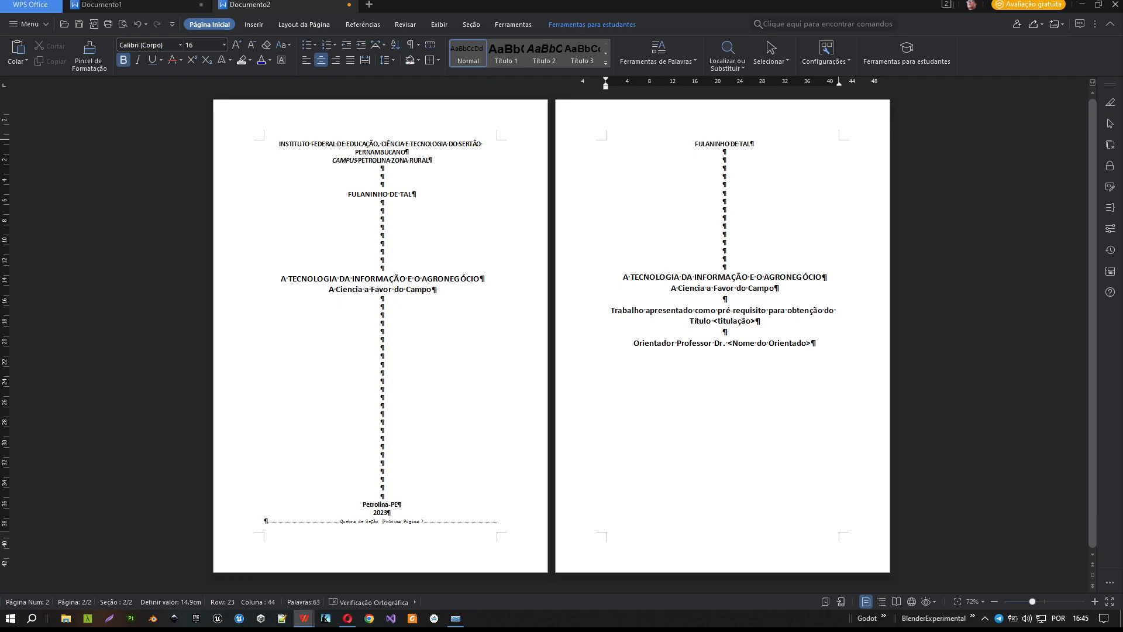
Justify the note and advisor paragraphs below the subtitle on the second page.
drag(611, 310, 817, 343)
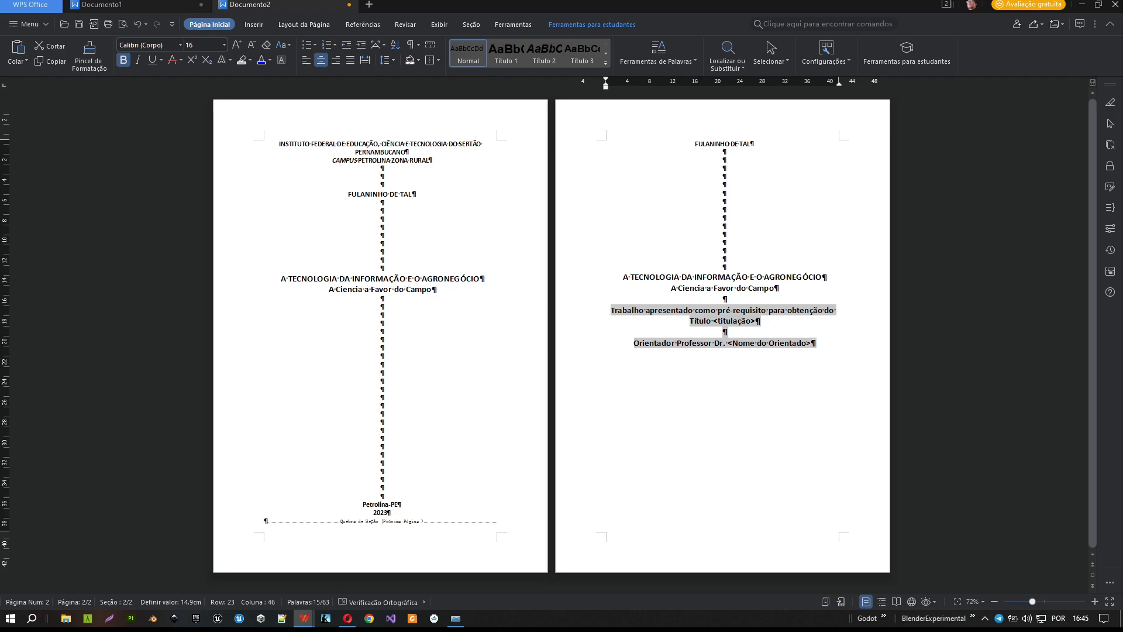
click(785, 343)
drag(576, 314, 573, 353)
click(349, 61)
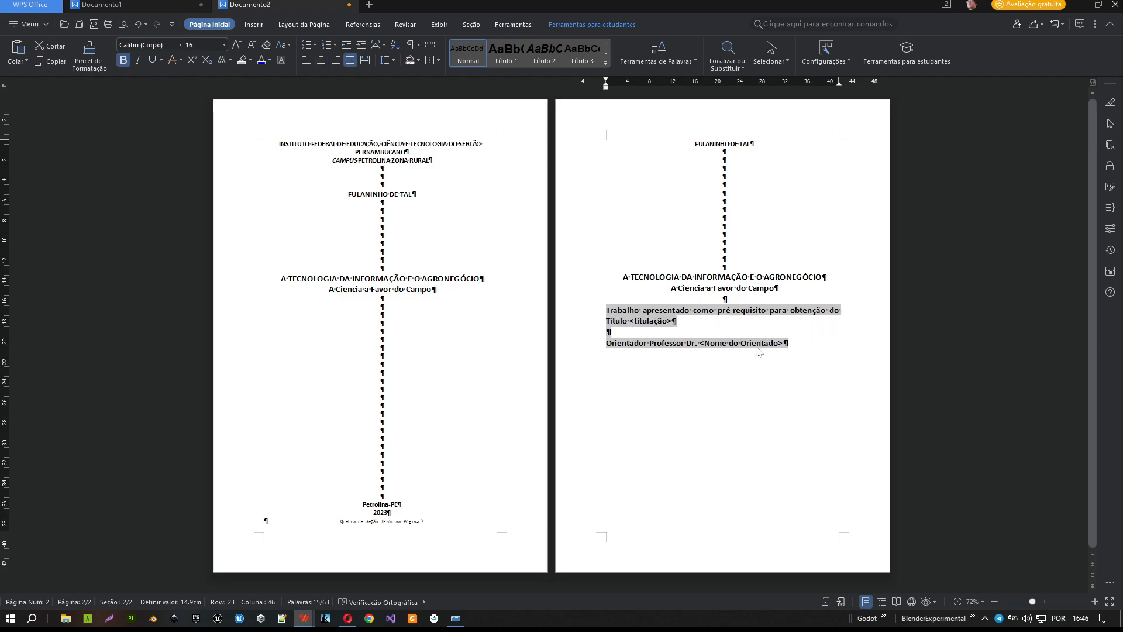
Indent the note and advisor paragraphs from the left to about 21 on the ruler, near the page's centre.
click(654, 323)
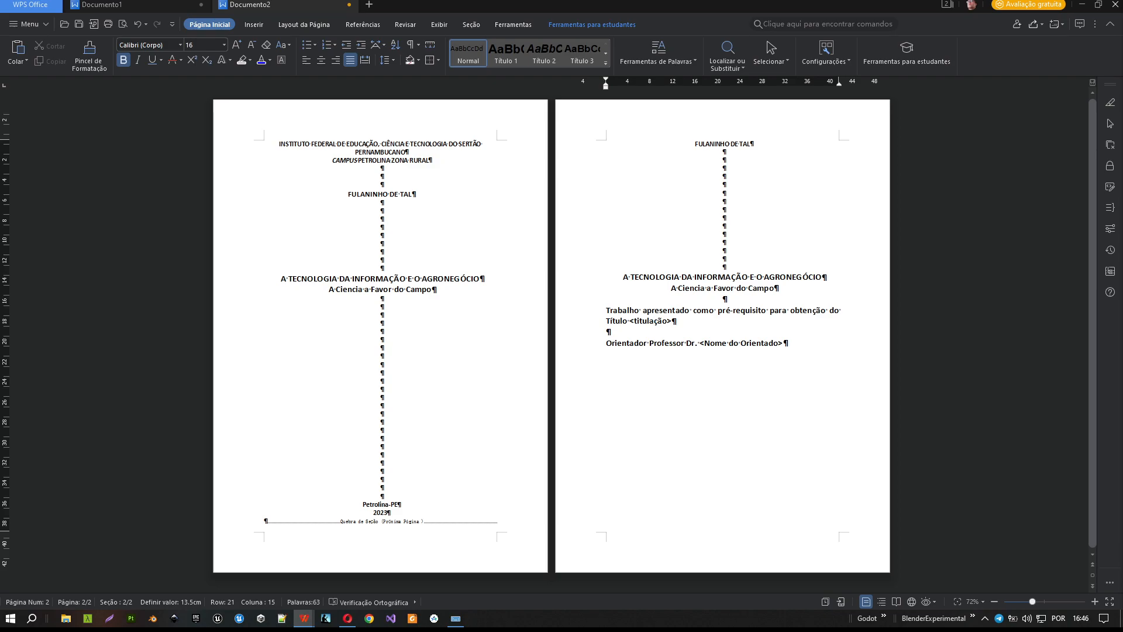
click(607, 310)
drag(582, 310, 577, 355)
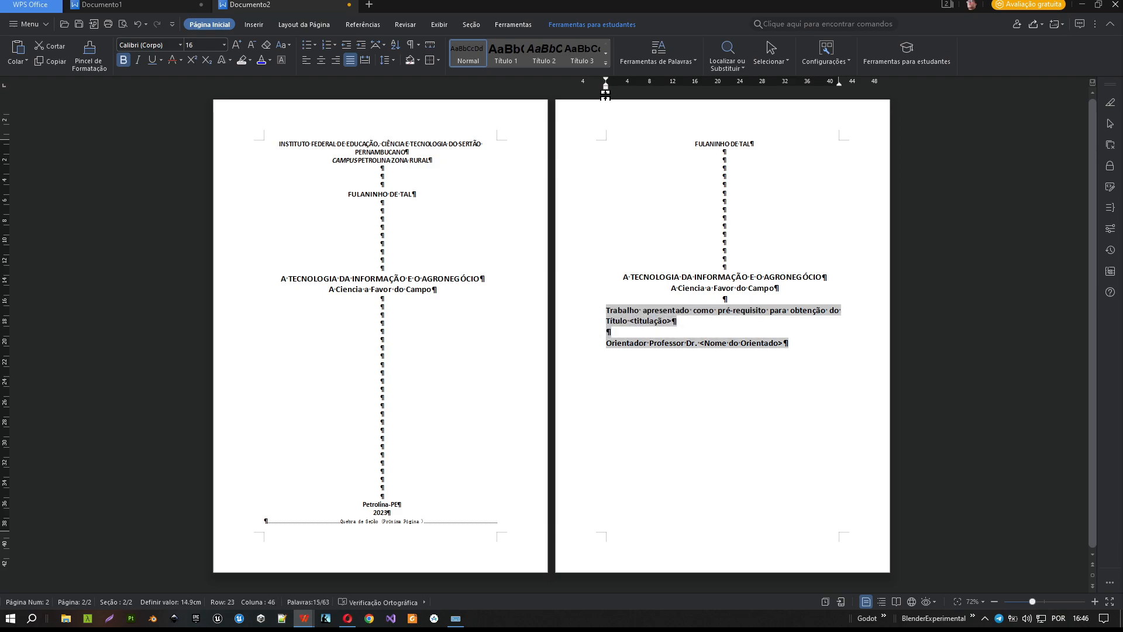
drag(607, 90, 722, 103)
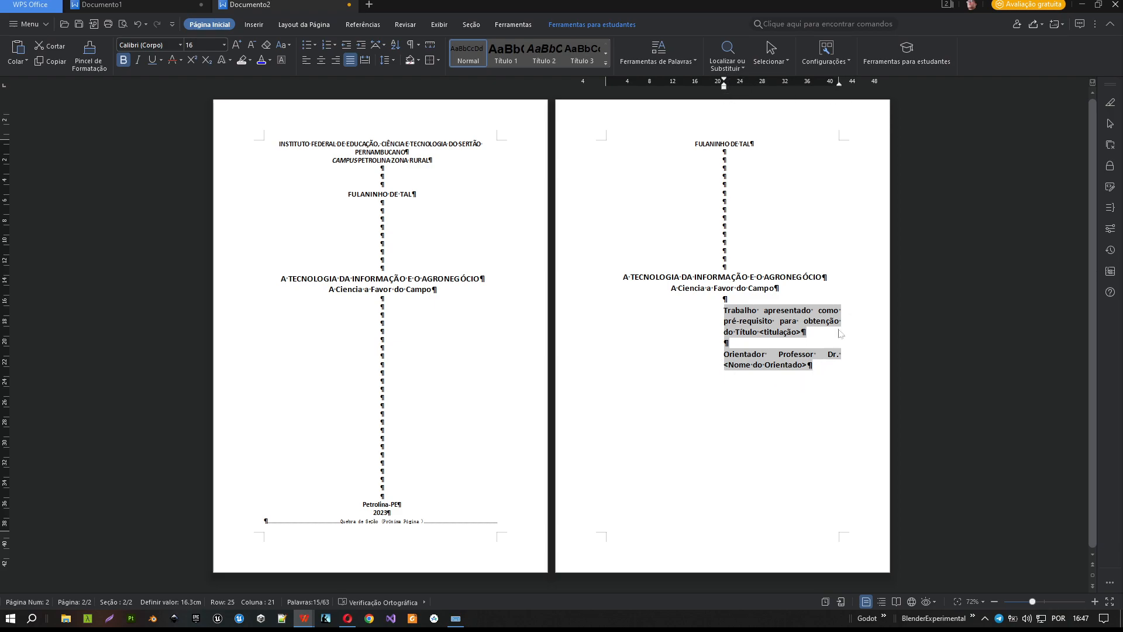
click(725, 342)
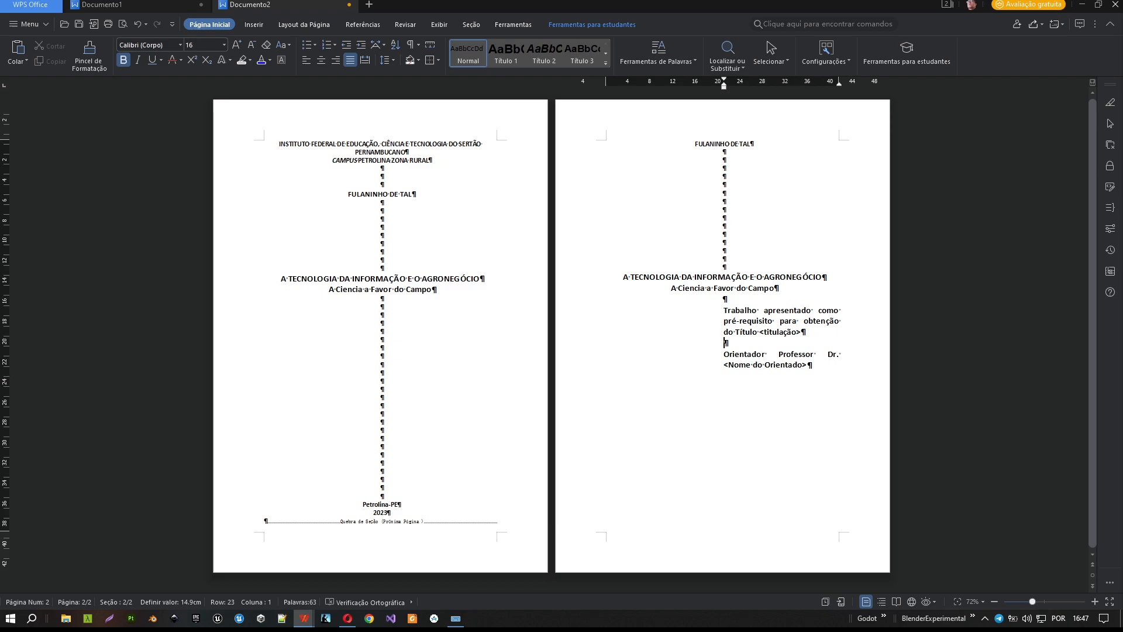
Switch to the browser to check the UNE title page model.
click(348, 619)
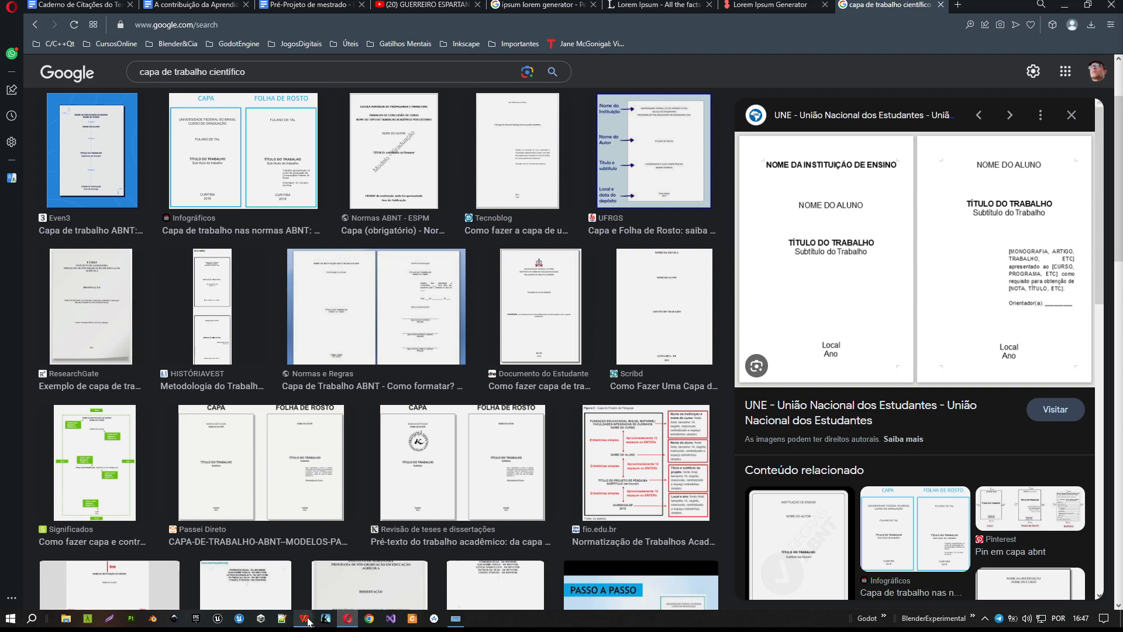
Switch back to Documento2 and set the blank lines just above and below the work note on the second page to 12 pt.
mouse_move(309, 621)
click(363, 564)
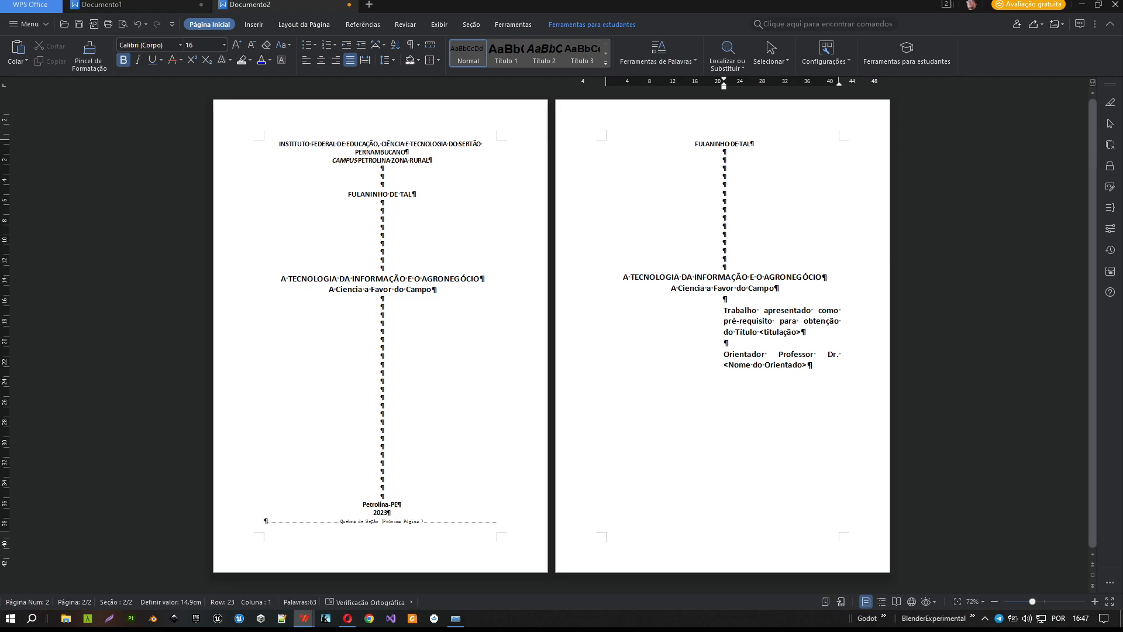
click(723, 299)
key(shift+Right)
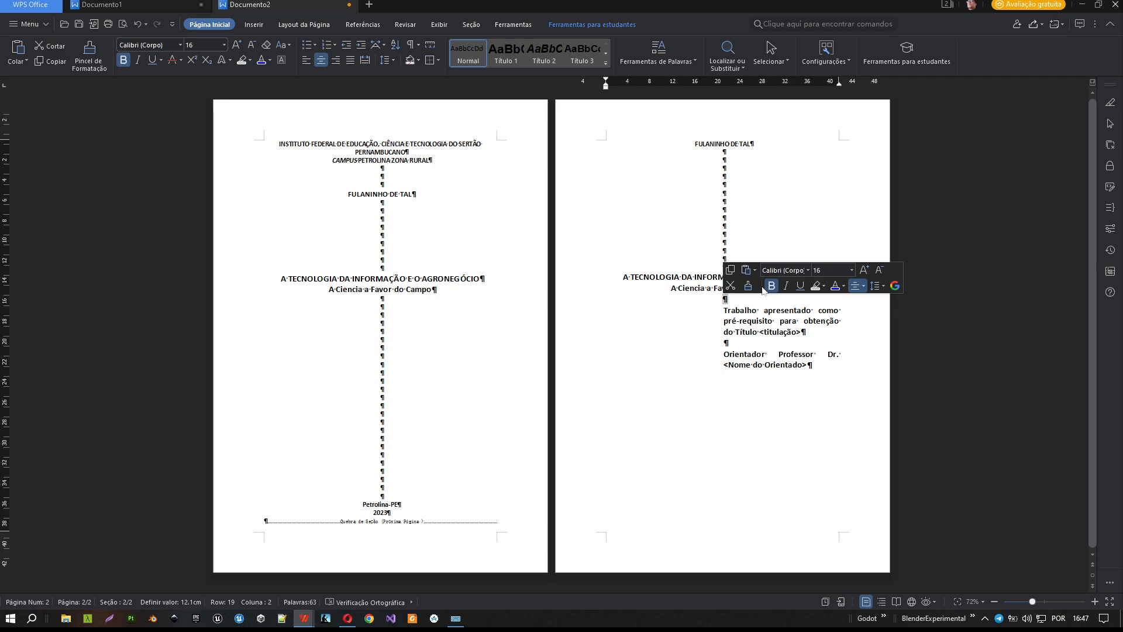
click(250, 47)
click(249, 46)
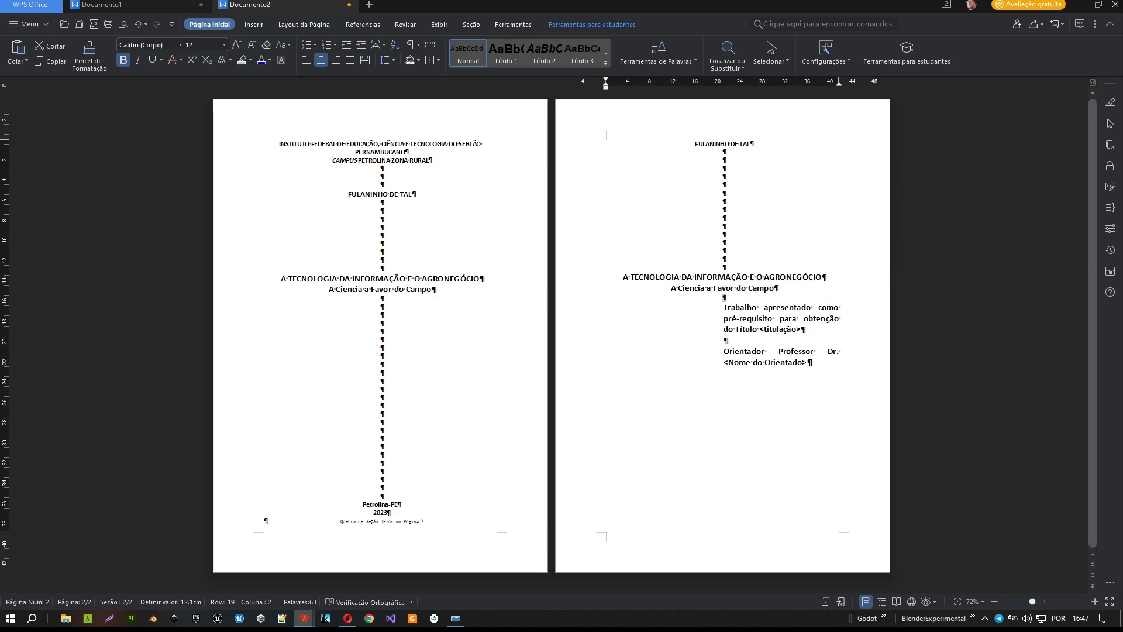
double_click(726, 340)
click(252, 47)
click(251, 47)
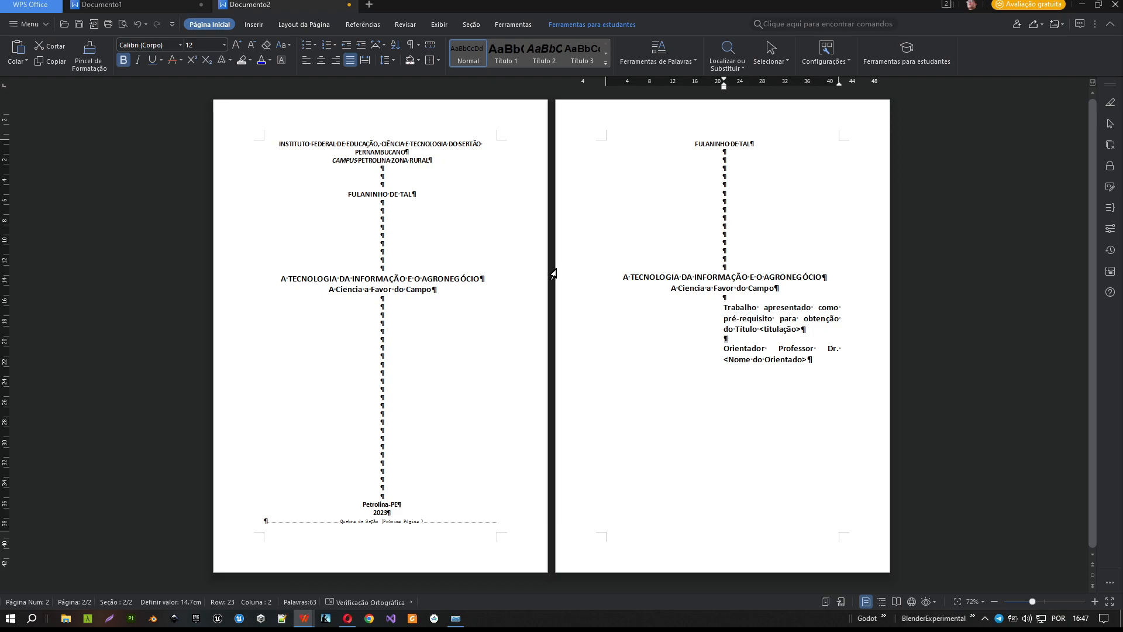
Insert four more blank lines between the subtitle and the work note on the second page.
click(724, 297)
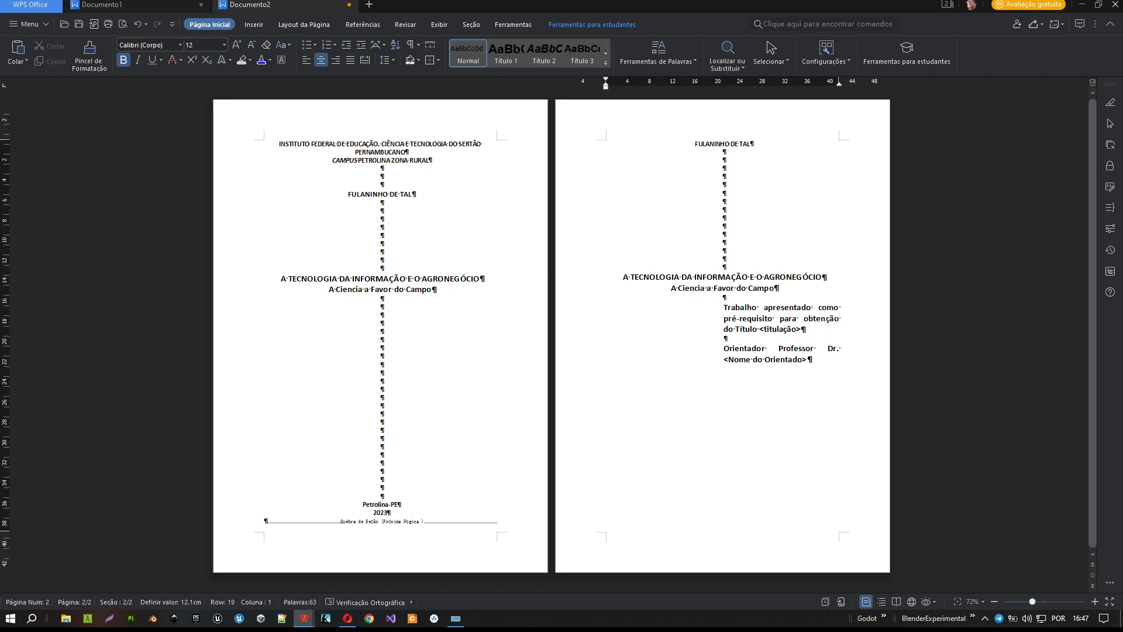
key(Return)
key(Return)
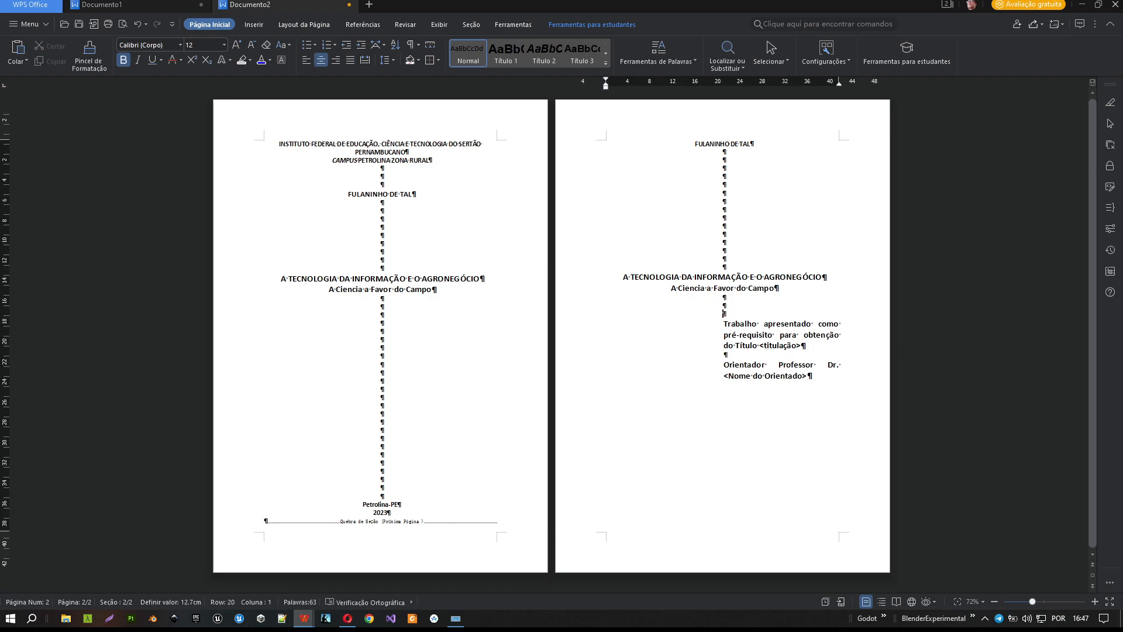
key(Return)
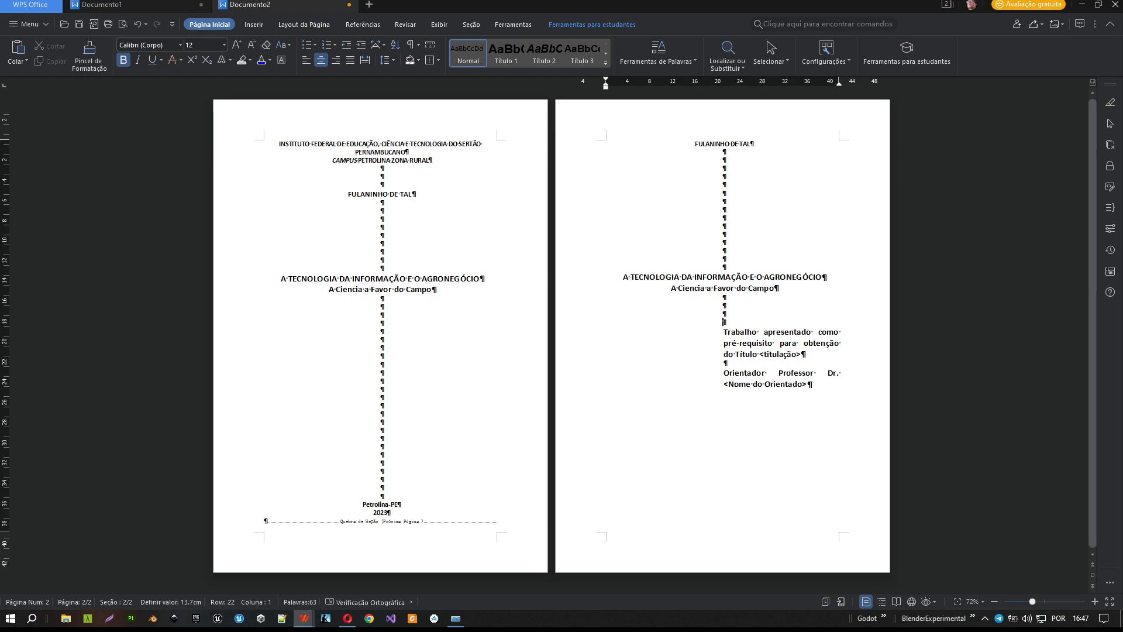
key(Return)
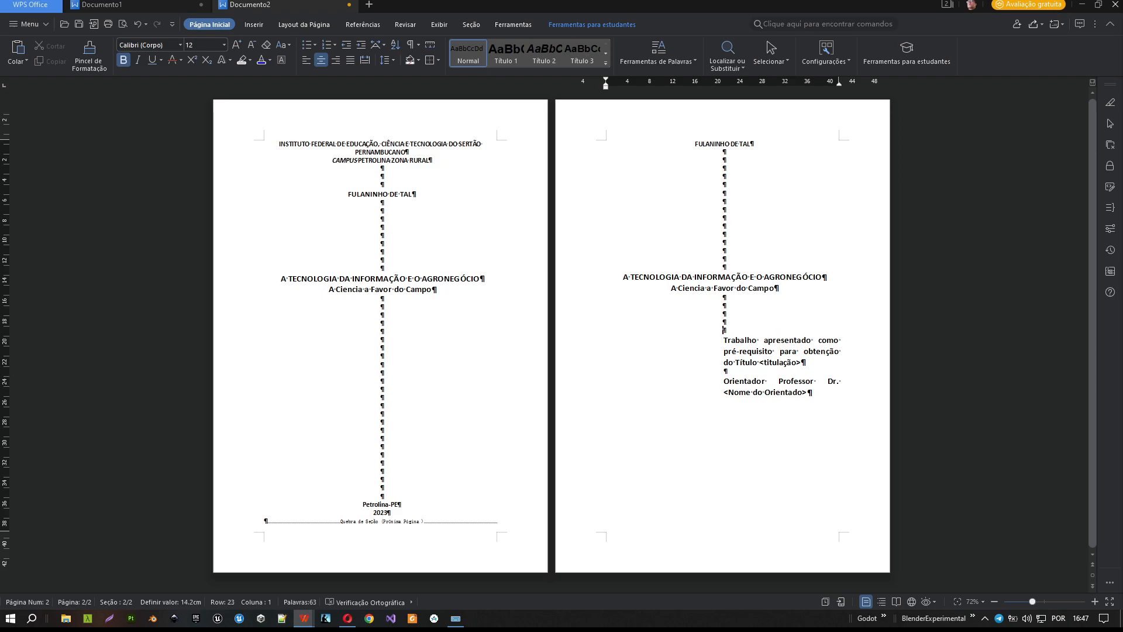
Add a line below the advisor paragraph with no left indent, 12 pt text and centred alignment.
click(809, 393)
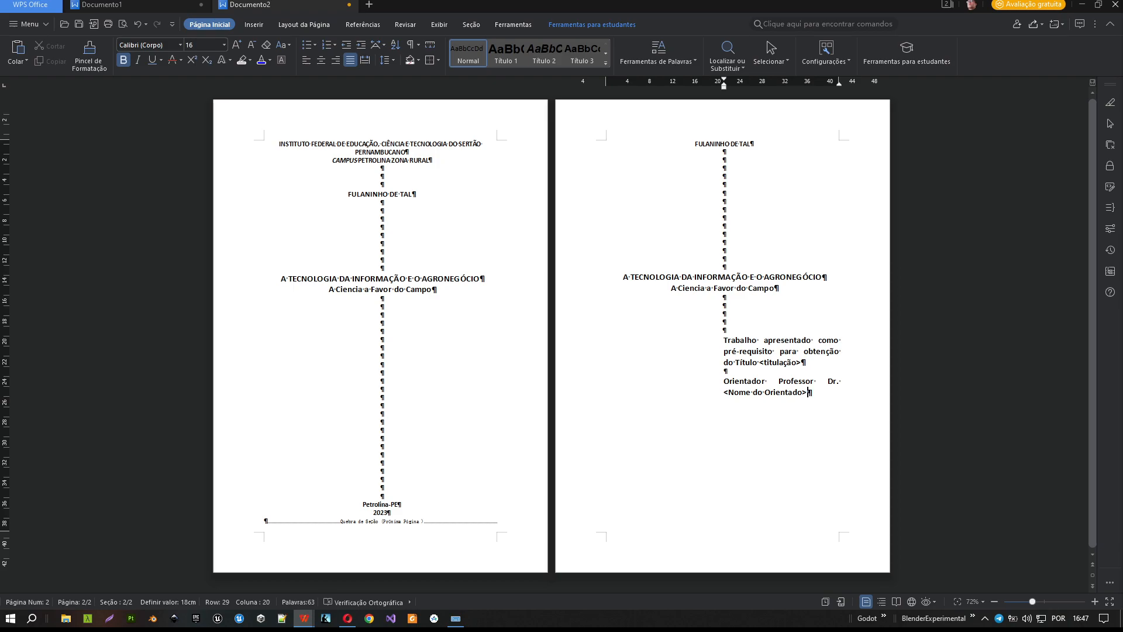
key(Return)
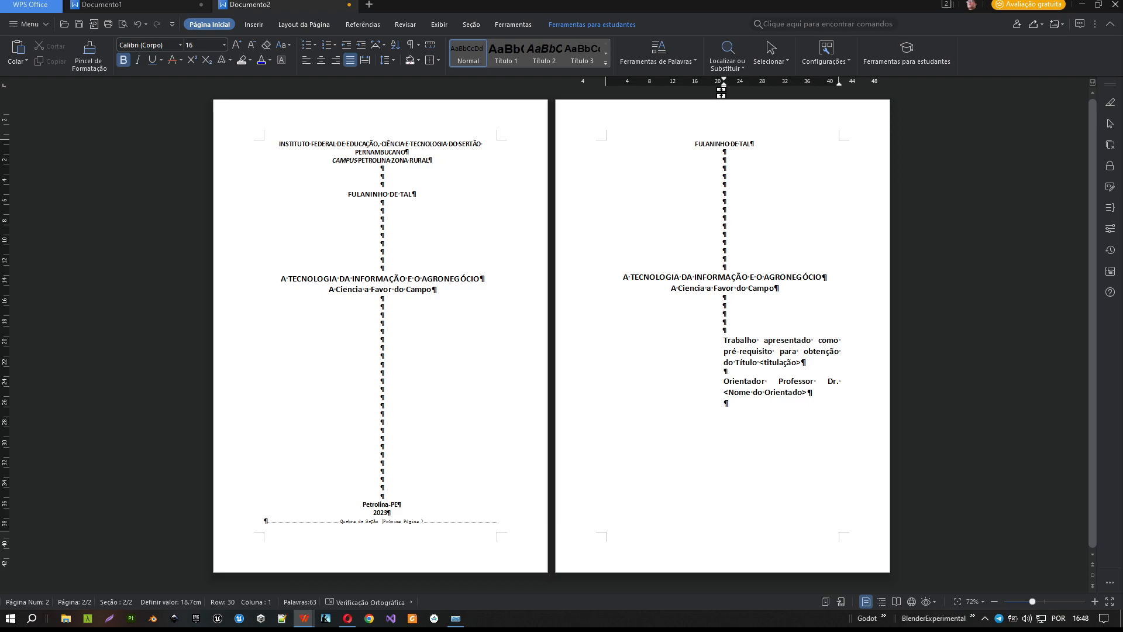
drag(724, 89, 606, 98)
click(252, 45)
click(251, 45)
click(322, 61)
Add blank lines down to the foot of the second page and enter "Petrolina-PE" and "2023" on separate lines.
key(Return)
key(Return)
key(Return)
key(Return)
key(Return)
key(Return)
key(Return)
key(Return)
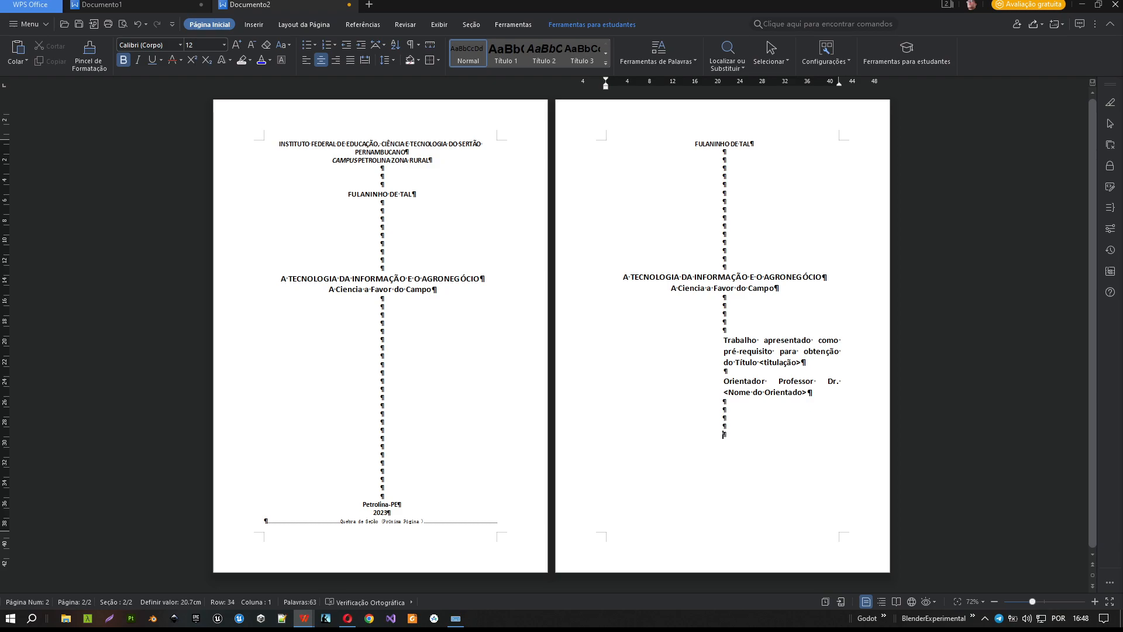
key(Return)
key(Return)
key(Return)
text(Petrolina-PE)
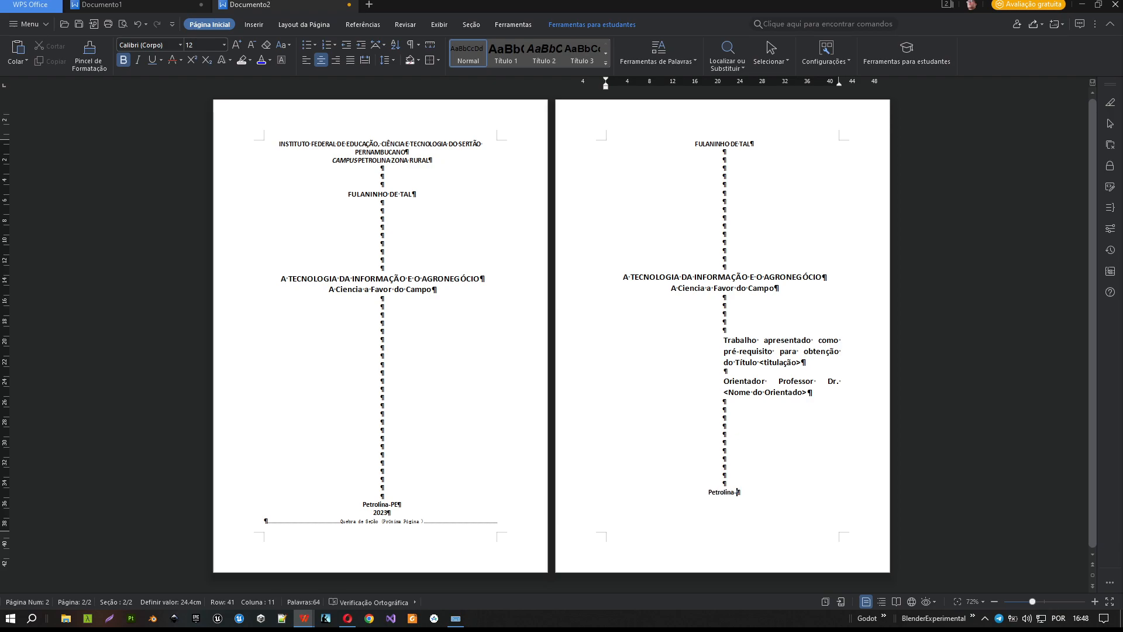
key(Return)
text(2023)
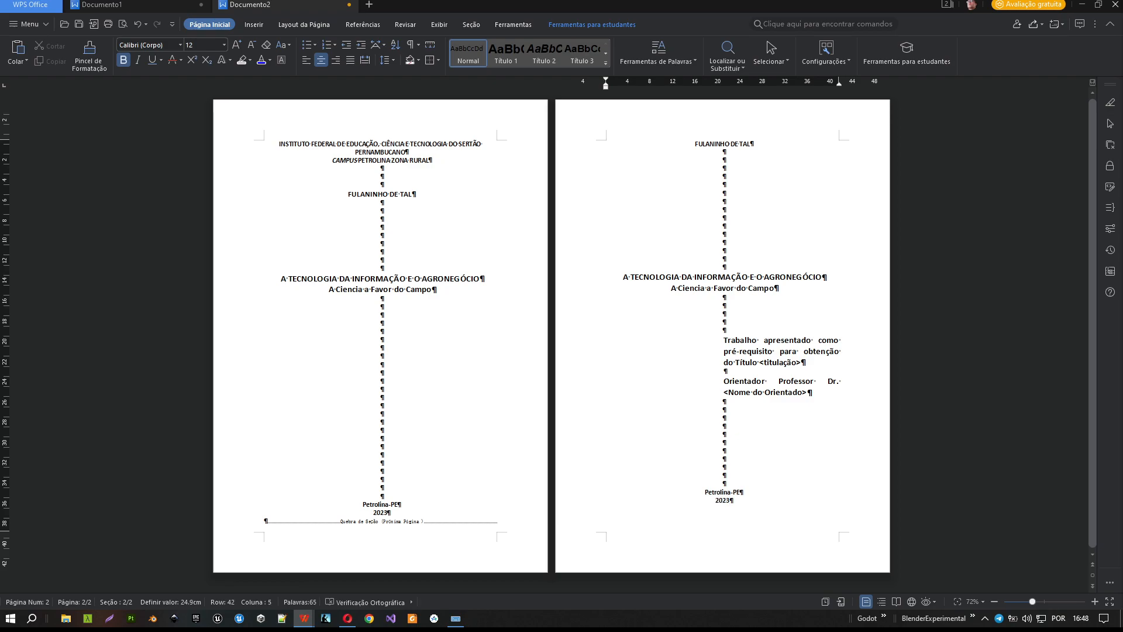
Insert a next-page section break after the year on the second page and place it on its own line.
key(Return)
key(Return)
click(255, 25)
click(135, 59)
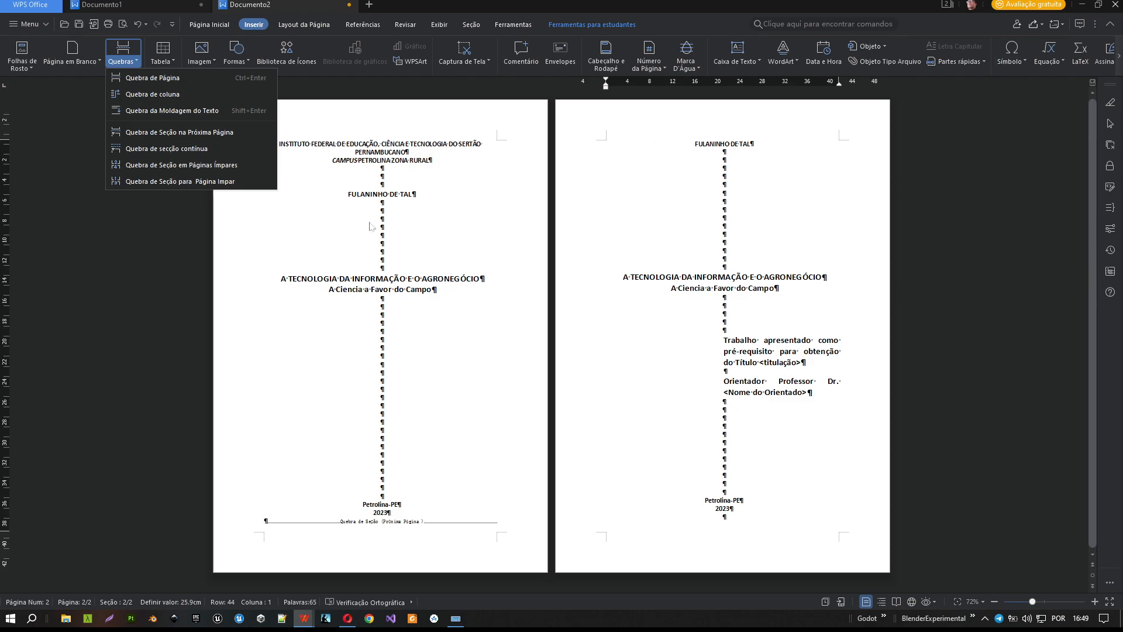
click(217, 133)
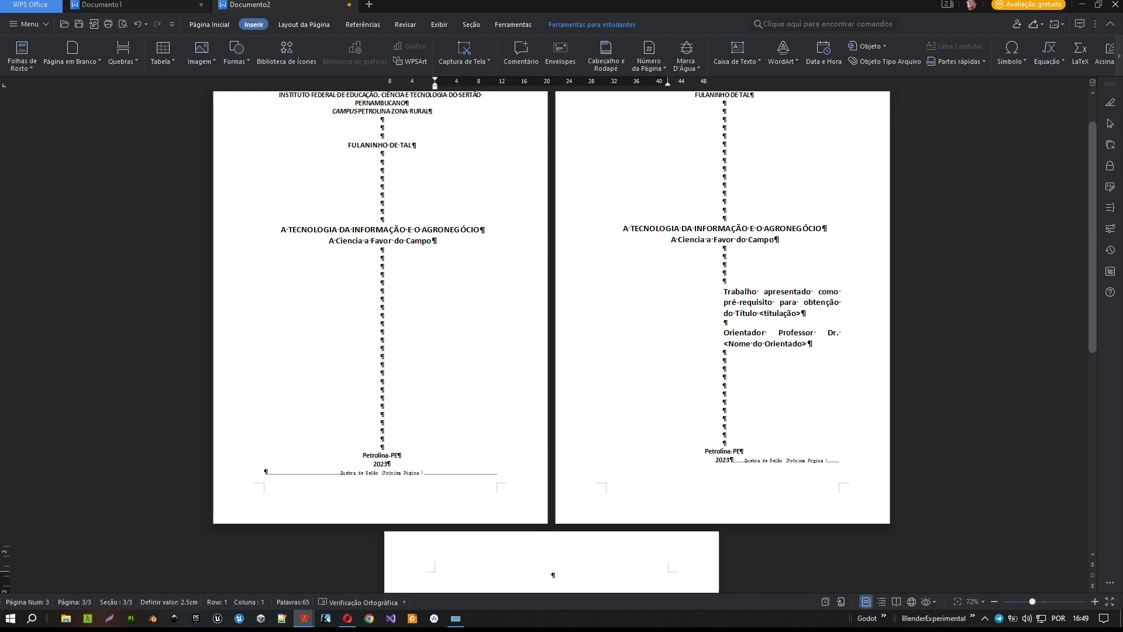
click(730, 459)
key(Return)
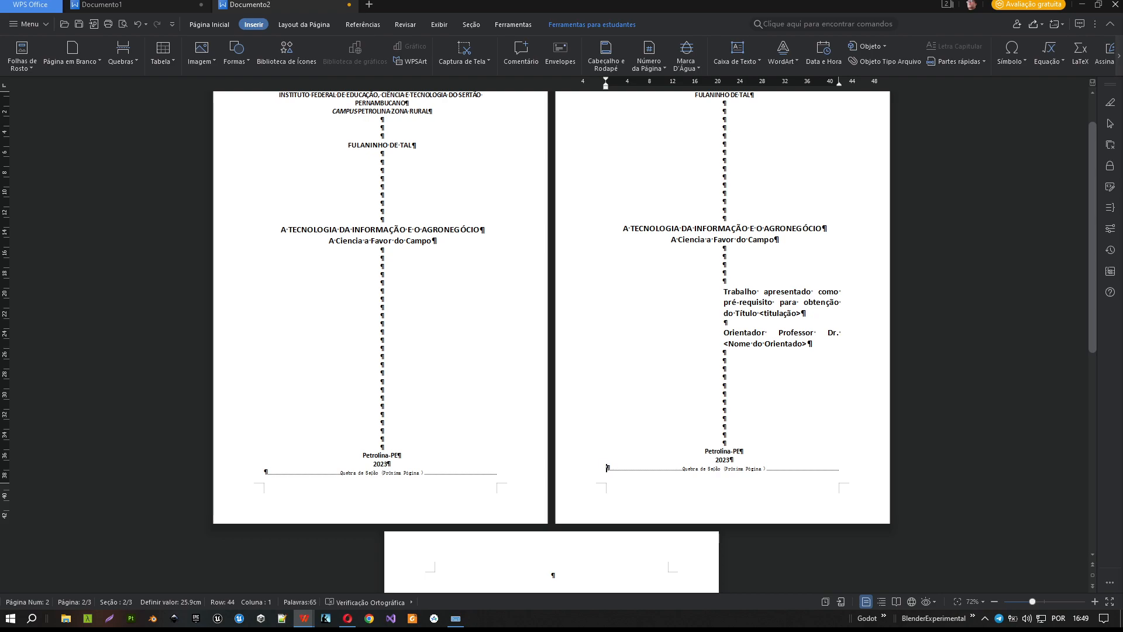
Move the place and year on the second page down by one blank line.
key(Up)
key(Up)
key(Up)
key(Return)
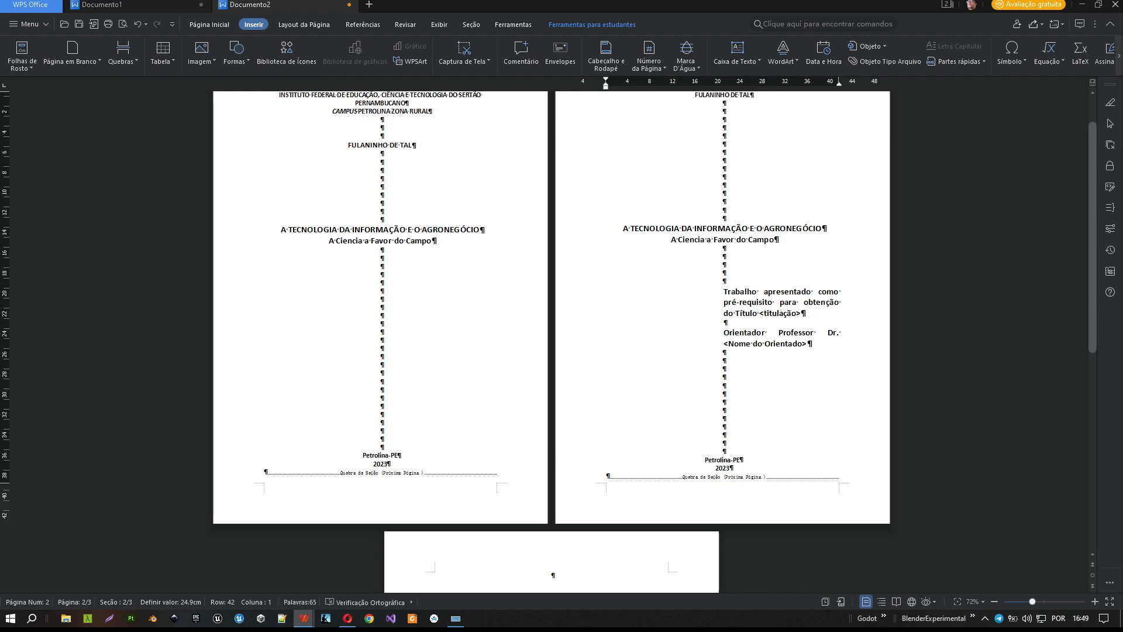
Compare the year lines on the cover and title pages and check the pages in print preview.
click(391, 464)
click(208, 24)
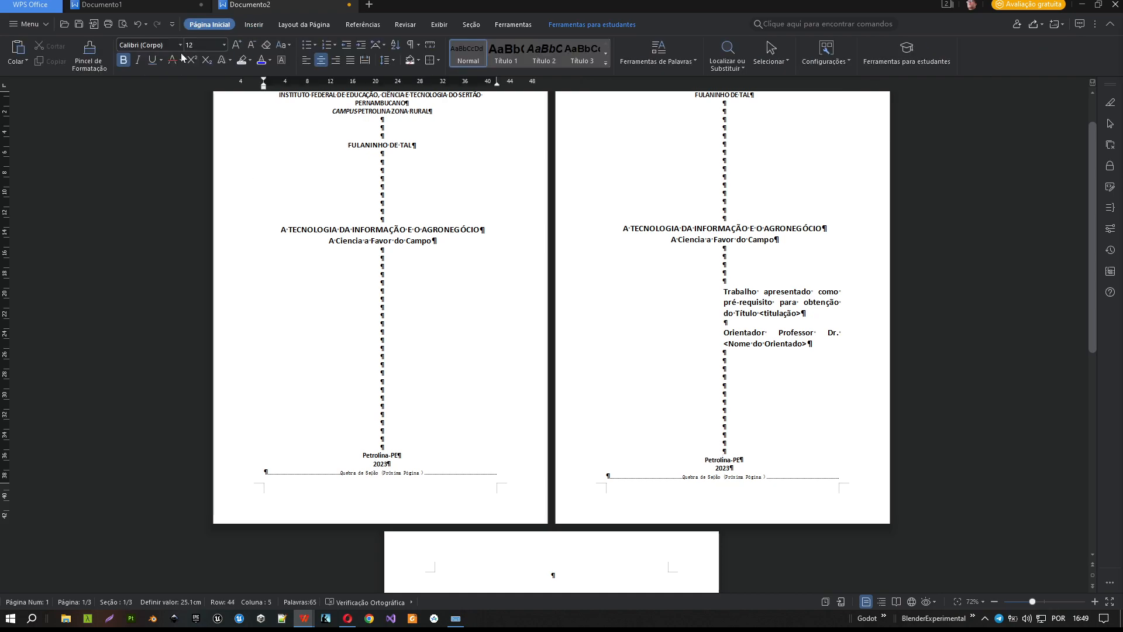
click(718, 460)
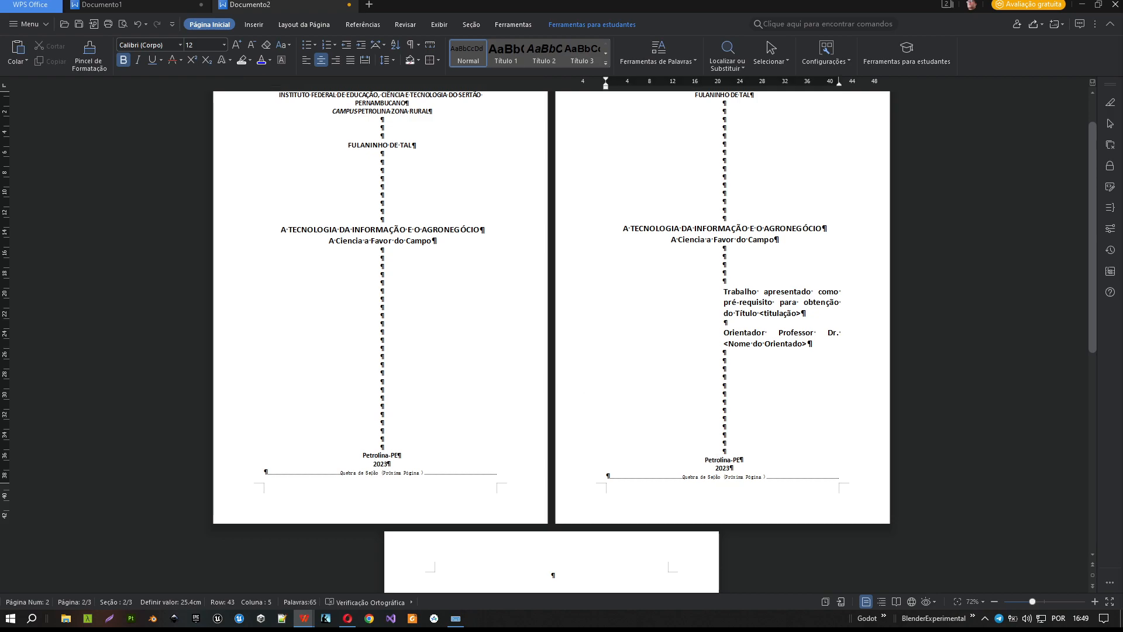
scroll(717, 459, up, 1)
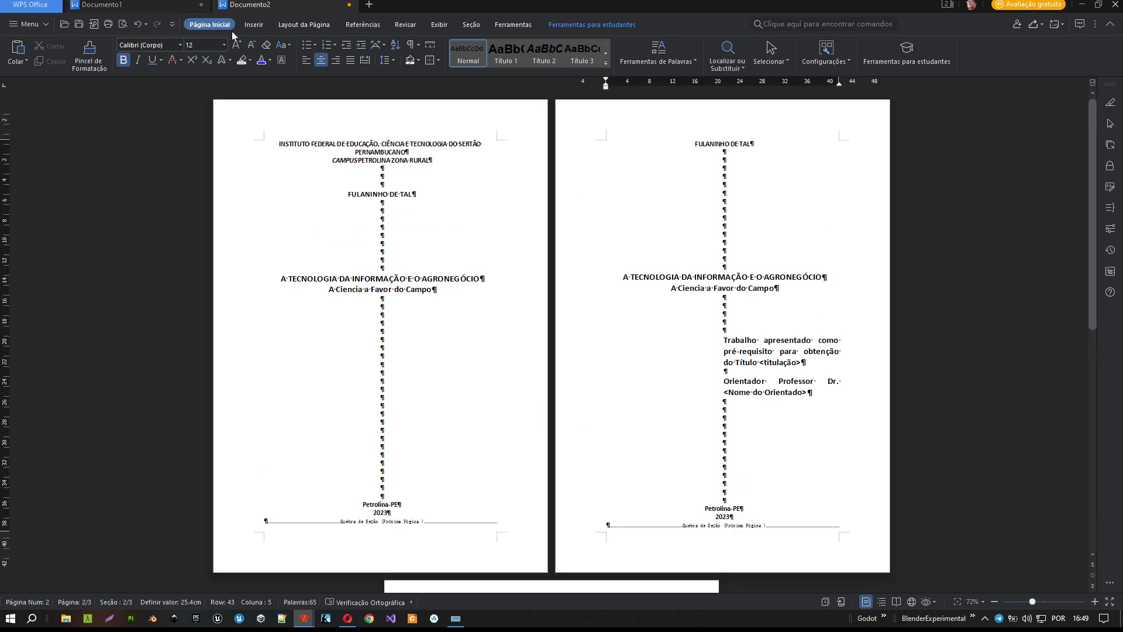
click(122, 26)
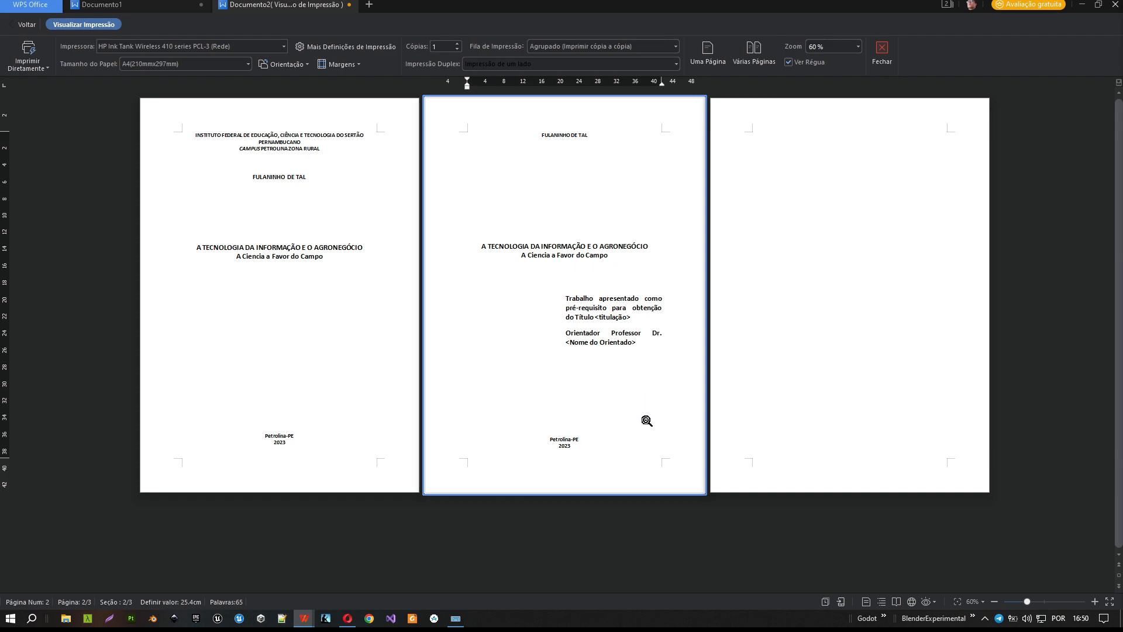
click(26, 24)
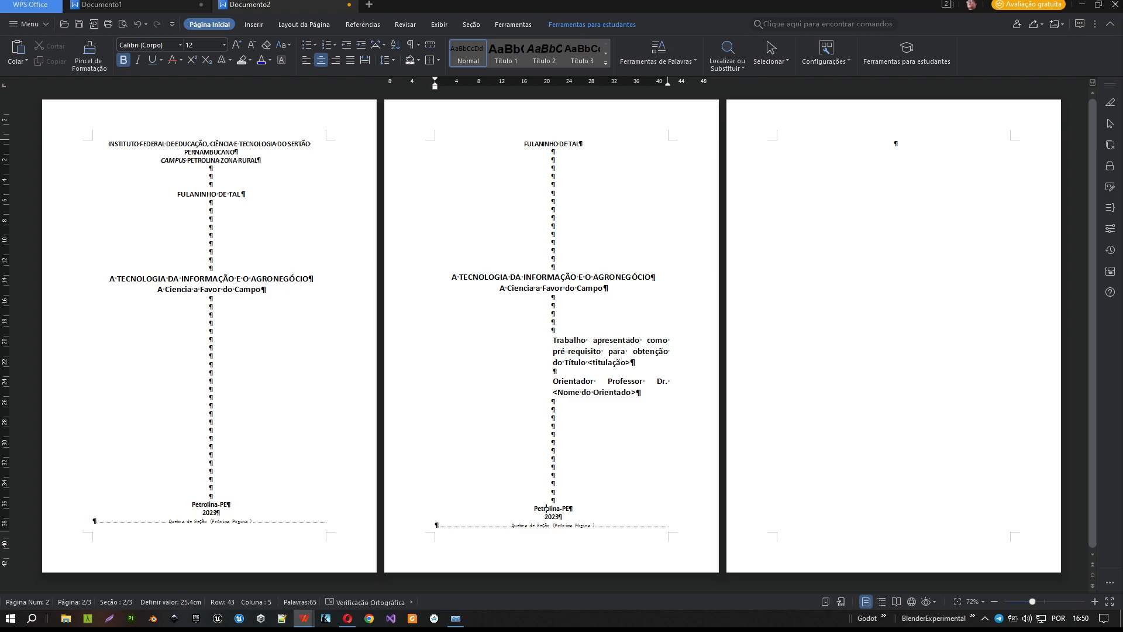
Check the page and section numbers of the third, second and first pages.
click(894, 144)
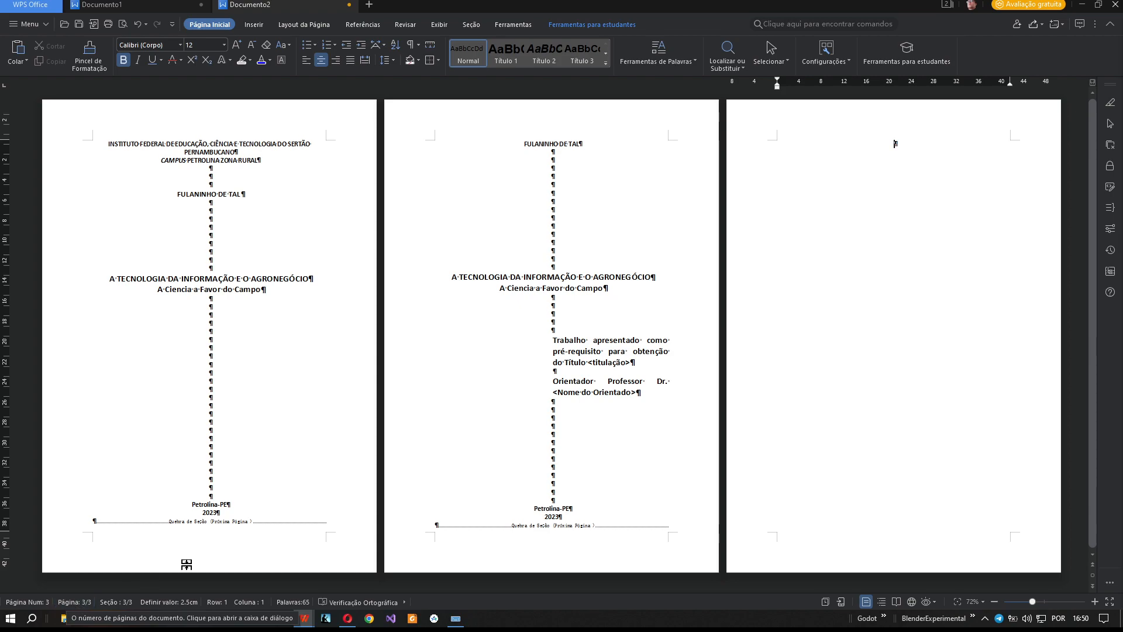
click(628, 381)
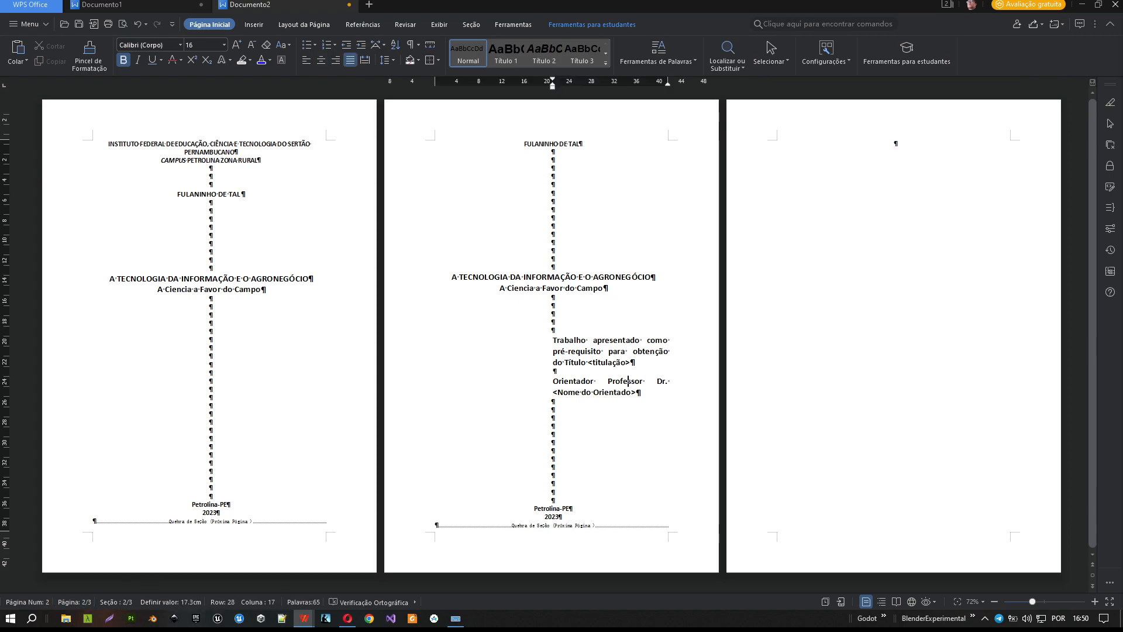
click(198, 289)
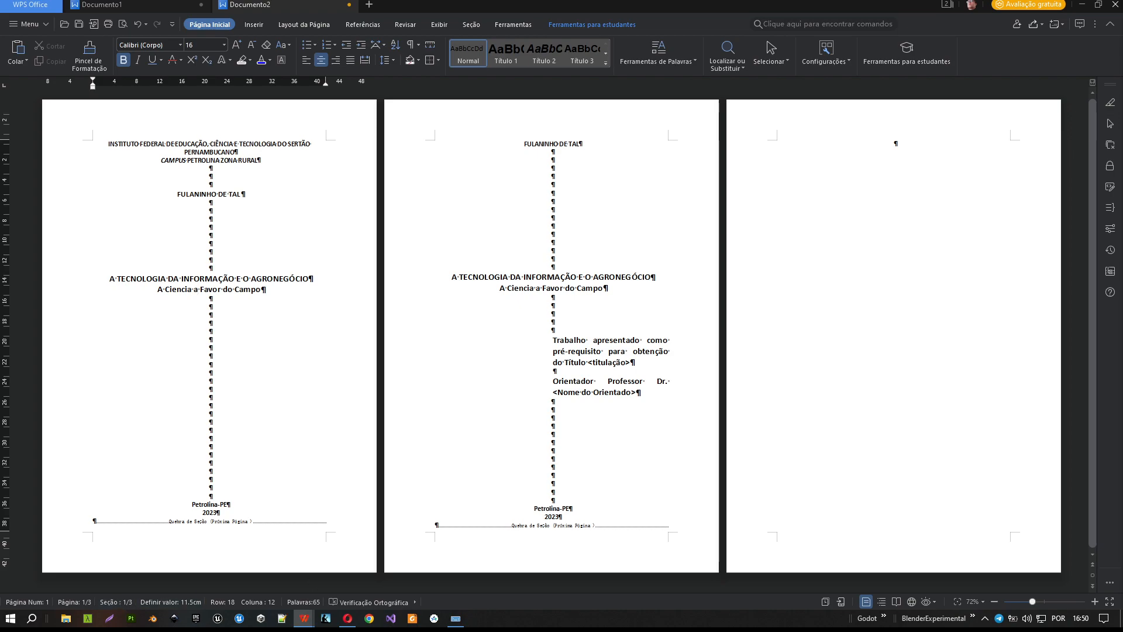
Left-align the third page's first line, enter the heading "Introdução" and start a paragraph after one blank line.
click(894, 144)
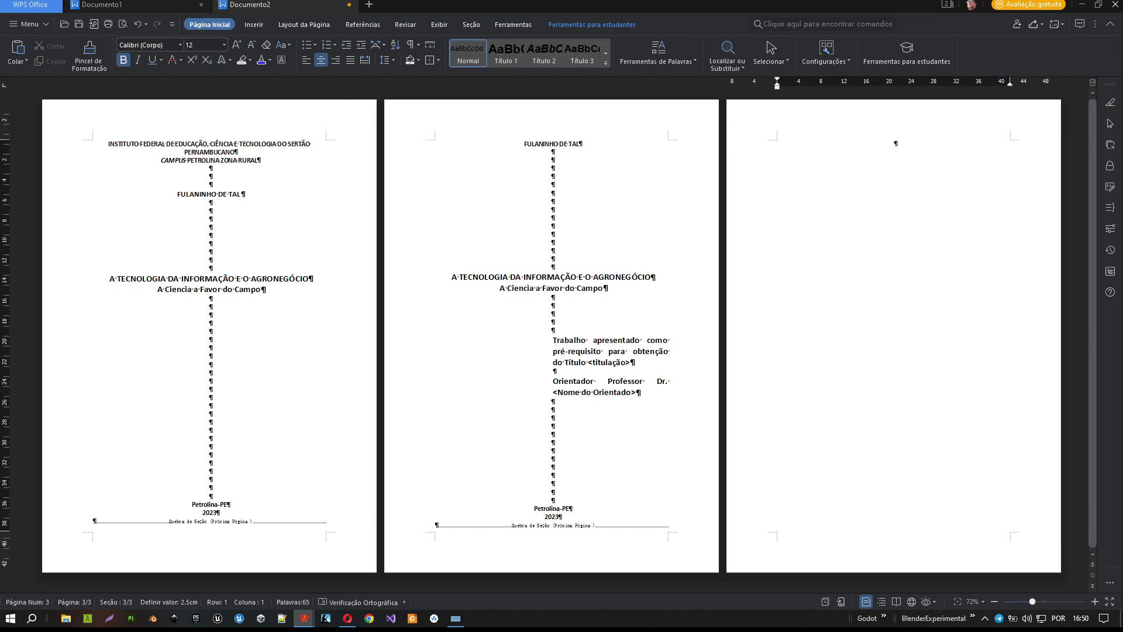
click(306, 60)
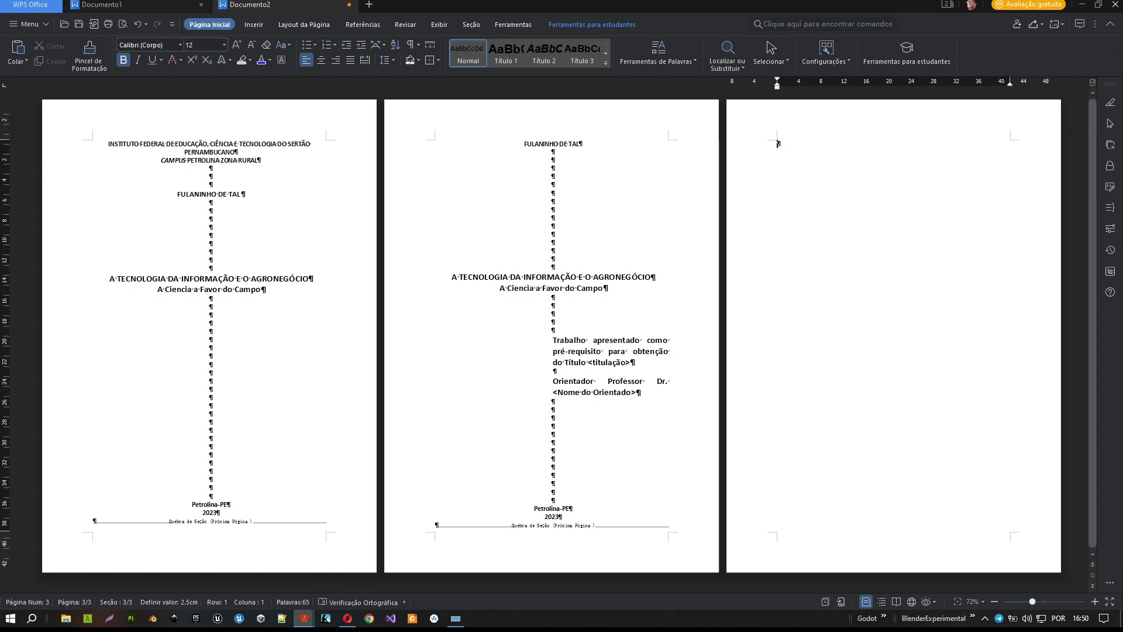
text(In)
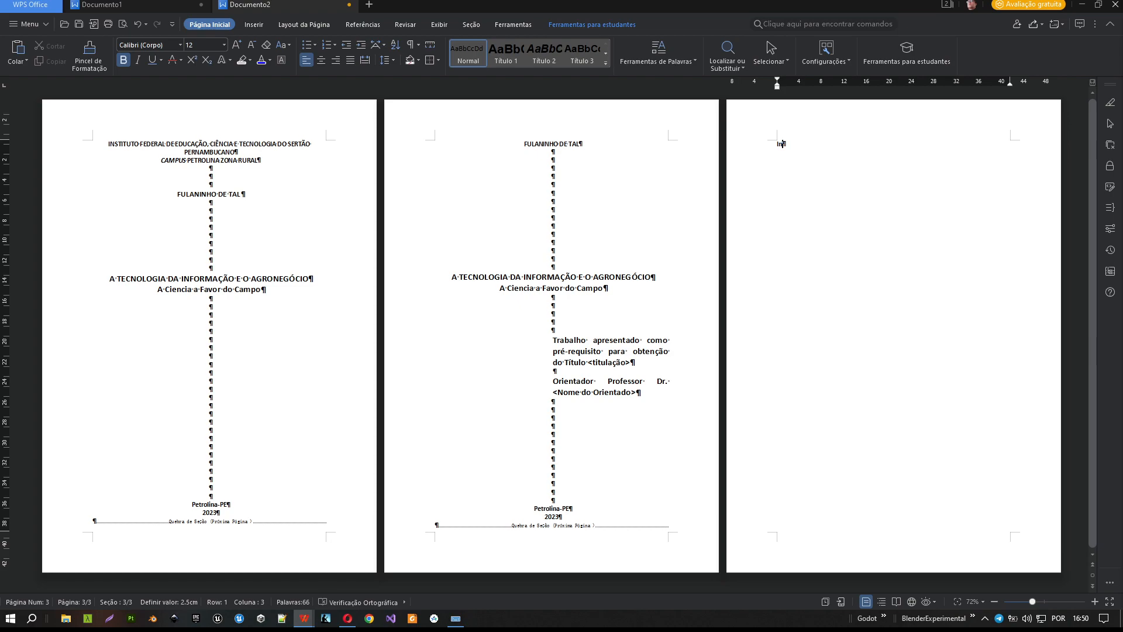
text(trodução)
key(Return)
key(Return)
Switch to the browser and copy the five generated paragraphs from the Lorem Ipsum Generator page.
click(347, 619)
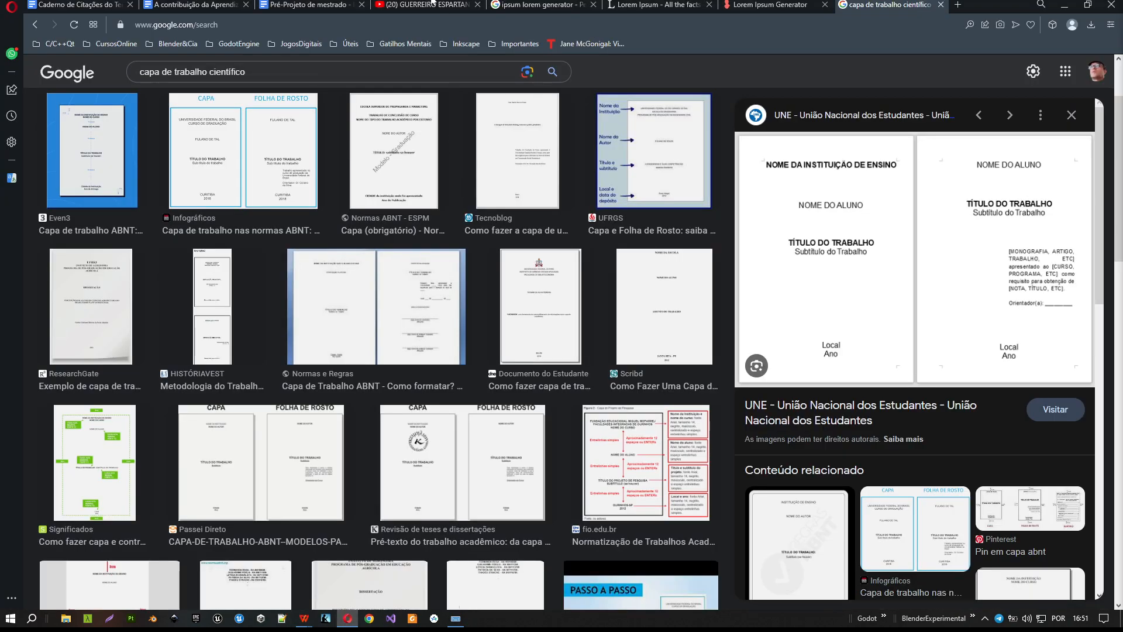
click(769, 5)
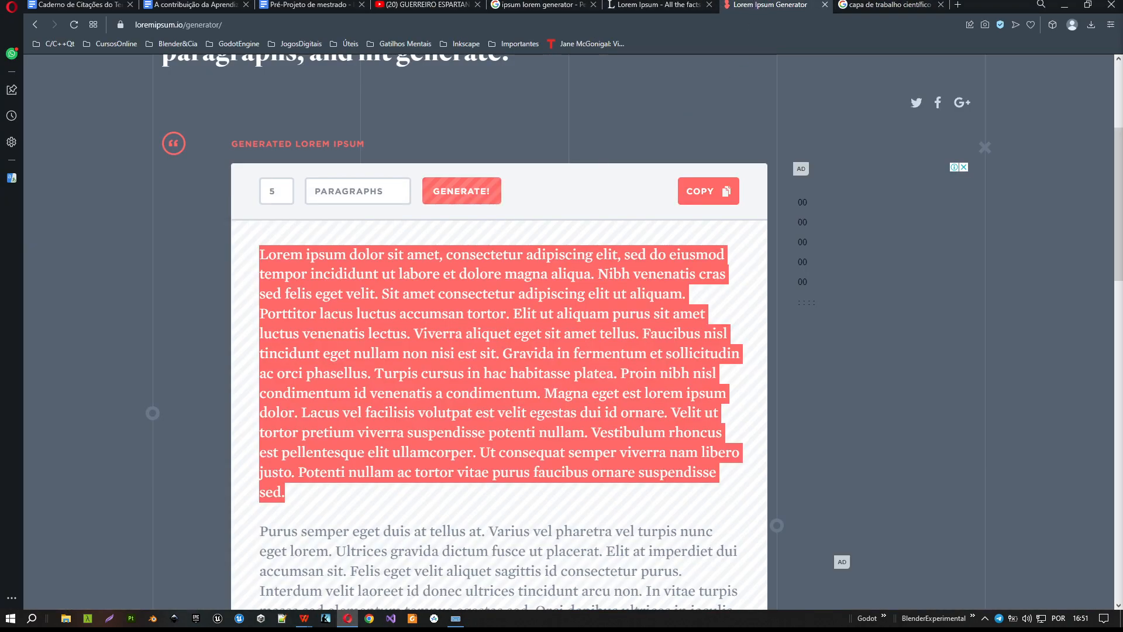
click(700, 191)
click(709, 191)
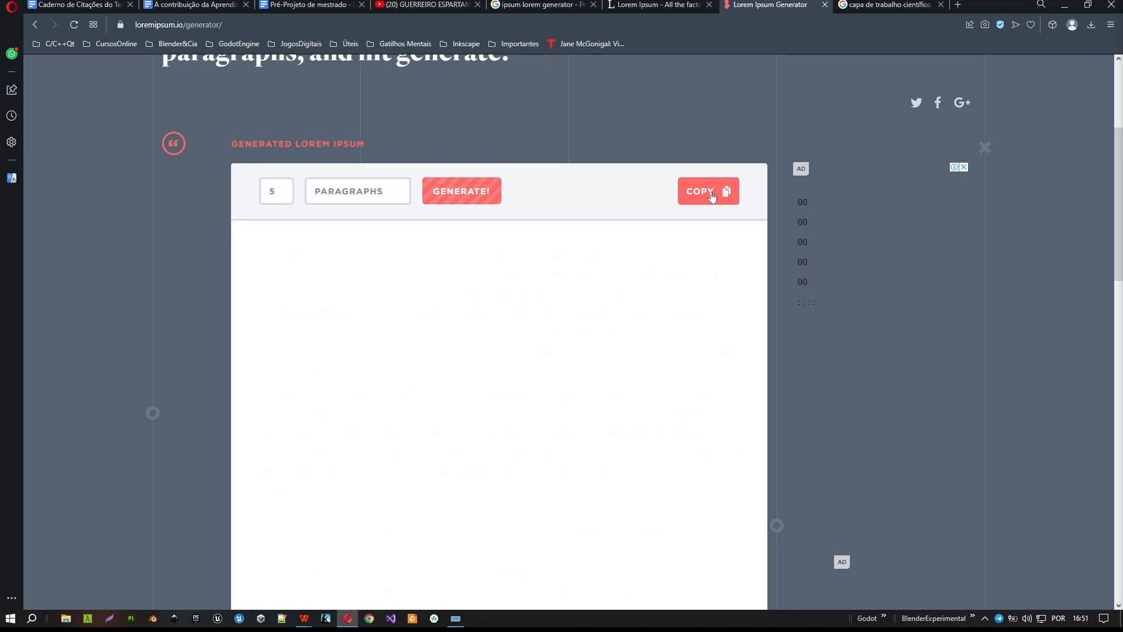
Paste the lorem ipsum paragraphs below the "Introdução" heading in Documento2 and review the resulting pages.
key(alt+Tab)
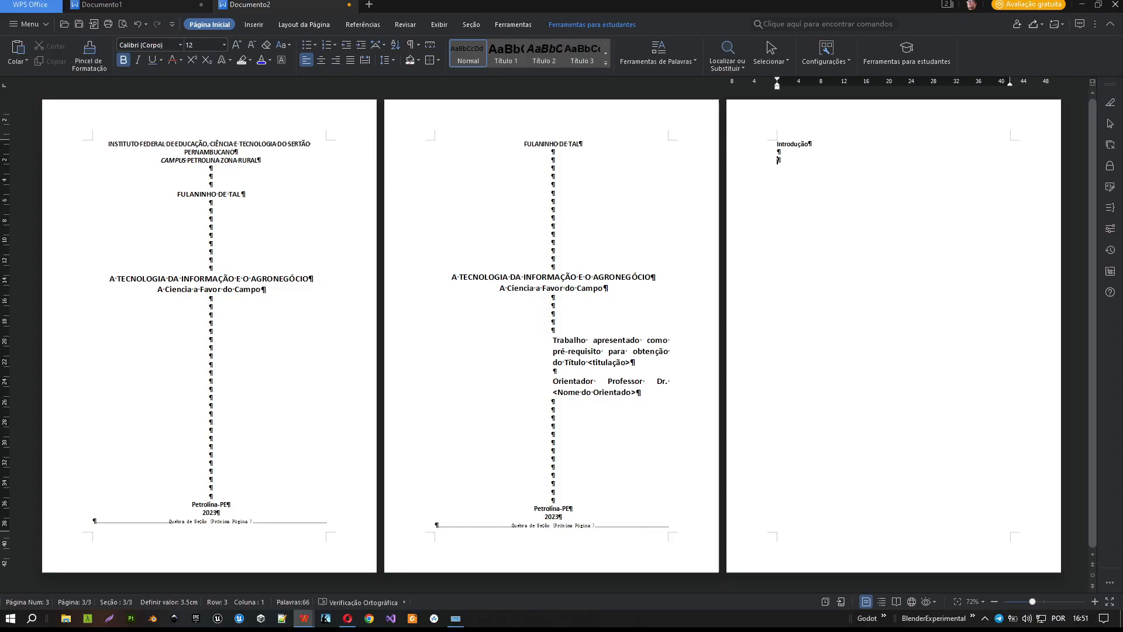
key(ctrl+v)
scroll(551, 336, up, 3)
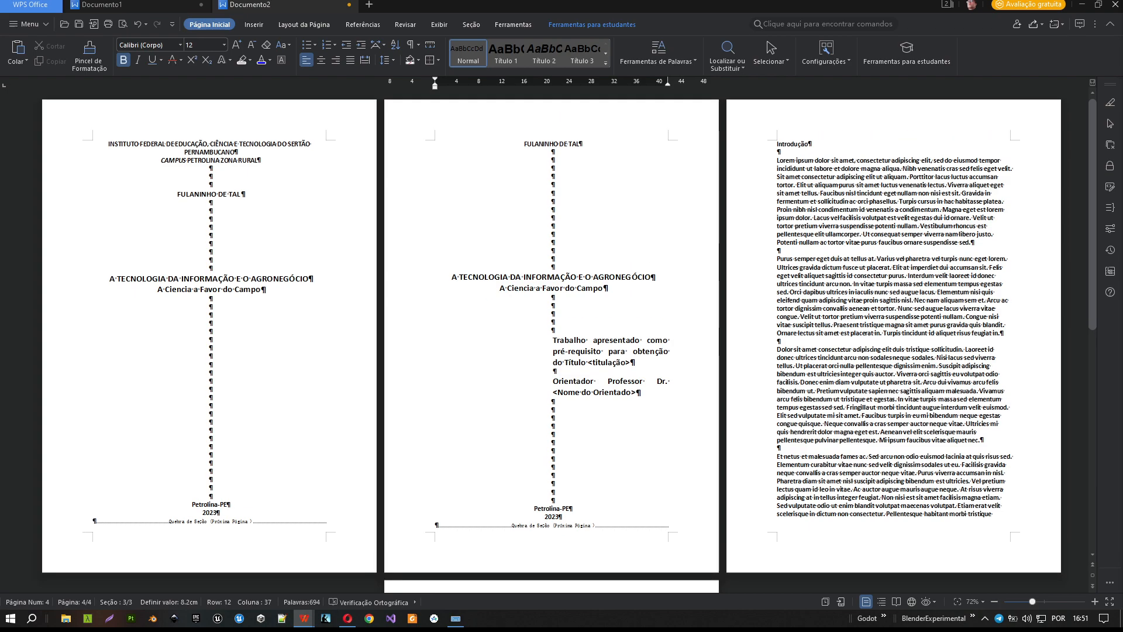
scroll(551, 343, down, 6)
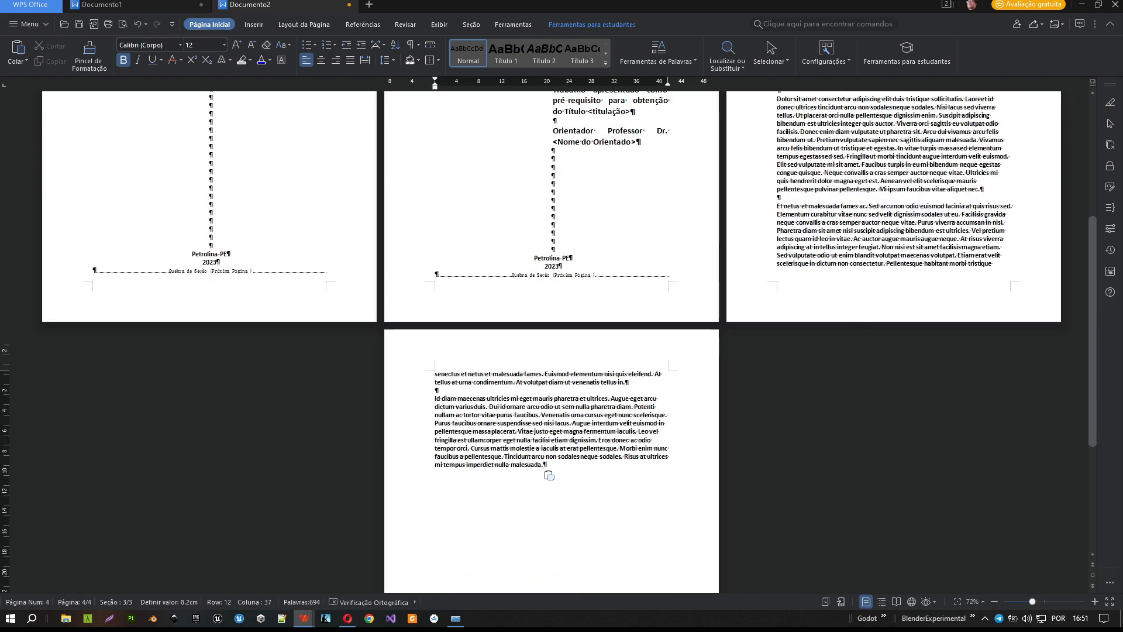
scroll(552, 337, up, 6)
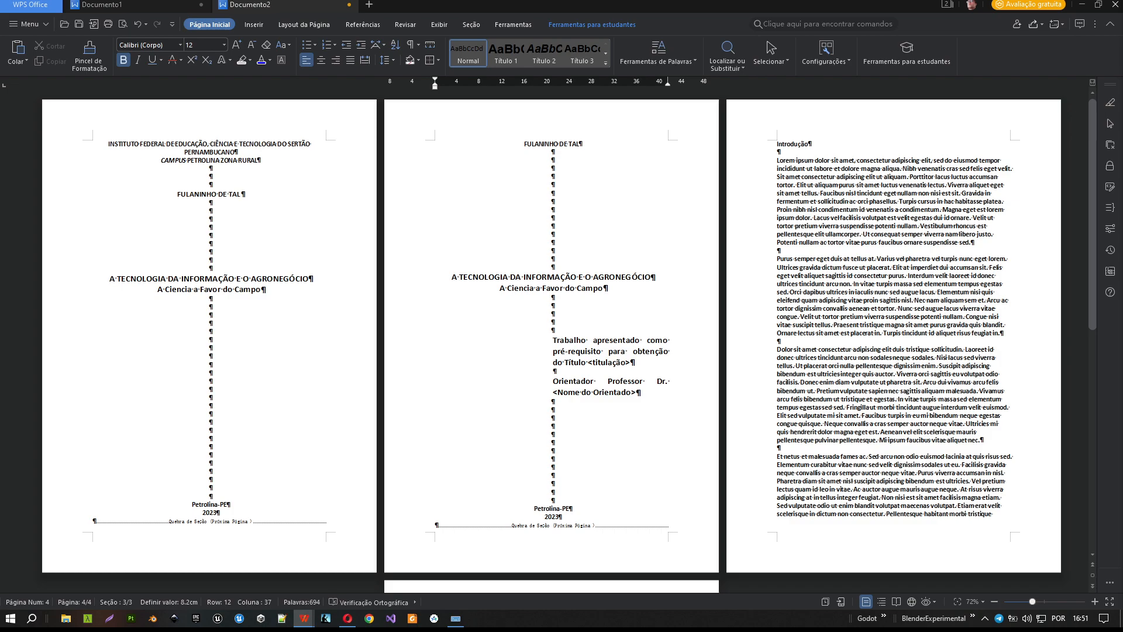
Justify all the lorem ipsum paragraphs below the "Introdução" heading, through the end of the last page.
click(777, 161)
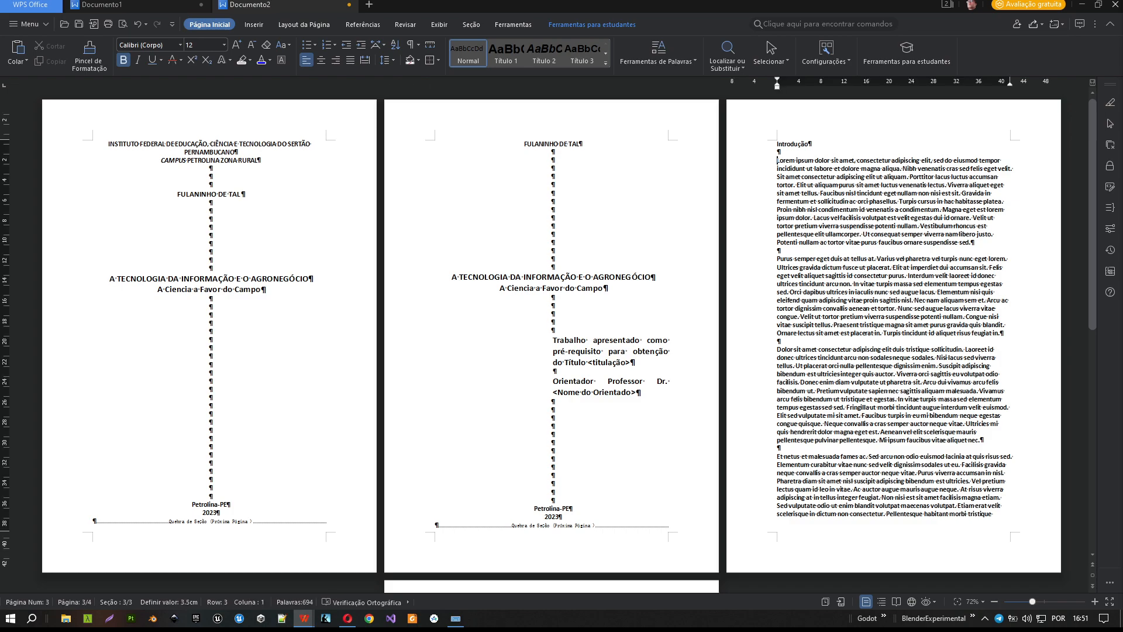
scroll(736, 360, down, 5)
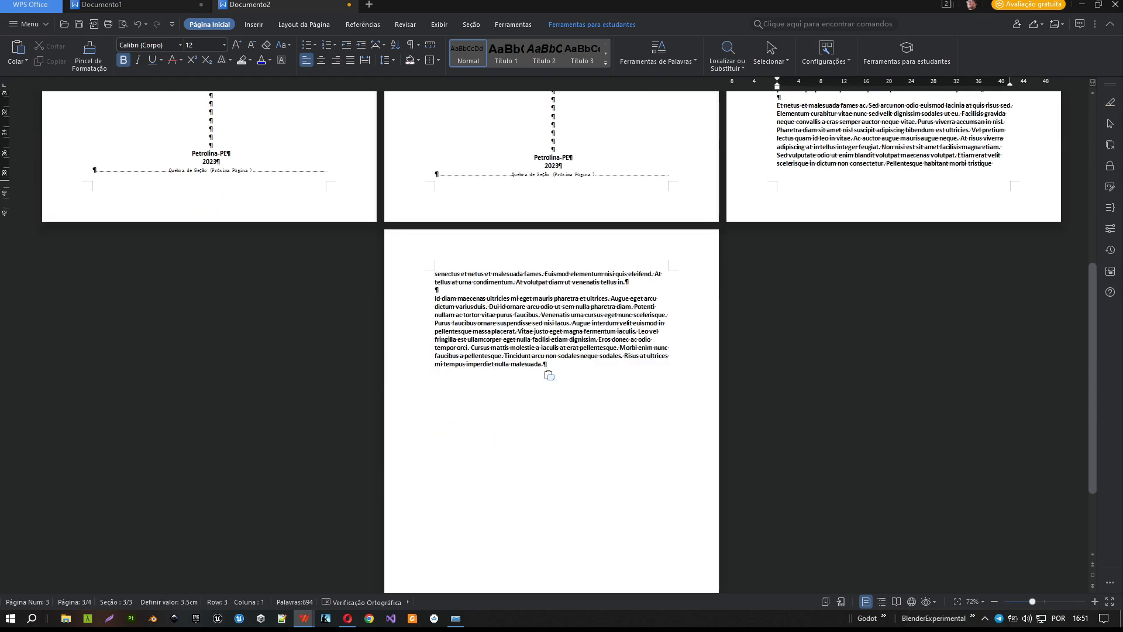
shift+click(544, 364)
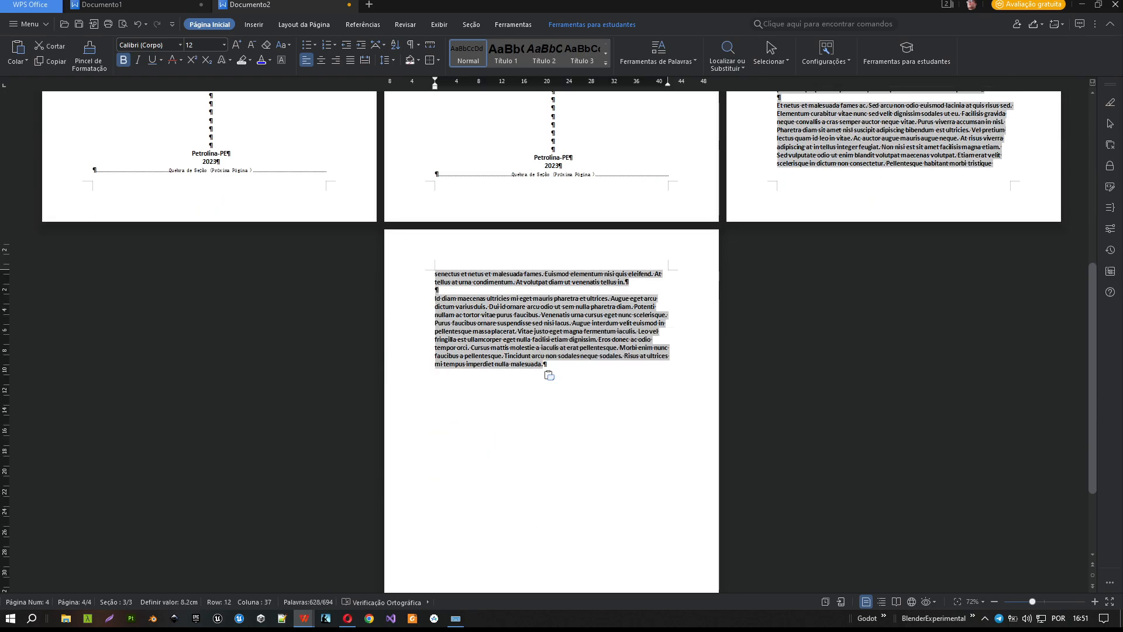
scroll(854, 179, up, 5)
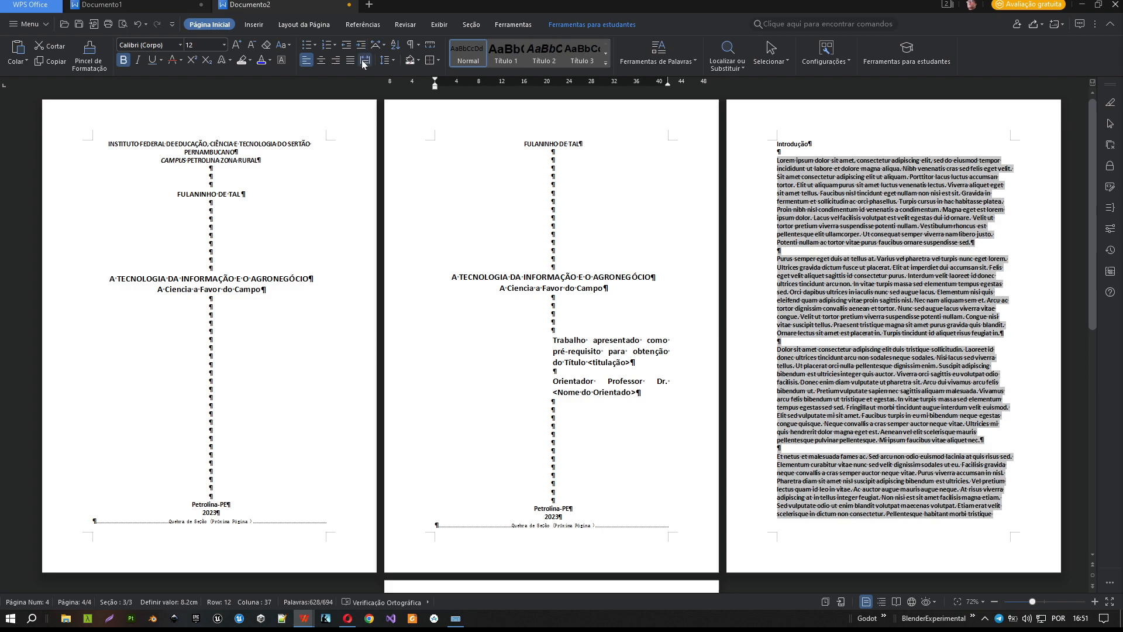
click(349, 62)
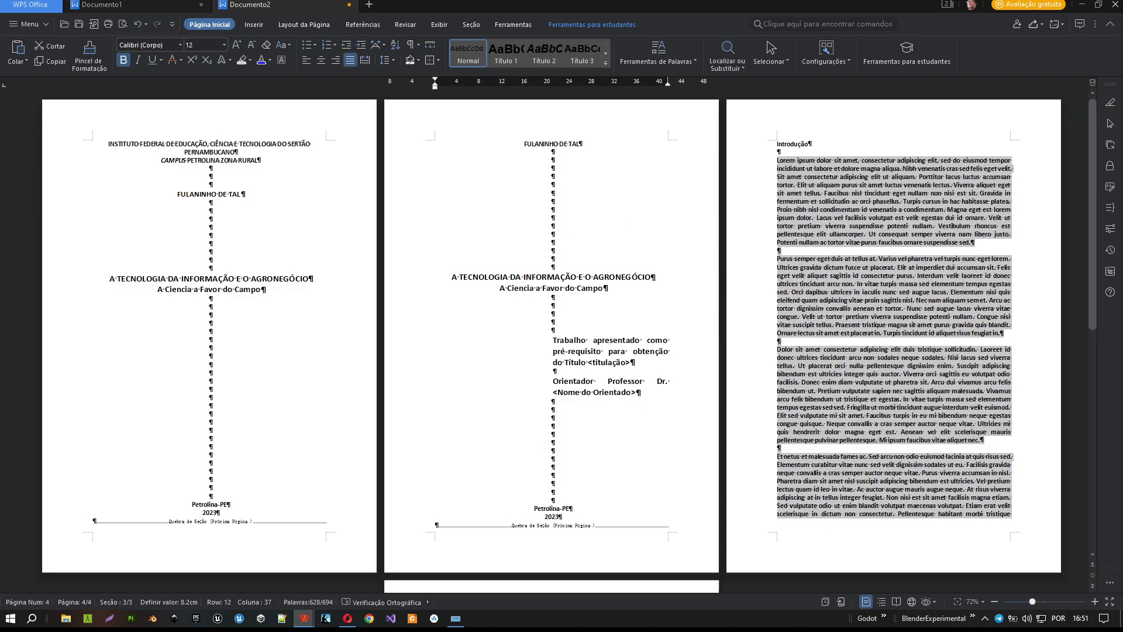
click(1012, 316)
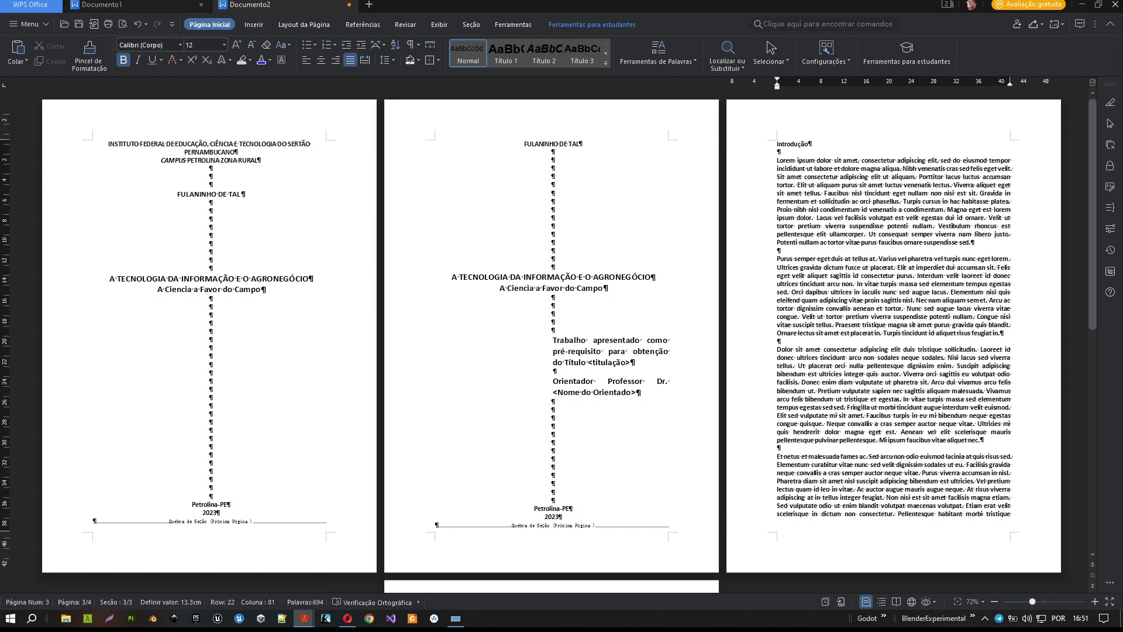
scroll(551, 339, down, 4)
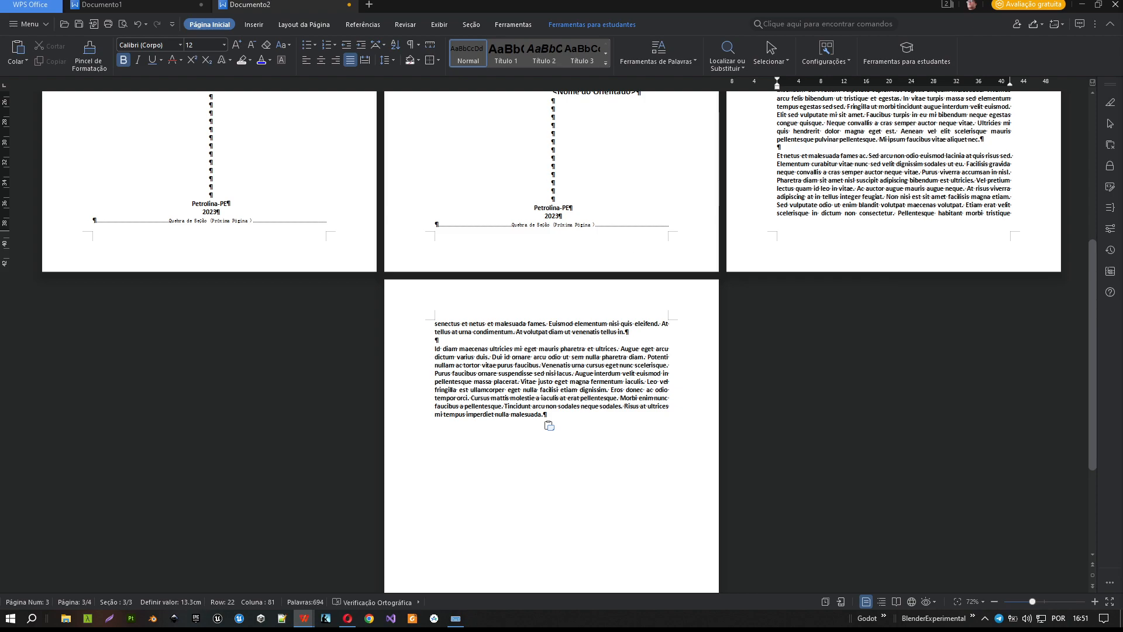
scroll(550, 339, up, 4)
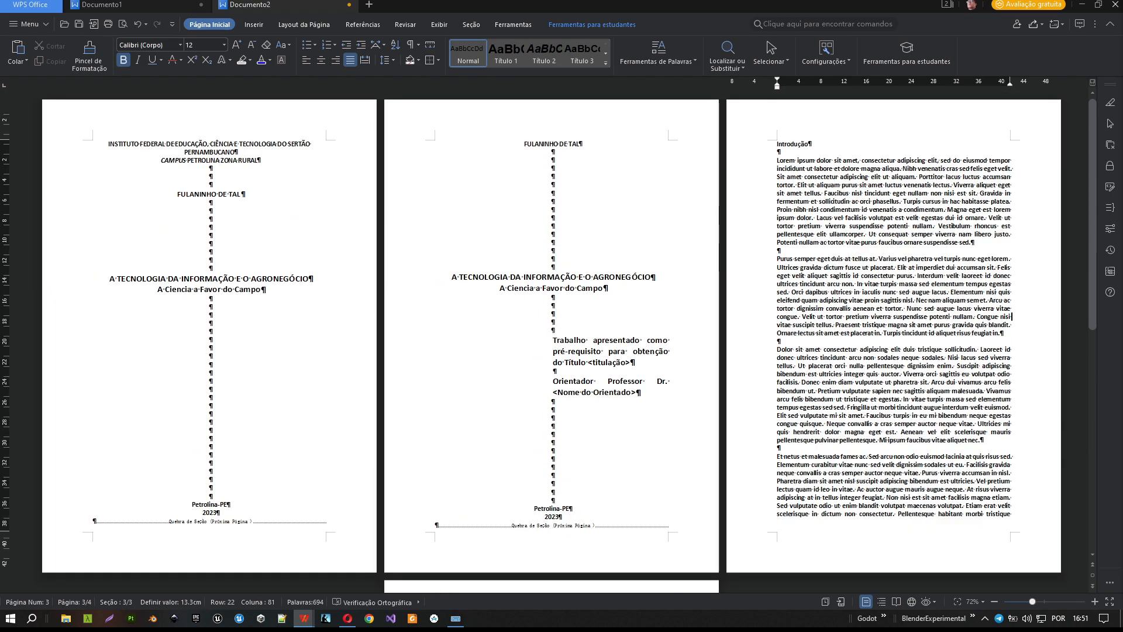
Insert a centred page number in the third section's footer, applied only to the current section (Seção atual).
click(325, 521)
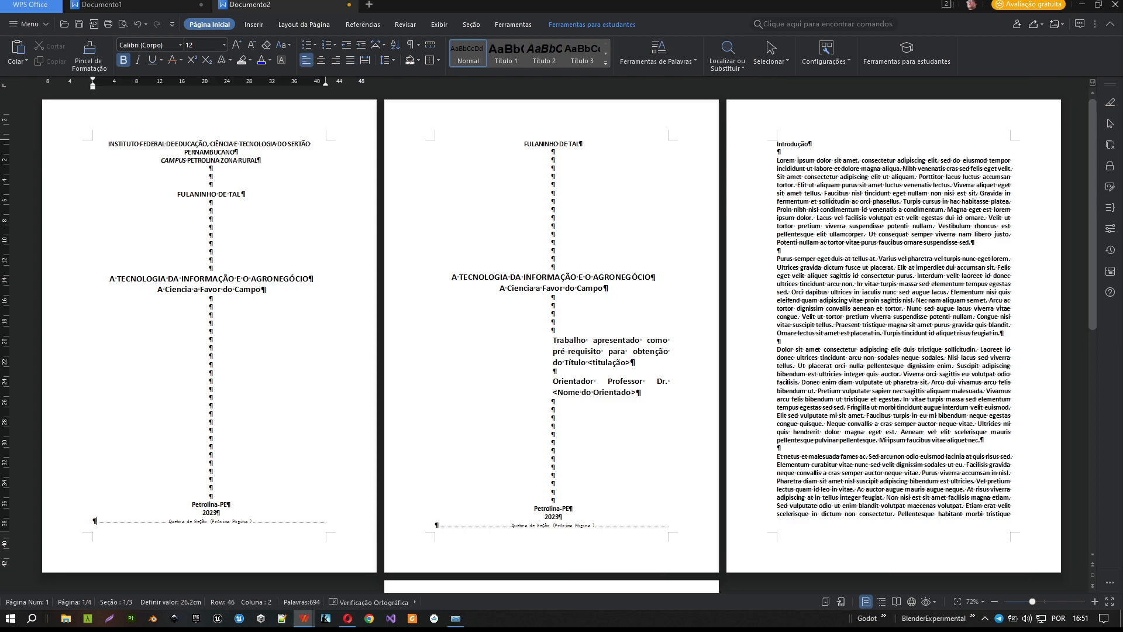
scroll(893, 401, down, 3)
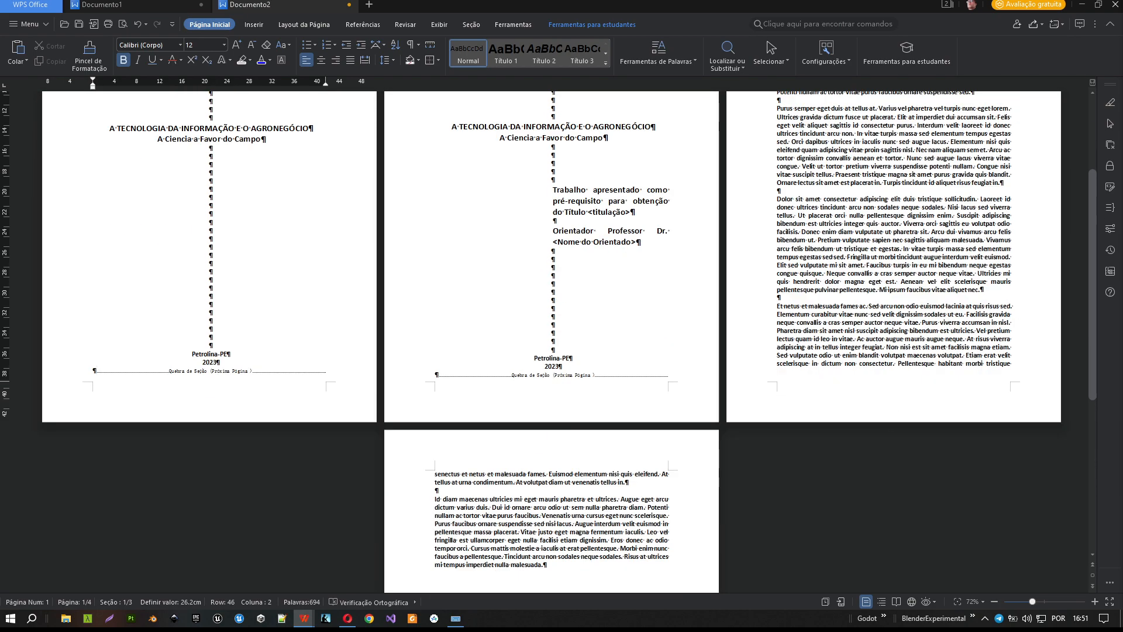
click(895, 364)
double_click(895, 389)
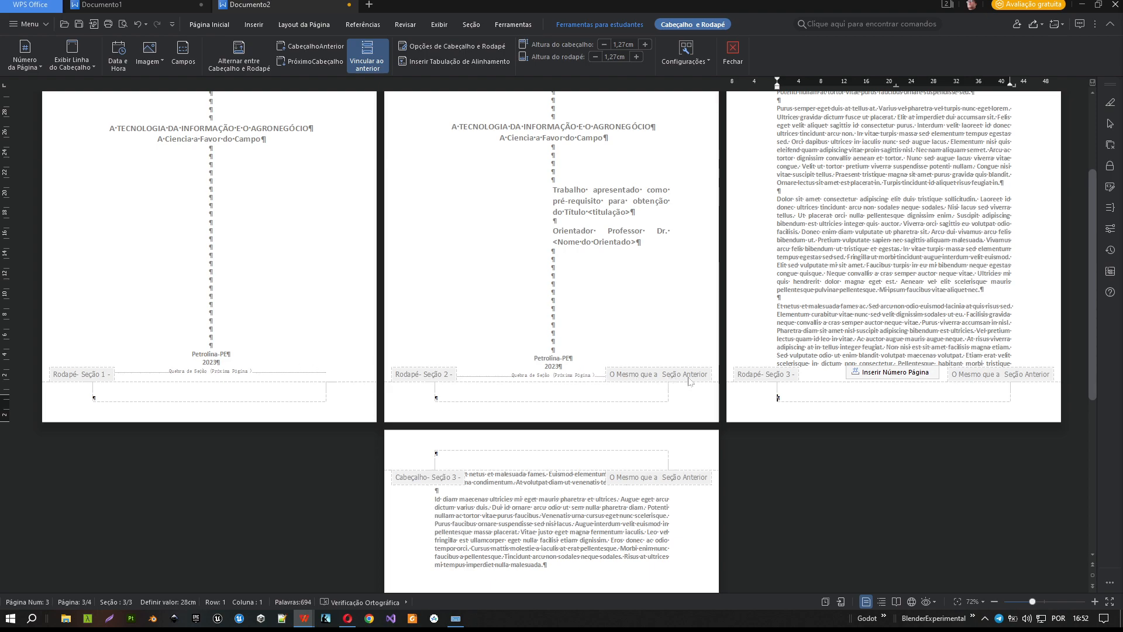
click(654, 380)
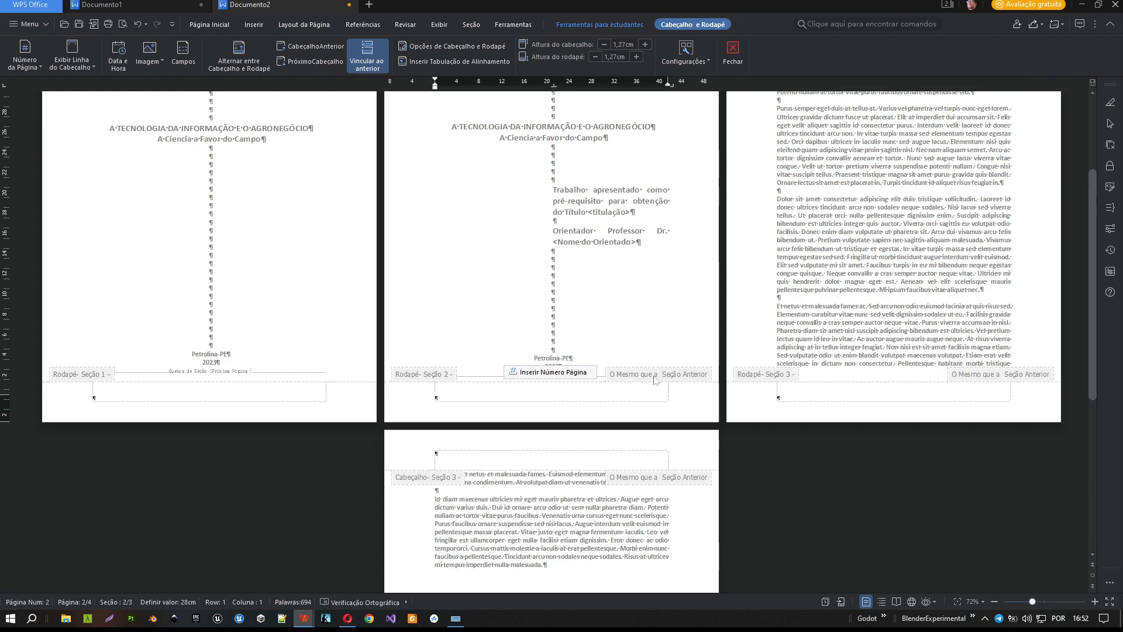
click(884, 397)
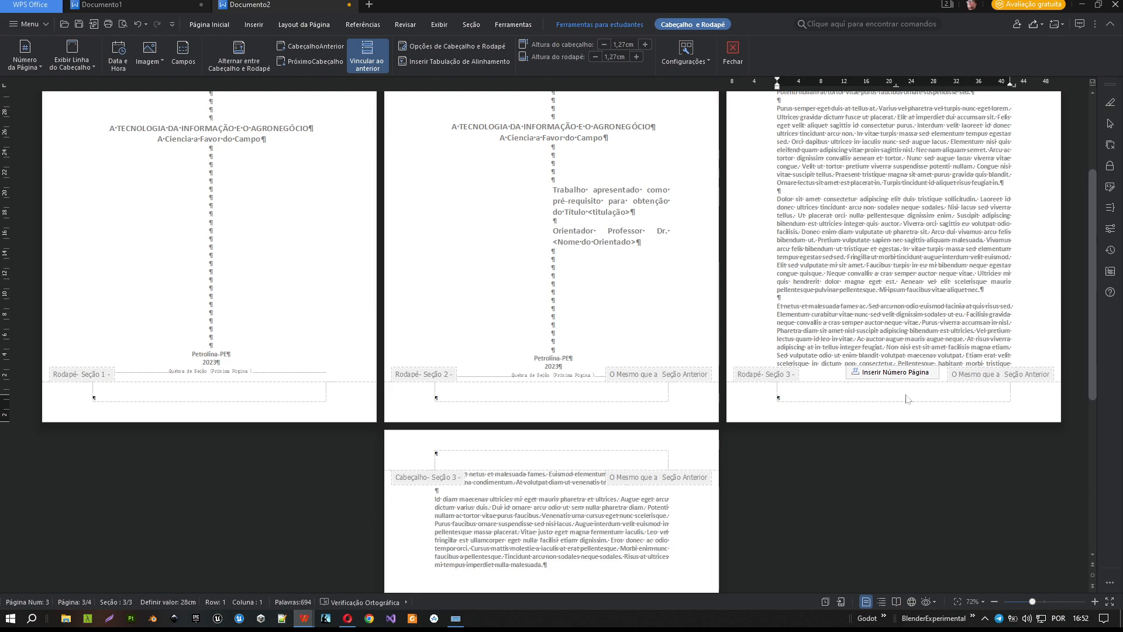
click(906, 375)
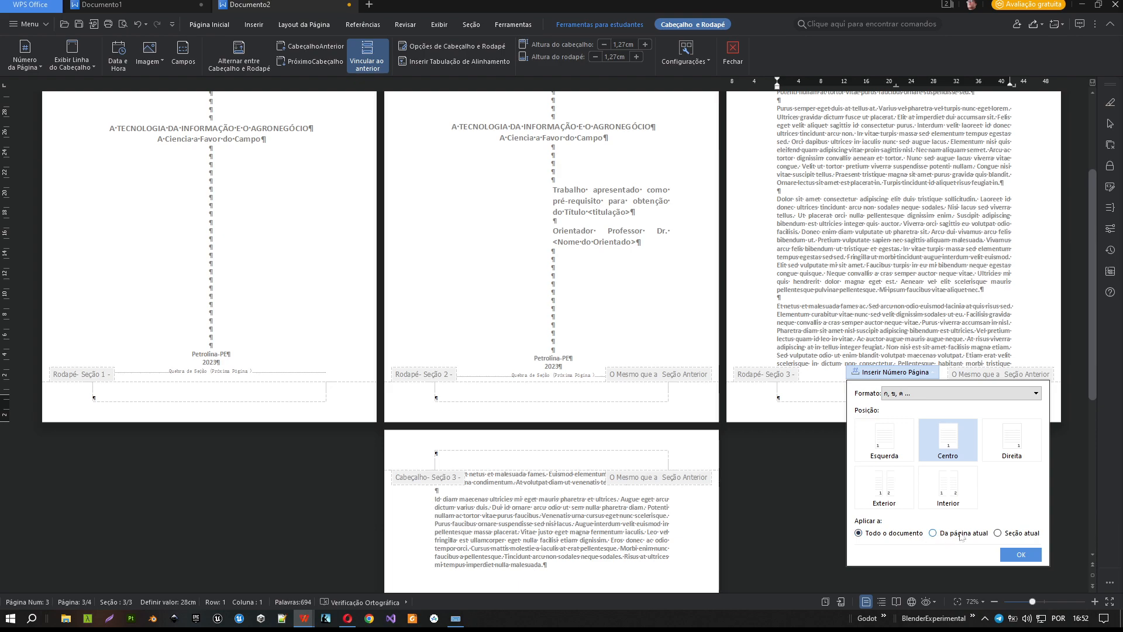
click(999, 534)
click(1020, 554)
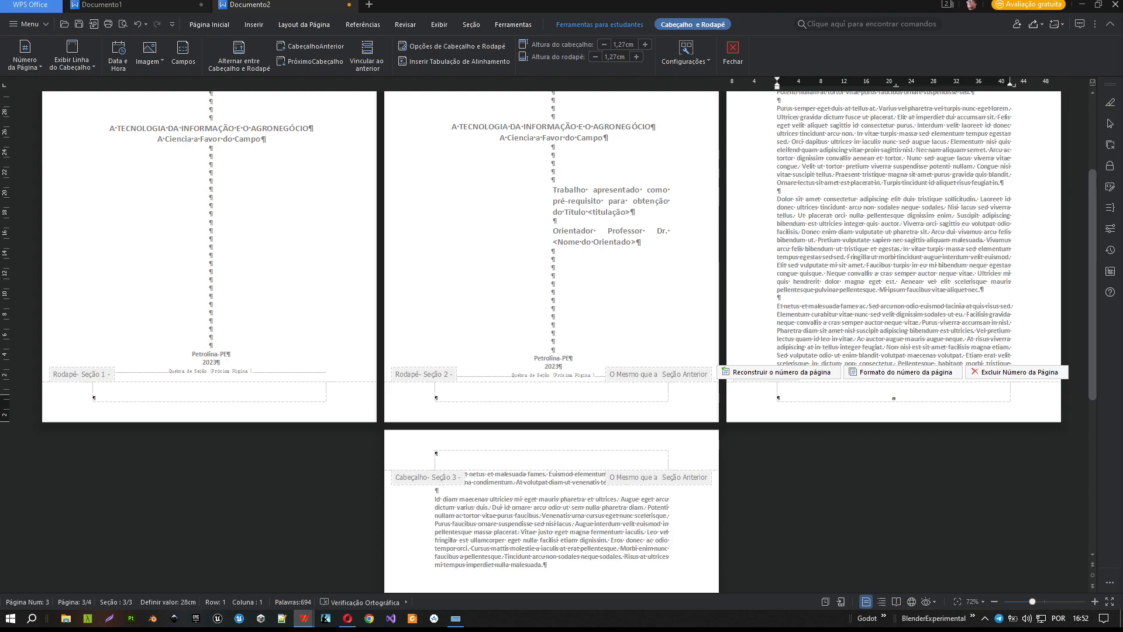
Change the third section's page number format to "1, 2, 3 ...", centred and applied only to the current section.
click(899, 373)
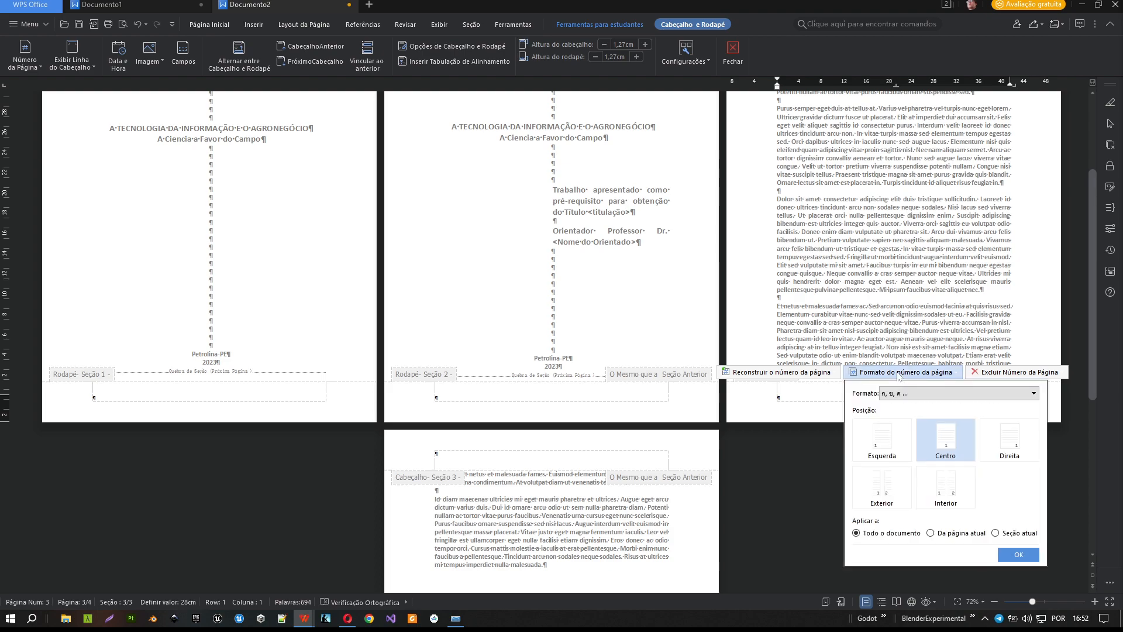
click(914, 398)
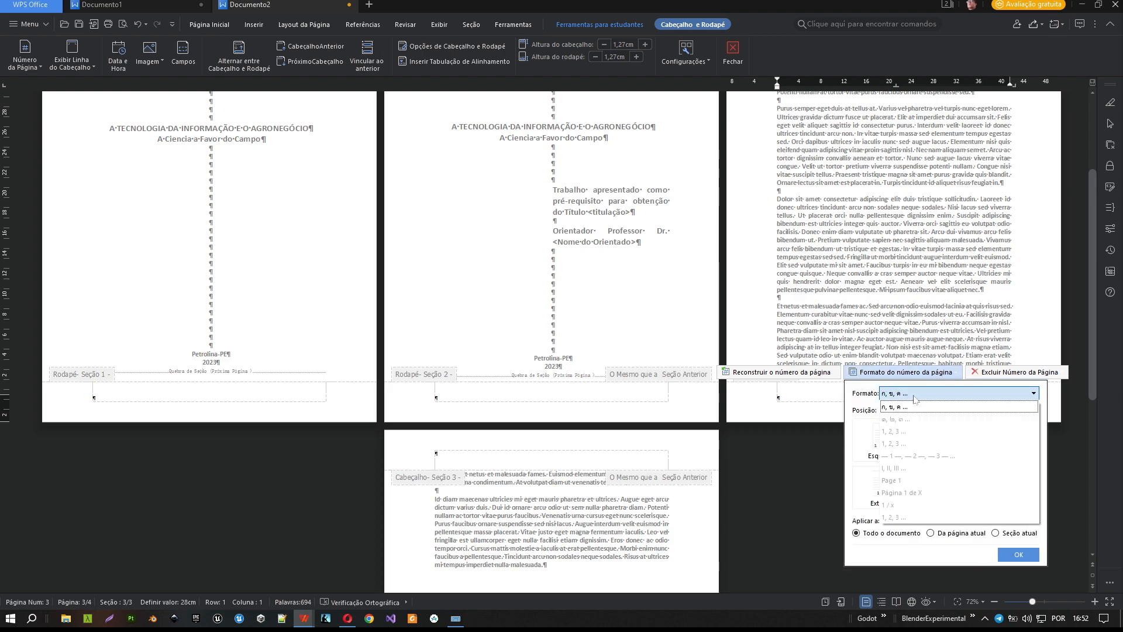
click(915, 434)
click(998, 532)
click(1016, 554)
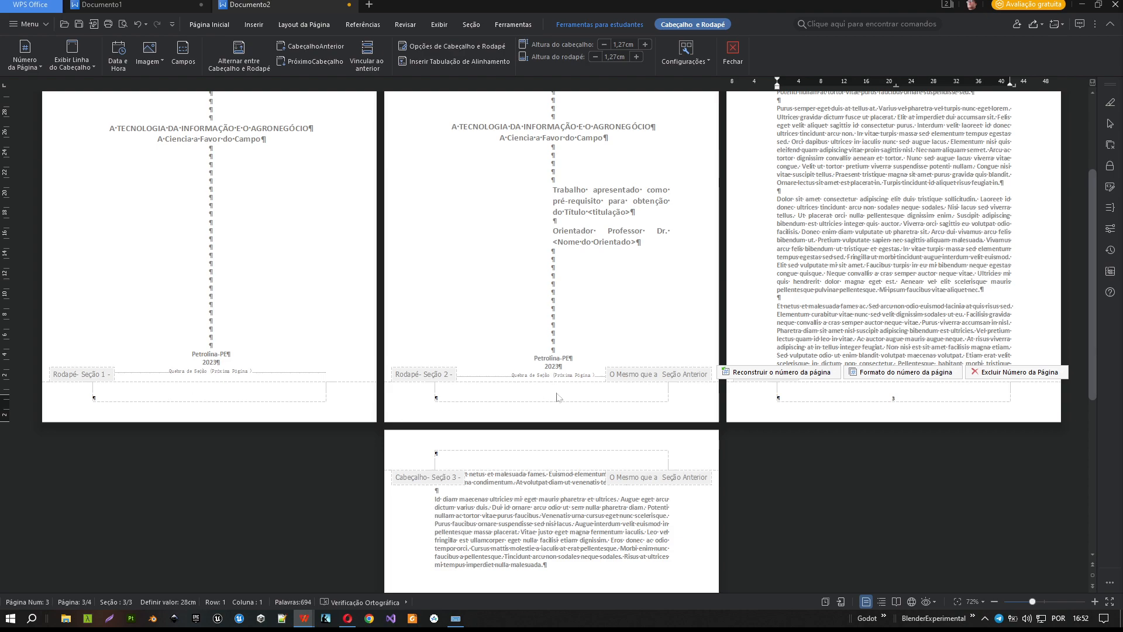
Restart the third section's page numbering at 1, check the footers and return to editing the body text.
scroll(571, 441, down, 5)
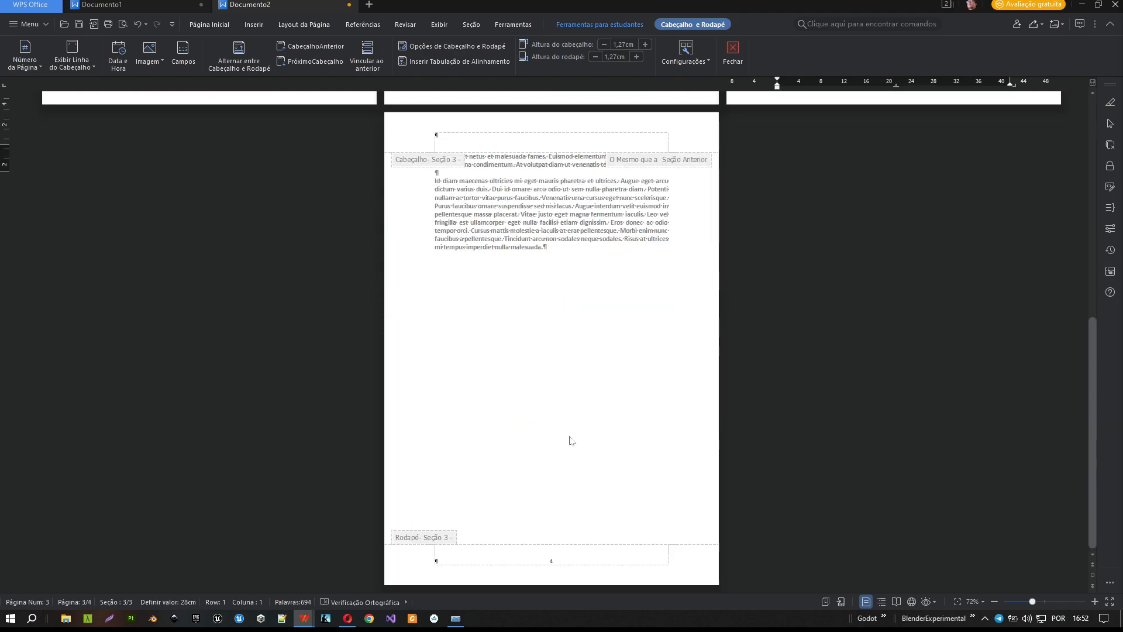
scroll(610, 460, up, 3)
scroll(610, 460, up, 1)
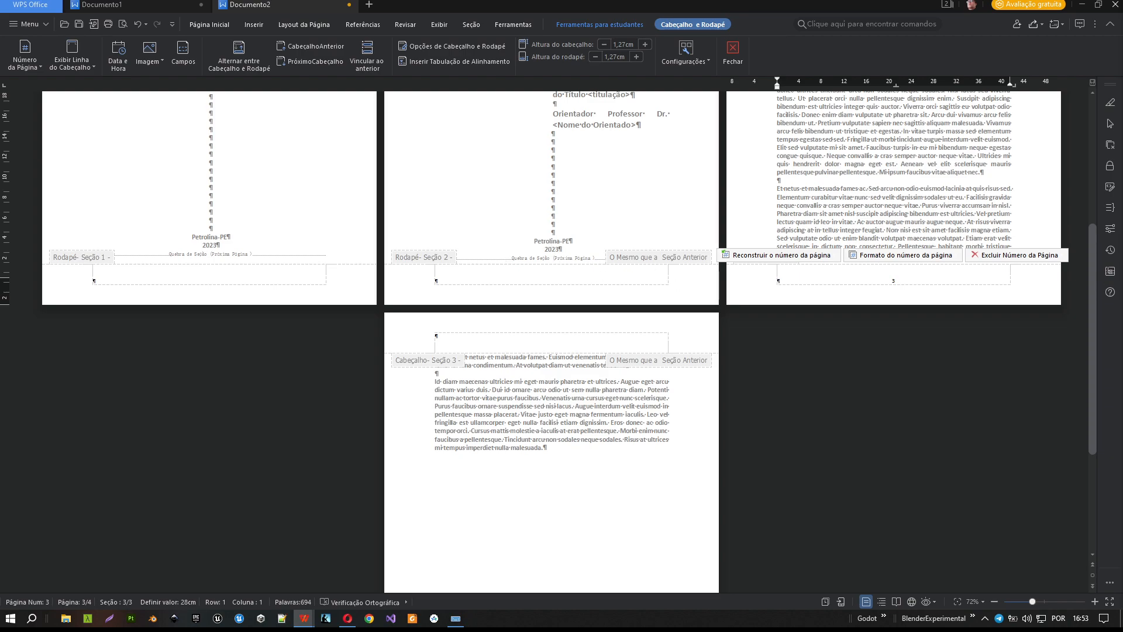
click(887, 259)
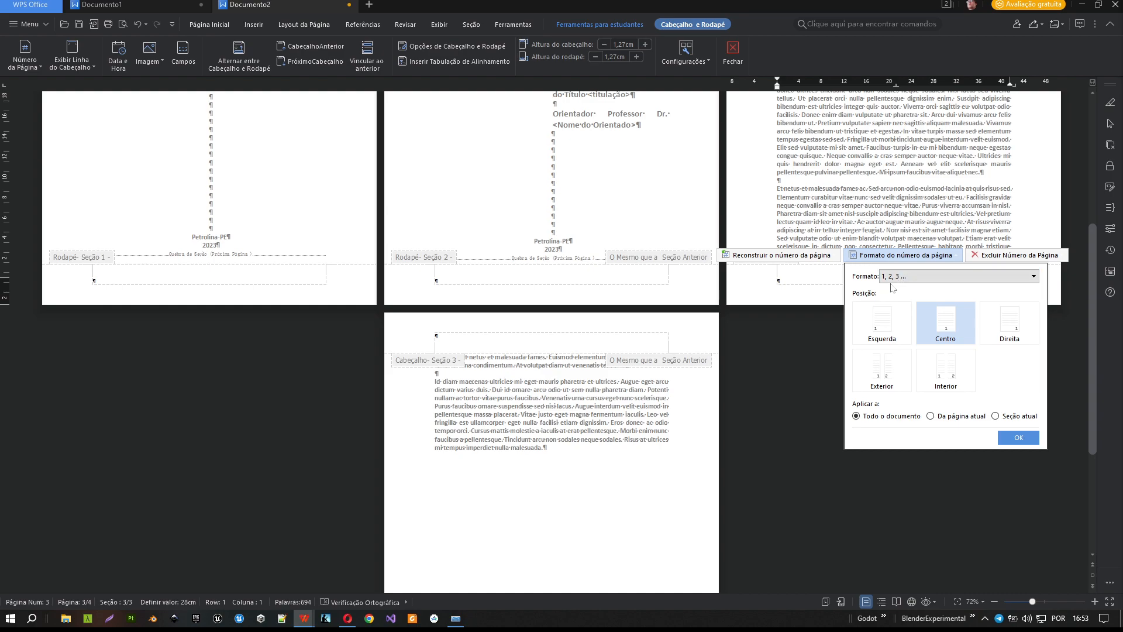
click(793, 259)
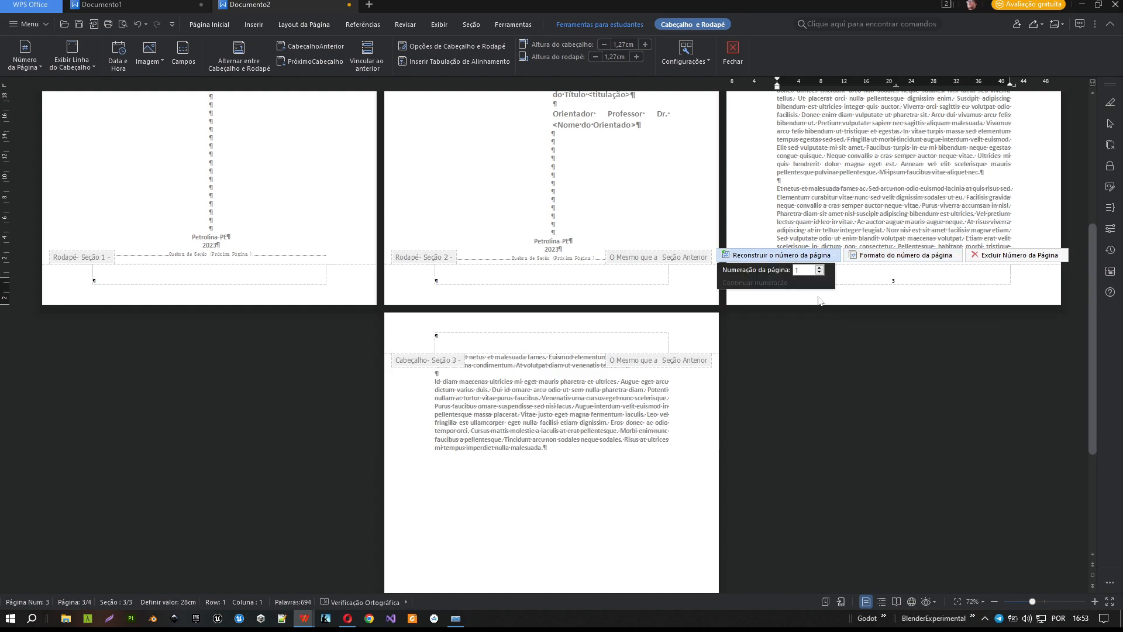
click(770, 284)
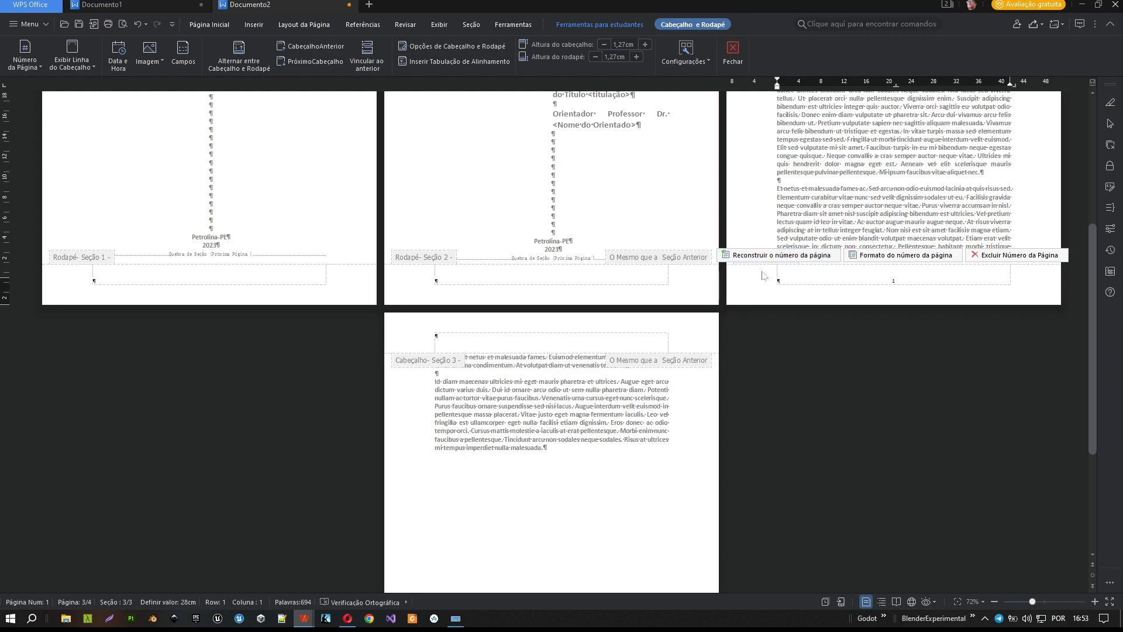
scroll(591, 328, down, 3)
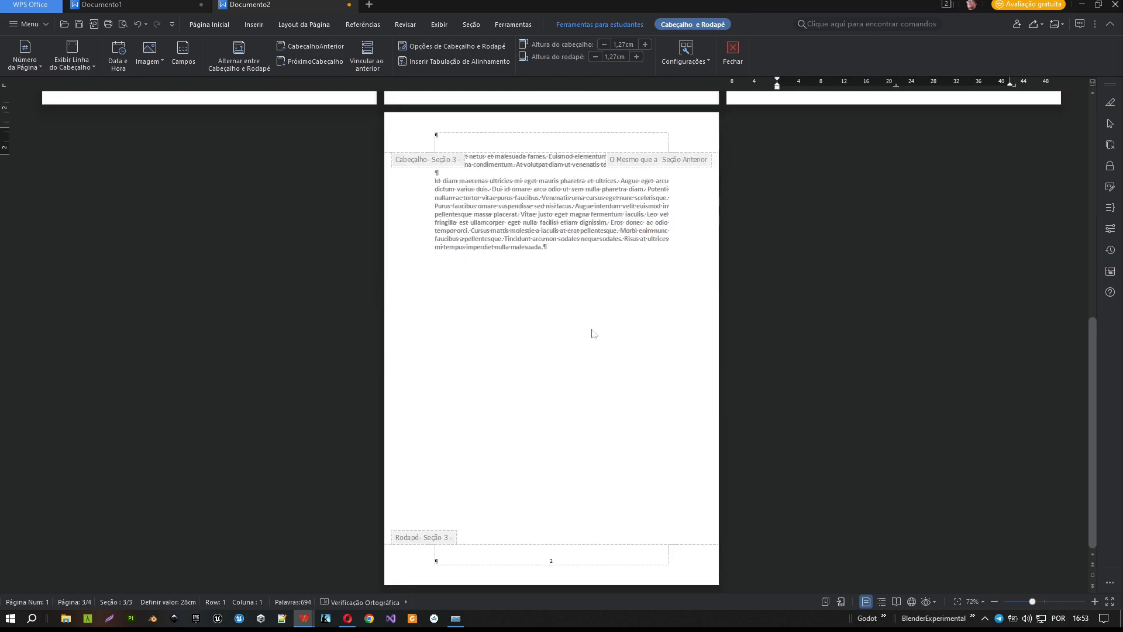
scroll(779, 414, up, 5)
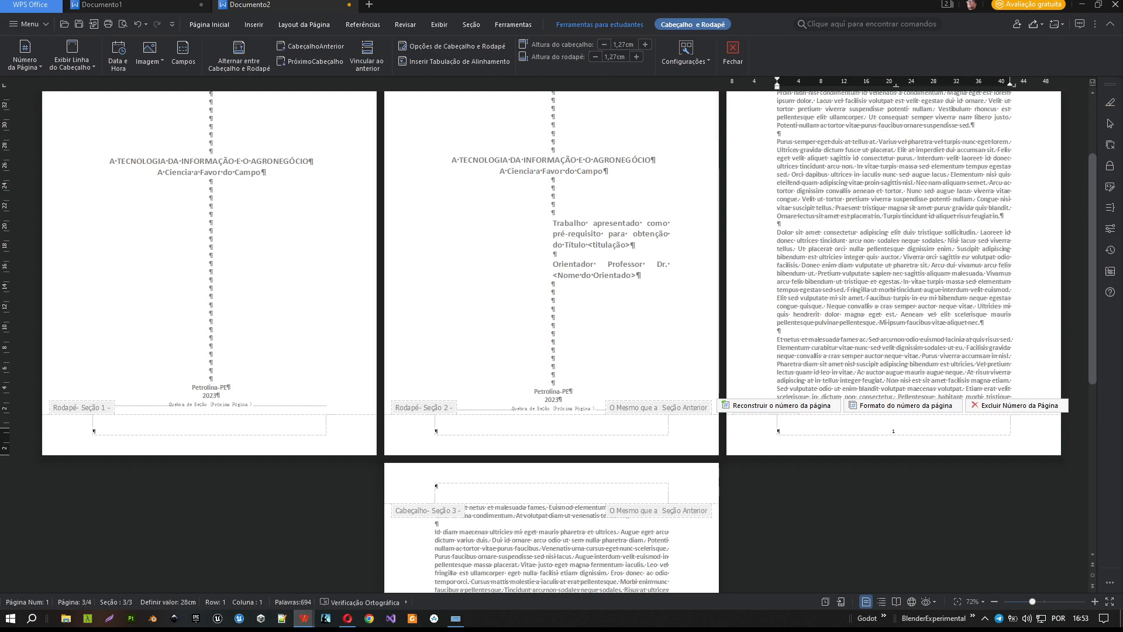
scroll(559, 250, up, 3)
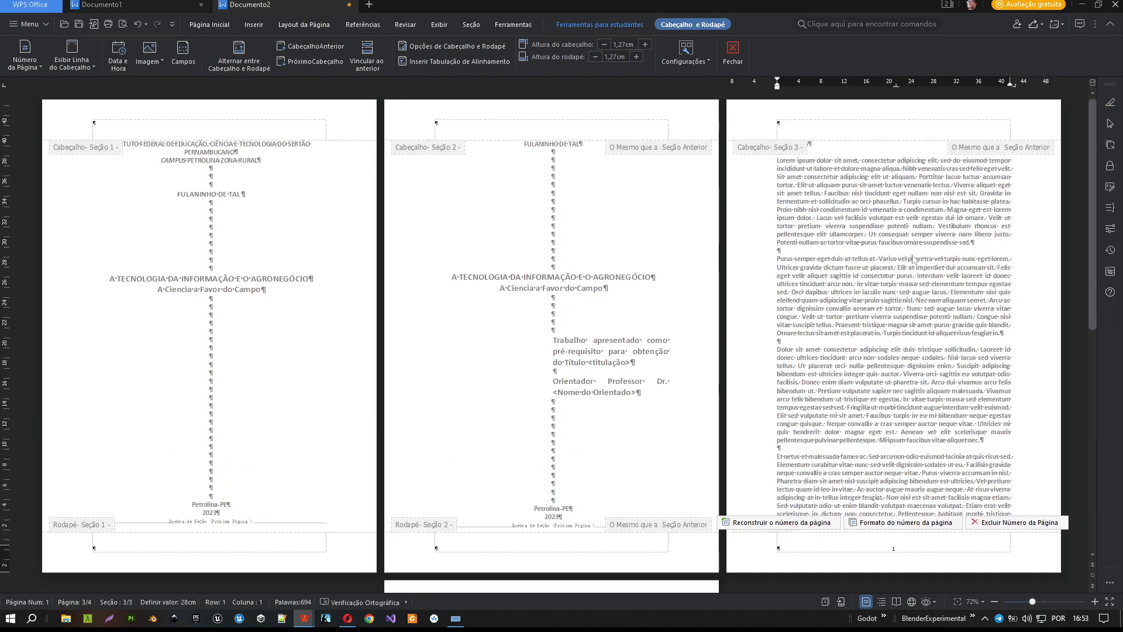
double_click(874, 320)
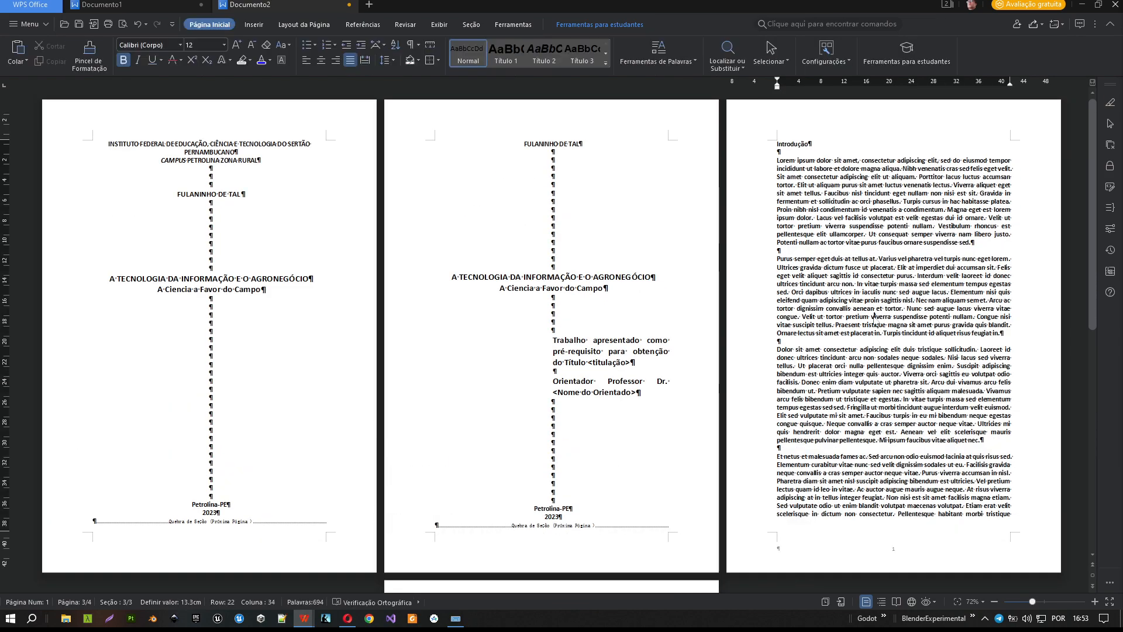